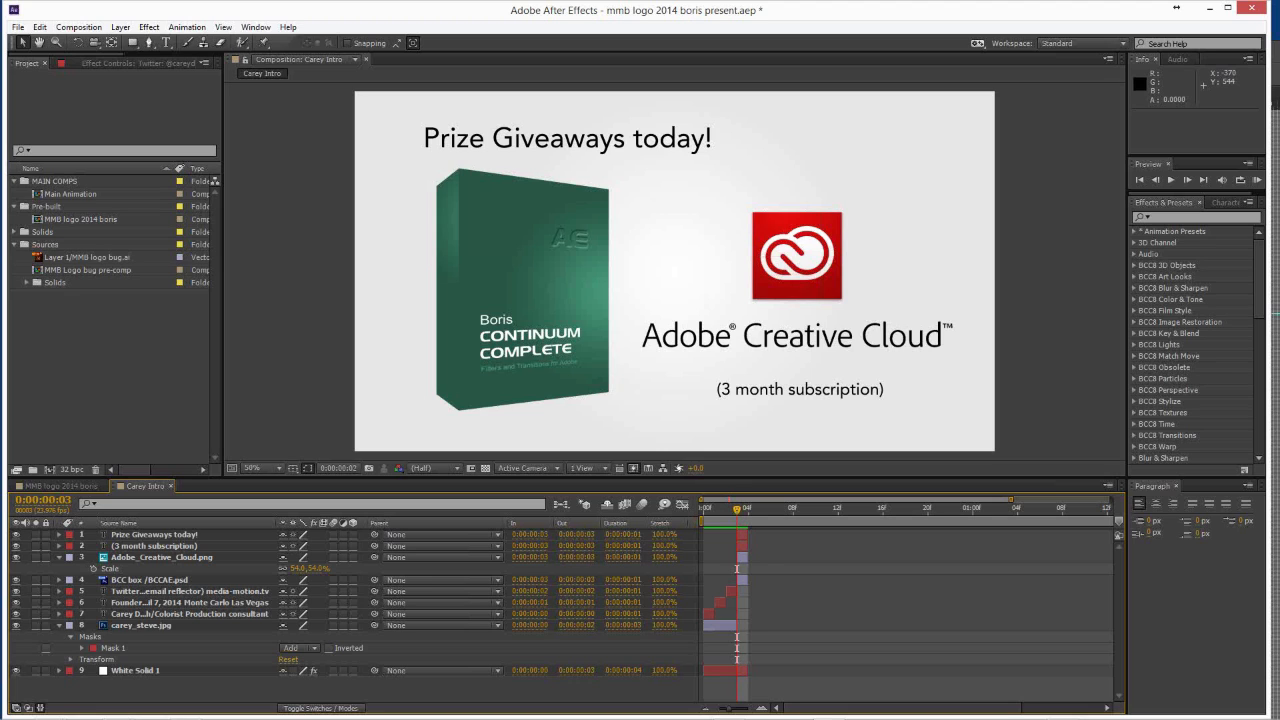
Step through the intro composition's title frames from the first frame.
key("Home")
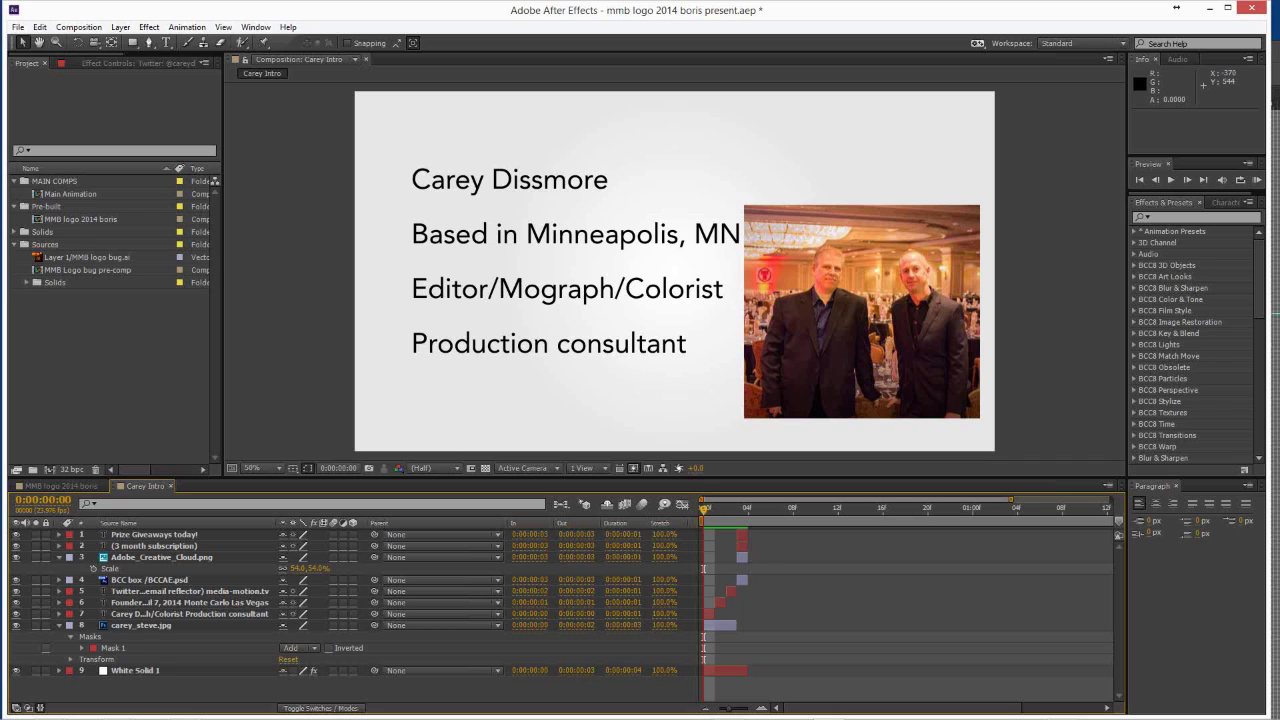
key("Page_Down")
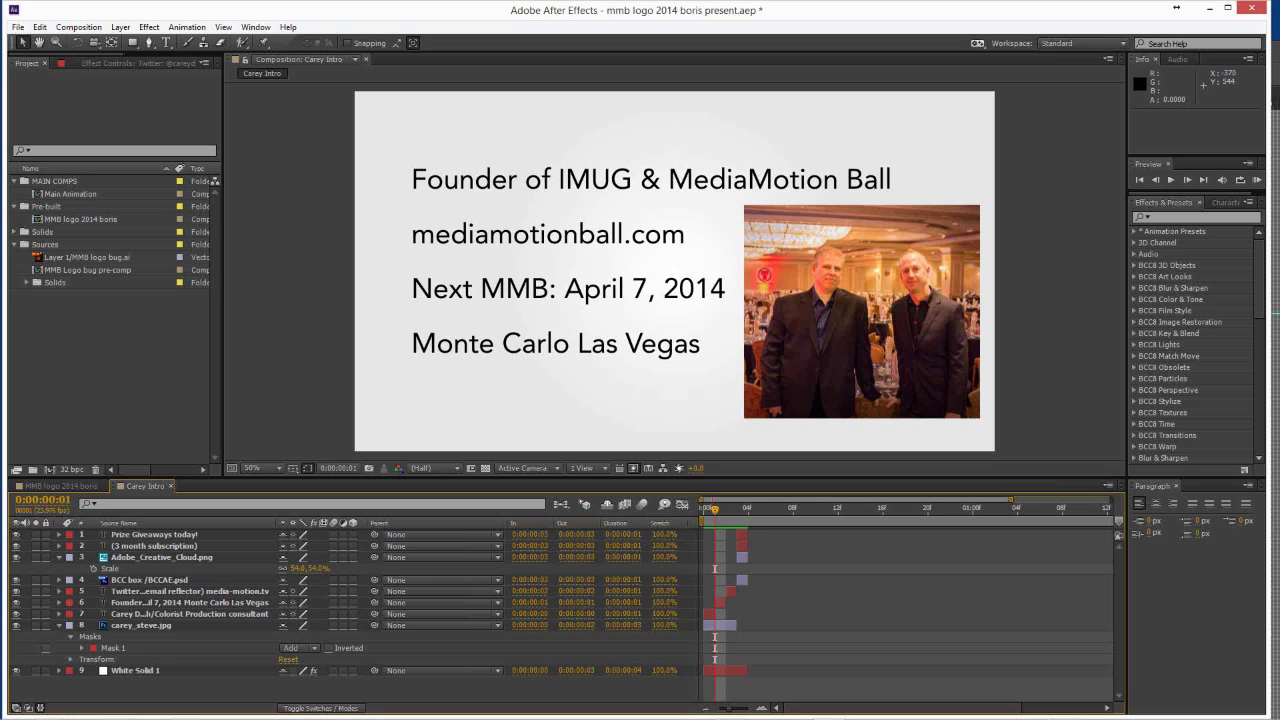
key("Page_Down")
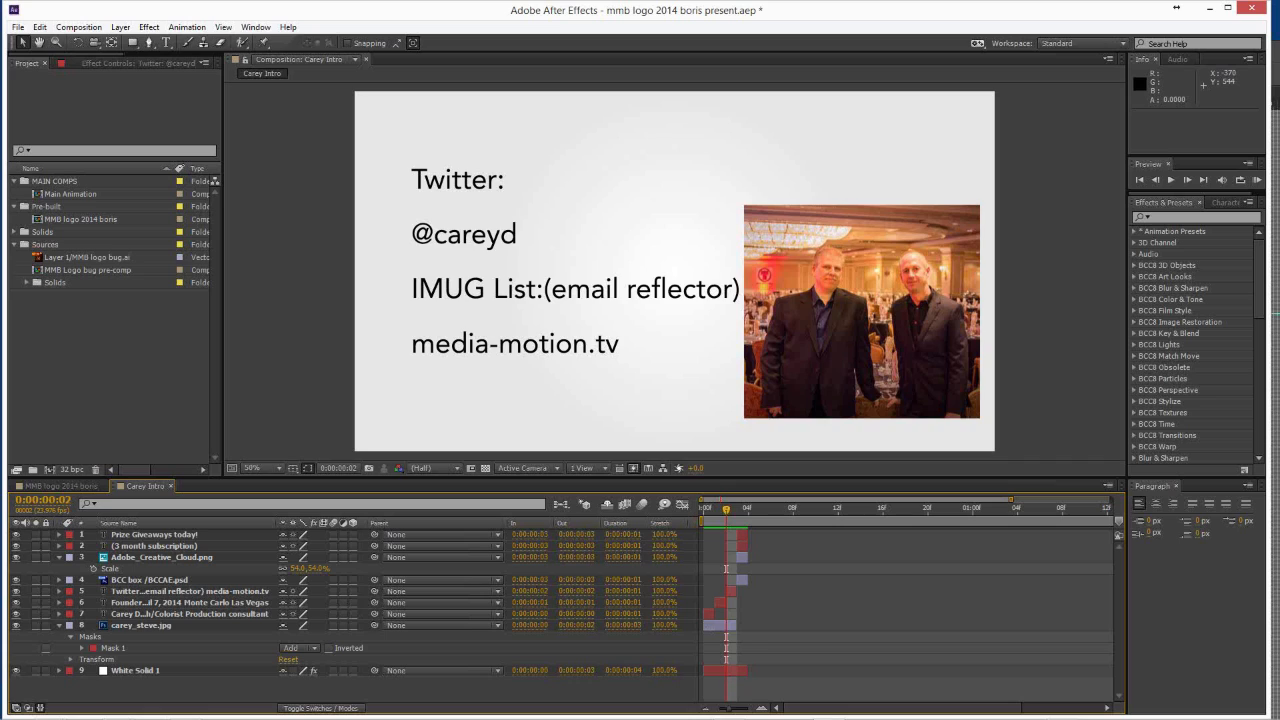
key("Page_Down")
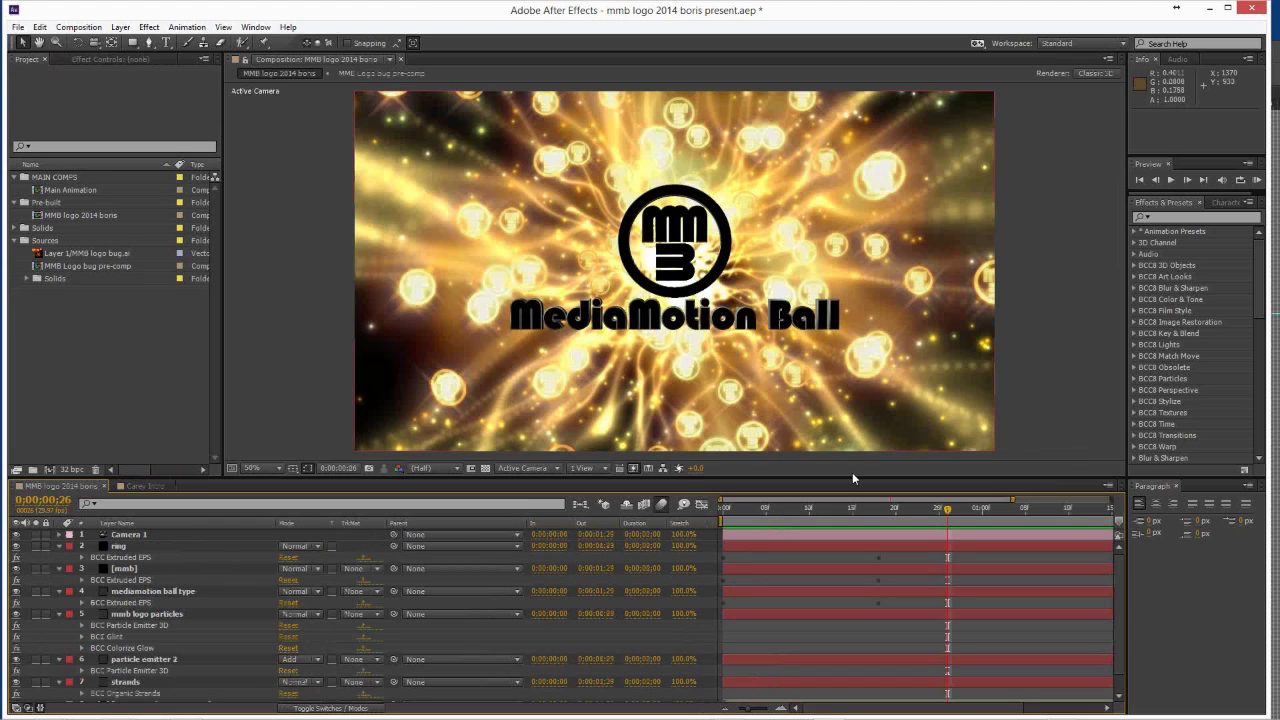
Play the MMB logo 2014 boris animation, stop it, and scrub to 0;00;00;13.
key("space")
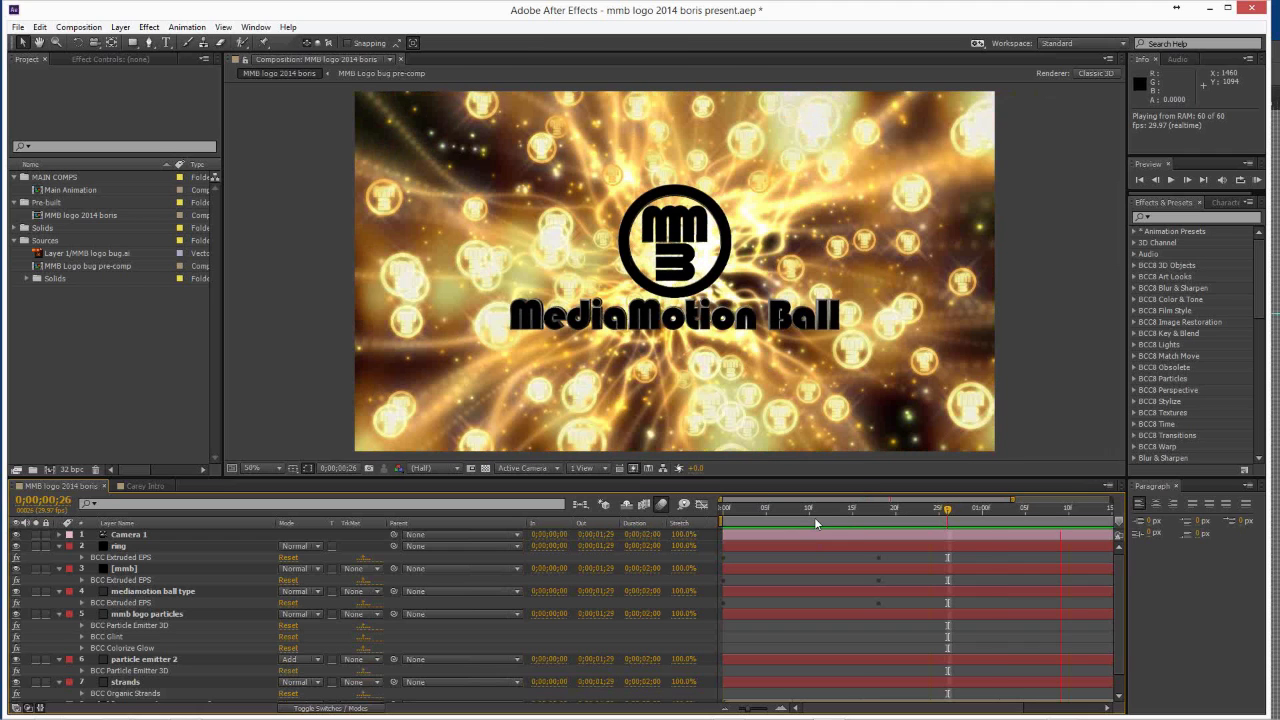
key("space")
left_click_drag(797, 510, 836, 510)
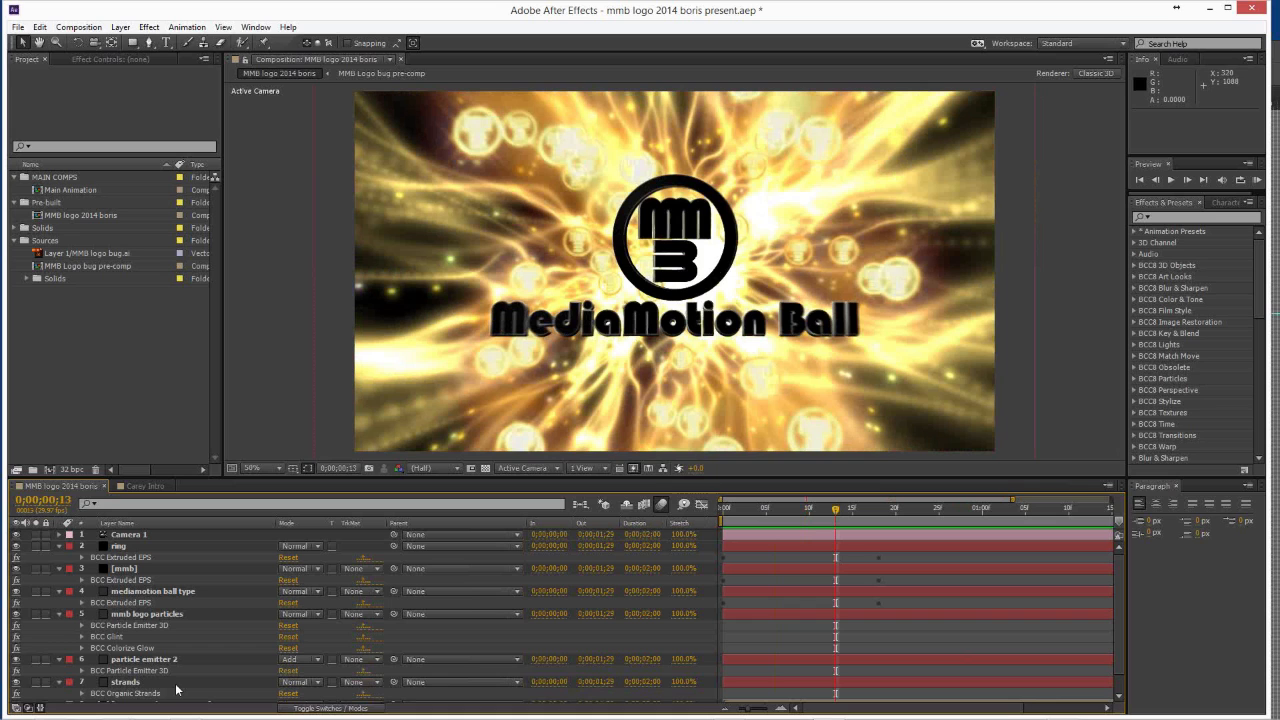
Switch to Chrome, view the MediaMotion Ball home page down to the attendee video, and return to After Effects.
mouse_move(180, 716)
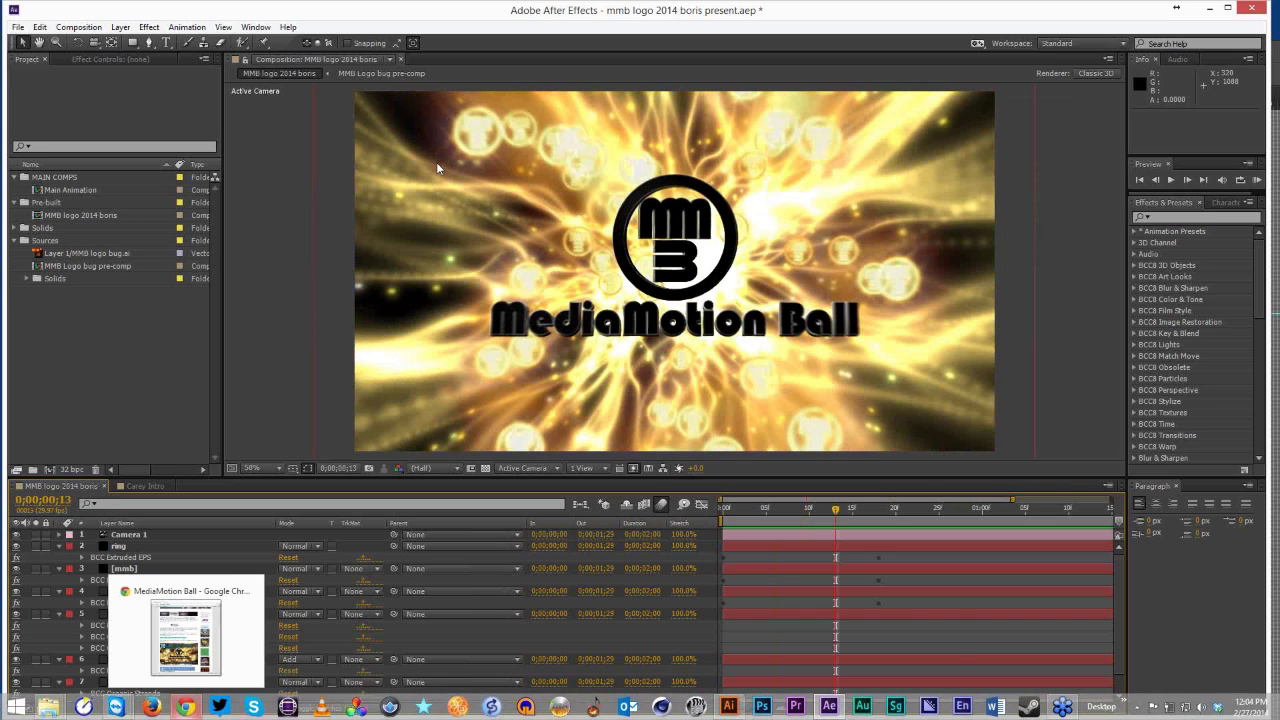
key("alt+Tab")
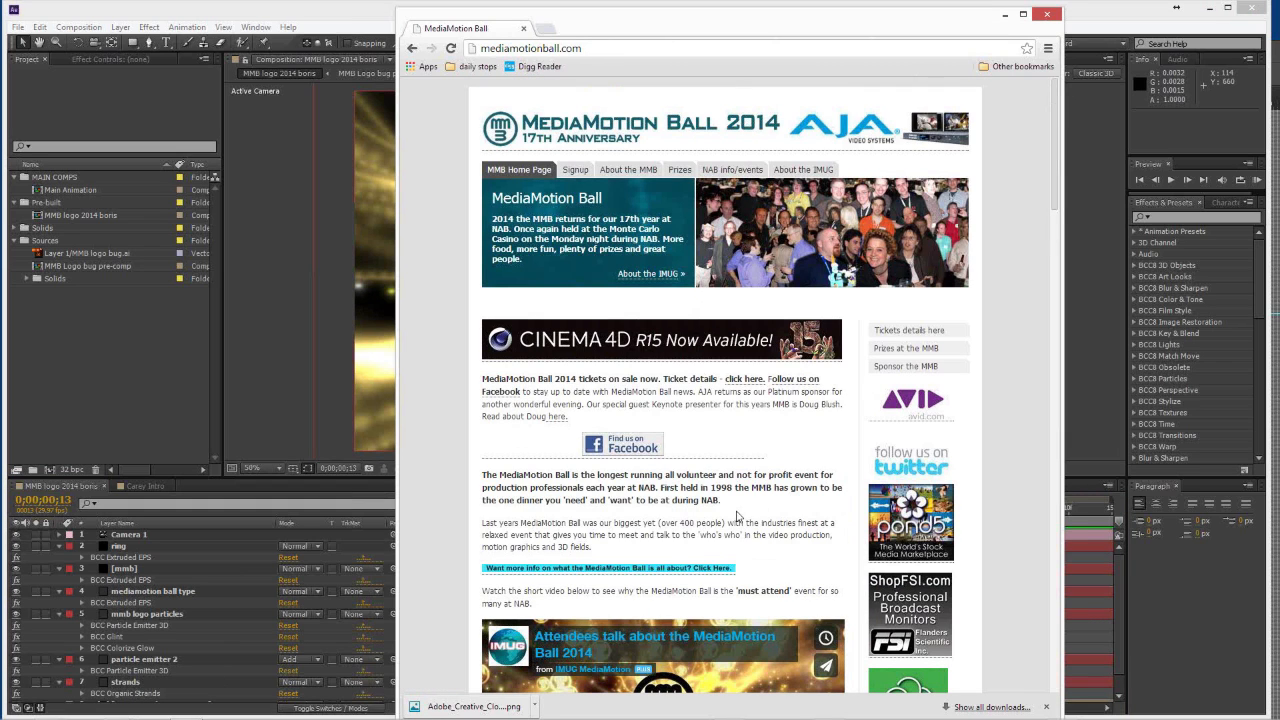
scroll(737, 516, "down", 1)
scroll(737, 516, "down", 3)
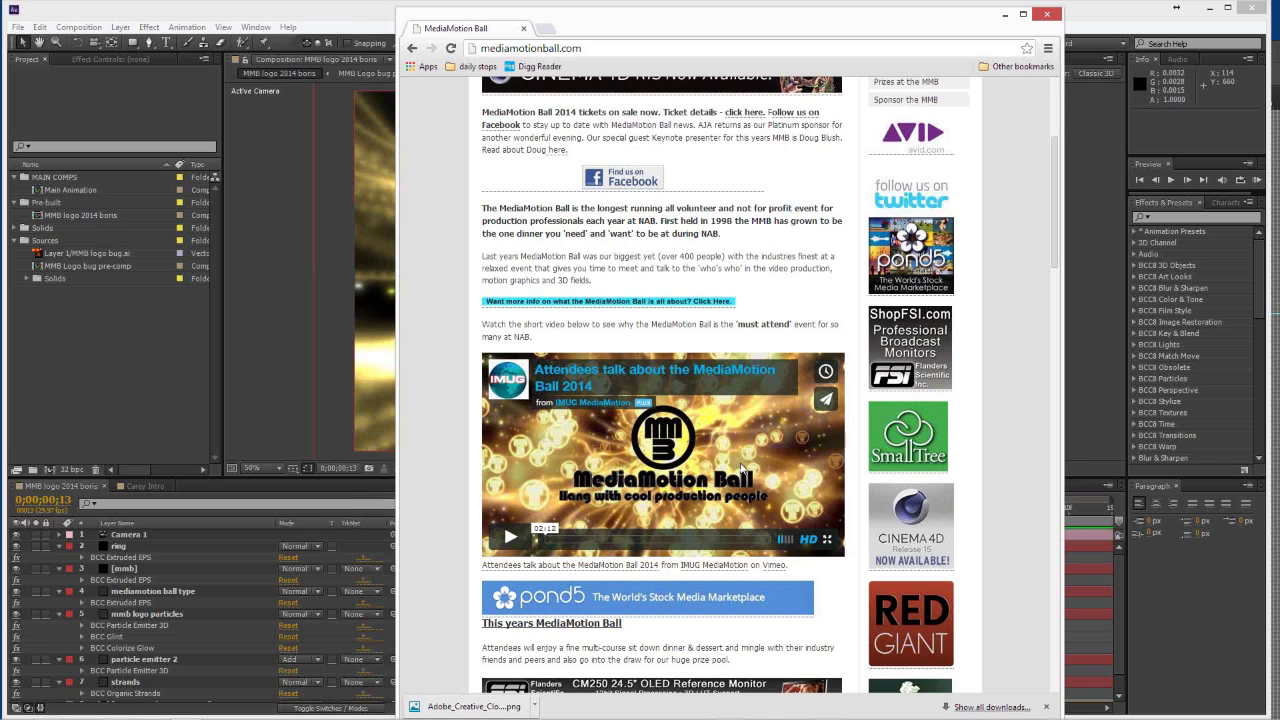
left_click(250, 445)
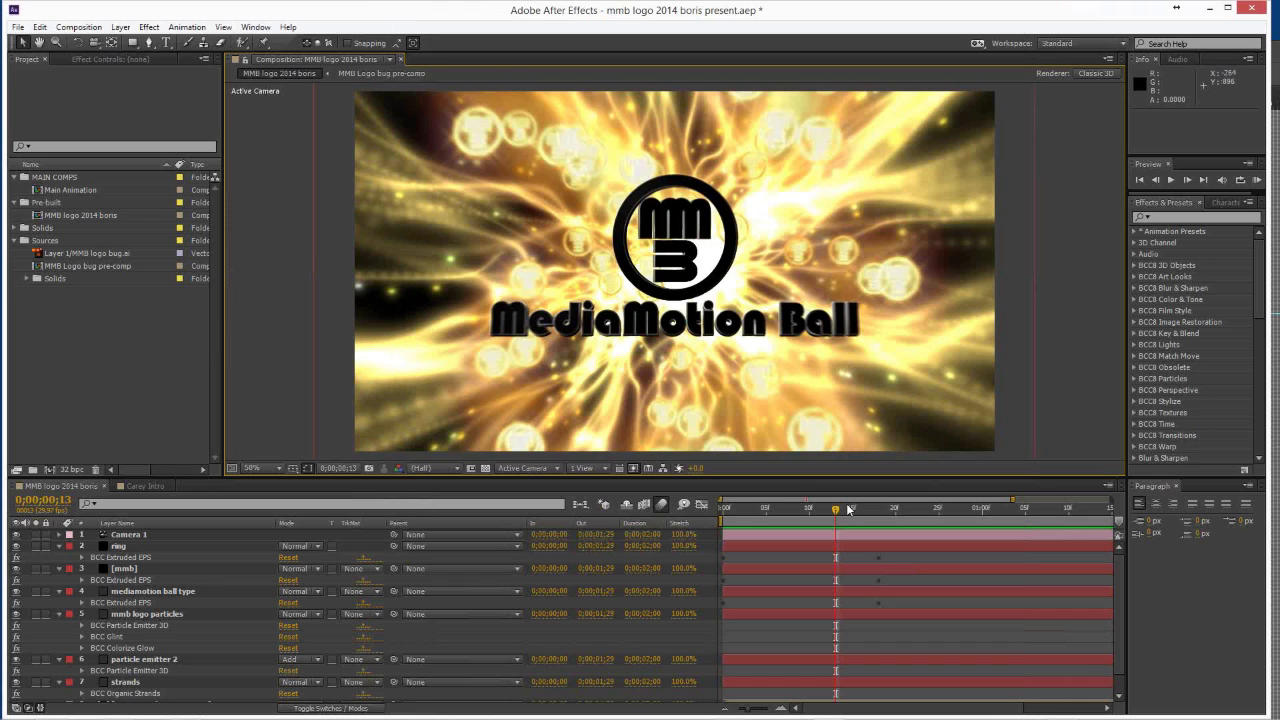
Move to 0;00;00;18 and run a RAM preview of the whole logo animation.
left_click(879, 508)
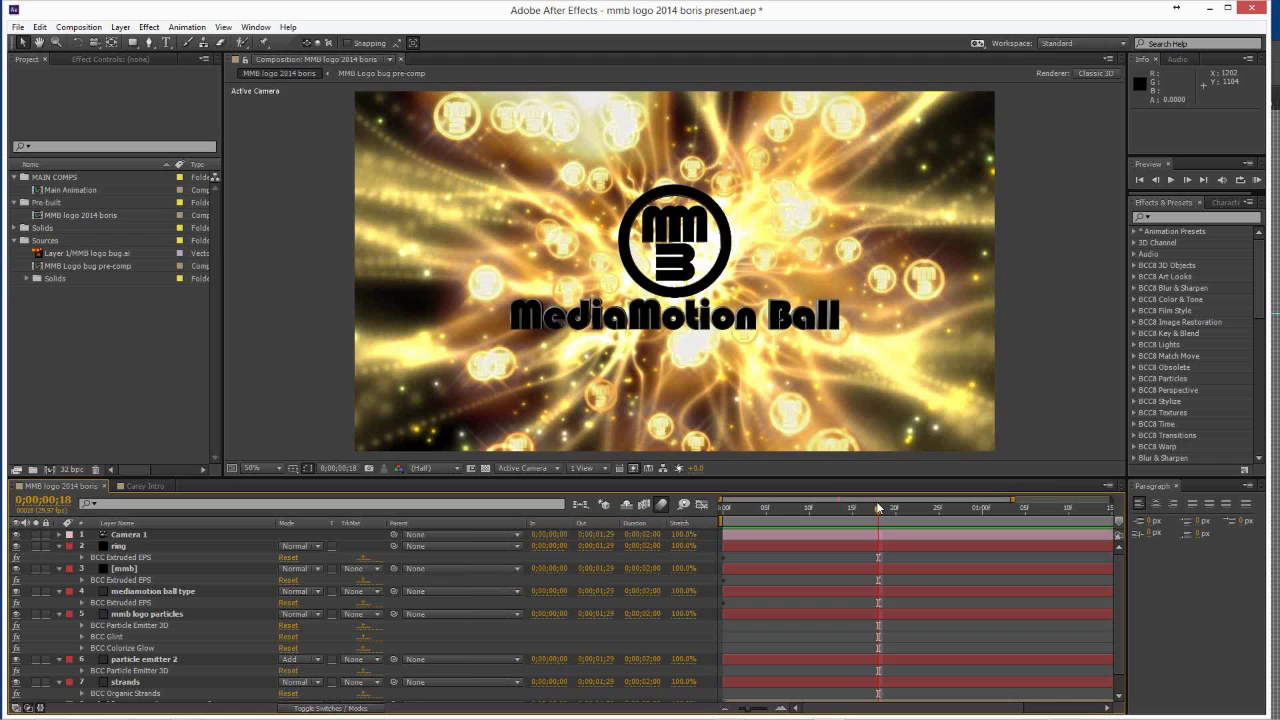
key("KP_0")
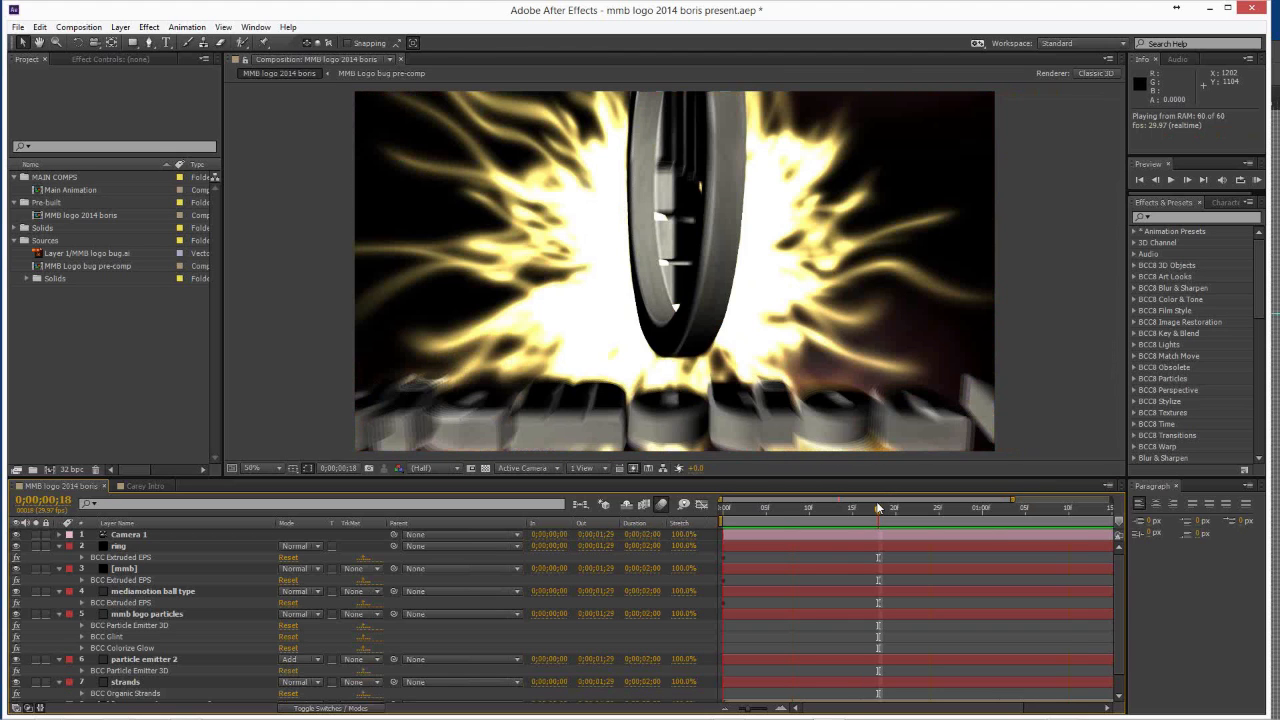
key("space")
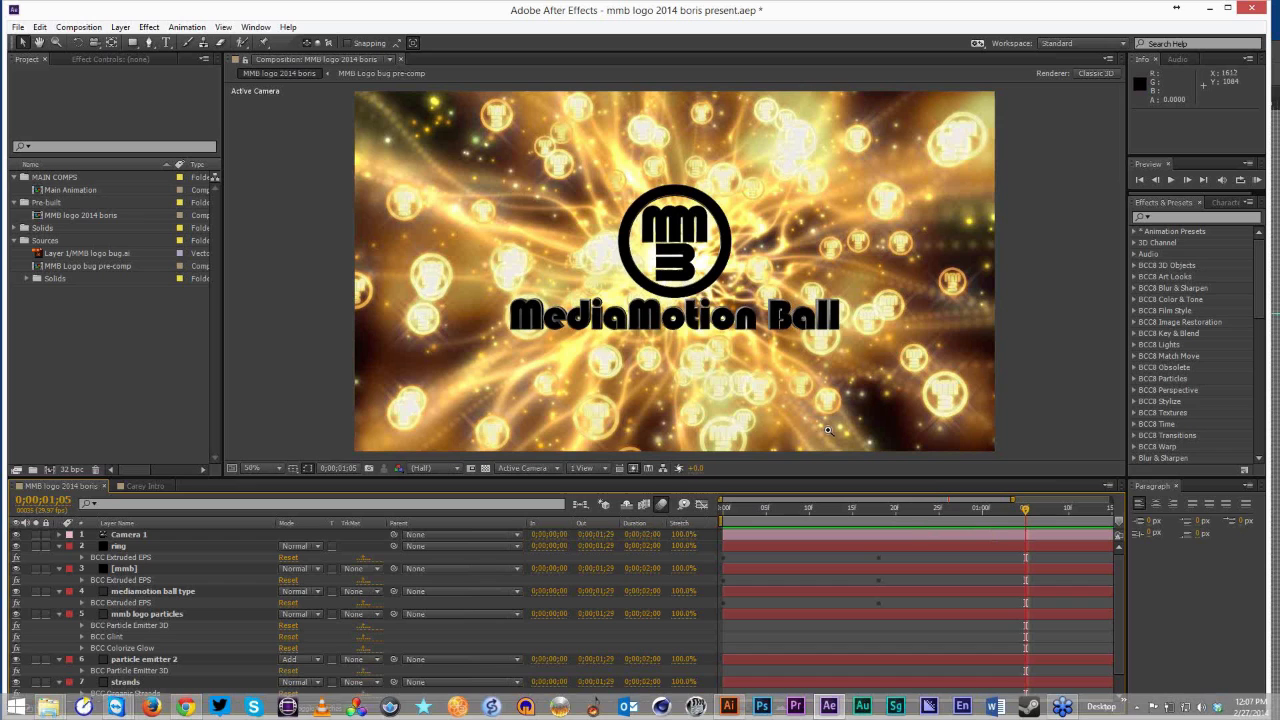
Switch to Illustrator and examine the lettering and ring edges of MMB logo_inline.ai up close, finishing with the full logo at 100%.
key("alt+Tab")
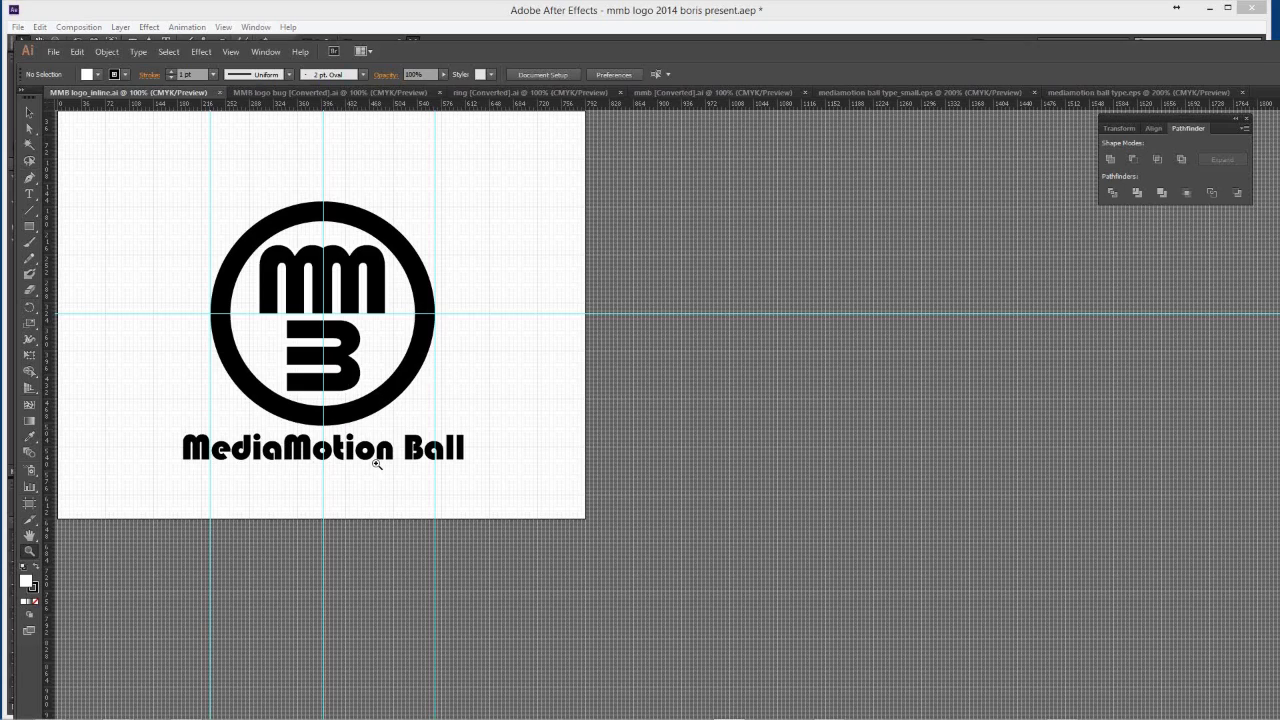
left_click_drag(348, 431, 394, 468)
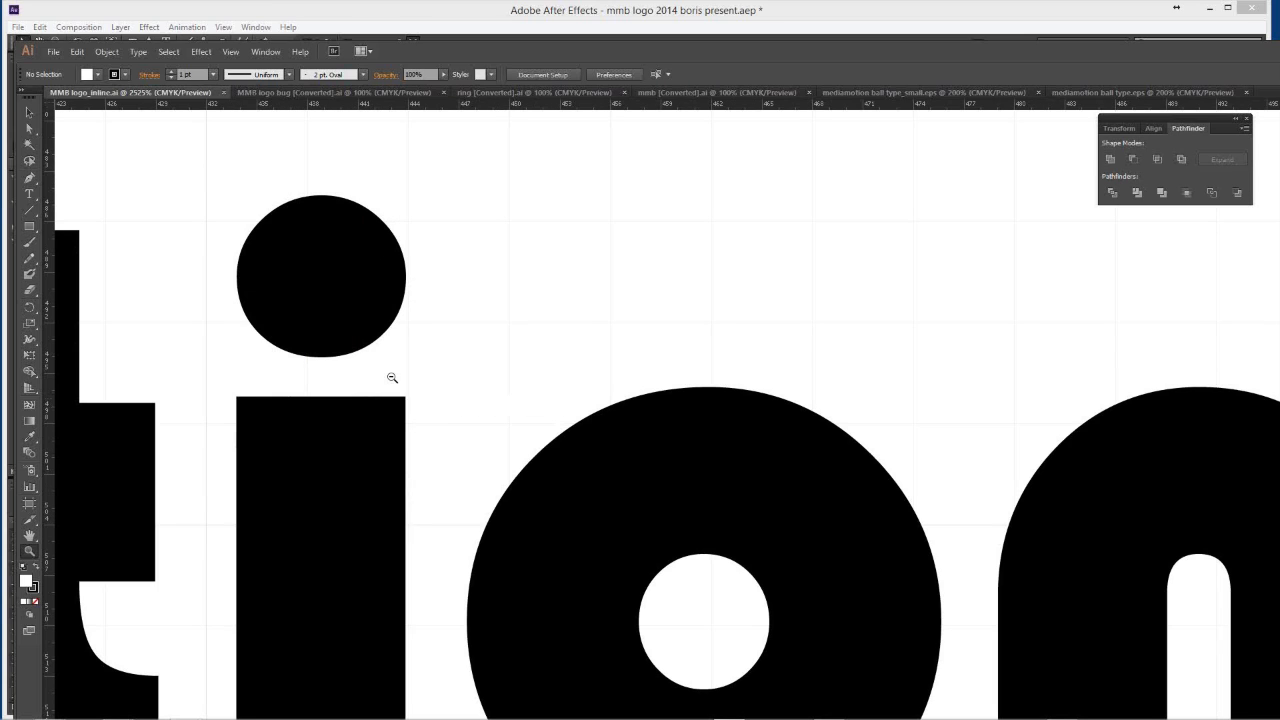
left_click(267, 372, "alt")
left_click(267, 372, "alt")
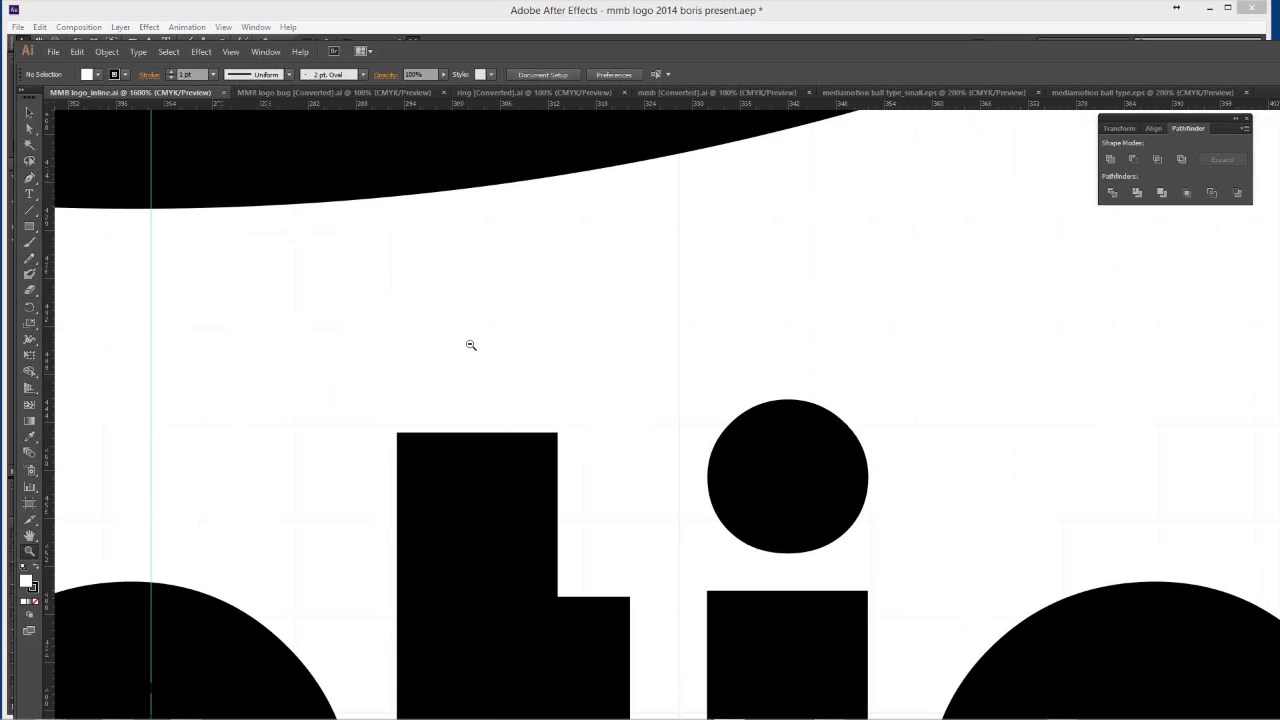
left_click(470, 345, "alt")
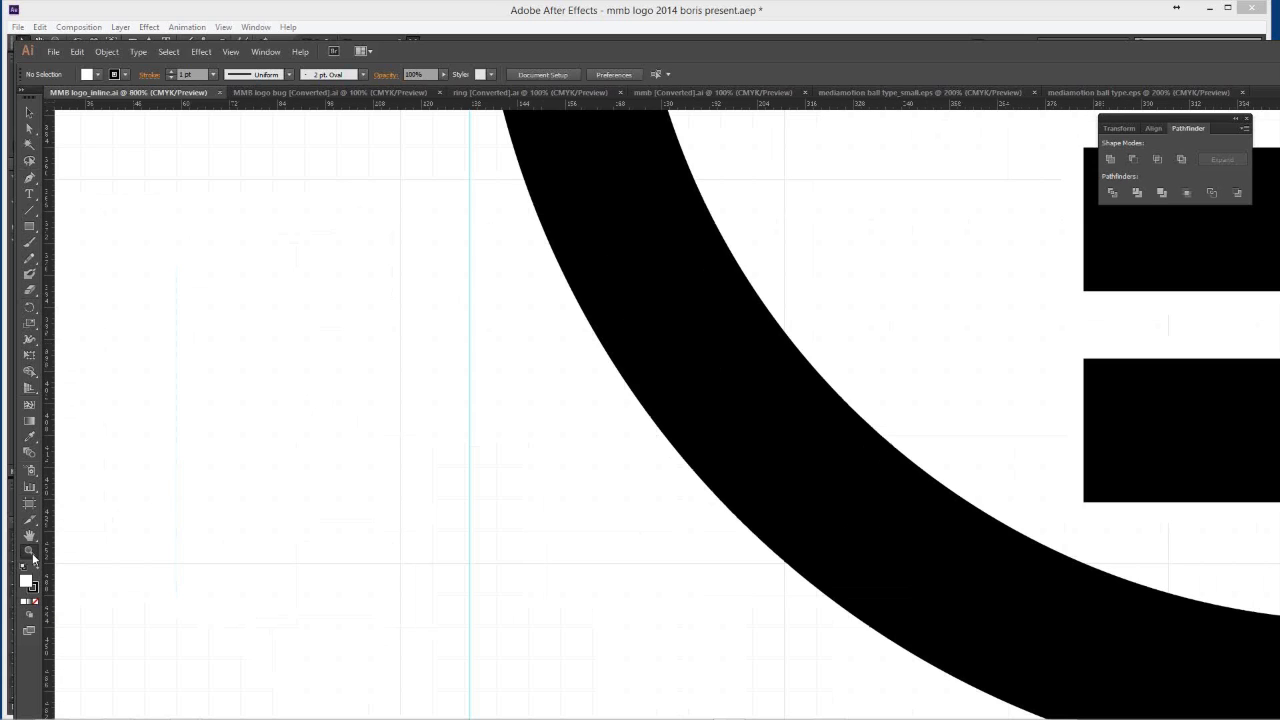
left_click(529, 269, "alt")
left_click_drag(529, 269, 1005, 543)
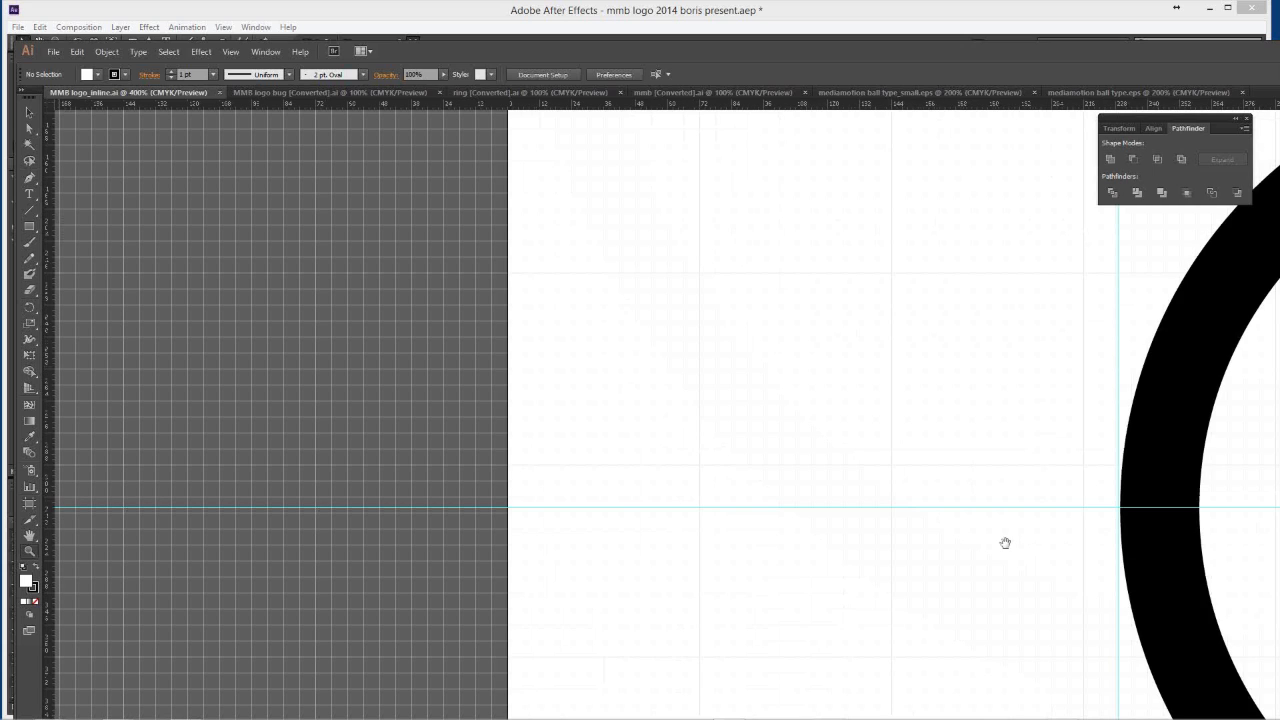
key("ctrl+1")
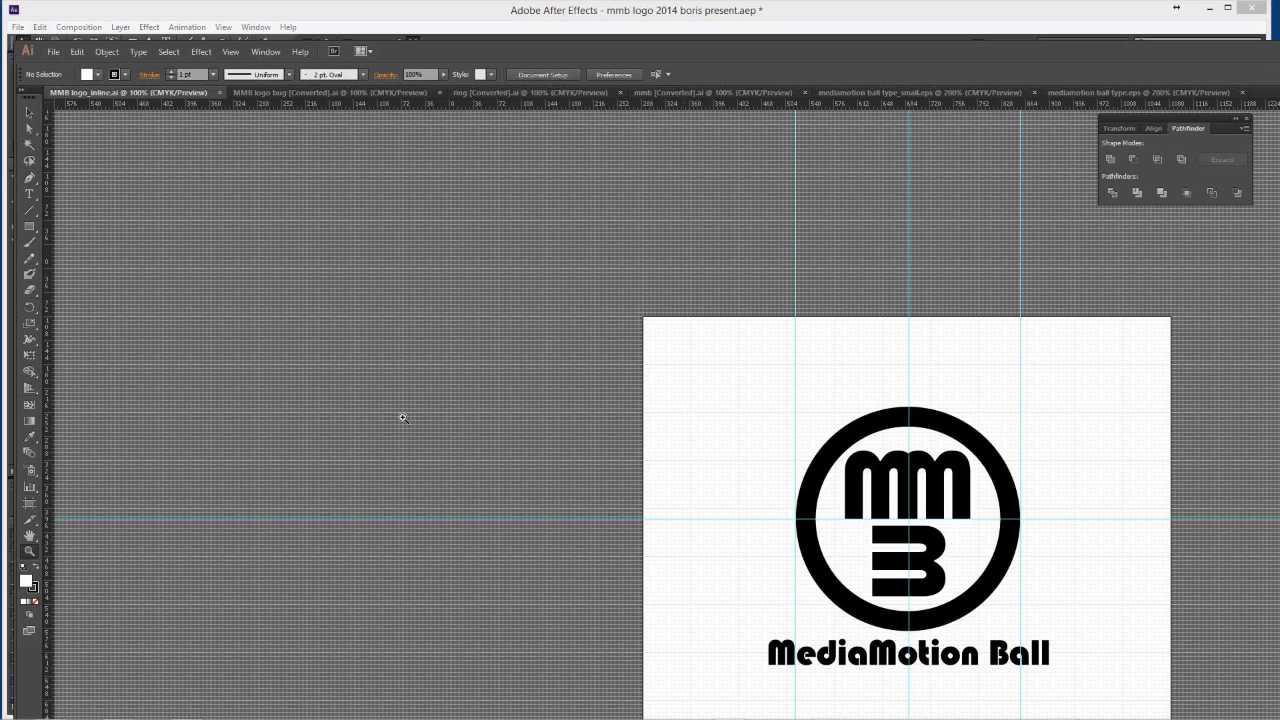
scroll(403, 418, "down", 3)
scroll(403, 418, "right", 6)
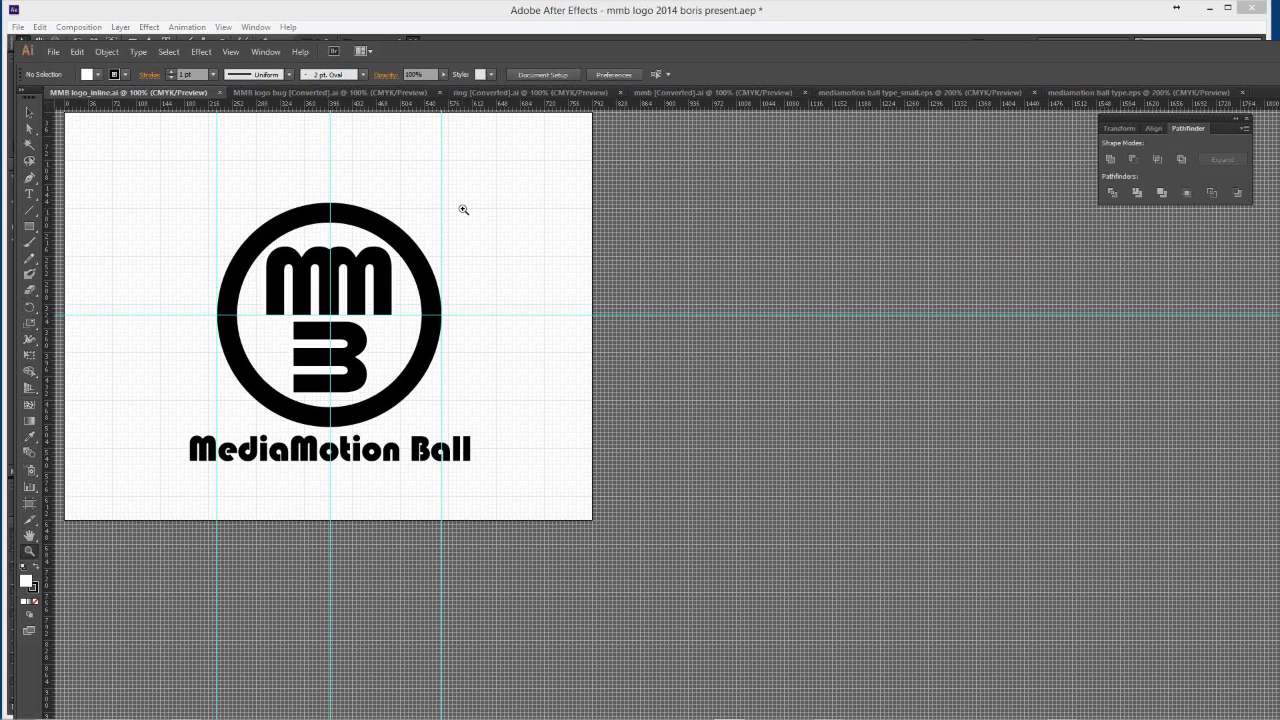
Review the separate logo bug, ring, mmb and small MediaMotion Ball type artwork documents, and return to After Effects.
left_click(268, 95)
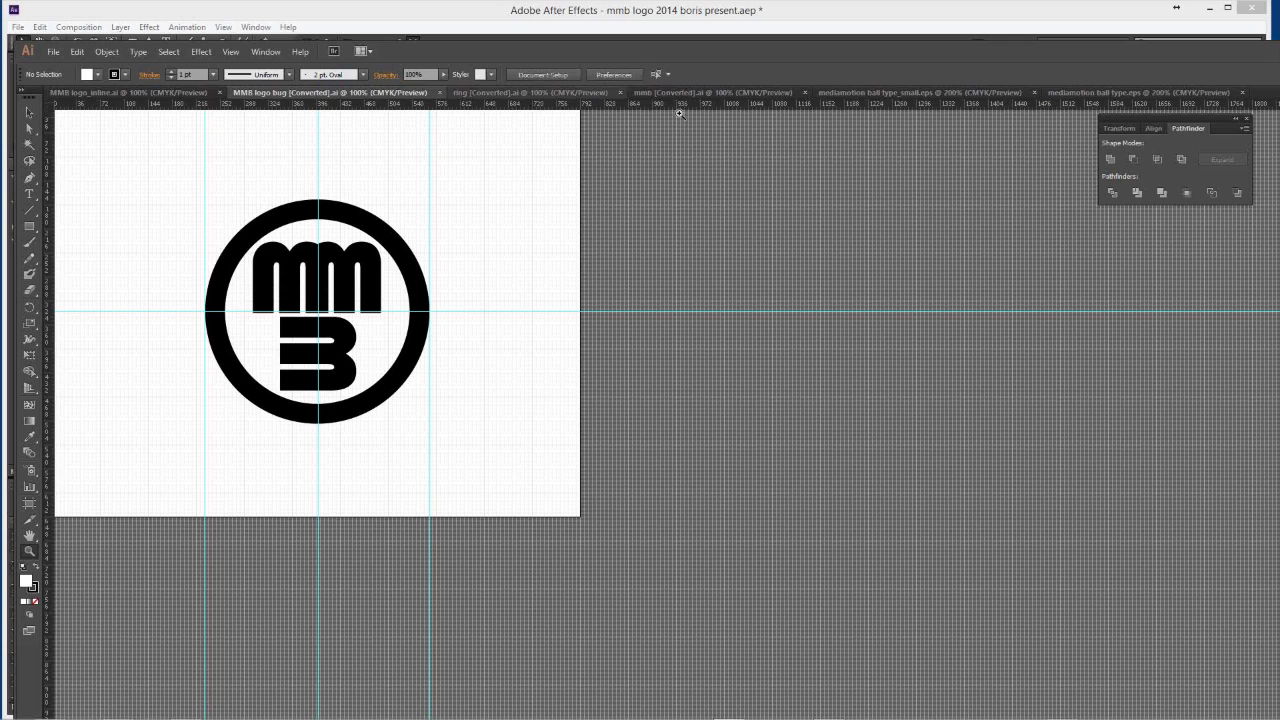
key("ctrl+Tab")
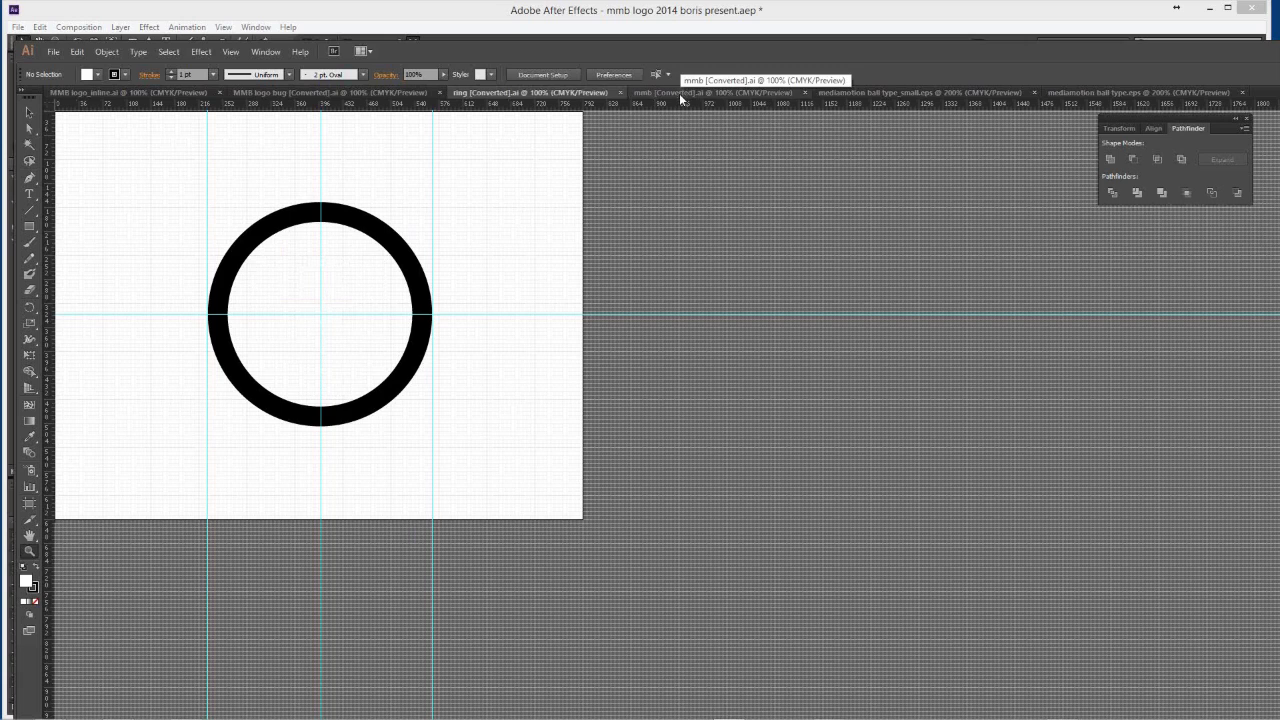
left_click(683, 93)
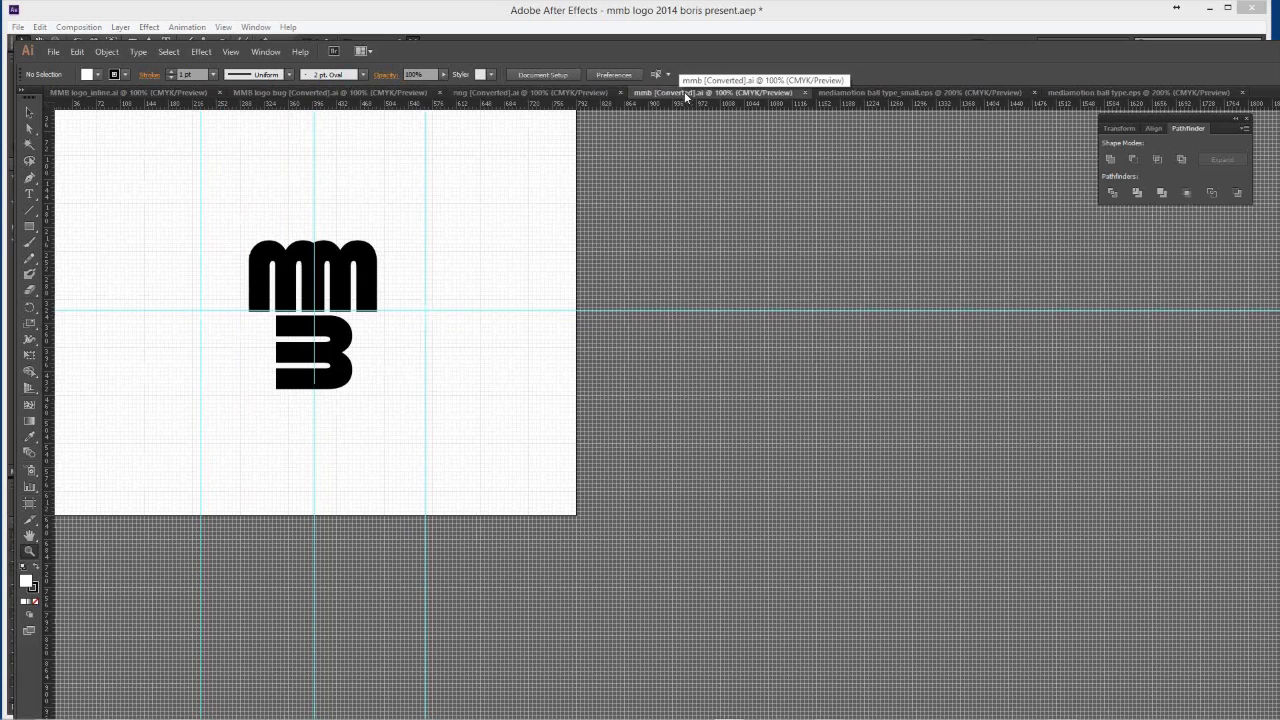
left_click(918, 90)
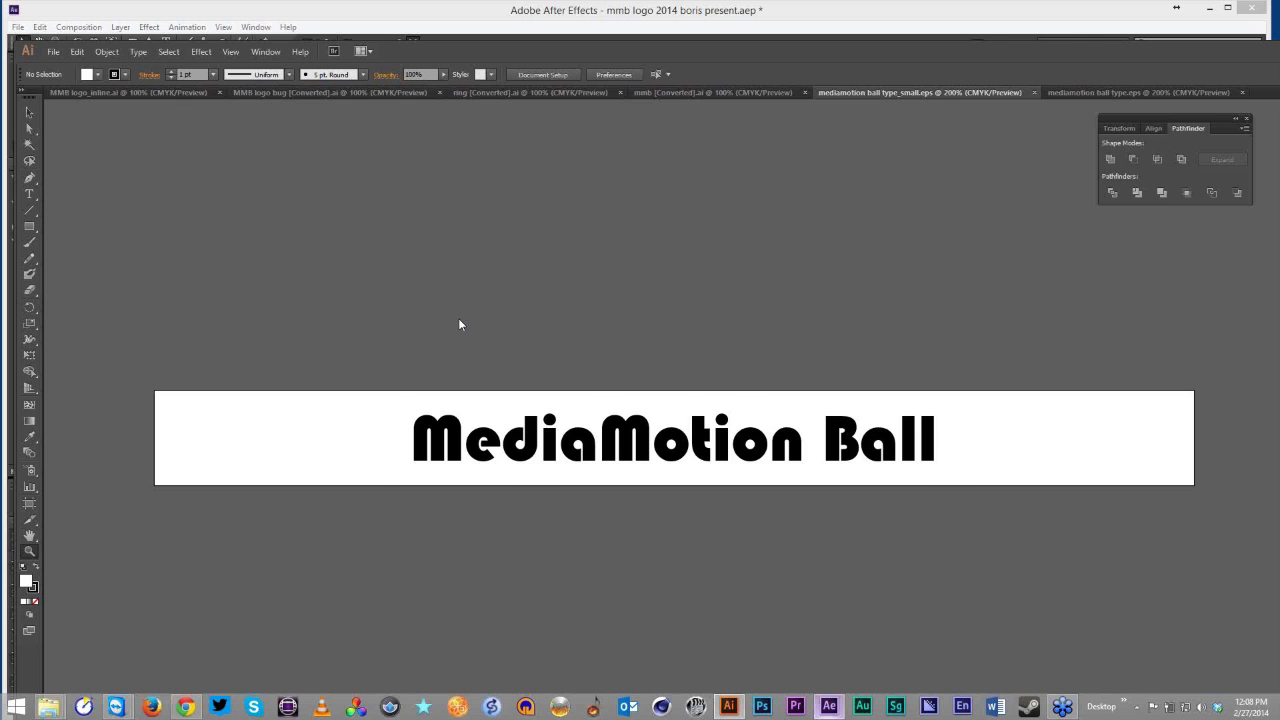
key("alt+Tab")
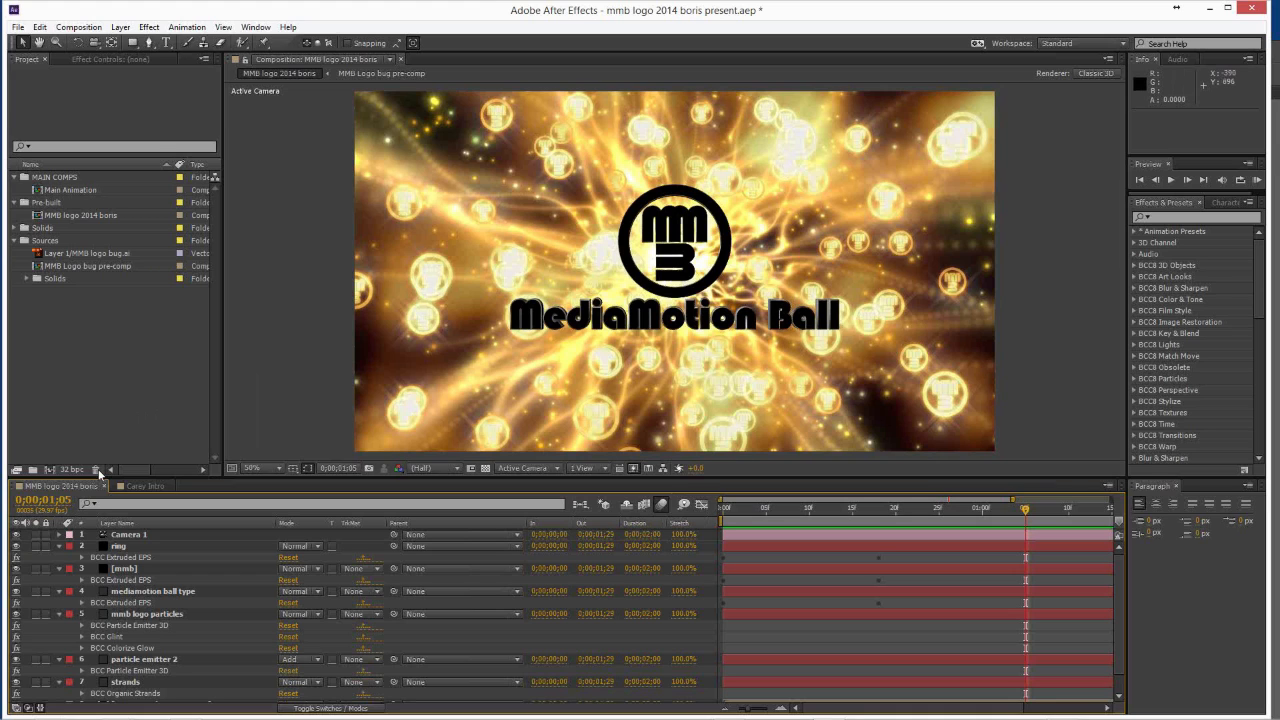
Set the project's color depth to 8 bits per channel.
left_click(70, 469)
left_click(262, 265)
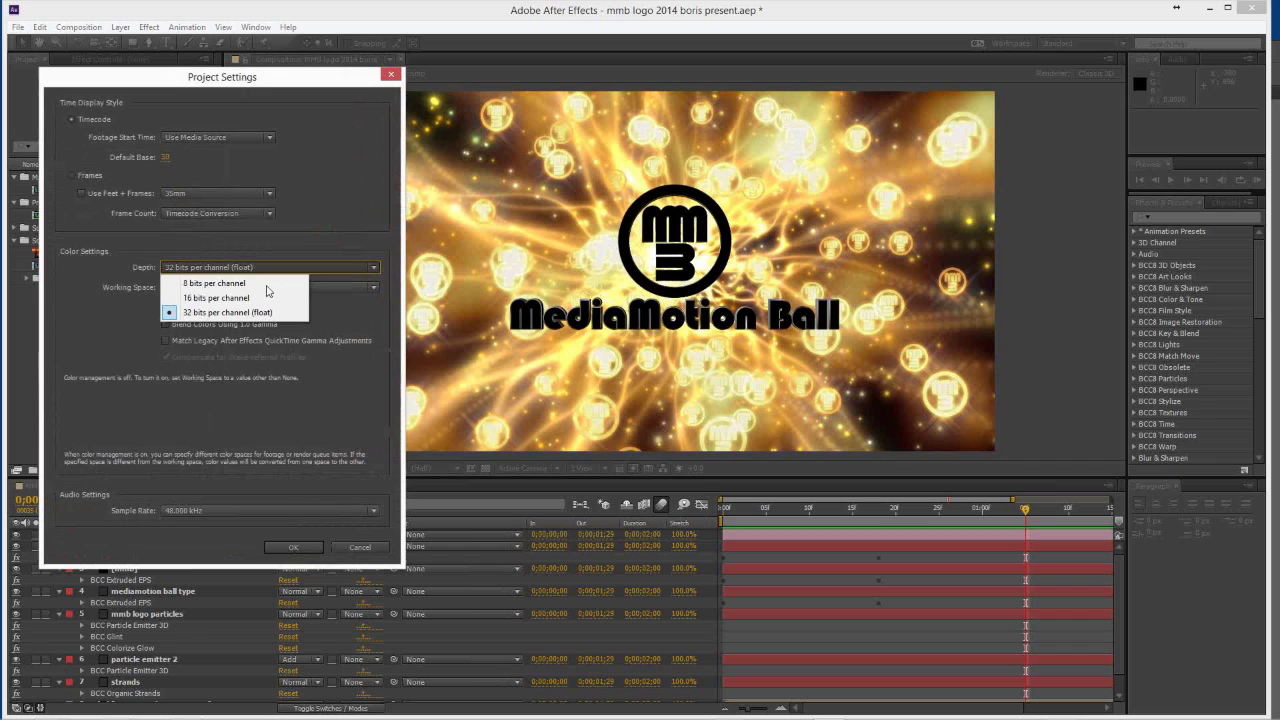
left_click(300, 549)
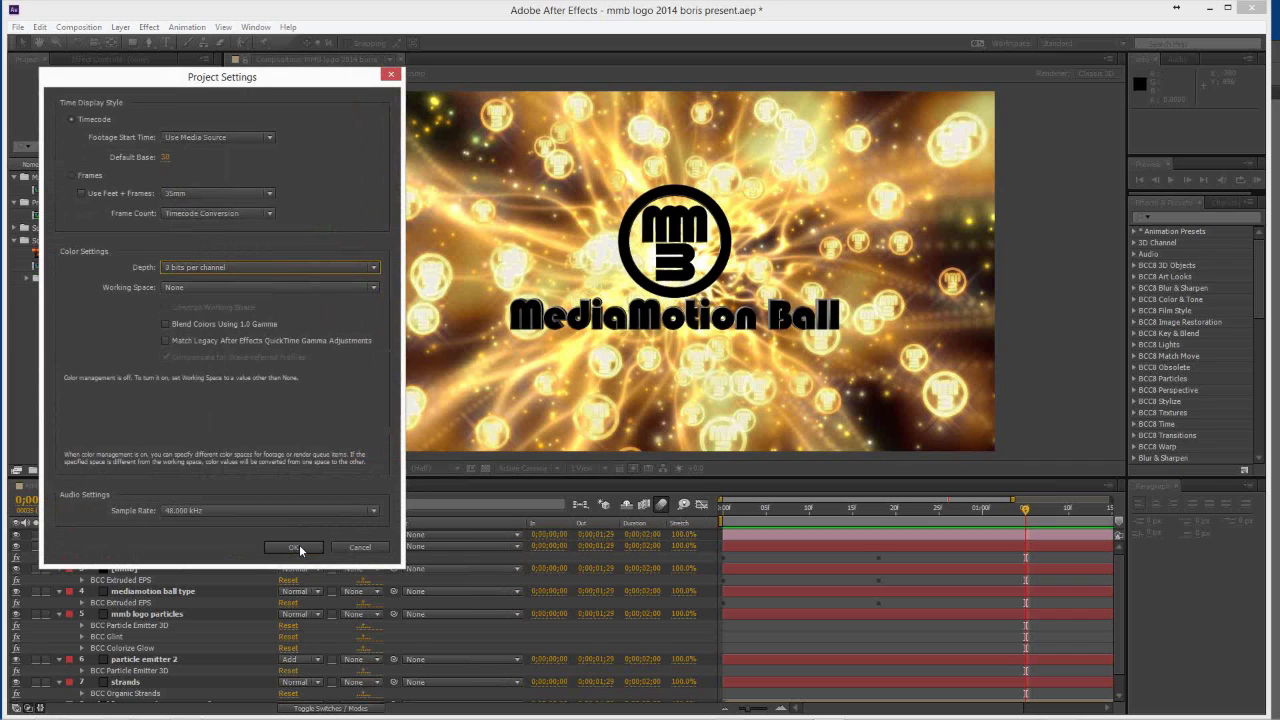
left_click(301, 550)
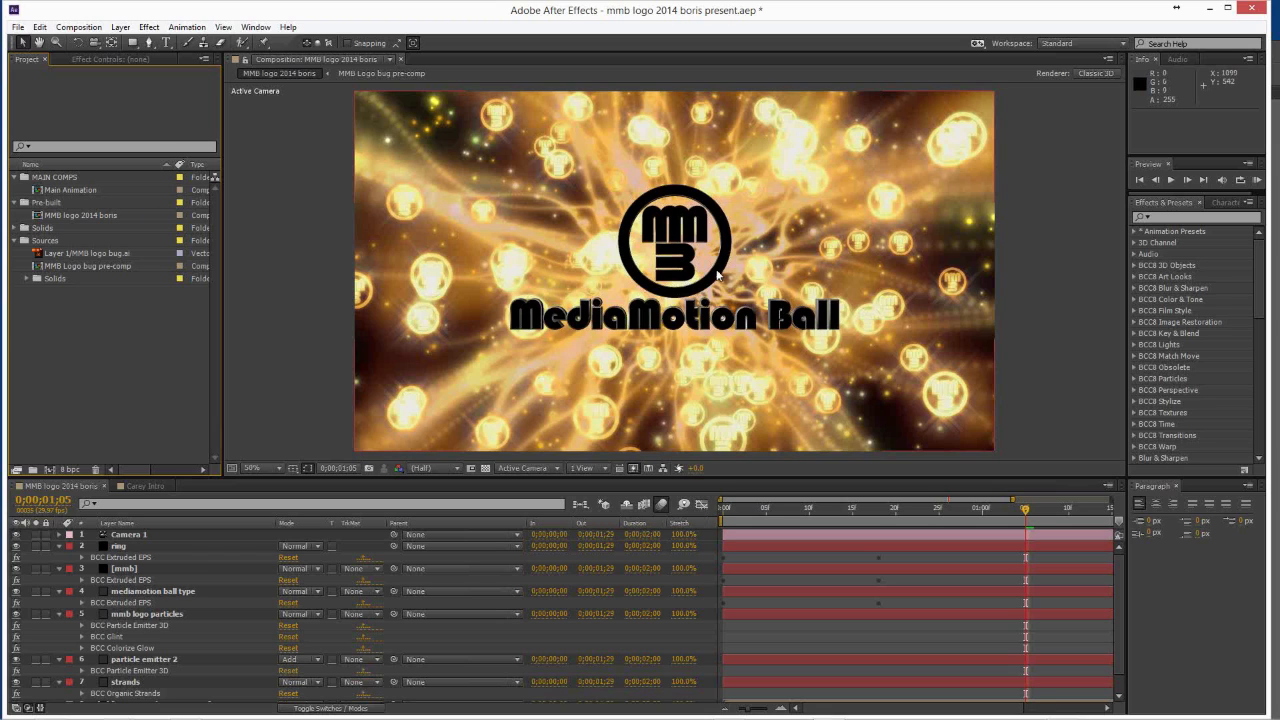
Undo and redo the color depth change to compare the glows, finishing with the project at 32 bits per channel.
key("ctrl+z")
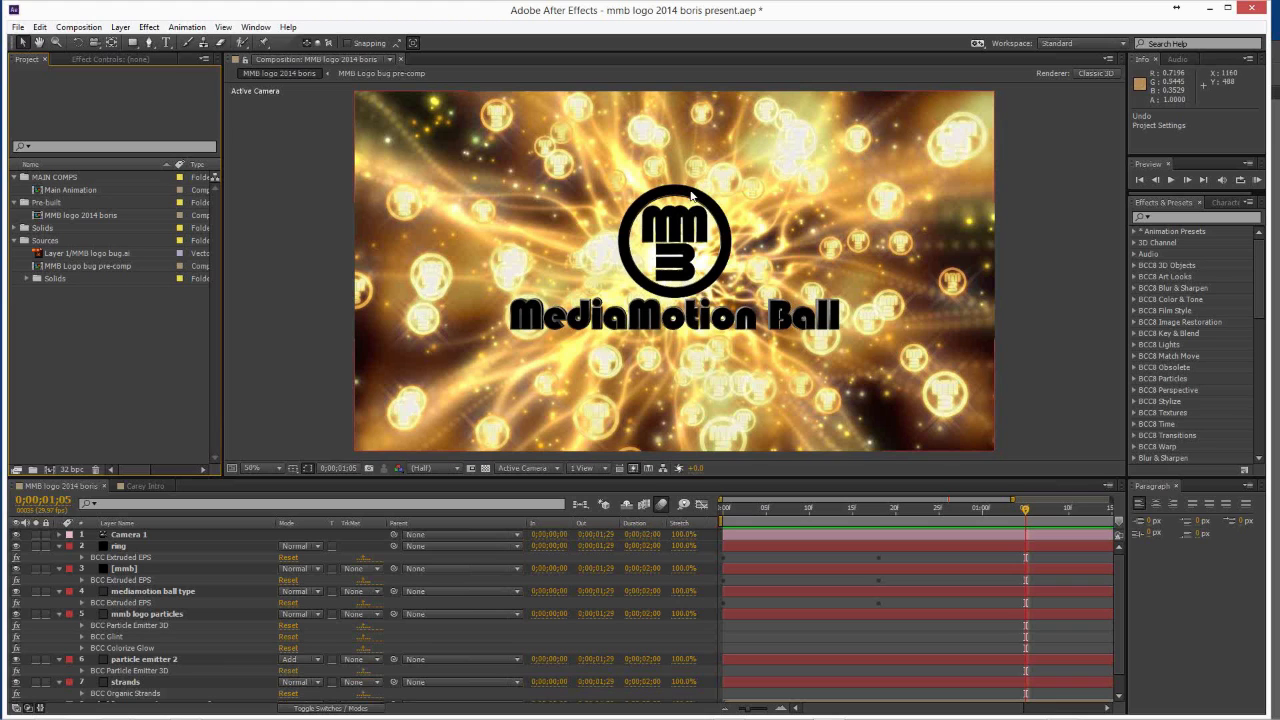
key("ctrl+z")
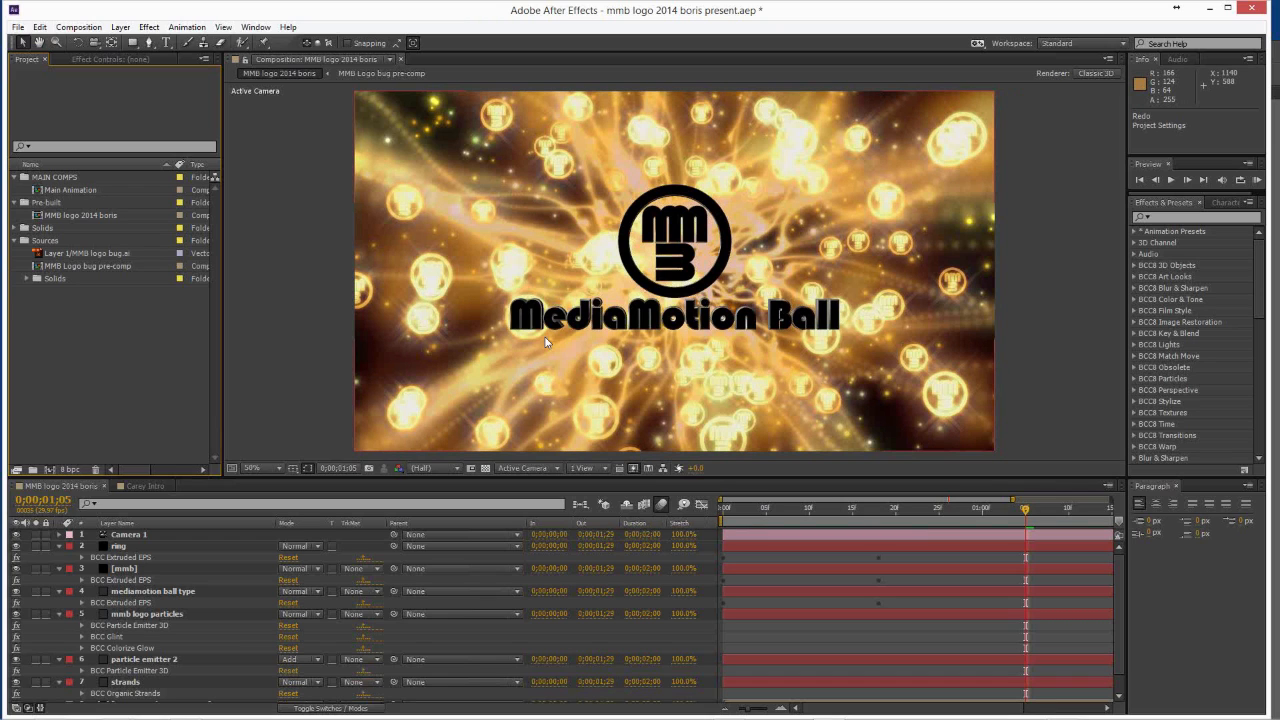
key("ctrl+shift+z")
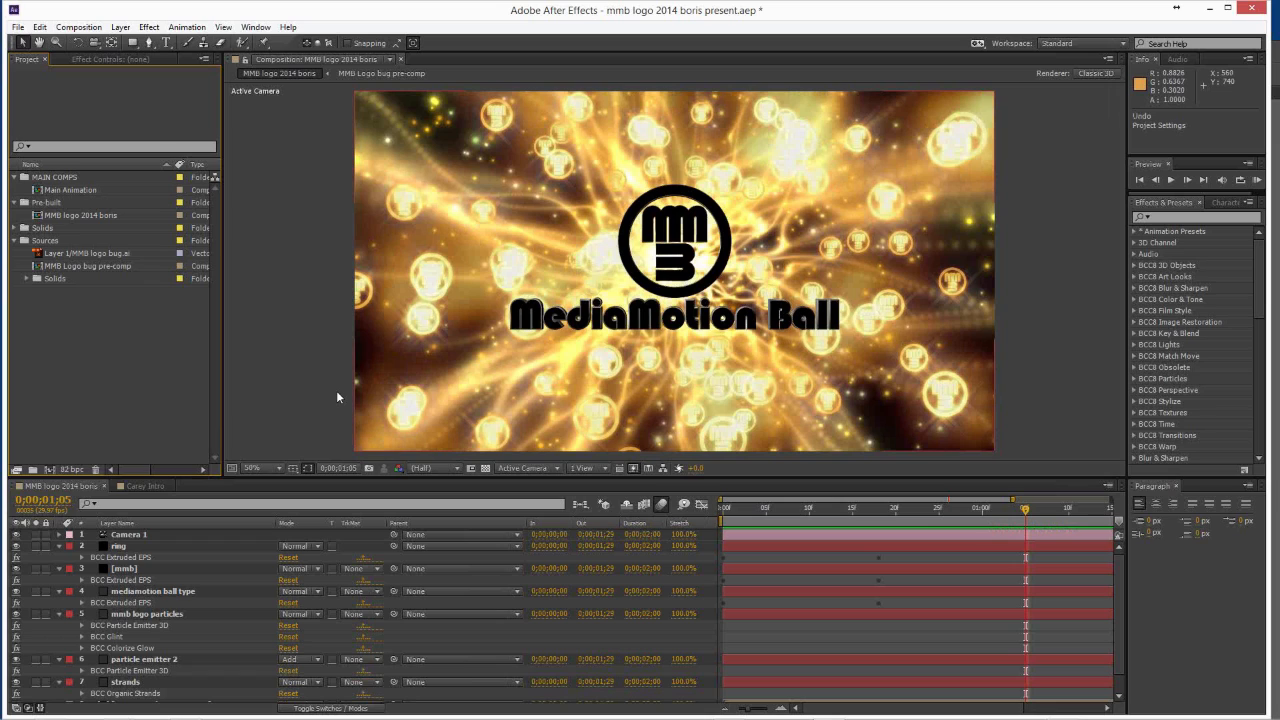
key("ctrl+shift+z")
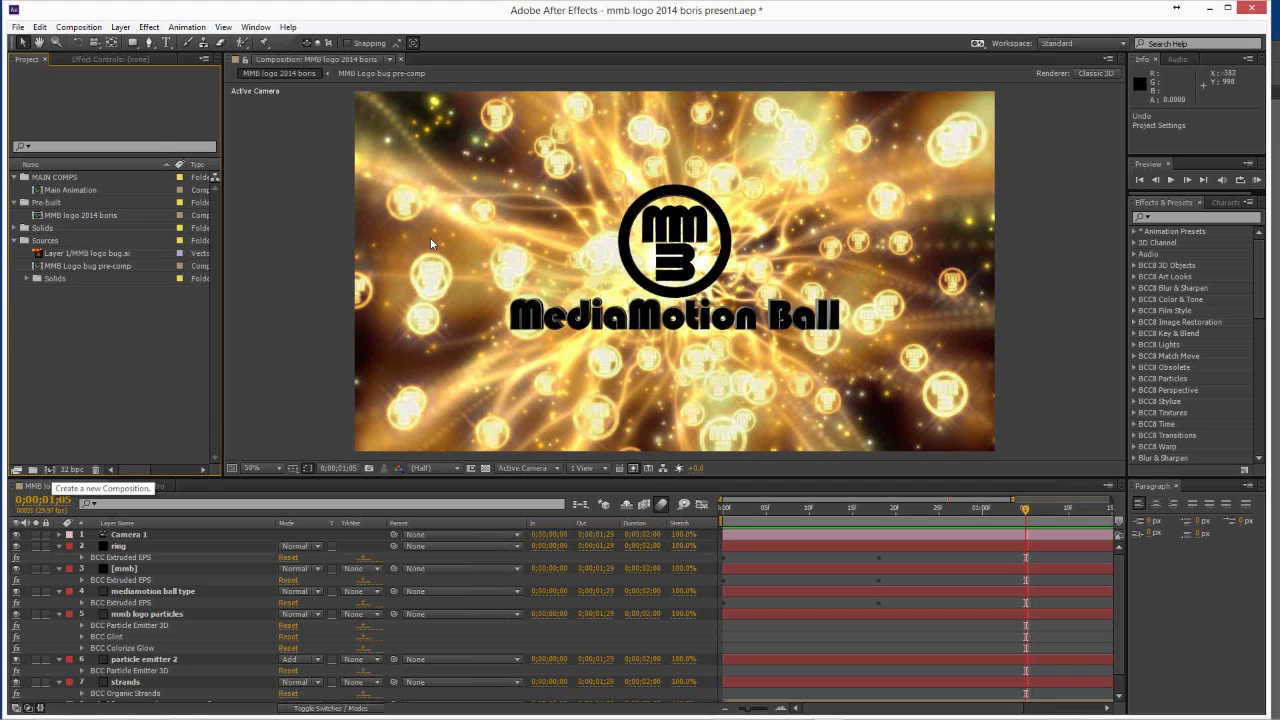
Create a new composition named "background comp" with the default 1080p 23.976 settings.
key("ctrl+n")
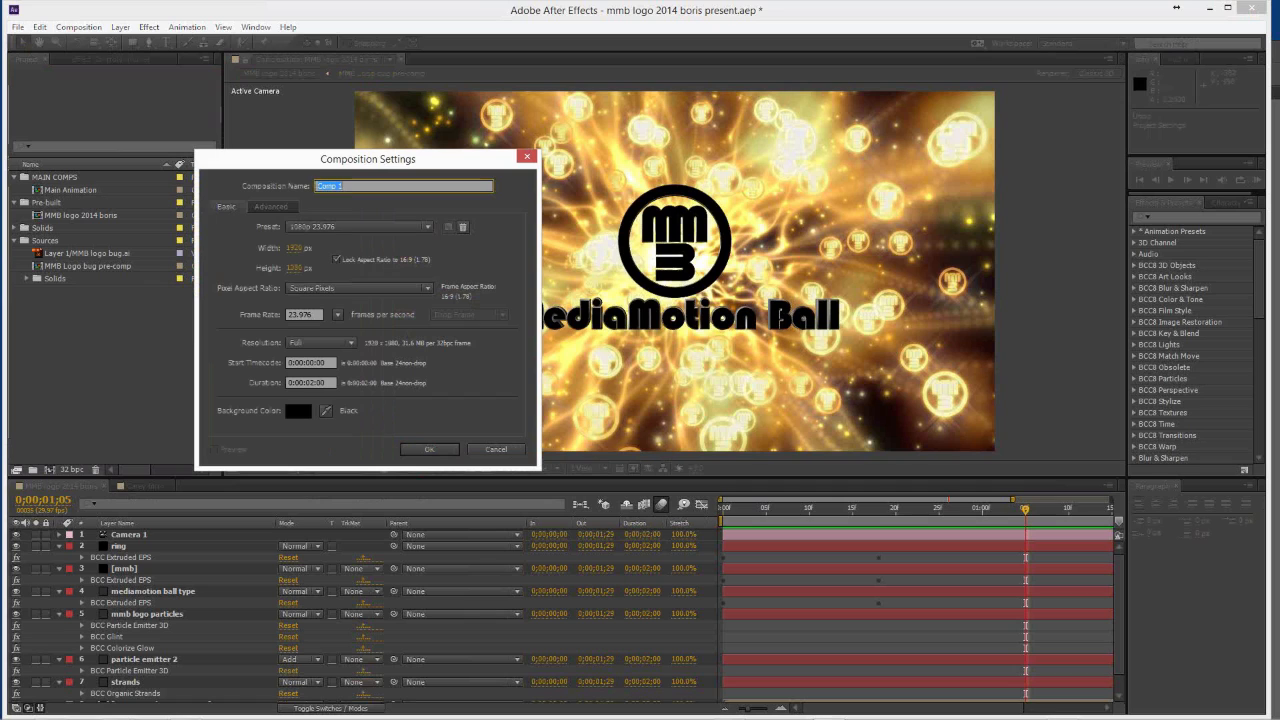
type("background co")
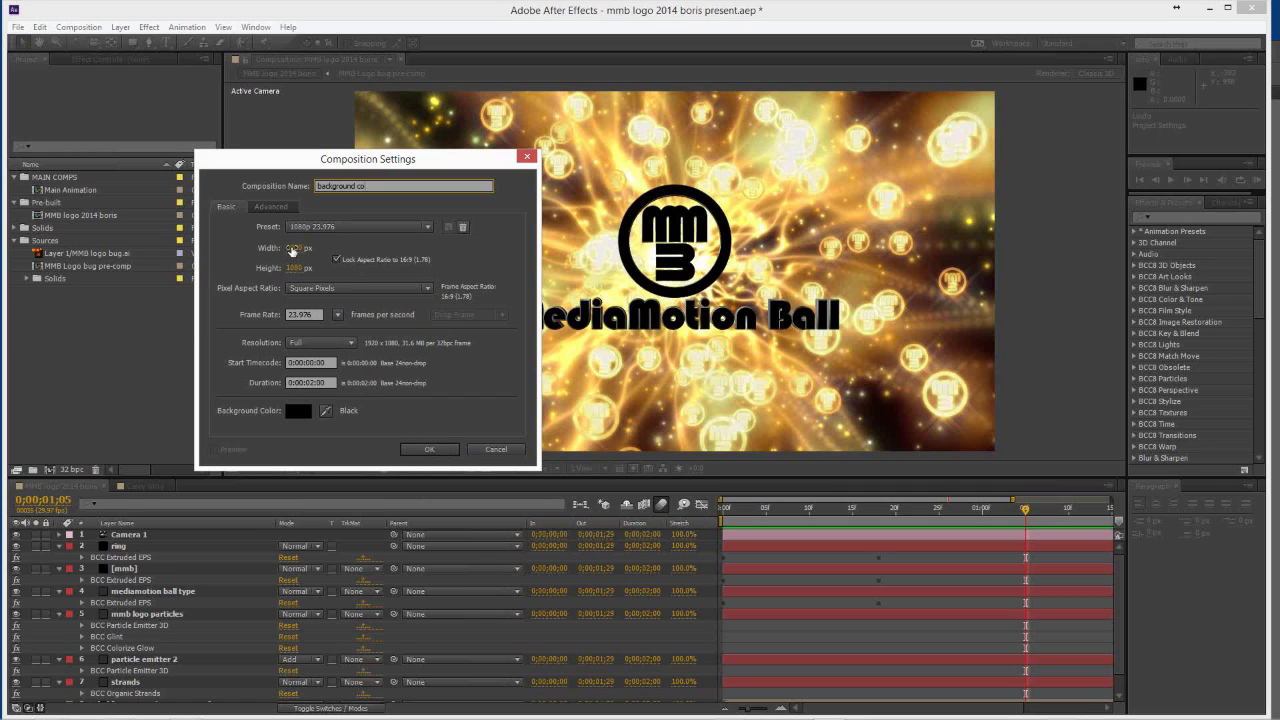
type("mp")
key("Return")
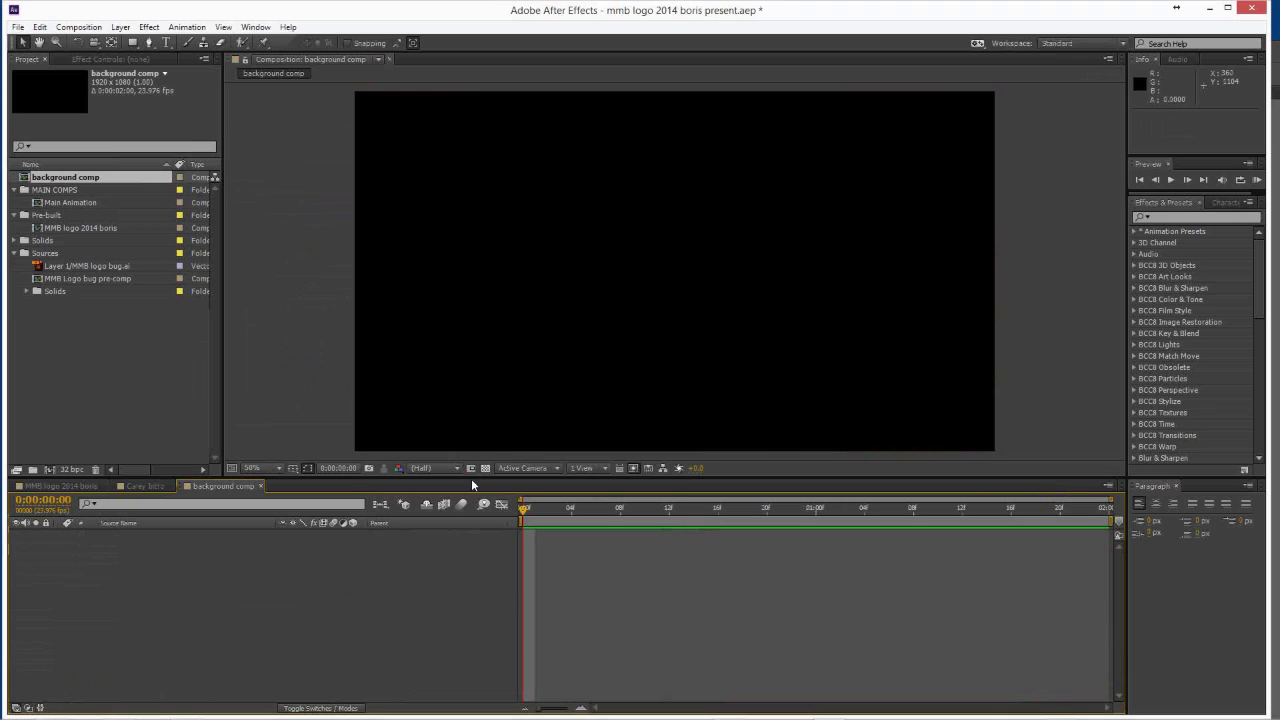
Add a new comp-sized solid to the background comp, colored black with hex value 000000.
left_click(120, 27)
mouse_move(140, 42)
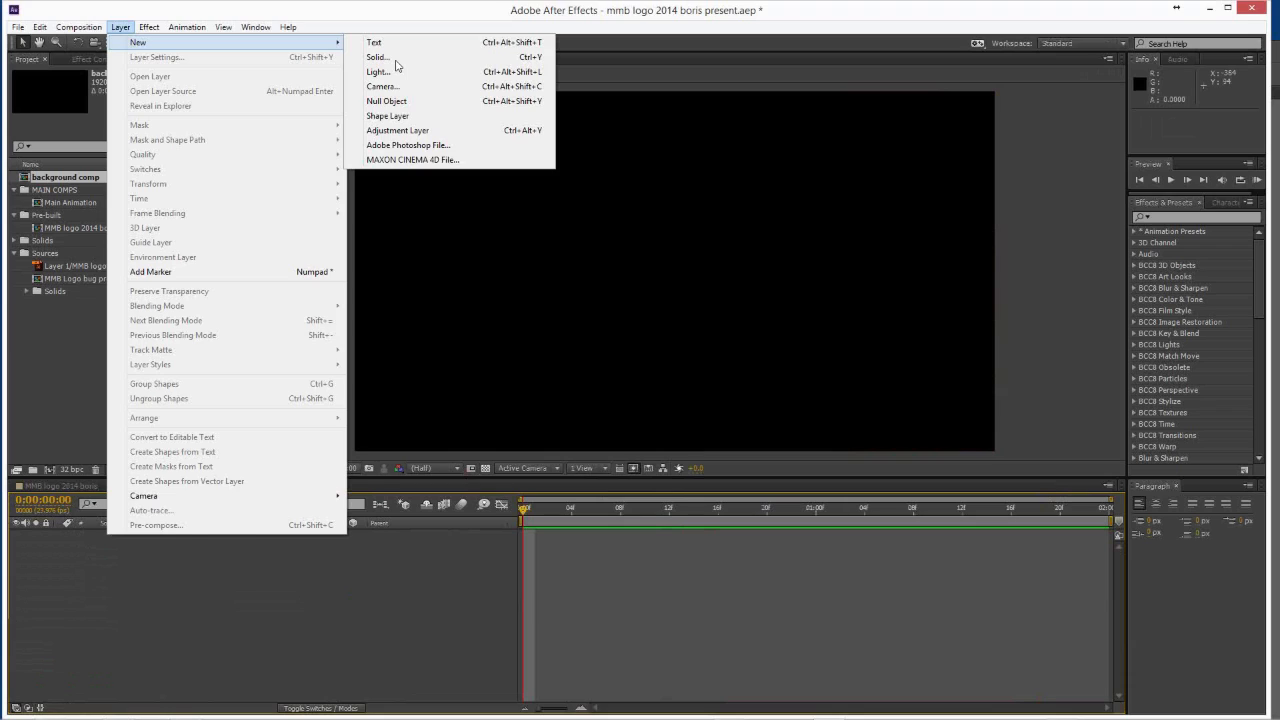
left_click(392, 58)
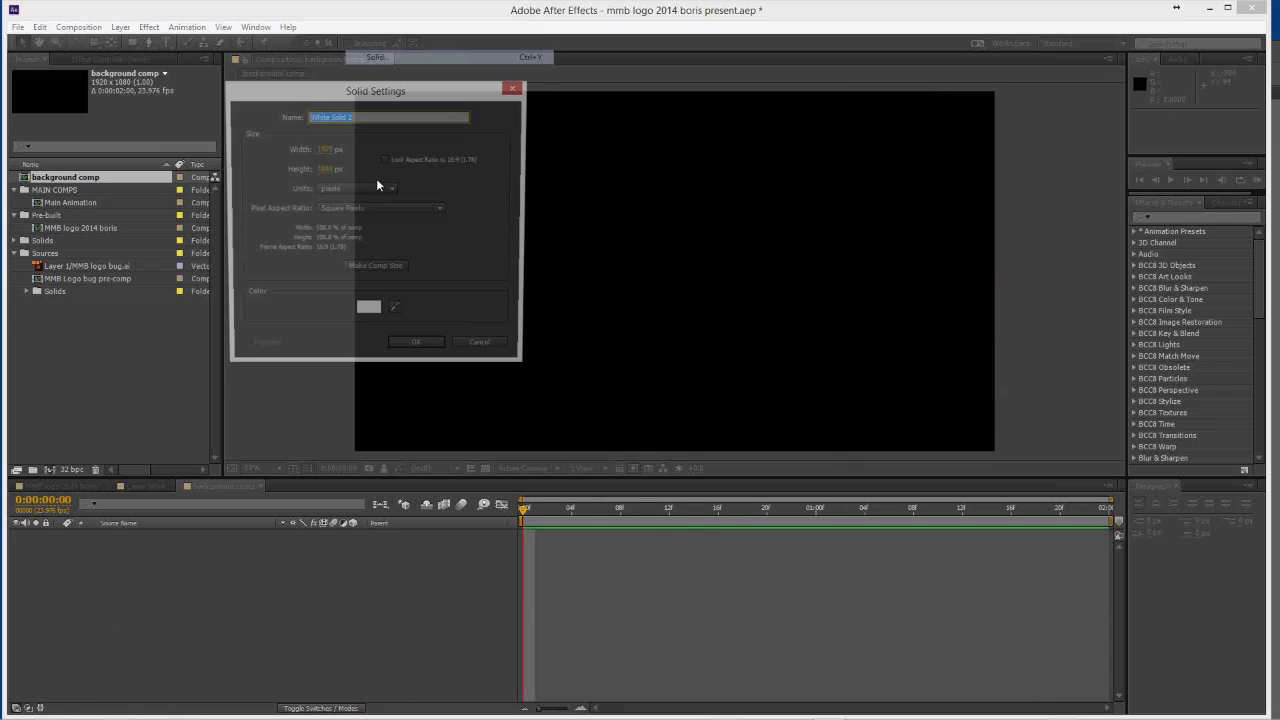
left_click(375, 269)
left_click(368, 313)
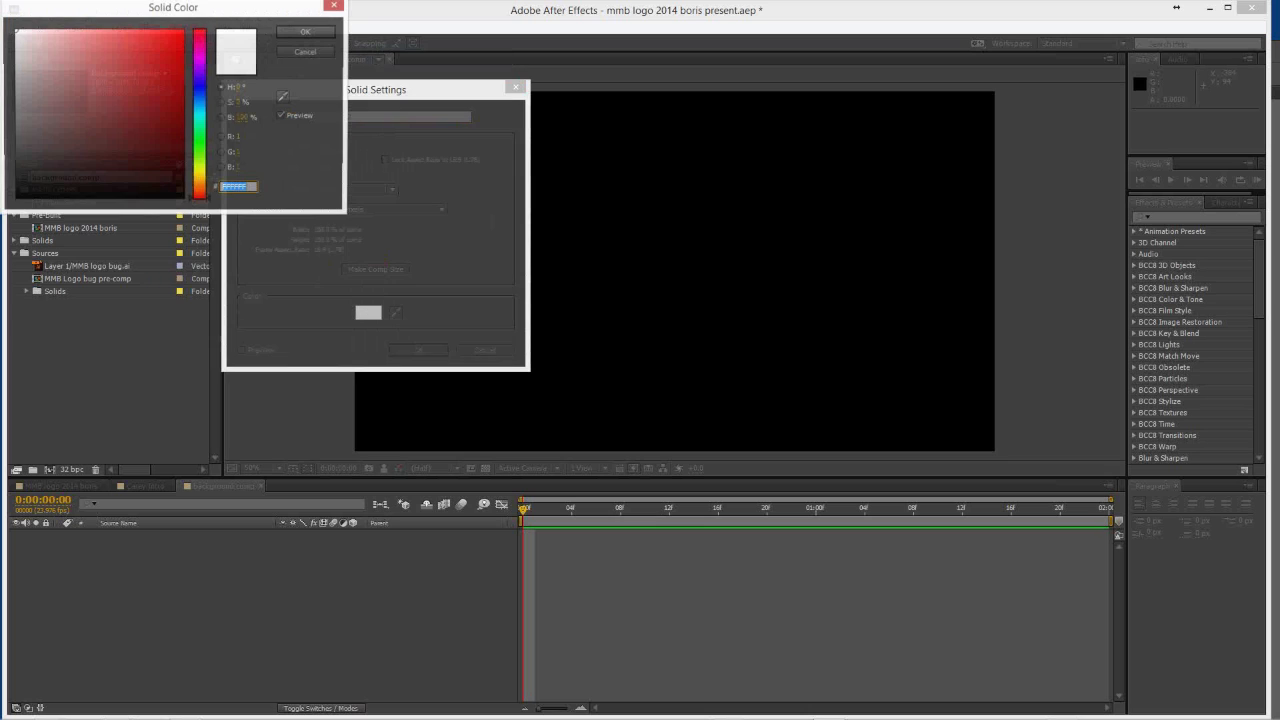
type("000000")
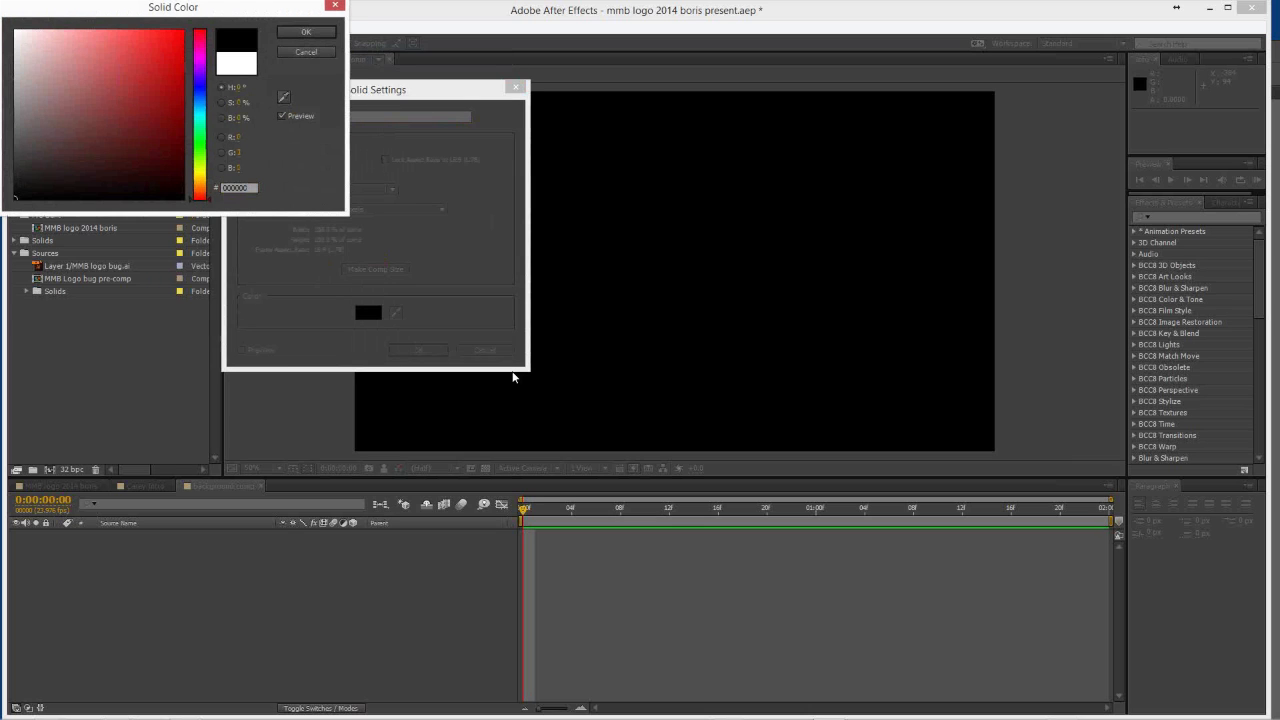
key("Return")
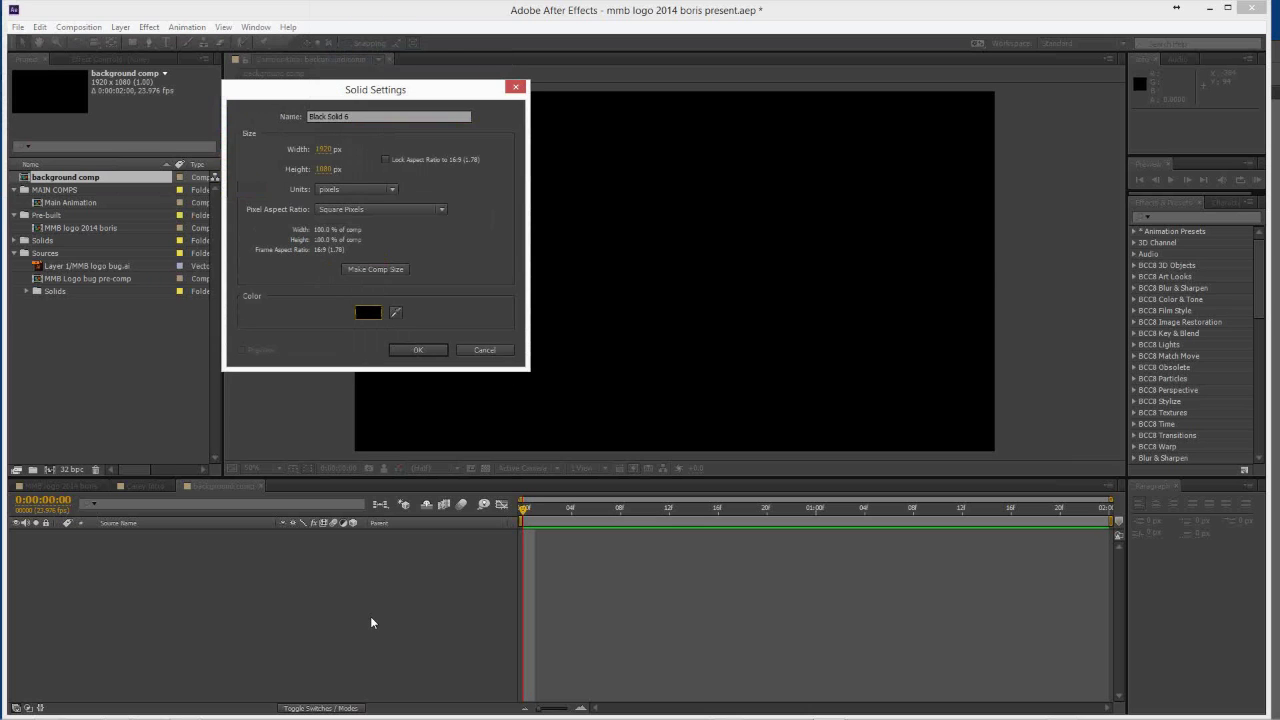
key("Return")
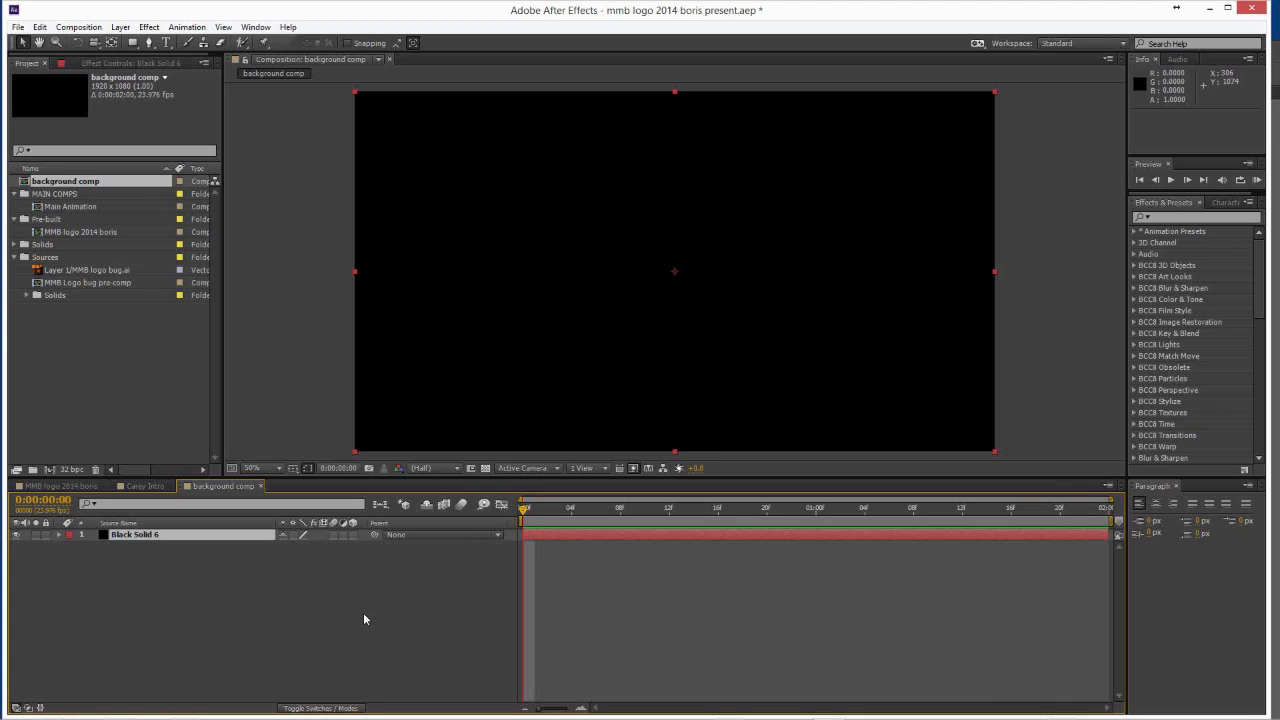
Hide the black solid, turn on the transparency grid to check the empty background, and show the solid again.
left_click(15, 534)
left_click(485, 468)
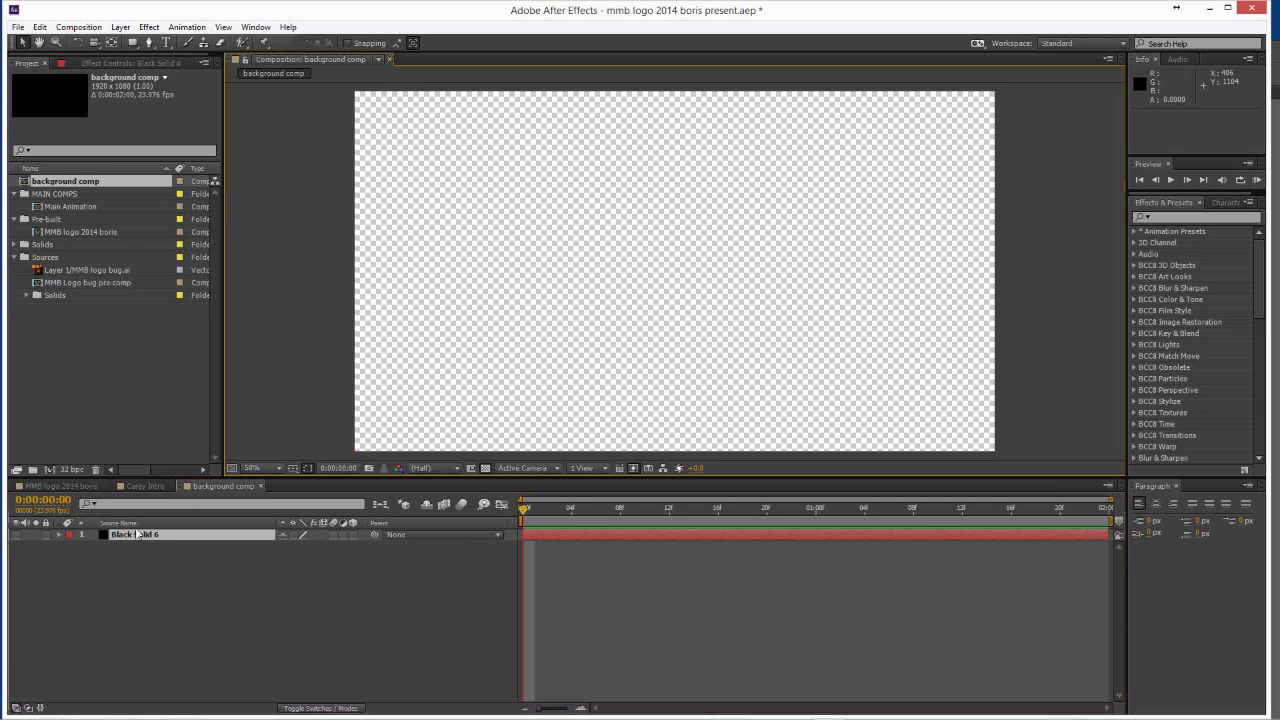
left_click(17, 536)
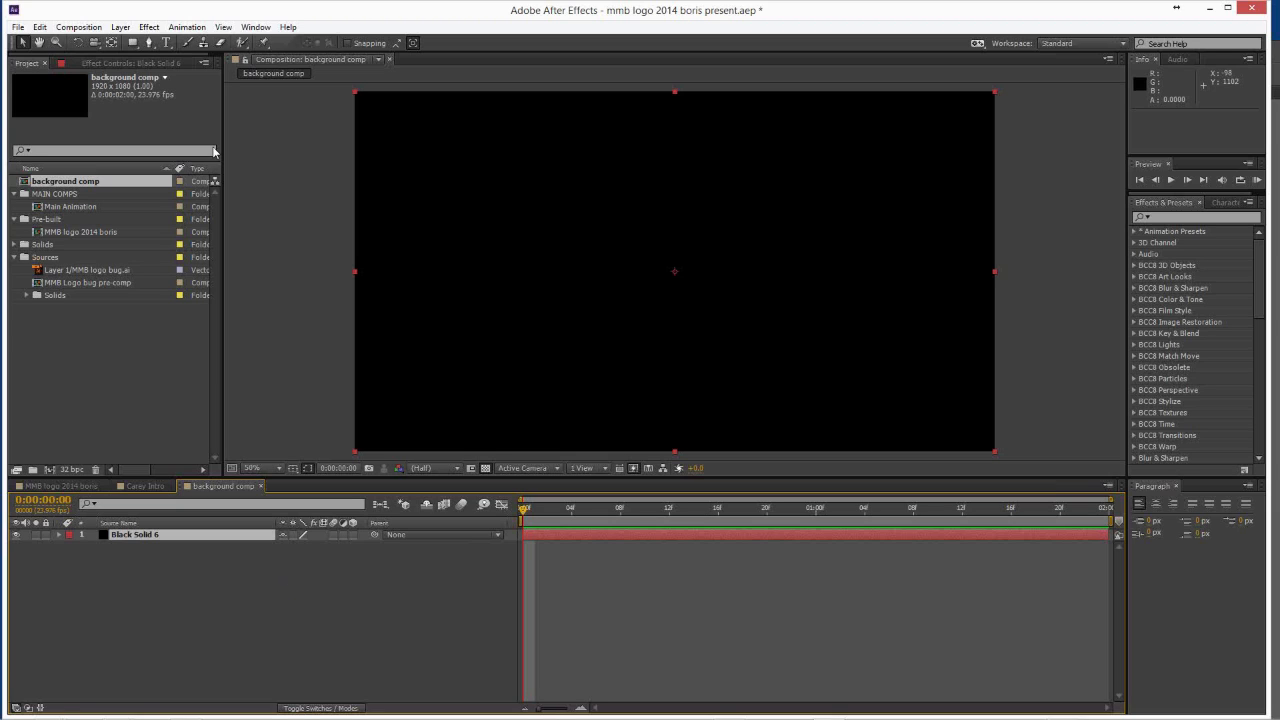
Duplicate the black solid layer and rename the upper copy "strands".
left_click(153, 540)
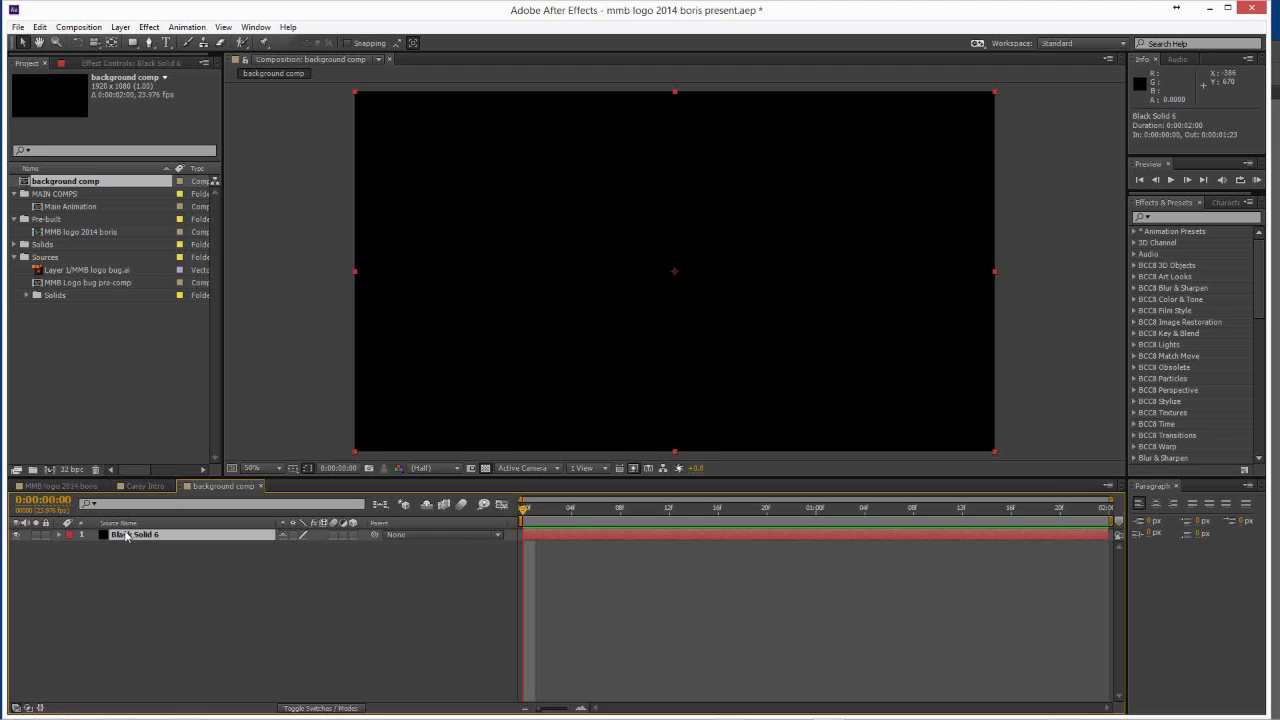
key("ctrl+d")
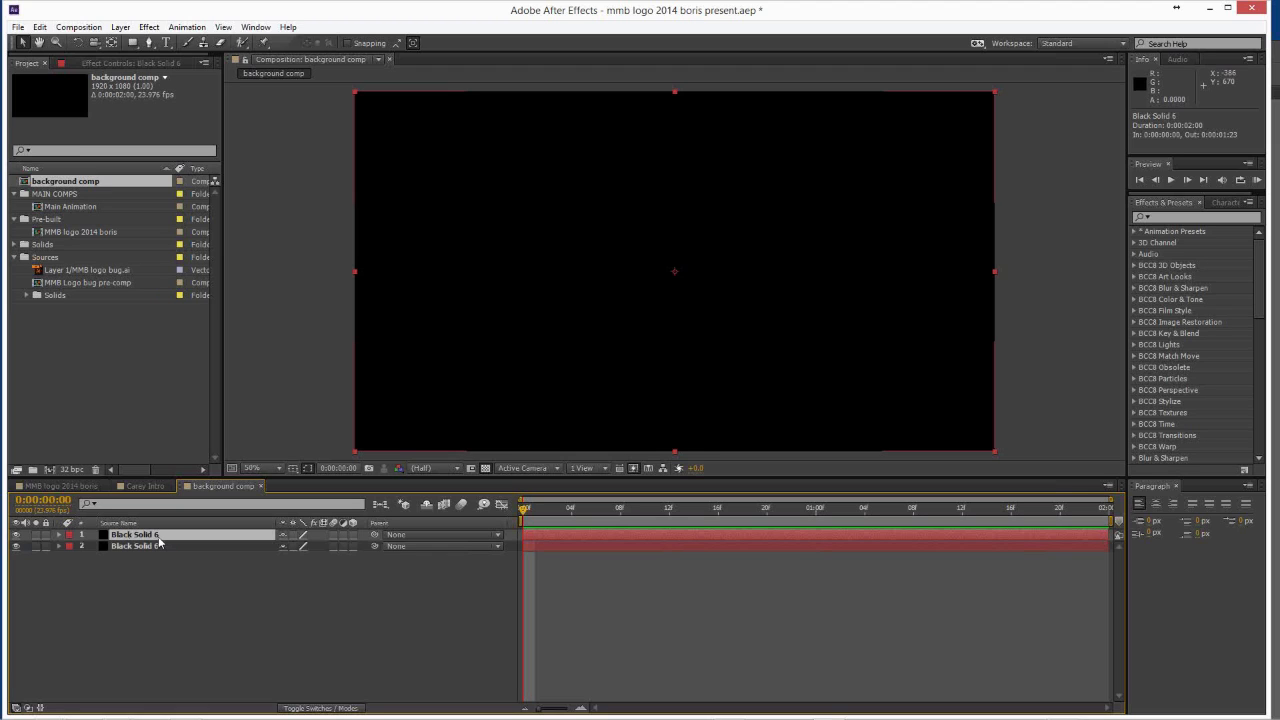
key("Return")
left_click(157, 535)
key("Return")
key("Return")
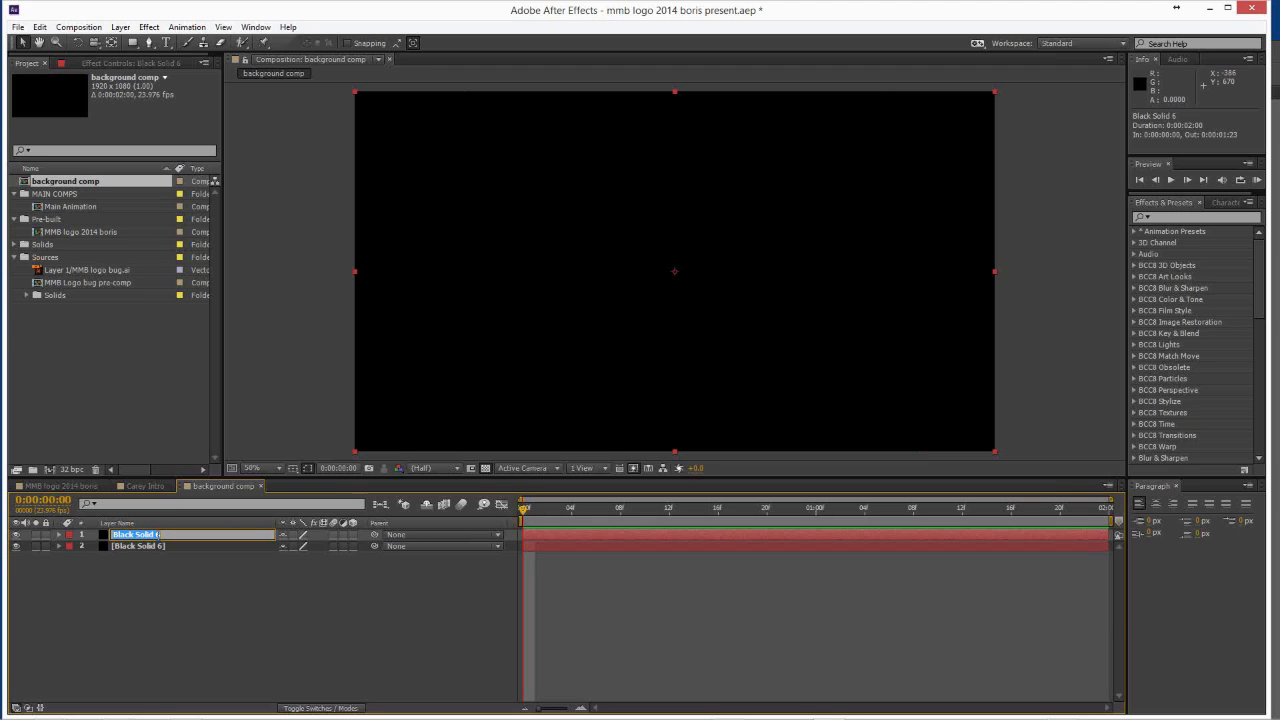
type("strands")
key("Return")
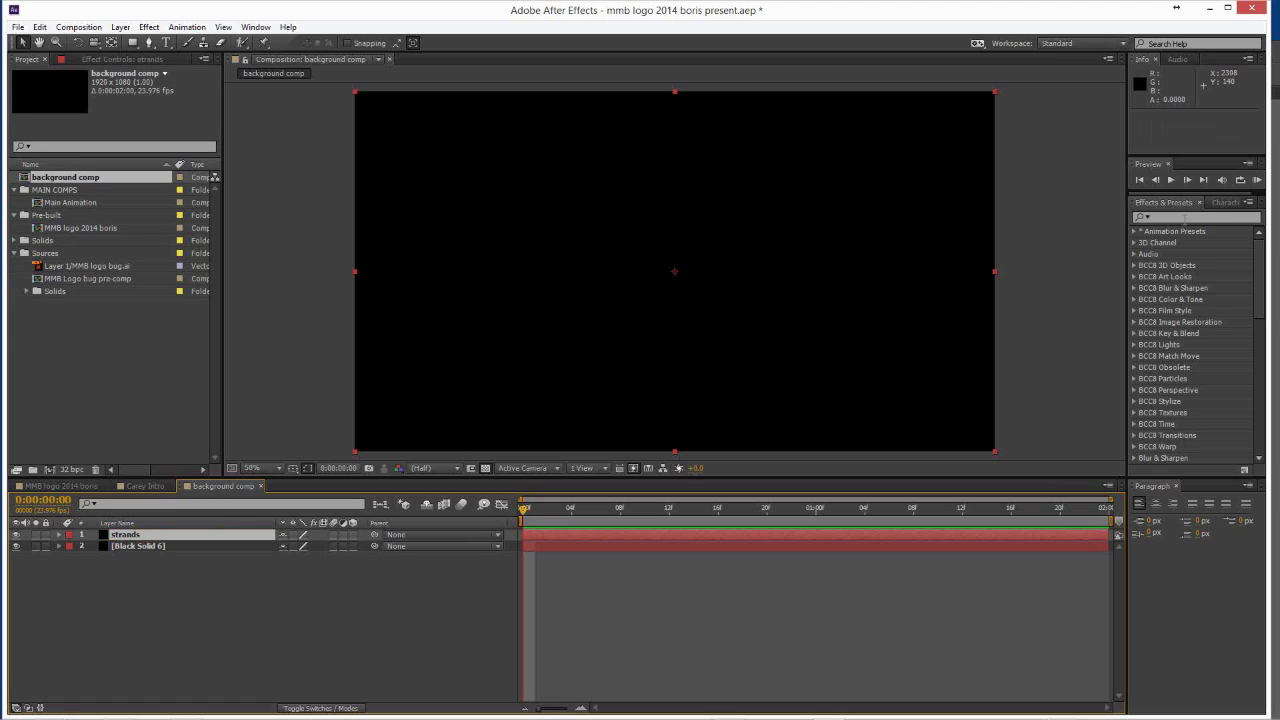
Search the effects for "bcc org" and apply BCC Organic Strands to the strands layer.
left_click(1185, 217)
type("bcc or")
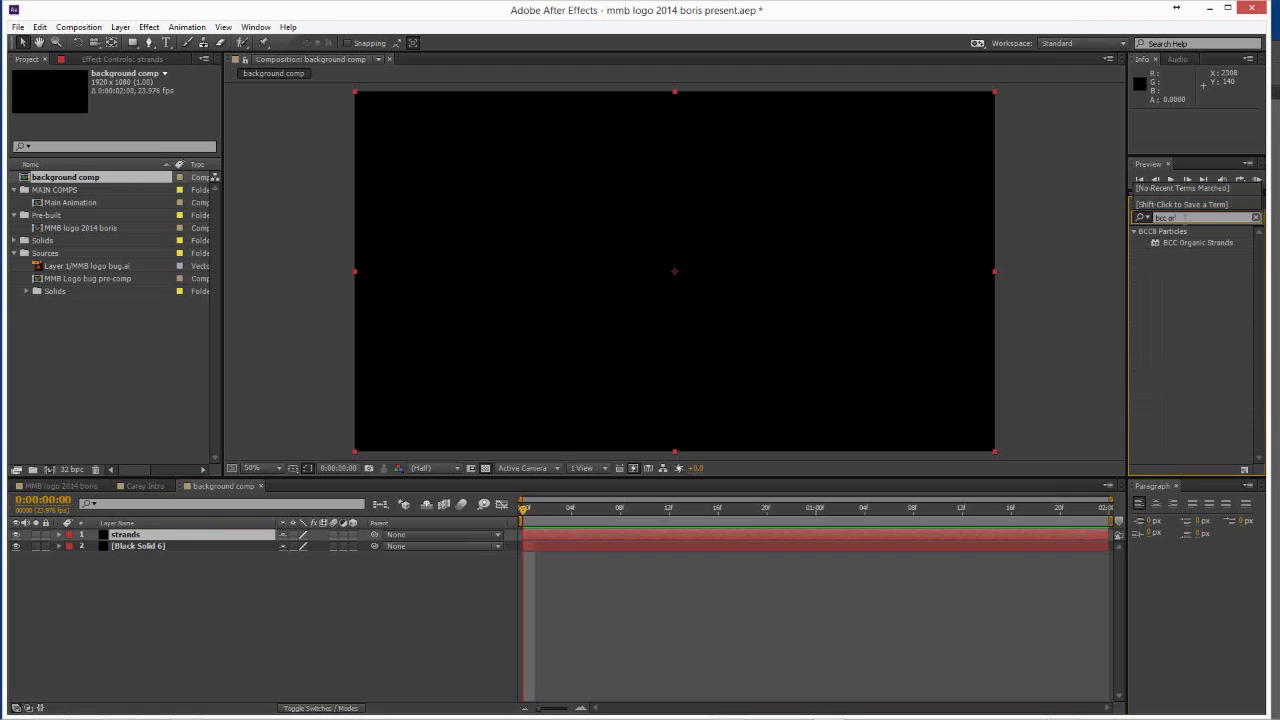
type("g")
left_click_drag(1197, 244, 635, 524)
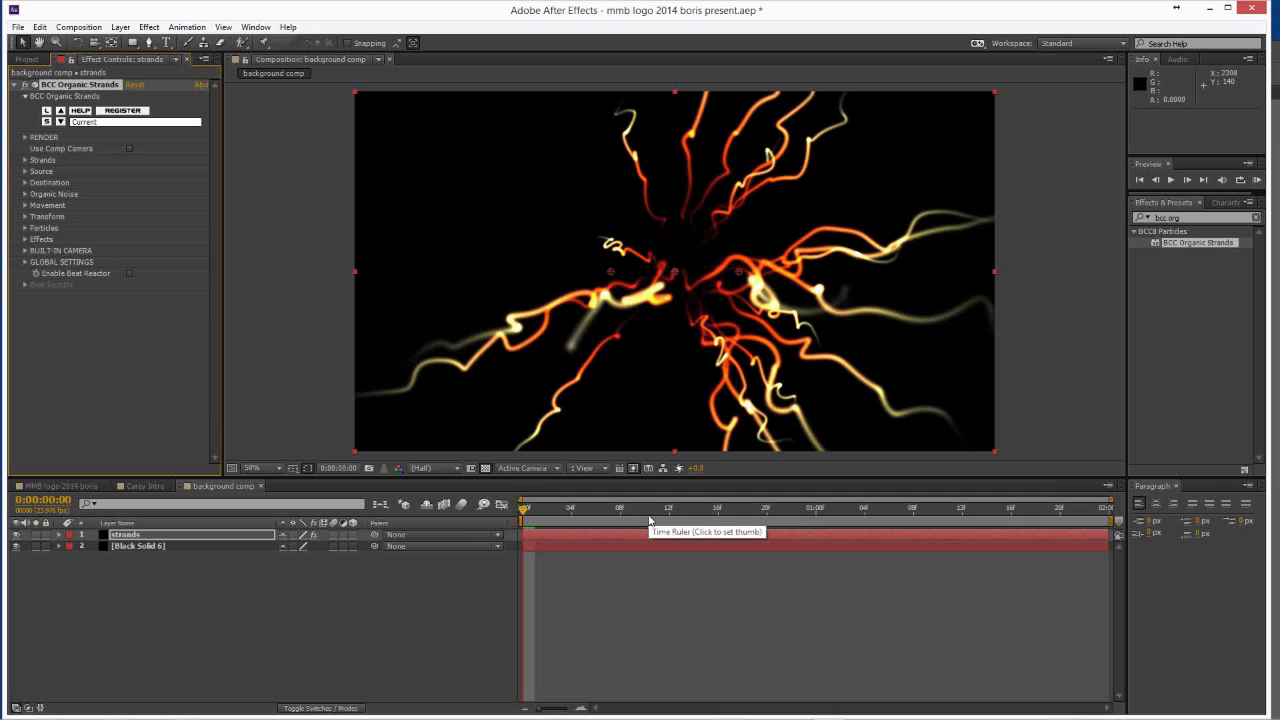
Play a RAM preview of the default strands animation and move the current time to 0:00:01:00.
key("KP_0")
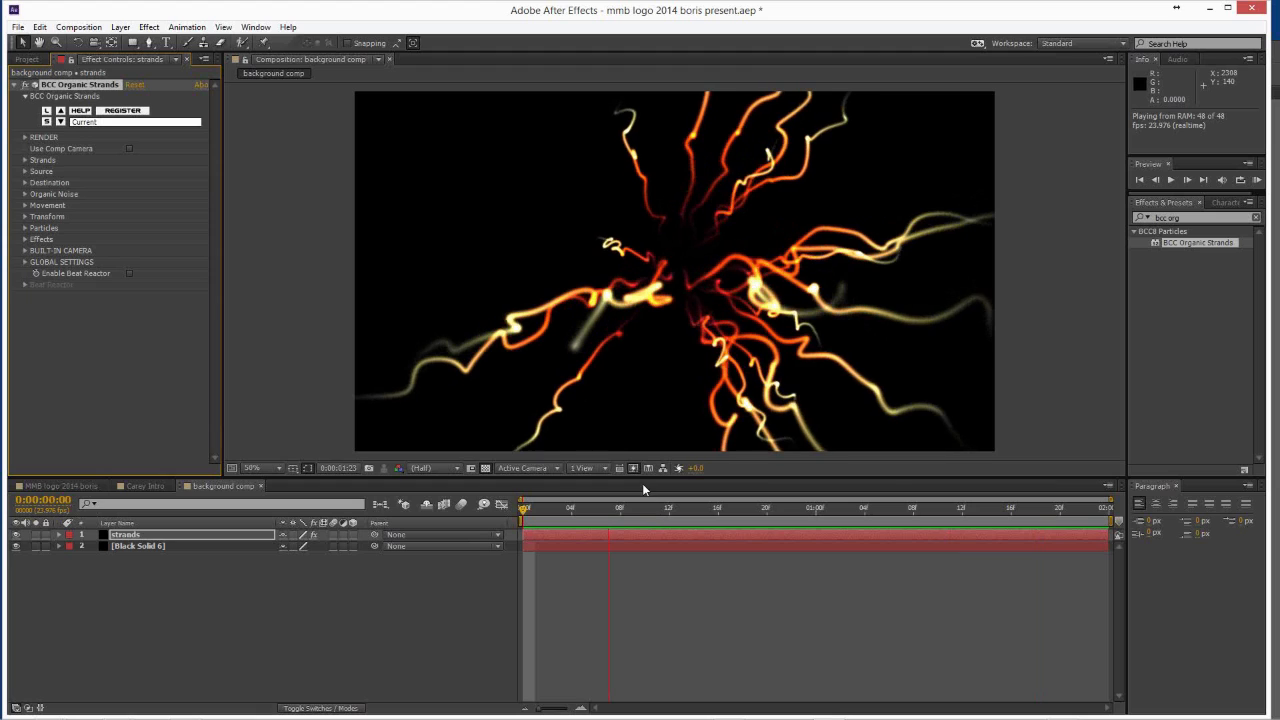
key("space")
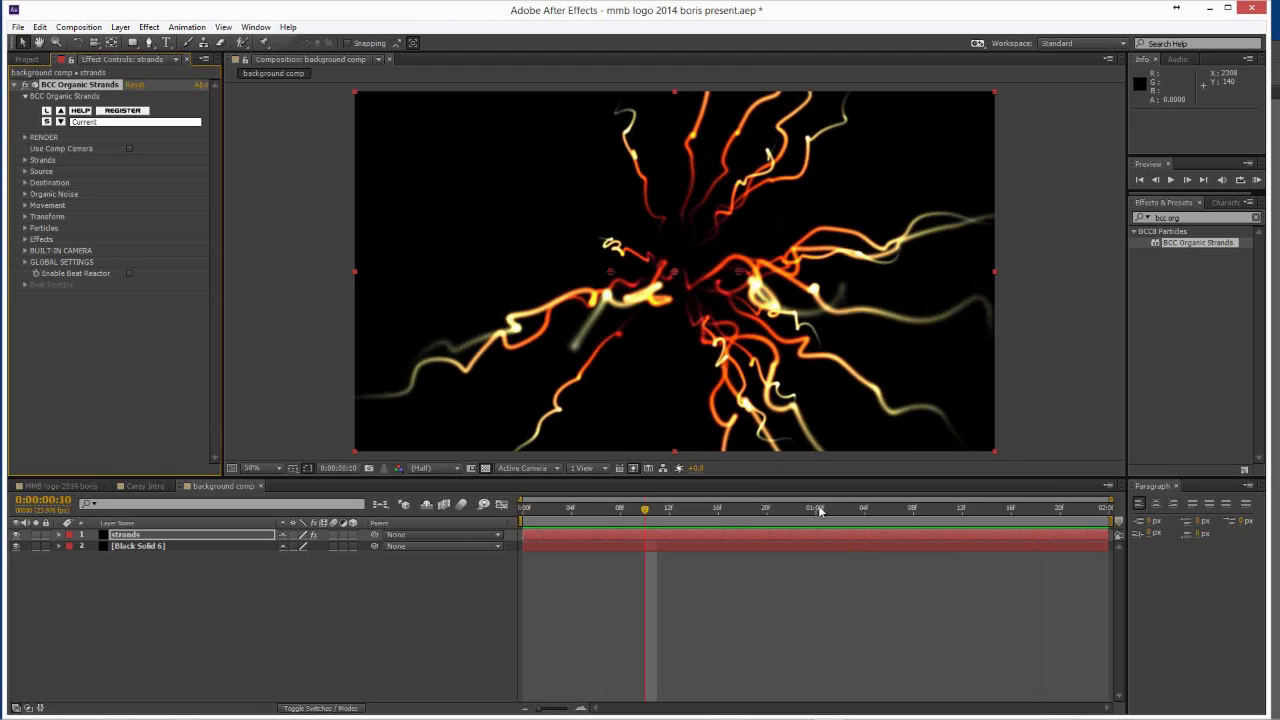
left_click(817, 508)
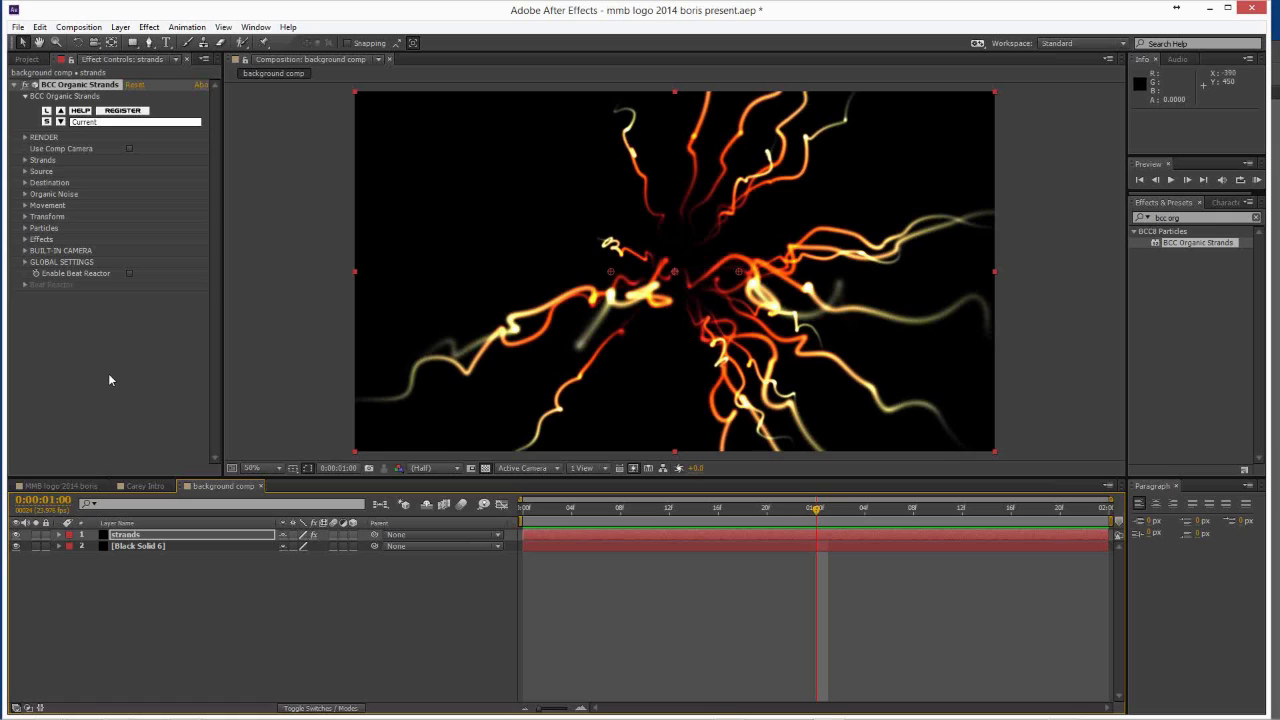
Browse the Organic Strands presets, load coolEnergyPaths.bsp and preview its animation.
left_click(60, 116)
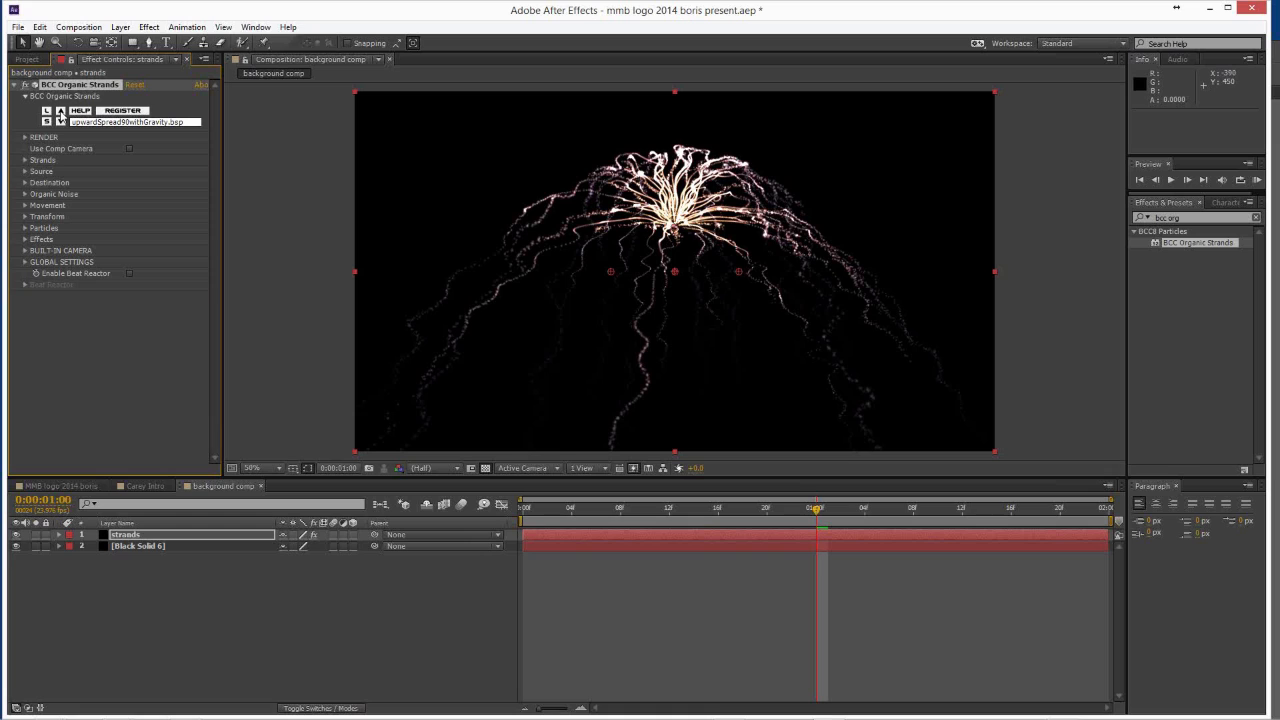
left_click(60, 116)
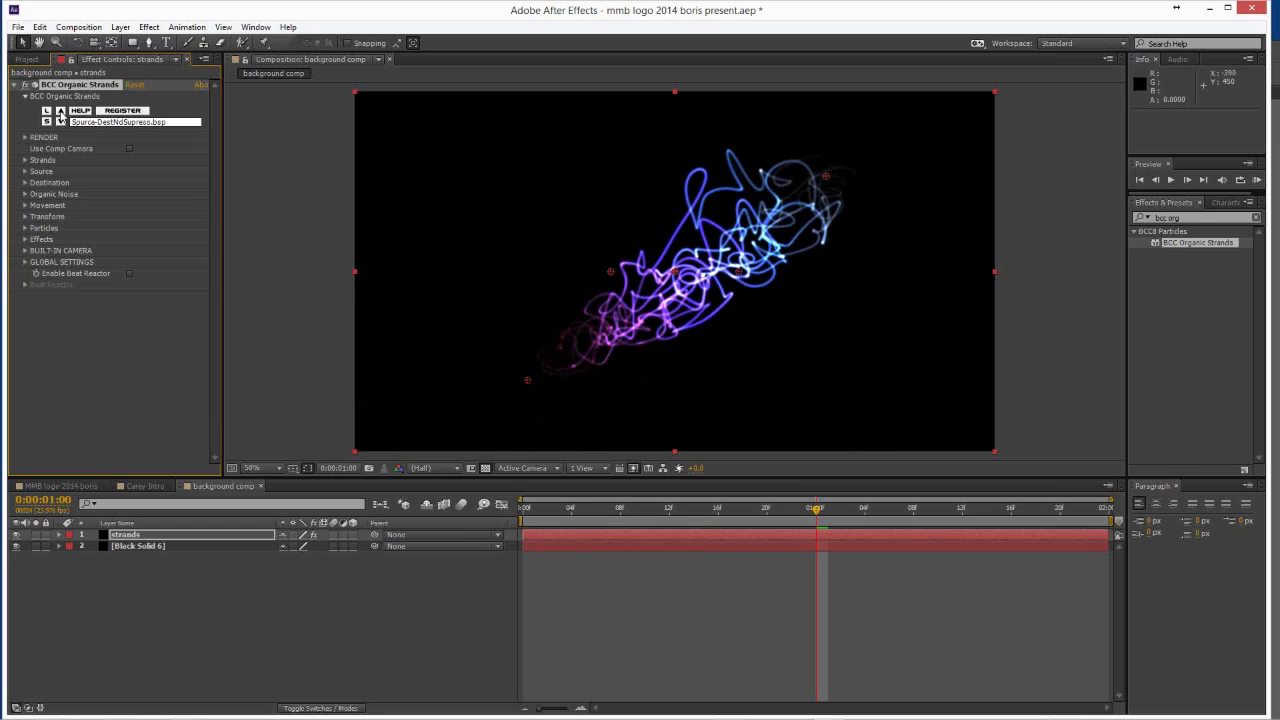
left_click(61, 121)
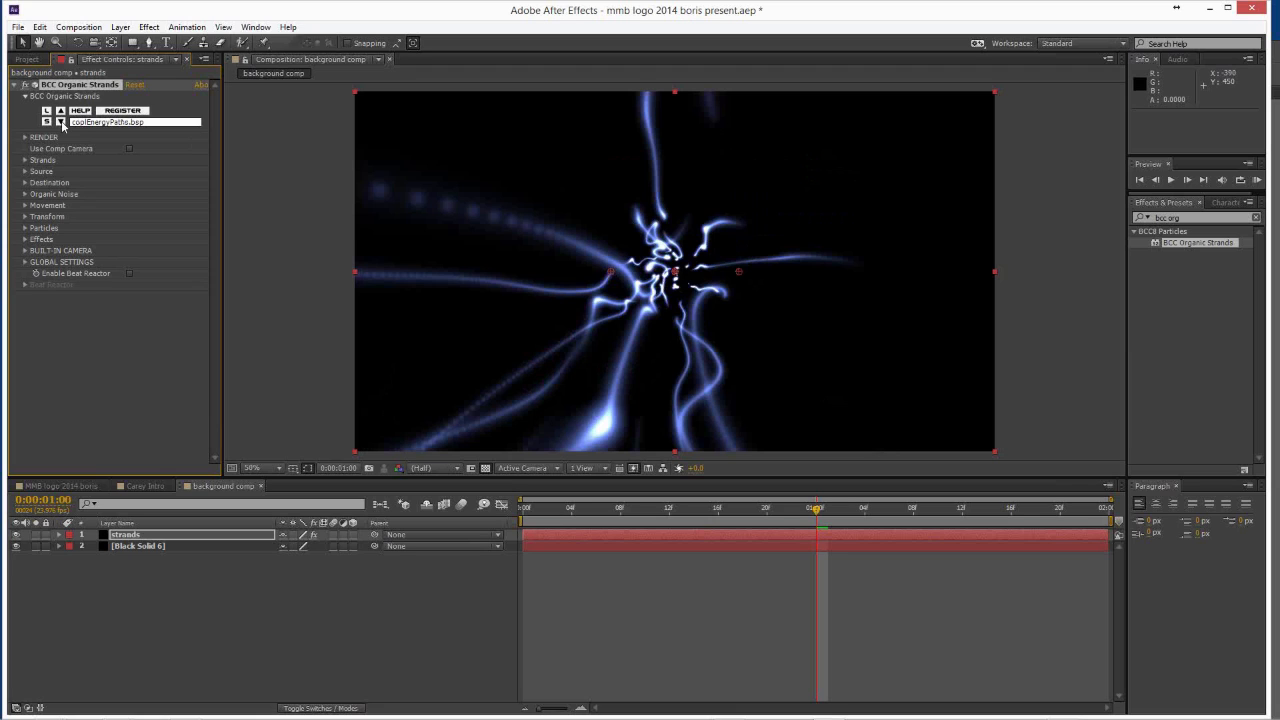
left_click(61, 121)
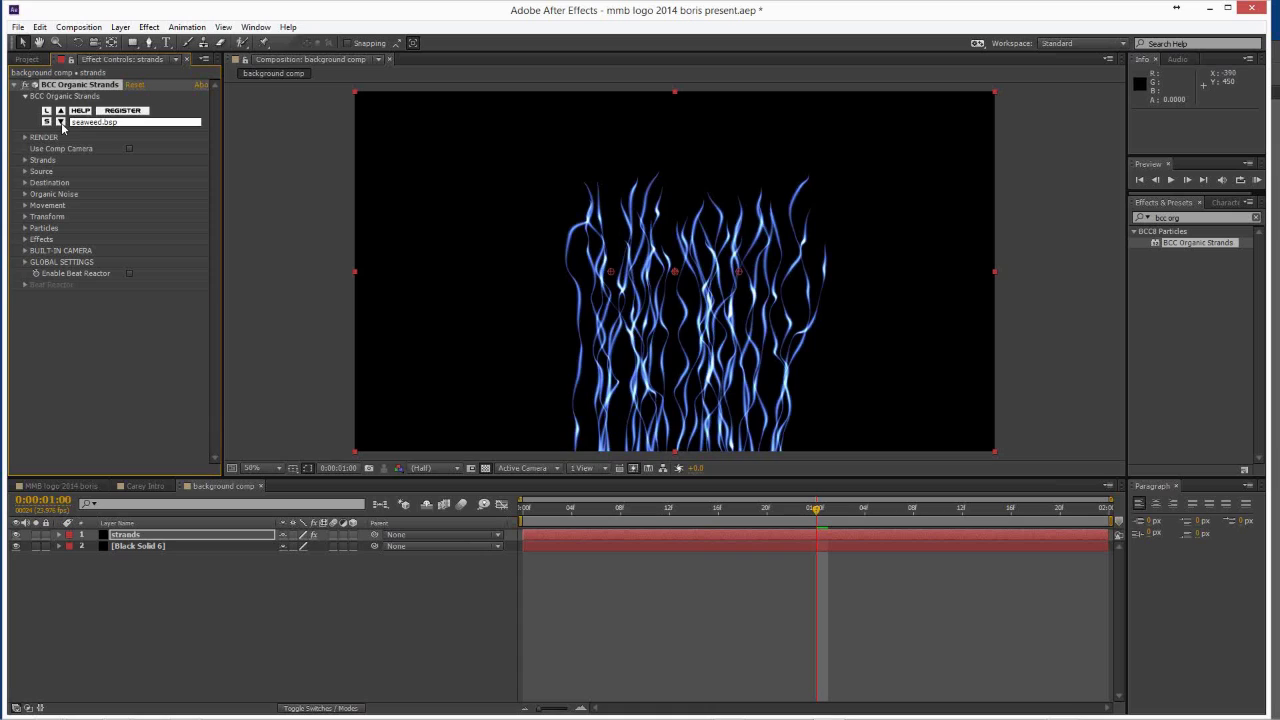
left_click(61, 121)
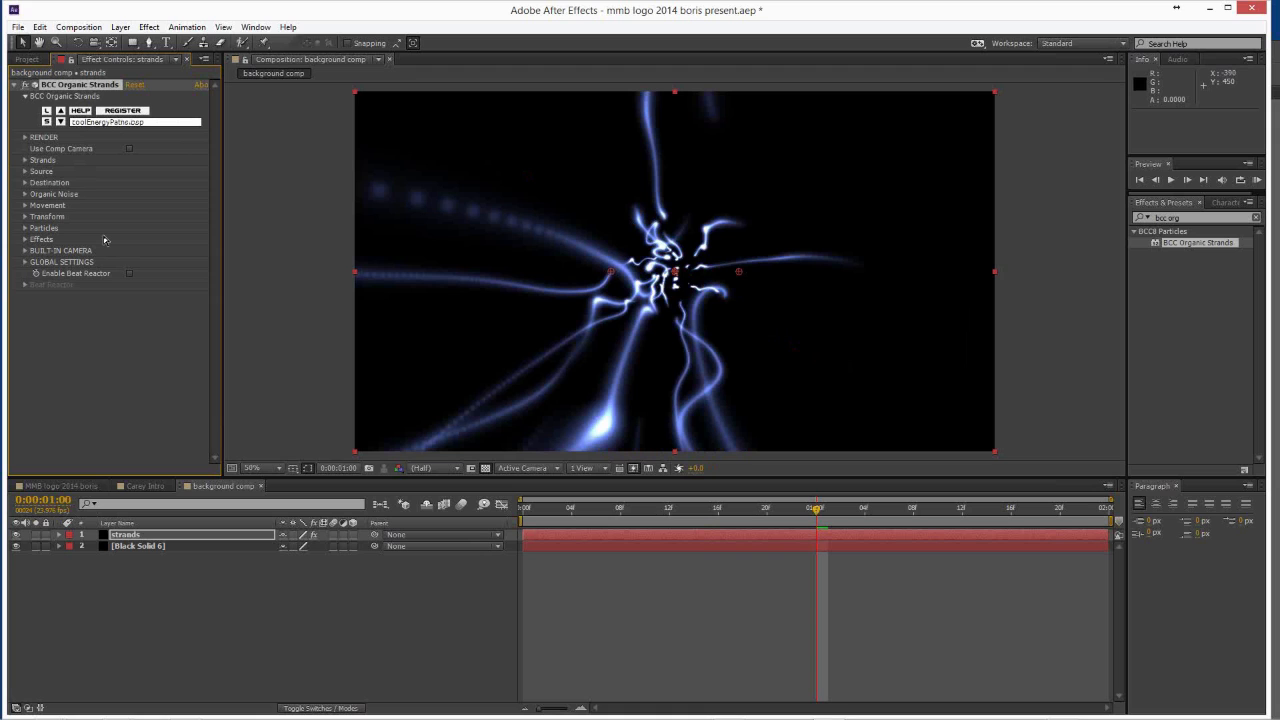
key("space")
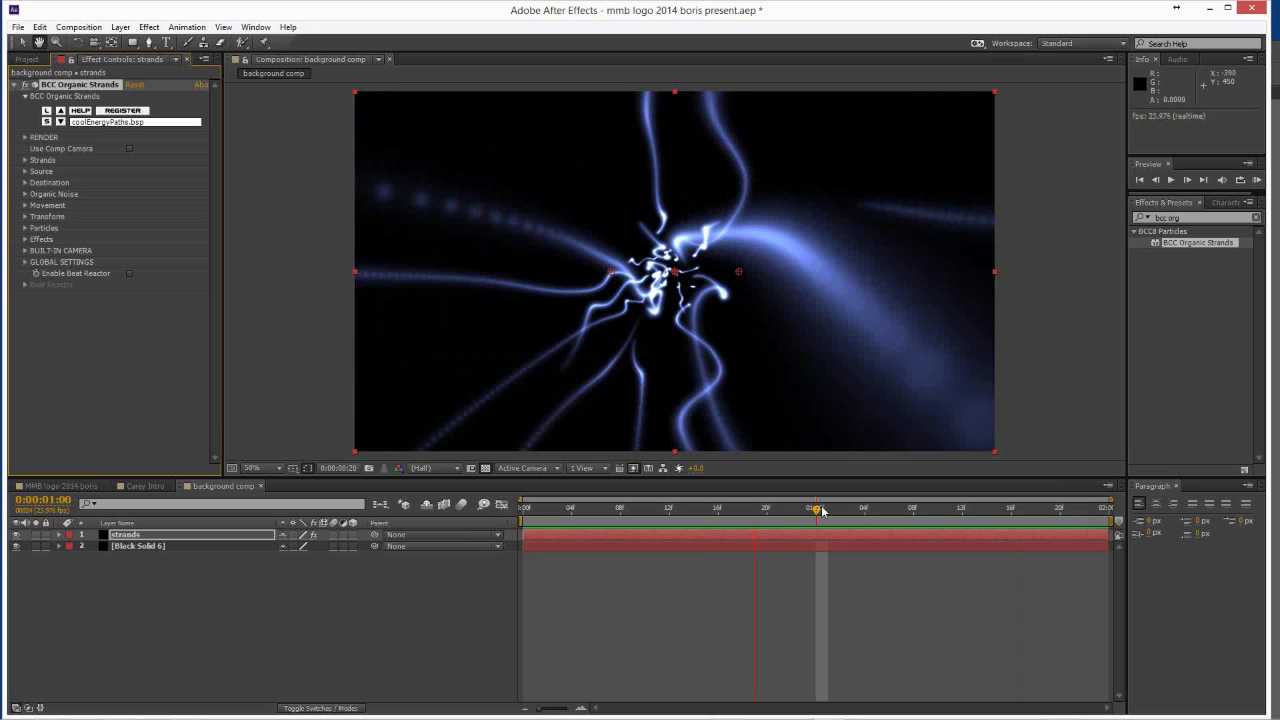
key("space")
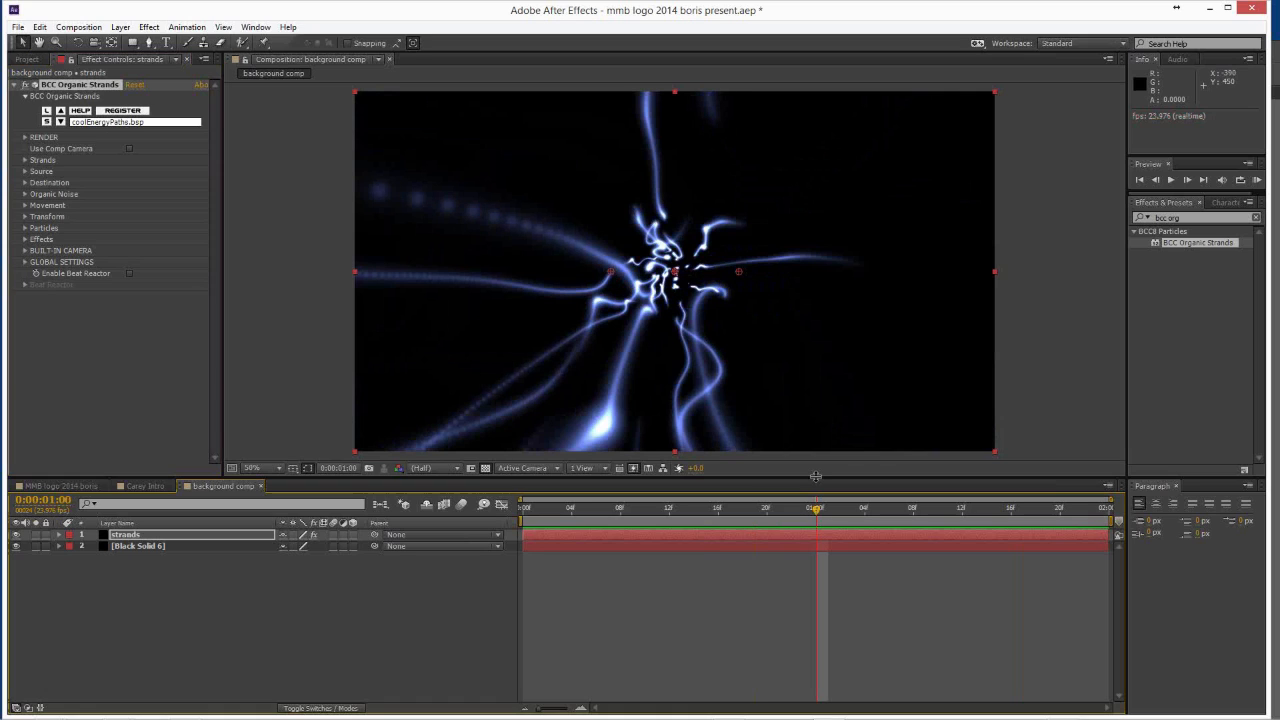
Expand the effect's Strands settings, leaving the Render group collapsed, and raise the strand Count to 236.
left_click(25, 138)
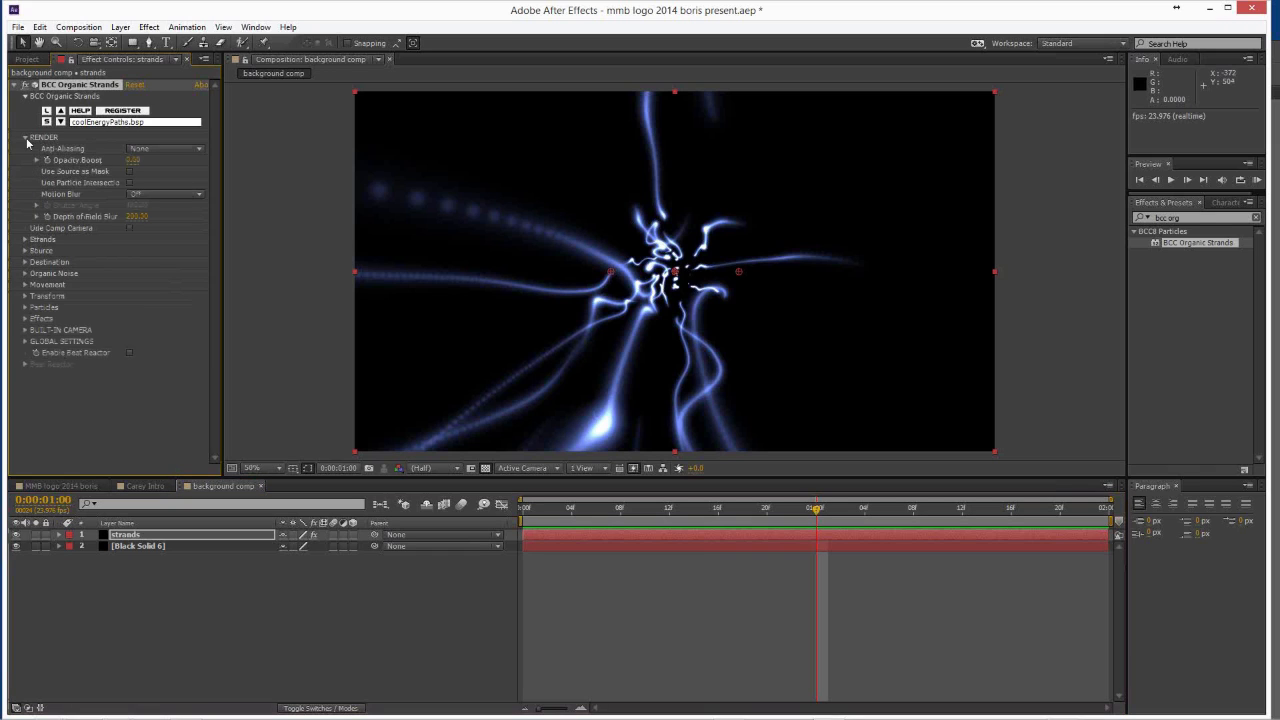
left_click(25, 239)
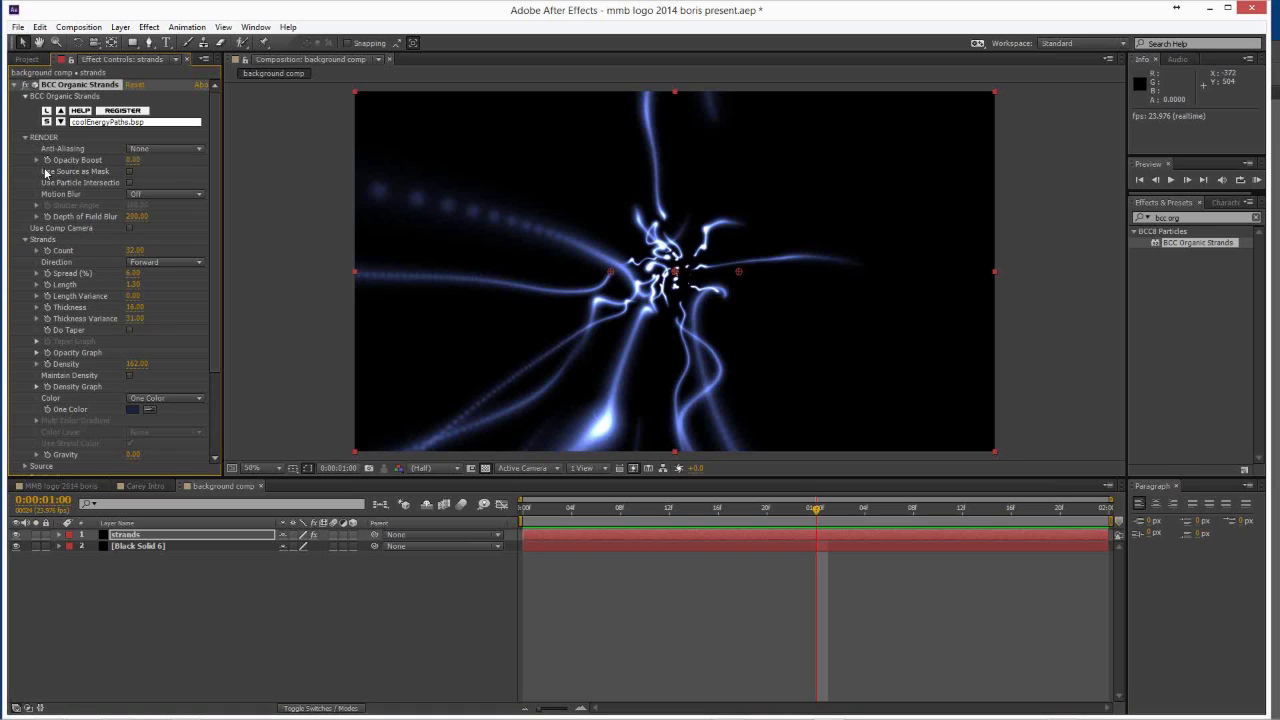
left_click(25, 137)
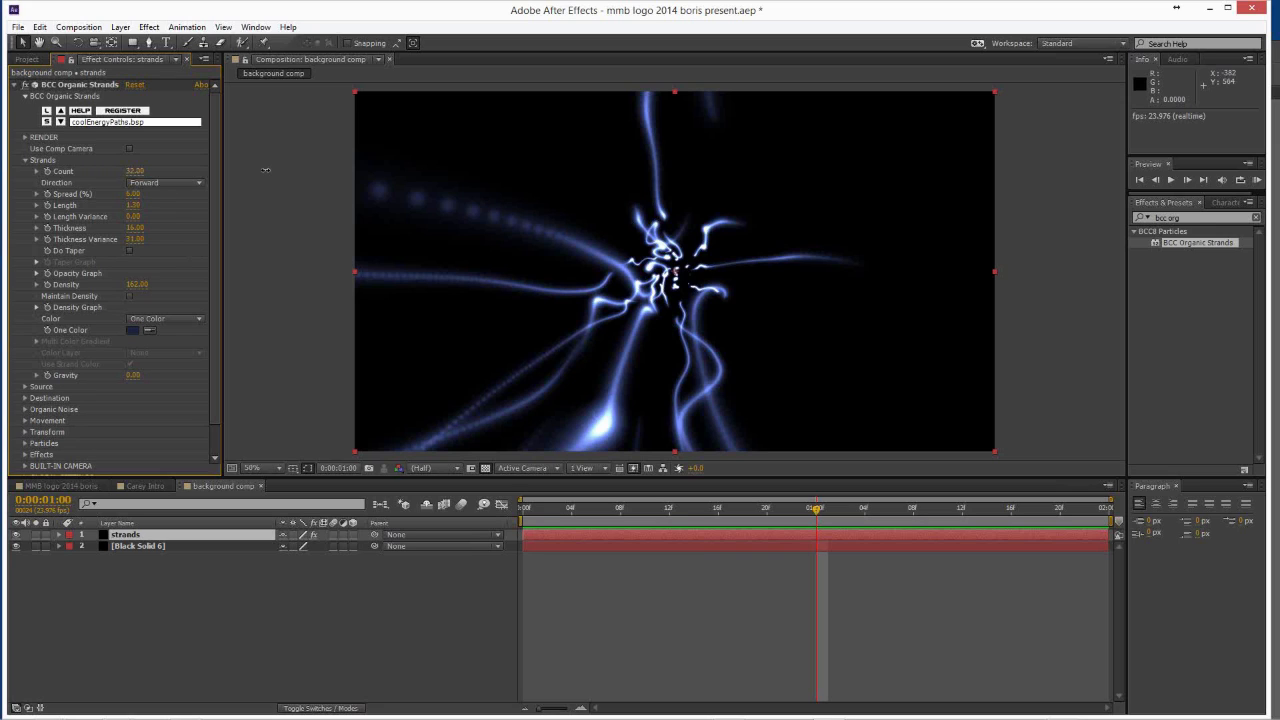
left_click_drag(266, 170, 276, 172)
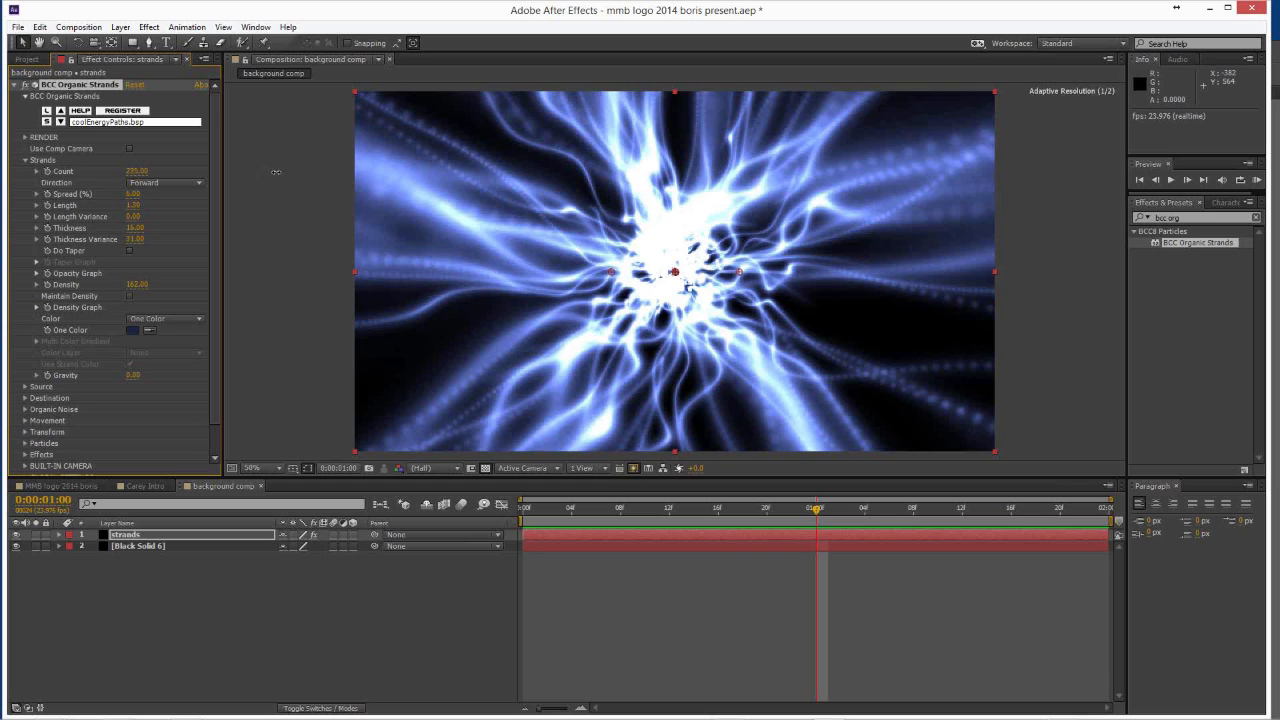
left_click_drag(276, 172, 273, 175)
left_click_drag(274, 175, 275, 180)
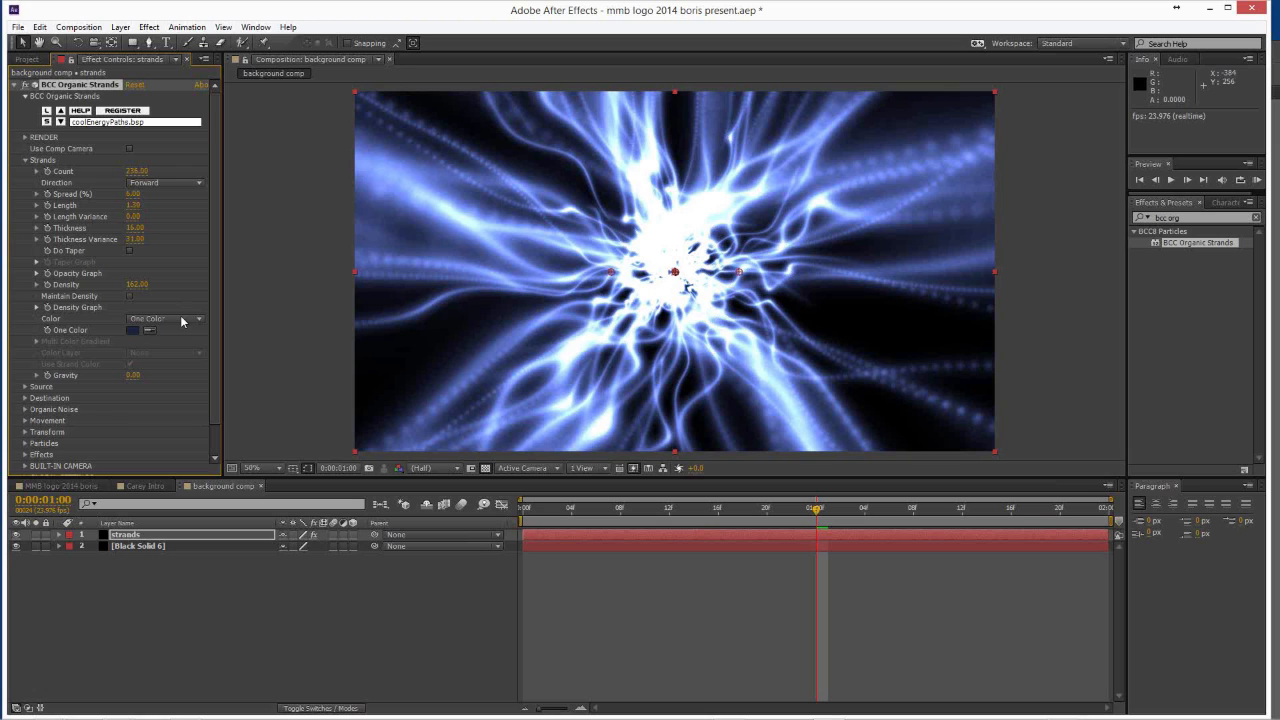
Keep the strands' Color mode at One Color, change the colour to dark gold 3F381E and preview the recoloured animation.
left_click(182, 320)
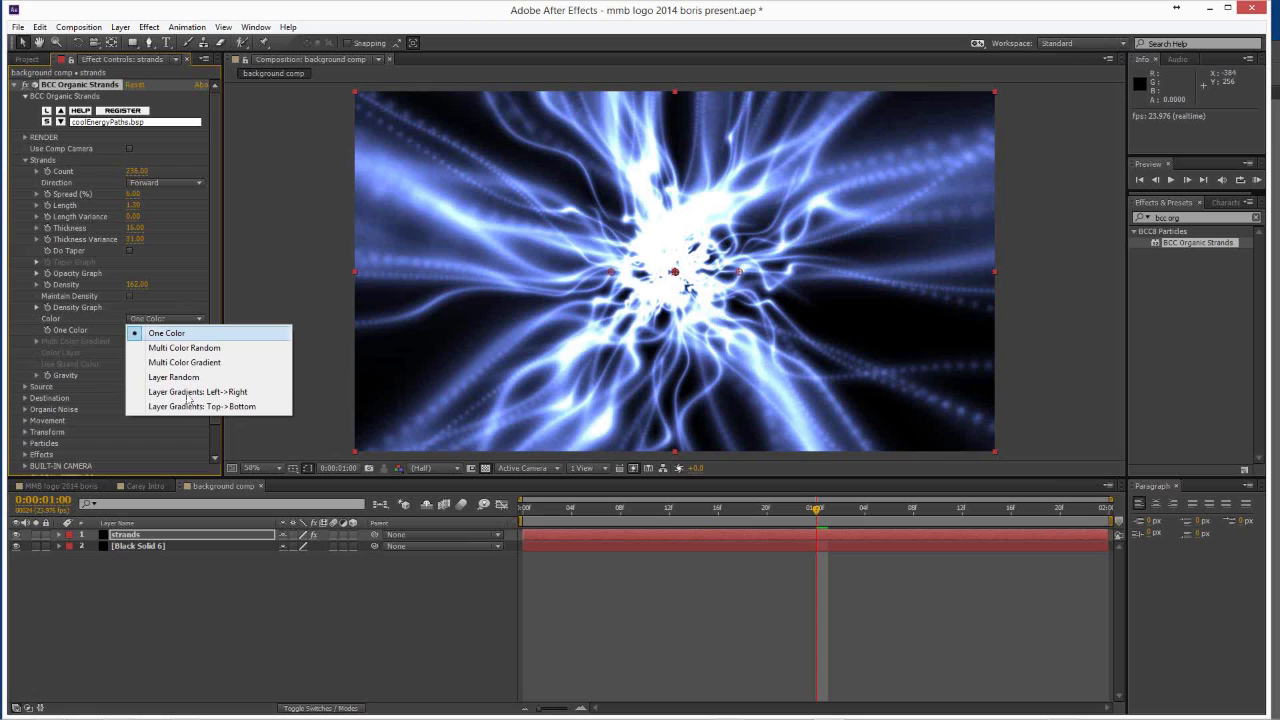
left_click(187, 334)
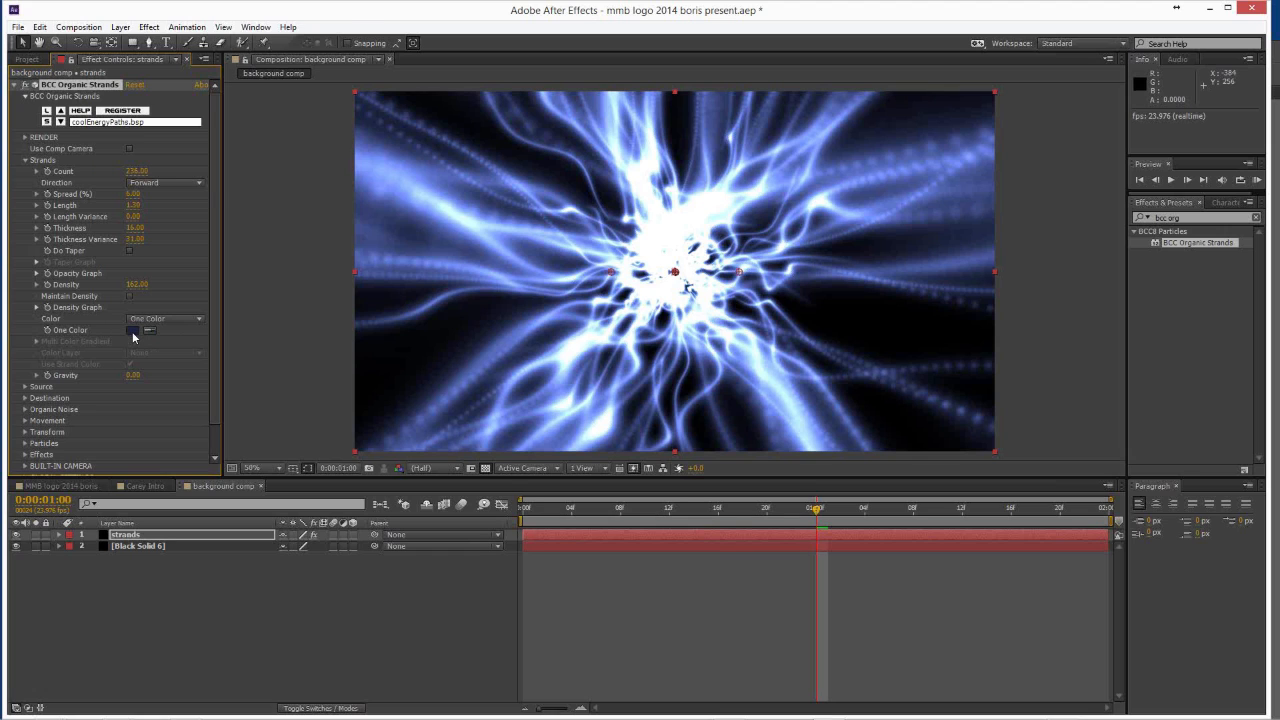
left_click(133, 333)
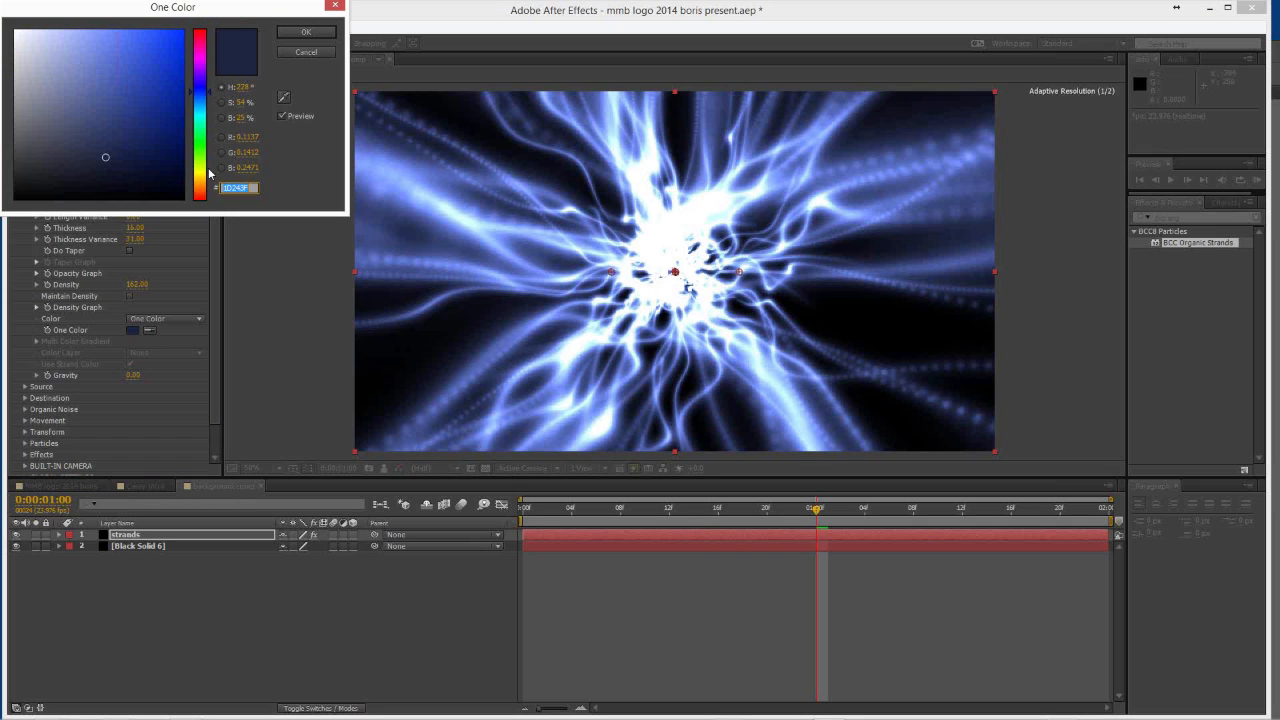
left_click_drag(210, 175, 210, 183)
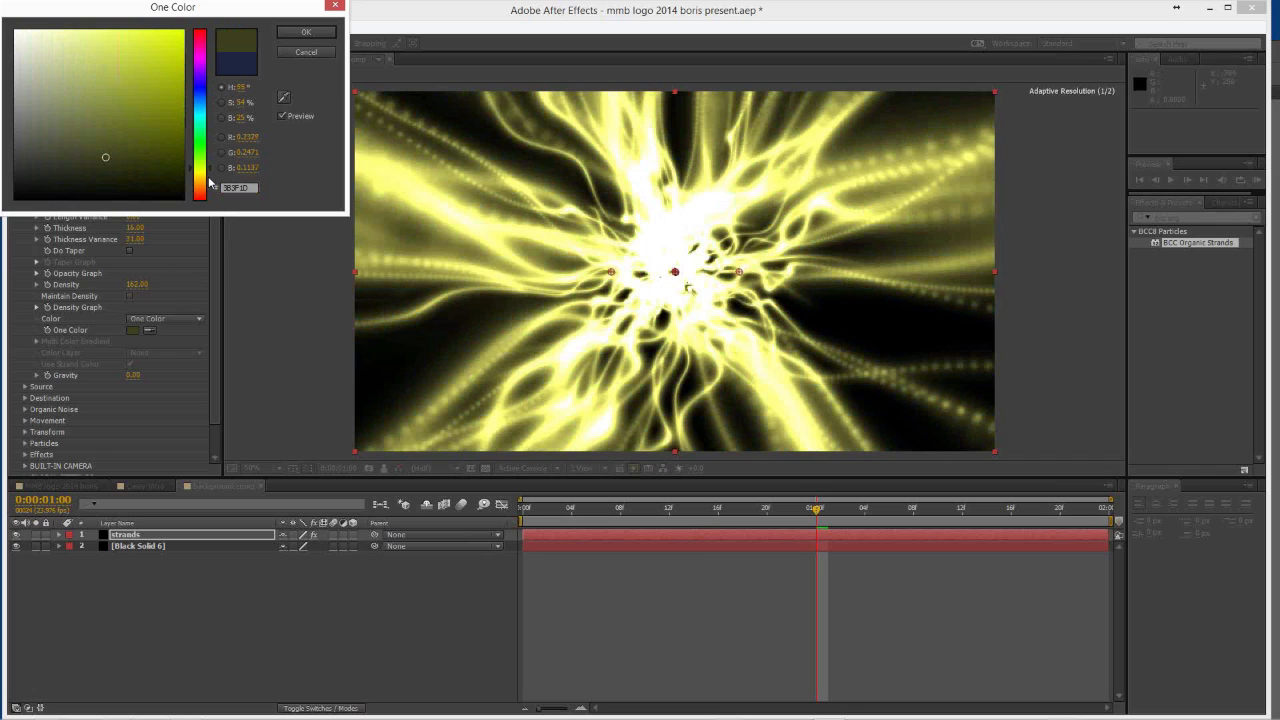
left_click_drag(210, 183, 210, 188)
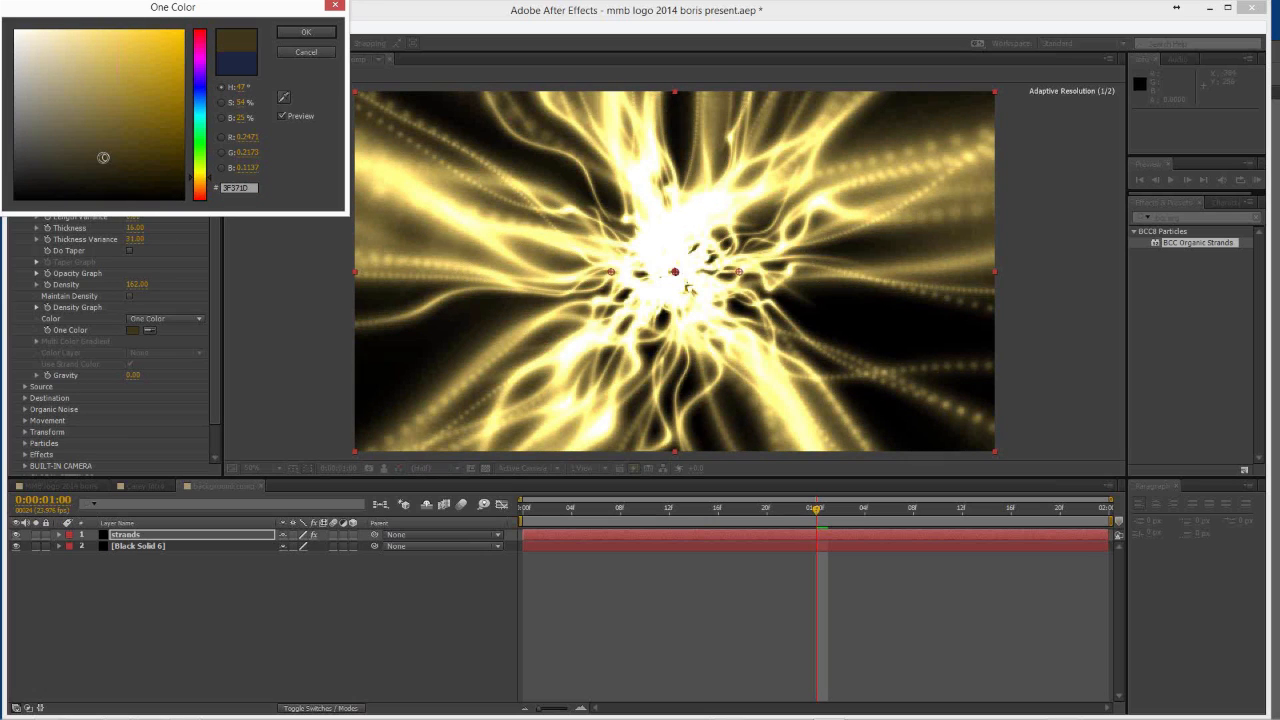
left_click(102, 157)
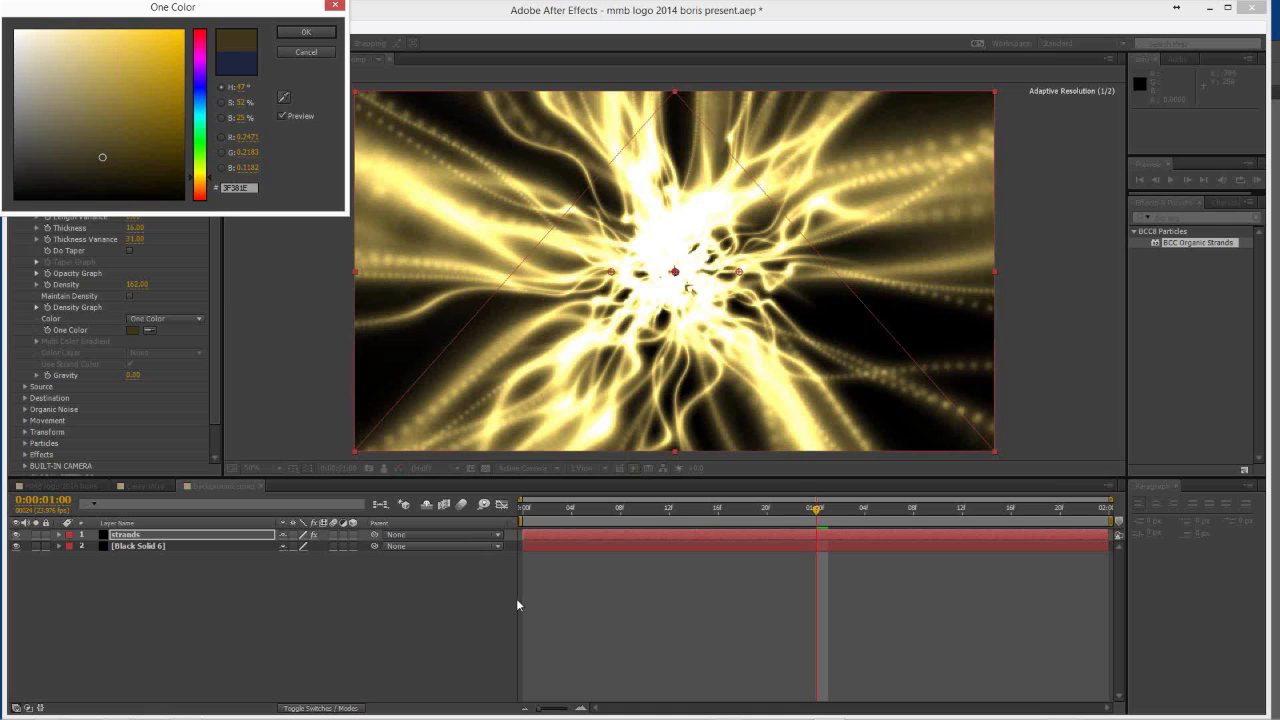
key("Return")
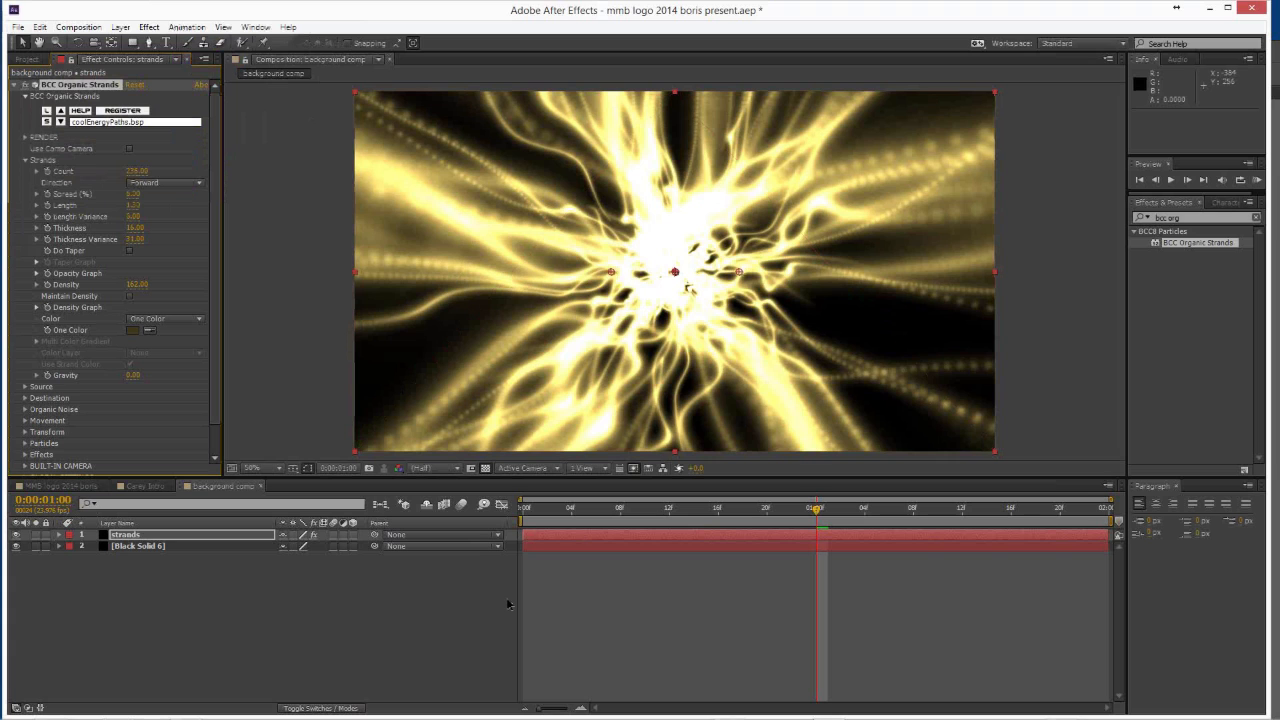
key("space")
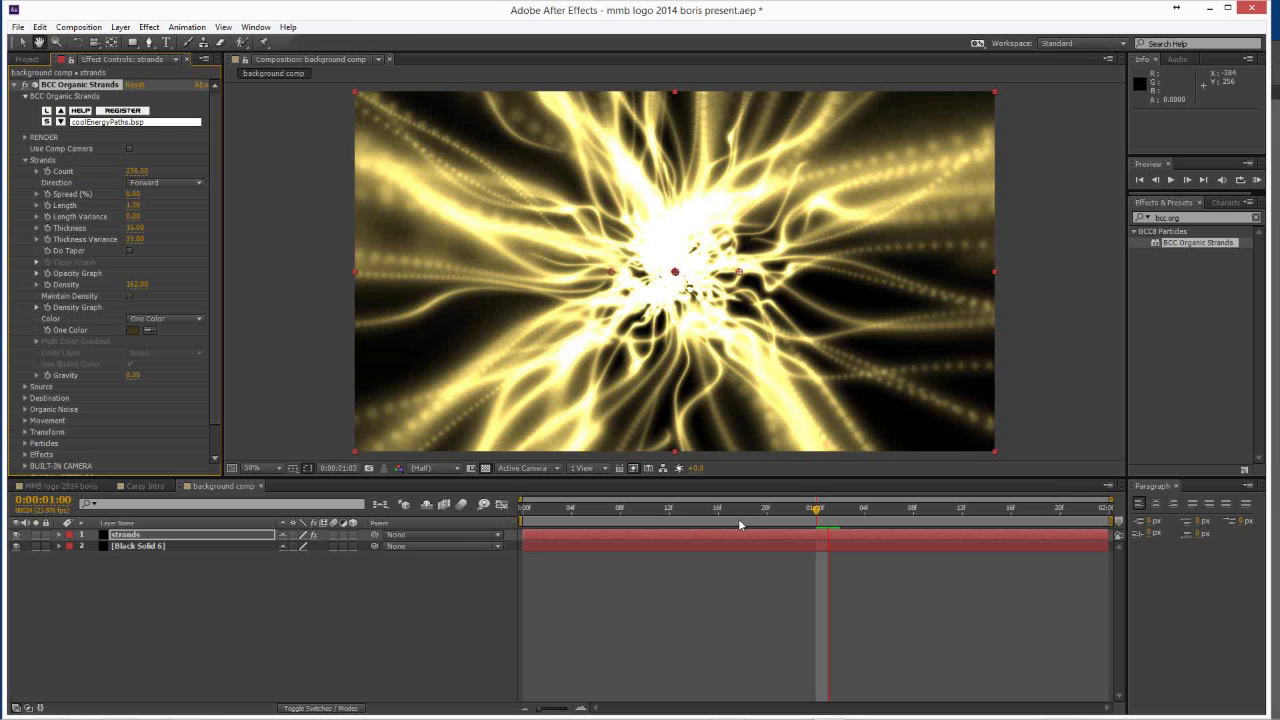
left_click(820, 520)
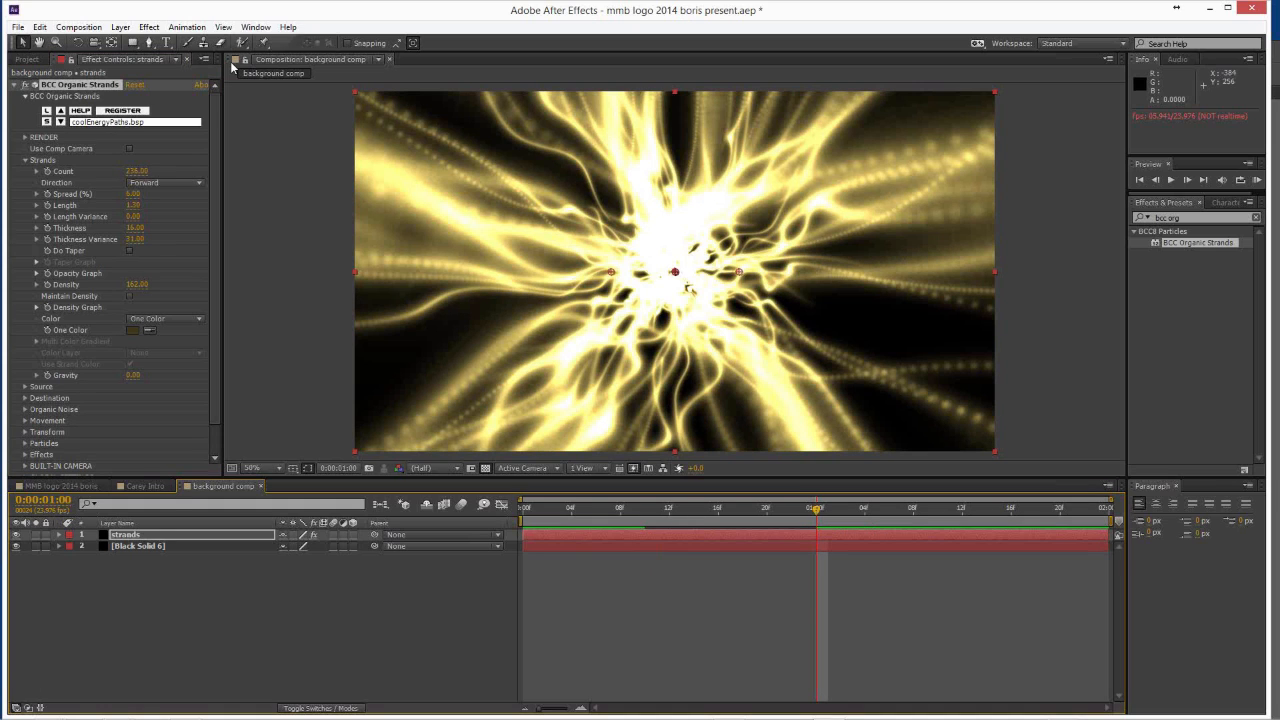
Create a new black 1920 × 1080 solid layer named "star particles" in the background comp.
left_click(148, 42)
left_click(120, 27)
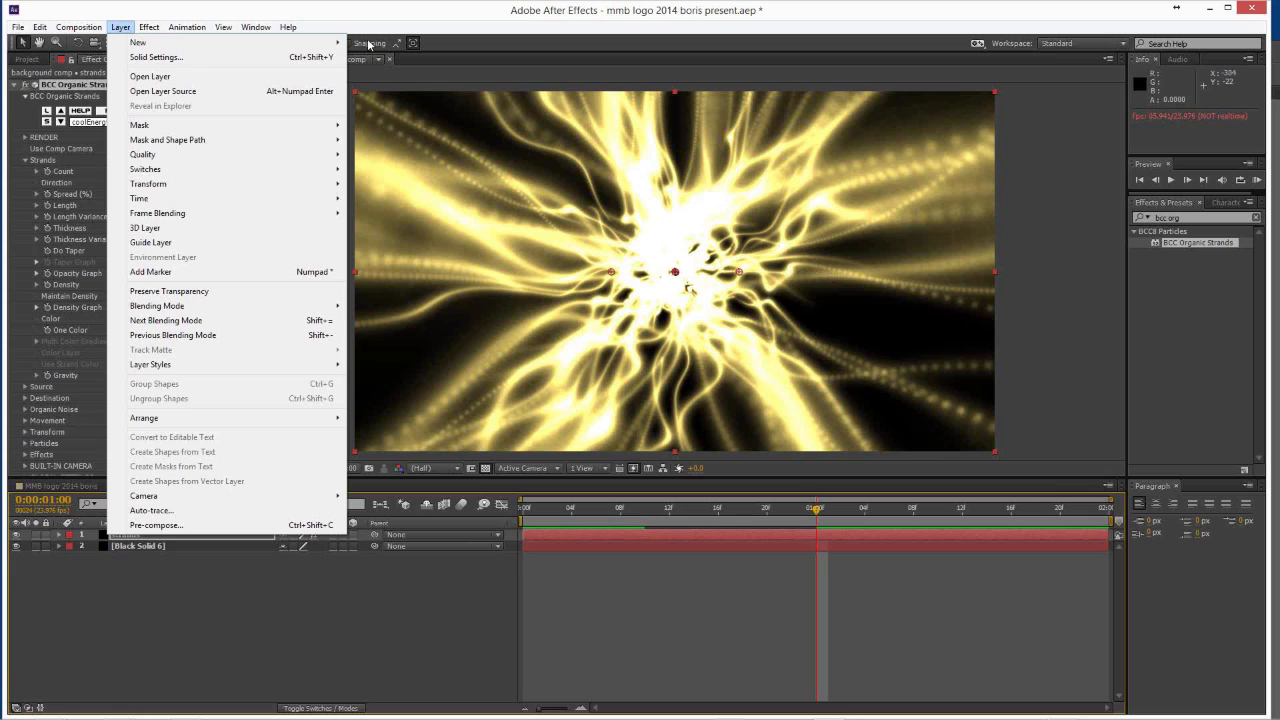
mouse_move(335, 43)
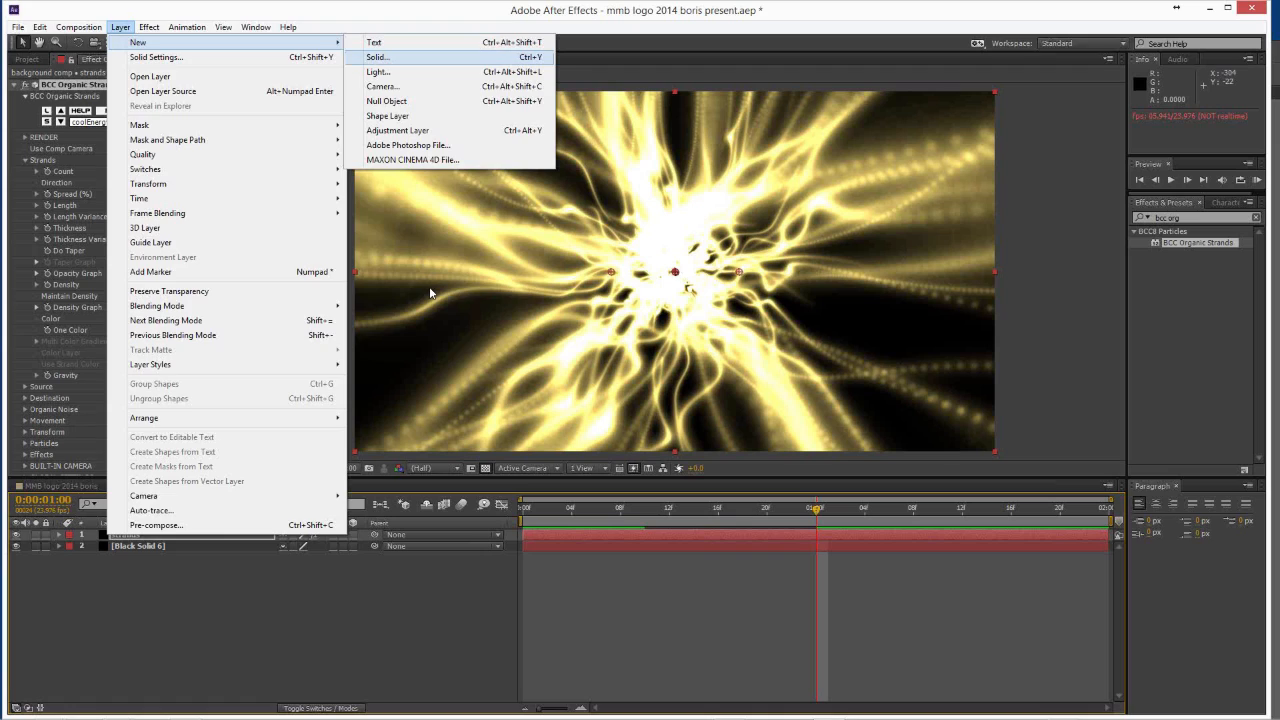
key("Return")
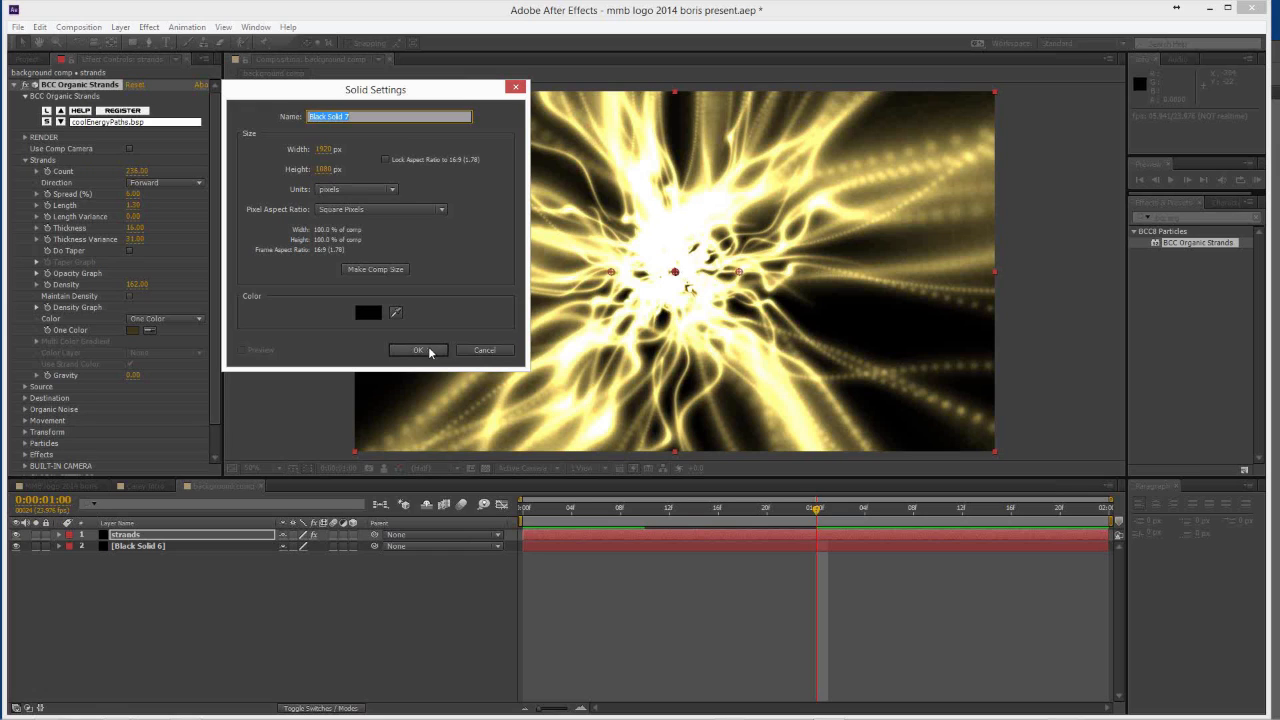
type("st")
type("ar")
type(" nar")
type("ticles")
left_click(418, 350)
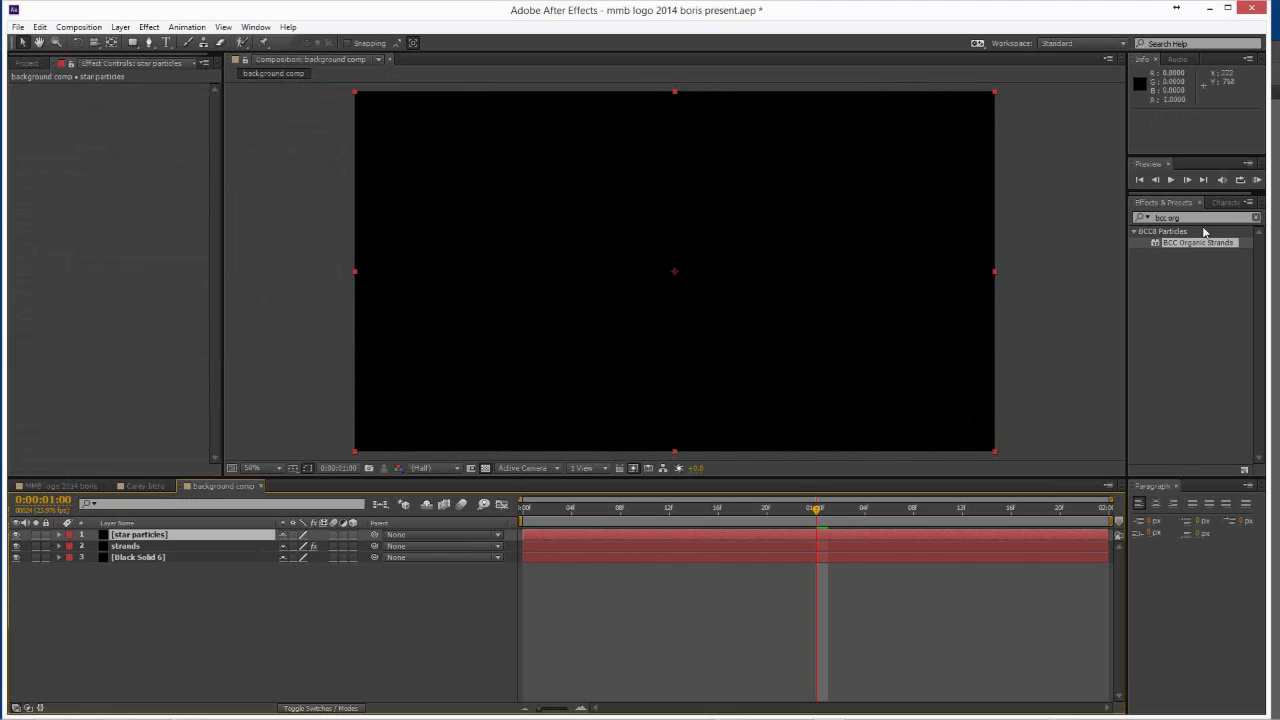
Search the effects for "bcc particl", apply BCC Particle Emitter 3D to the star particles layer and solo that layer for previewing.
key("BackSpace")
key("BackSpace")
key("BackSpace")
key("BackSpace")
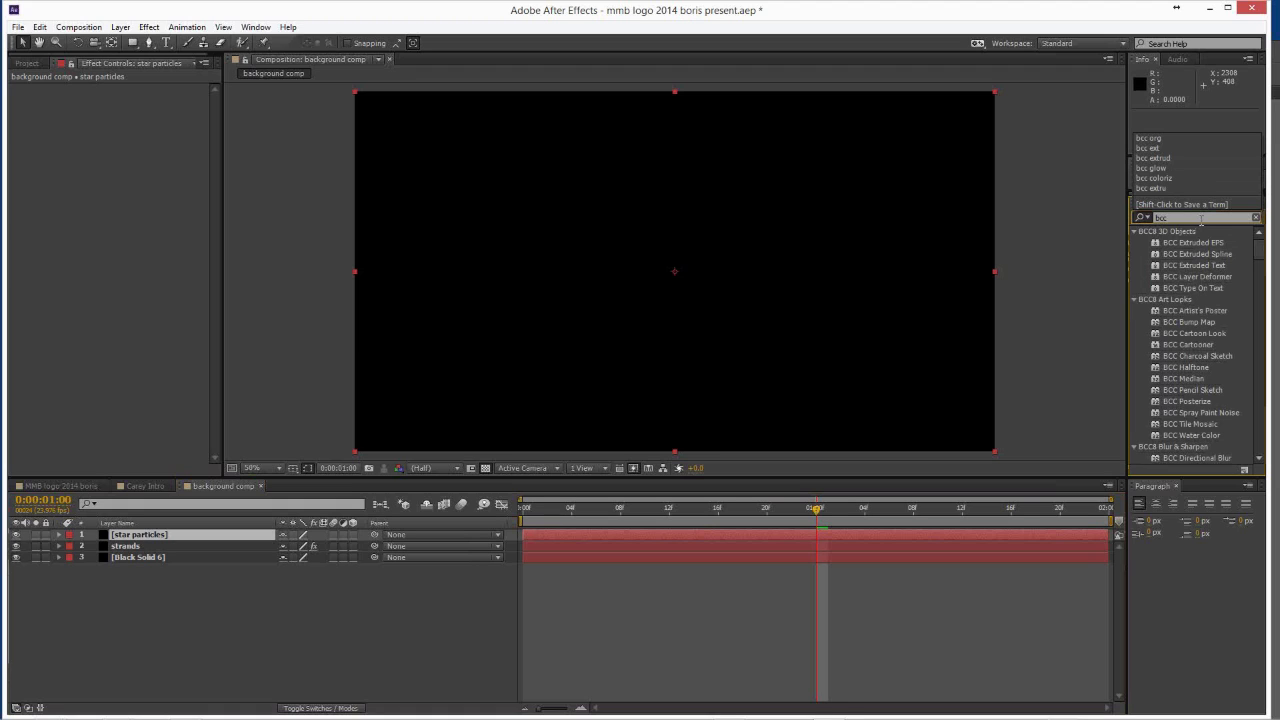
key("Return")
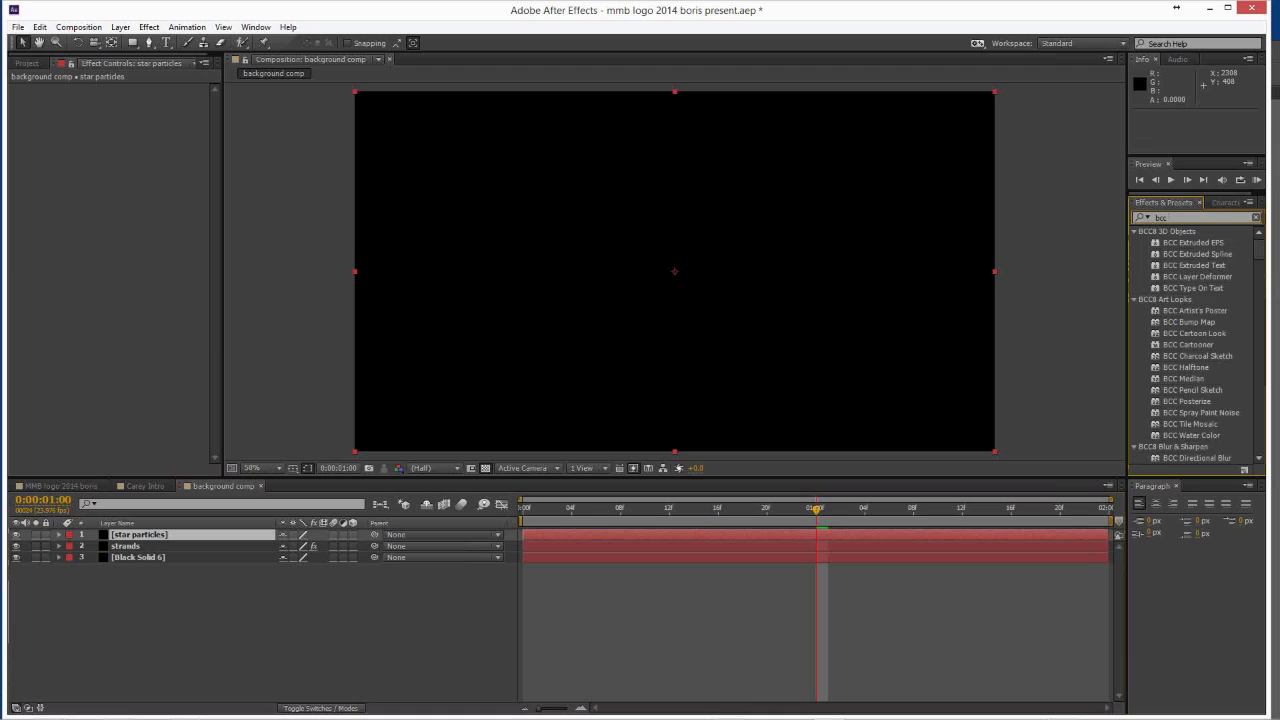
type("particl")
left_click_drag(1222, 257, 841, 540)
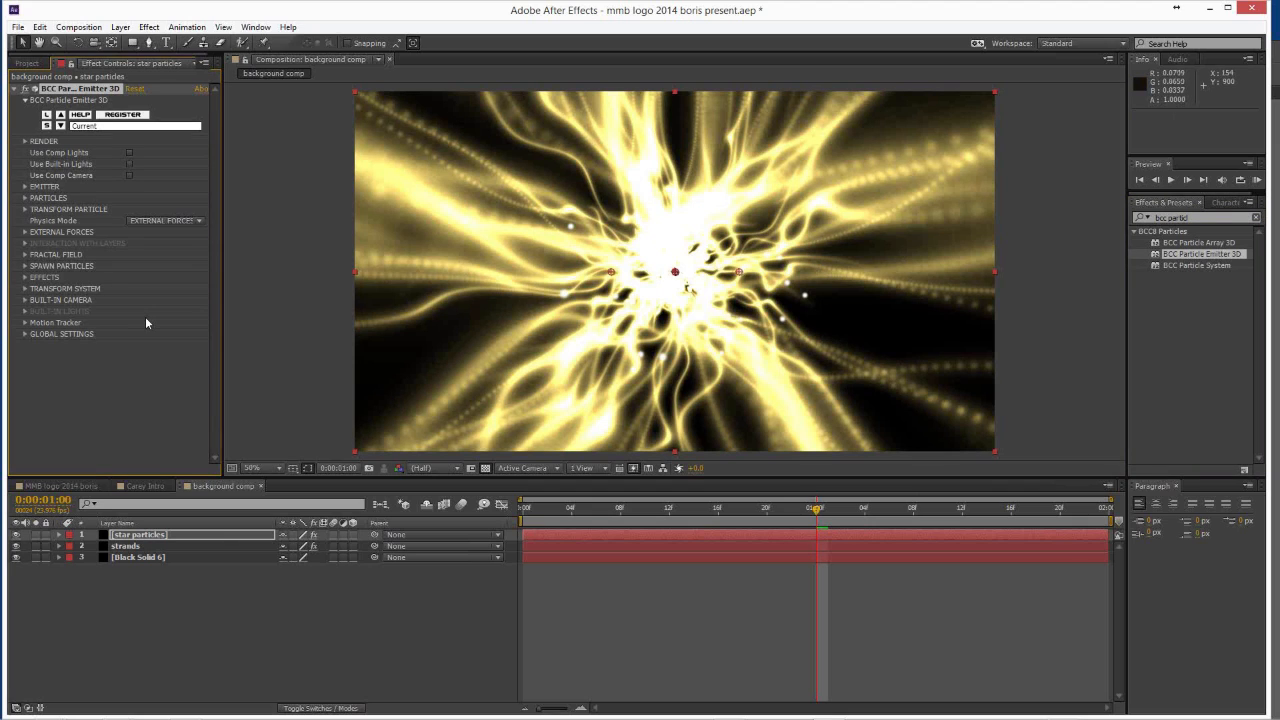
left_click(36, 535)
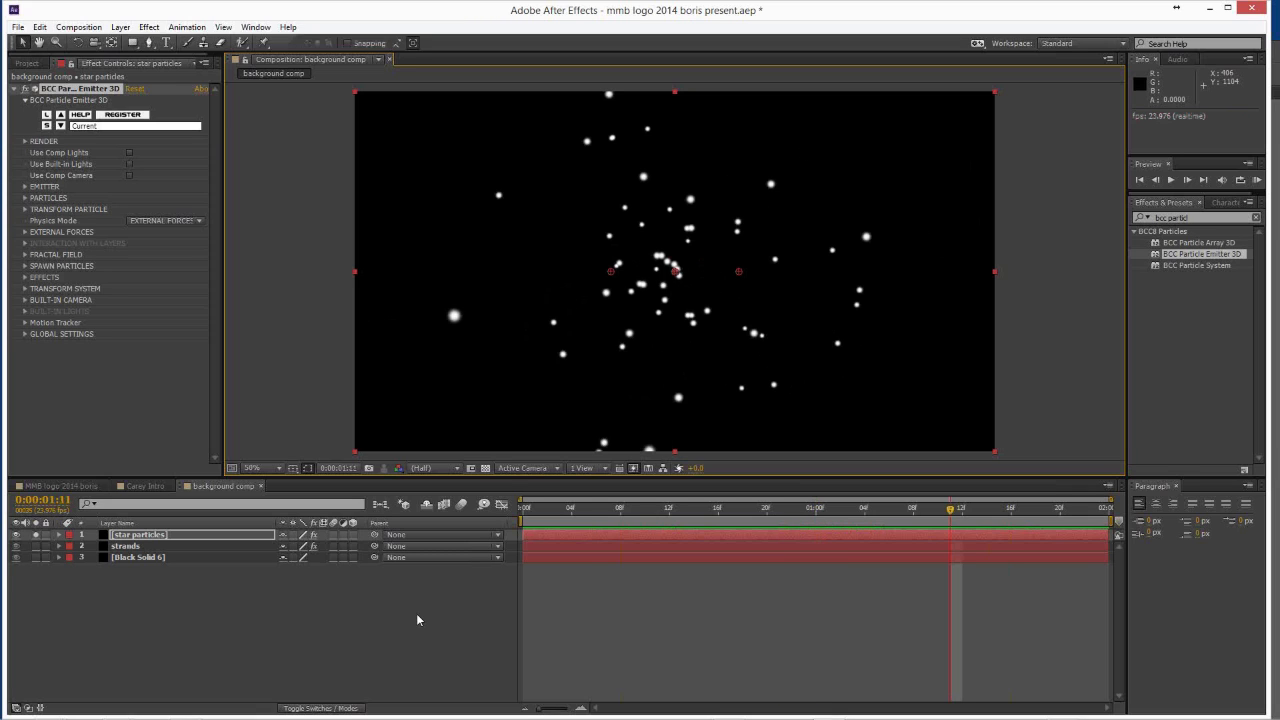
left_click(815, 512)
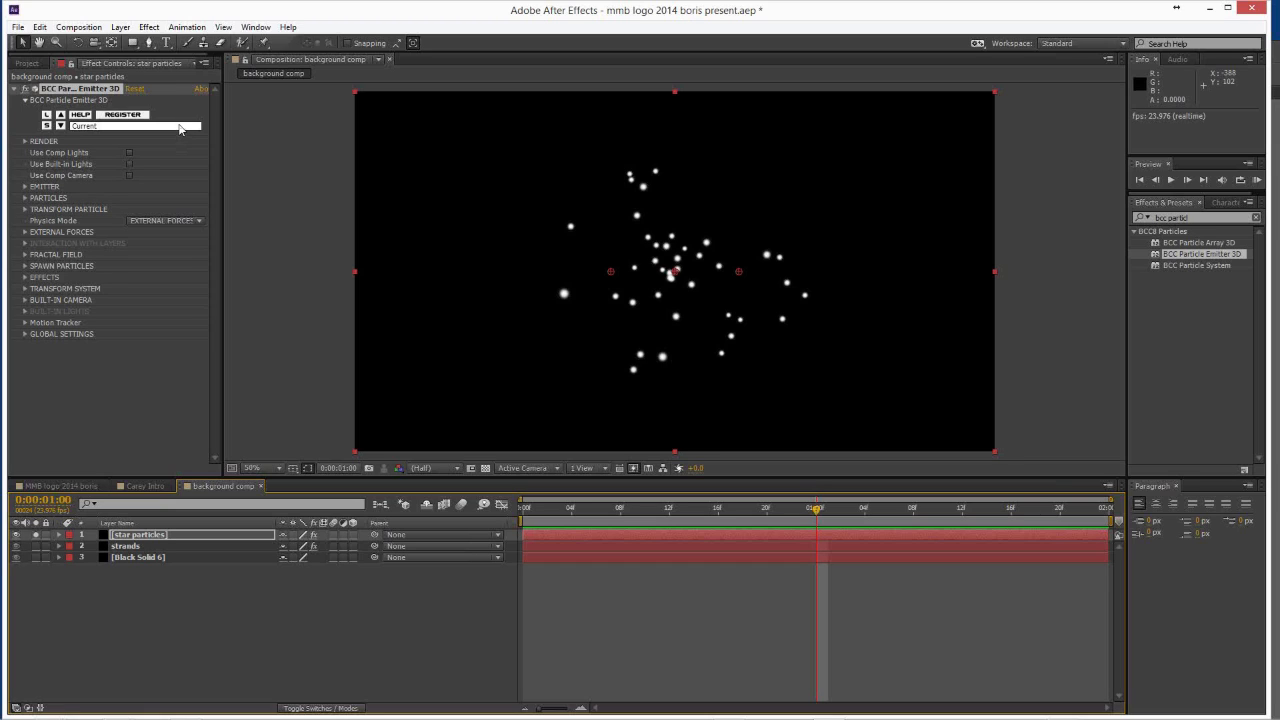
Raise the emitter's Birthrate to 1219 and its Particle Speed to 321.
left_click(25, 187)
scroll(90, 160, "down", 2)
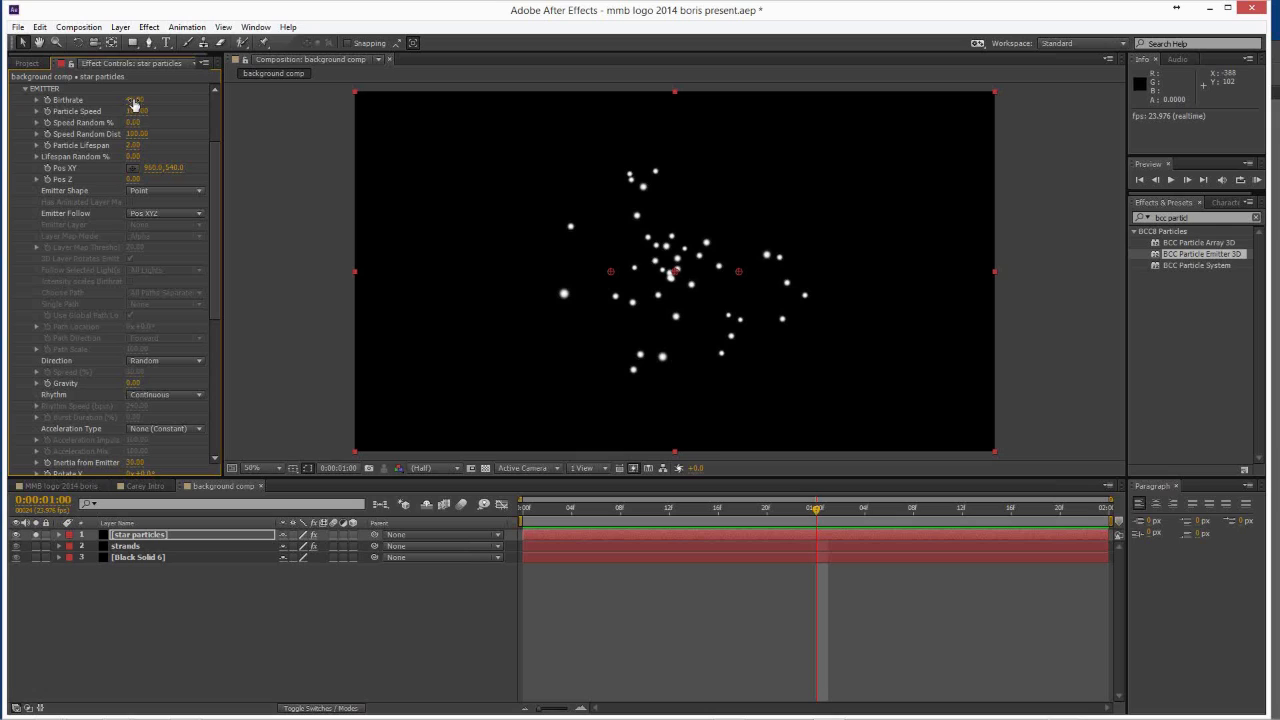
left_click_drag(135, 104, 134, 106)
left_click_drag(716, 90, 922, 90)
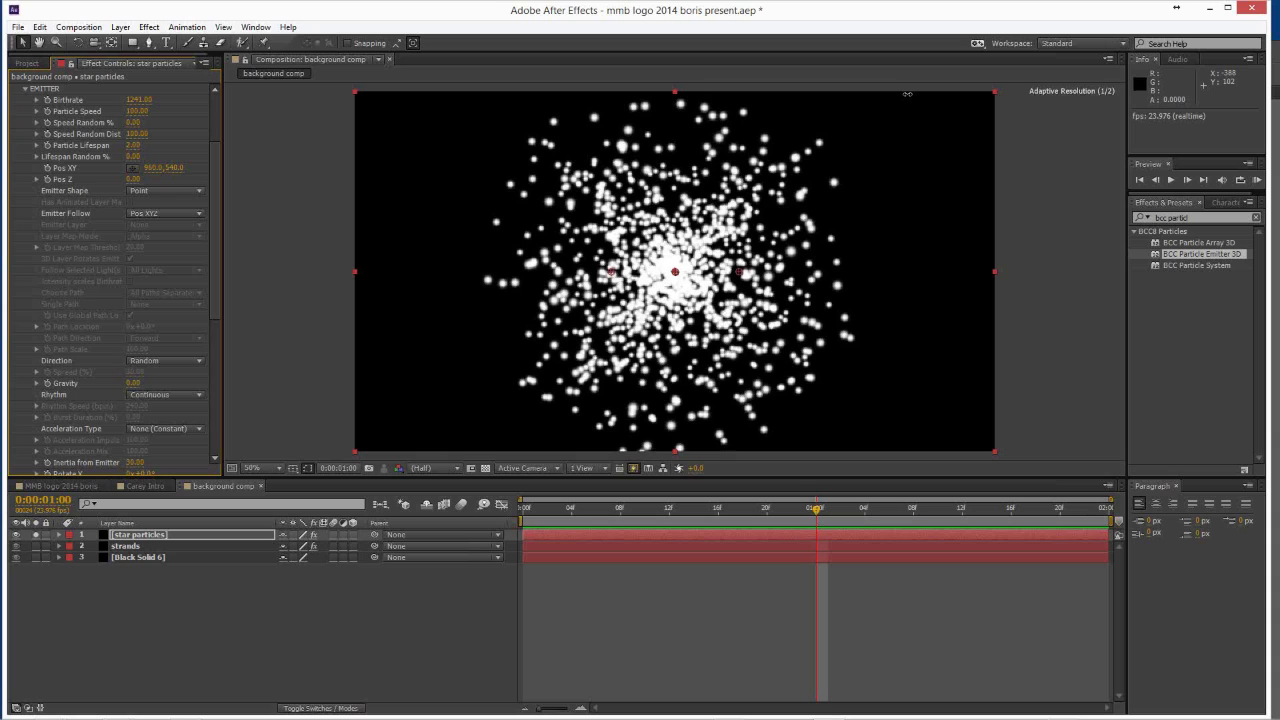
left_click_drag(907, 94, 494, 289)
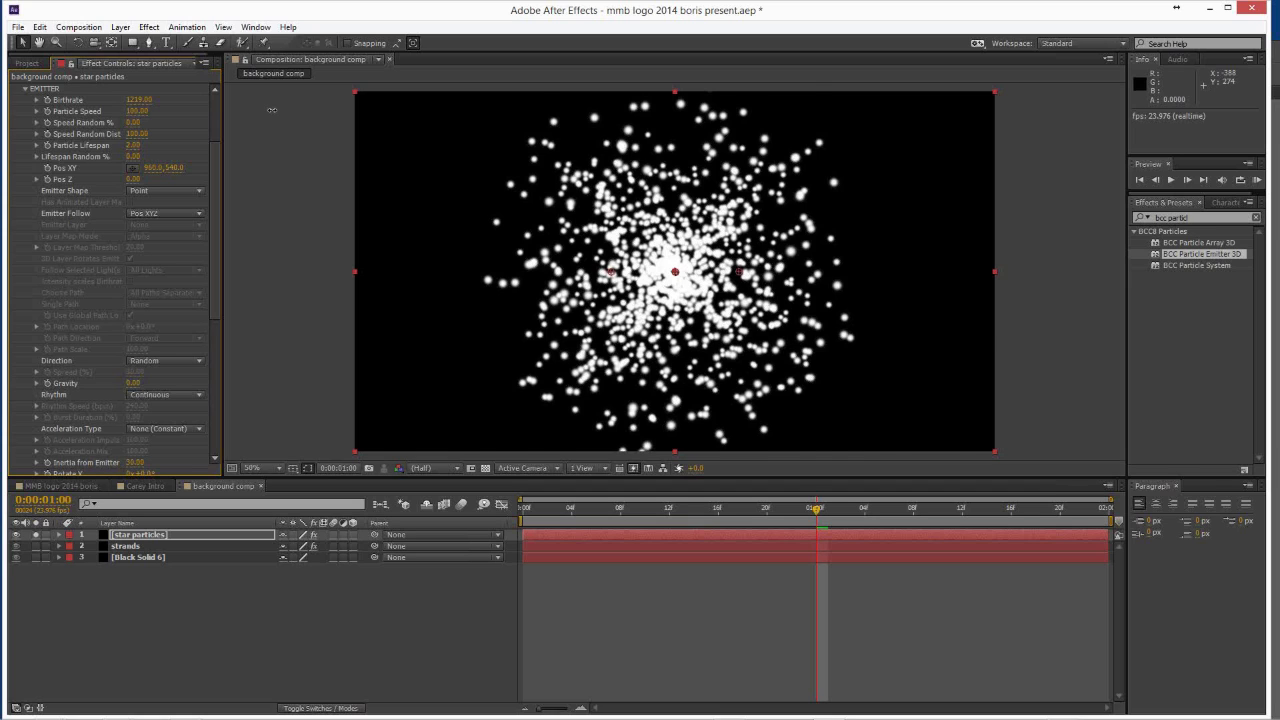
left_click_drag(271, 110, 281, 113)
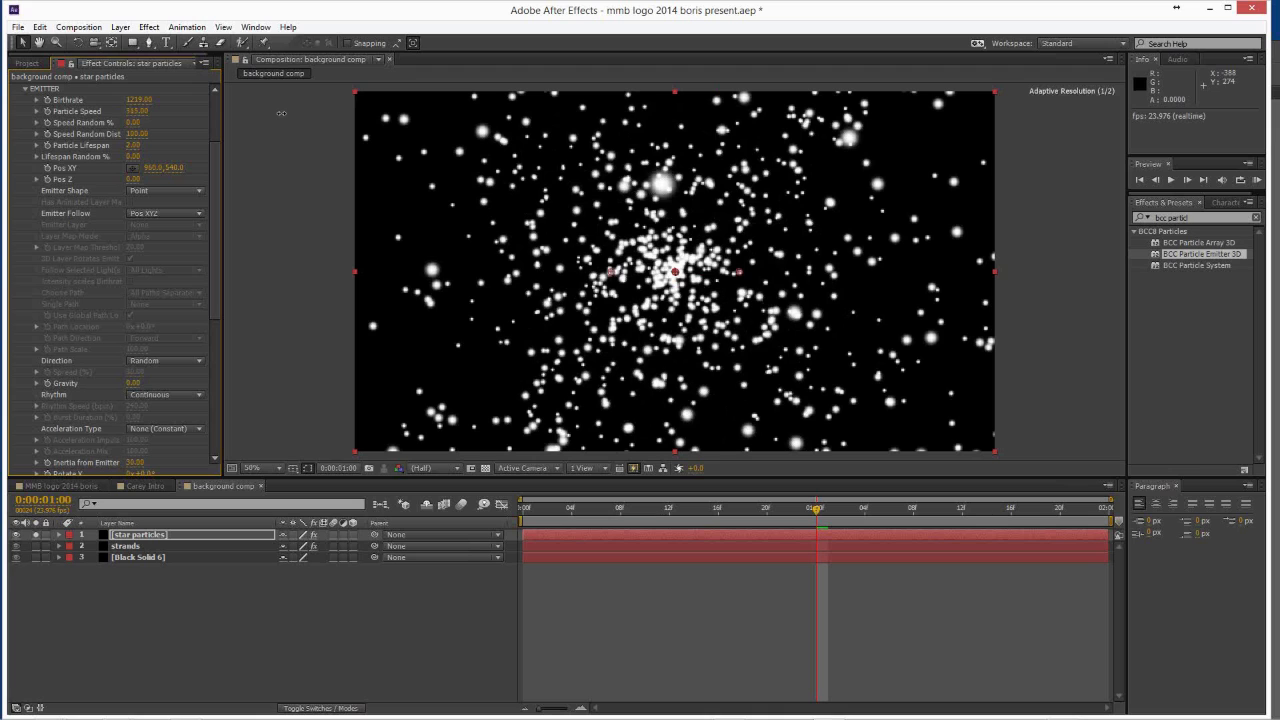
left_click_drag(281, 113, 265, 128)
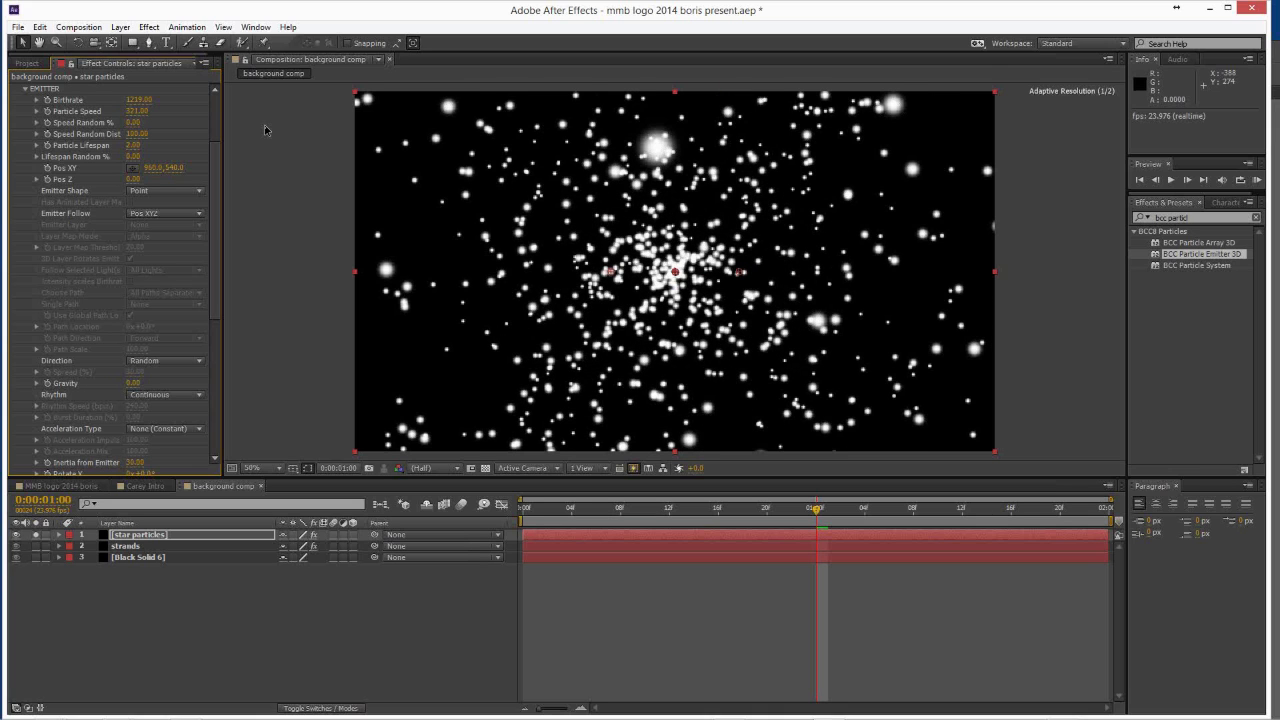
Preview the faster star particles, check the composition's first frame and return the current time to 0:00:01:00.
key("space")
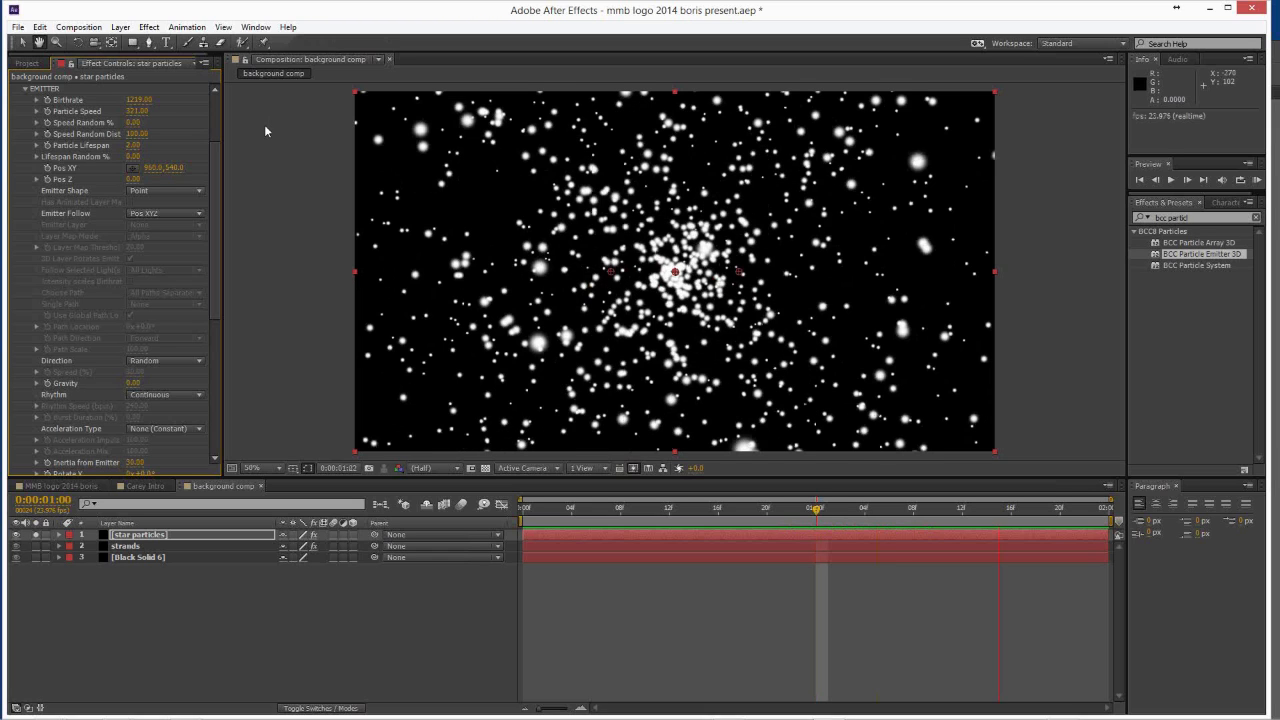
key("space")
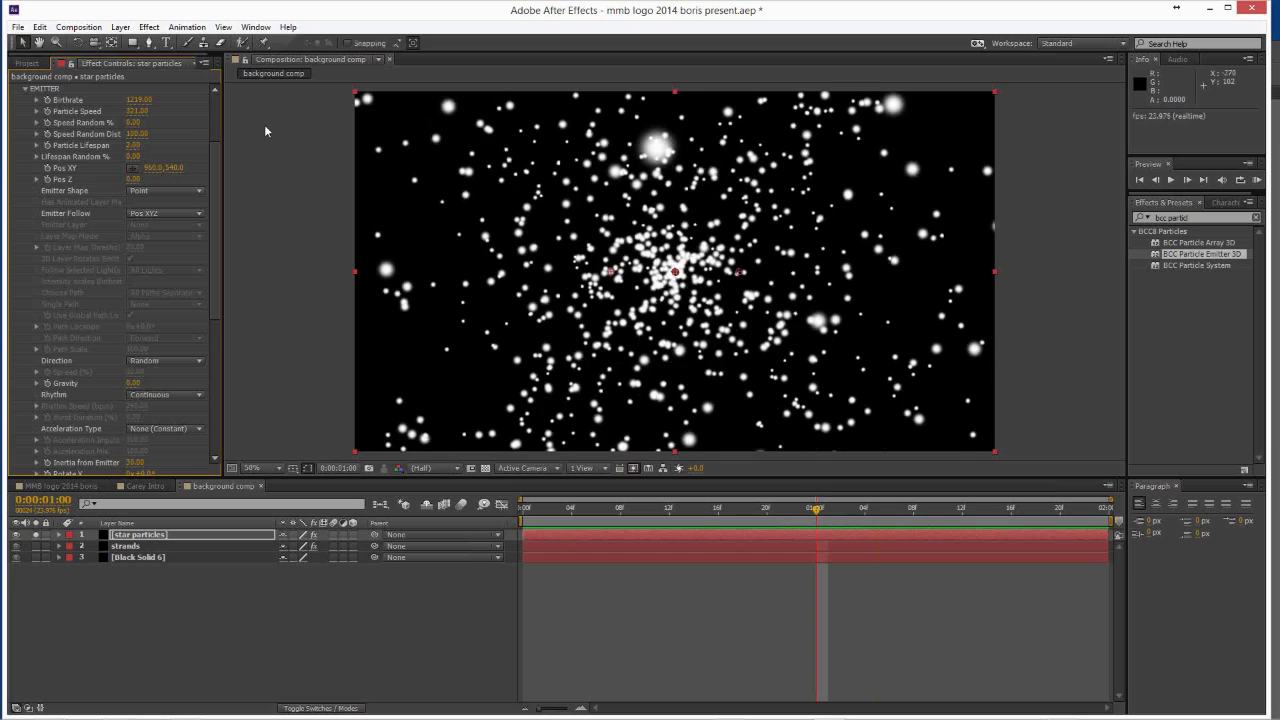
key("Home")
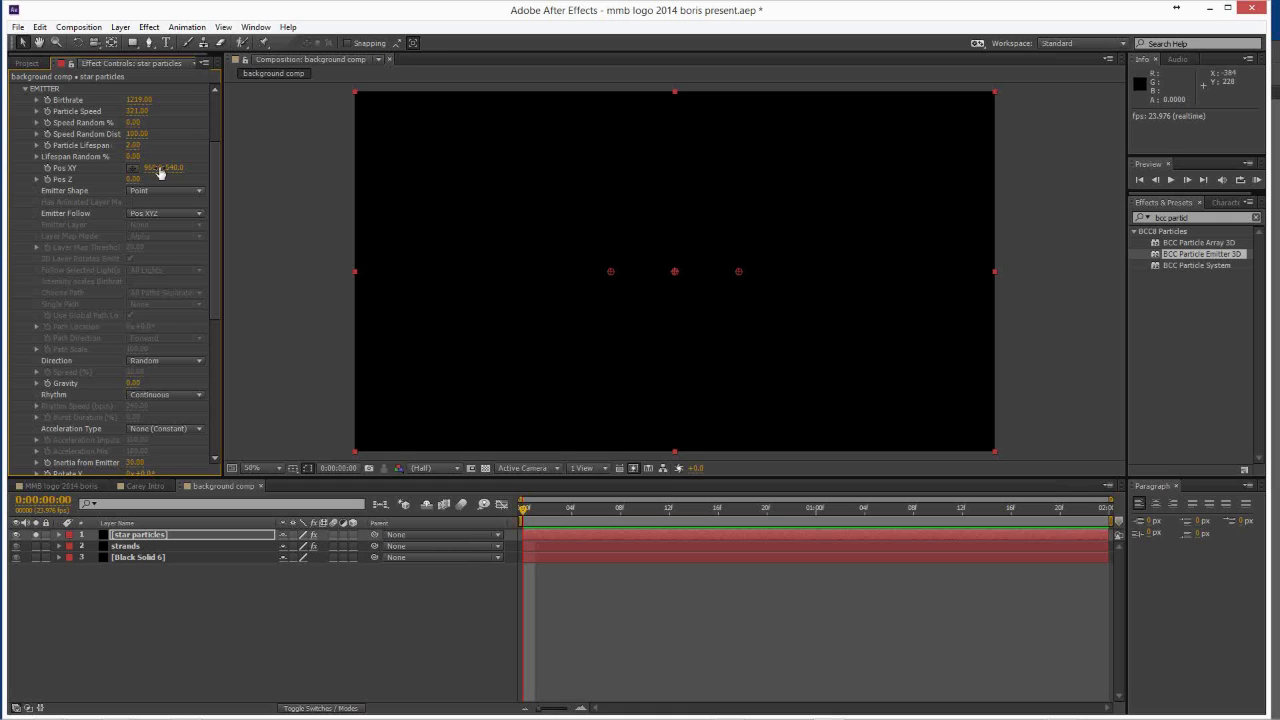
key("space")
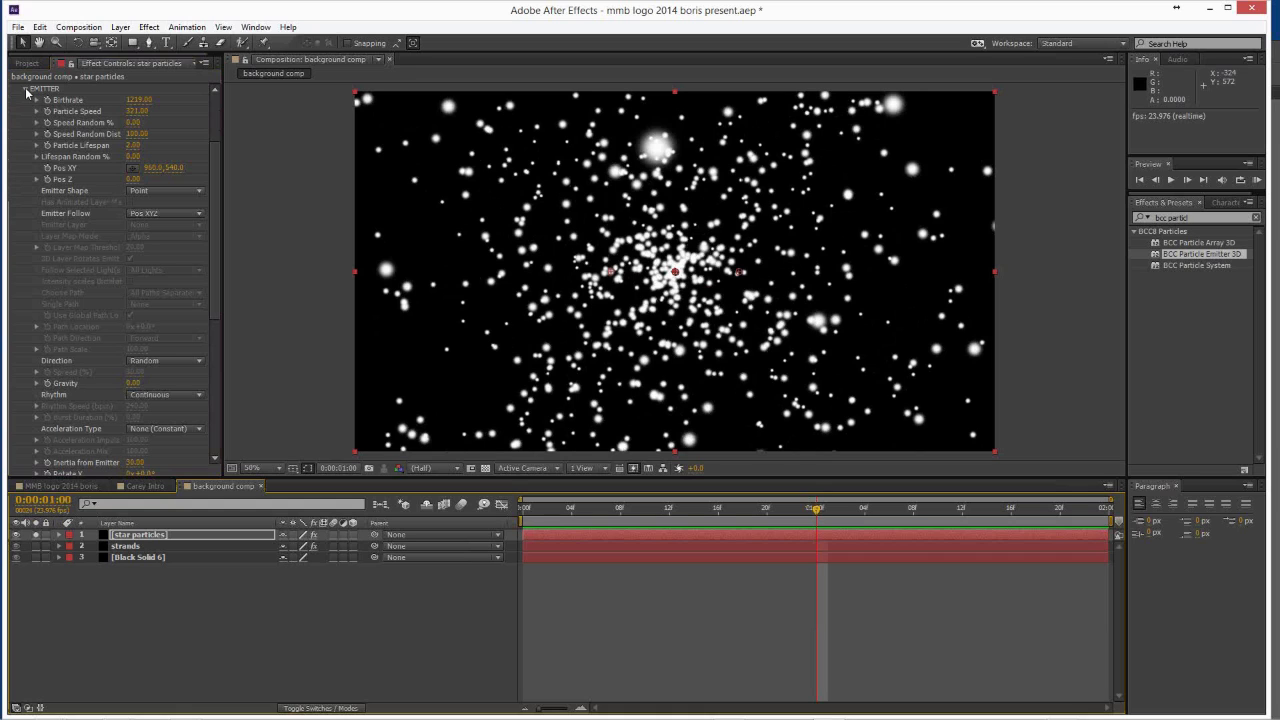
Turn on Use Size Evolution in the emitter's Particles settings, expand the Size Evolve Graph and widen the effect settings area.
scroll(26, 204, "up", 3)
left_click(26, 201)
left_click(25, 198)
scroll(84, 161, "down", 3)
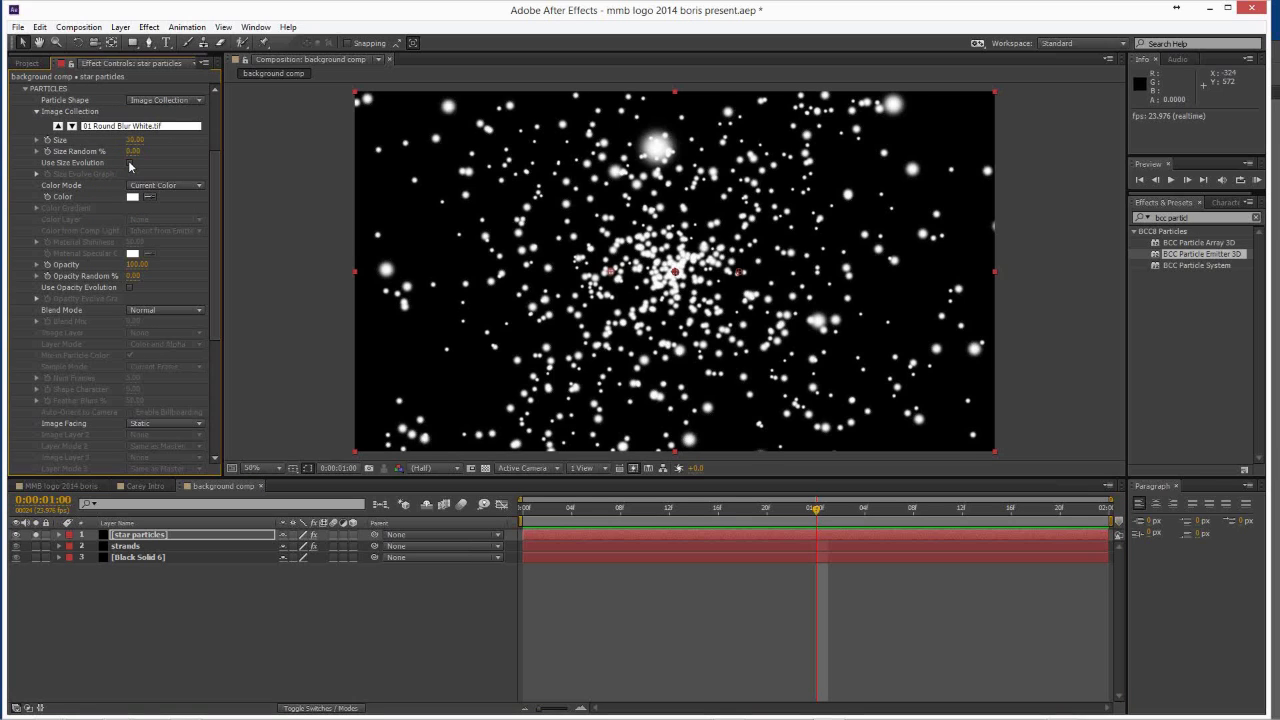
left_click(129, 163)
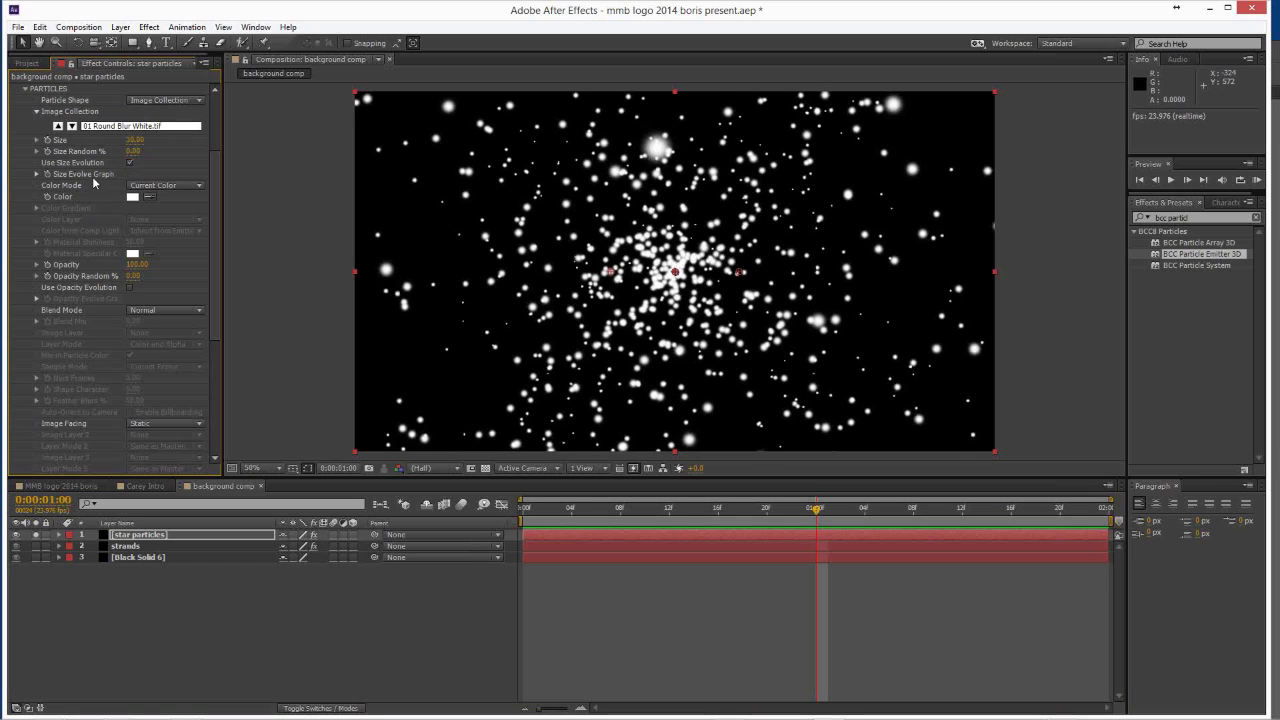
left_click(37, 175)
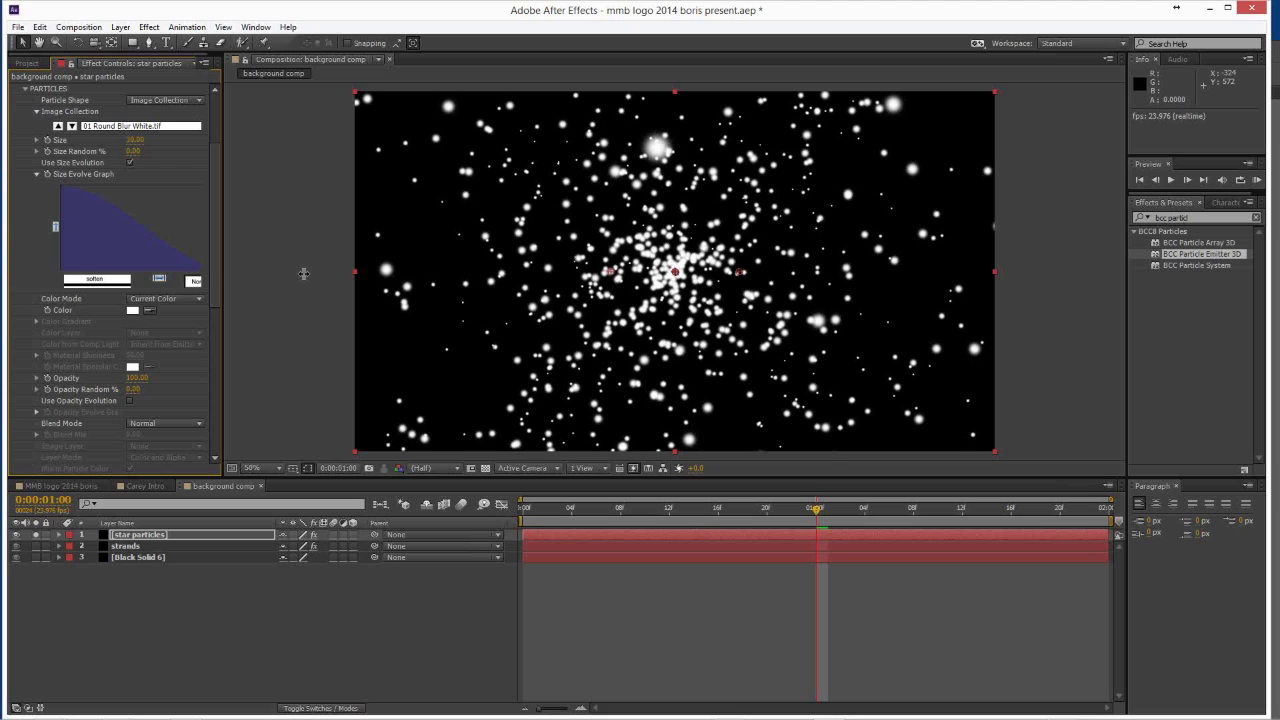
left_click_drag(303, 273, 309, 273)
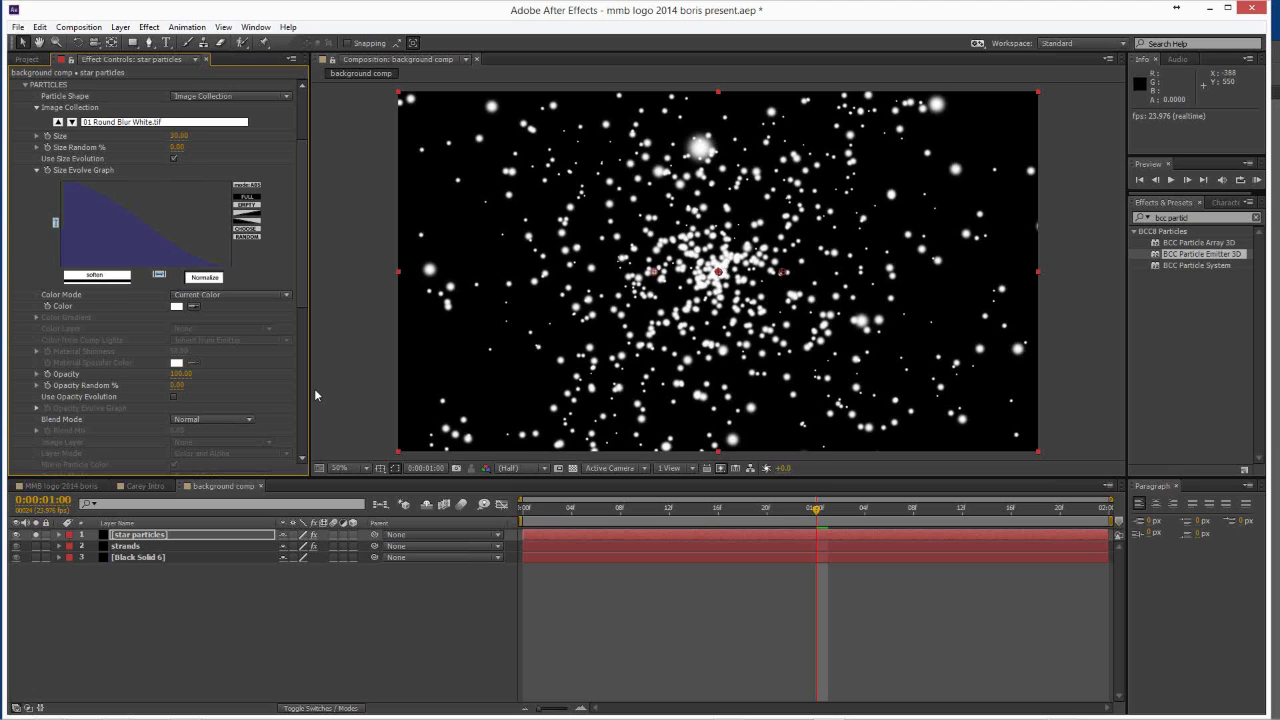
Reshape the Size Evolve Graph into a broad rounded curve that starts and ends lower, and set the particle Size to 27.
key("ctrl+z")
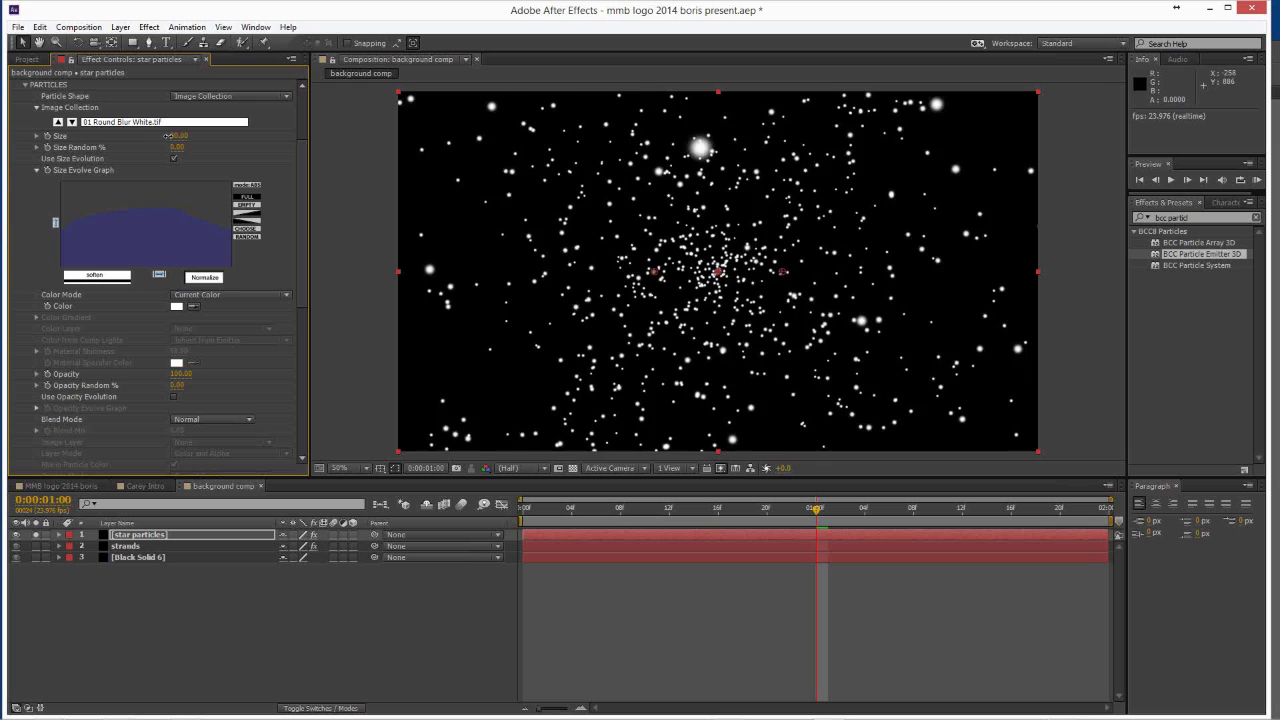
left_click_drag(167, 135, 176, 135)
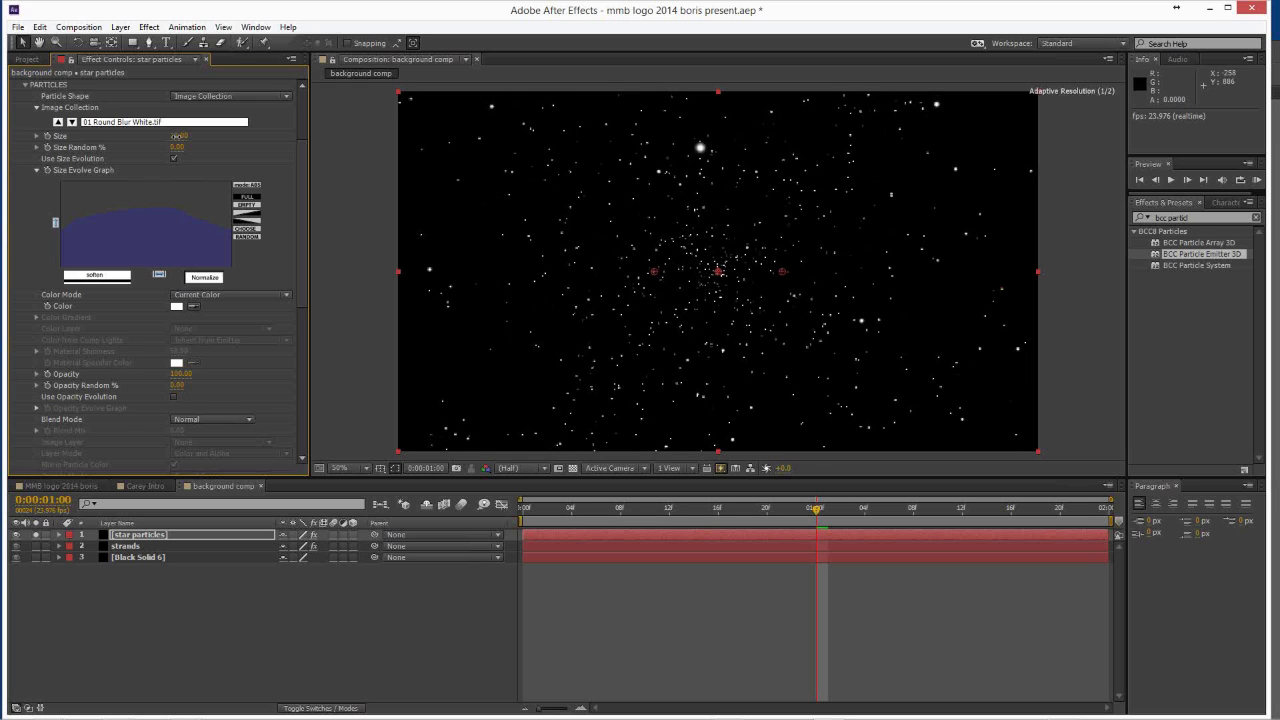
left_click_drag(176, 135, 209, 189)
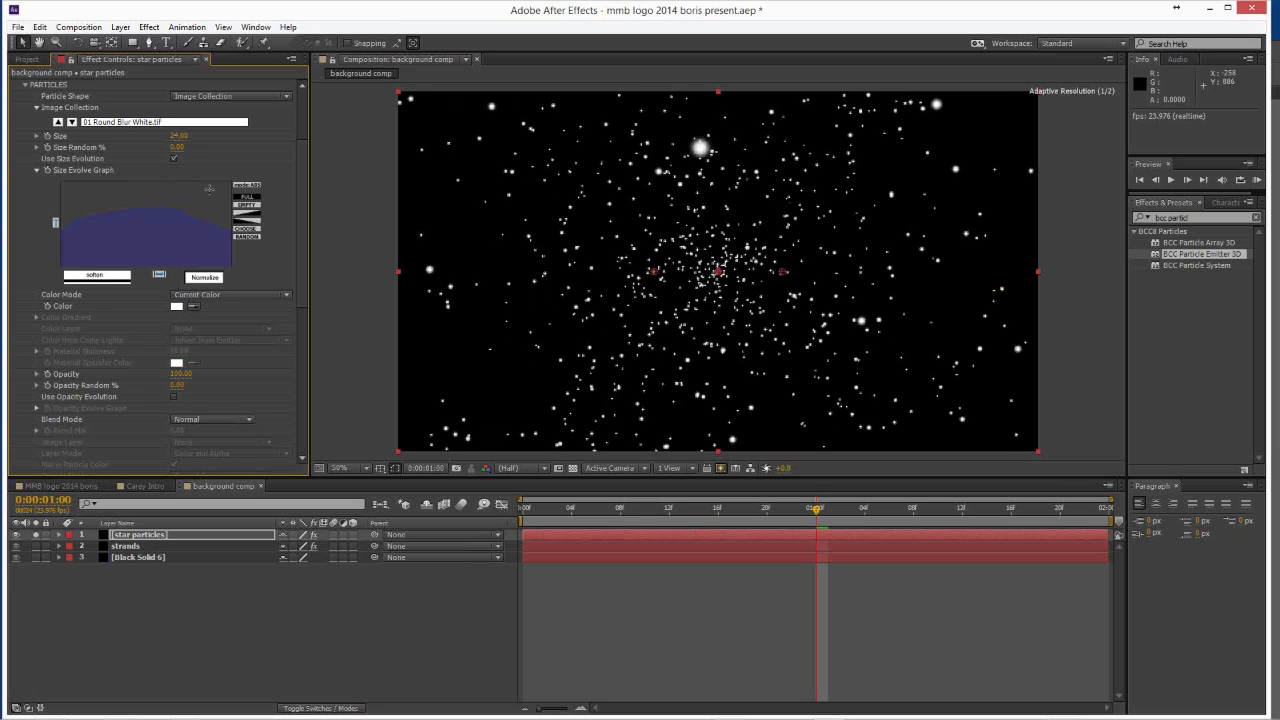
left_click_drag(209, 189, 194, 213)
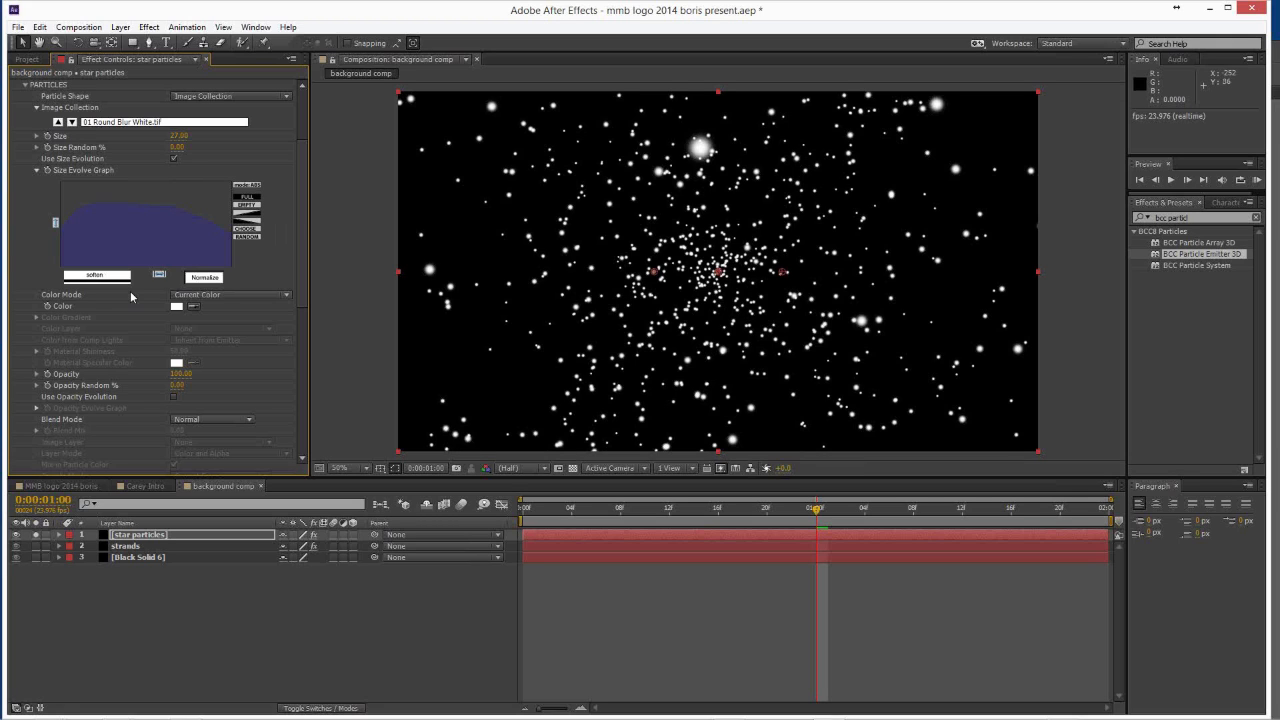
Set the star particles' Color Mode to Gradient Random, expand the Color Gradient settings and unsolo the star particles layer.
left_click(270, 296)
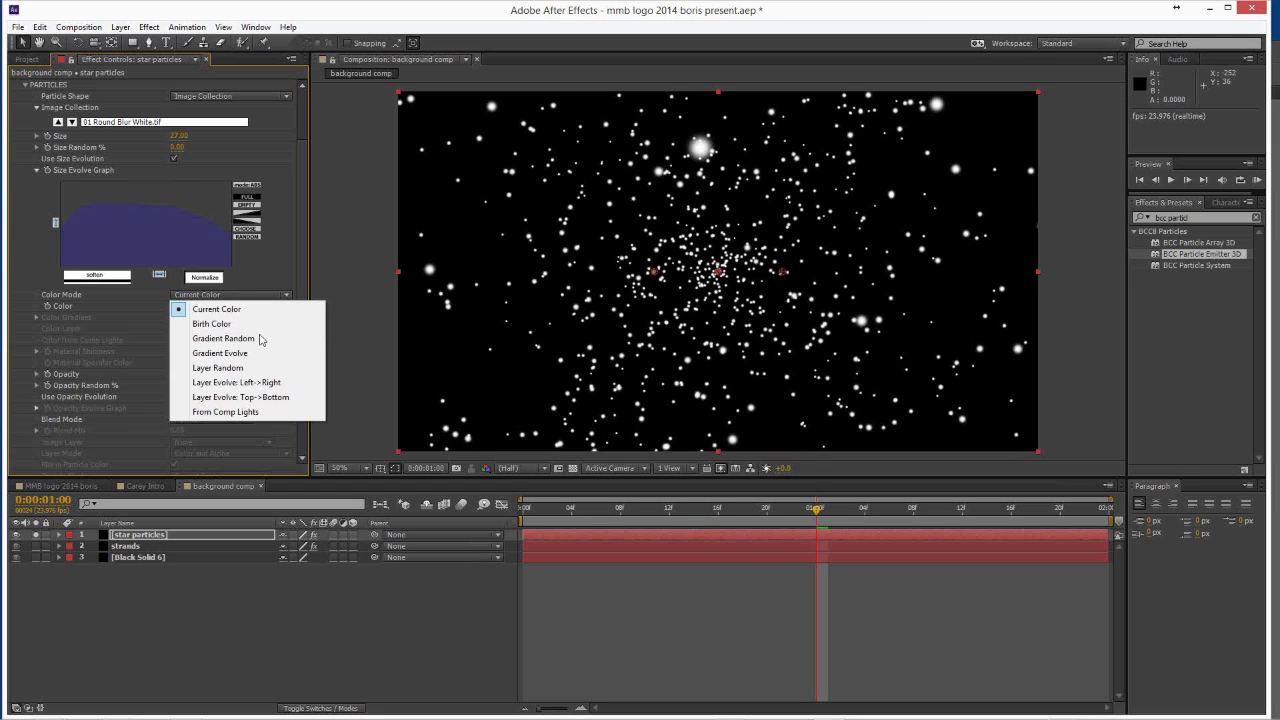
left_click(224, 338)
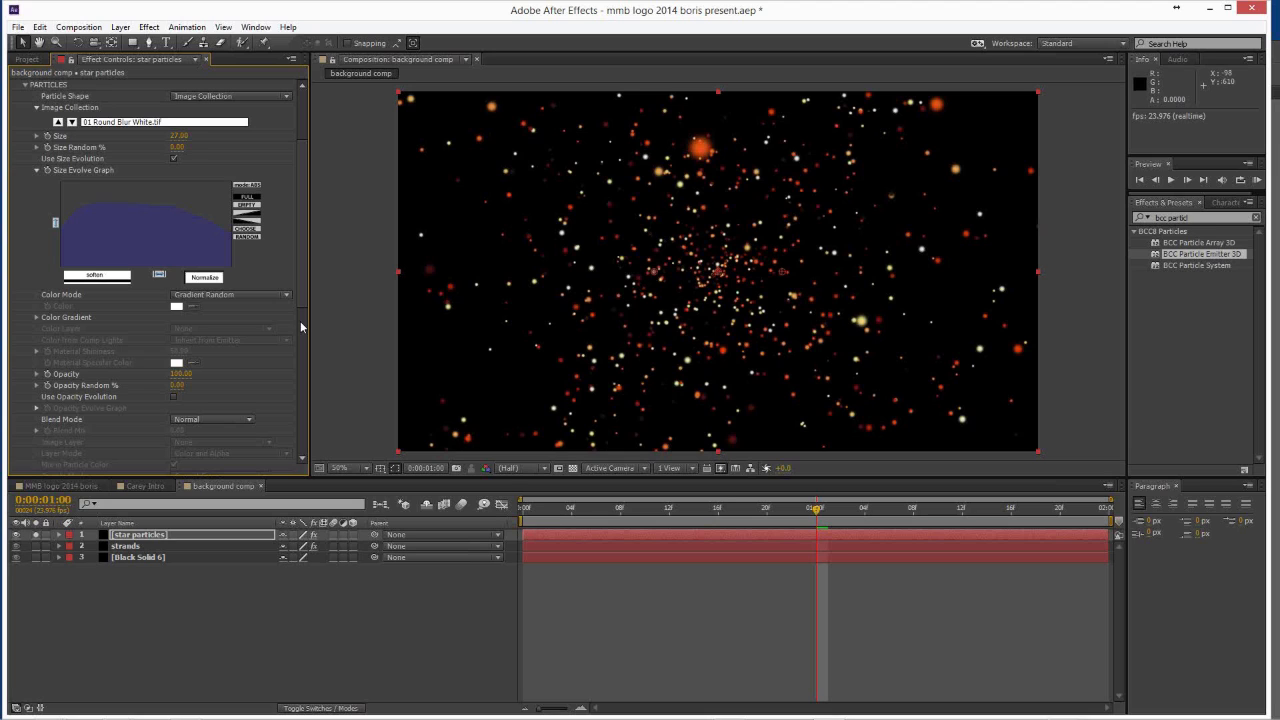
scroll(224, 314, "down", 5)
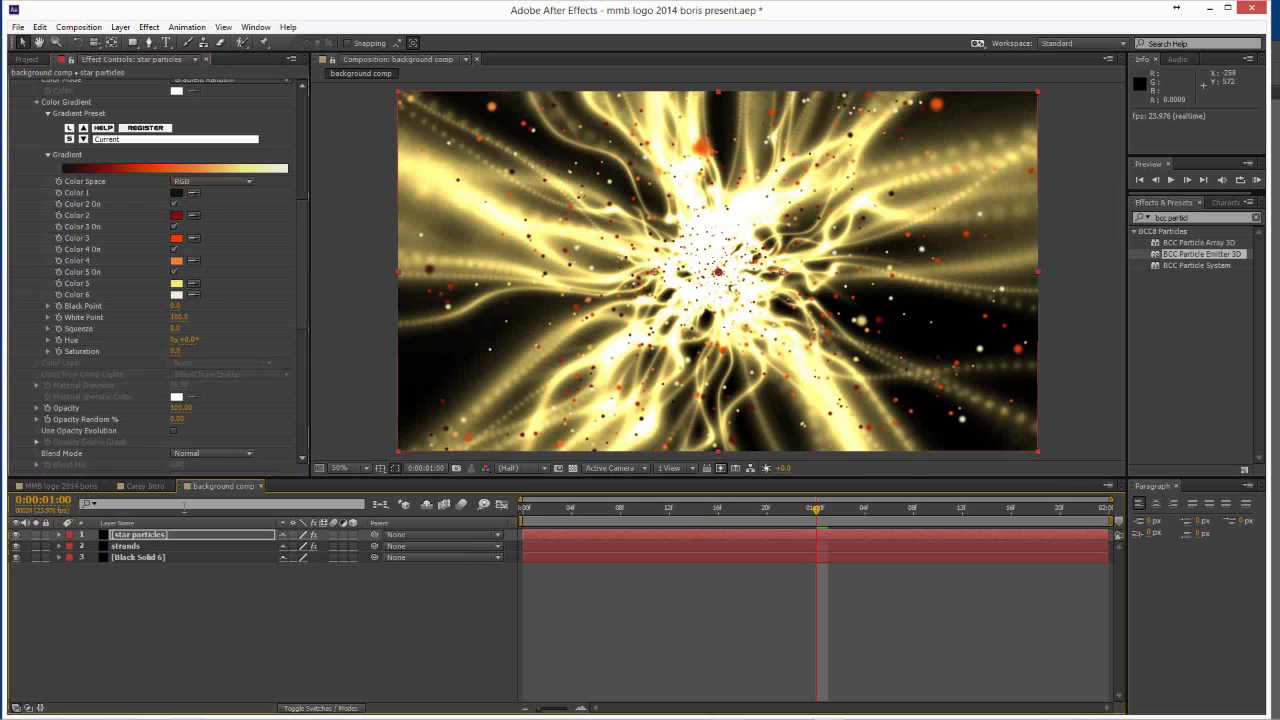
left_click(240, 487)
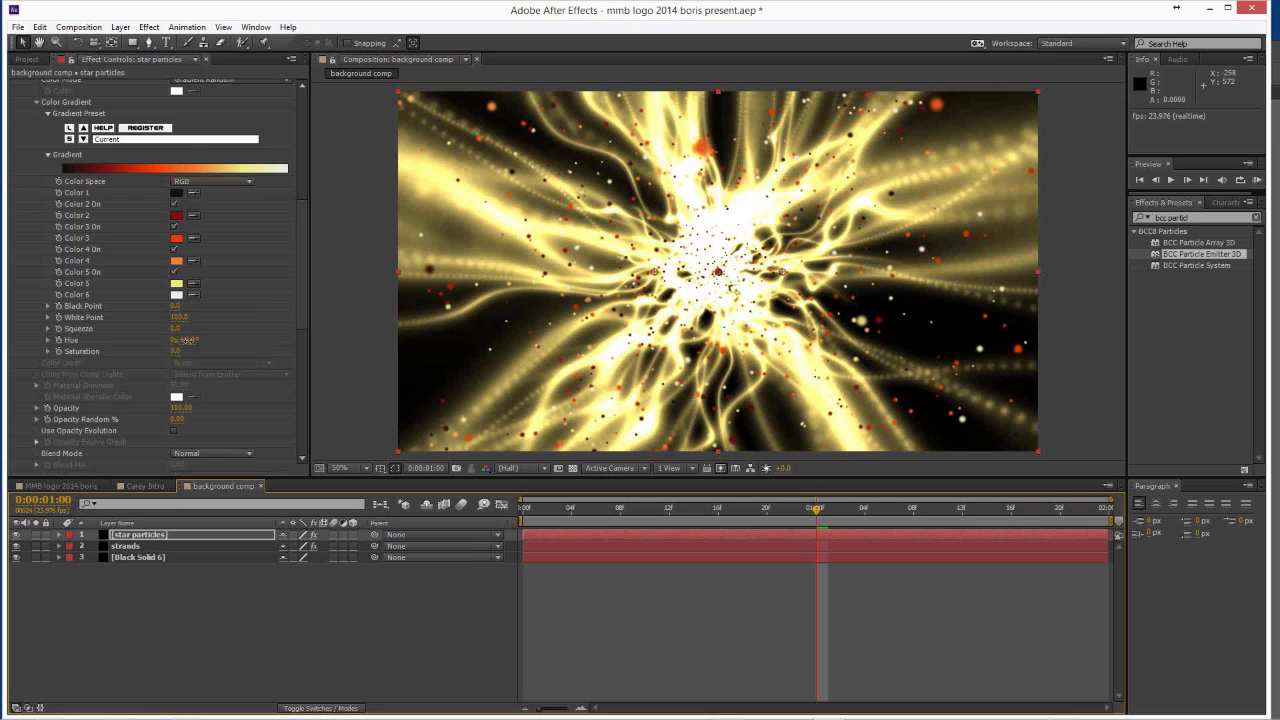
Shift the particle color gradient's Hue to +32° so the stars take on golden tones.
left_click_drag(187, 340, 300, 335)
left_click_drag(300, 335, 320, 333)
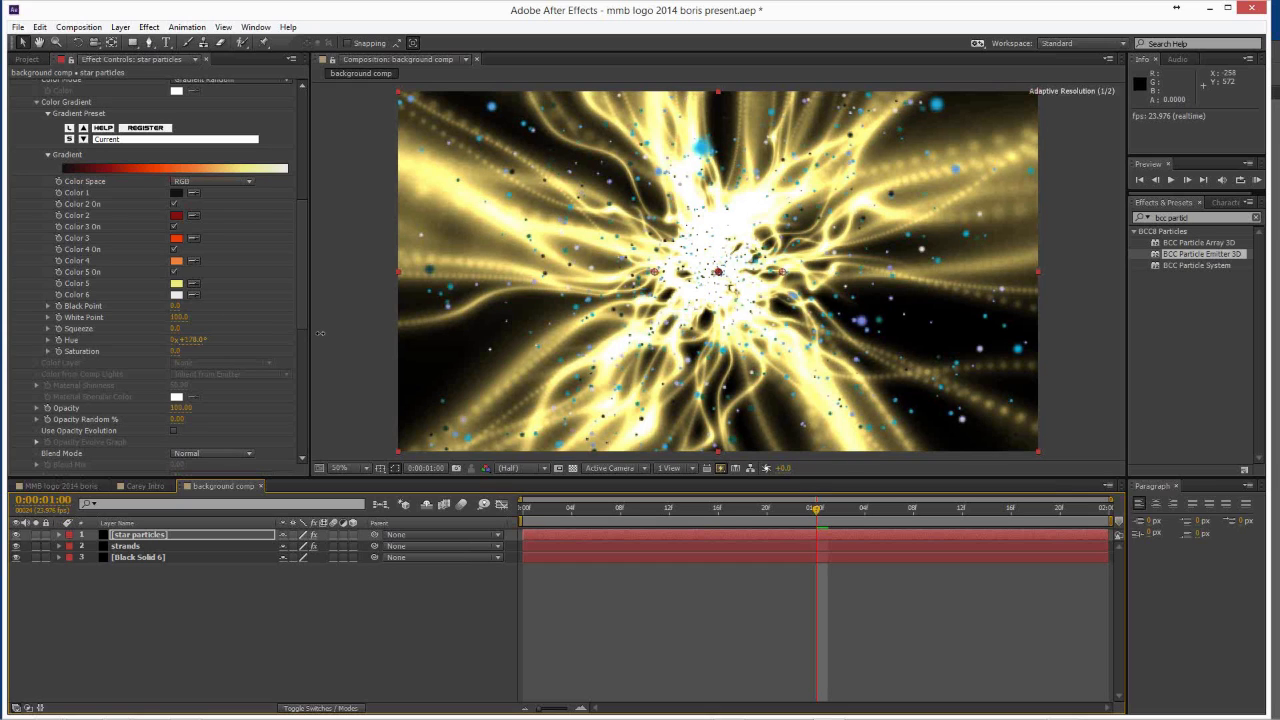
left_click_drag(320, 333, 247, 343)
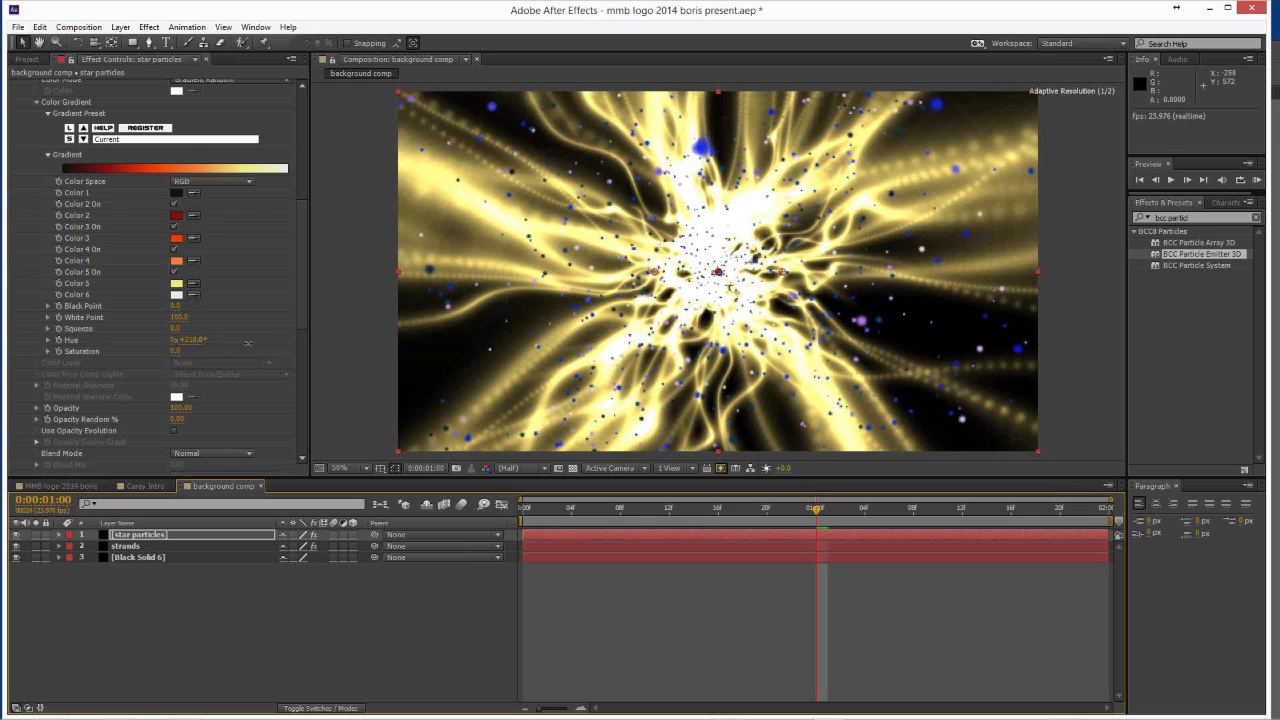
left_click_drag(247, 343, 216, 343)
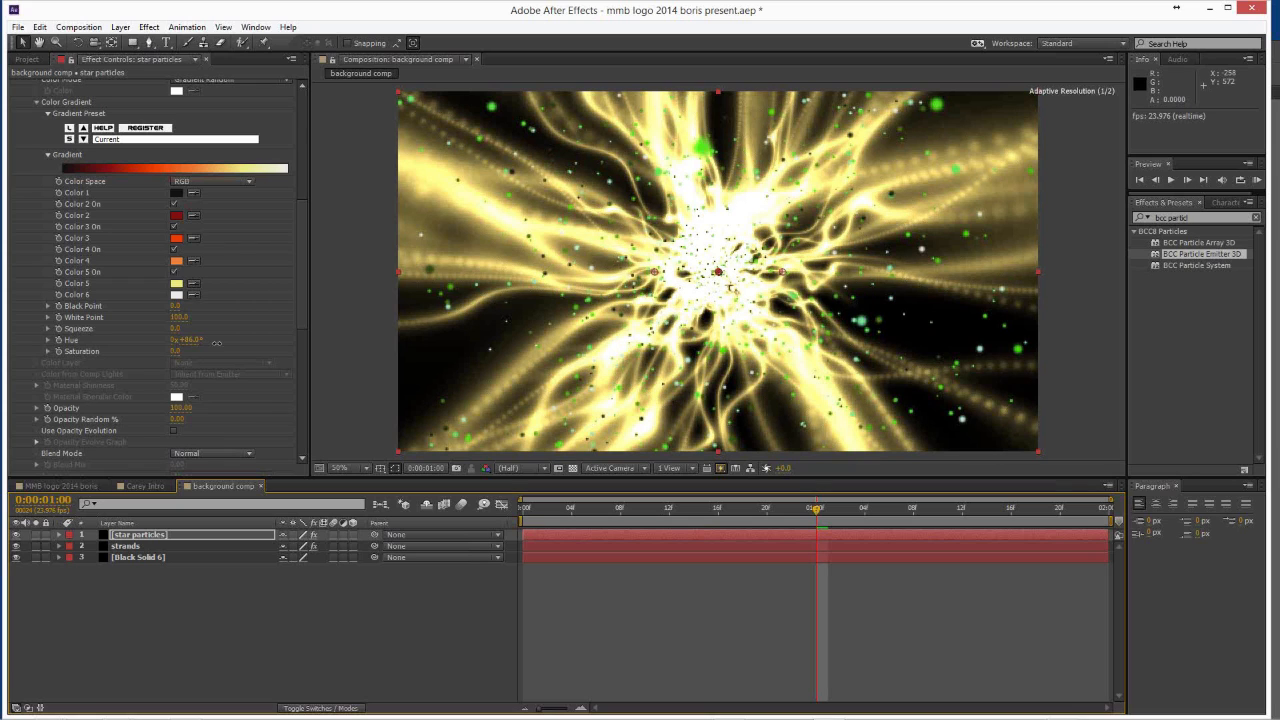
left_click_drag(216, 343, 212, 343)
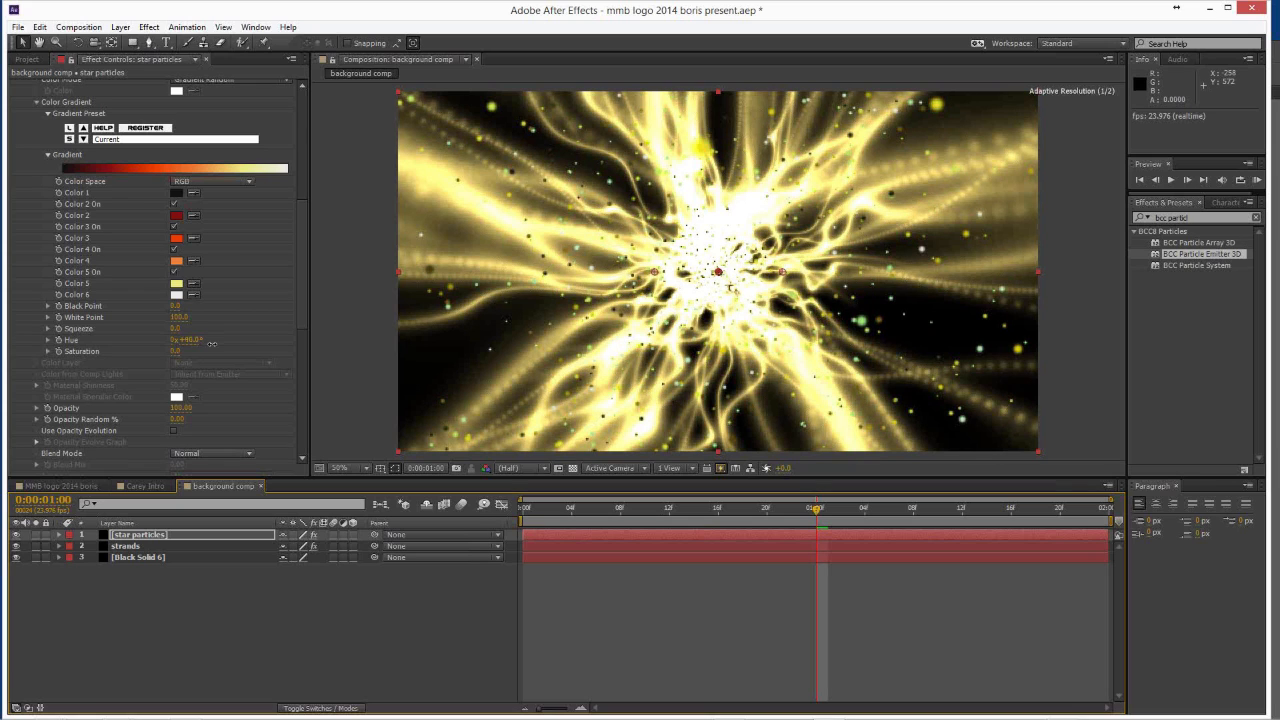
left_click_drag(212, 343, 209, 343)
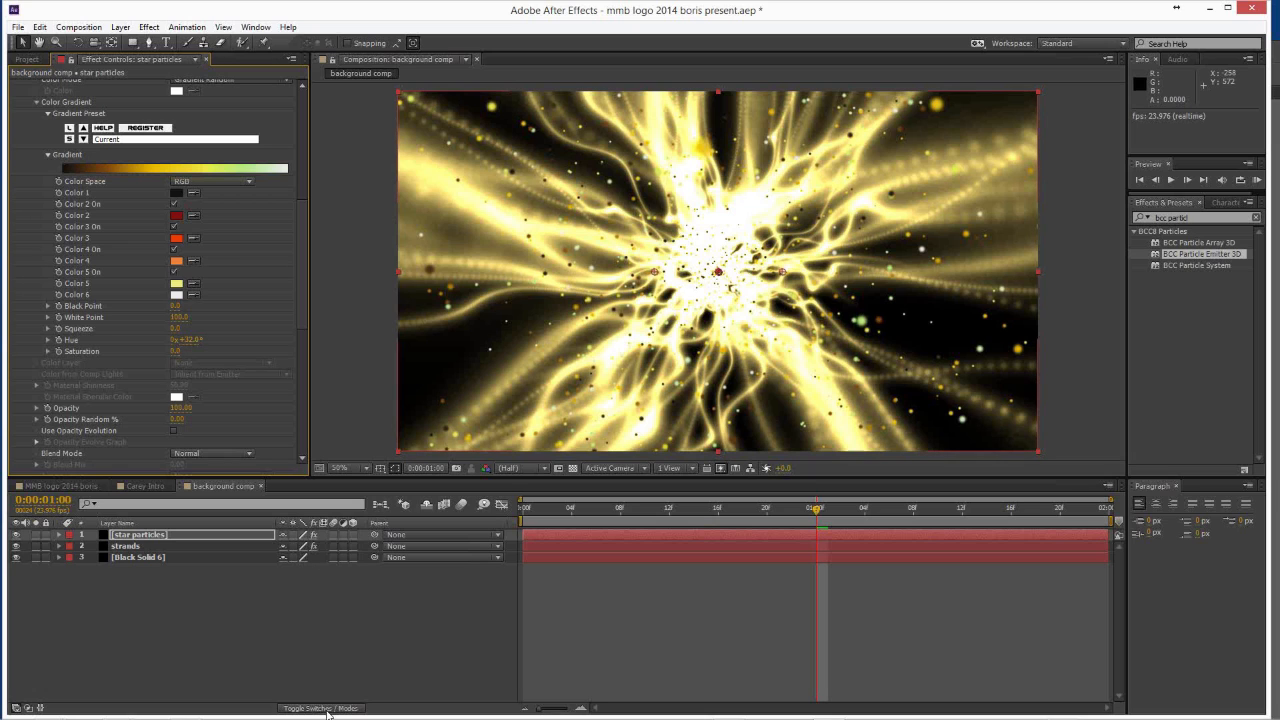
Set the star particles layer's blending mode to Add and lower the color gradient's Black Point to -37.
left_click(310, 541)
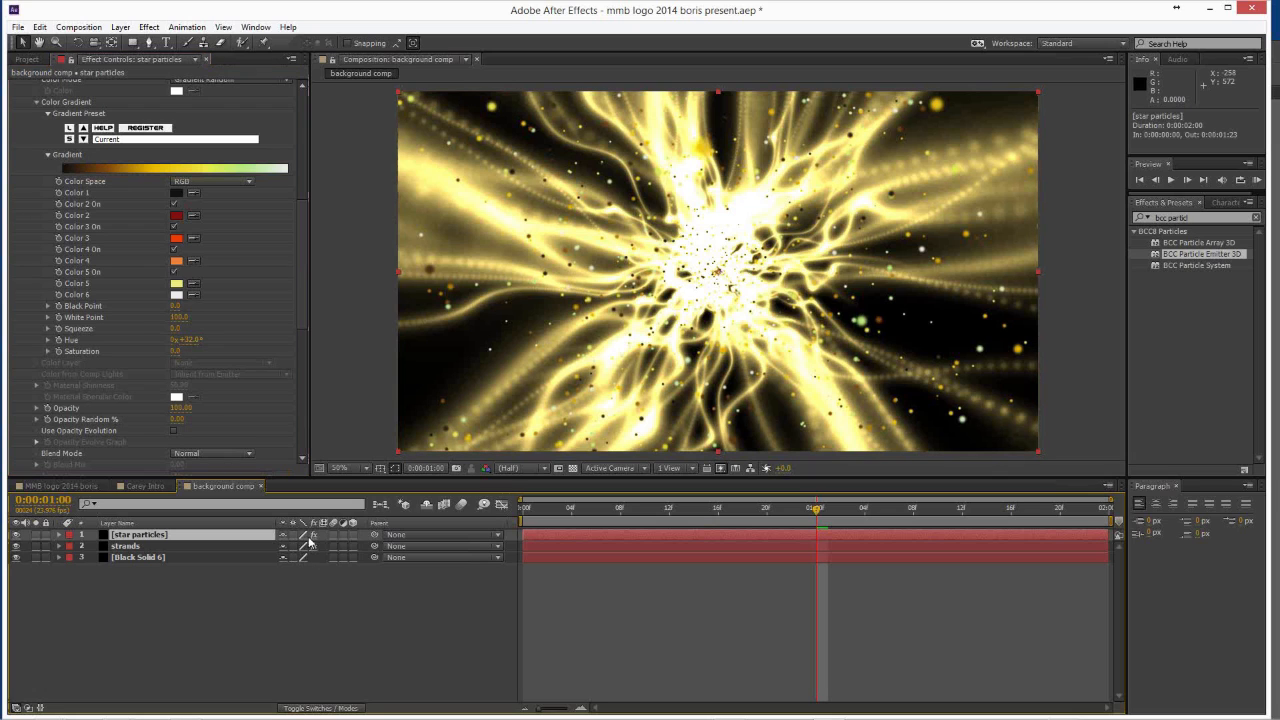
key("F4")
left_click(310, 541)
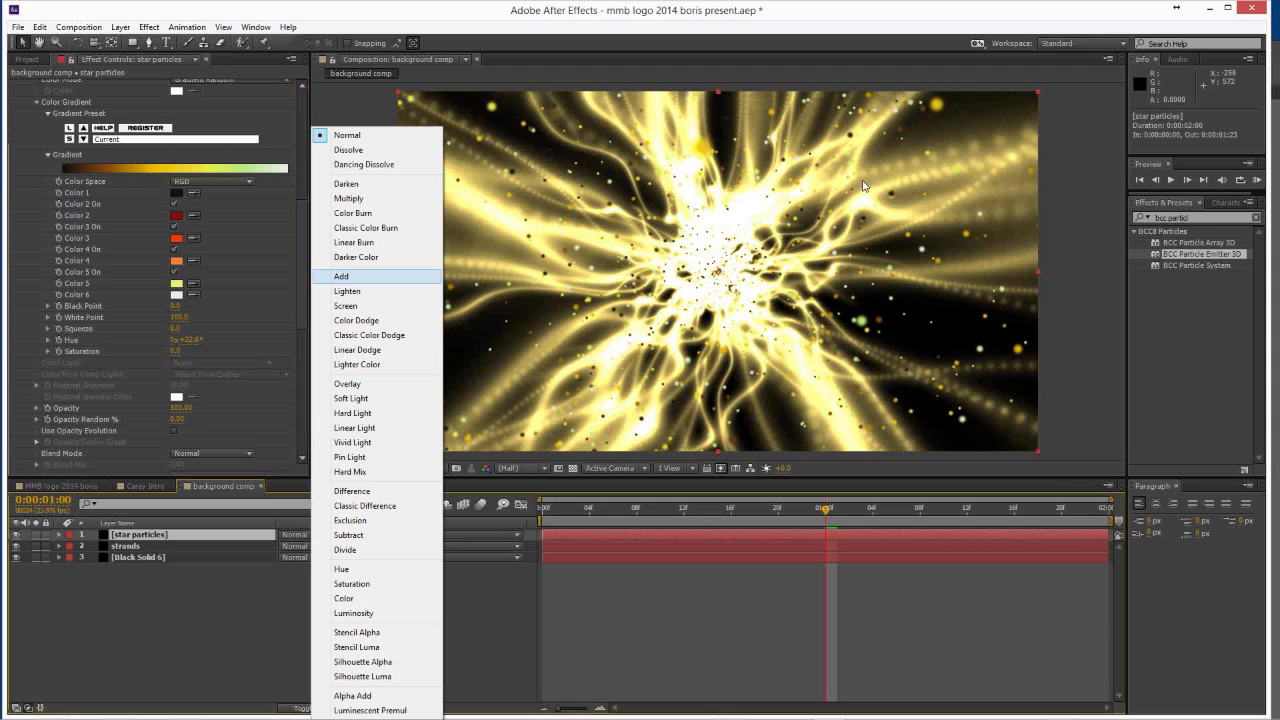
key("Return")
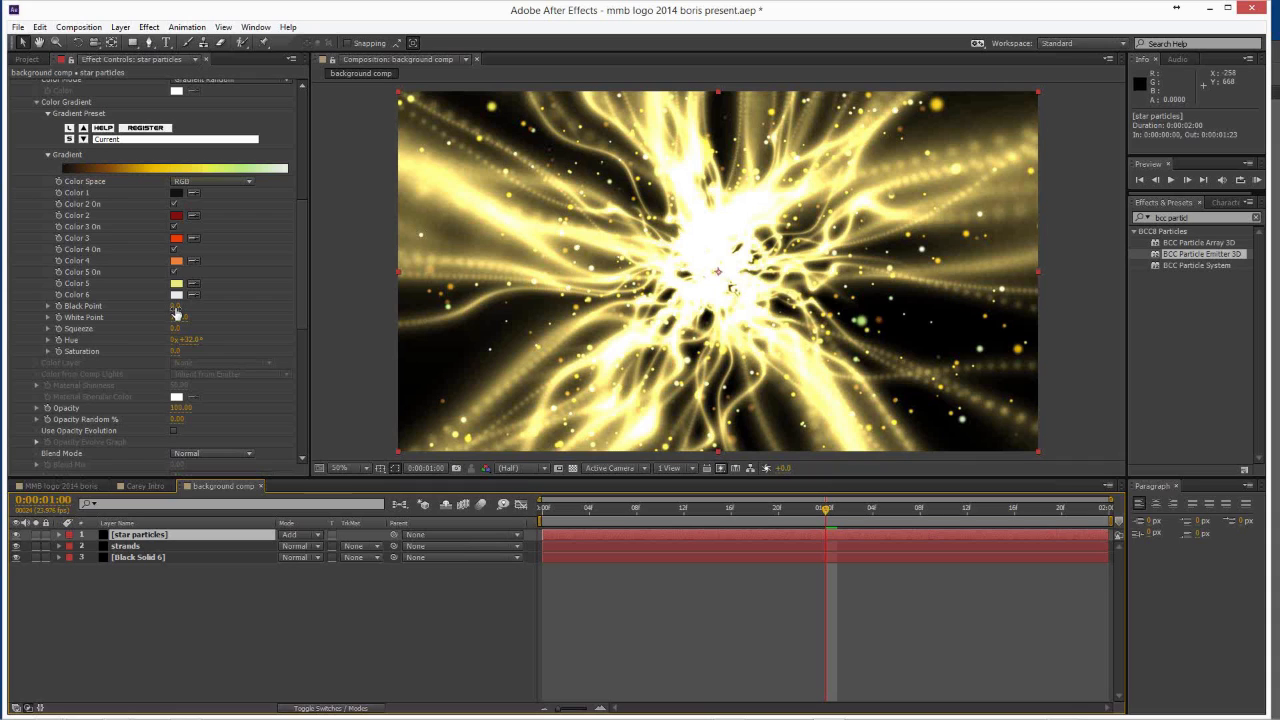
left_click_drag(165, 306, 153, 308)
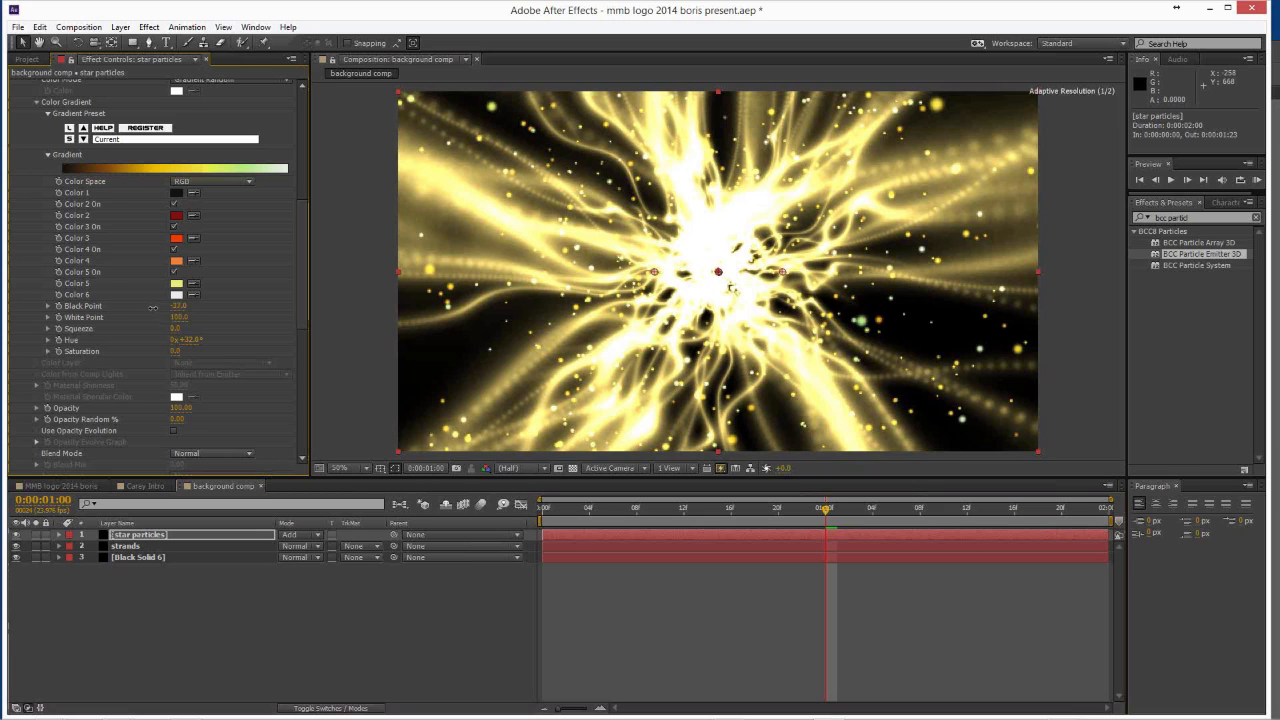
left_click_drag(152, 308, 149, 308)
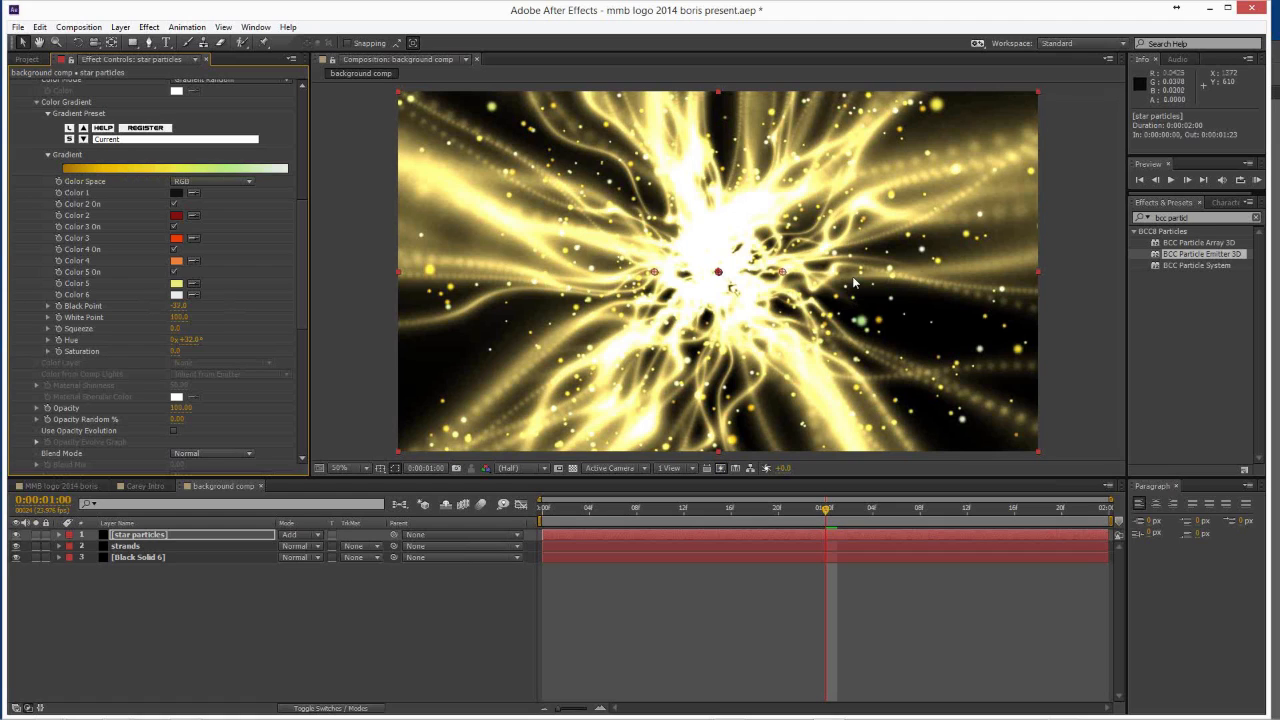
Step frame by frame from 0:00:01:00 to 0:00:01:23 to review the stars combined with the strands.
key("Page_Down")
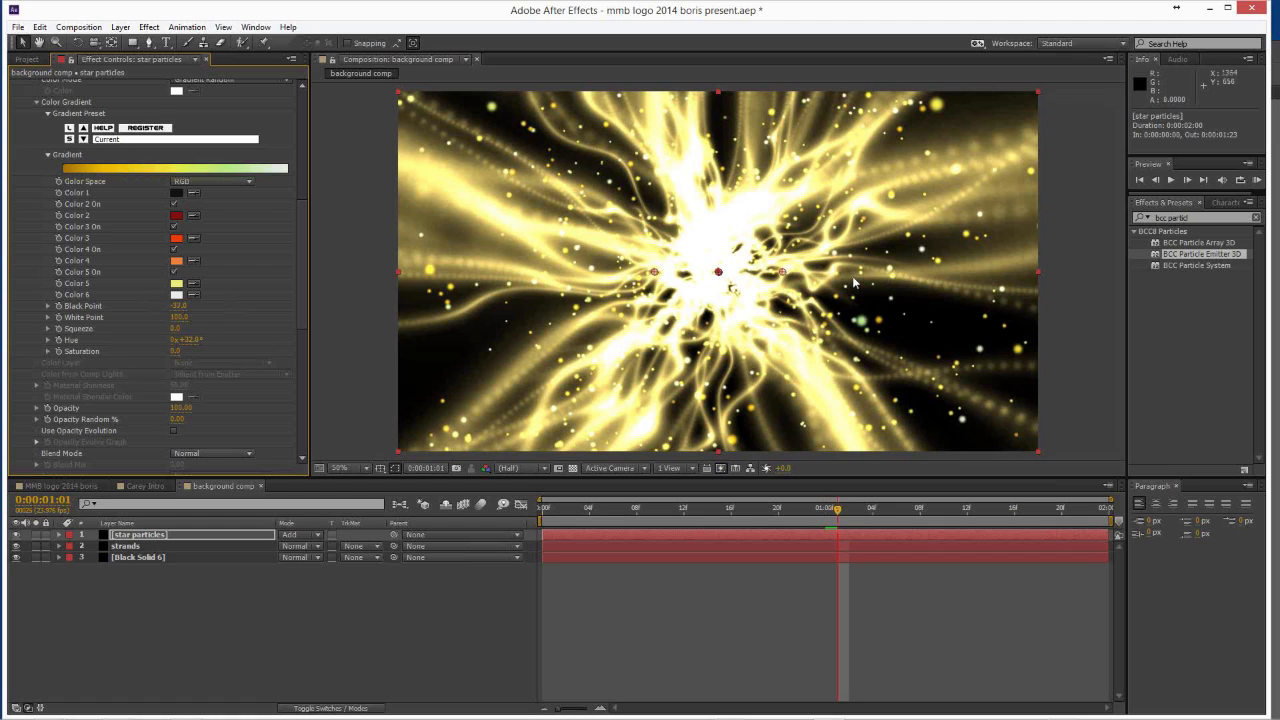
key("Page_Down")
key("Page_Down")
key("Page_Down")
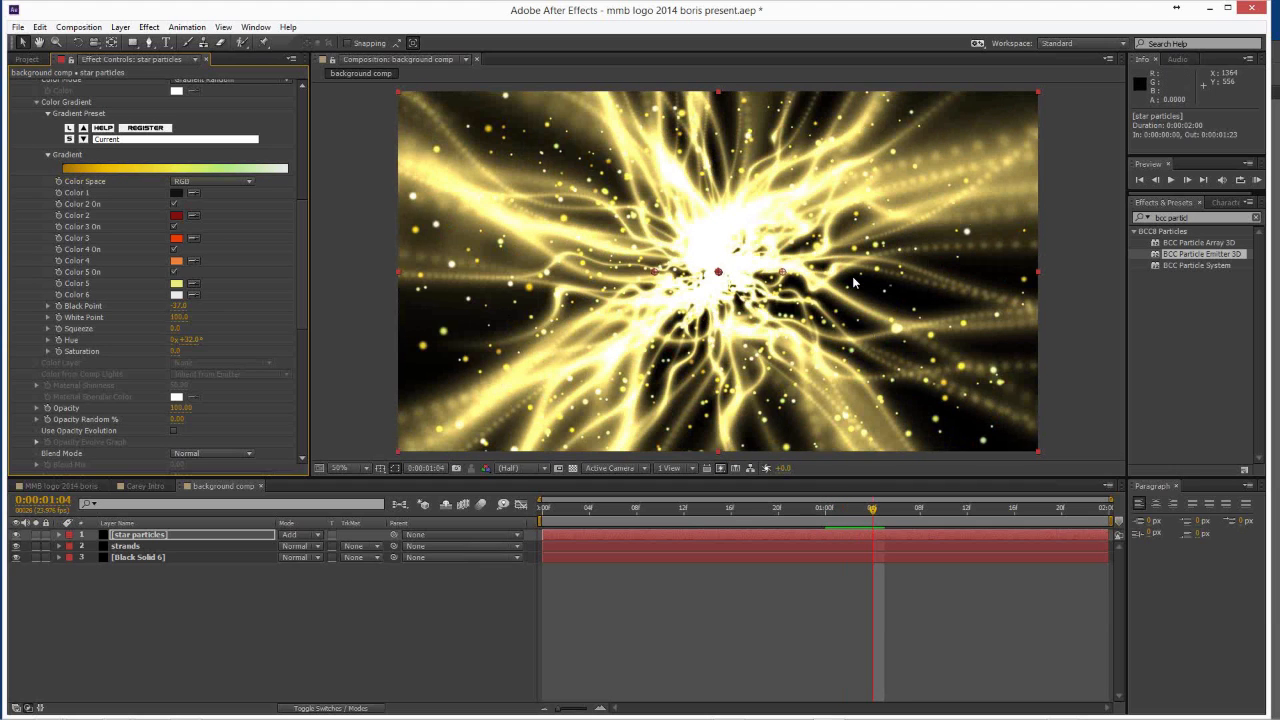
key("Page_Down")
key("Page_Down")
key("Page_Down")
key("Page_Down")
key("Page_Down")
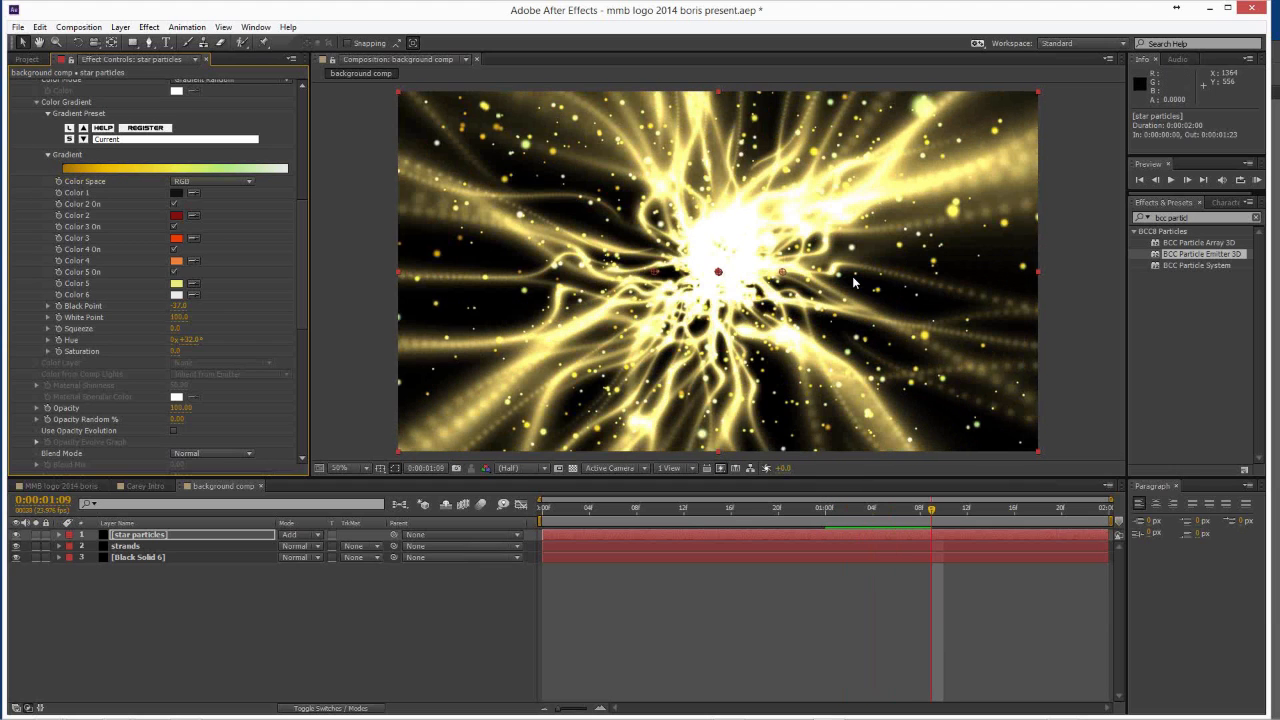
key("Page_Down")
key("Page_Down")
key("Page_Down")
key("Page_Down")
key("Page_Down")
key("Page_Down")
key("Page_Down")
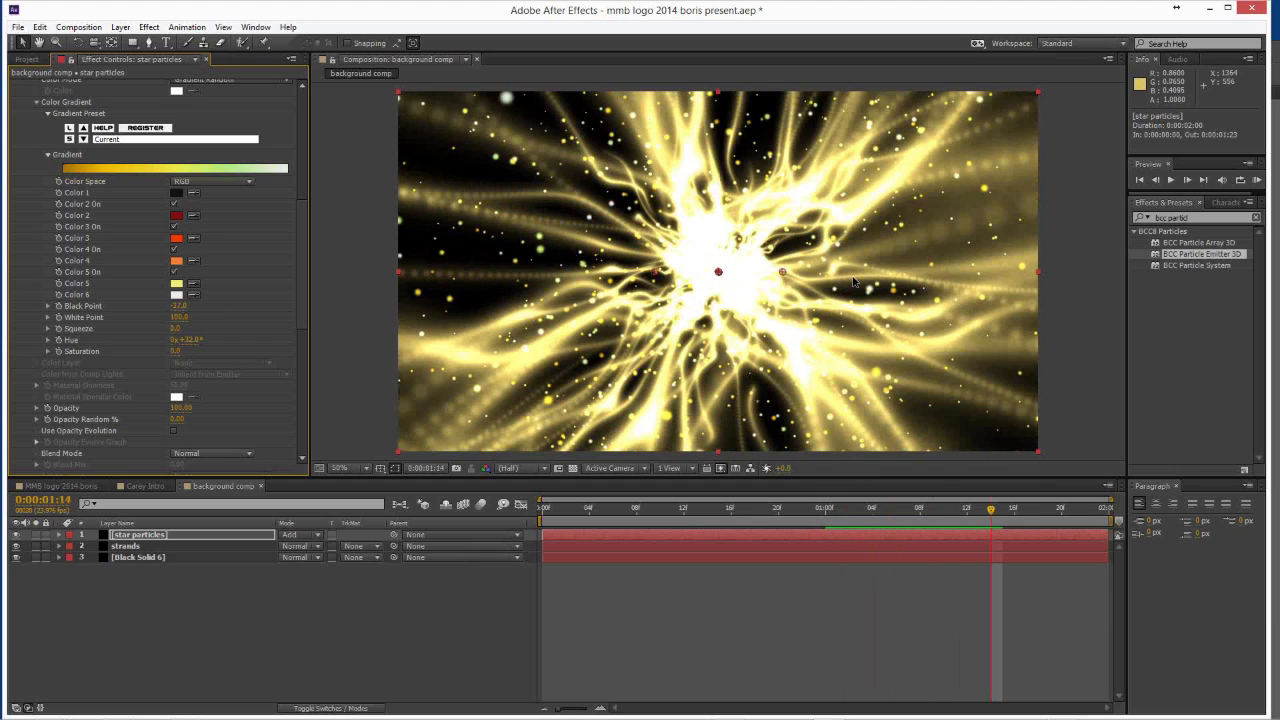
key("Page_Down")
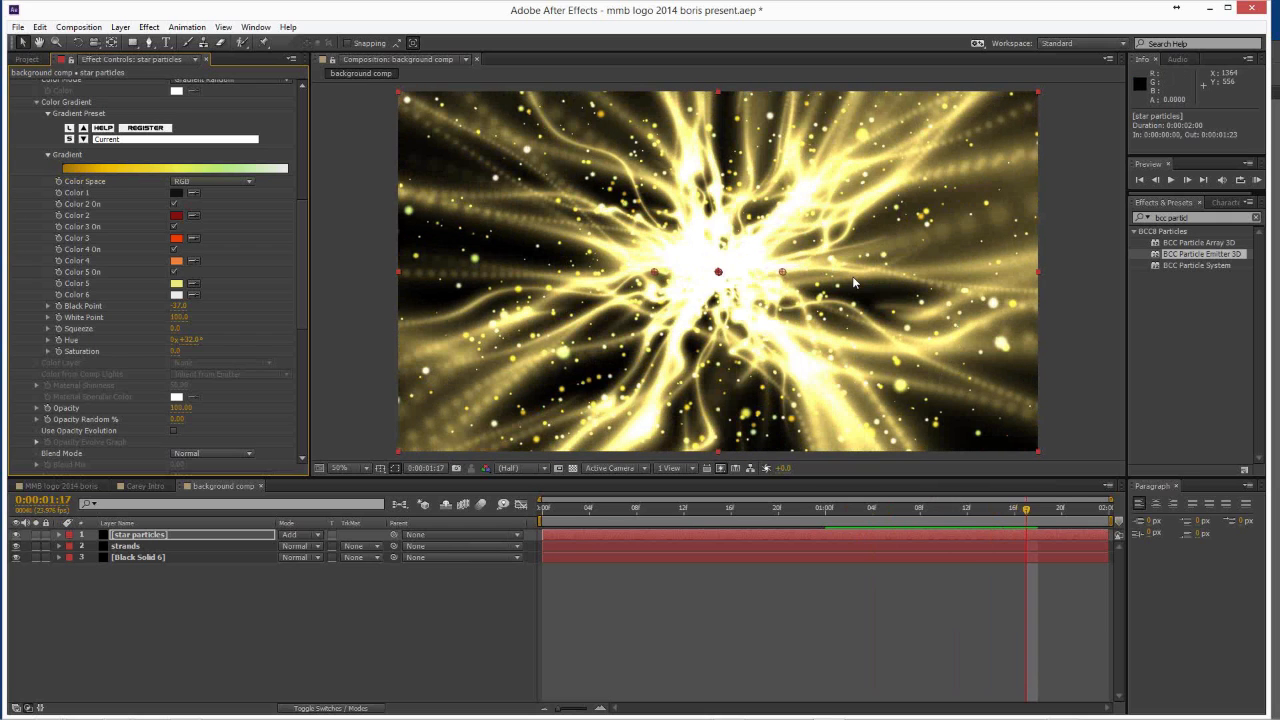
key("Page_Down")
key("Page_Down")
key("Page_Down")
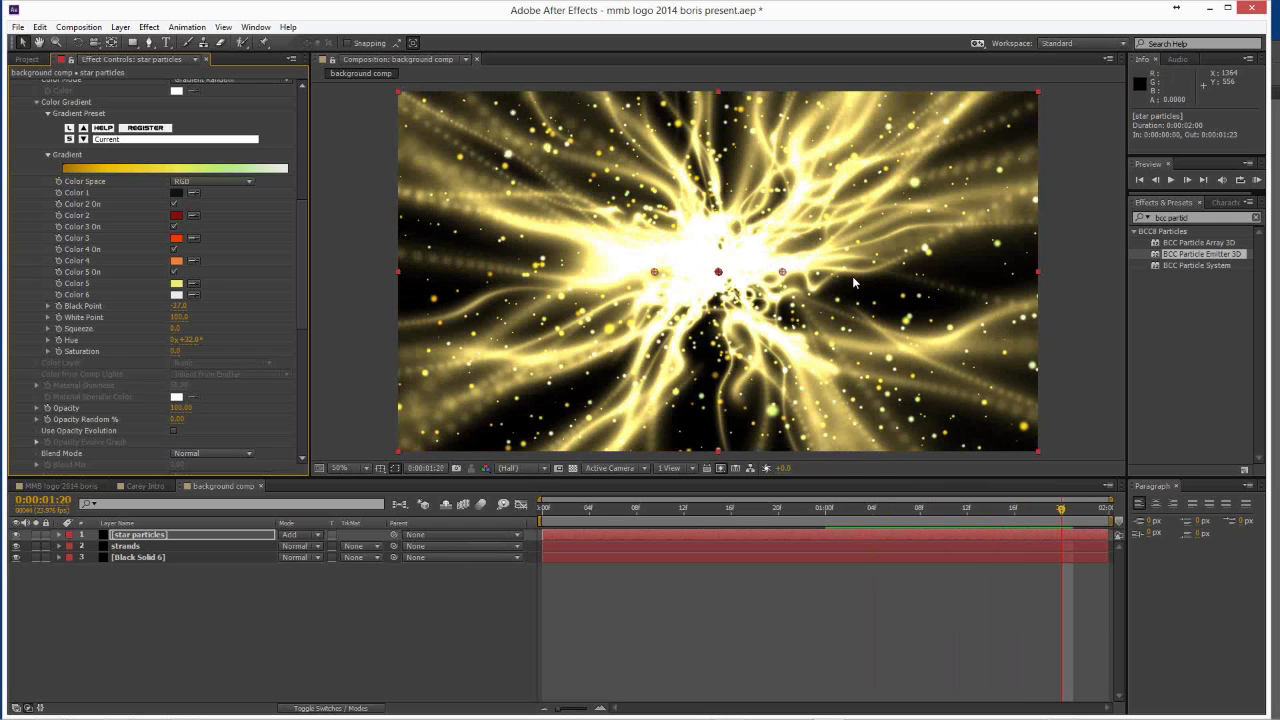
key("Page_Down")
key("Page_Down")
key("Page_Down")
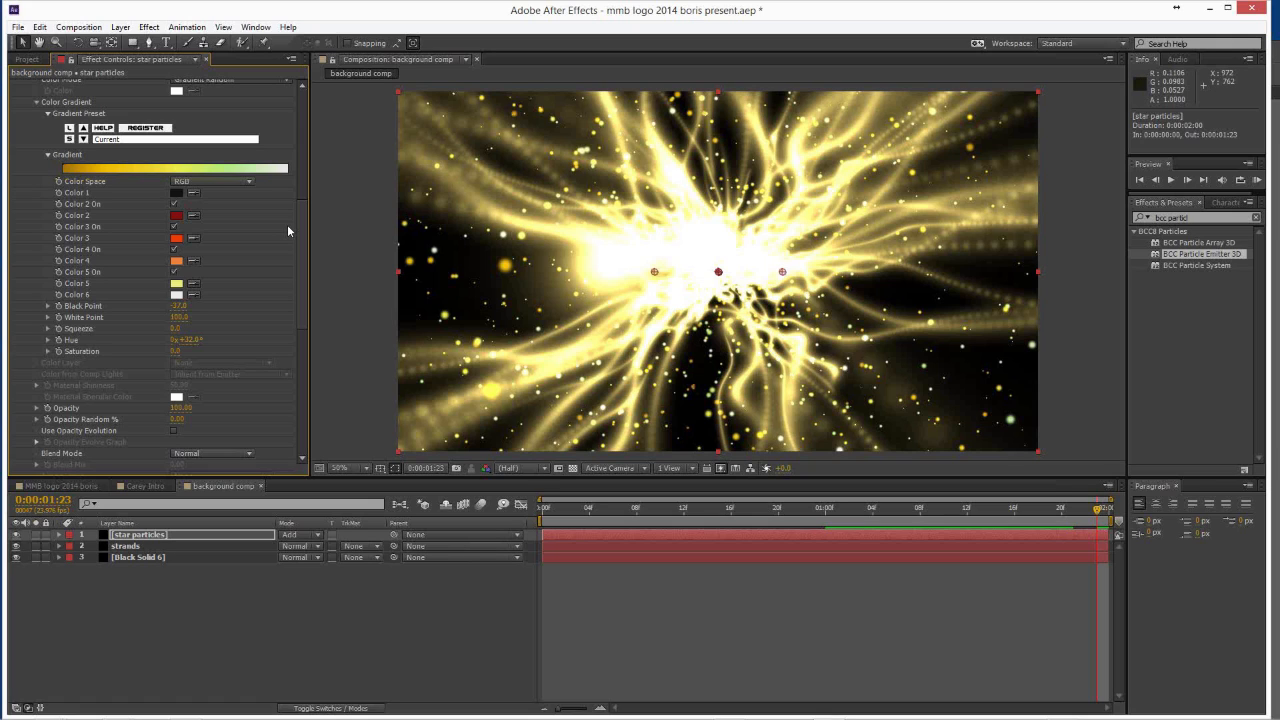
Create a solid named "mmb logo particles", apply BCC Particle Emitter 3D to it and briefly solo the layer to check its particles.
left_click(222, 625)
scroll(224, 230, "up", 5)
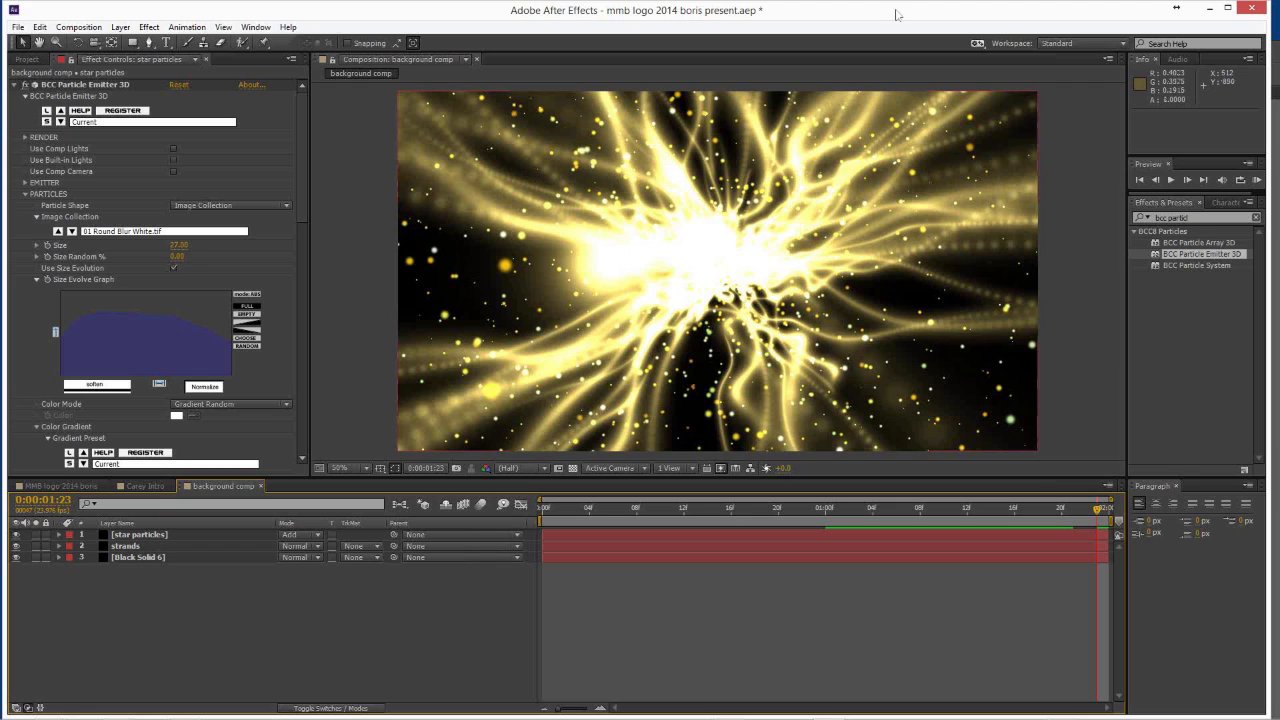
key("ctrl+y")
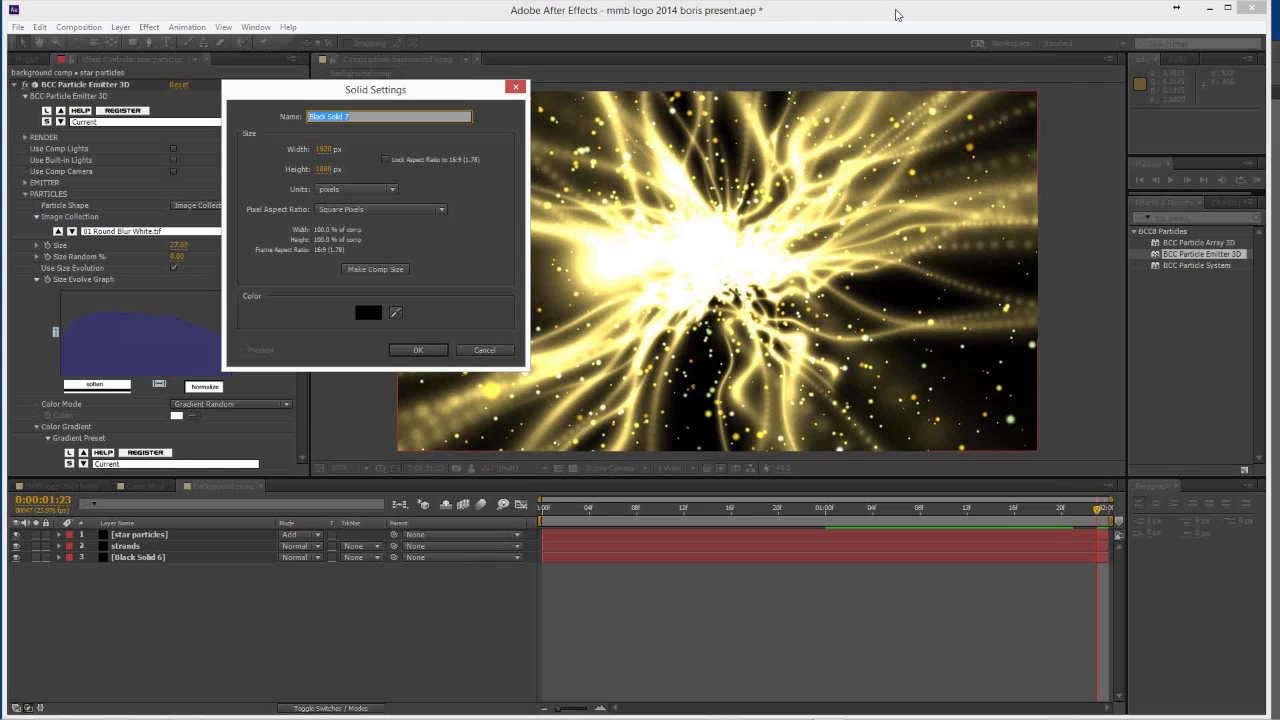
type("mmb logo particles")
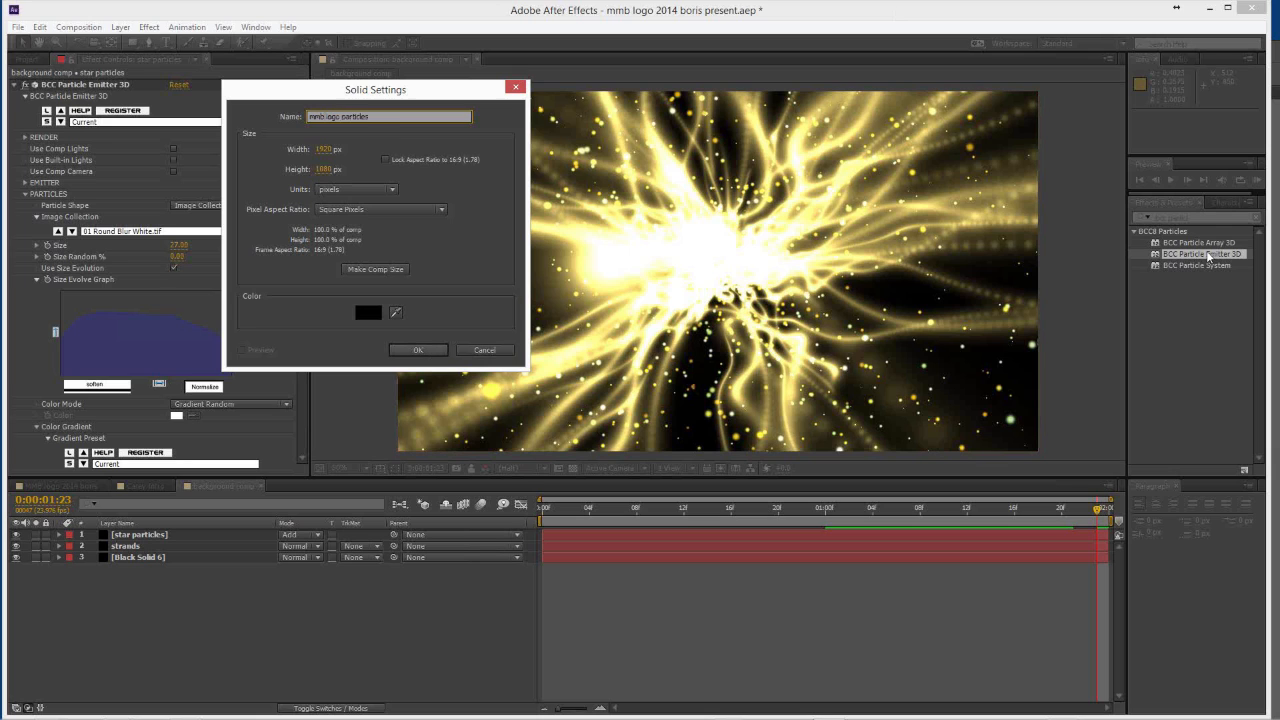
key("Return")
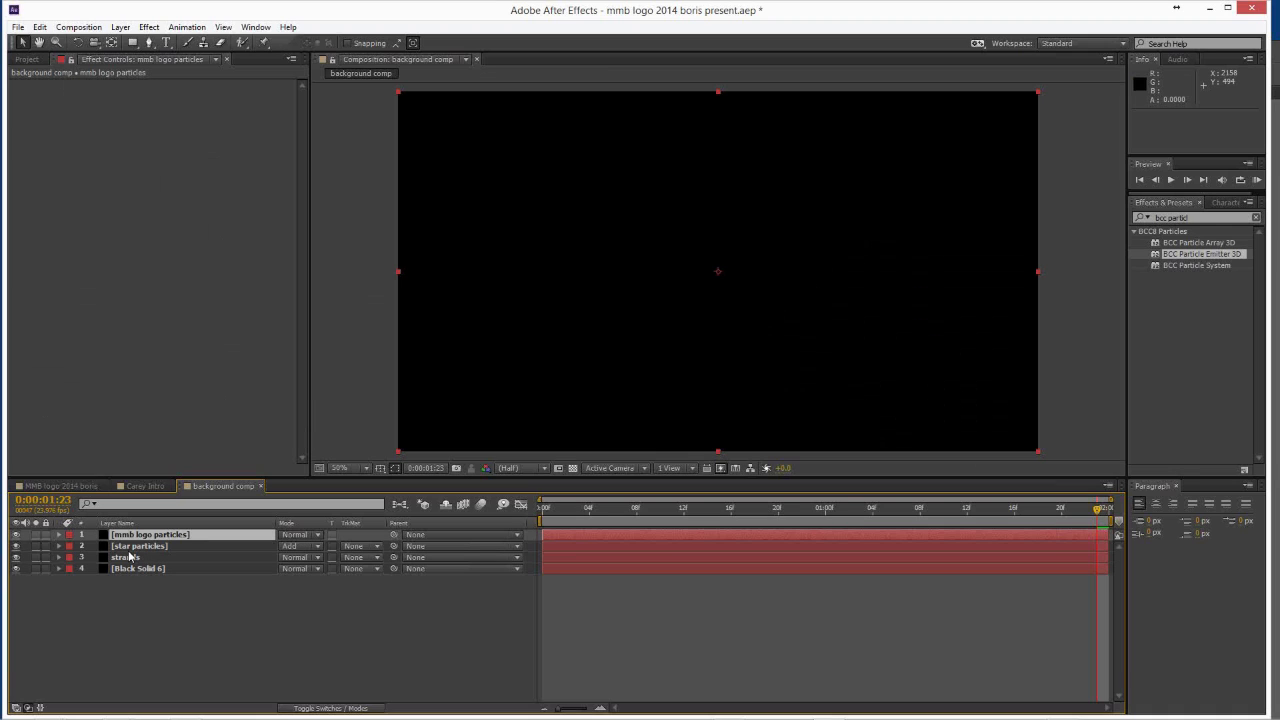
left_click_drag(140, 546, 147, 540)
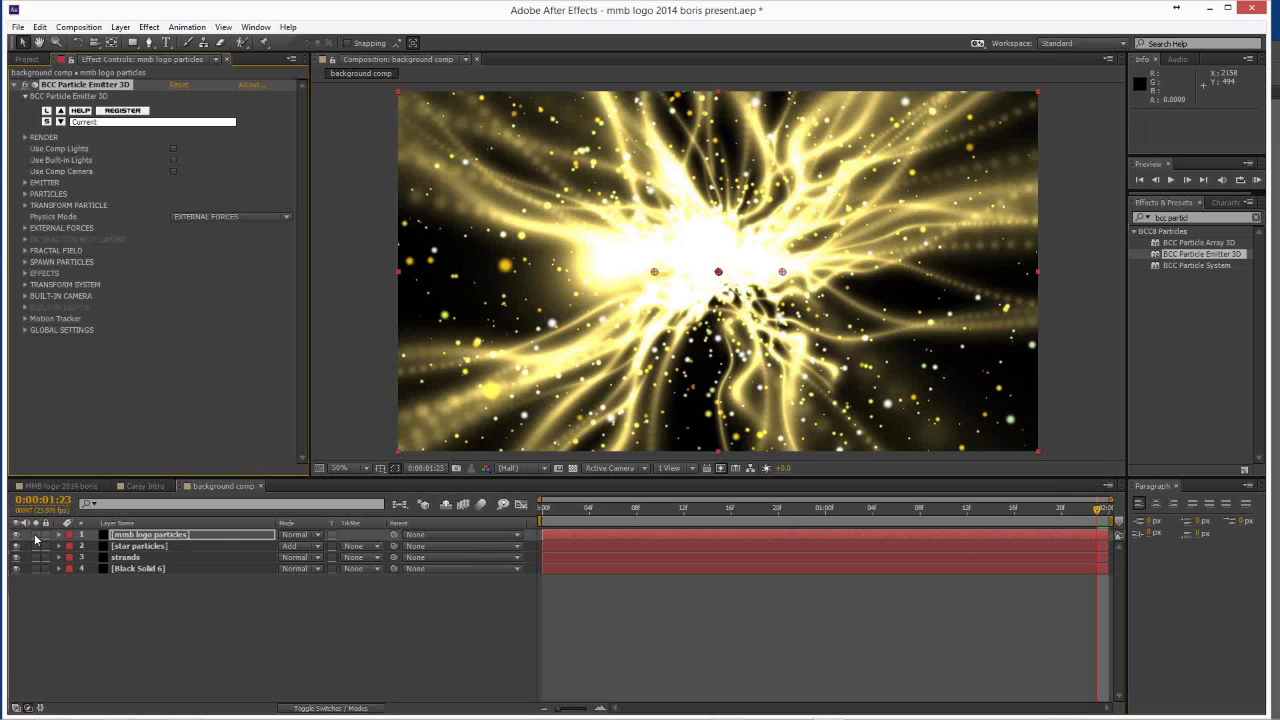
left_click(36, 535)
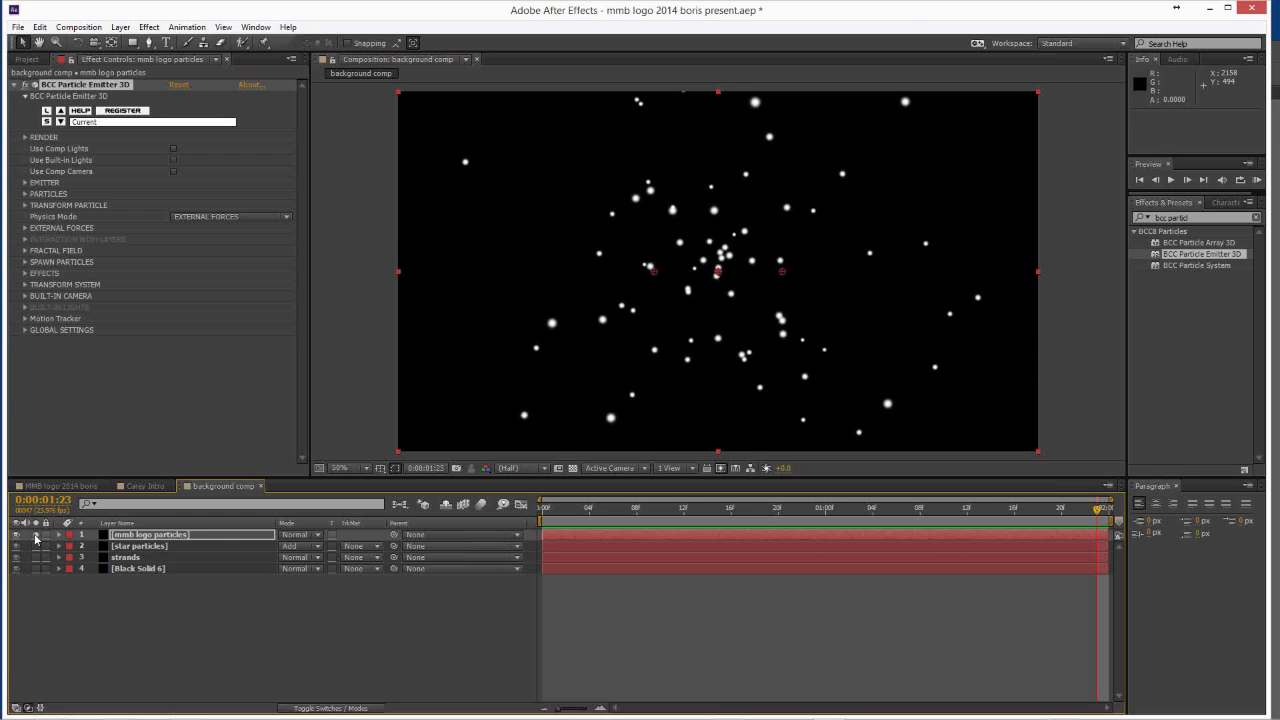
left_click(36, 535)
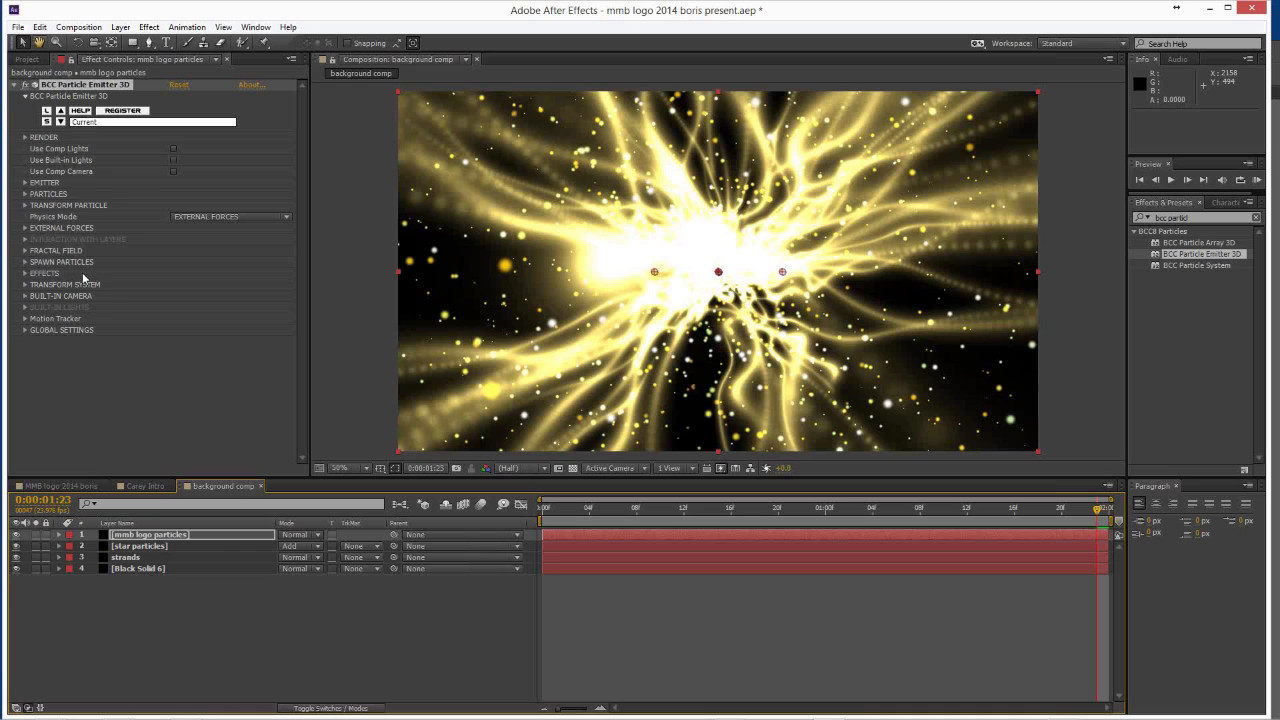
Inspect Layer 1/MMB logo bug.ai in the project's Sources folder and return to the mmb logo particles effect settings.
key("ctrl+0")
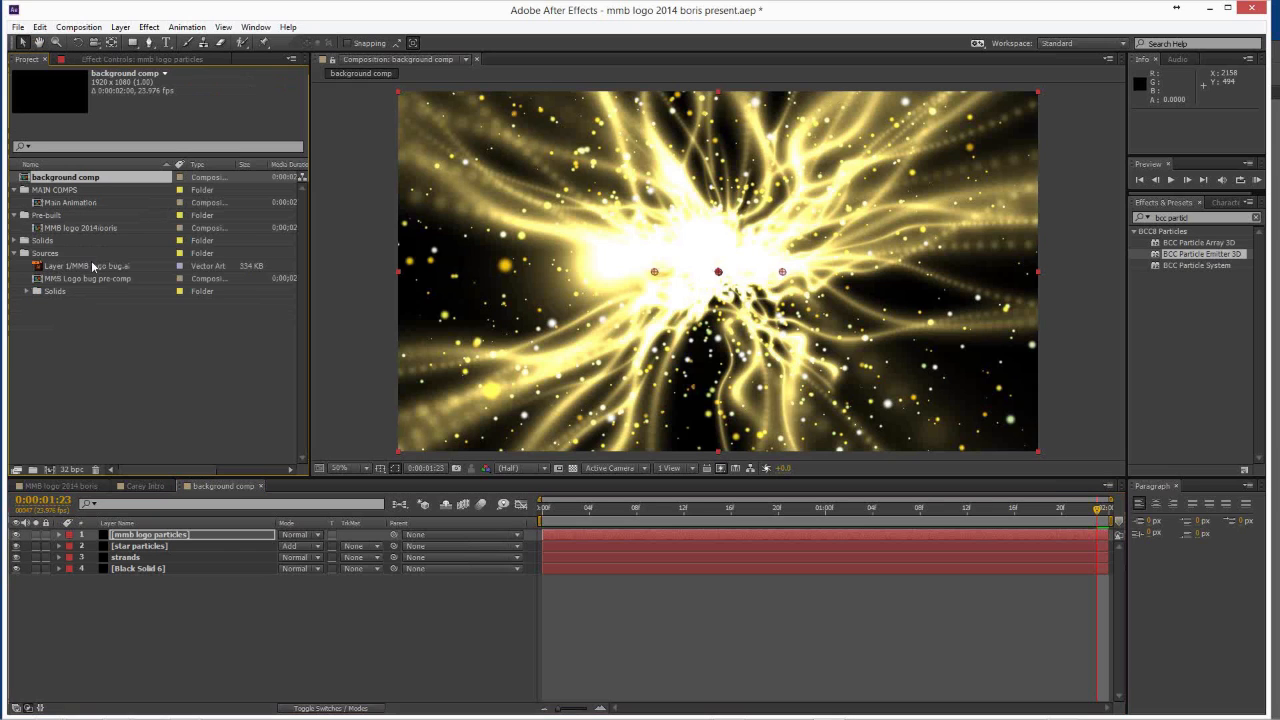
left_click(93, 266)
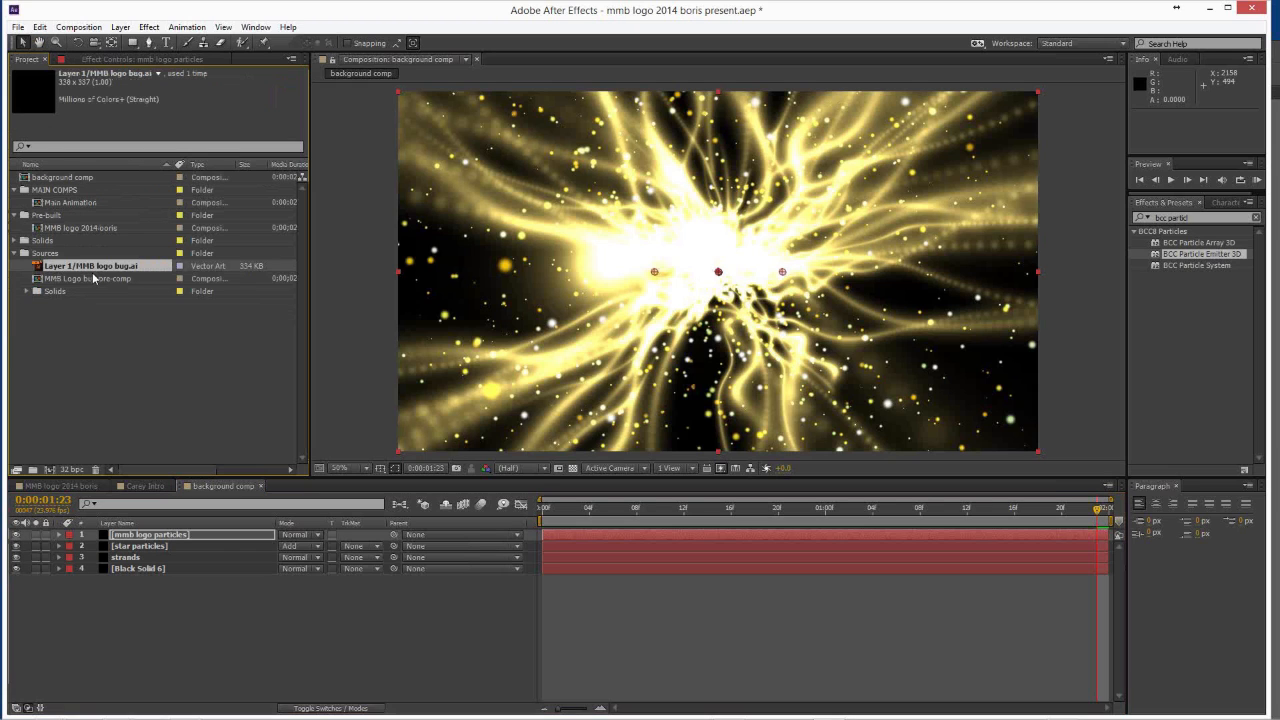
left_click(100, 268)
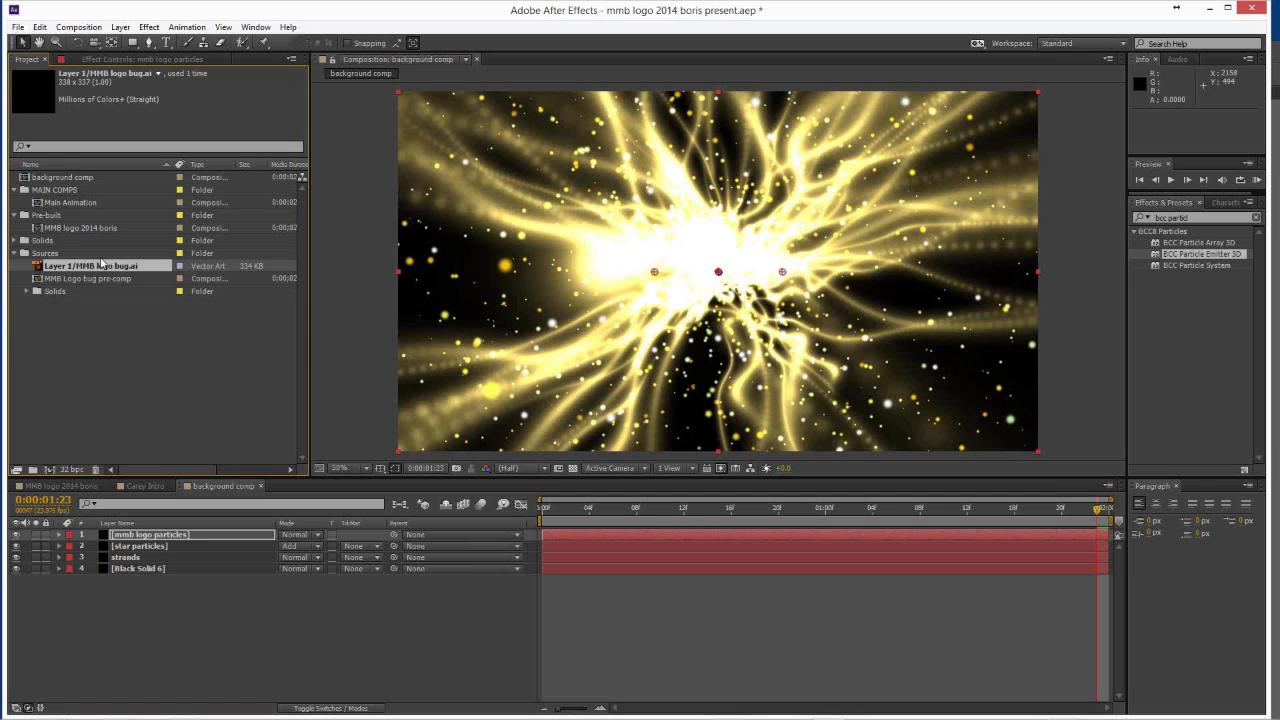
left_click(112, 62)
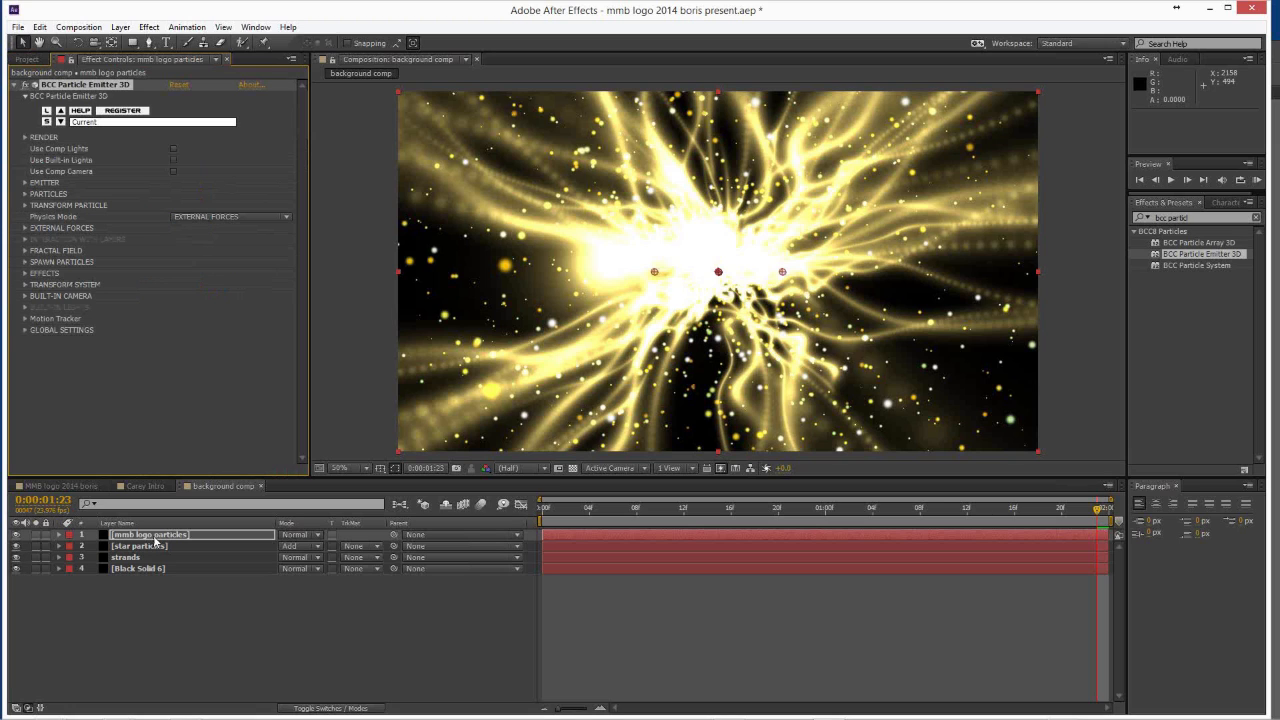
Review the Particle Shape options in the mmb logo particles layer's emitter effect without changing the shape.
key("e")
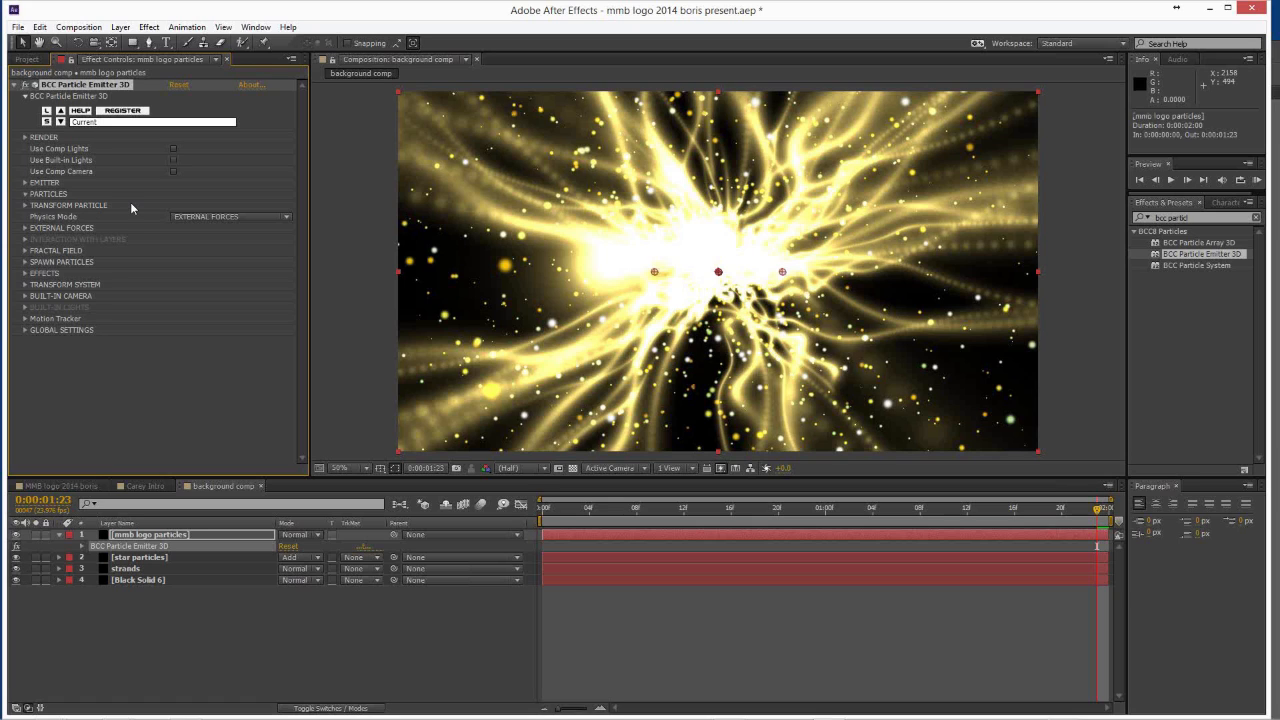
left_click(25, 193)
scroll(90, 103, "down", 2)
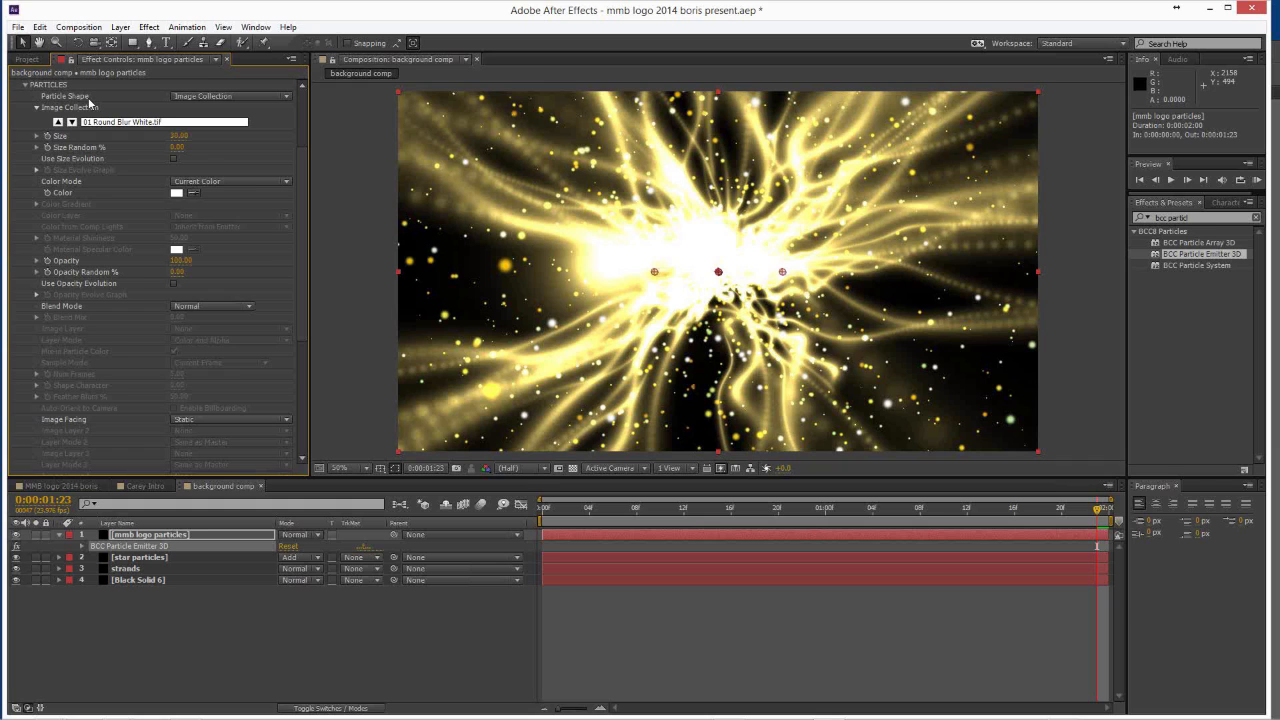
left_click(254, 93)
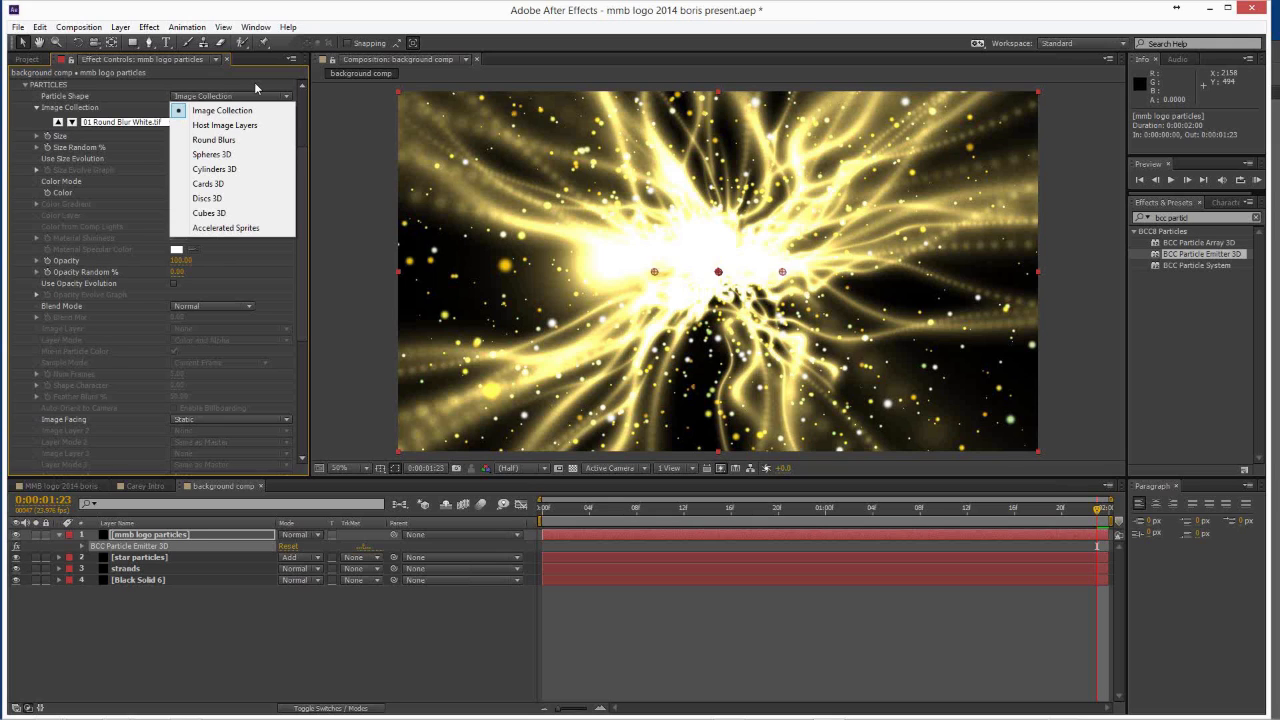
left_click(66, 78)
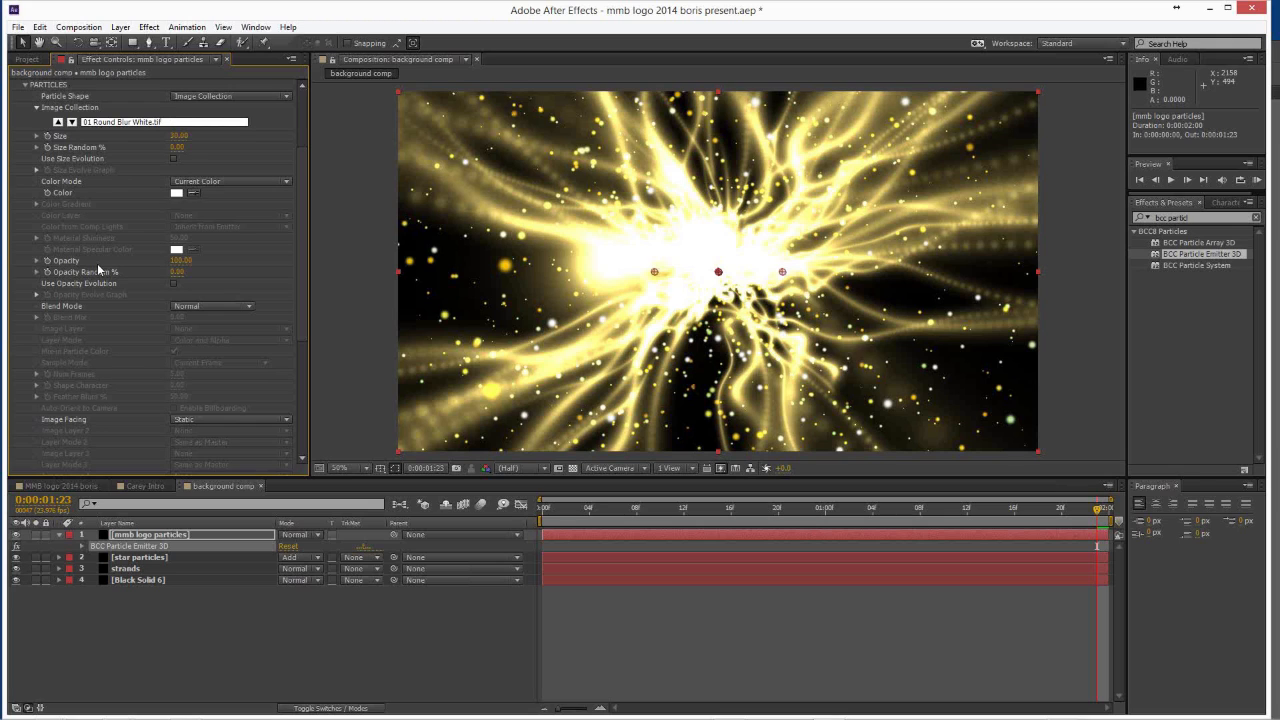
Add Layer 1/MMB logo bug.ai to the background comp, place it beneath Black Solid 6 and hide it.
key("ctrl+0")
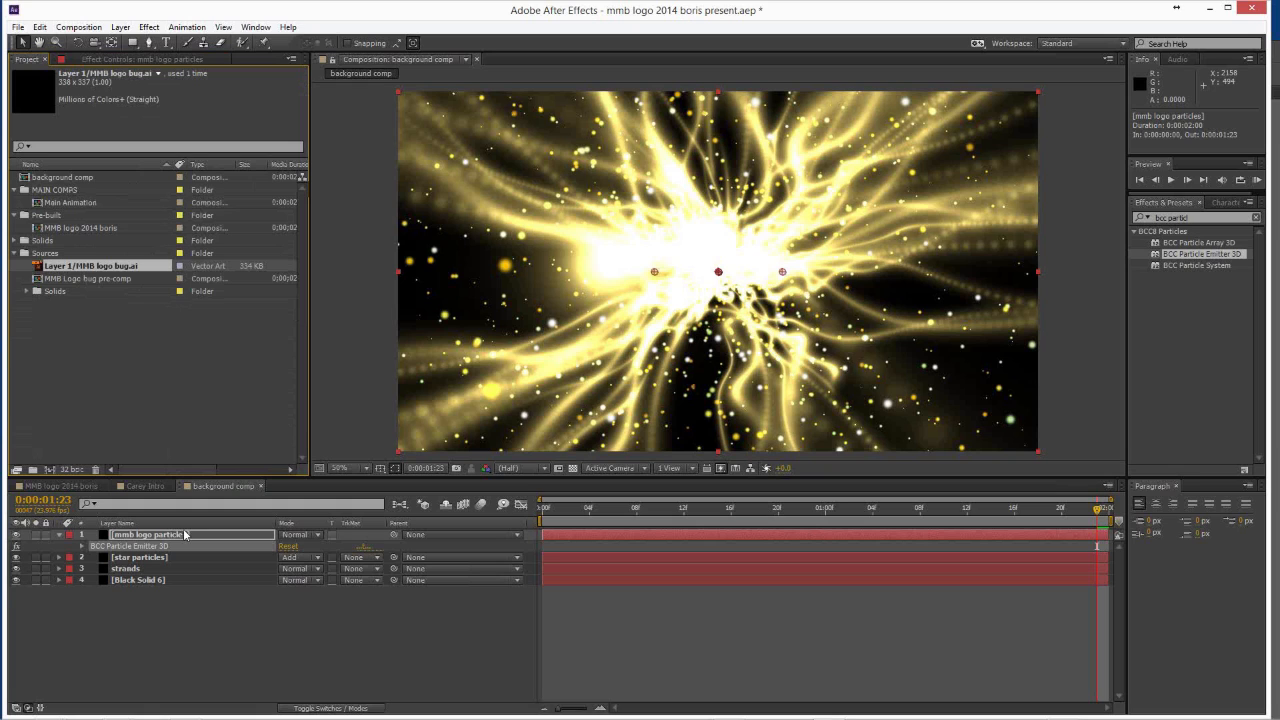
left_click_drag(184, 534, 185, 535)
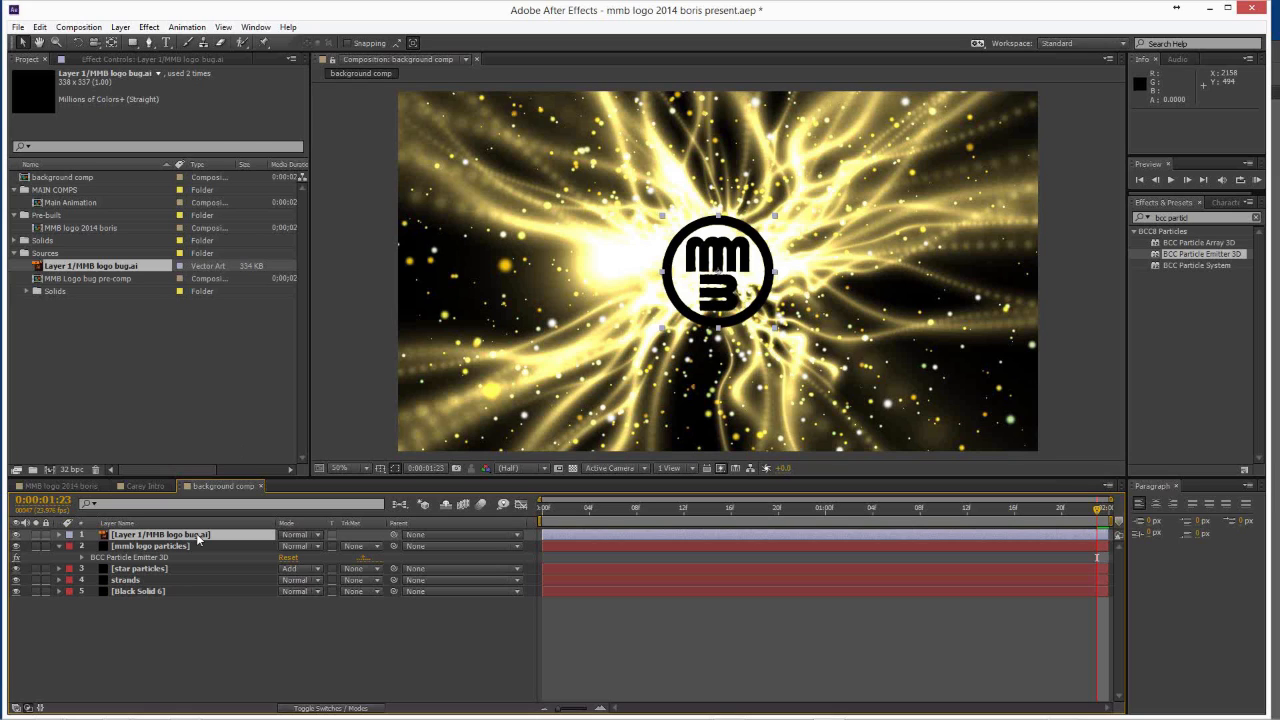
left_click_drag(186, 577, 25, 600)
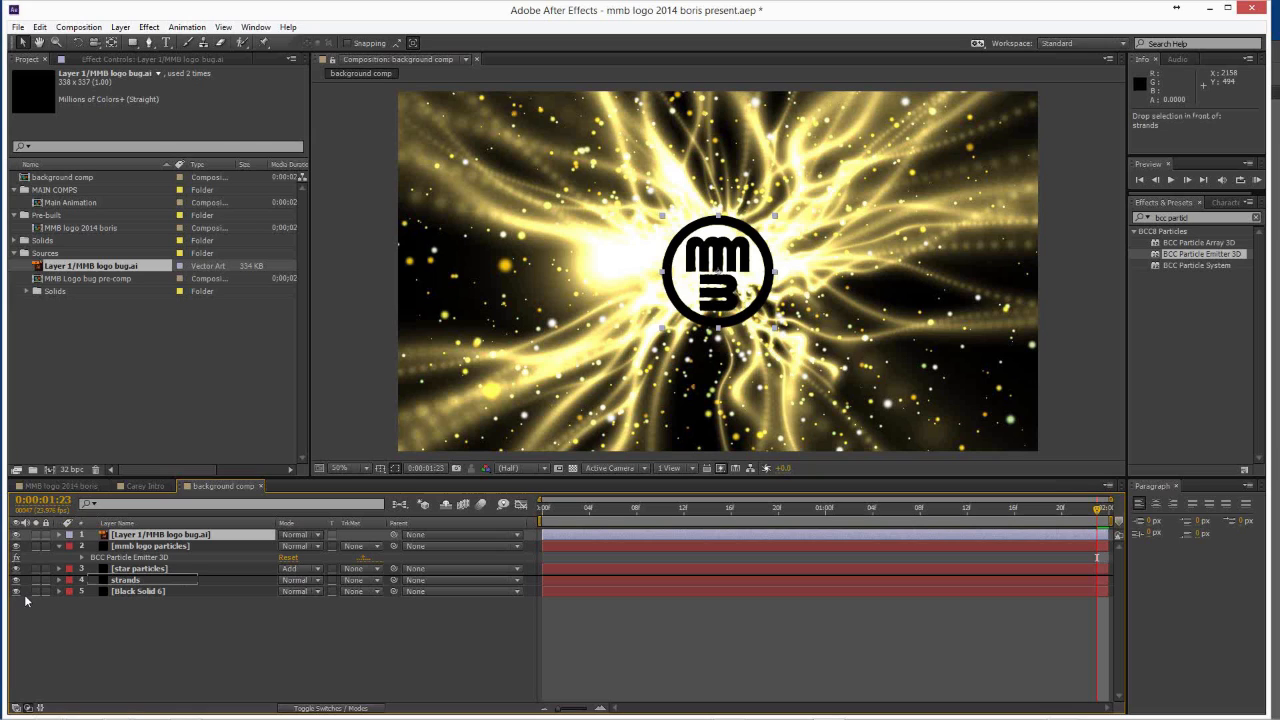
left_click_drag(25, 600, 155, 633)
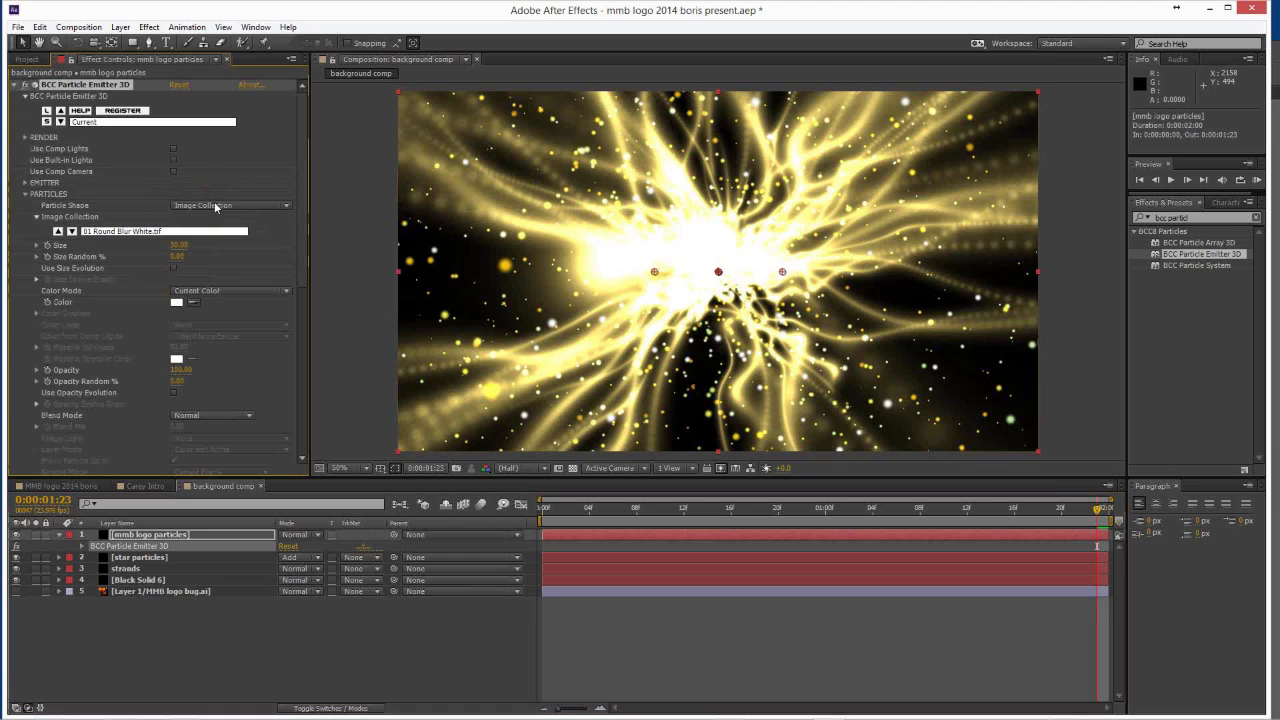
Set the mmb logo particles' Particle Shape to Host Image Layers with Layer 1/MMB logo bug.ai as the Image Layer.
left_click(224, 205)
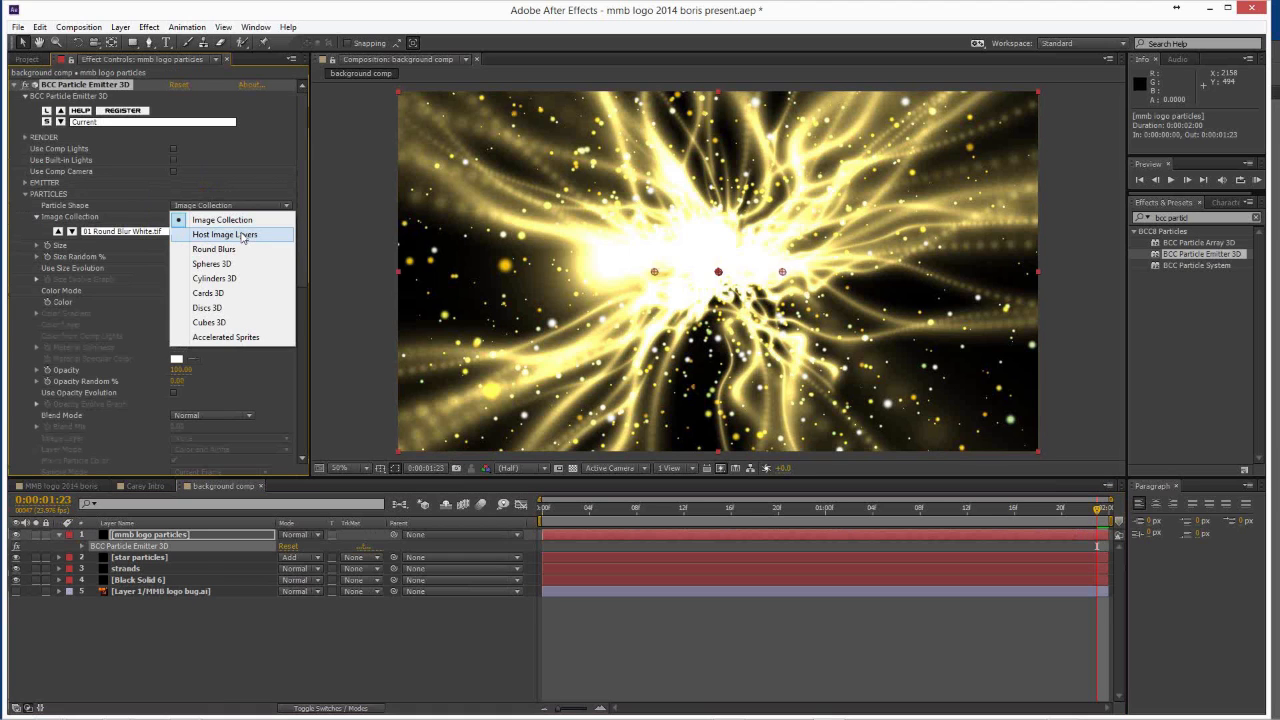
left_click(243, 235)
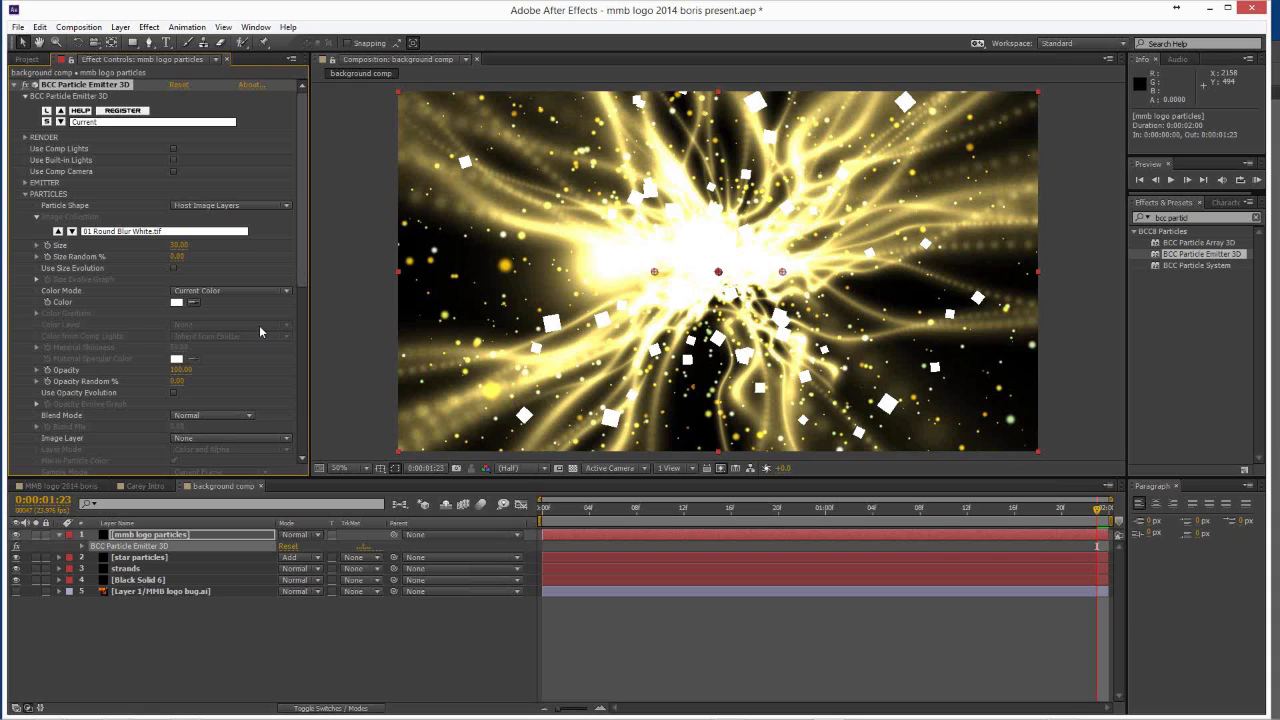
scroll(207, 321, "down", 3)
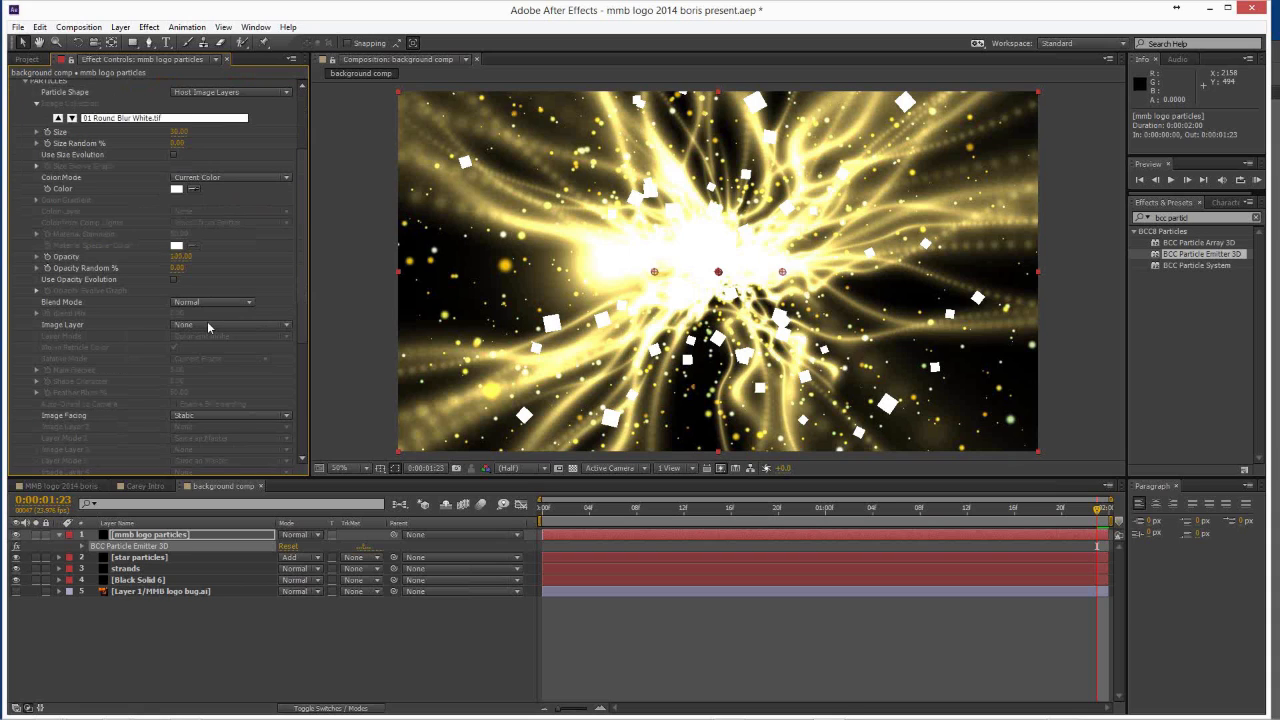
left_click(207, 322)
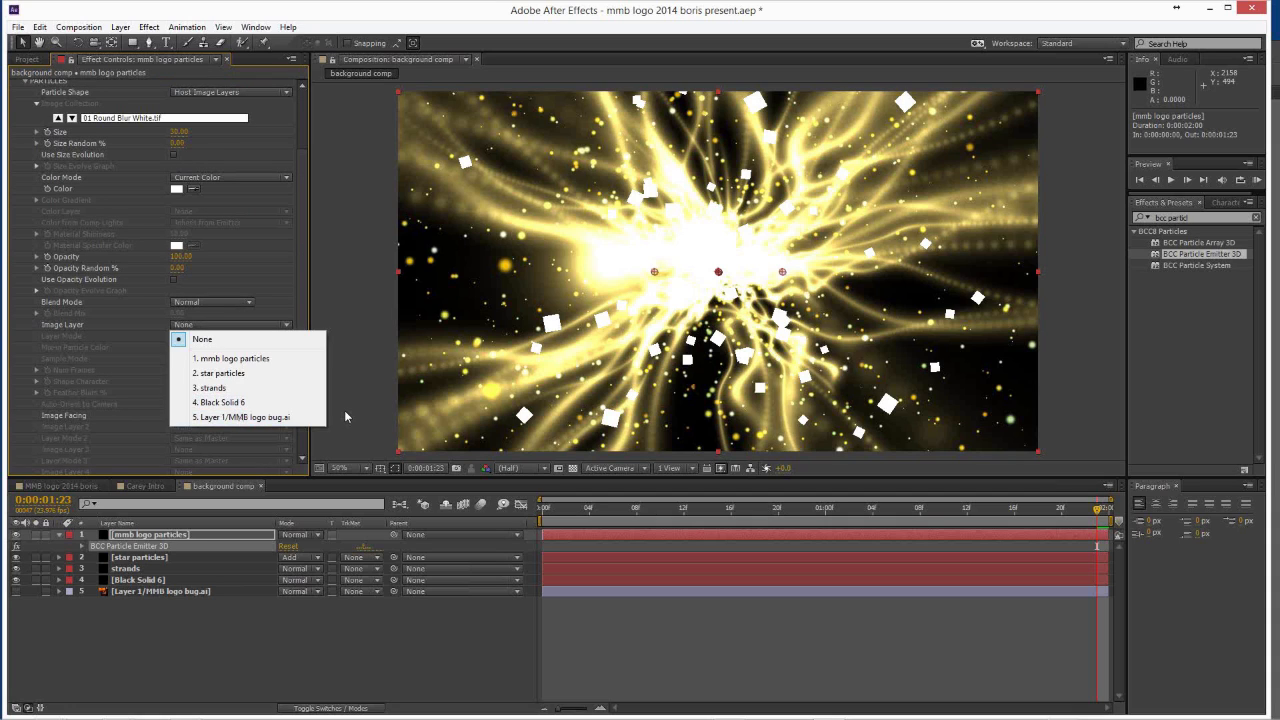
key("Return")
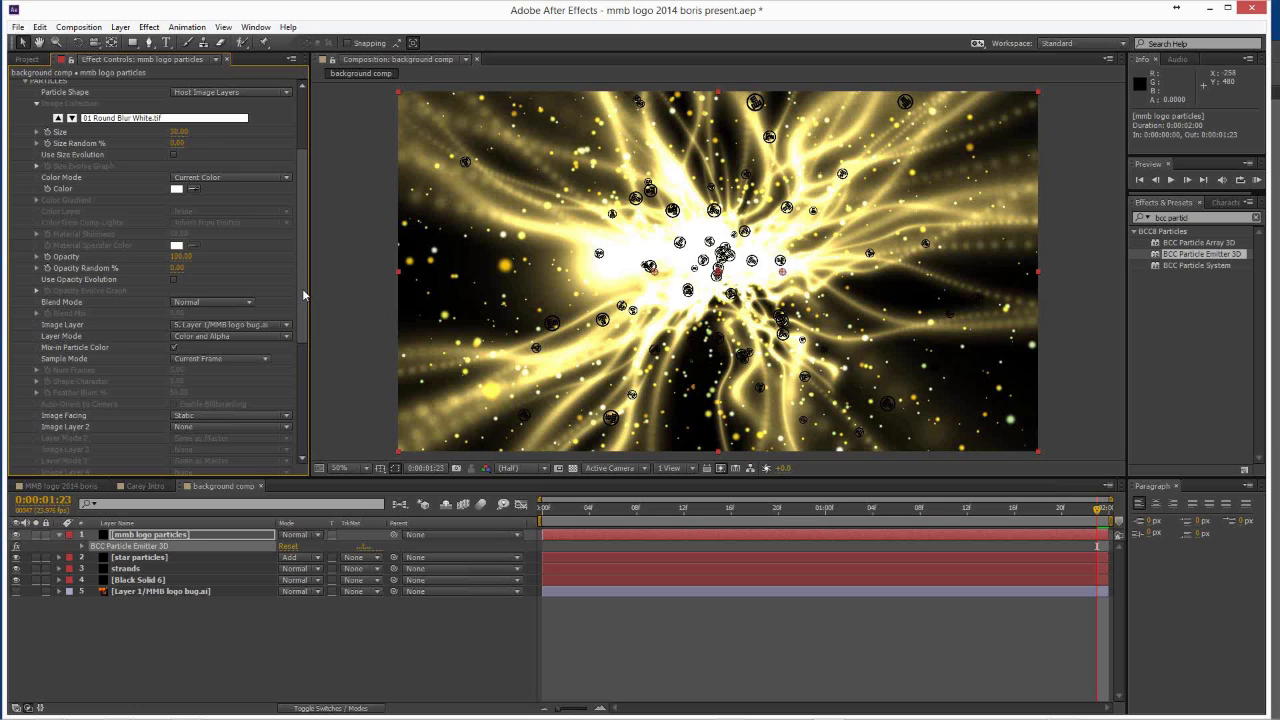
Increase the logo particles' Size to 80.
left_click_drag(302, 227, 302, 120)
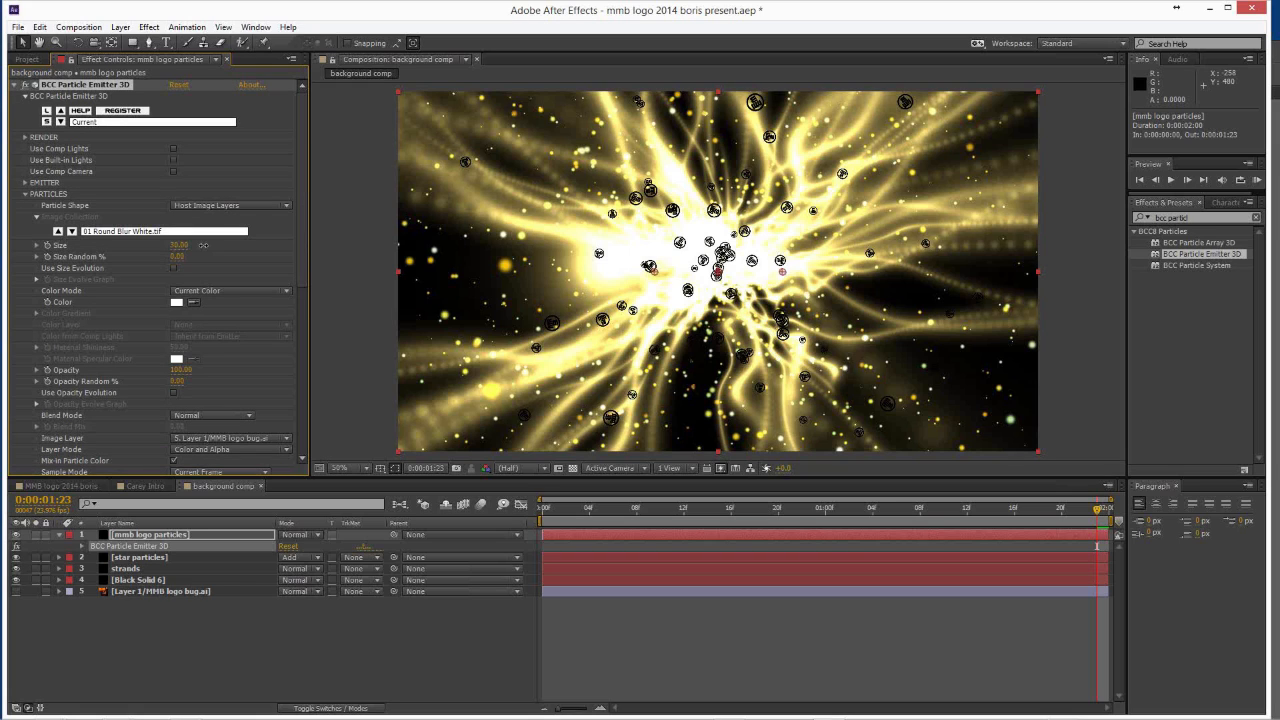
left_click_drag(203, 244, 237, 392)
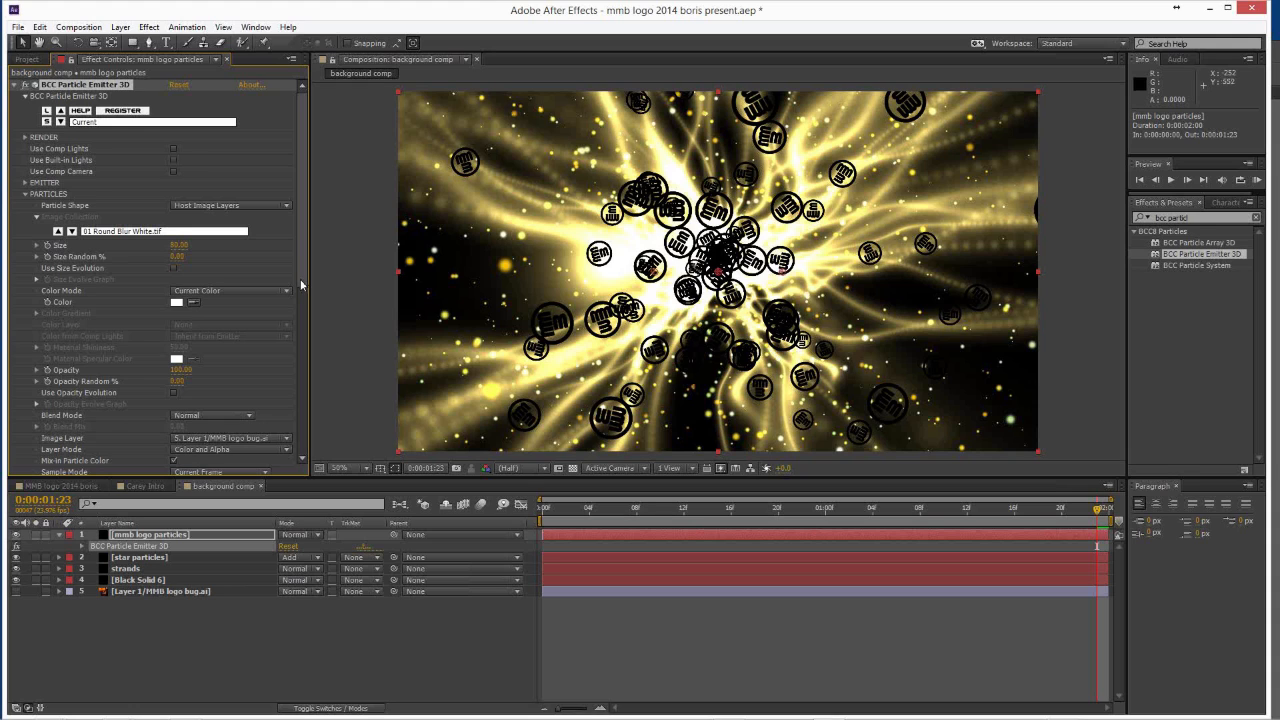
scroll(300, 286, "down", 1)
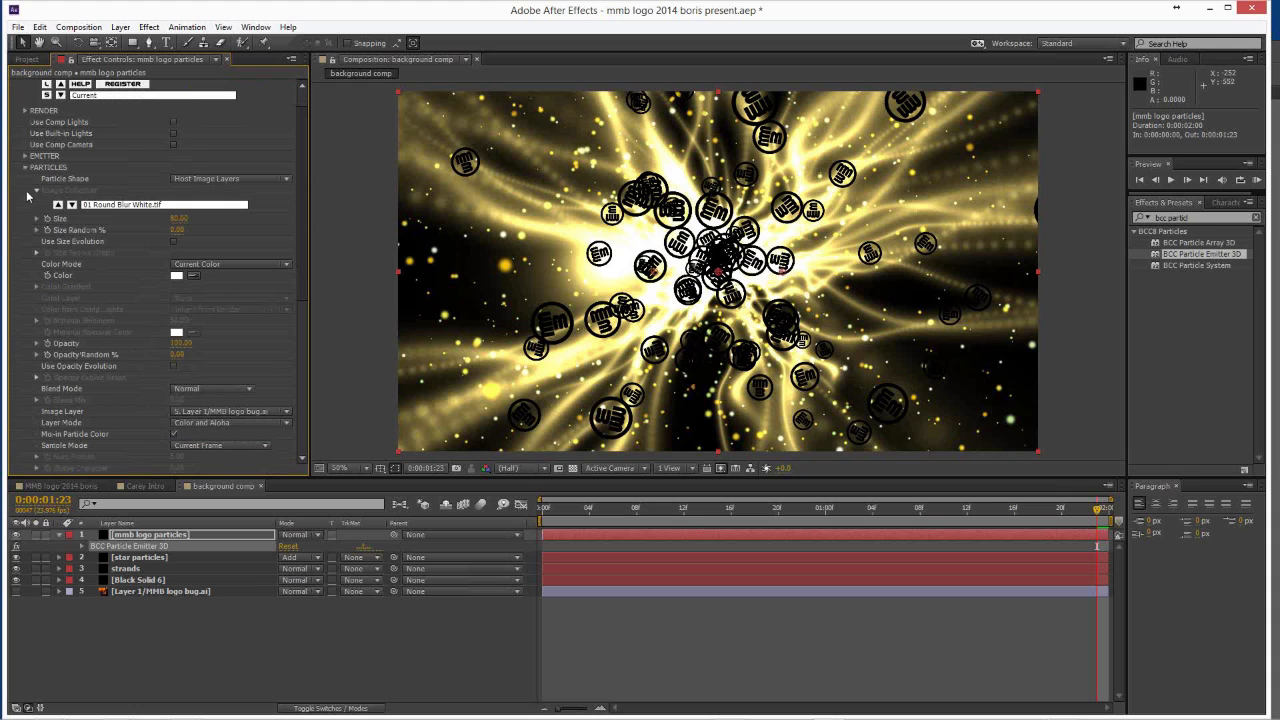
scroll(28, 196, "up", 1)
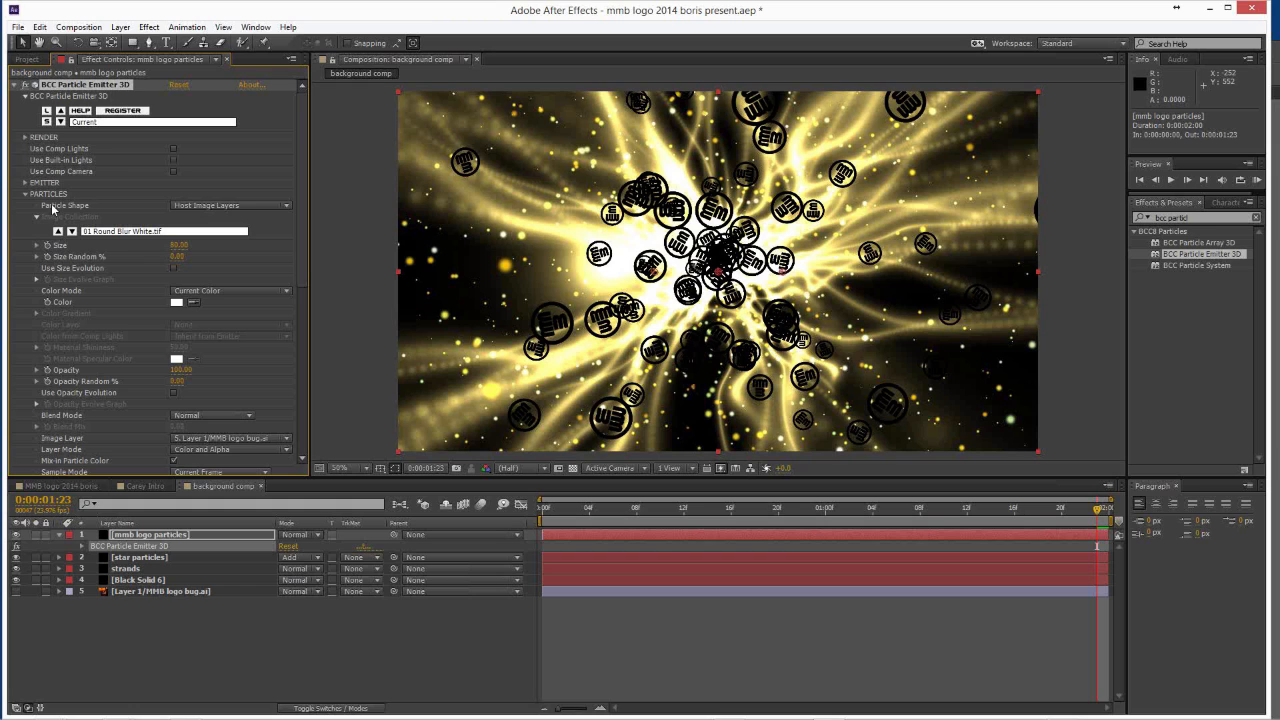
Set the logo particles' Randomize Orientation to 0 so that all logos stand upright.
left_click(25, 194)
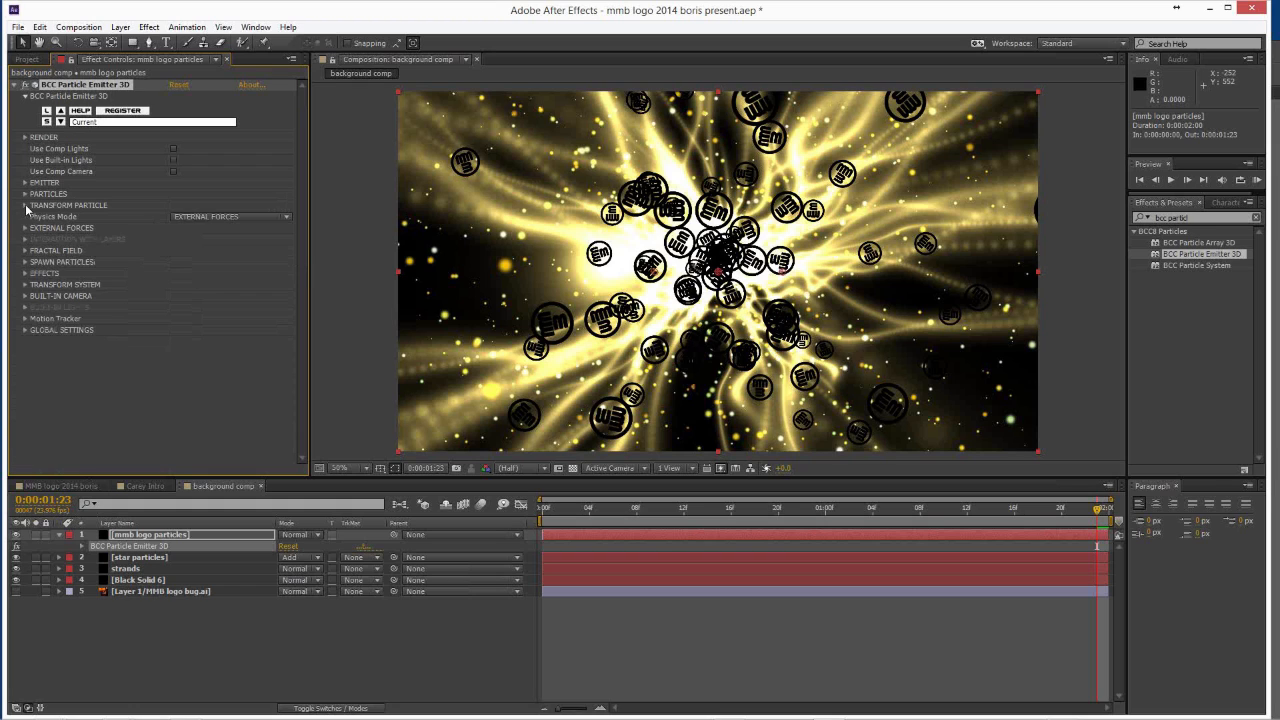
left_click(25, 205)
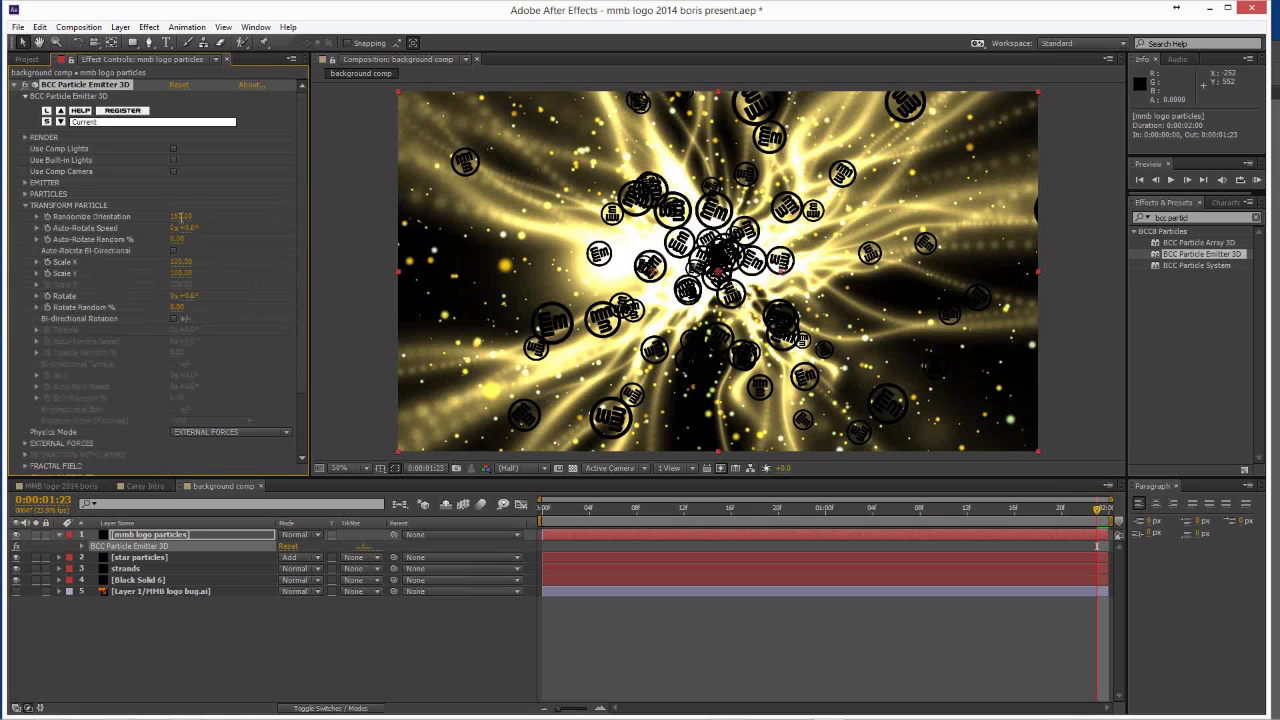
left_click(180, 216)
type("0")
key("Return")
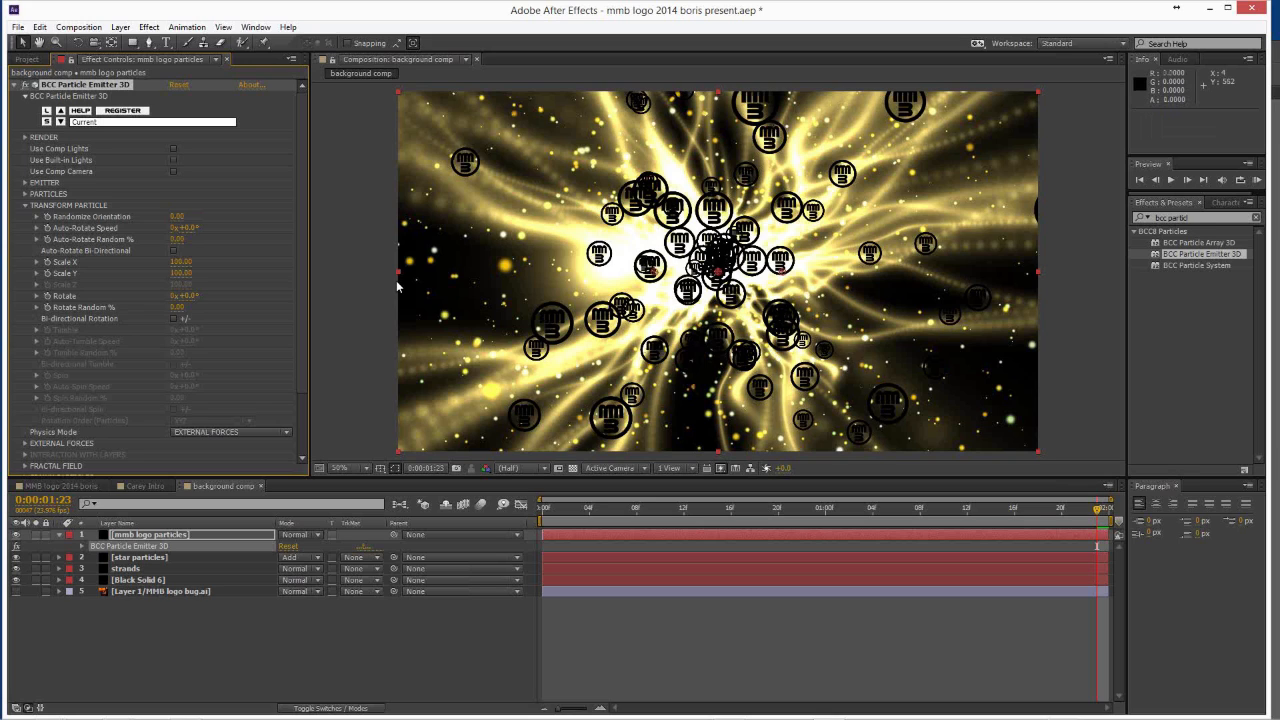
Raise the logo emitter's Birthrate to about 98.
left_click(25, 205)
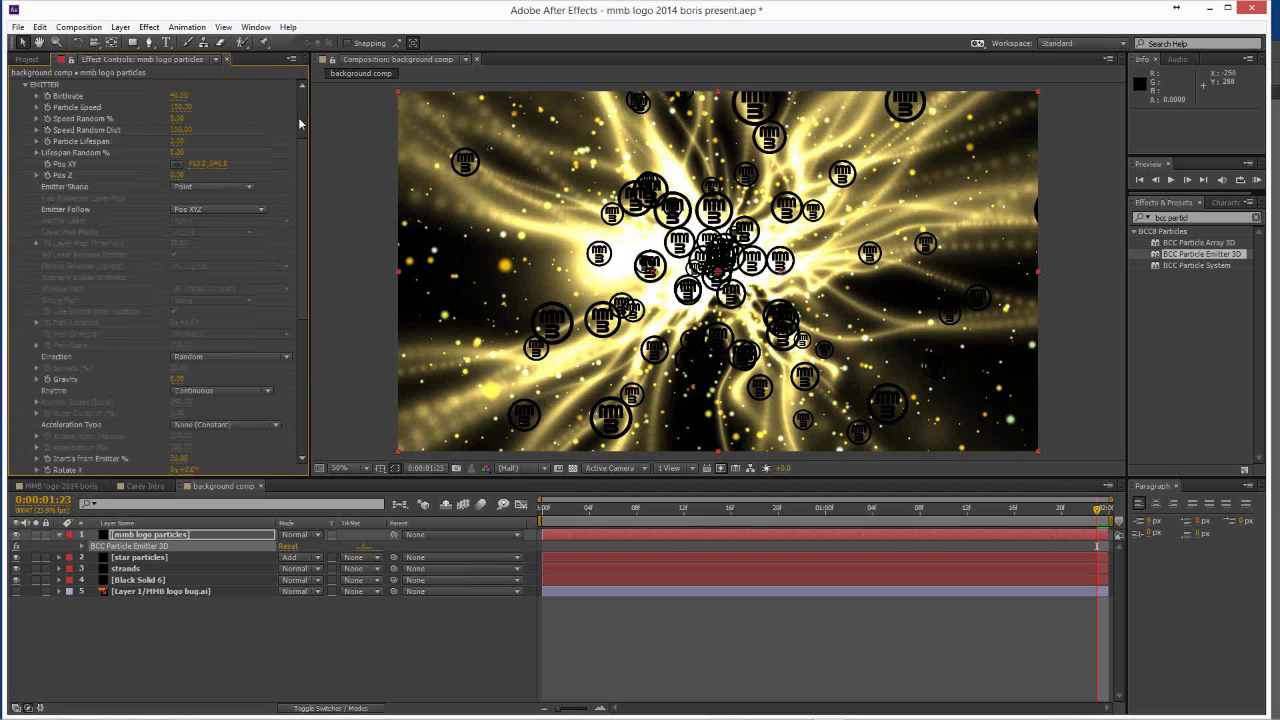
scroll(178, 193, "up", 3)
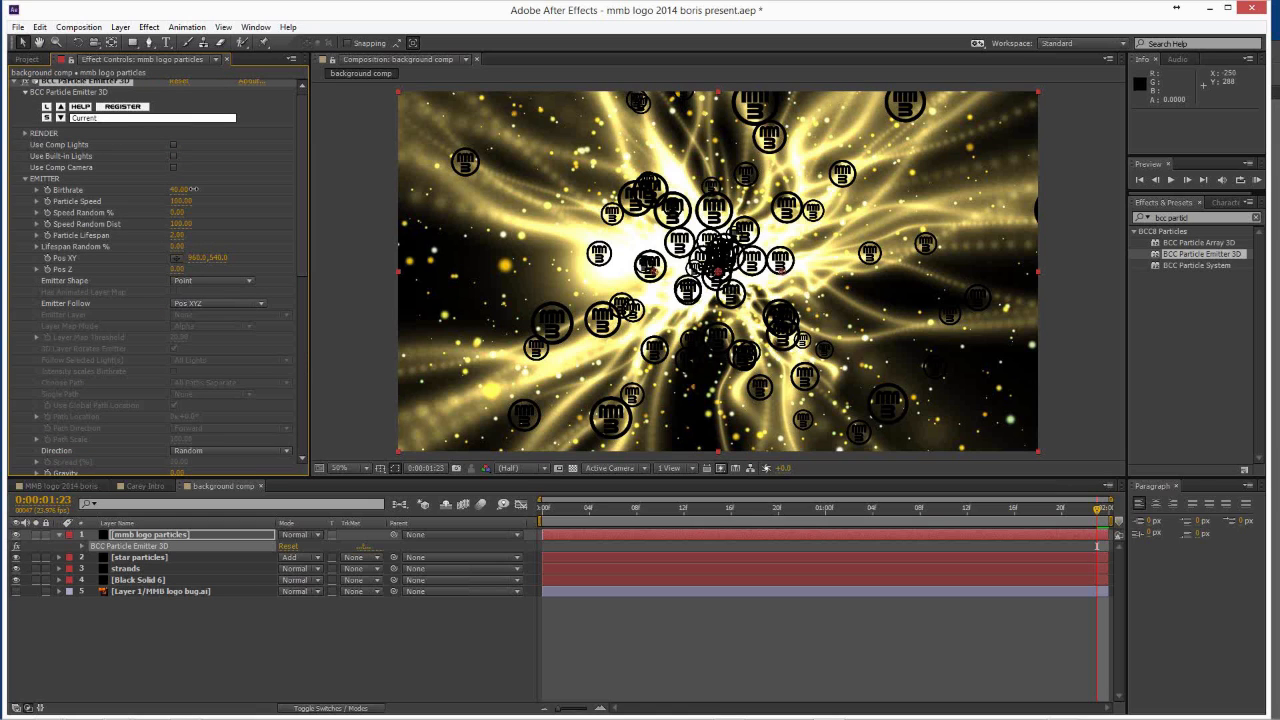
left_click_drag(194, 189, 206, 189)
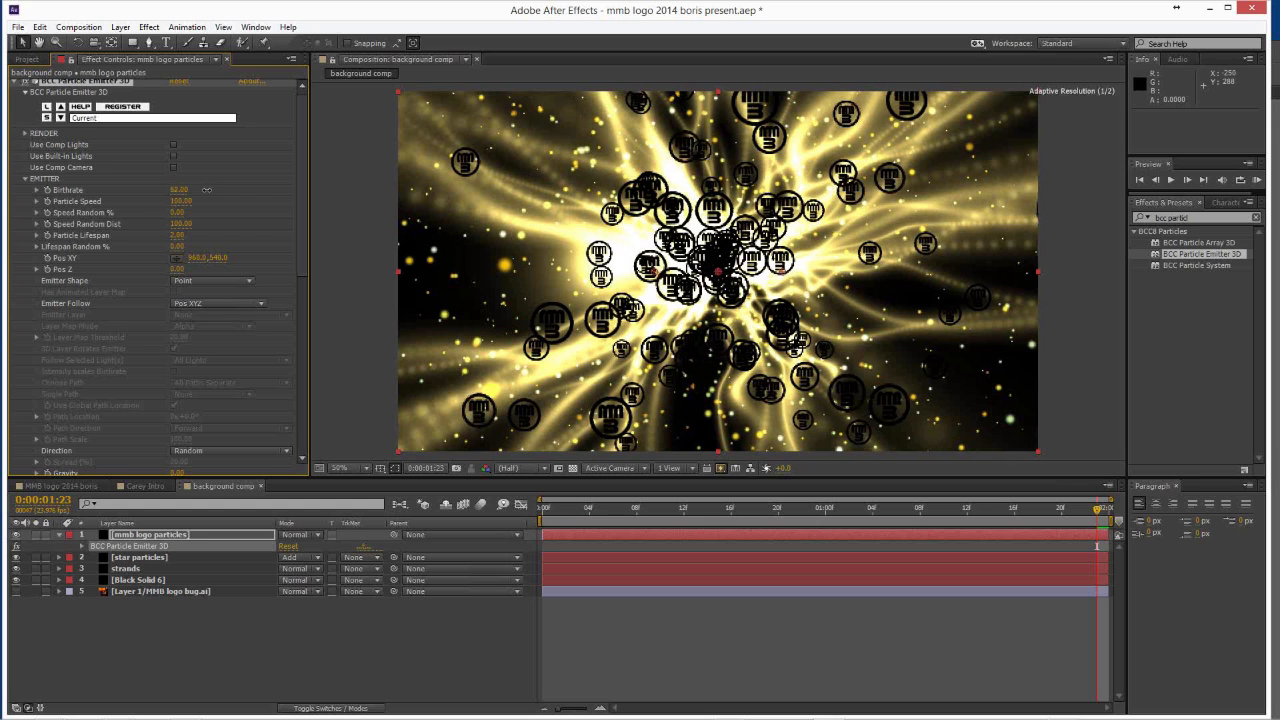
left_click_drag(206, 189, 276, 224)
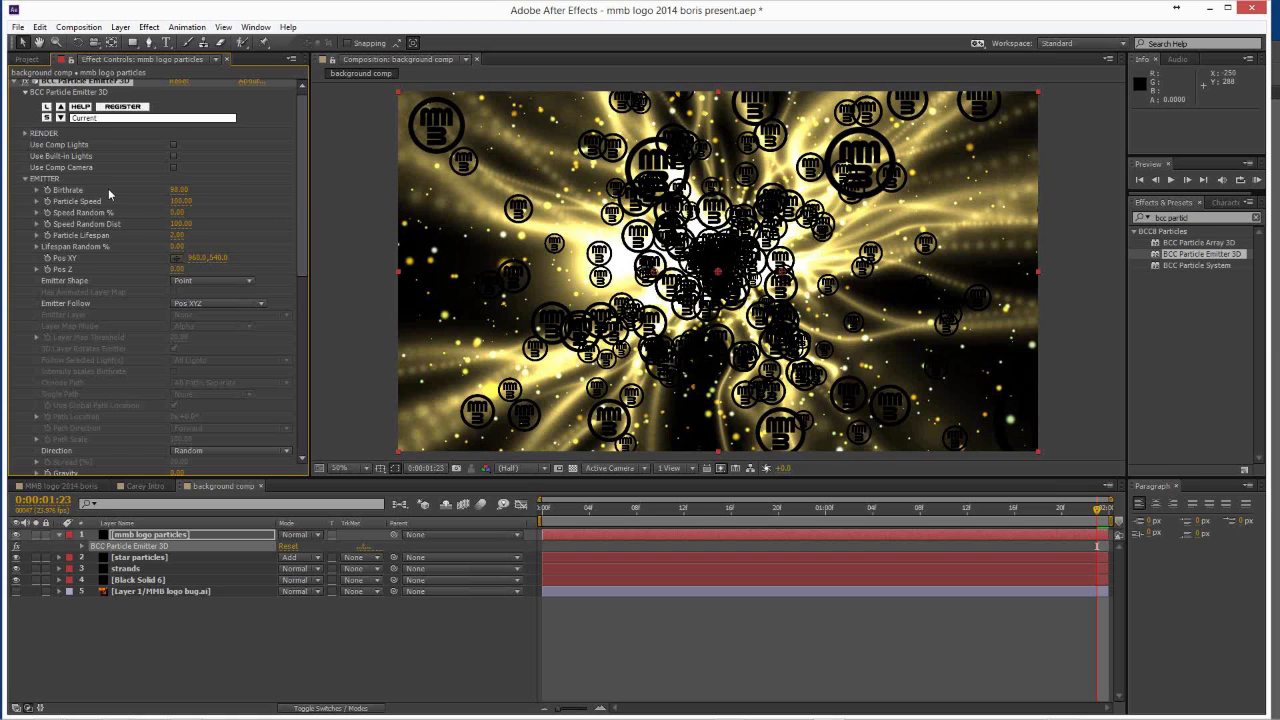
Change the logo emitter's Emitter Shape to Sphere and preview the particle movement.
scroll(108, 188, "down", 3)
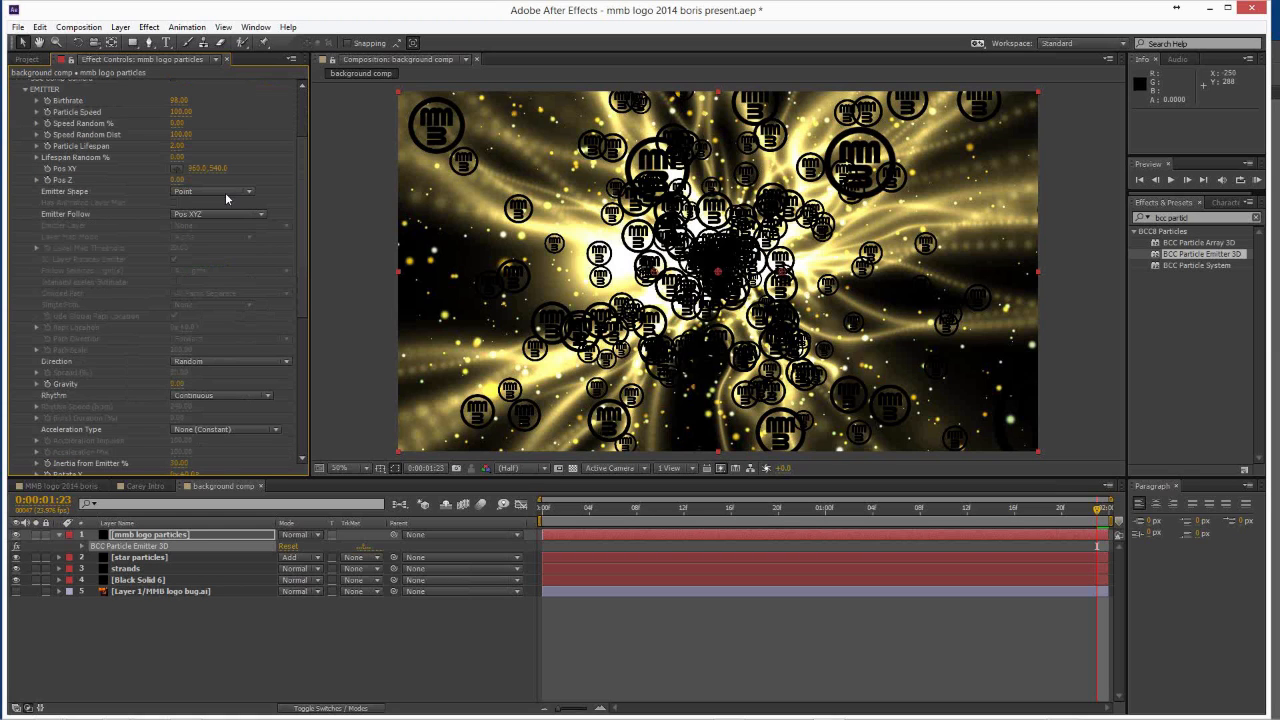
left_click(225, 195)
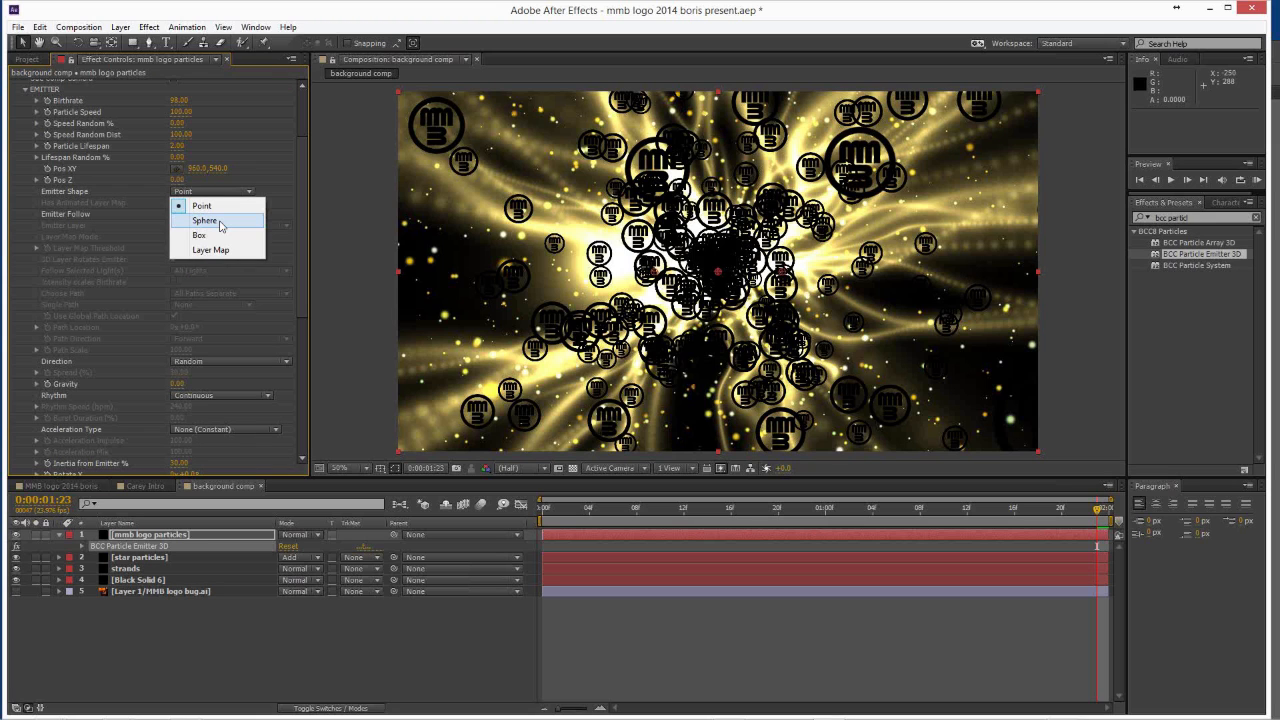
left_click(221, 222)
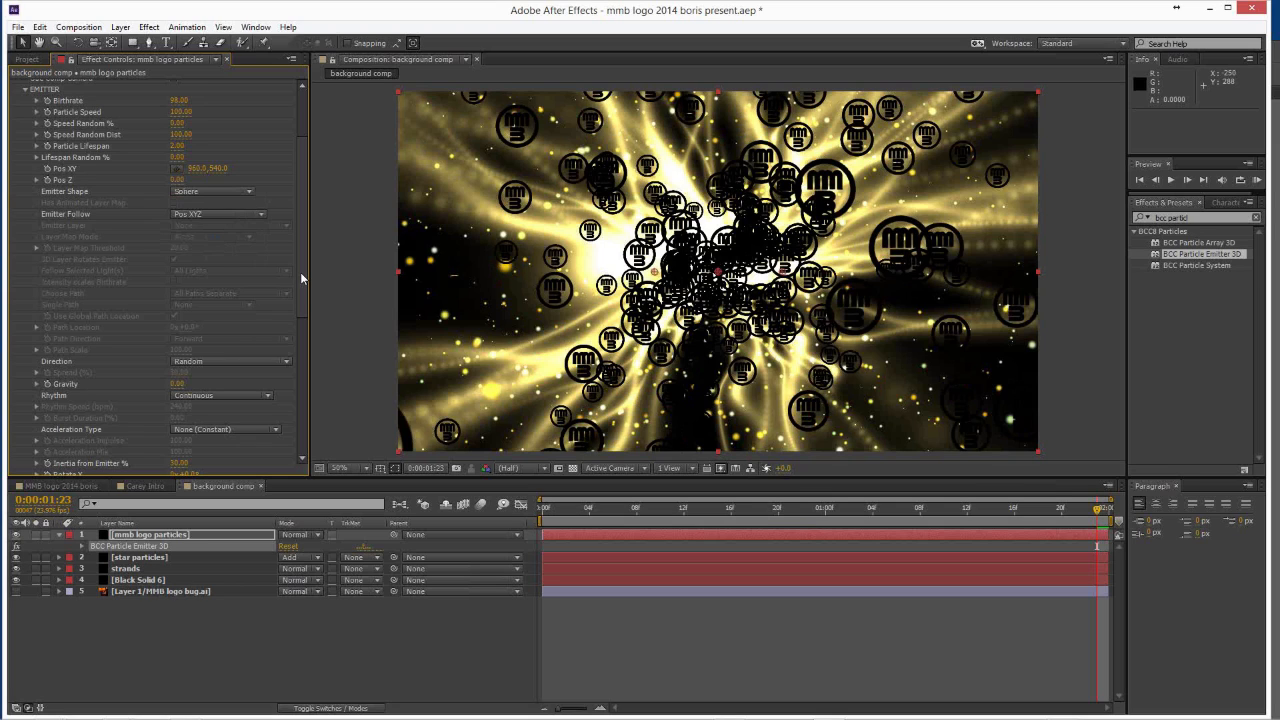
scroll(300, 272, "down", 1)
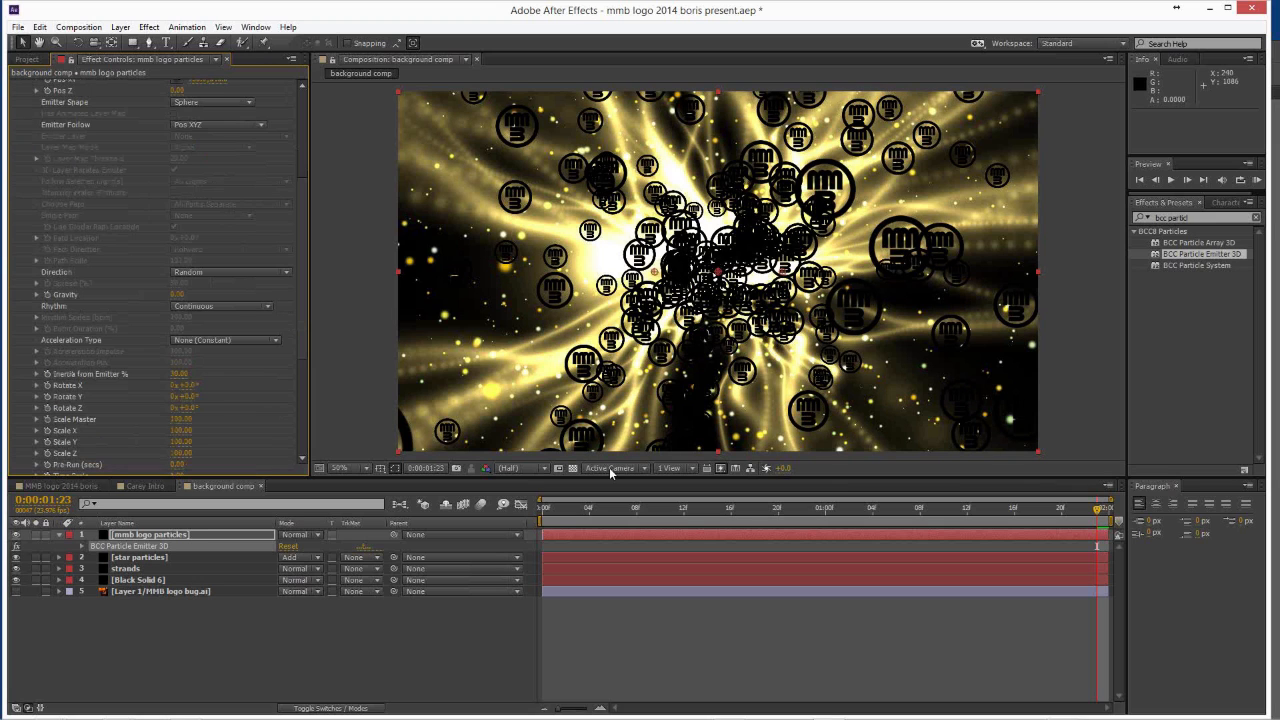
key("space")
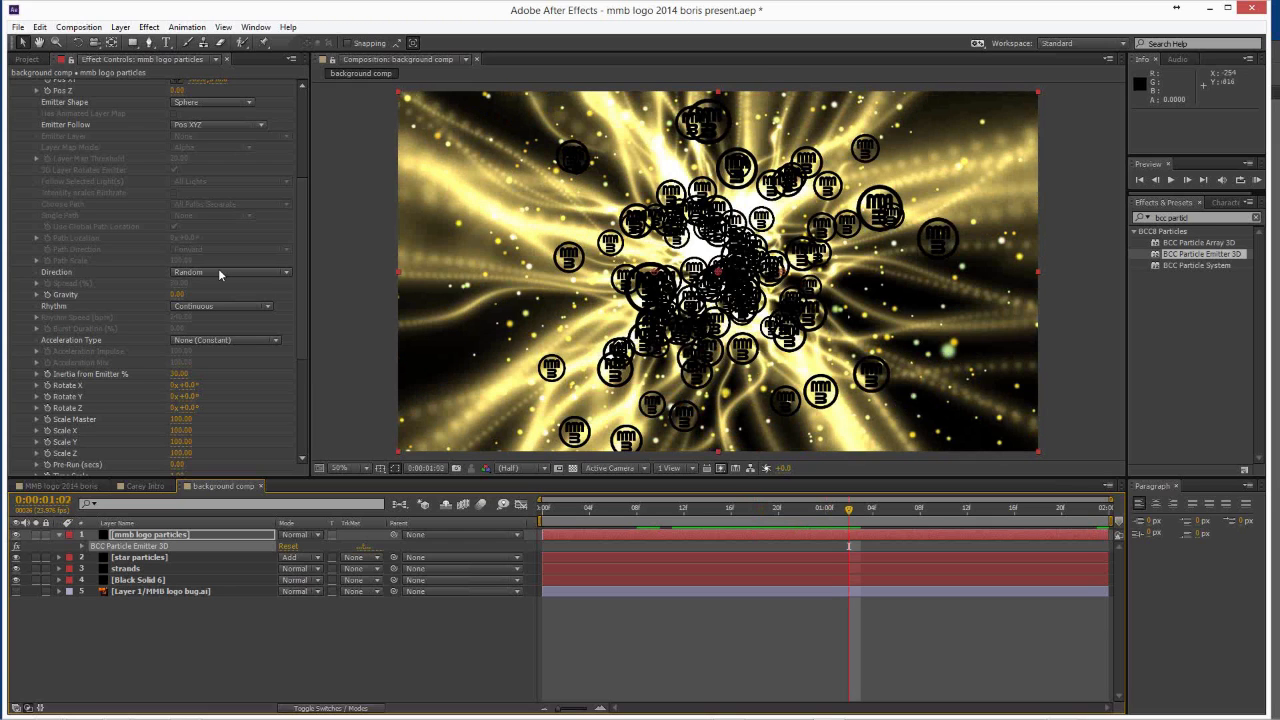
Set the logo emitter's Direction to Outward and Acceleration Type to Explosive, and preview the composition.
left_click(220, 273)
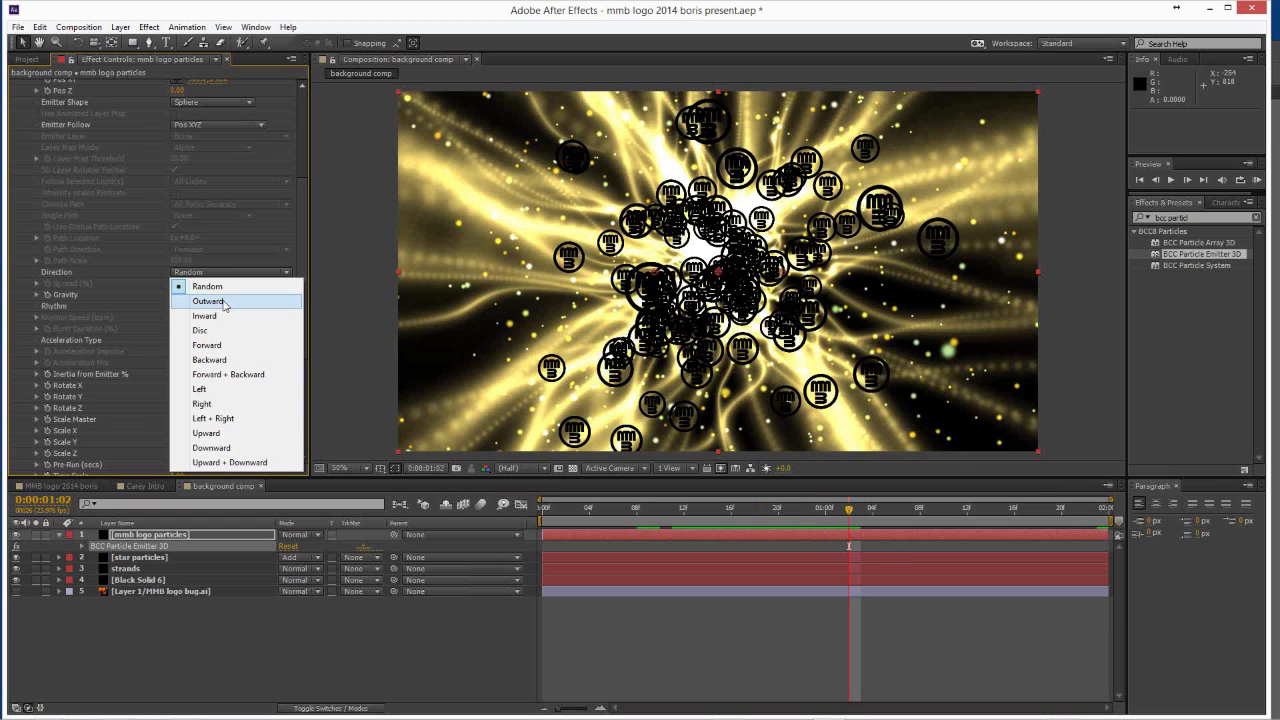
left_click(225, 302)
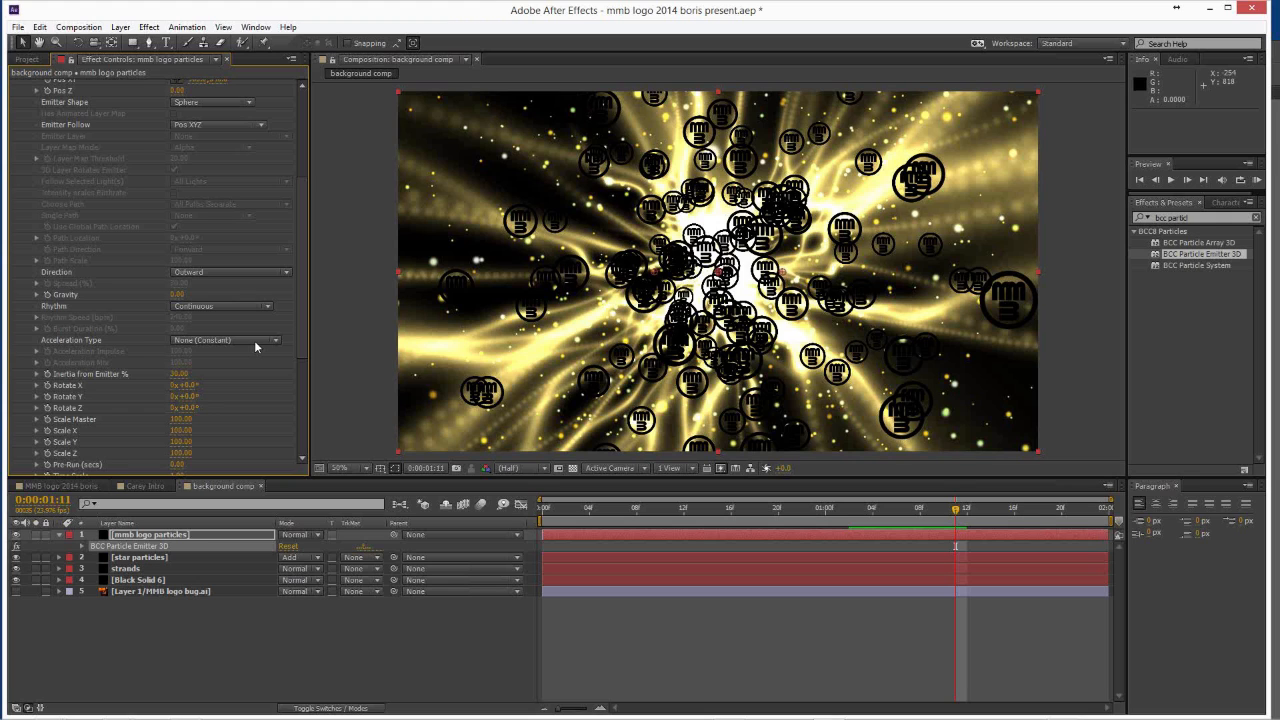
left_click(254, 341)
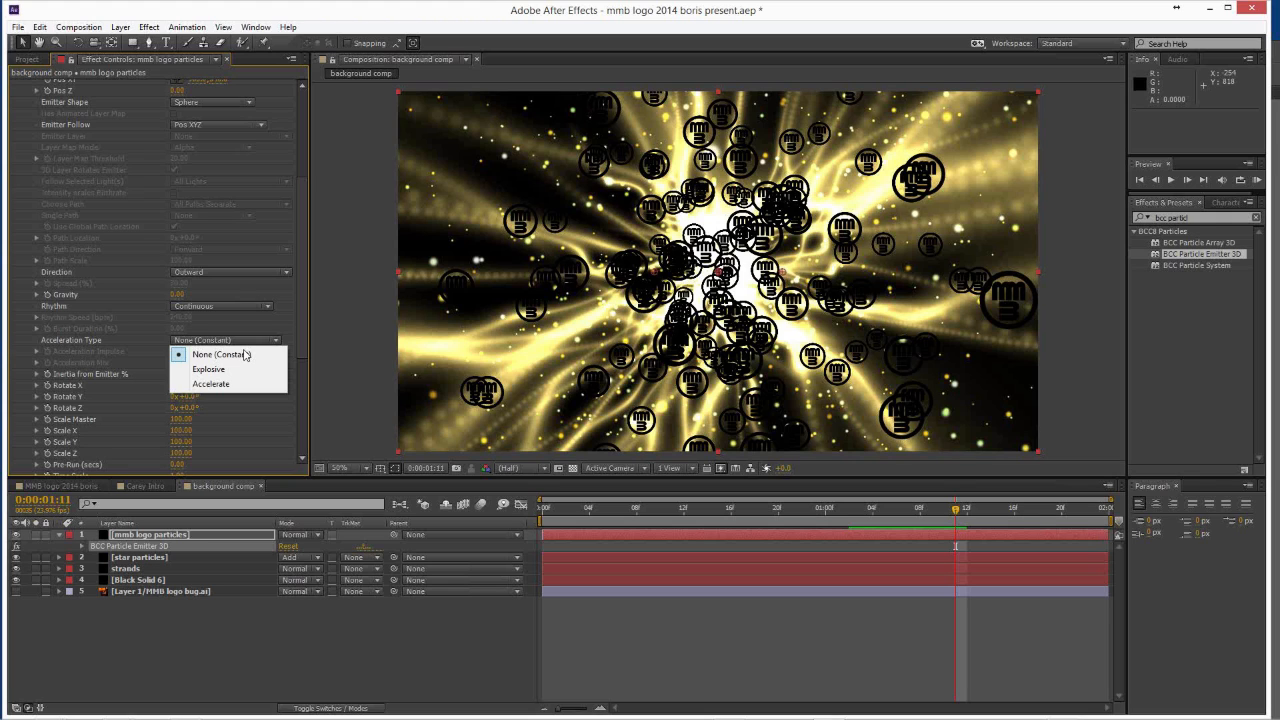
left_click(210, 369)
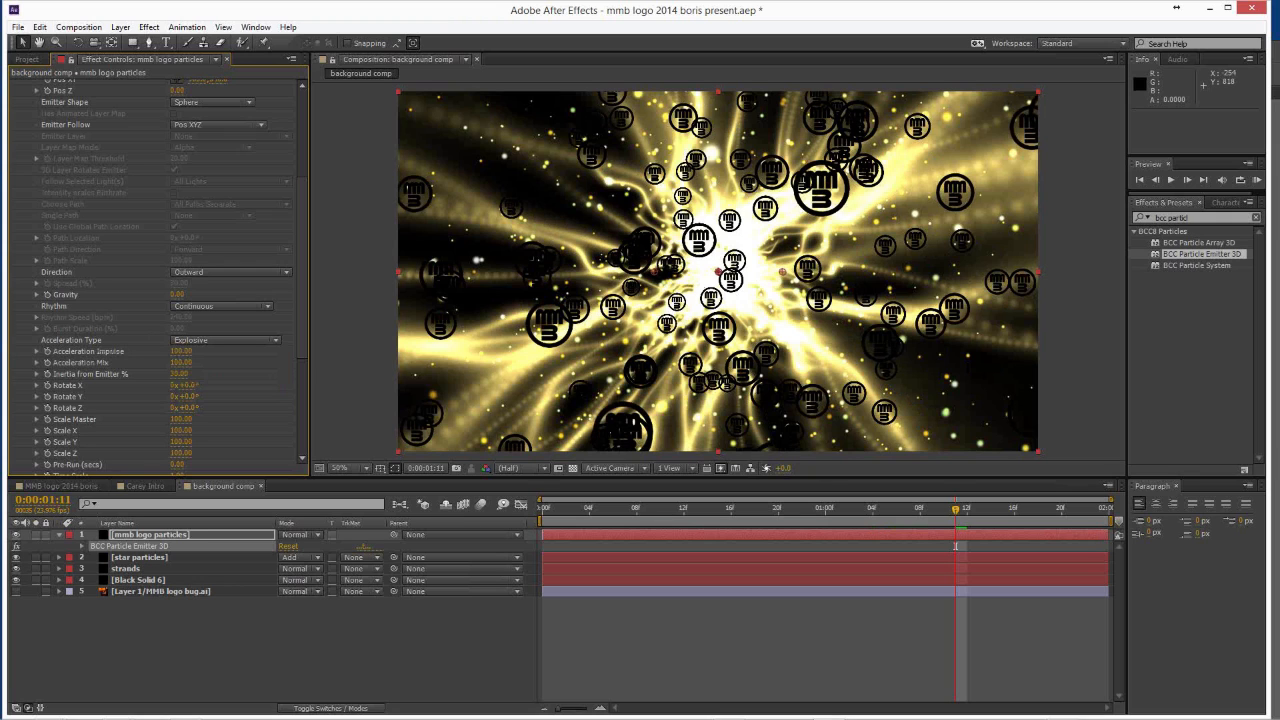
key("KP_0")
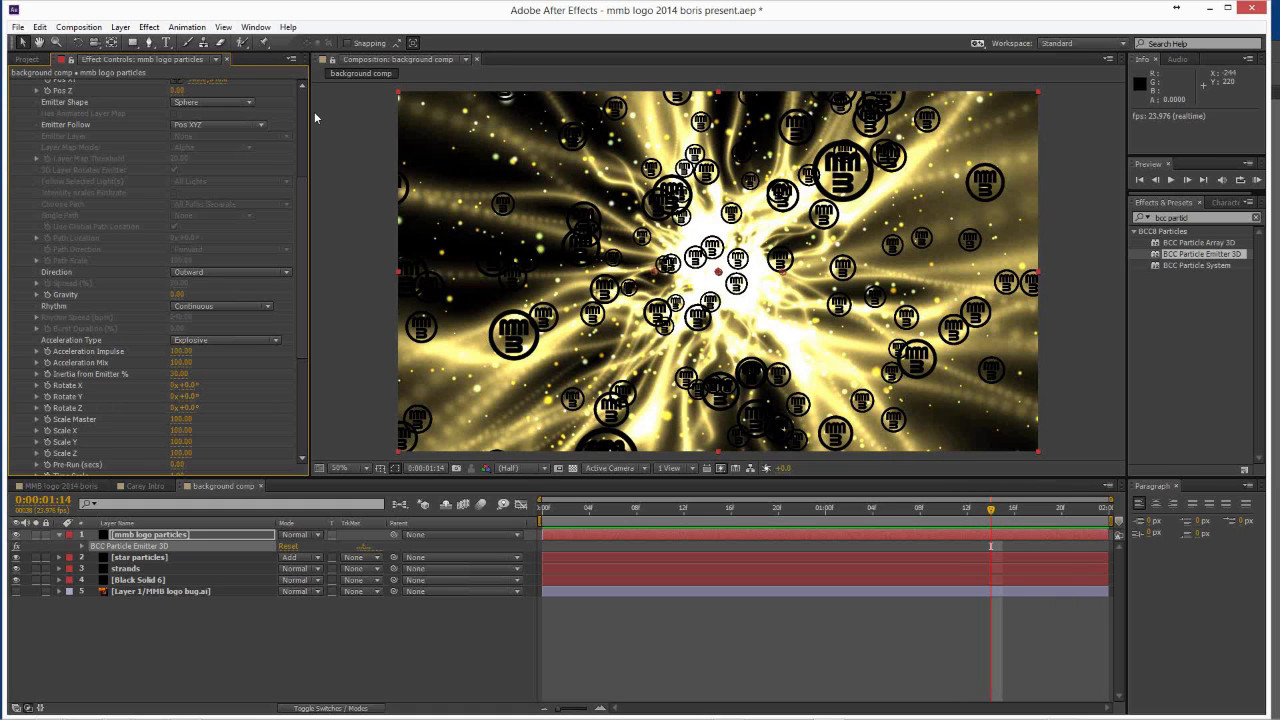
scroll(314, 111, "up", 5)
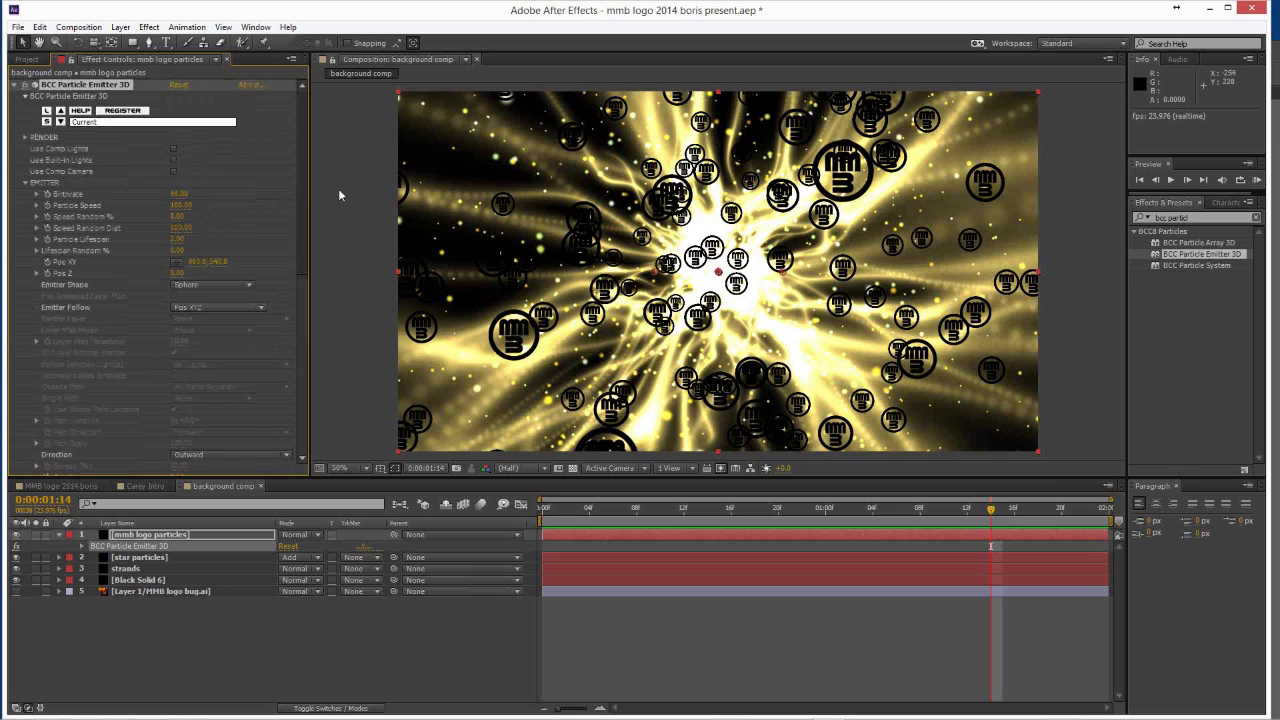
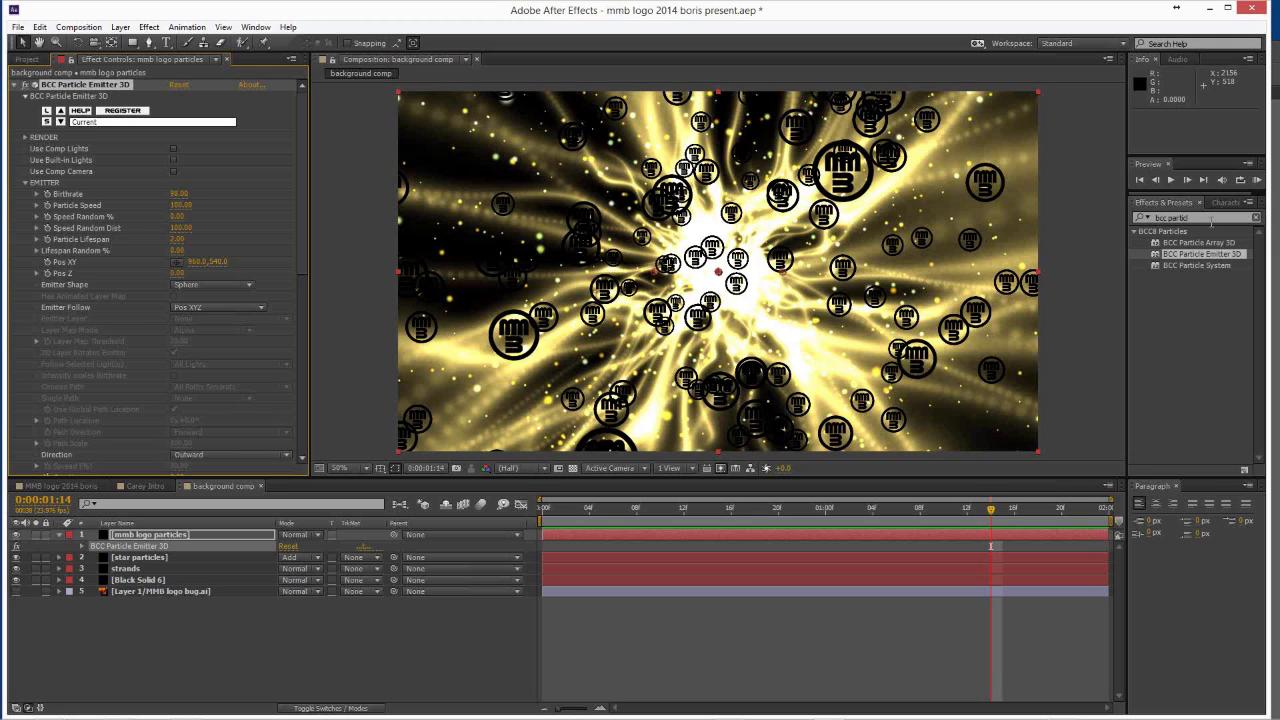
Search the effects library for the Fill effect.
left_click(1181, 232)
left_click(1195, 220)
type("fill")
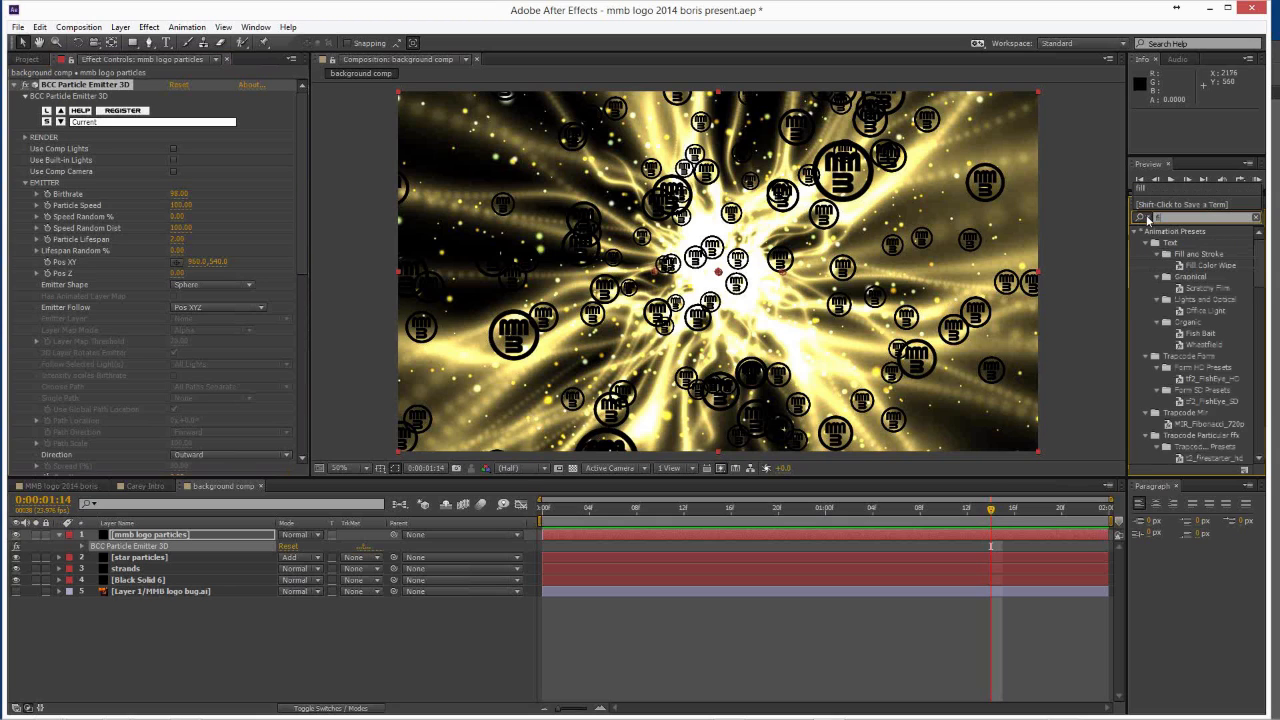
left_click_drag(1170, 325, 212, 597)
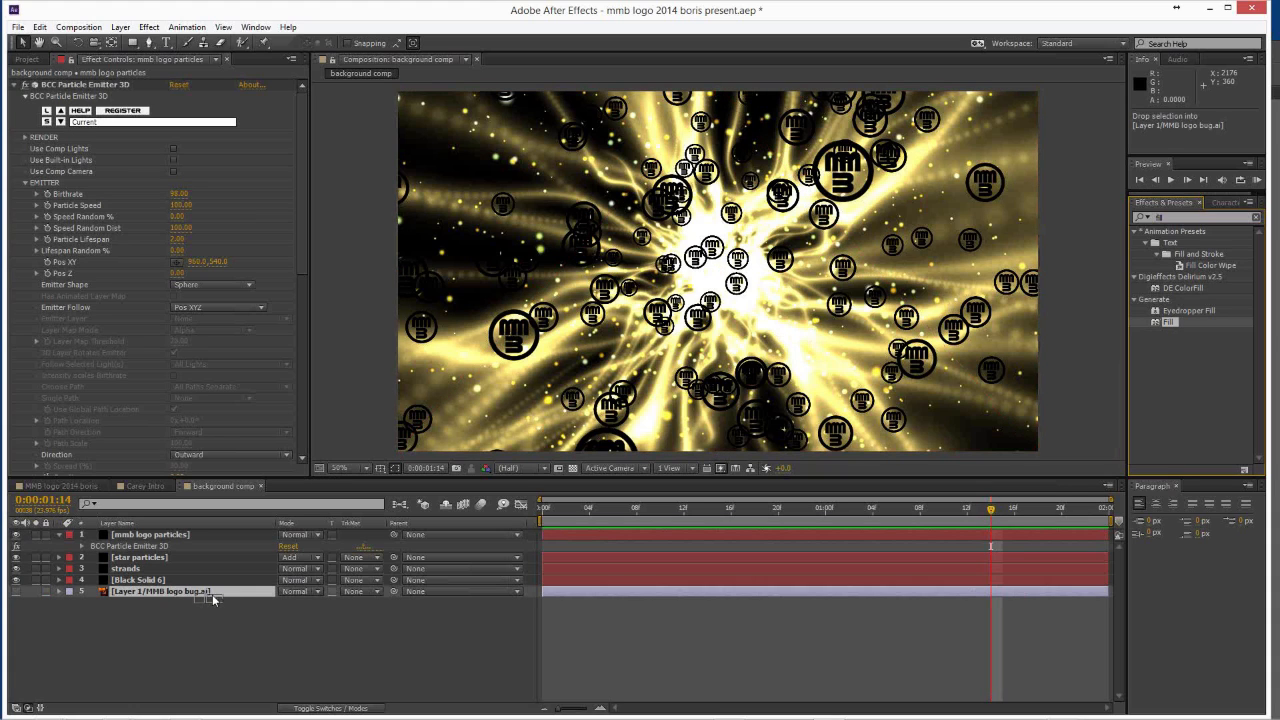
left_click_drag(212, 600, 212, 597)
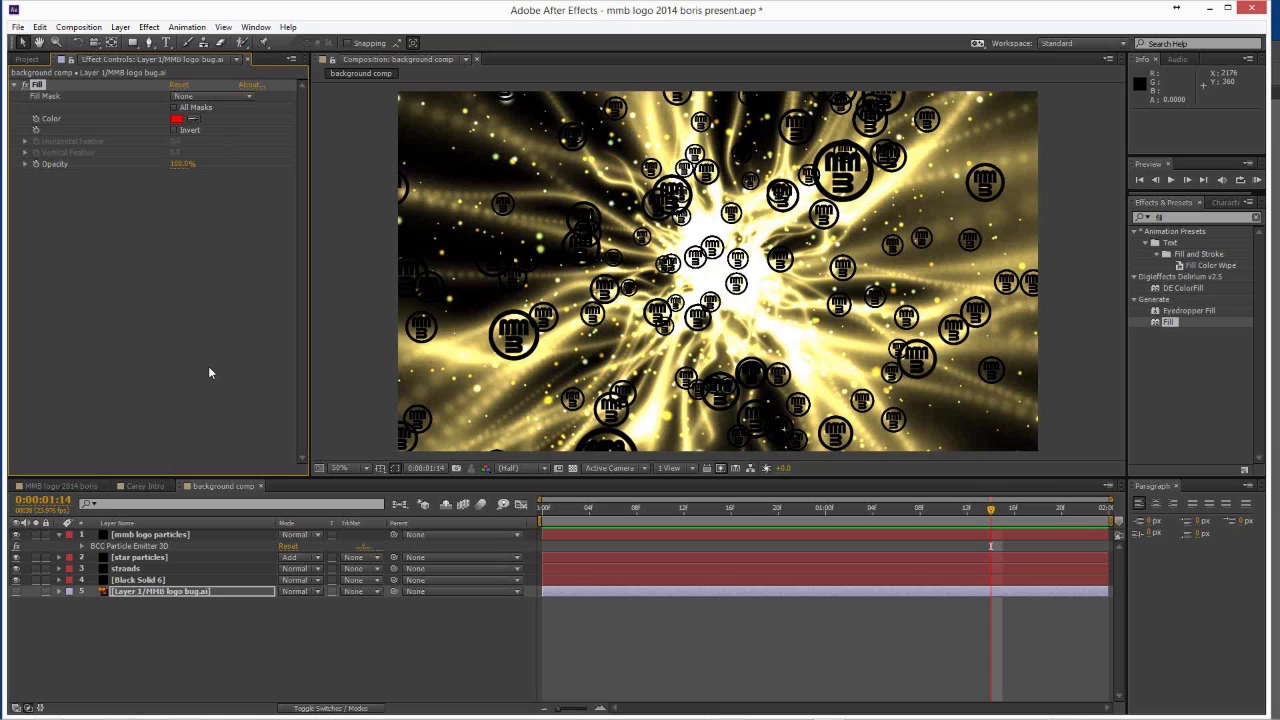
left_click(174, 533)
key("Delete")
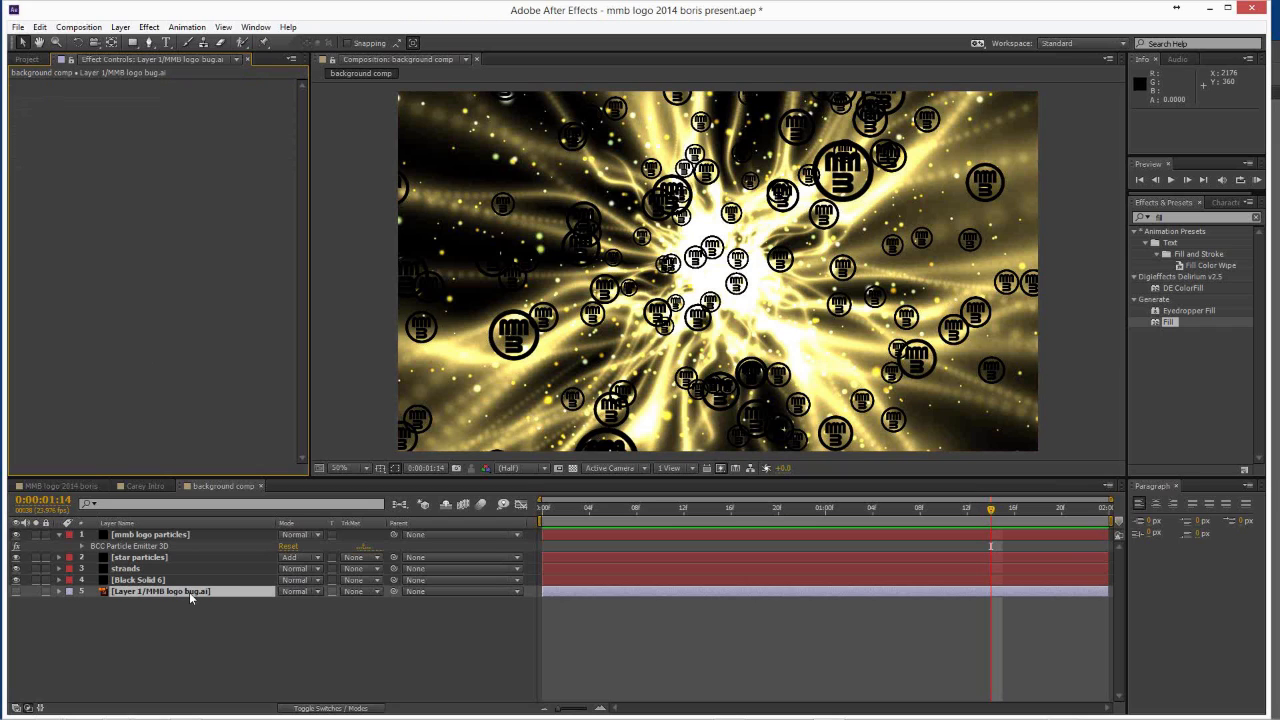
Pre-compose the logo bug layer, leaving all attributes in the background comp and opening the new composition.
left_click(196, 591)
left_click(193, 587)
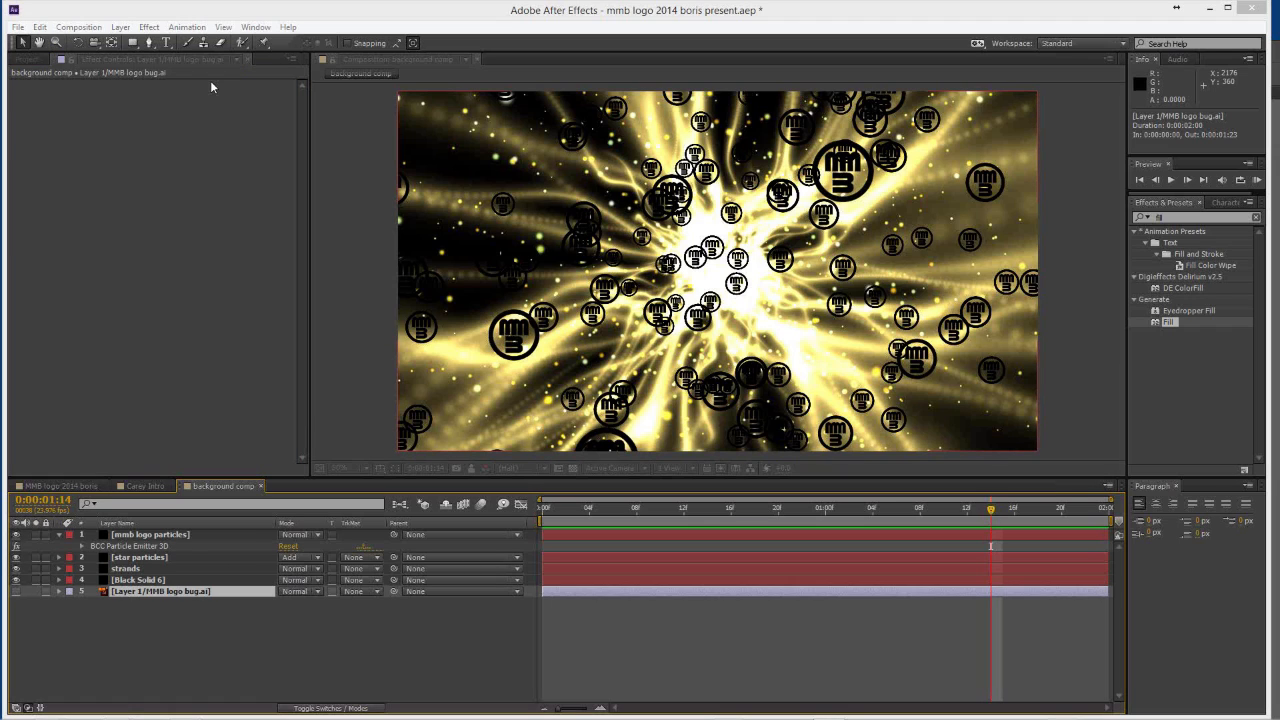
key("ctrl+shift+c")
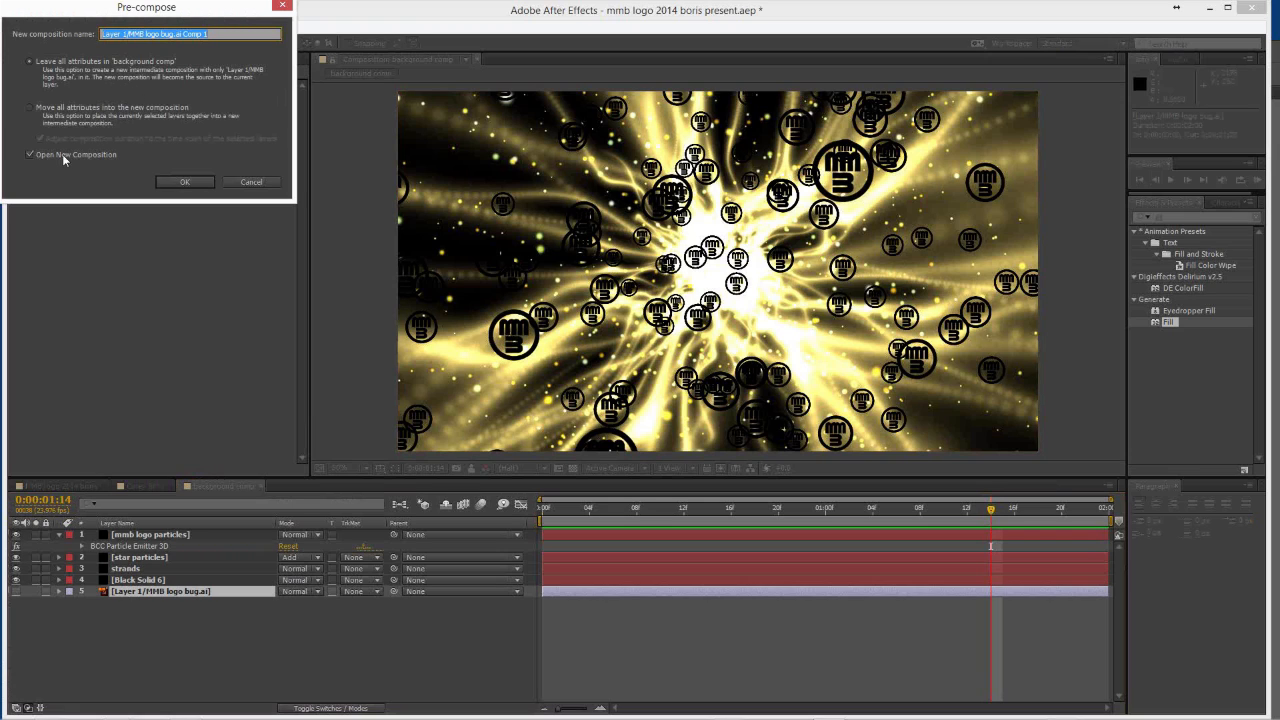
left_click(187, 183)
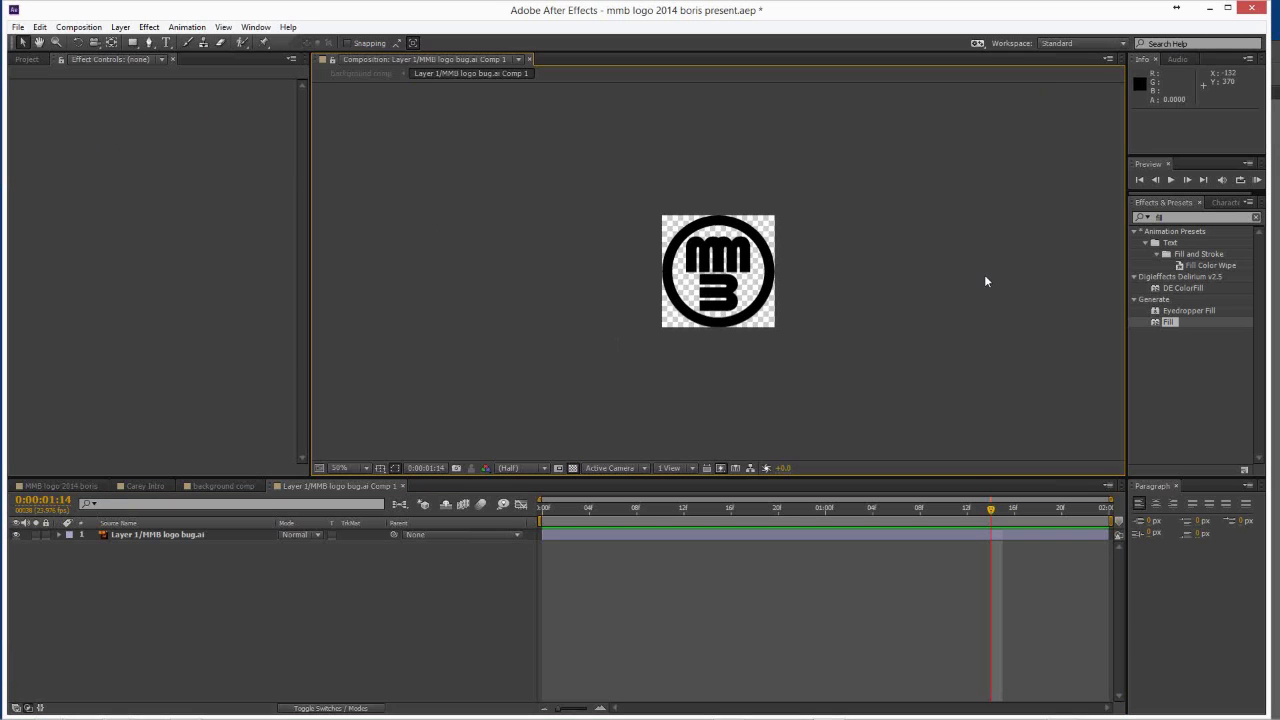
Apply the Fill effect to the logo bug layer, set its color to pale gold FCDE76, and hide the transparency grid.
left_click_drag(1171, 323, 219, 537)
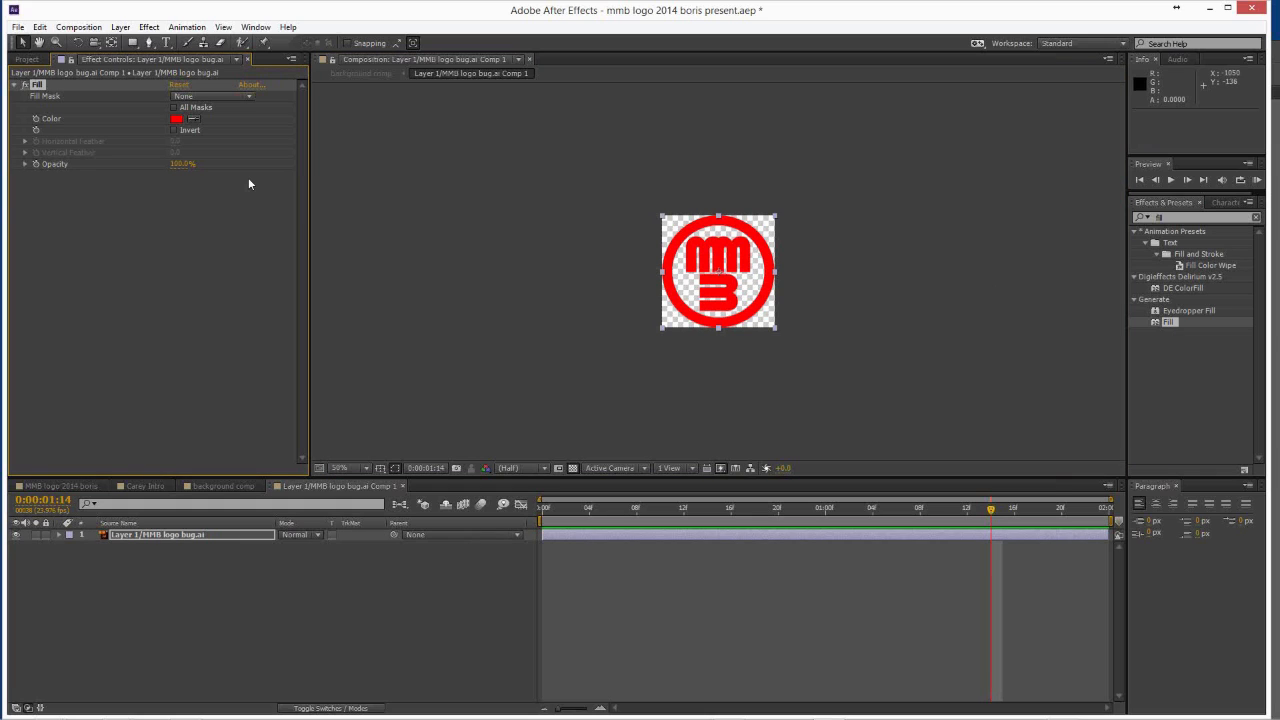
left_click(176, 118)
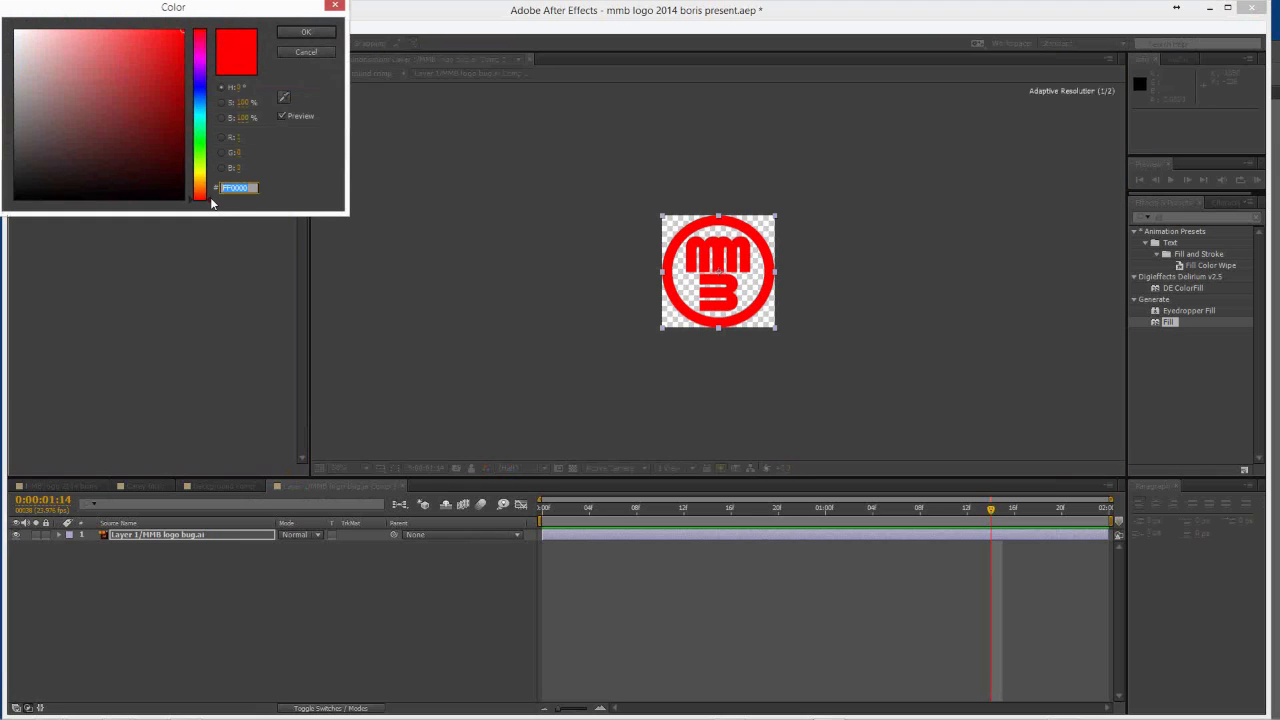
left_click_drag(209, 202, 210, 182)
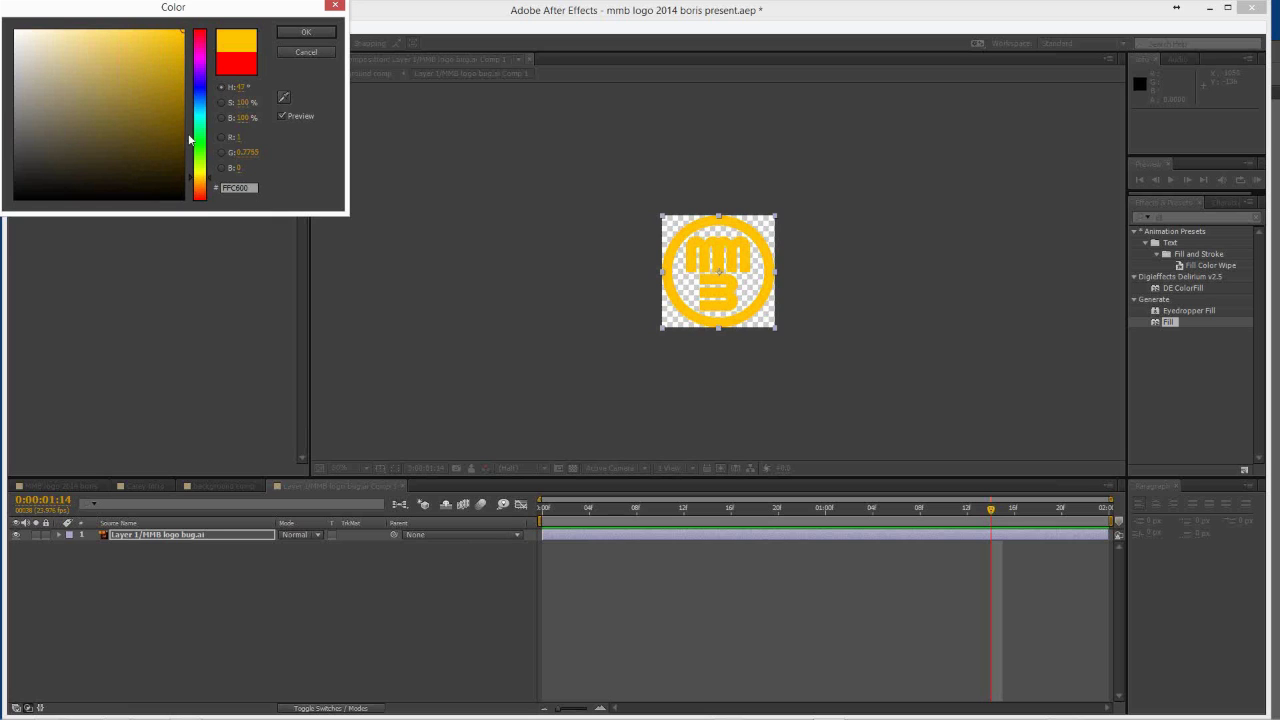
left_click(106, 30)
left_click(105, 33)
left_click(104, 32)
left_click(104, 31)
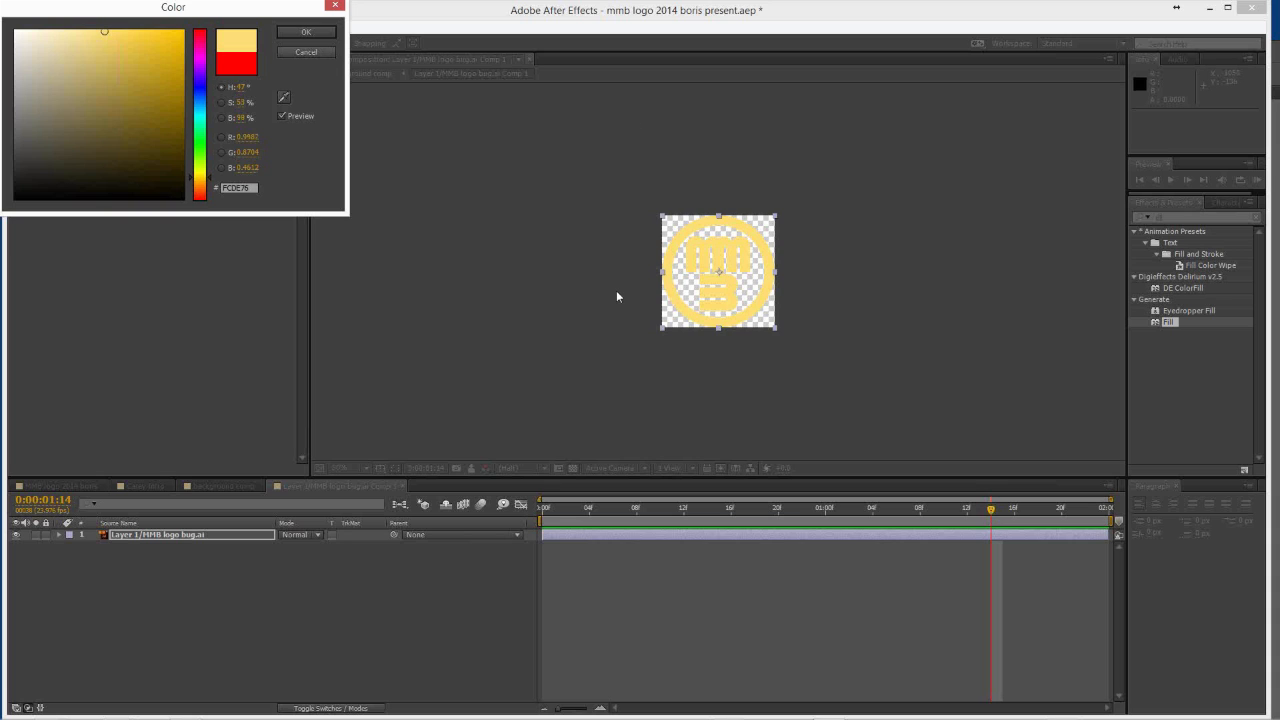
key("Return")
left_click(573, 469)
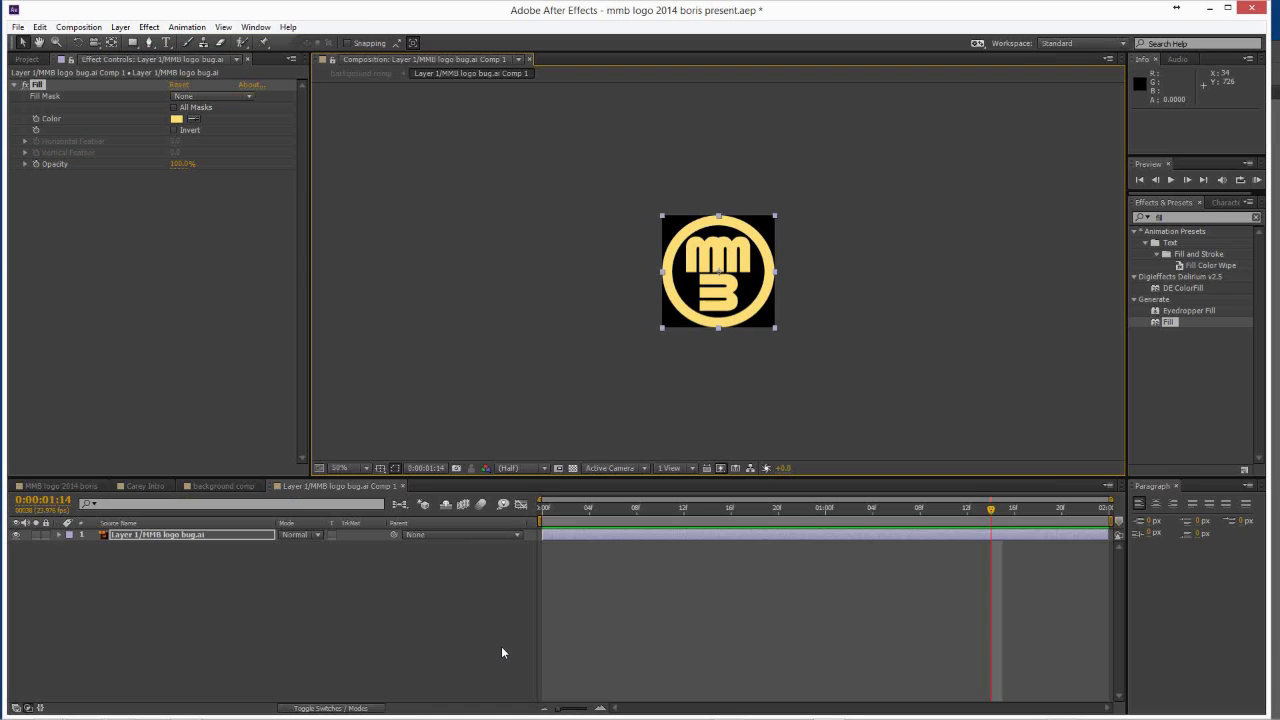
Return to the background comp and lower the logo particles' Opacity to about 75.
left_click(236, 487)
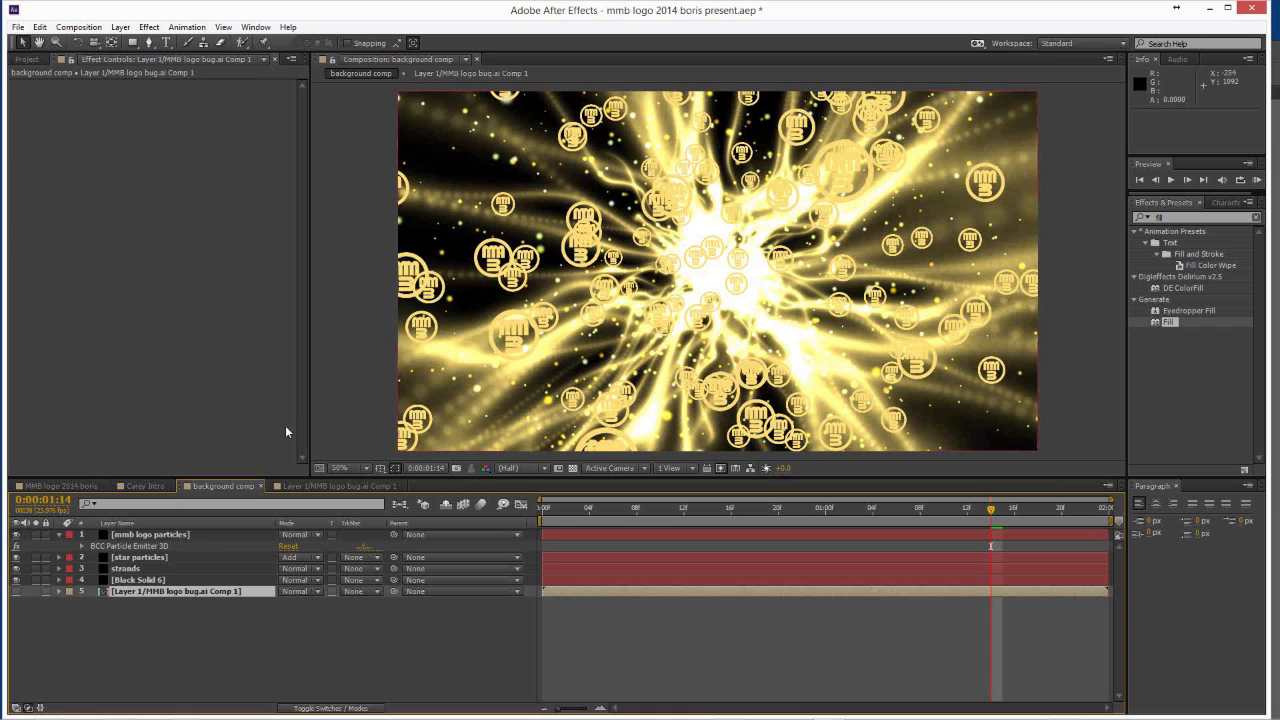
key("KP_1")
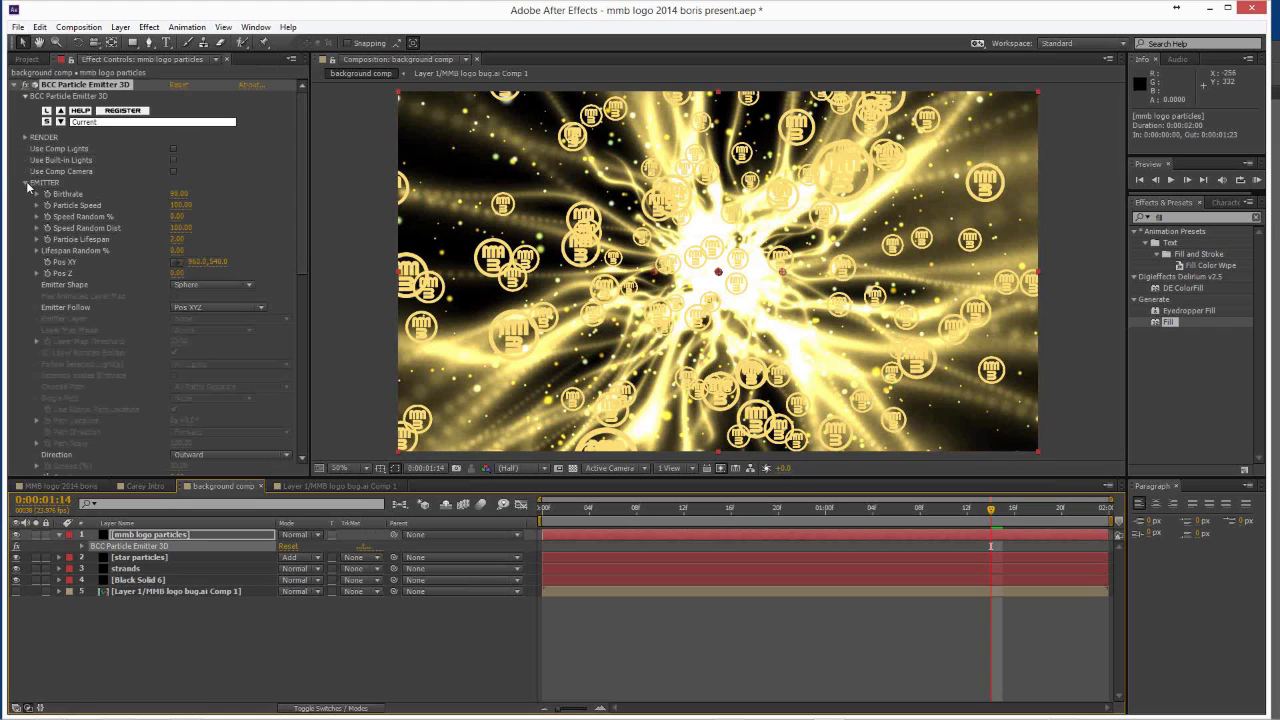
left_click(27, 184)
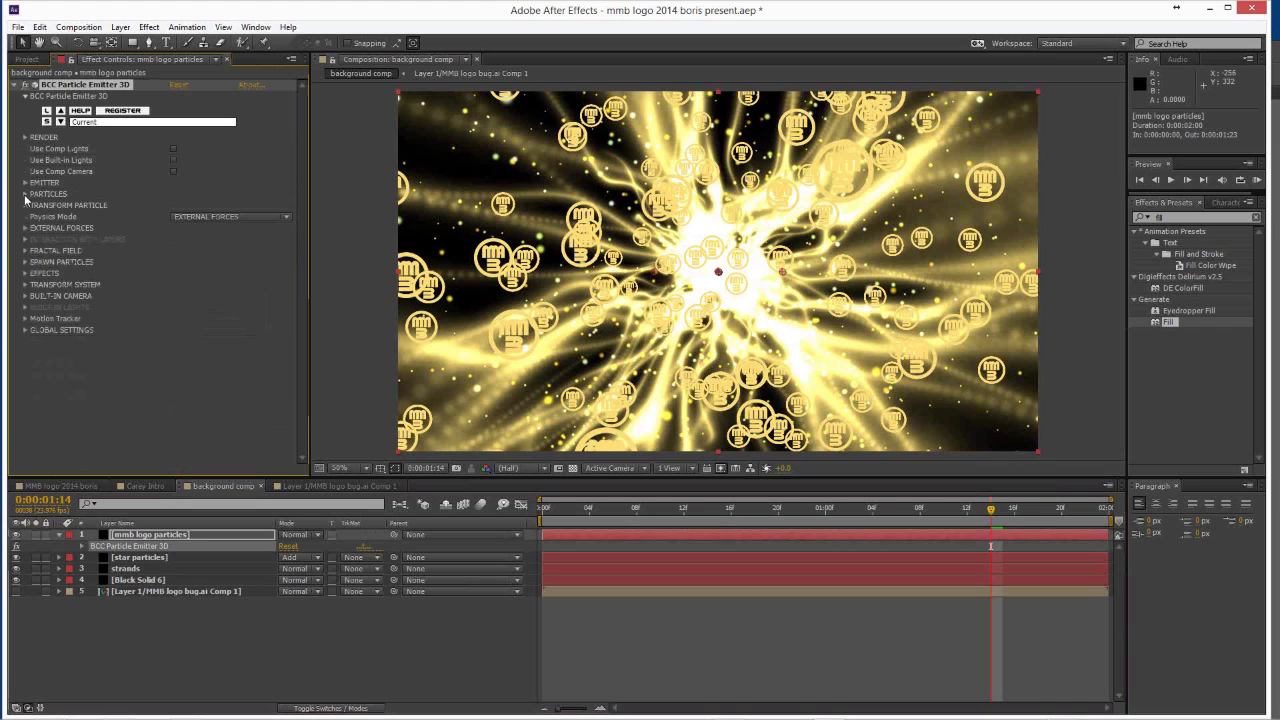
left_click(25, 195)
scroll(125, 289, "down", 2)
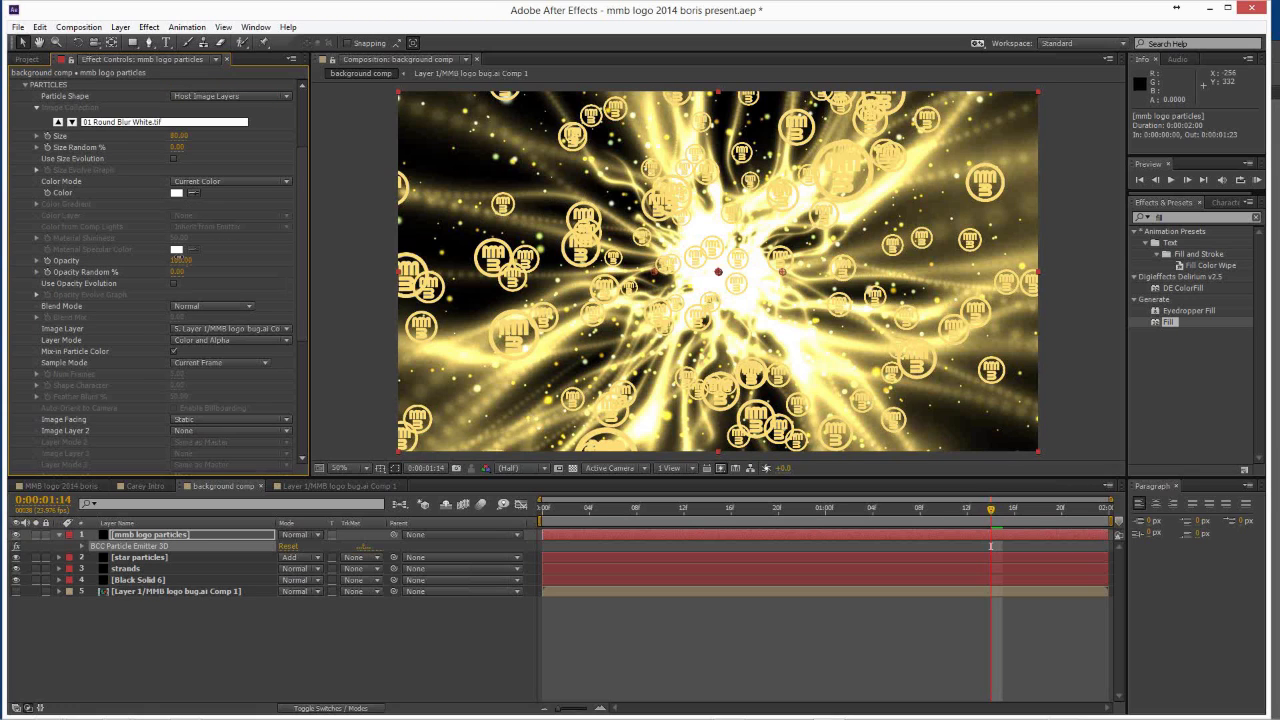
left_click_drag(176, 259, 174, 270)
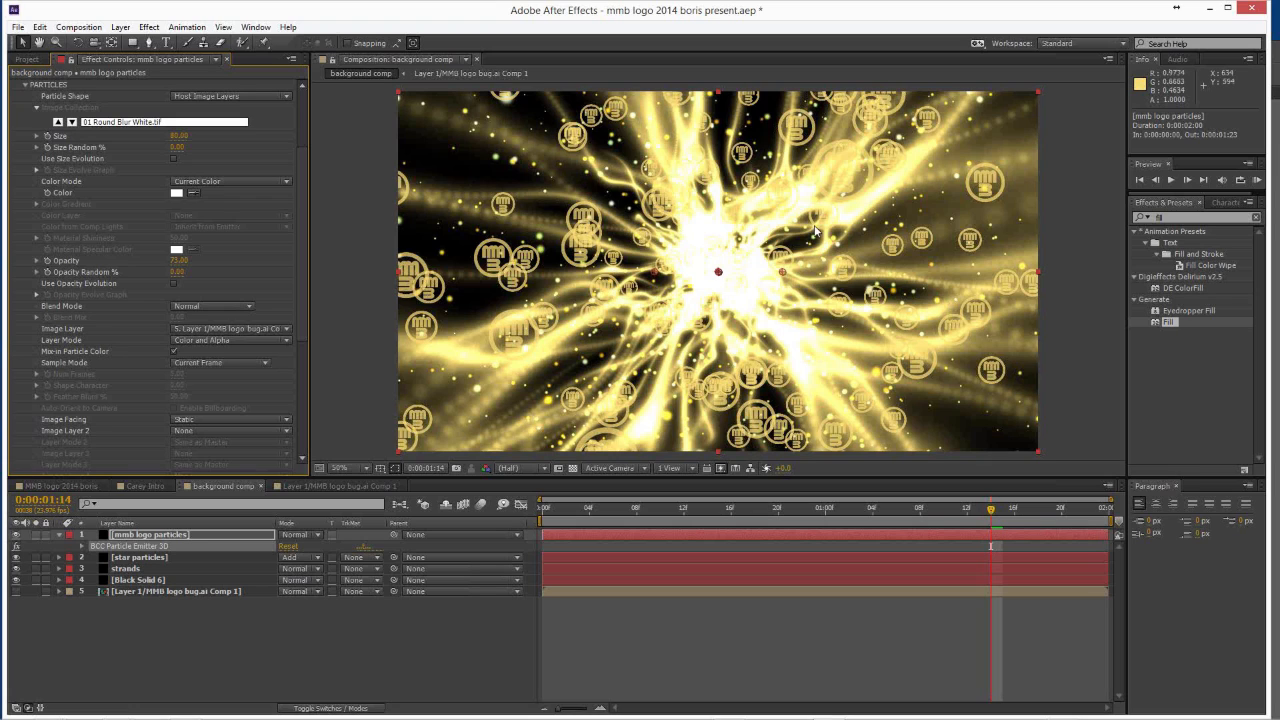
Find the BCC Glint effect and apply it to the mmb logo particles layer.
left_click(1153, 217)
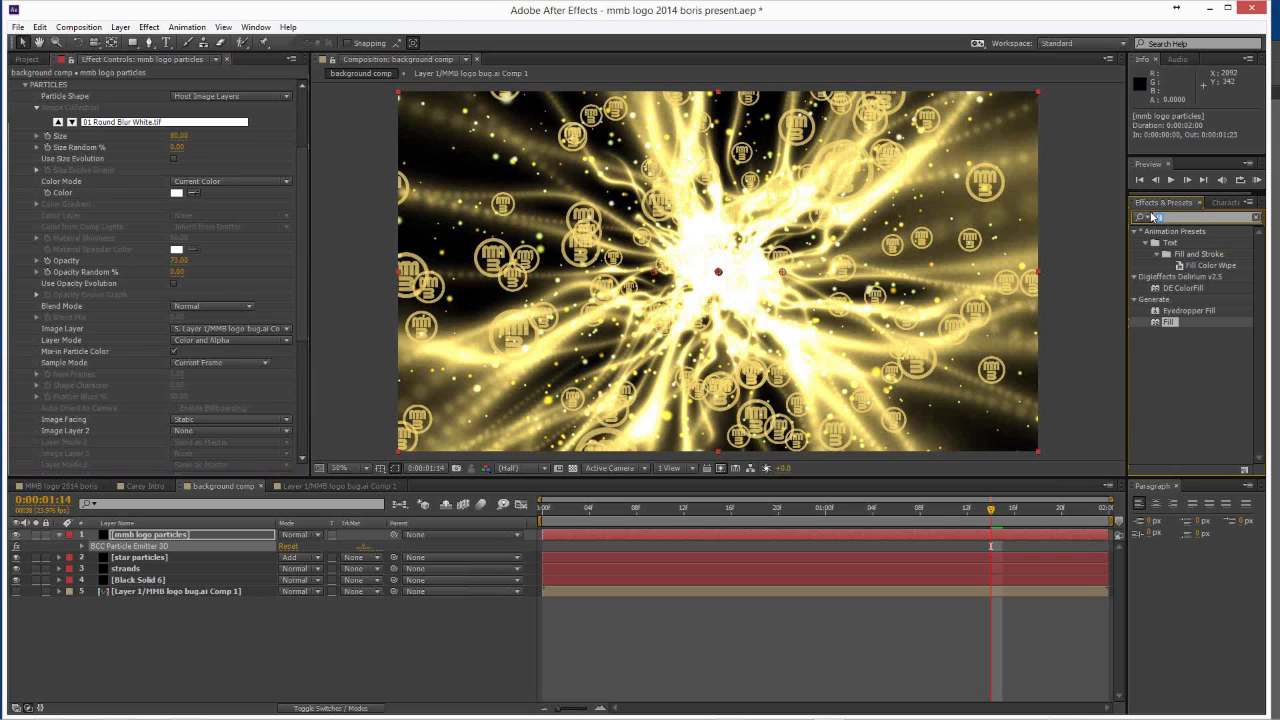
type("bcc glint")
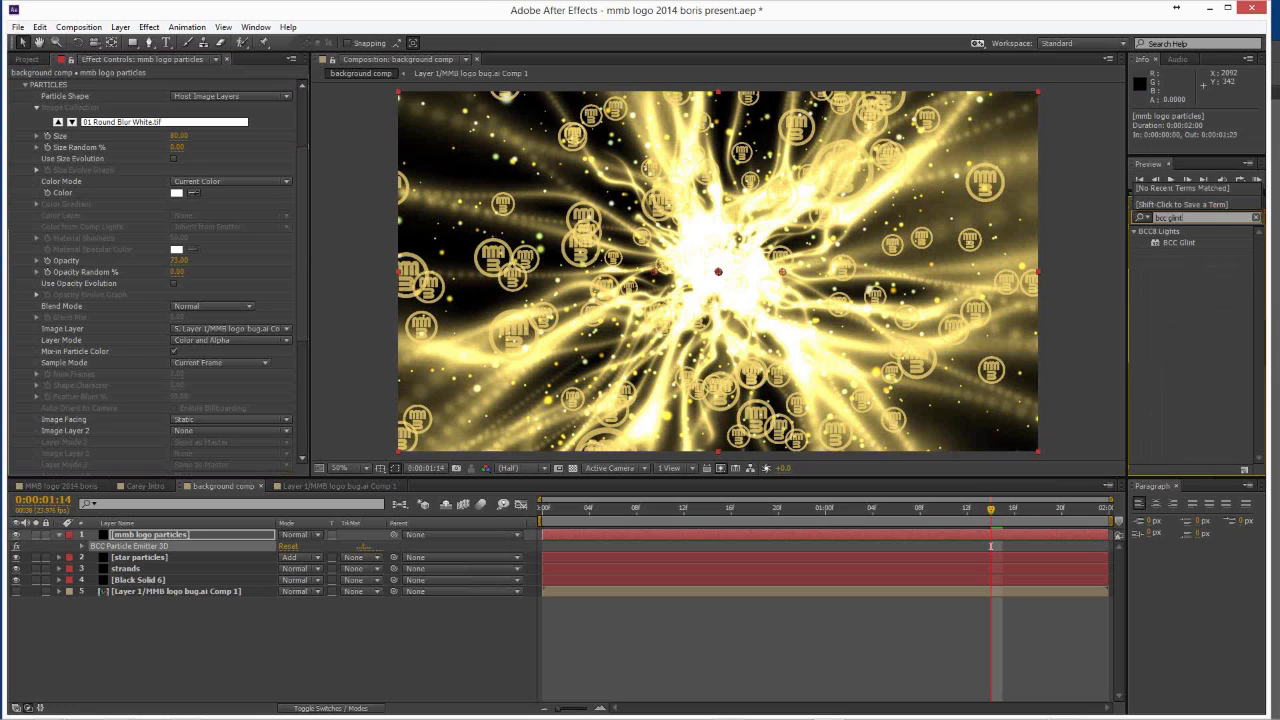
left_click_drag(1188, 246, 806, 531)
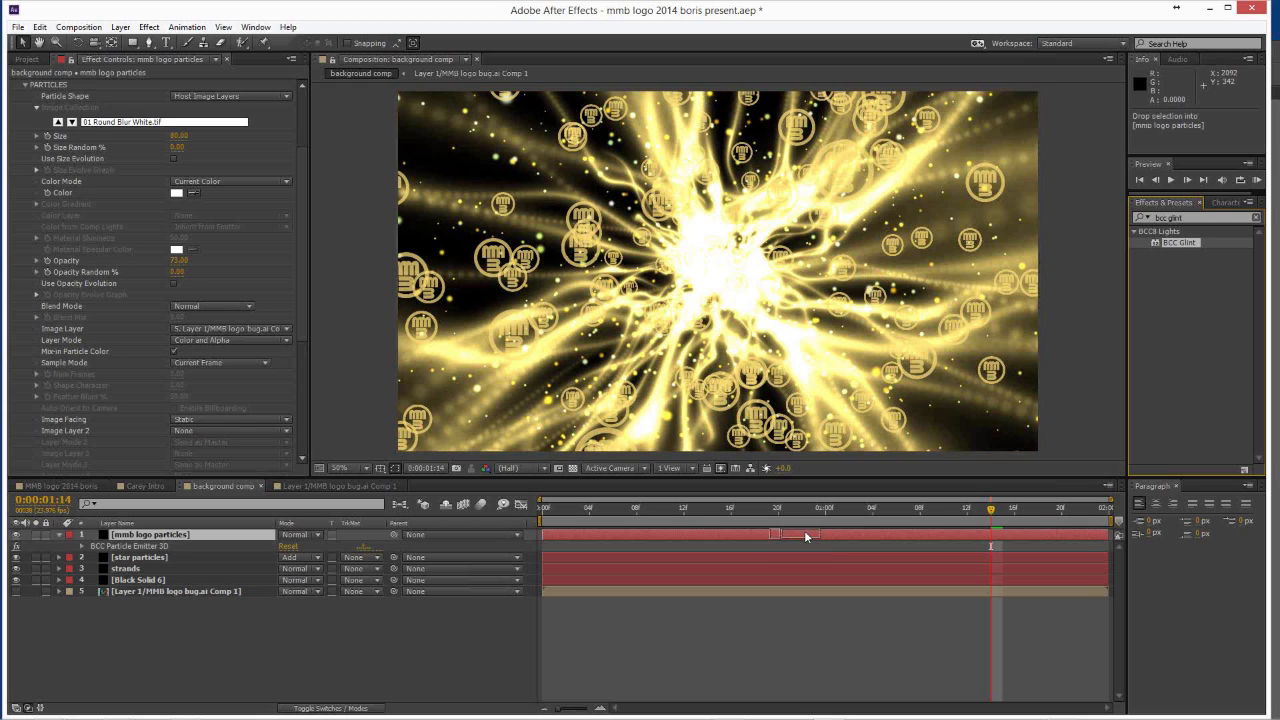
left_click_drag(806, 534, 806, 534)
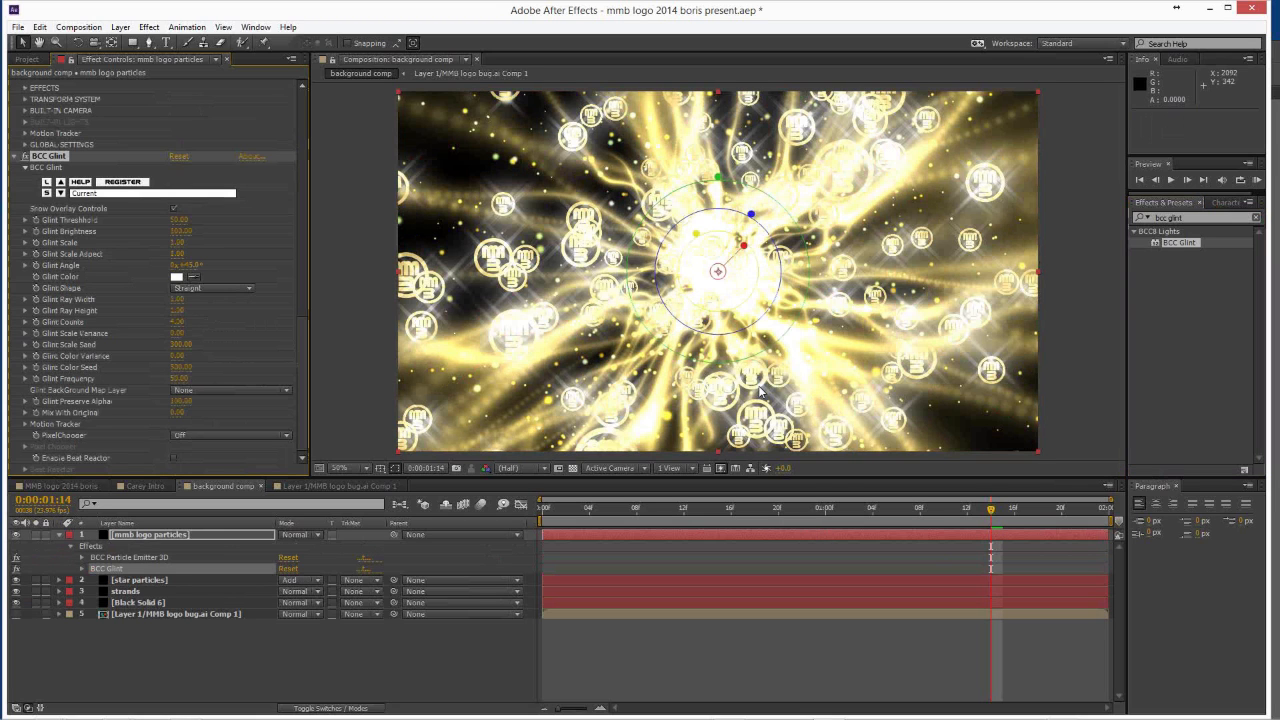
Set the Glint Color by sampling a golden tone from the composition and darkening it to B3A05A.
left_click(195, 280)
left_click(645, 230)
left_click(177, 276)
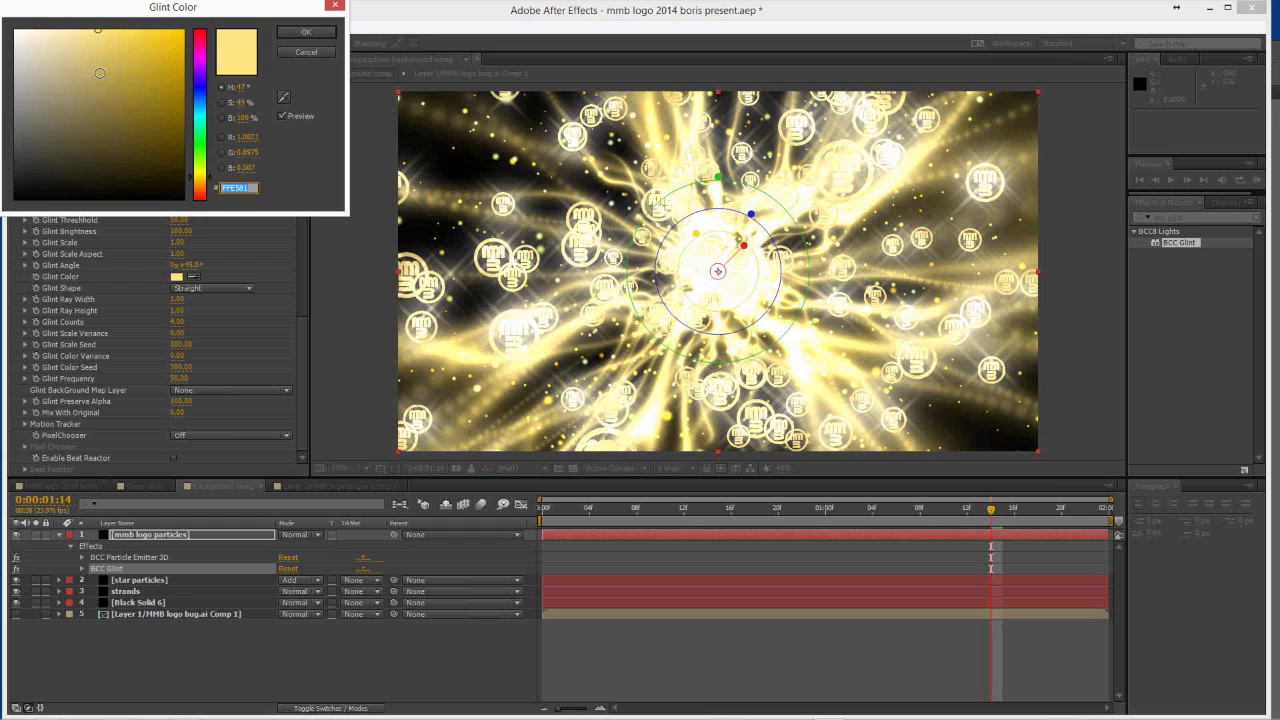
left_click(98, 80)
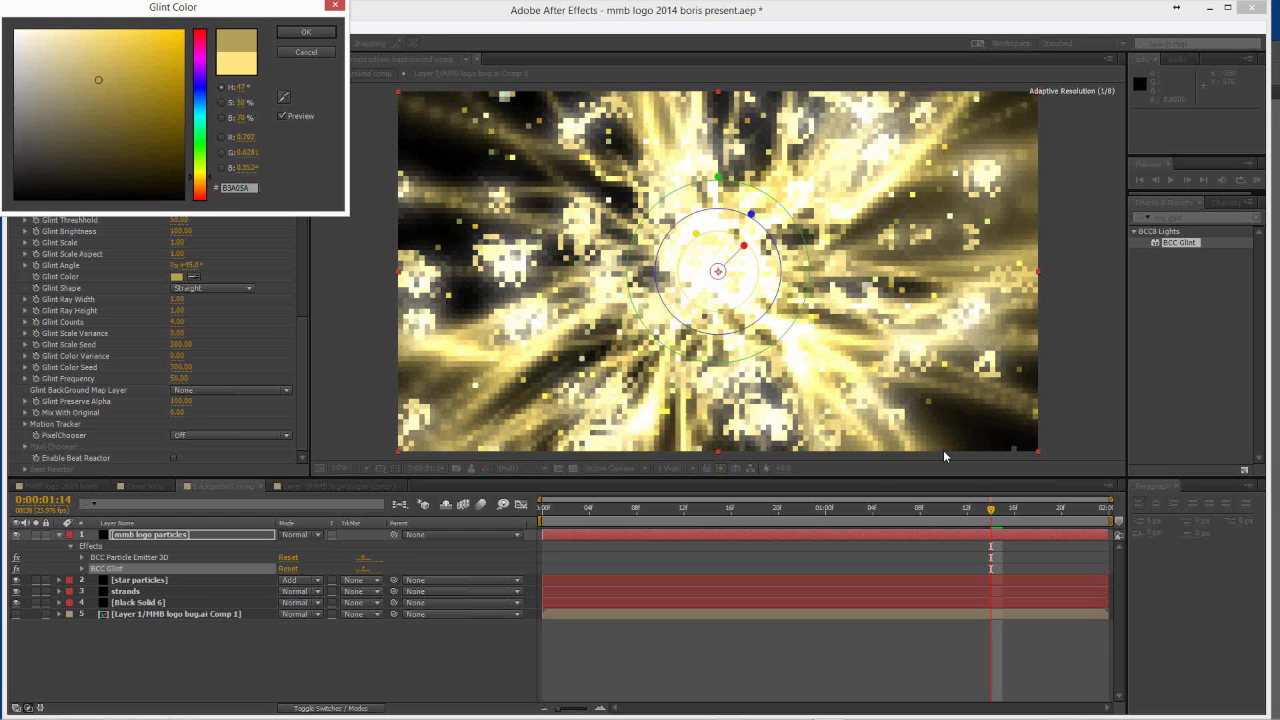
key("Return")
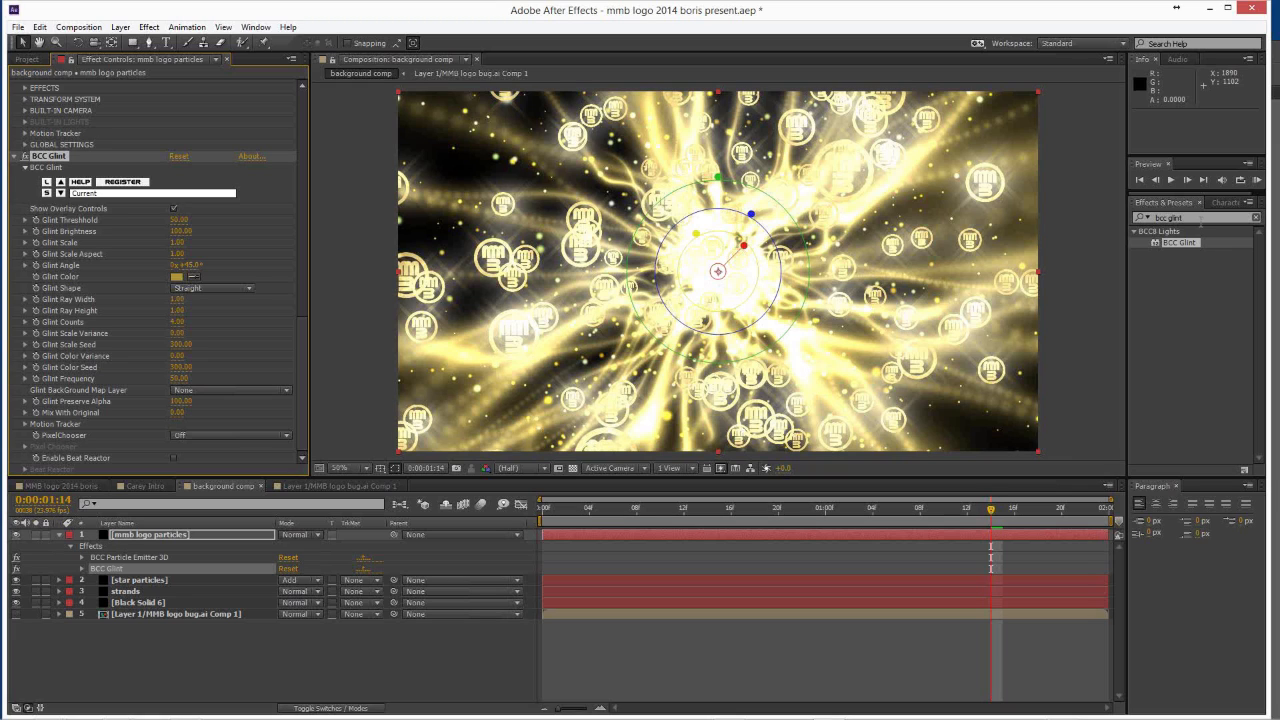
Find the BCC Colorize Glow effect and apply it to the mmb logo particles layer.
left_click(1222, 216)
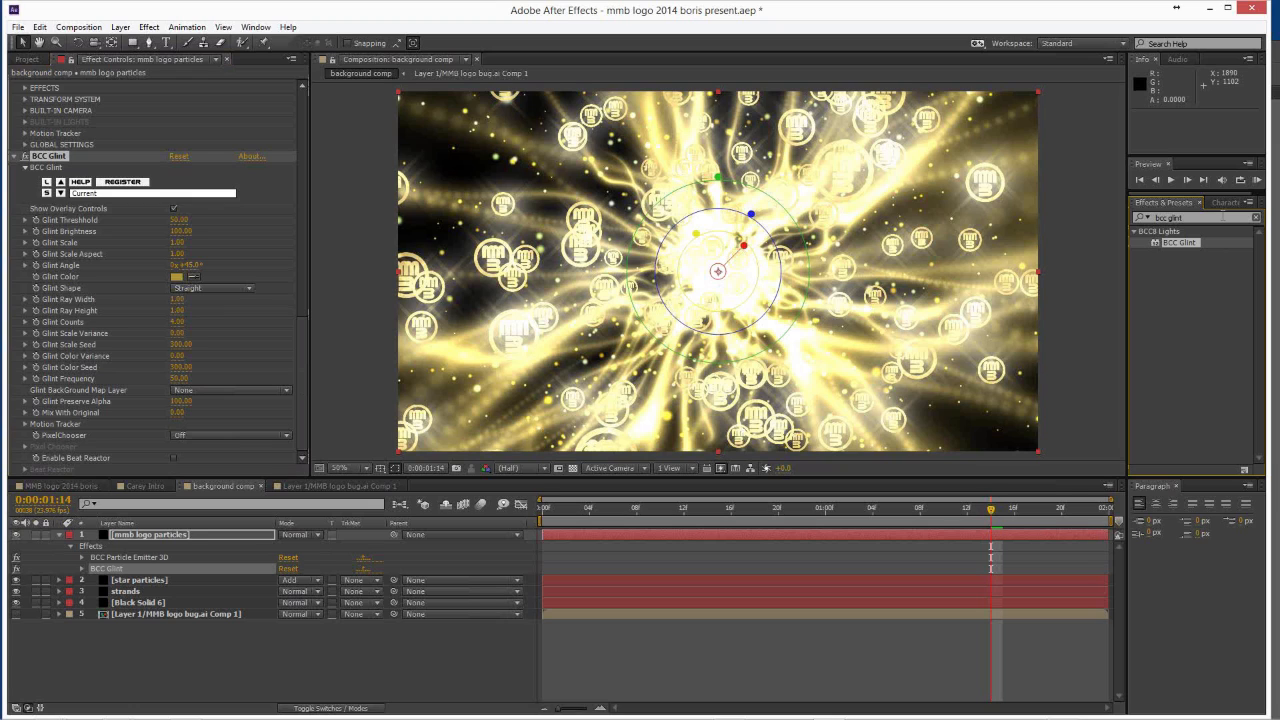
left_click(1222, 216)
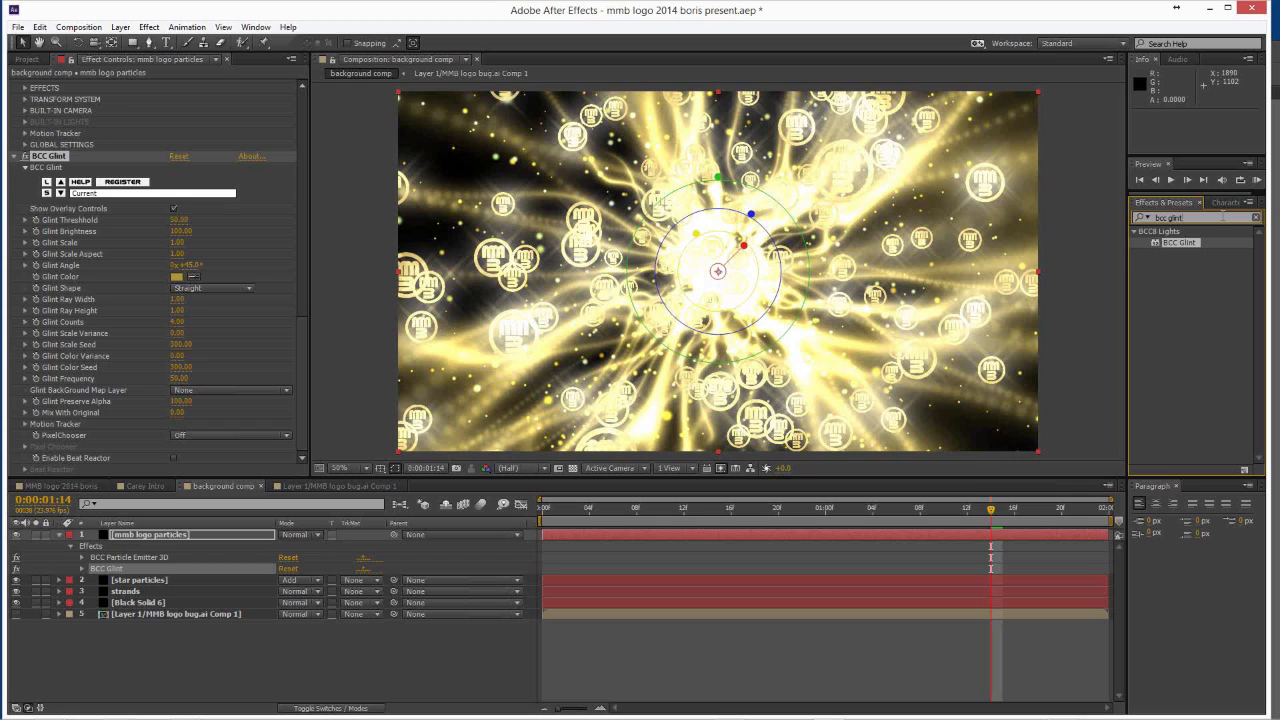
key("BackSpace")
key("BackSpace")
key("BackSpace")
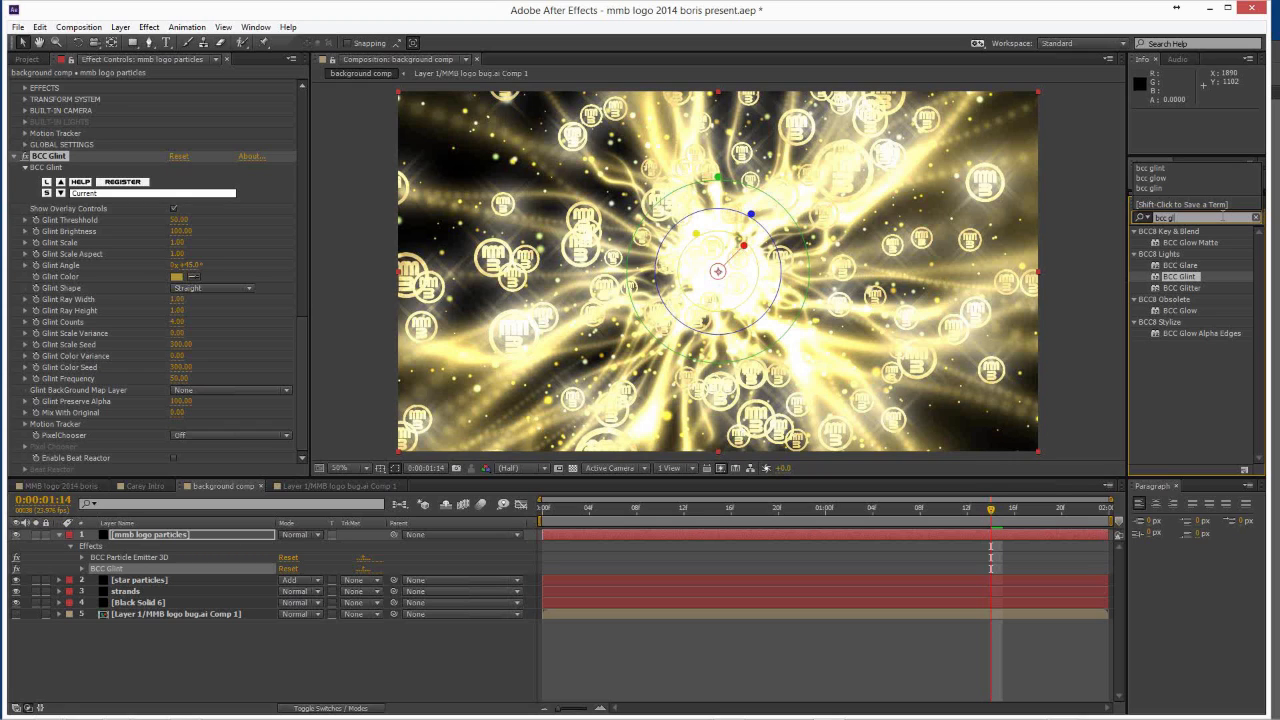
key("BackSpace")
key("BackSpace")
type("colorize")
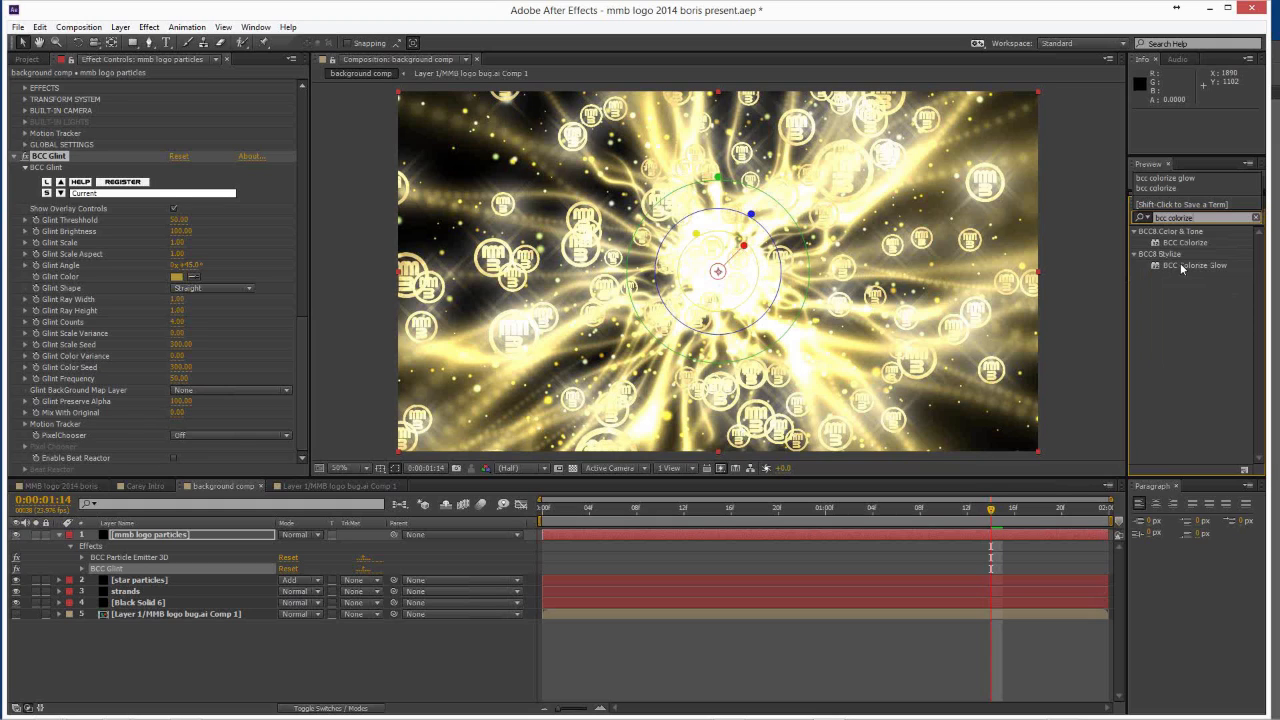
left_click_drag(1182, 267, 867, 537)
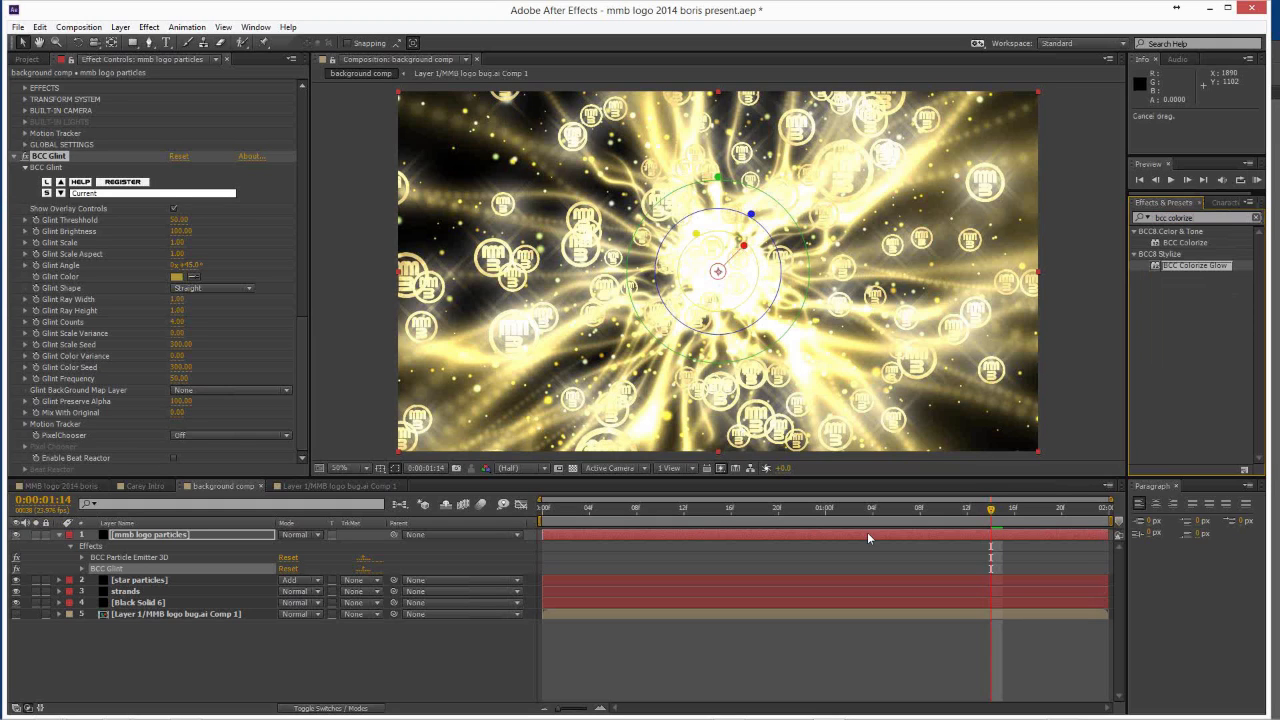
left_click_drag(867, 538, 500, 455)
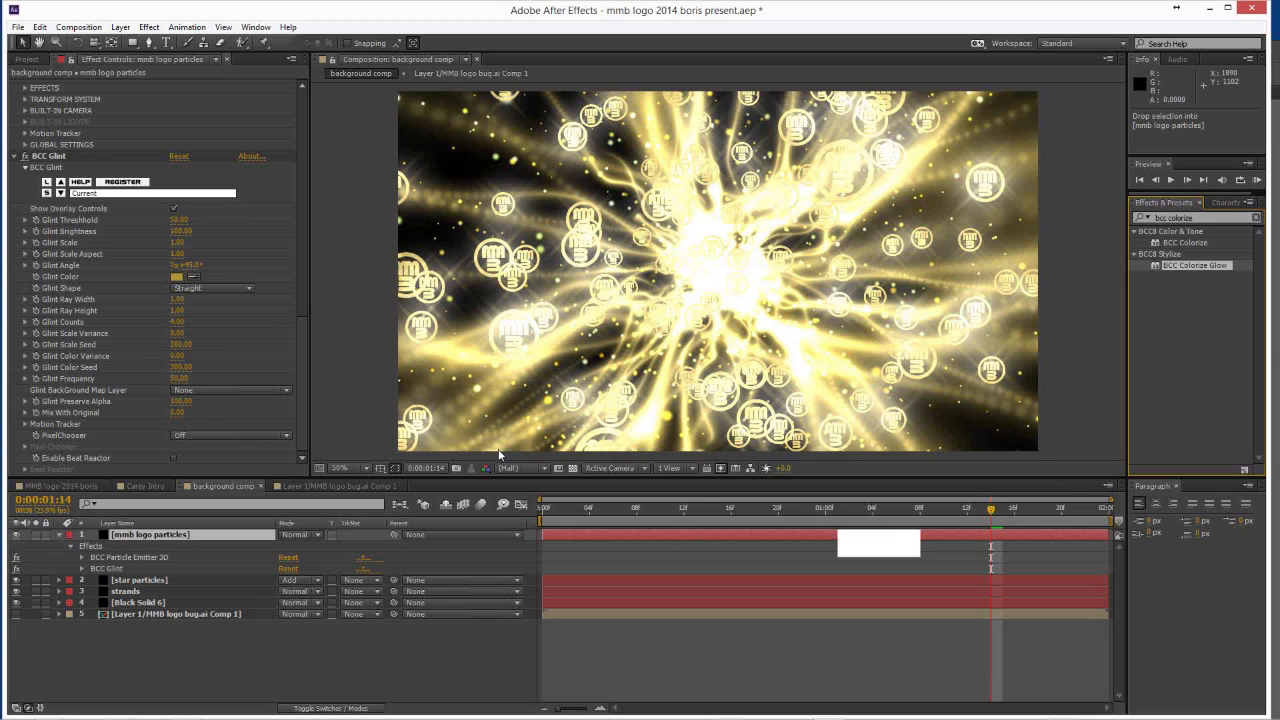
Raise the Colorize Glow's Blur Amount to about 48.6.
left_click_drag(500, 455, 309, 438)
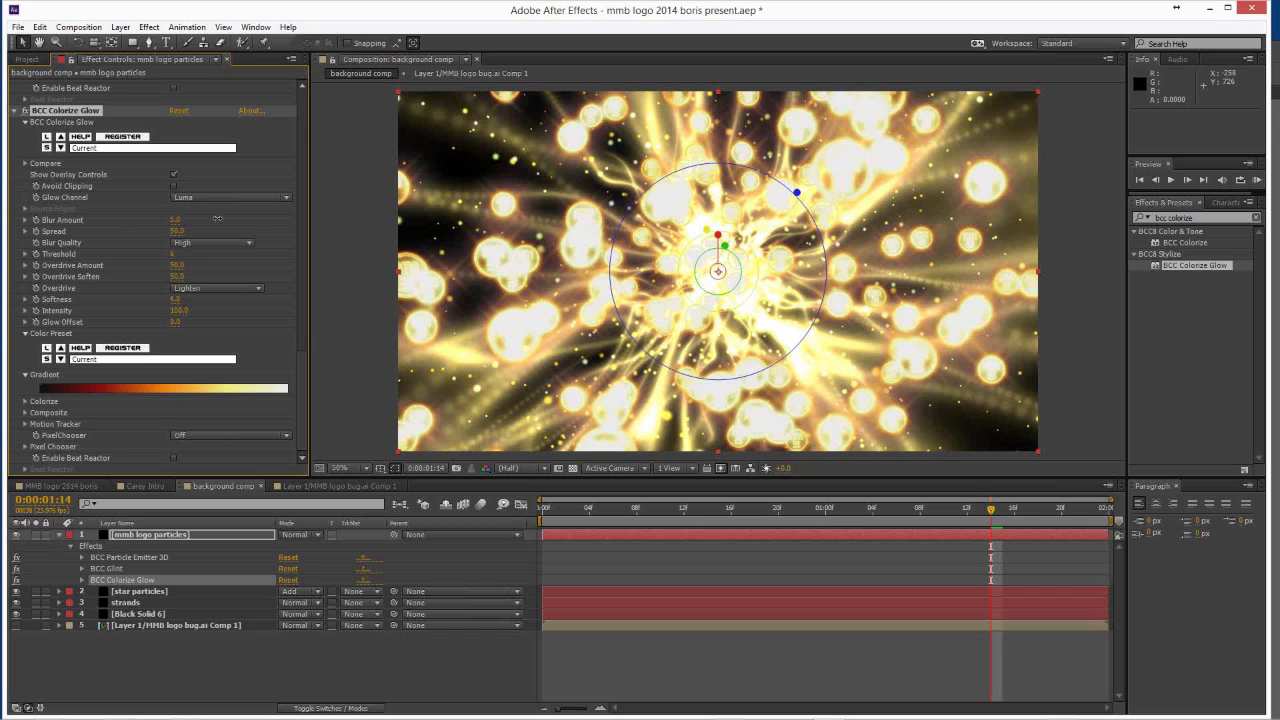
left_click_drag(217, 218, 387, 221)
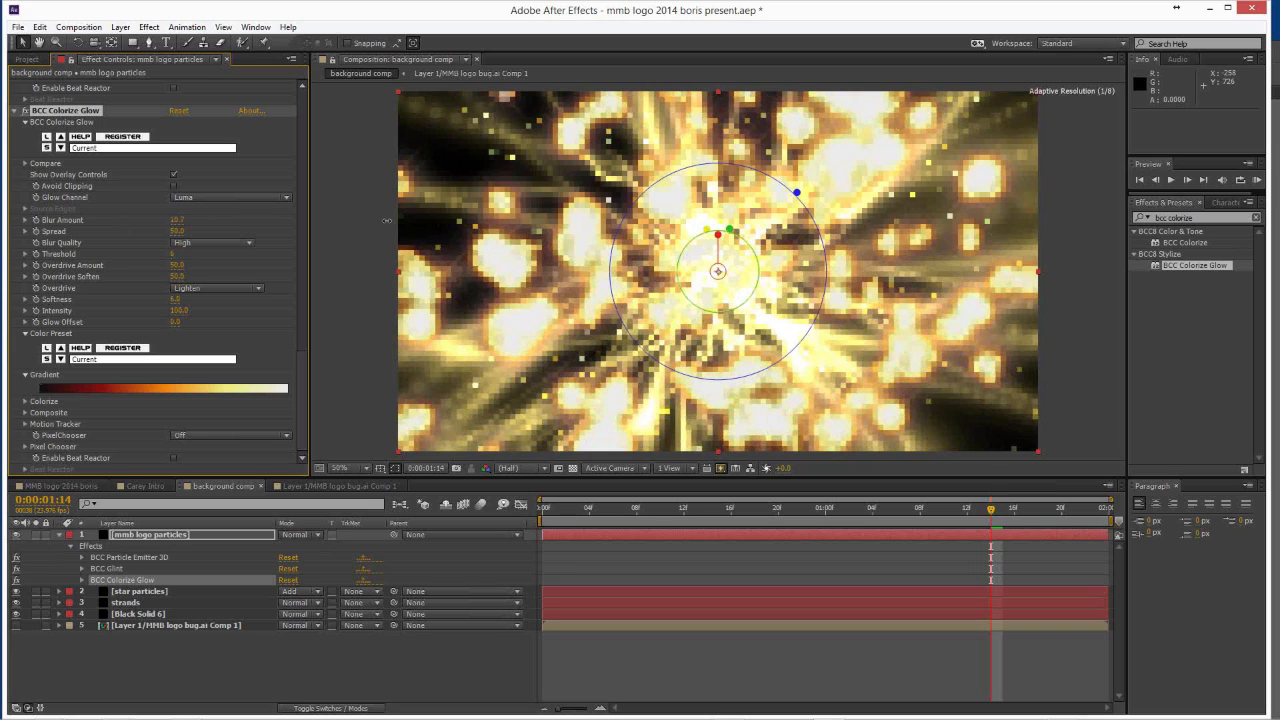
left_click_drag(387, 220, 255, 630)
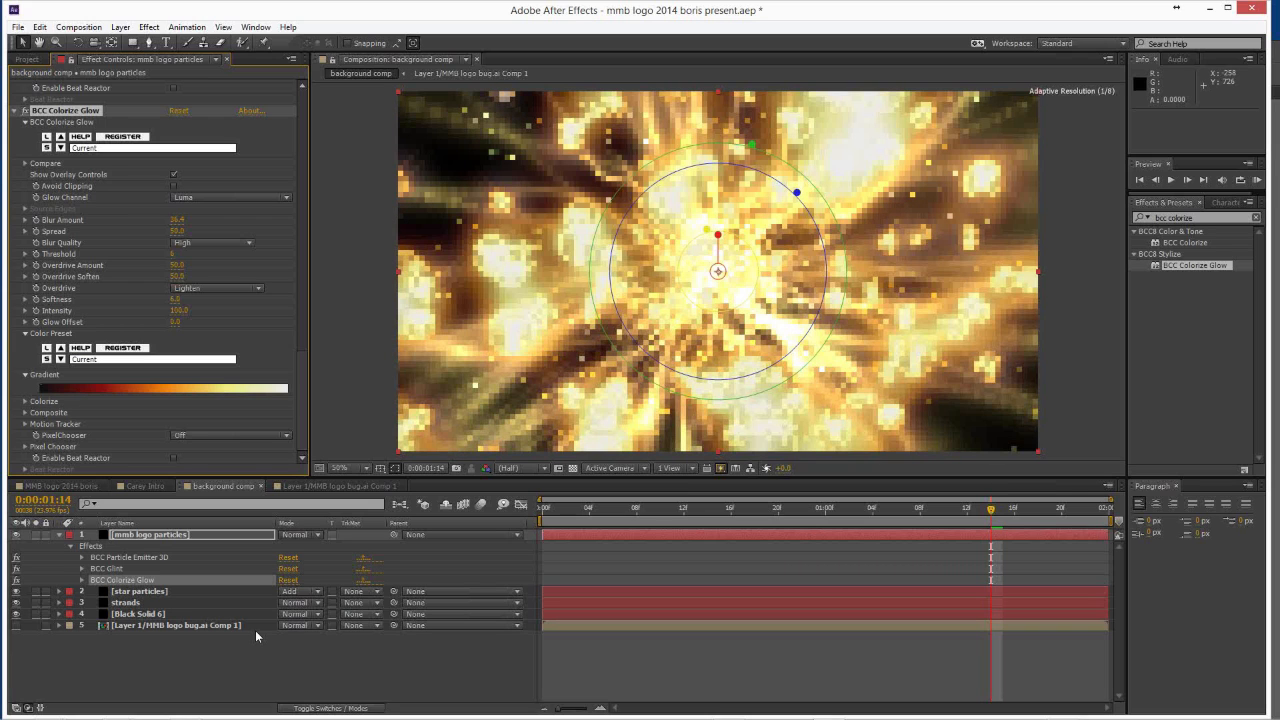
left_click_drag(255, 630, 265, 601)
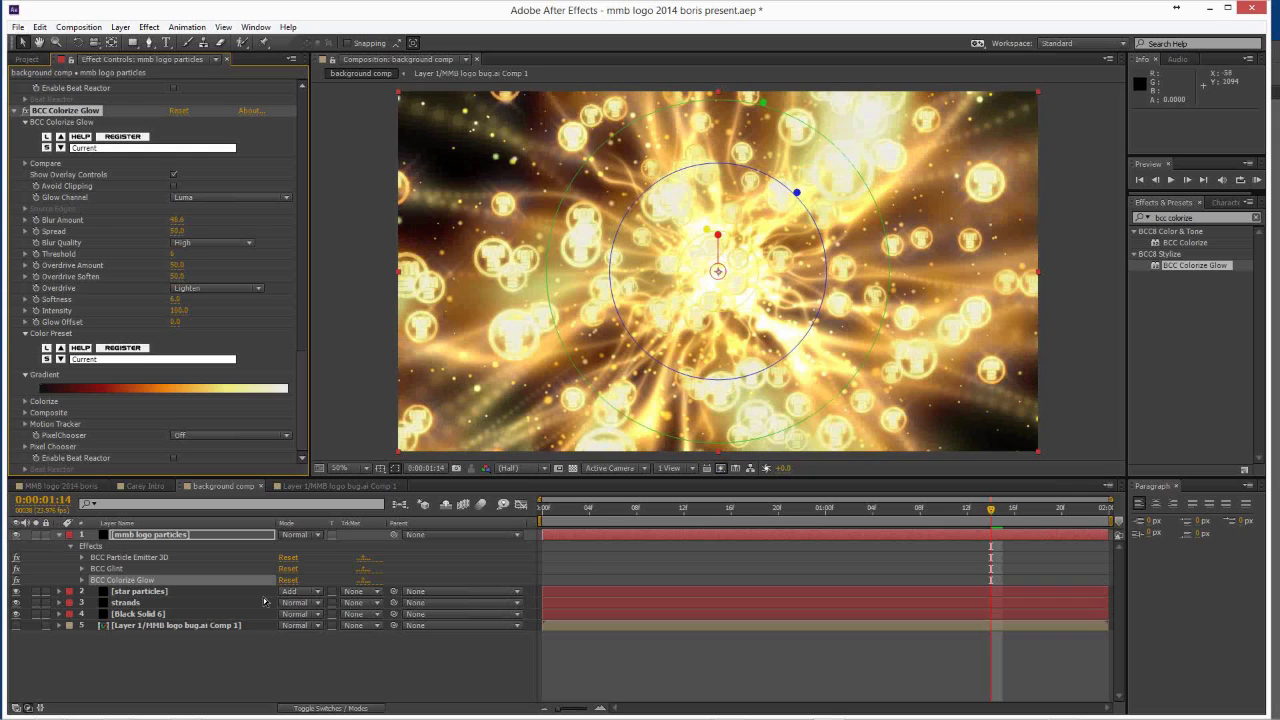
Preview the background comp's animation with the glowing logo particles and save the project.
key("space")
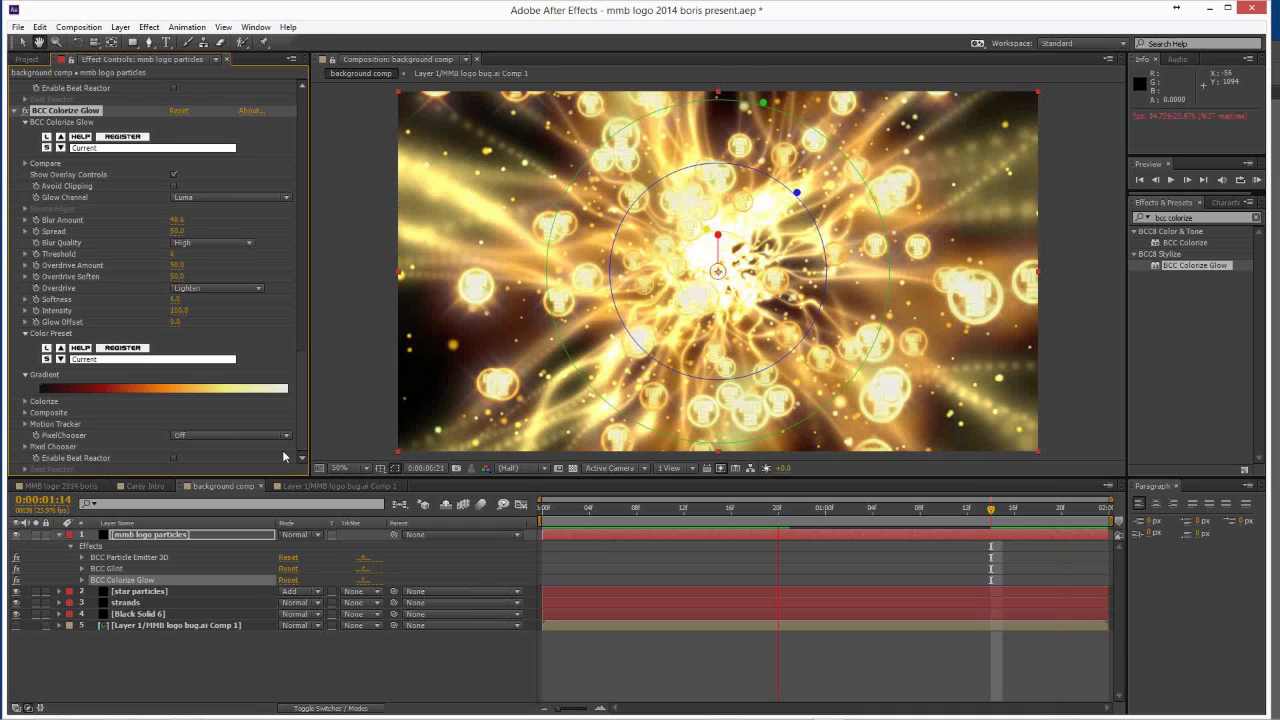
key("space")
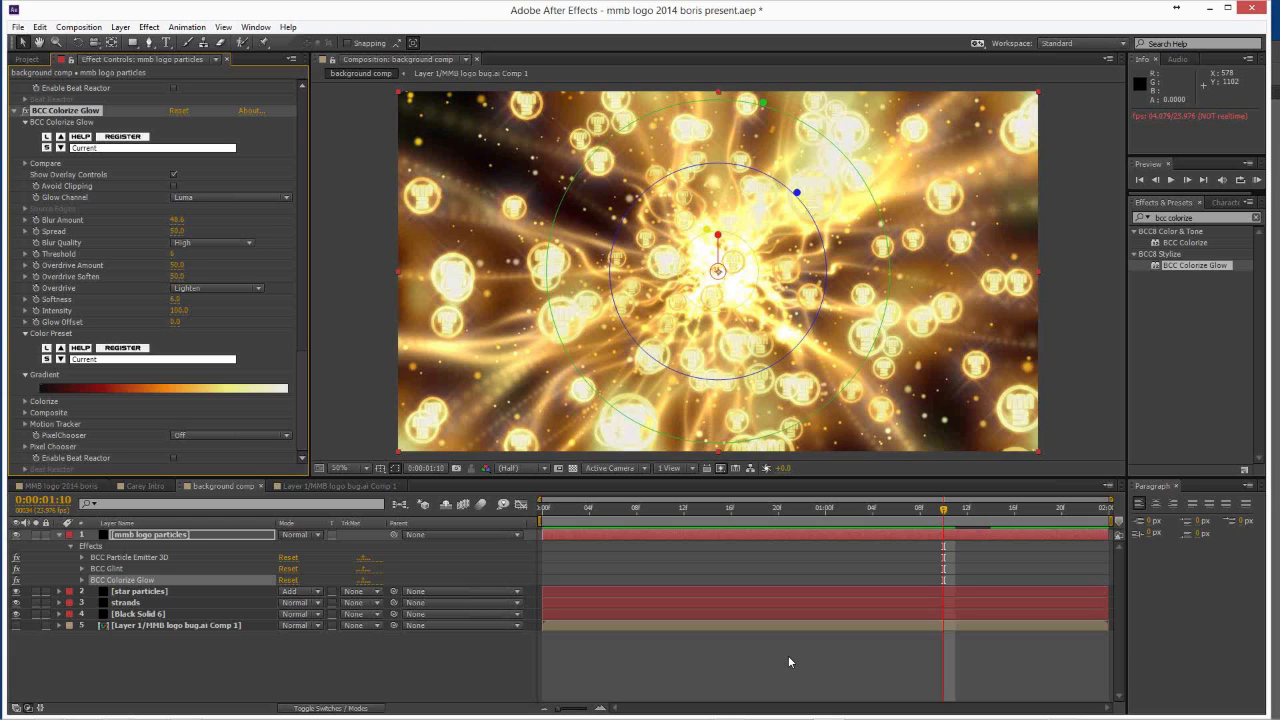
key("ctrl+s")
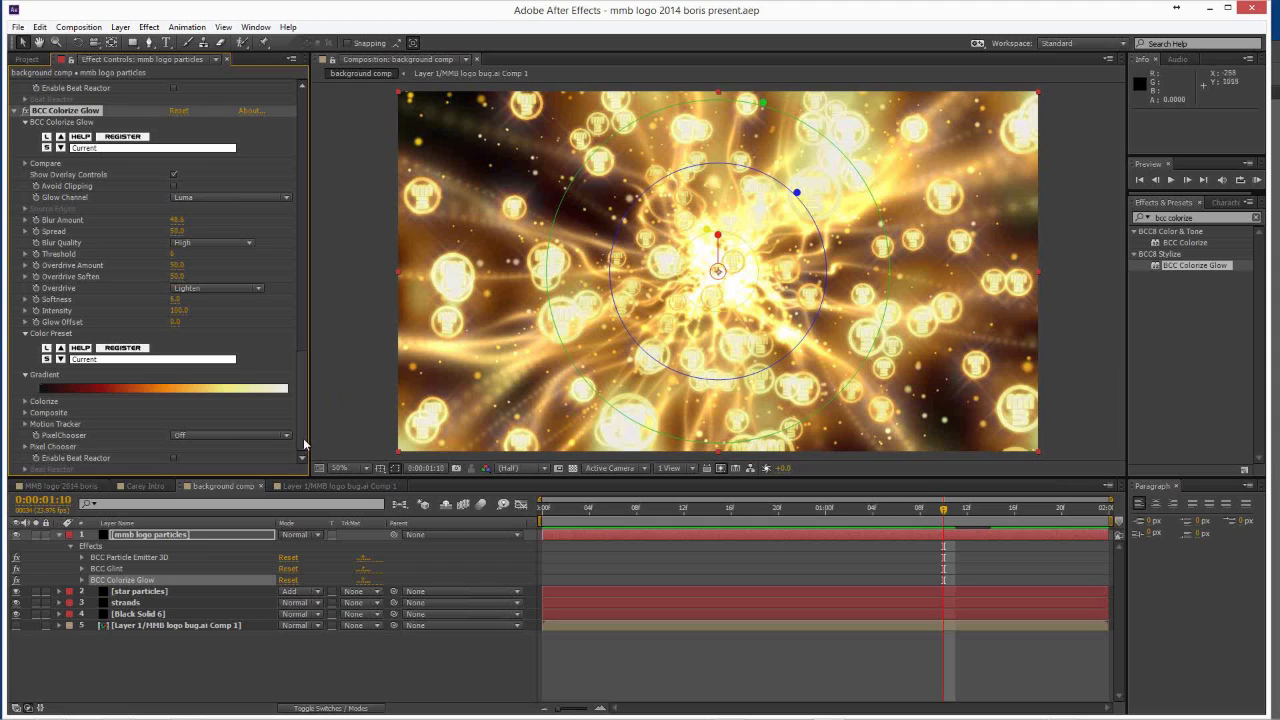
scroll(304, 416, "up", 2)
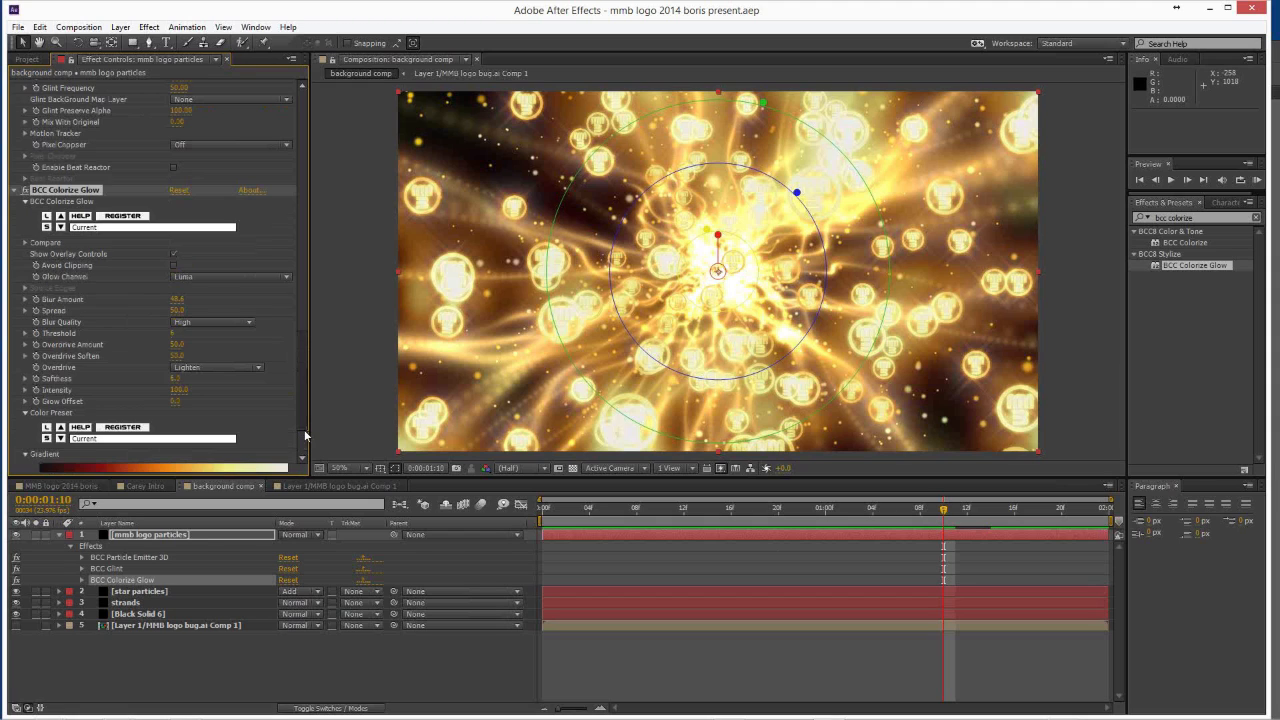
left_click_drag(305, 435, 309, 460)
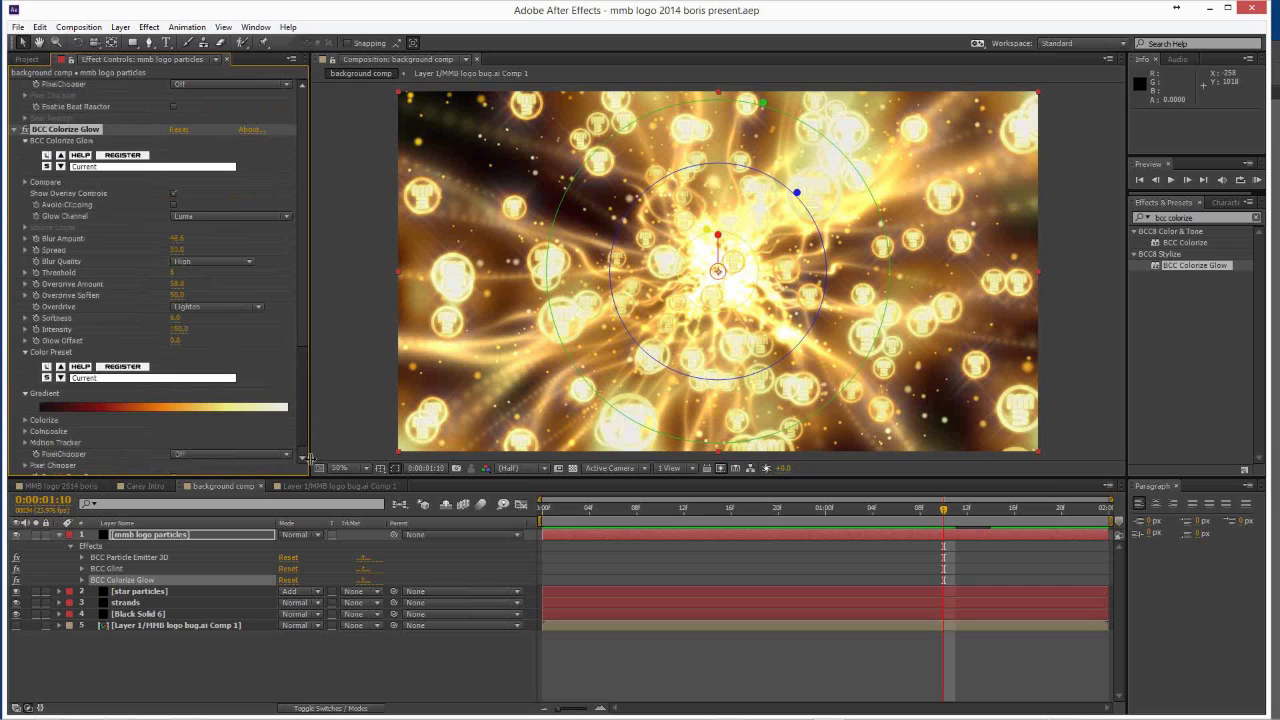
left_click(305, 457)
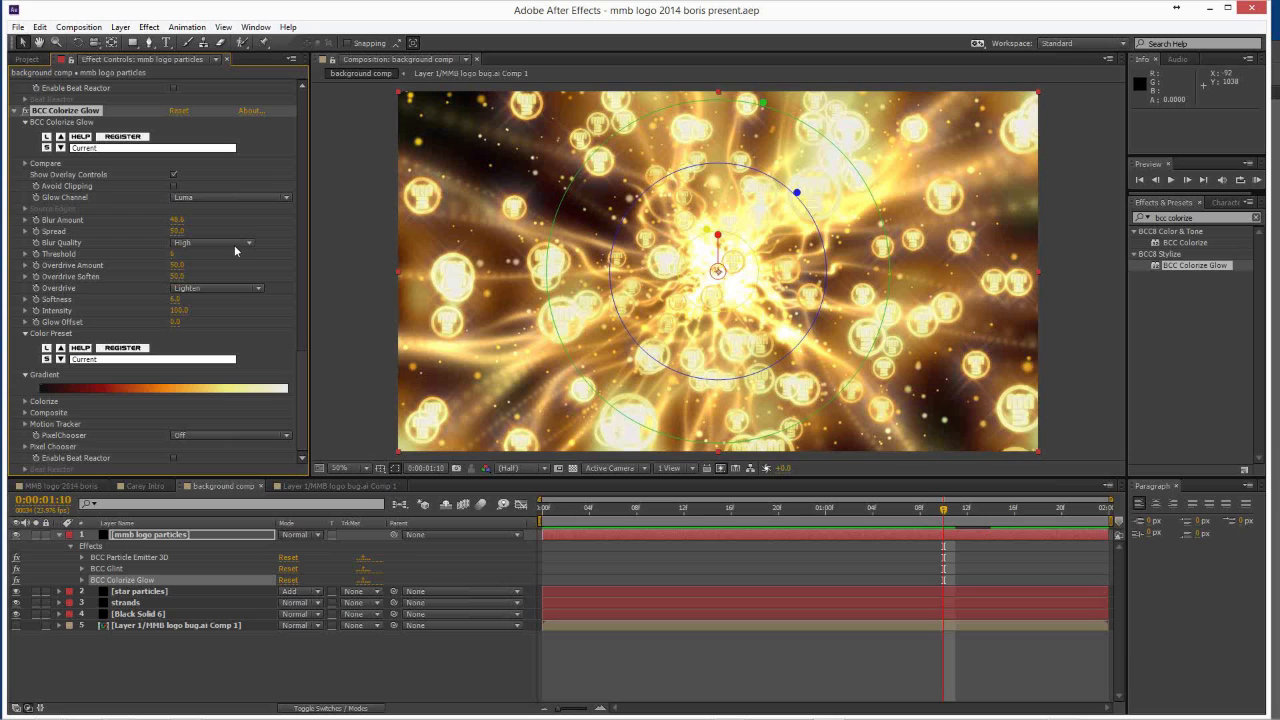
Try the project's color depth at 8 bits per channel and at 16 bits per channel to compare the glow.
left_click(80, 28)
left_click(33, 61)
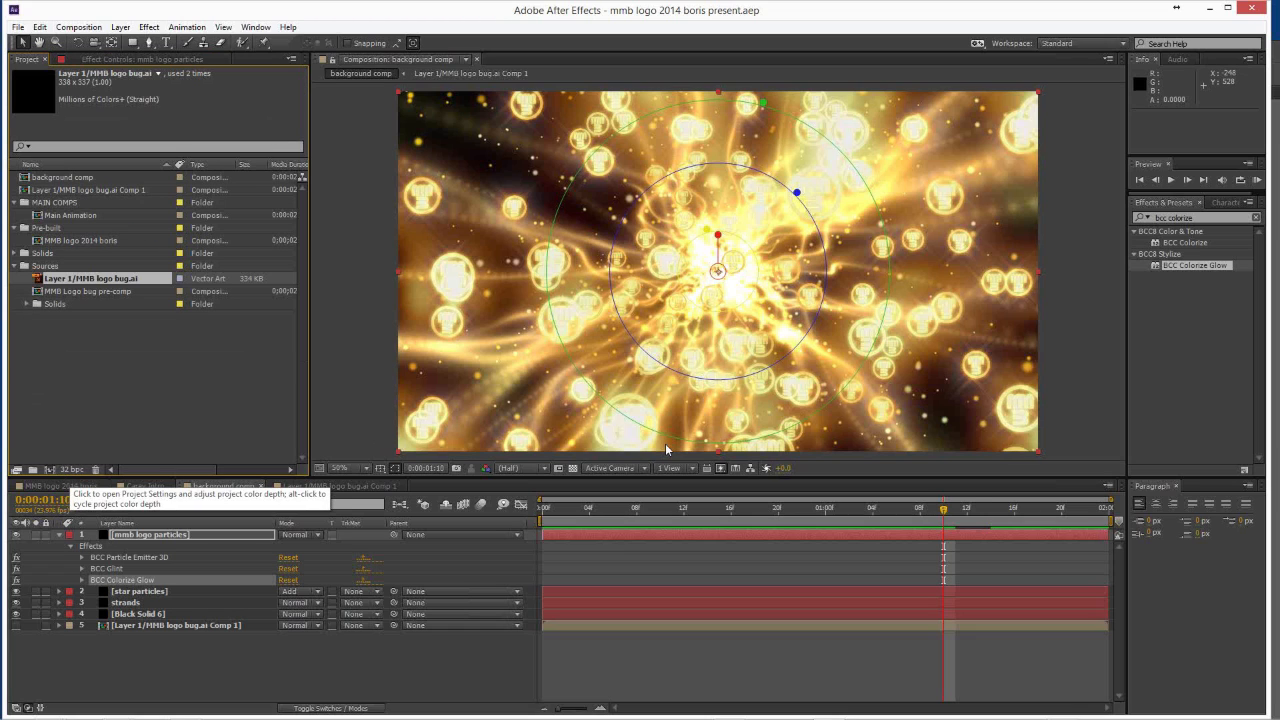
key("ctrl+alt+shift+k")
left_click(285, 267)
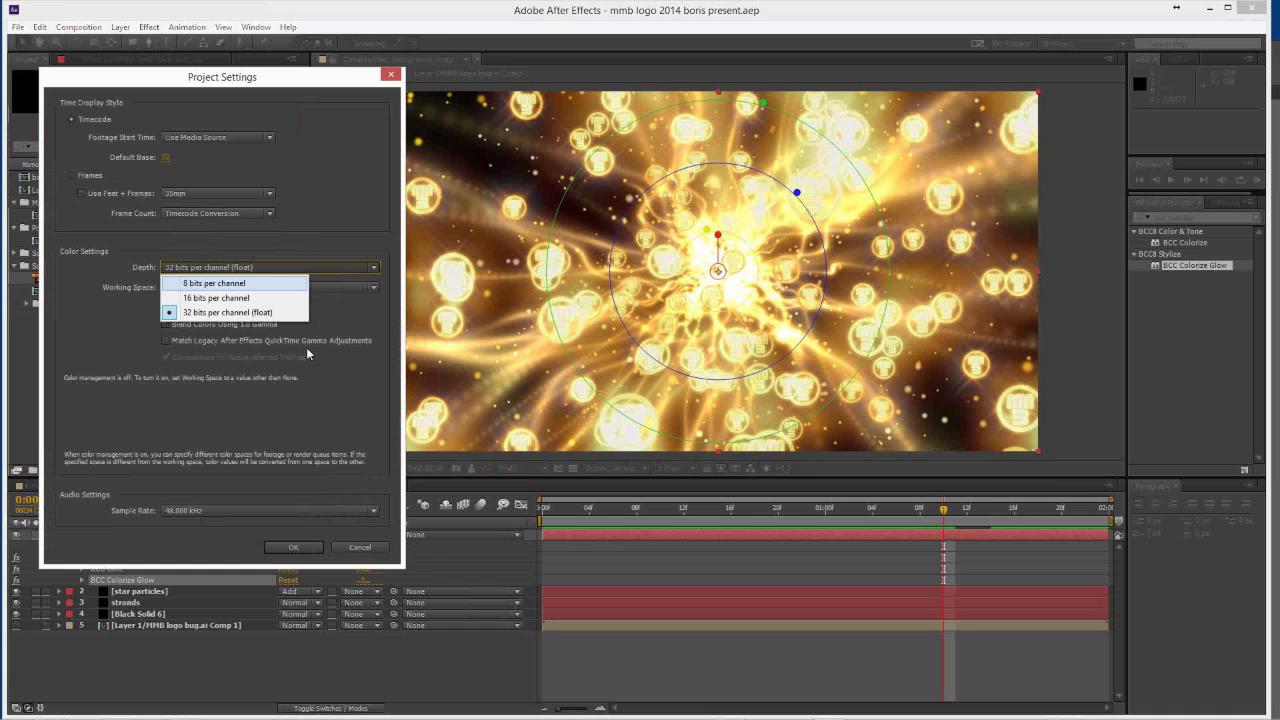
left_click(214, 283)
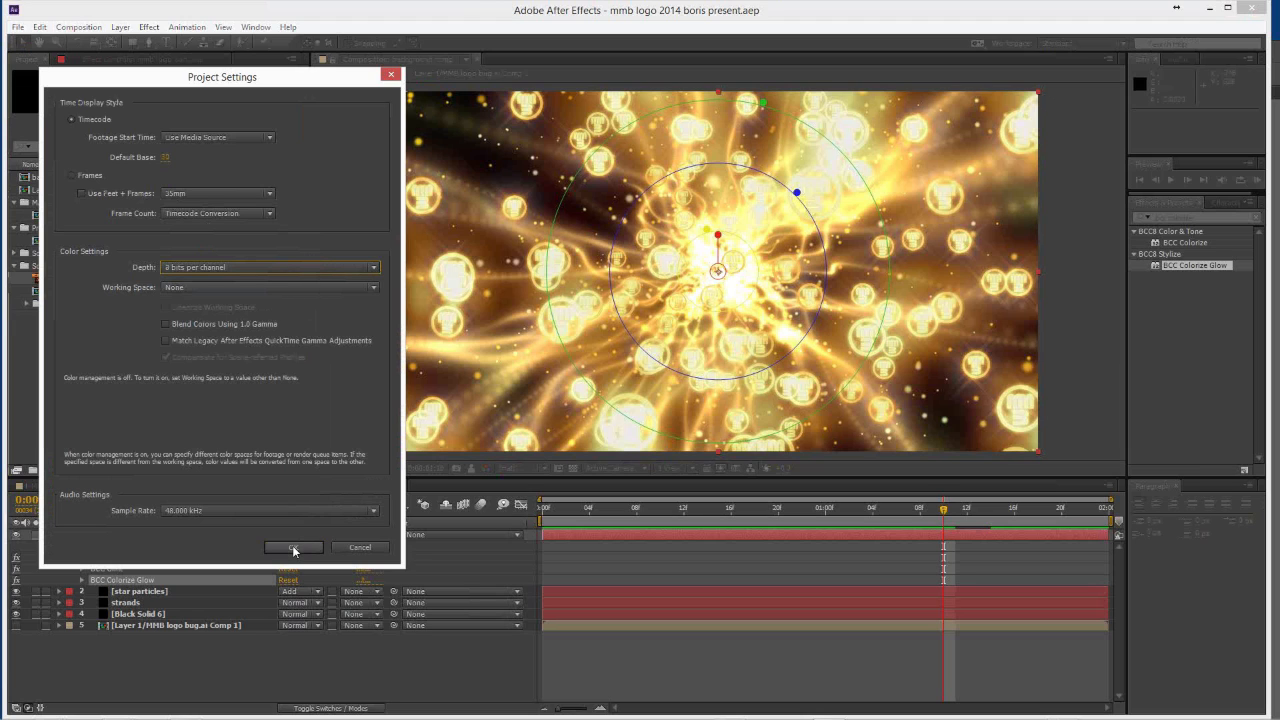
left_click(292, 548)
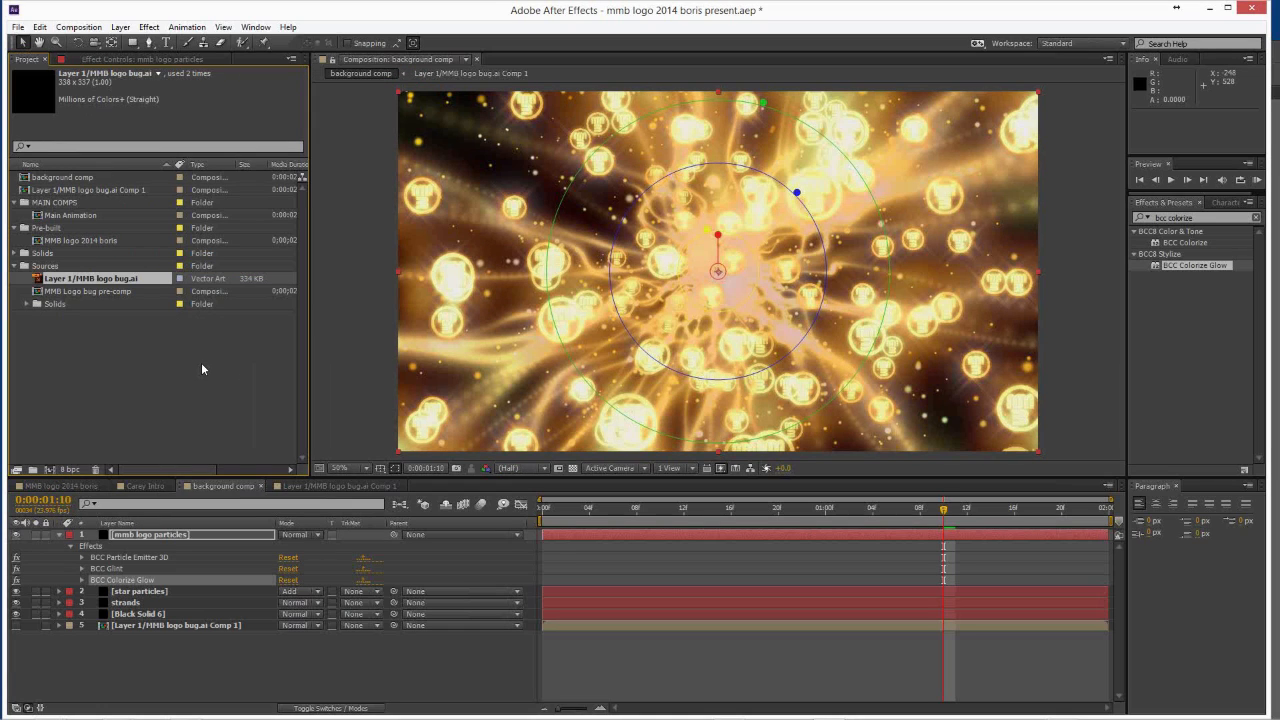
left_click(68, 471)
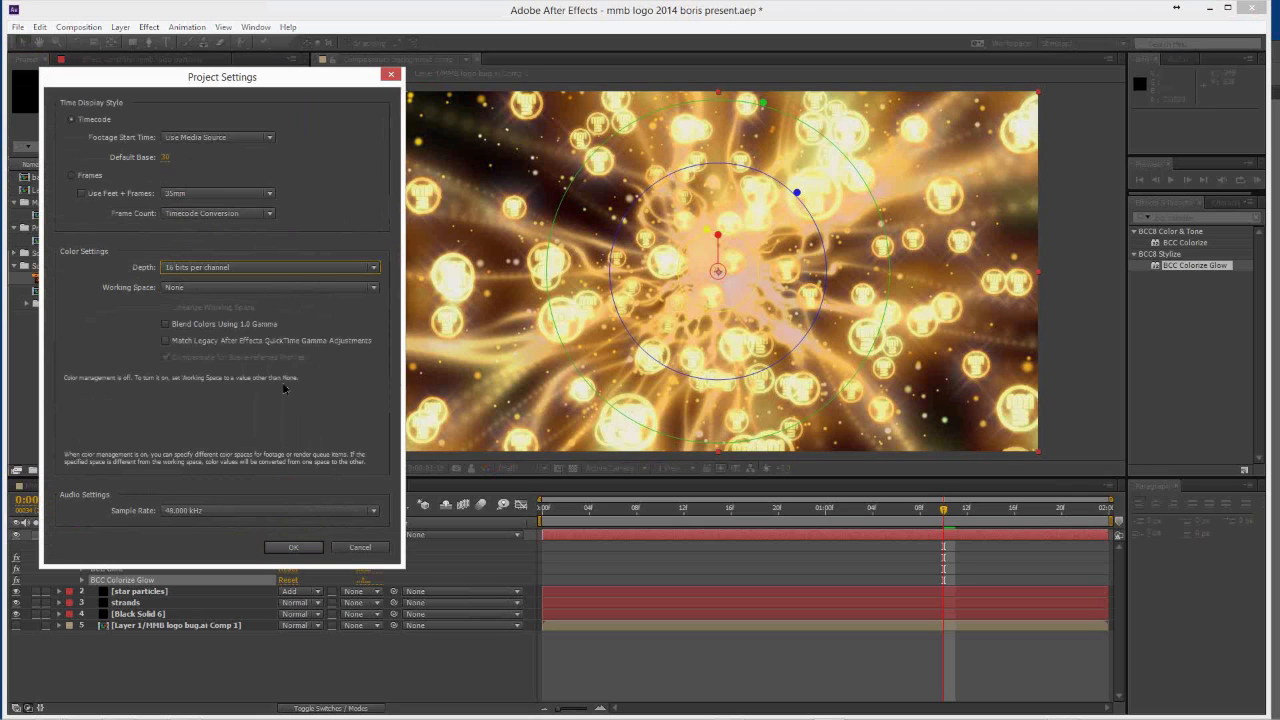
key("Return")
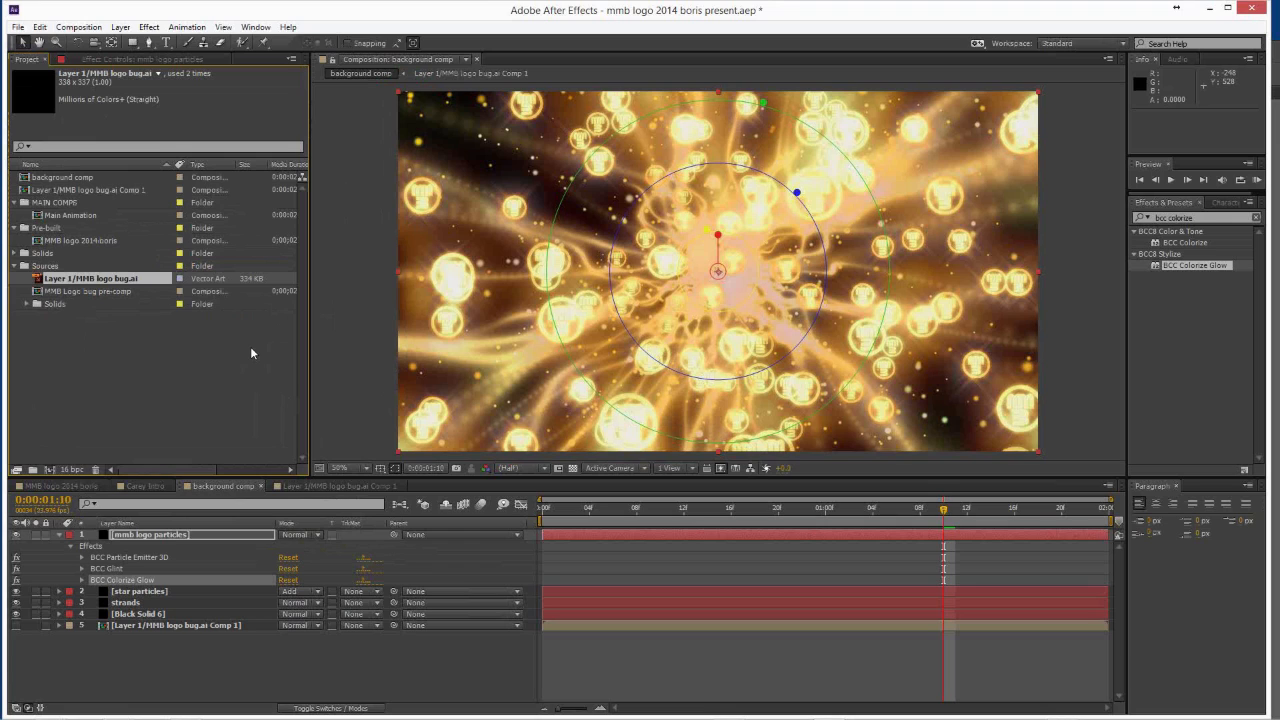
Undo the color depth changes to restore the project to 32 bits per channel (float).
key("ctrl+z")
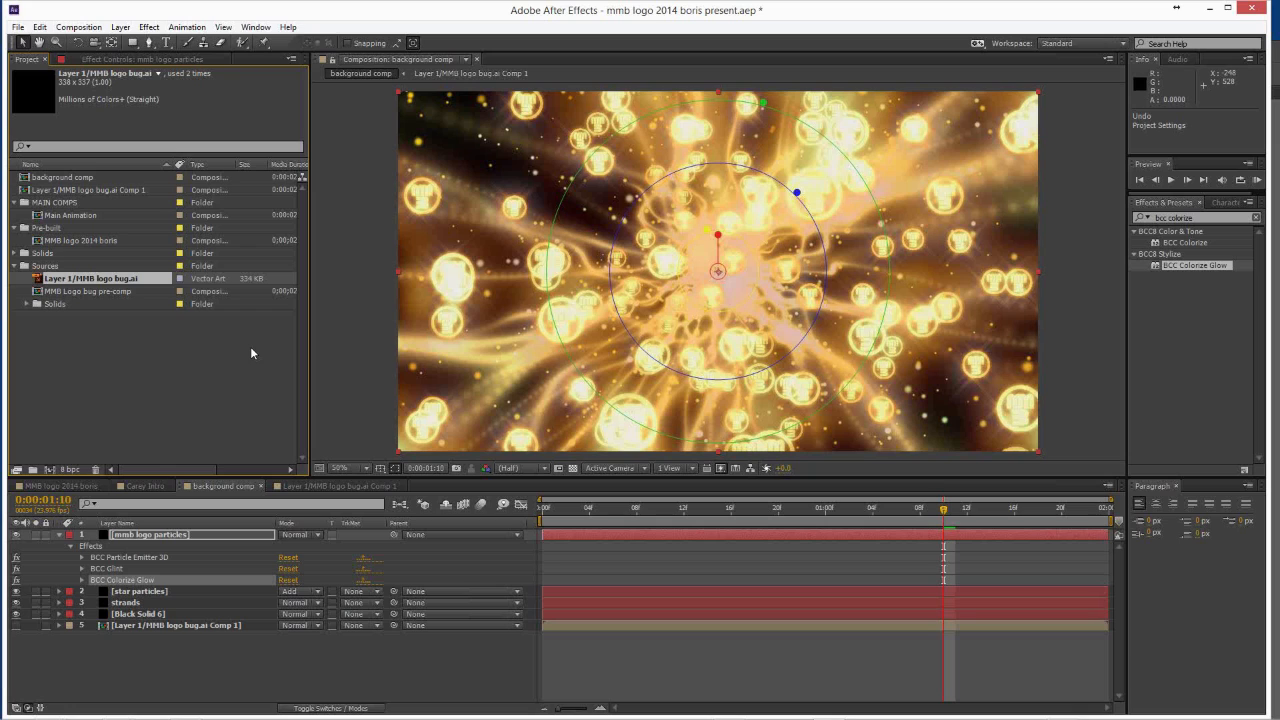
key("ctrl+shift+z")
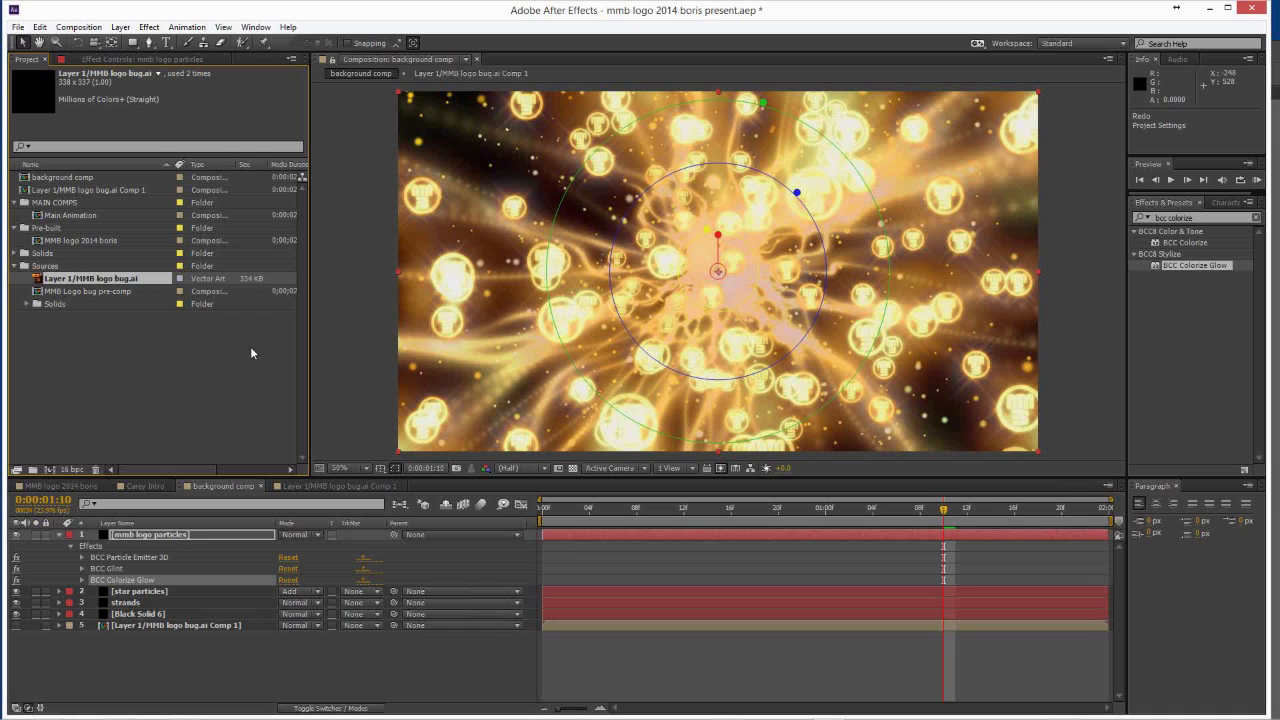
key("ctrl+shift+z")
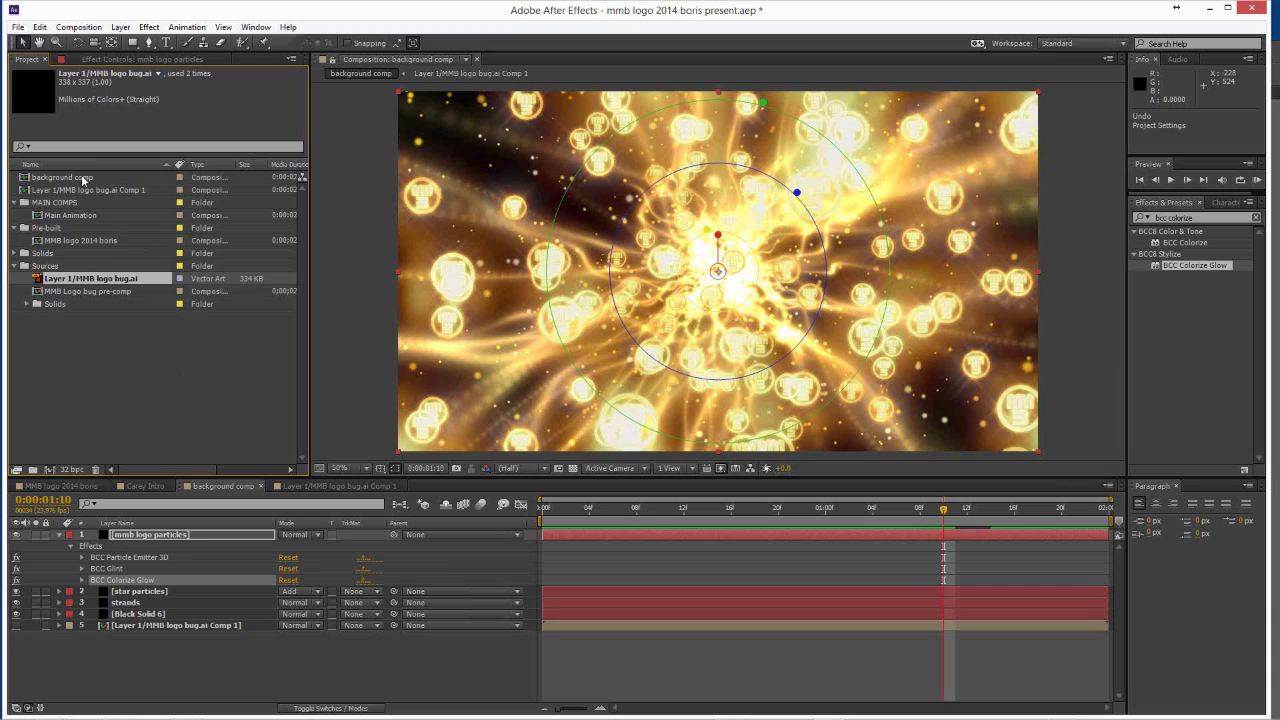
Create a new composition from background comp and rename it Main animation.
left_click(24, 180)
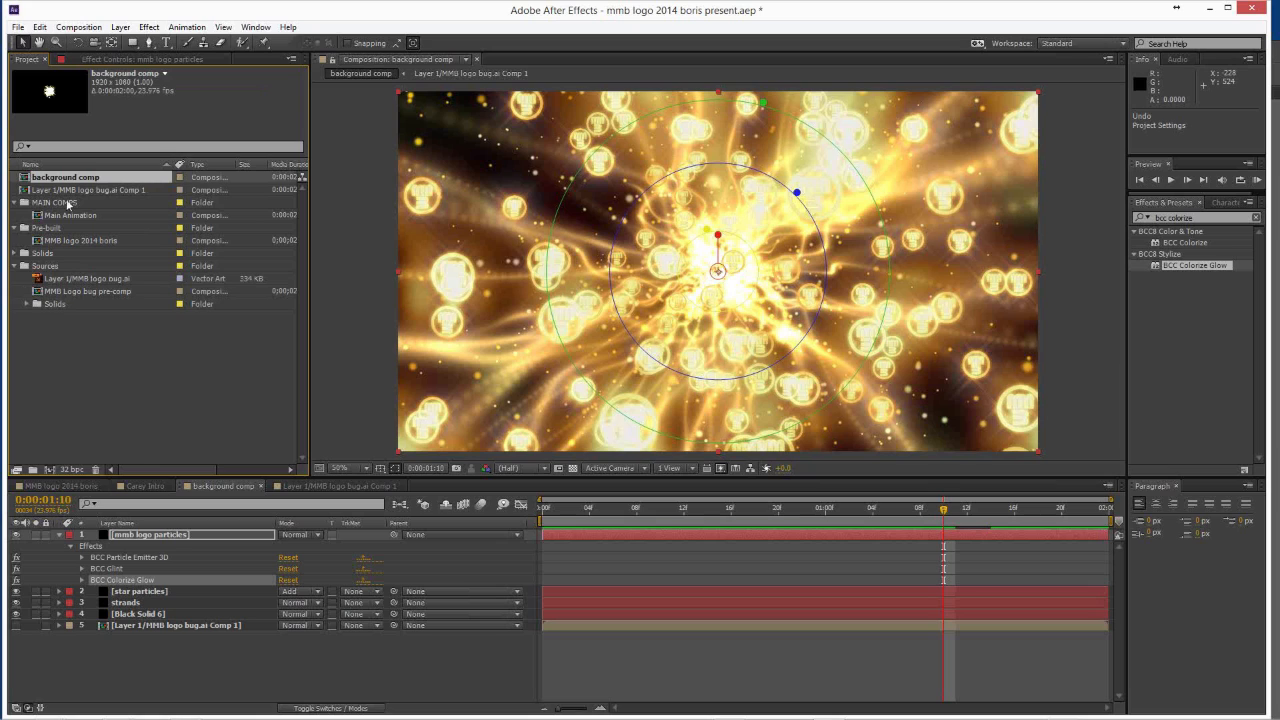
left_click_drag(67, 204, 49, 473)
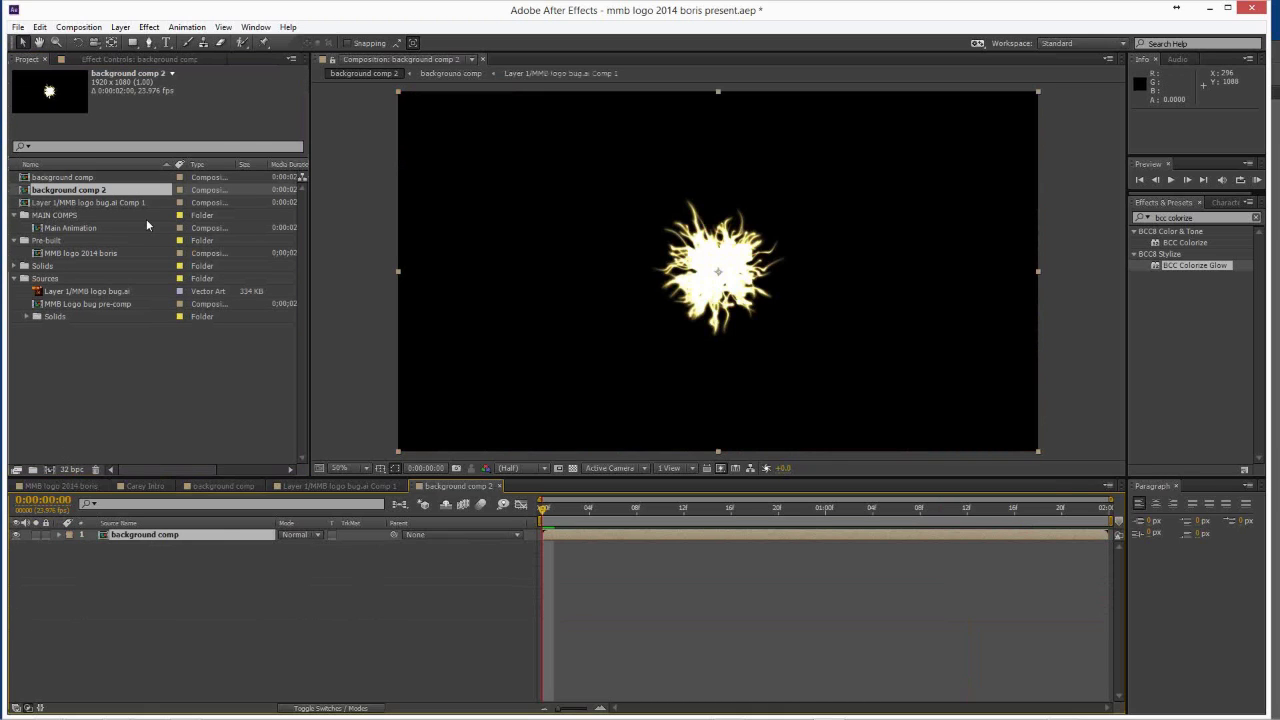
left_click(123, 190)
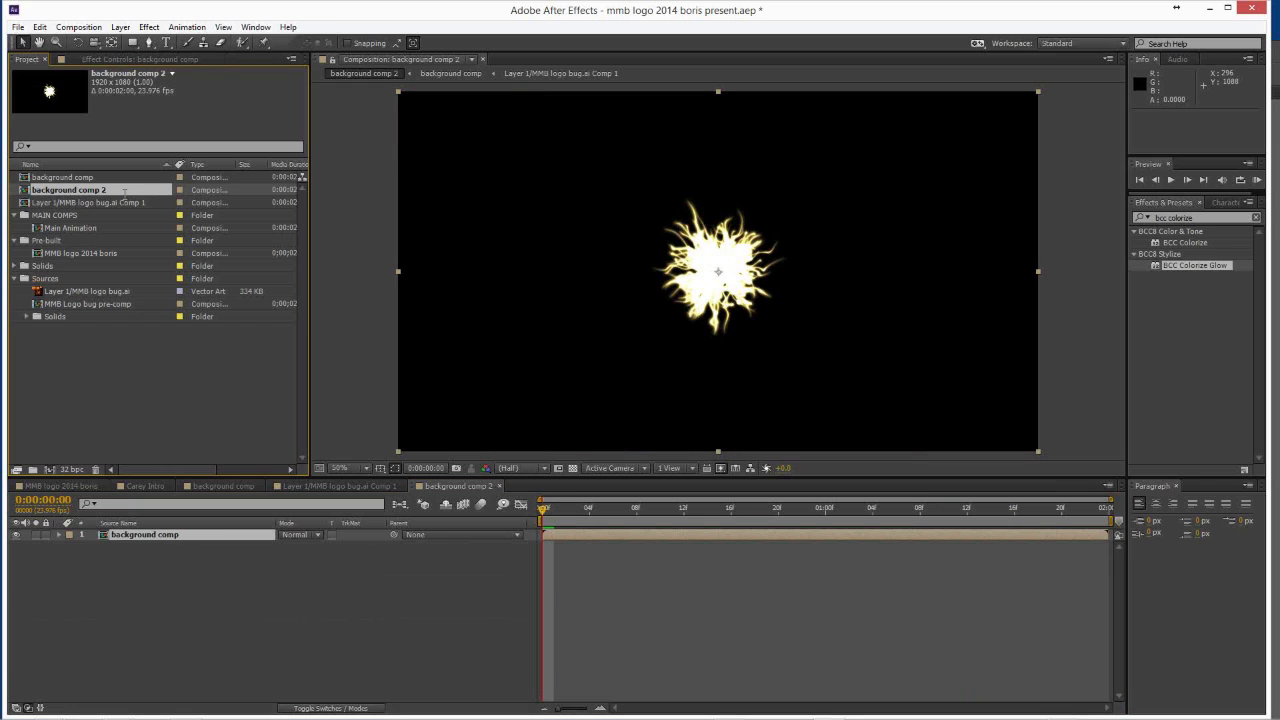
key("Return")
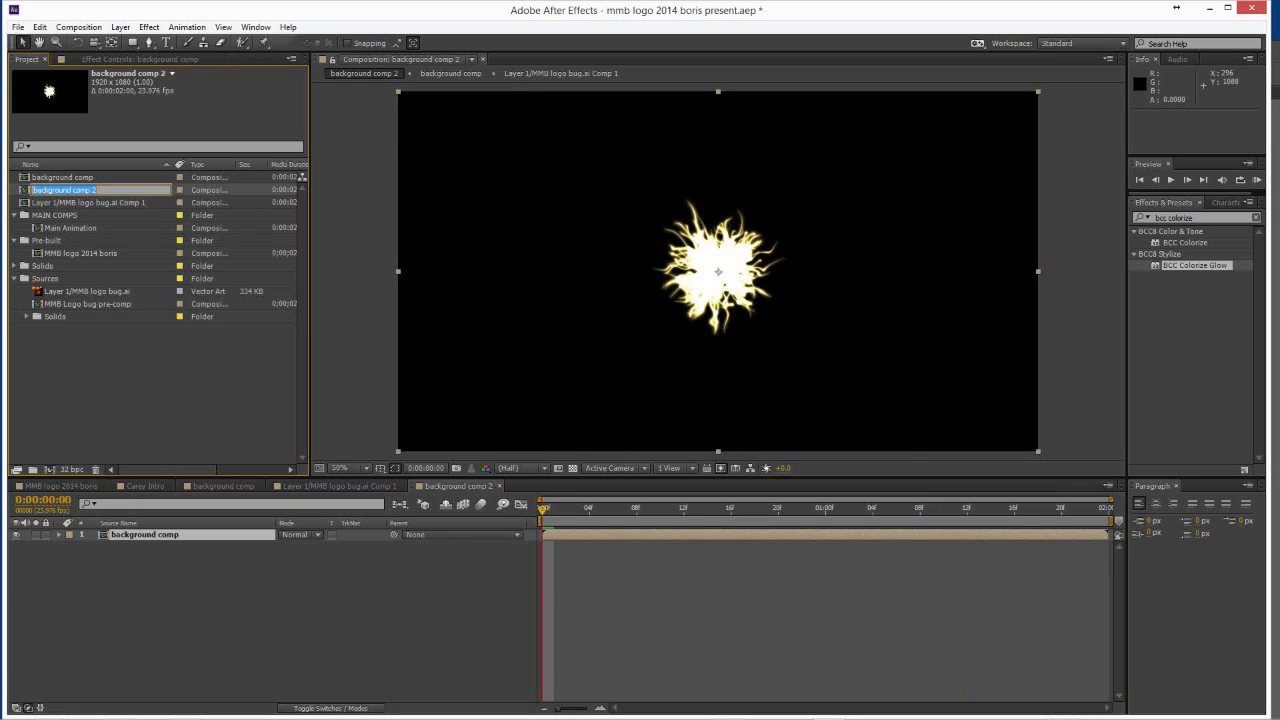
type("Main animation")
key("Return")
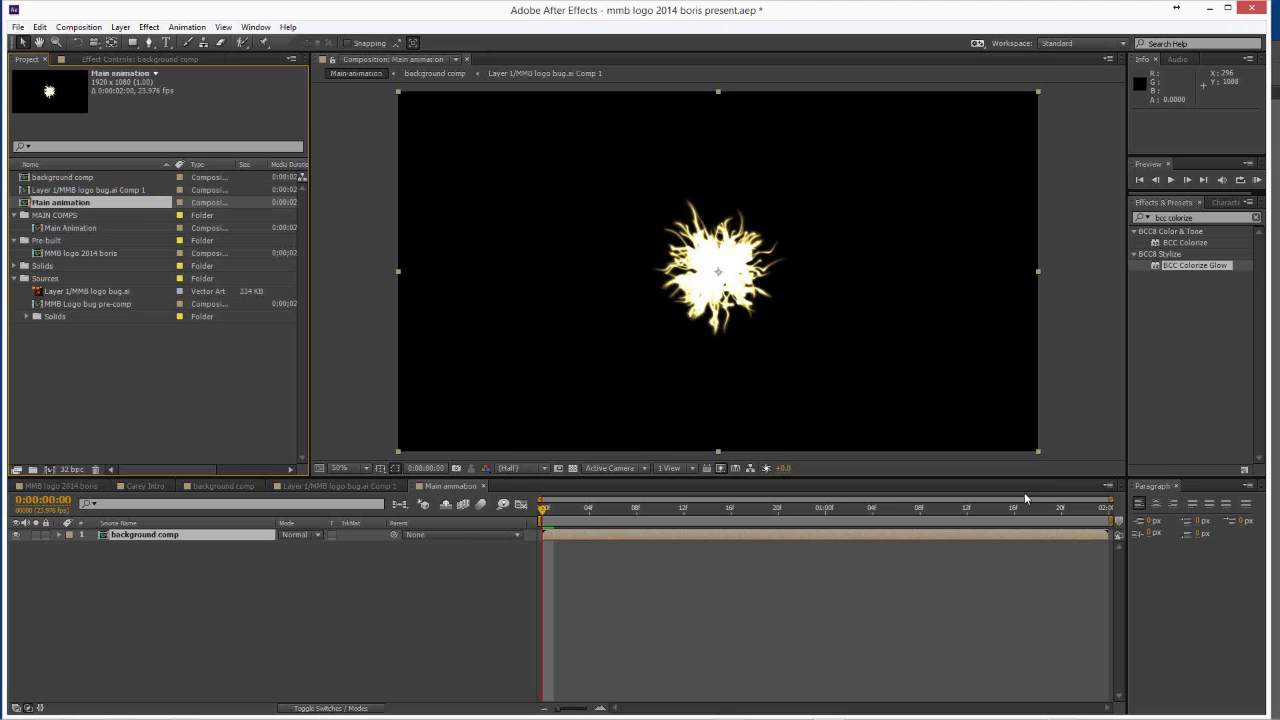
Move the current time to 0:00:01:00 and add a comp-sized black solid named ring to Main animation.
left_click(831, 510)
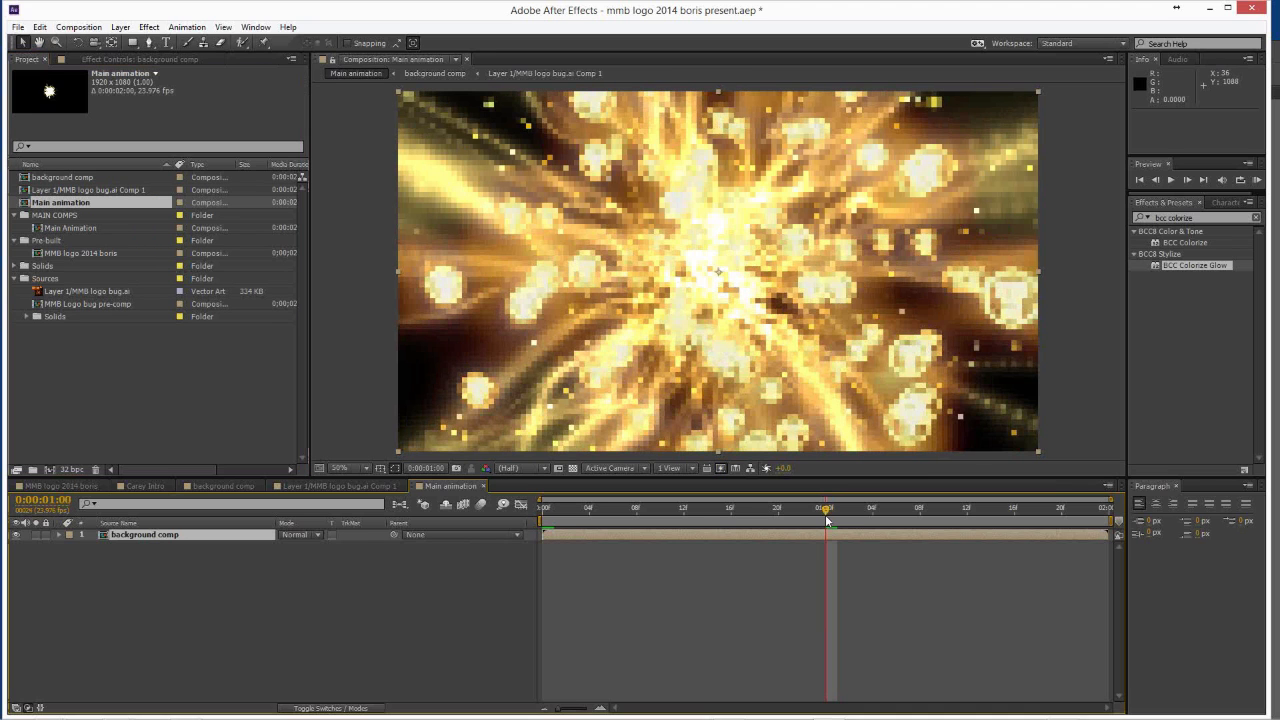
left_click(826, 510)
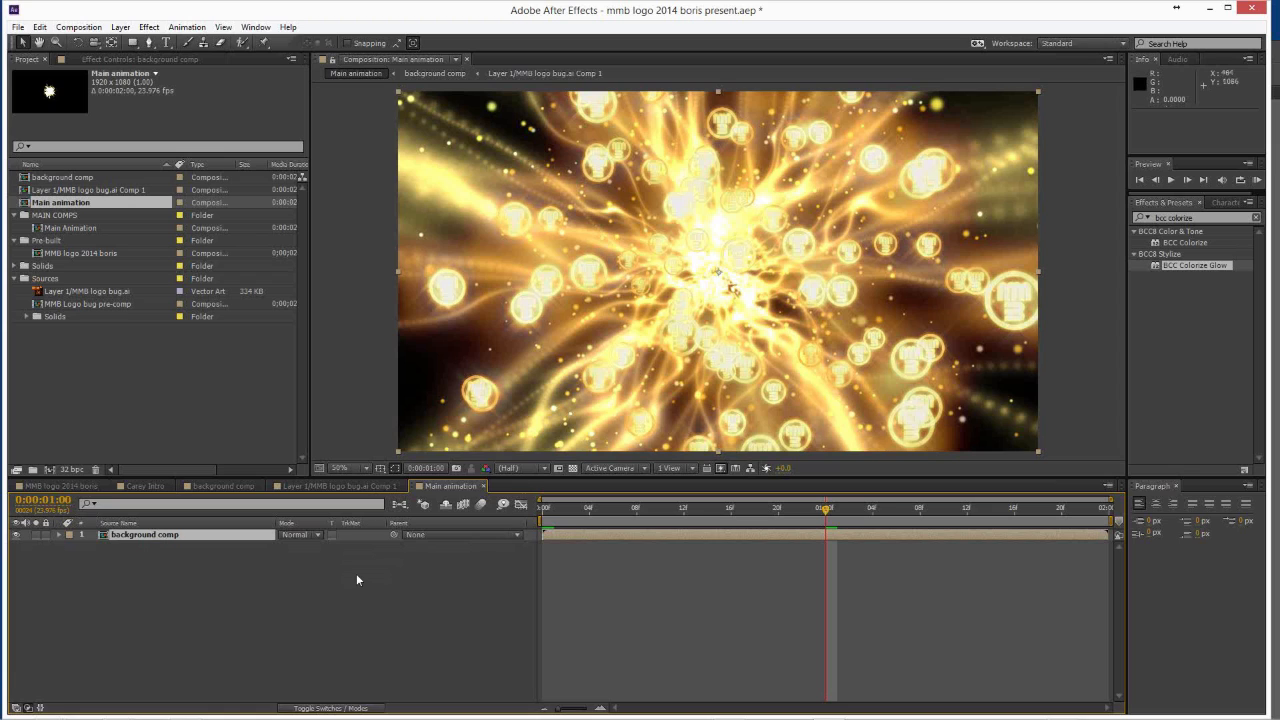
key("ctrl+y")
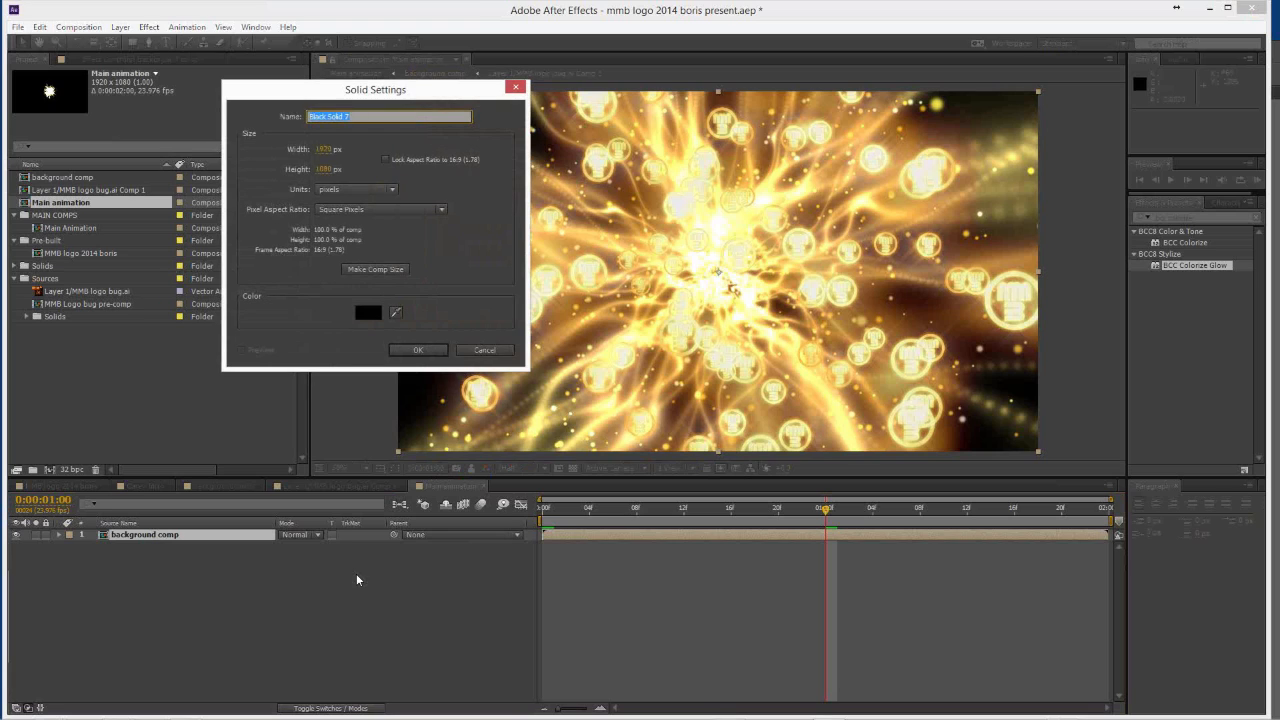
type("gl")
type("ng")
left_click(432, 354)
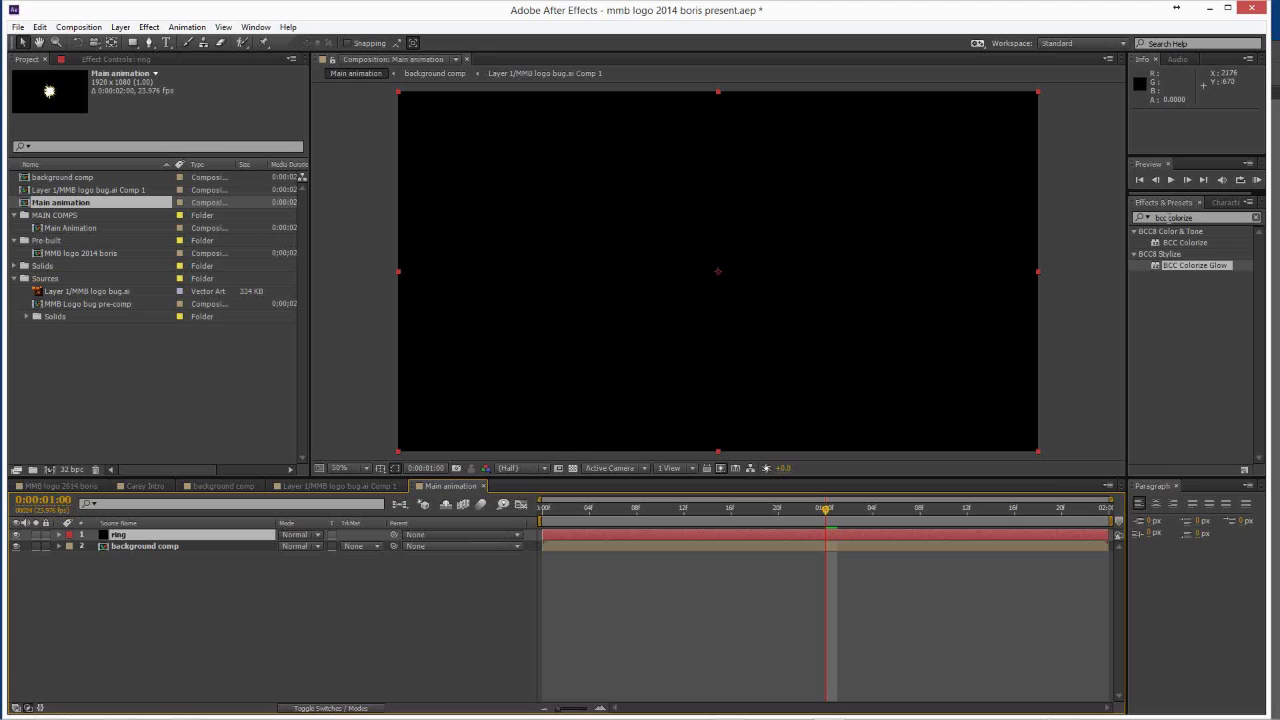
Apply the BCC Extruded EPS effect to the ring layer and load ring.ai as its external file.
left_click(1160, 248)
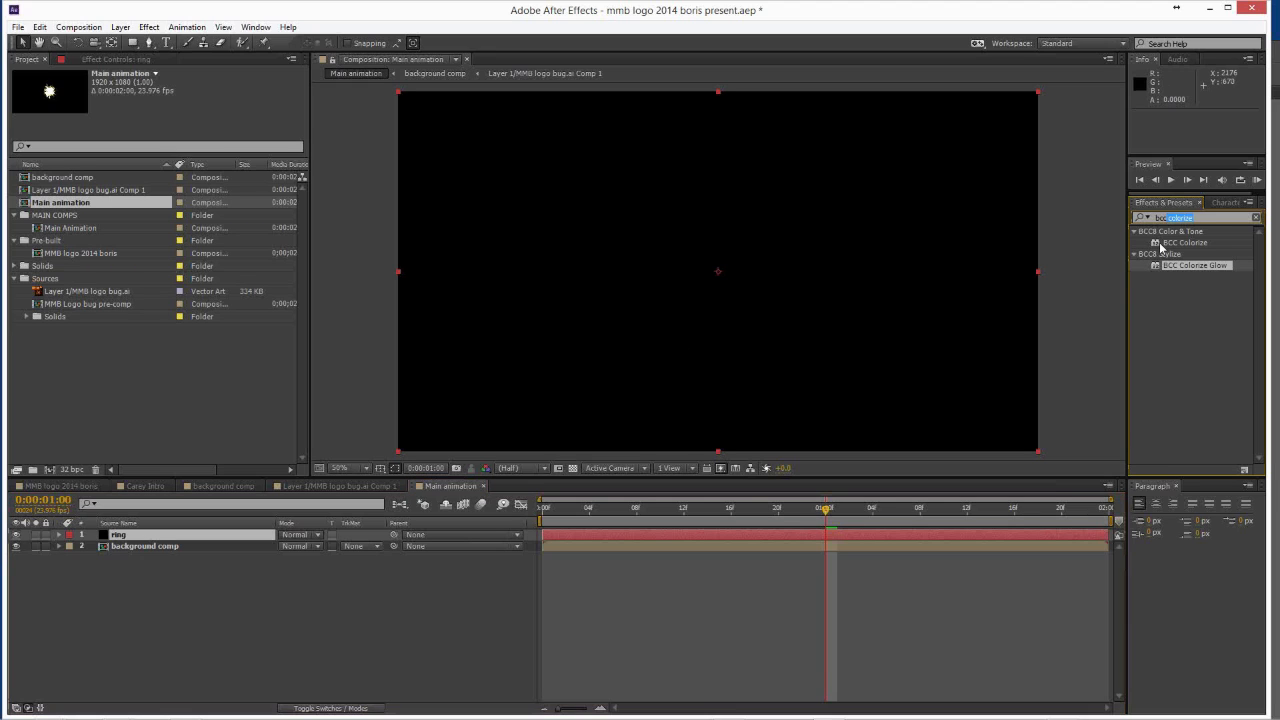
type("ex")
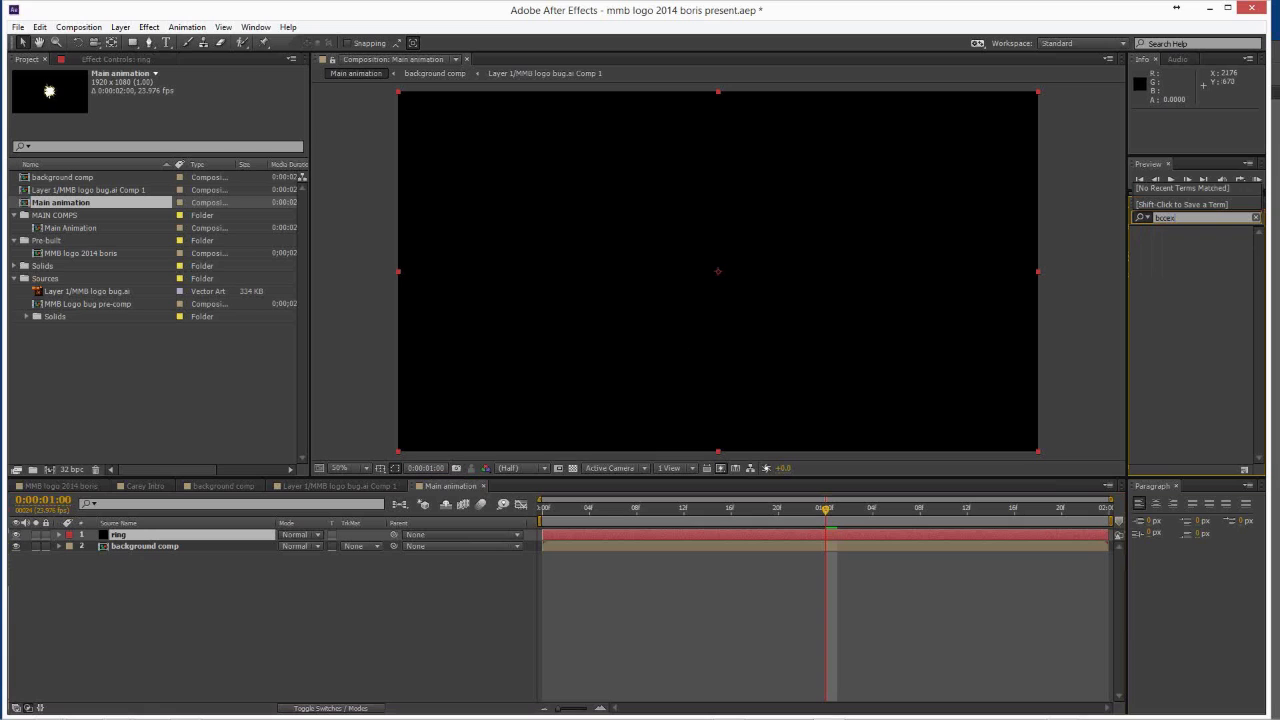
key("BackSpace")
key("BackSpace")
key("BackSpace")
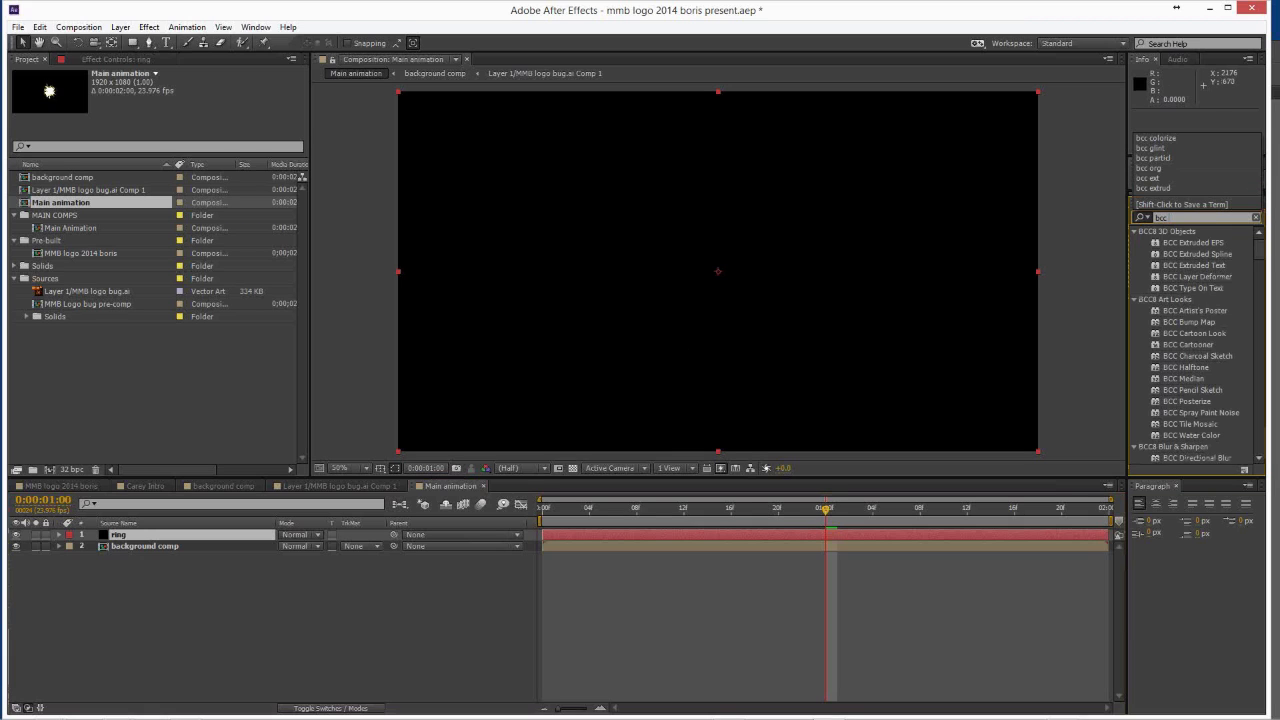
type("extru")
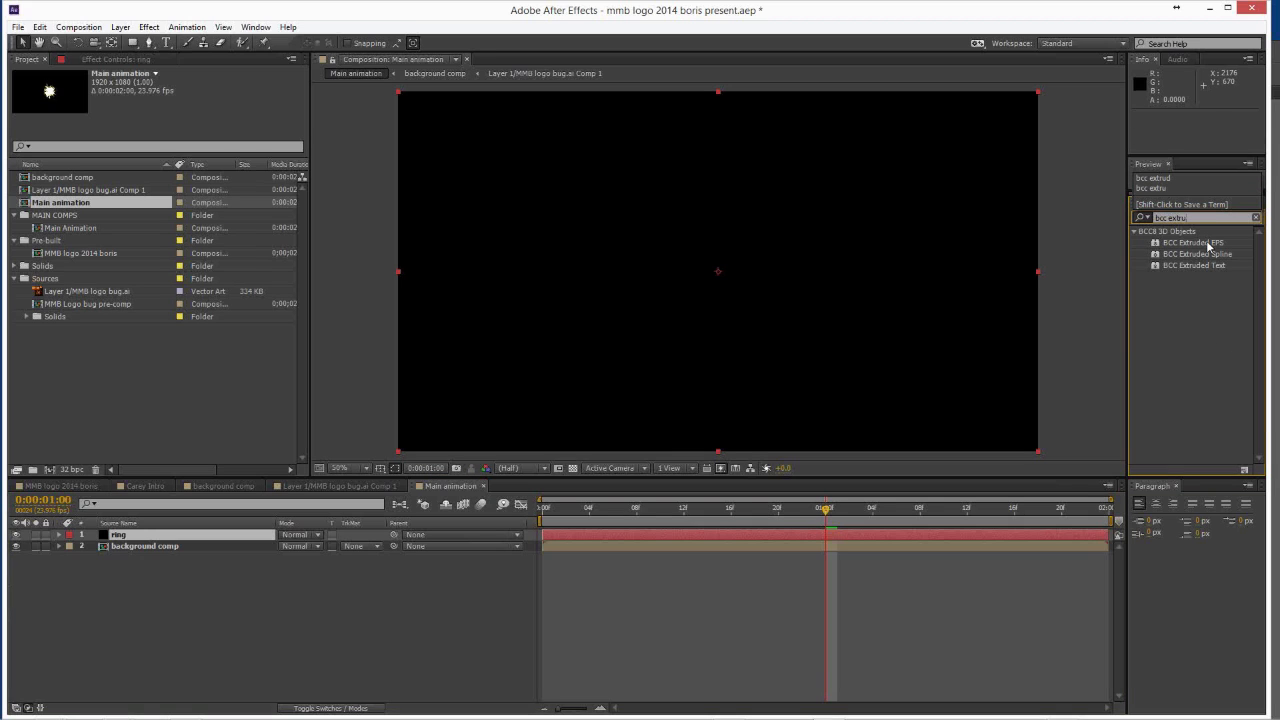
left_click_drag(1210, 247, 194, 540)
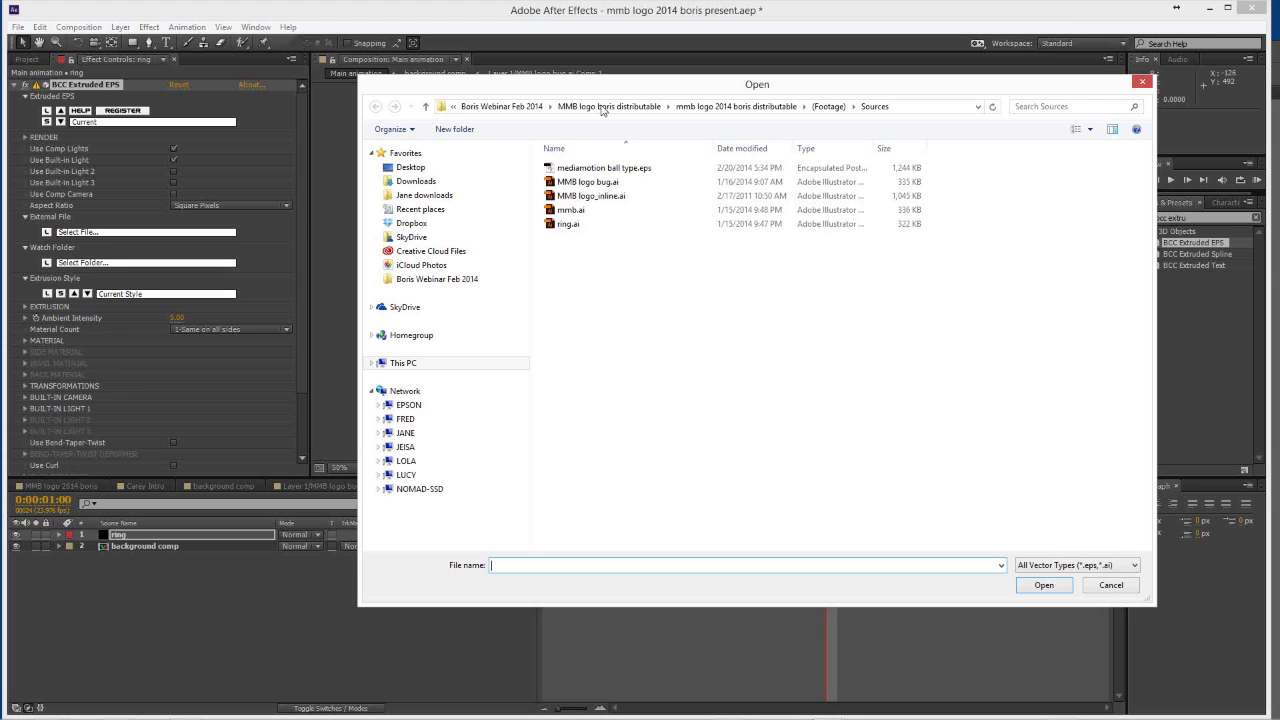
double_click(570, 227)
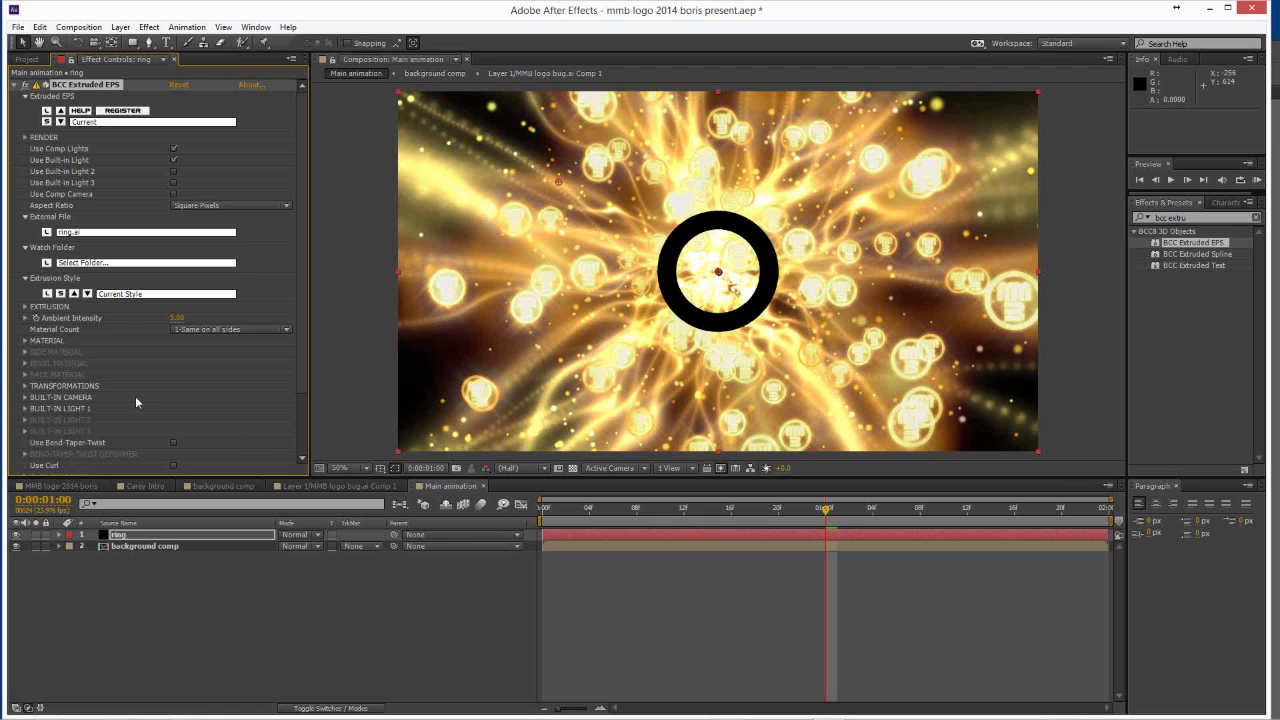
Turn the extruded ring to a negative Rotate Y angle and set Material Count to 3-Front/Back, Bevel, Side.
scroll(135, 396, "down", 3)
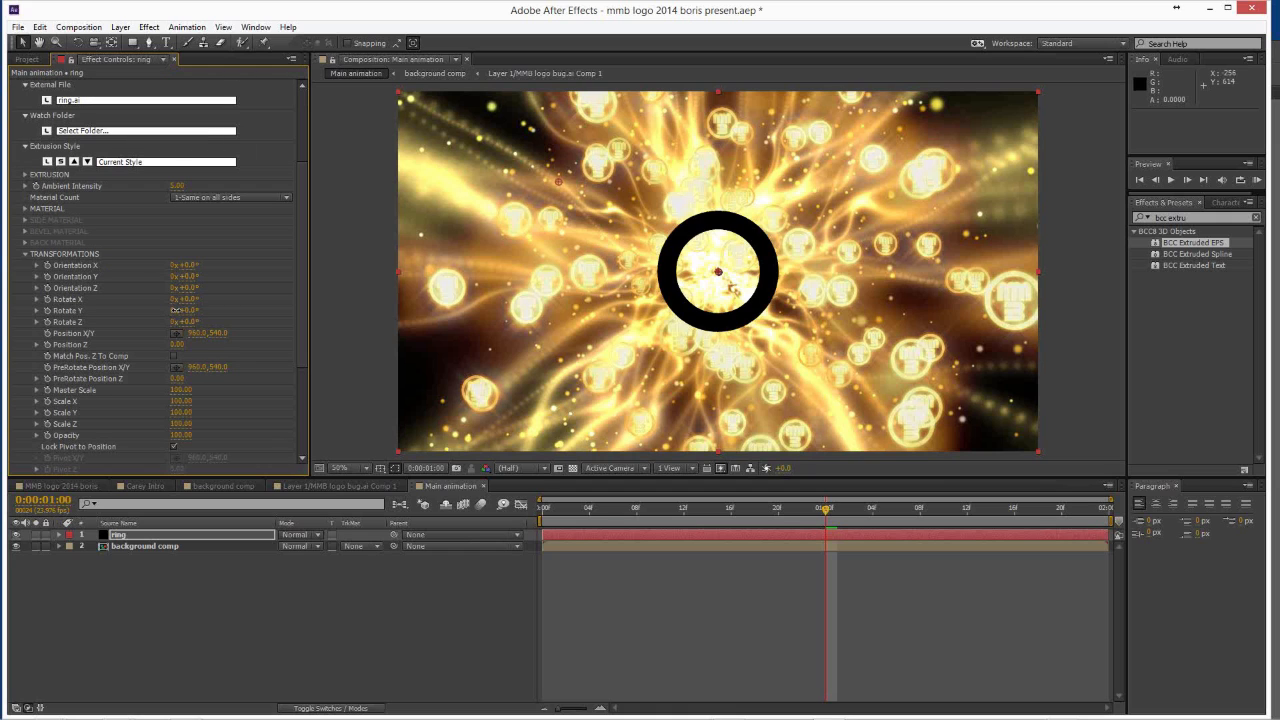
left_click_drag(177, 310, 218, 322)
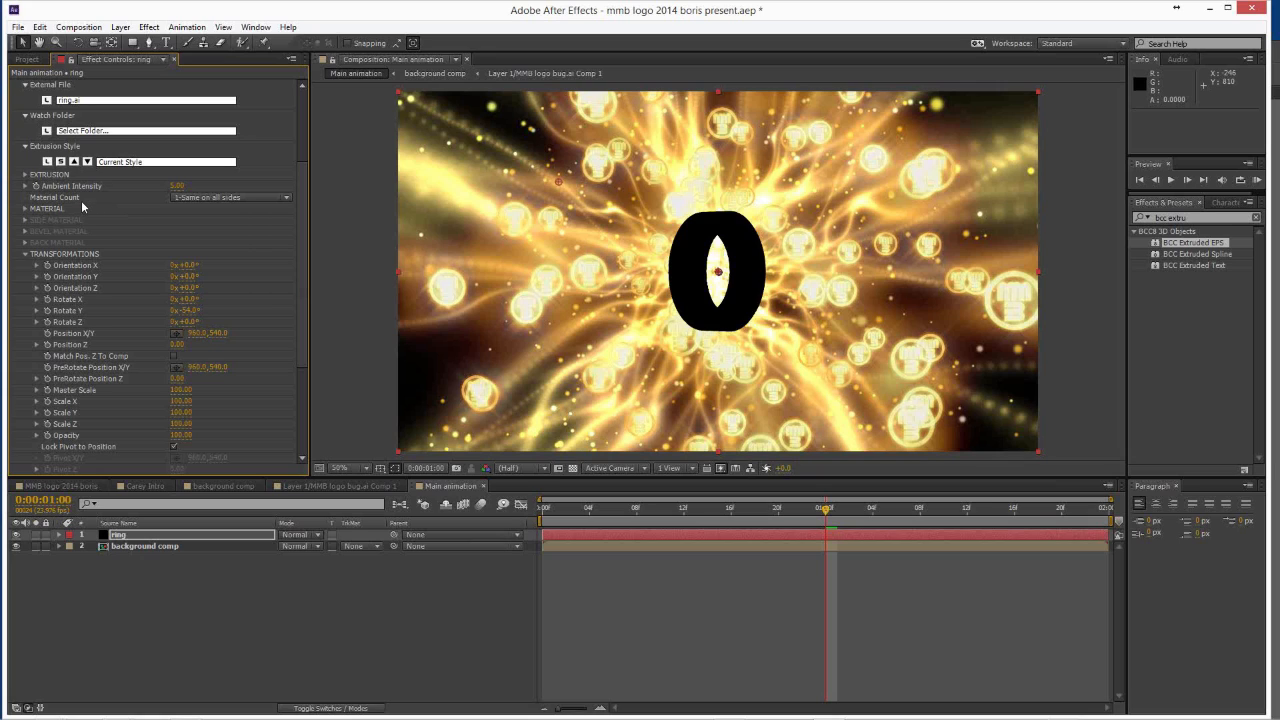
left_click(268, 199)
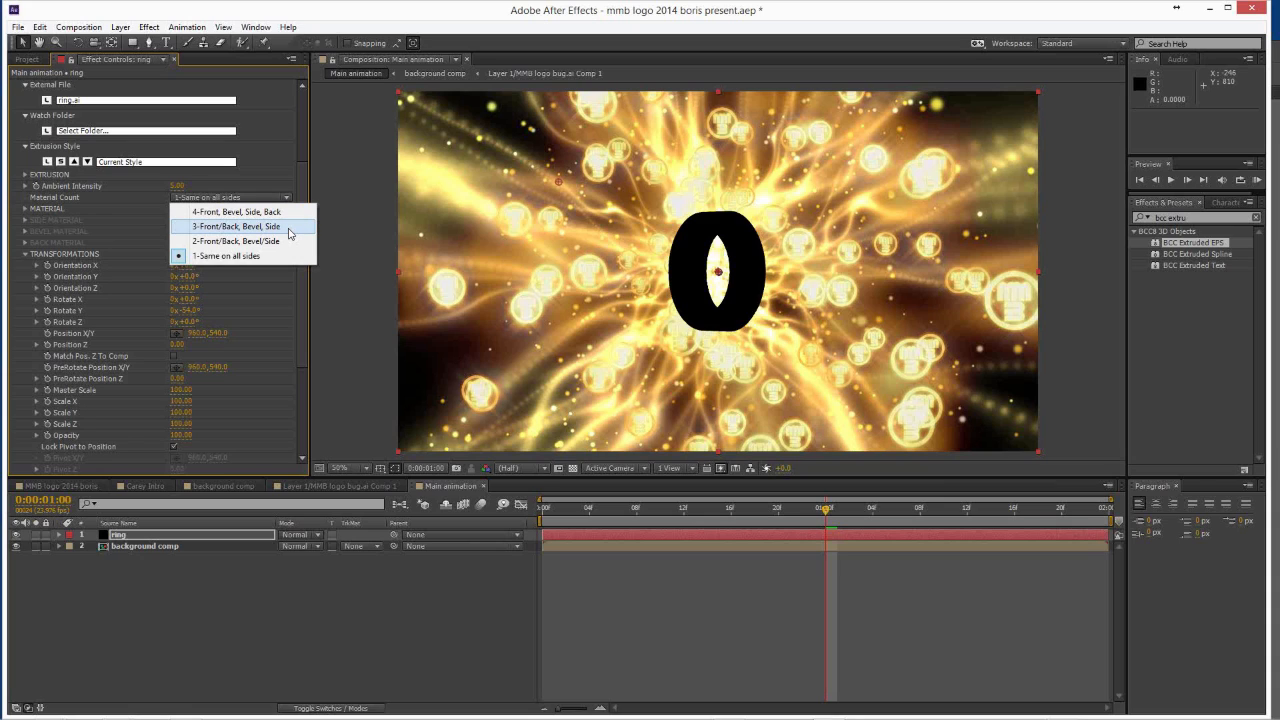
left_click(240, 226)
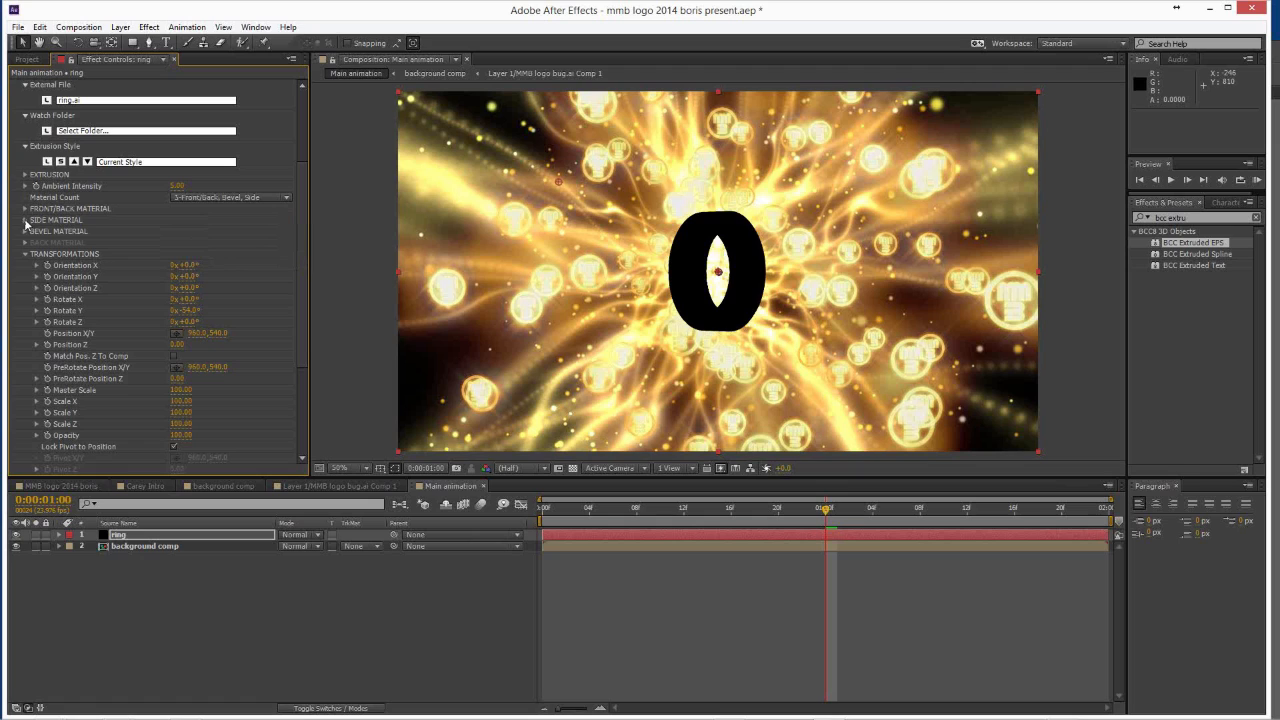
Set the ring's Side Texture File to metallic-Aluminum Brush.jpg in the side material.
left_click(226, 219)
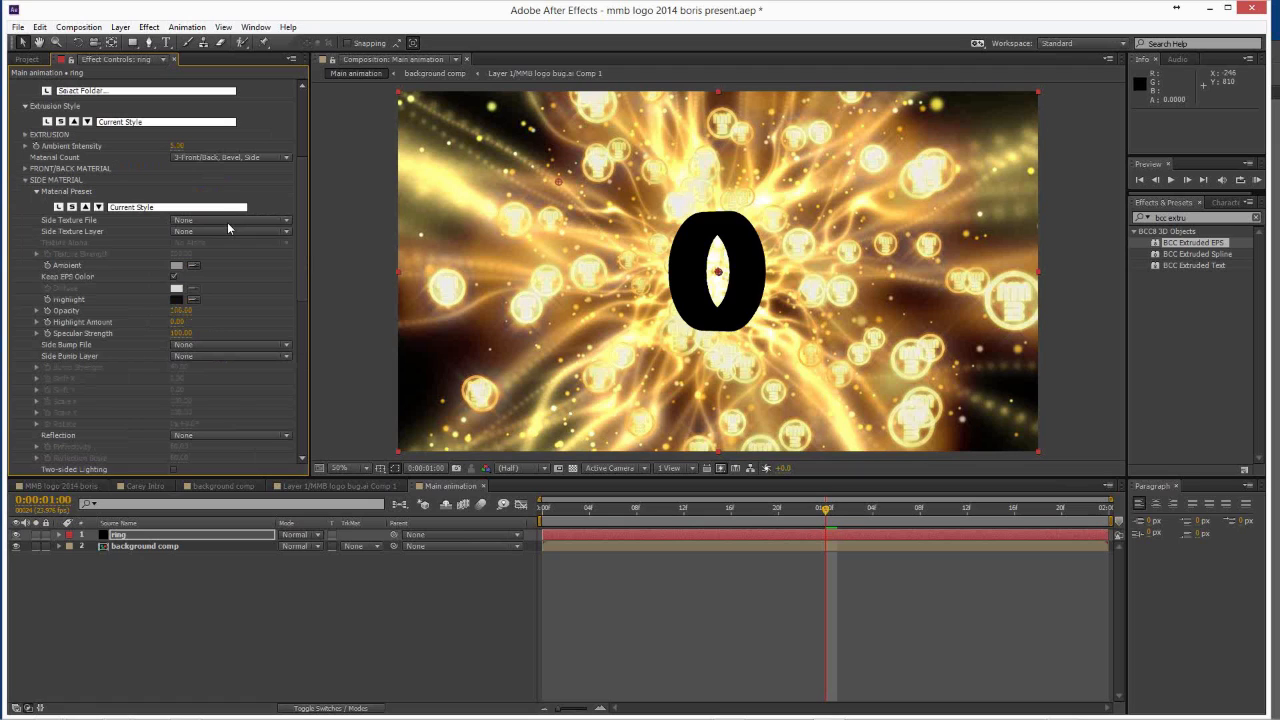
left_click(285, 222)
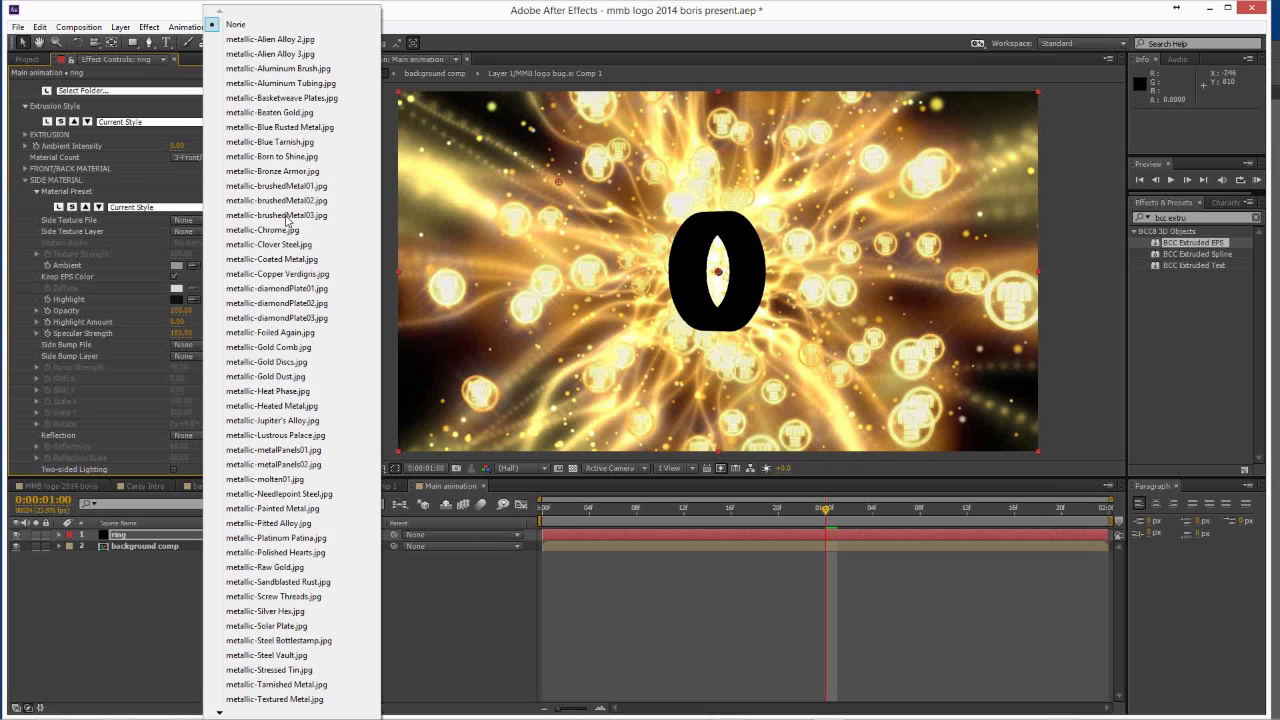
left_click(310, 70)
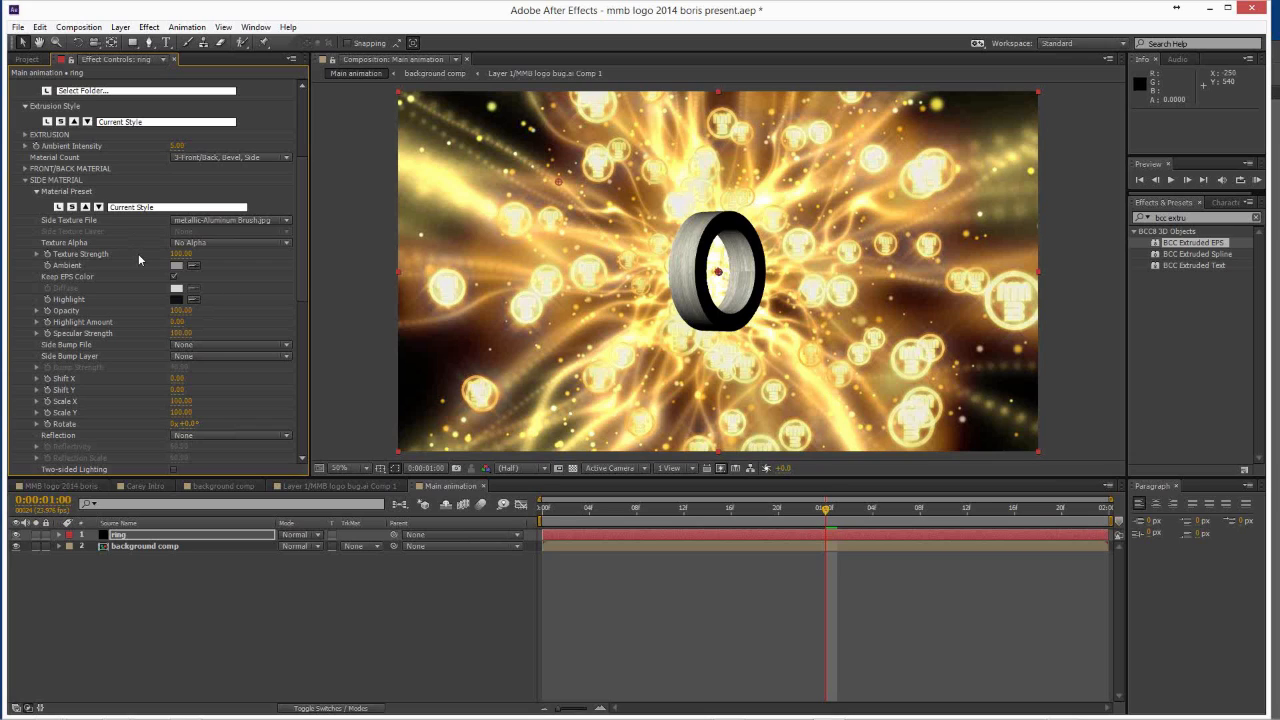
Set the ring's Bevel Texture File to metallic-Chrome.jpg in the bevel material.
left_click(25, 180)
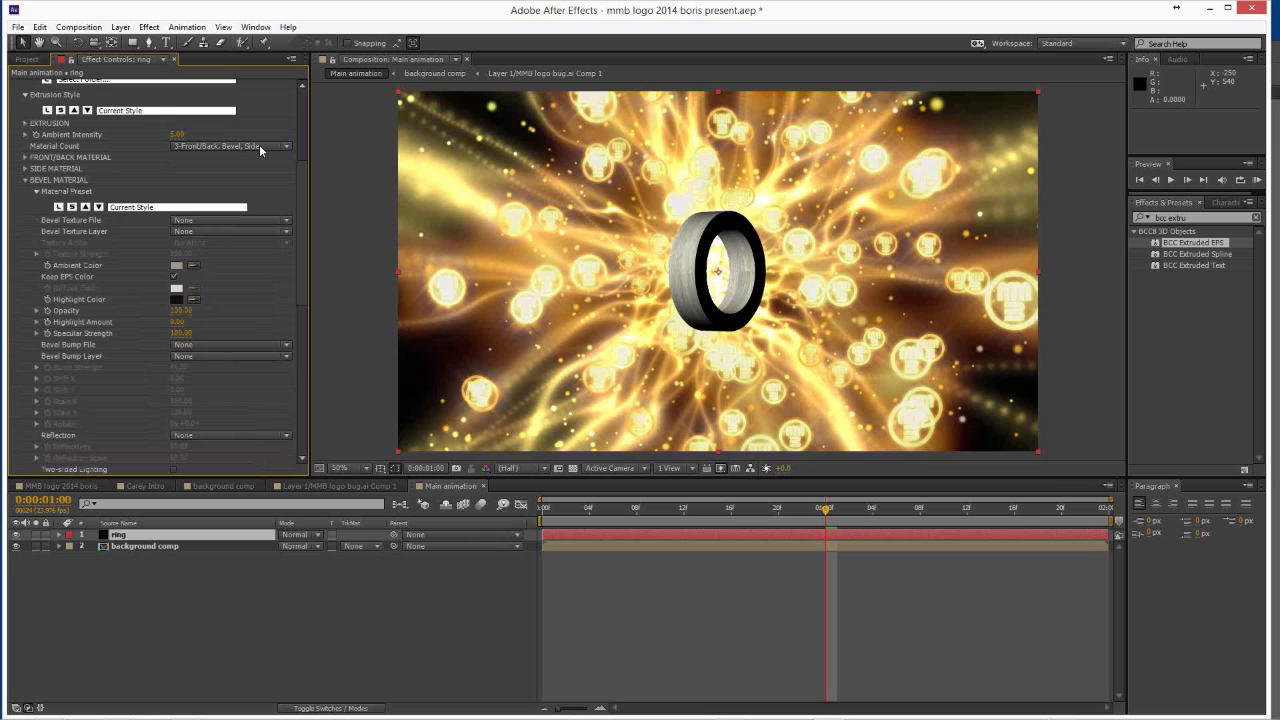
left_click(268, 220)
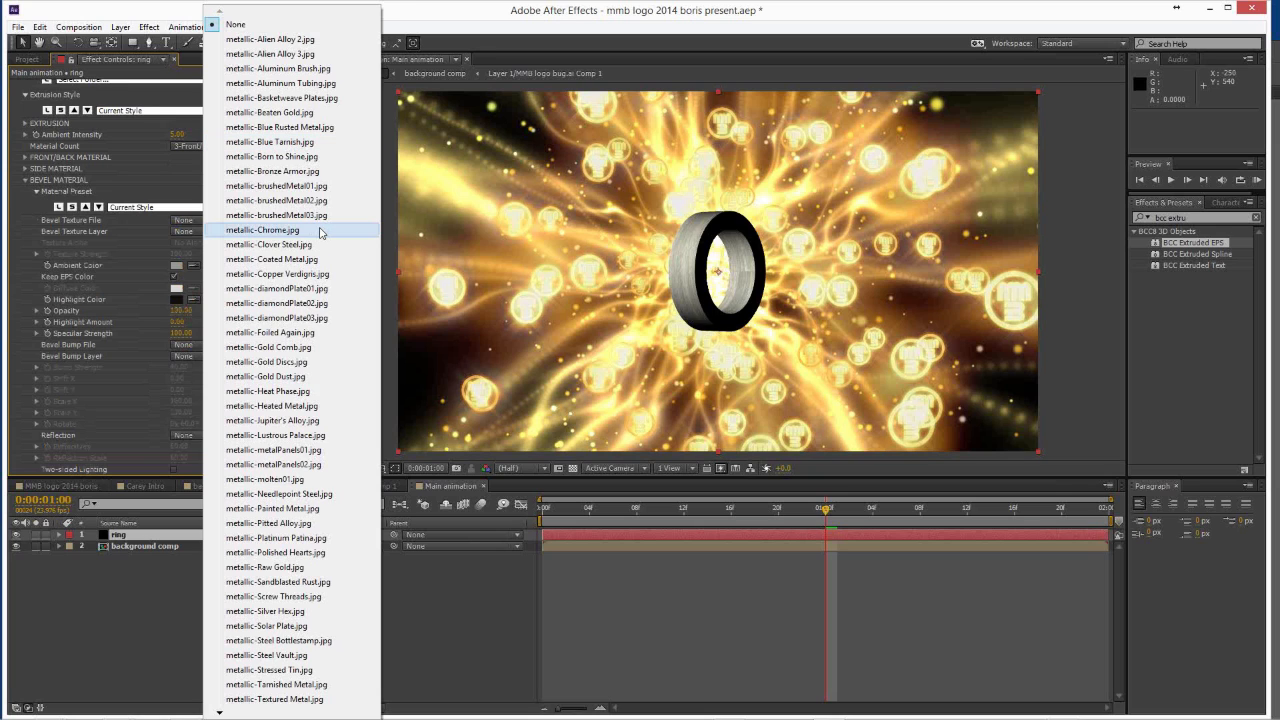
left_click(264, 230)
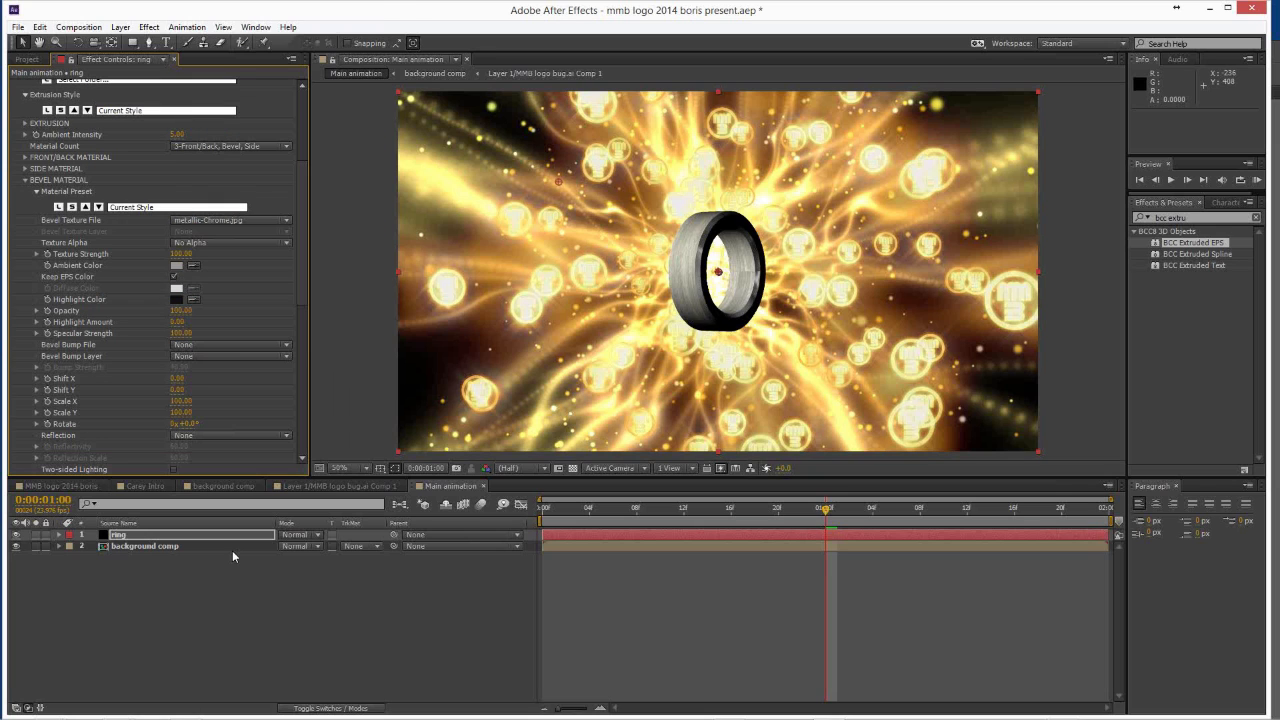
left_click(25, 180)
Reset the ring's Rotate Y to 0 in the effect's transformations.
left_click(25, 202)
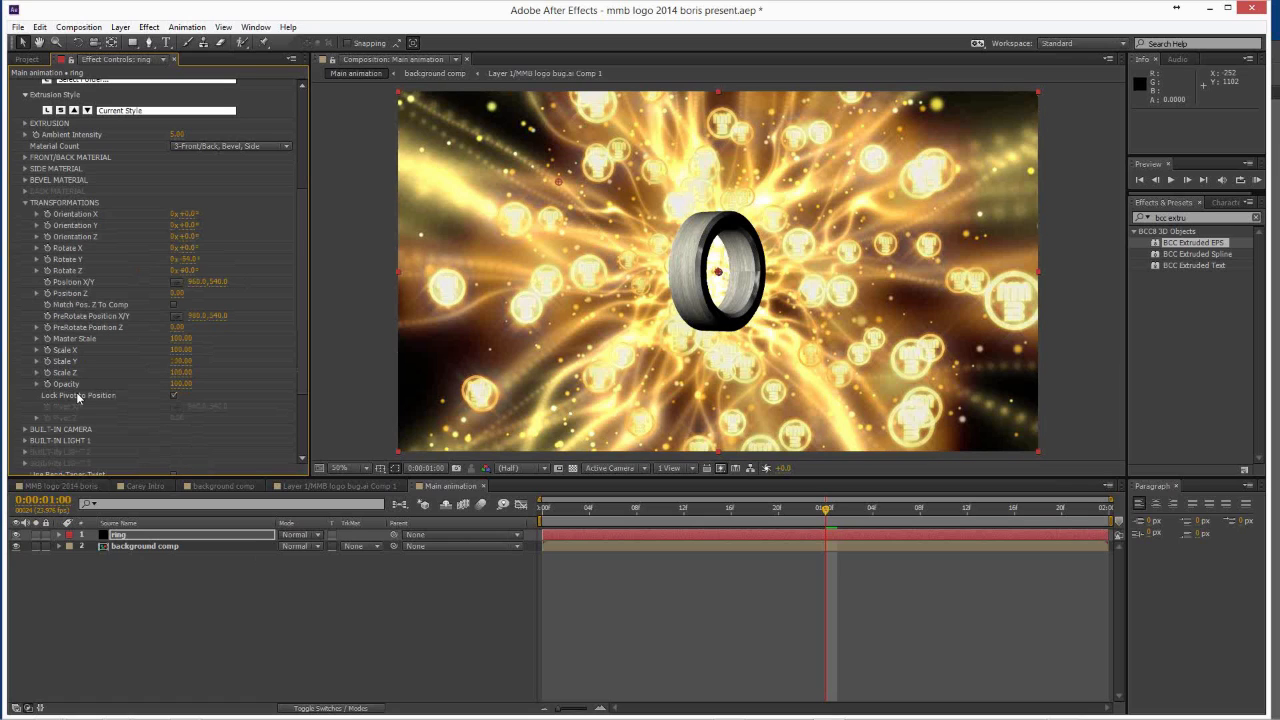
left_click(189, 262)
type("0")
key("Return")
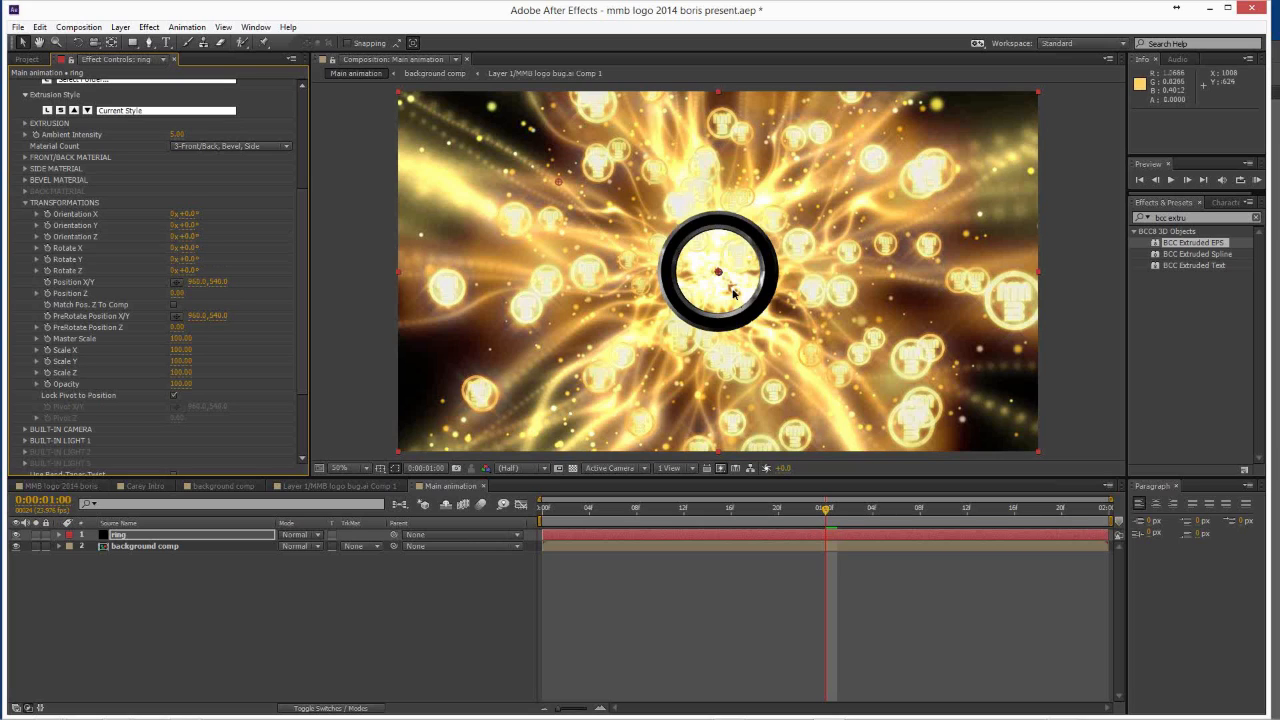
Reduce the ring's Extrusion Depth and lower its Bevel Amount to 0.10.
key("slash")
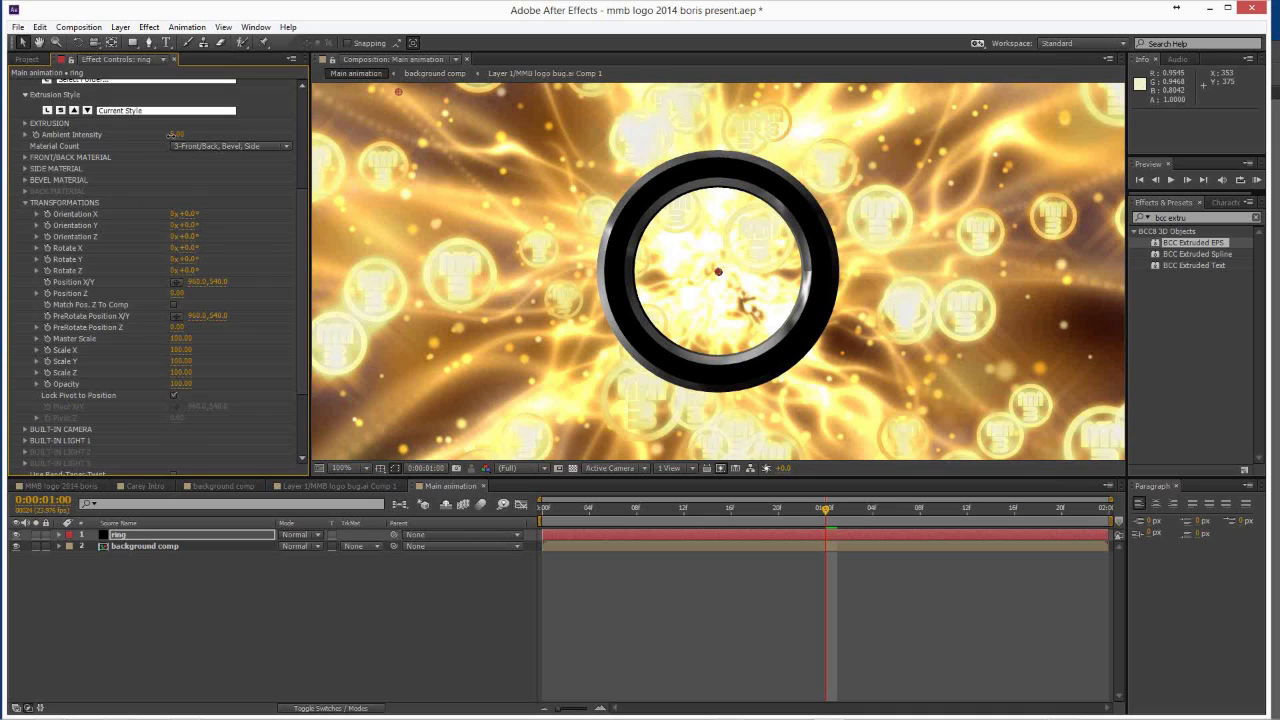
left_click(25, 123)
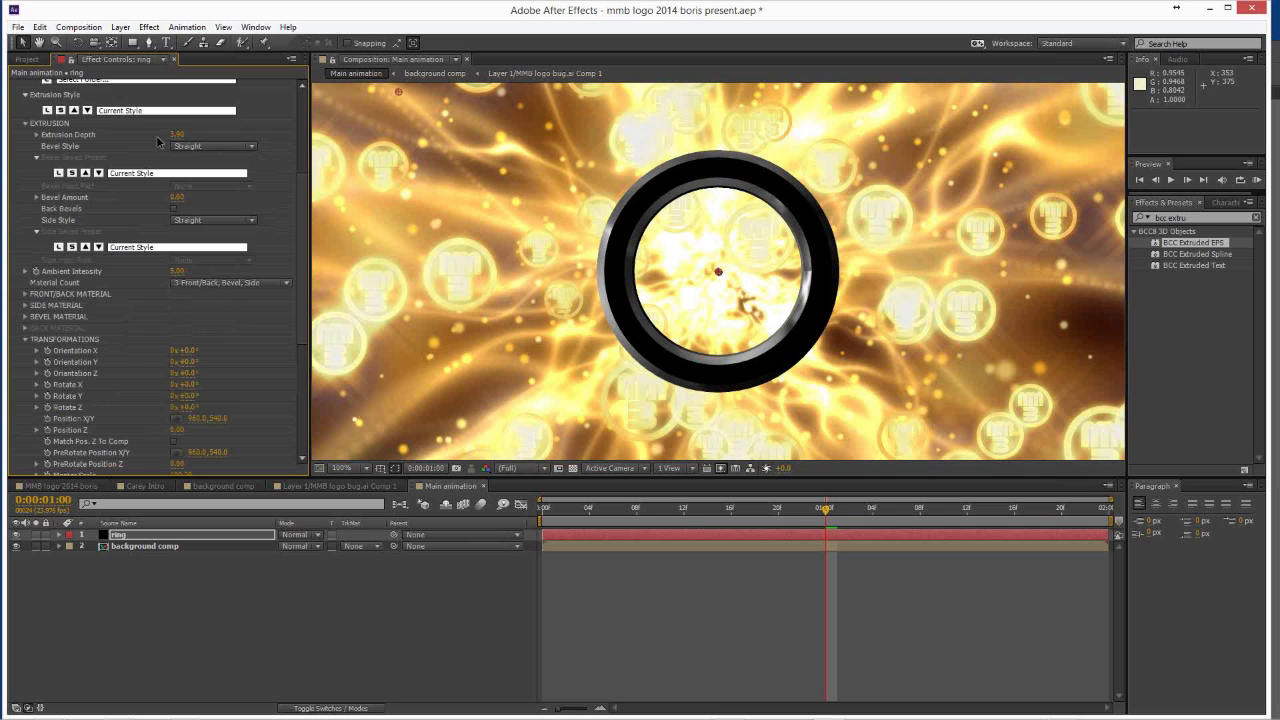
left_click_drag(157, 141, 166, 165)
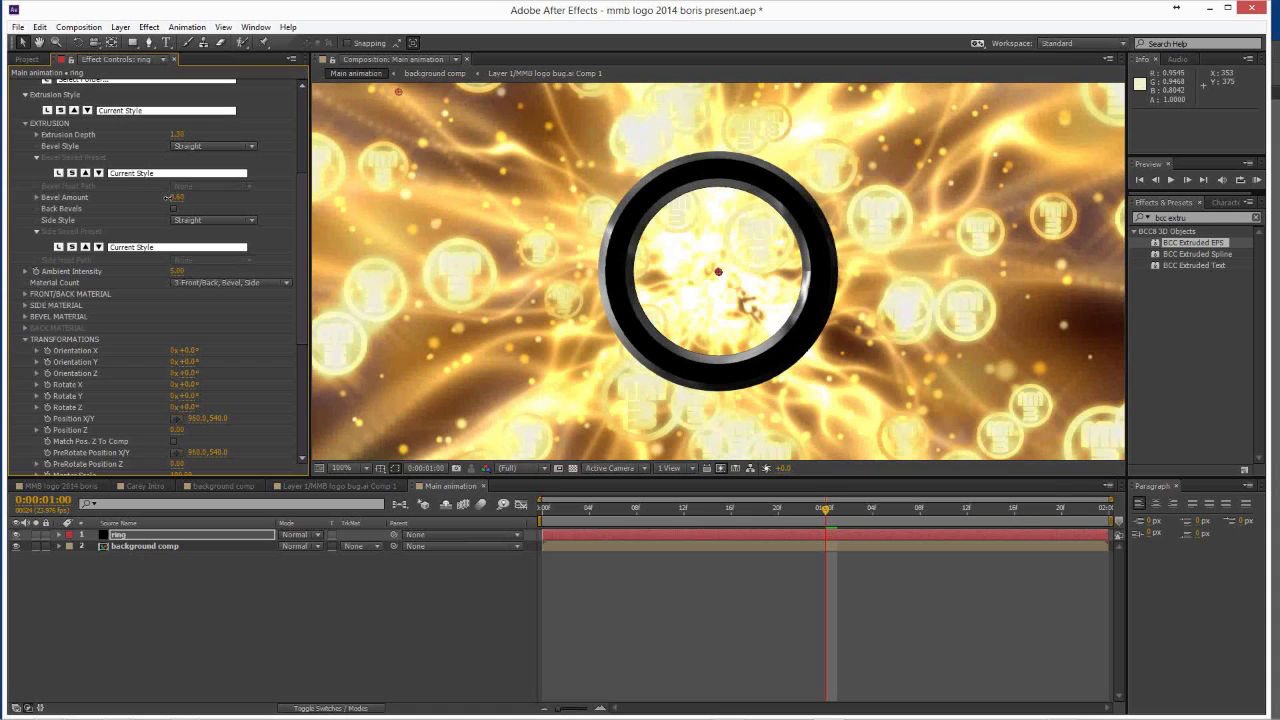
left_click_drag(168, 197, 147, 200)
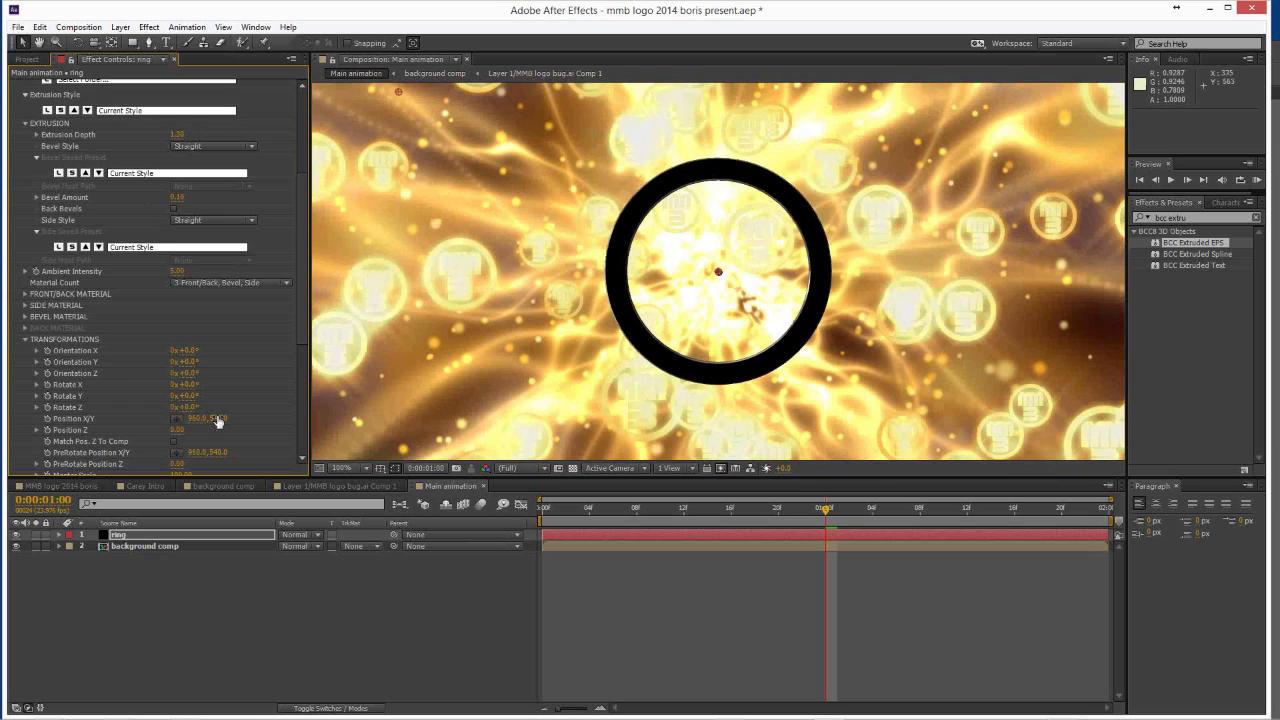
Turn the ring about its Y axis to inspect the thinner extrusion, and undo the rotation.
left_click_drag(185, 396, 203, 484)
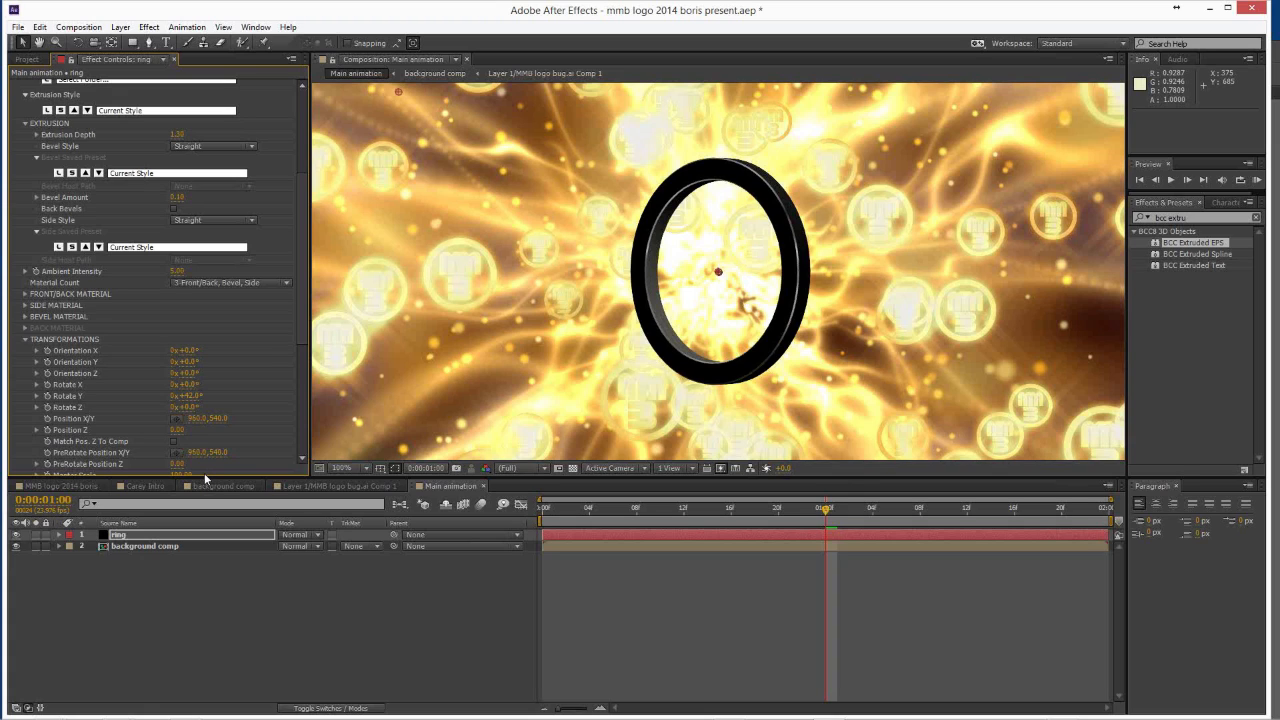
key("ctrl+z")
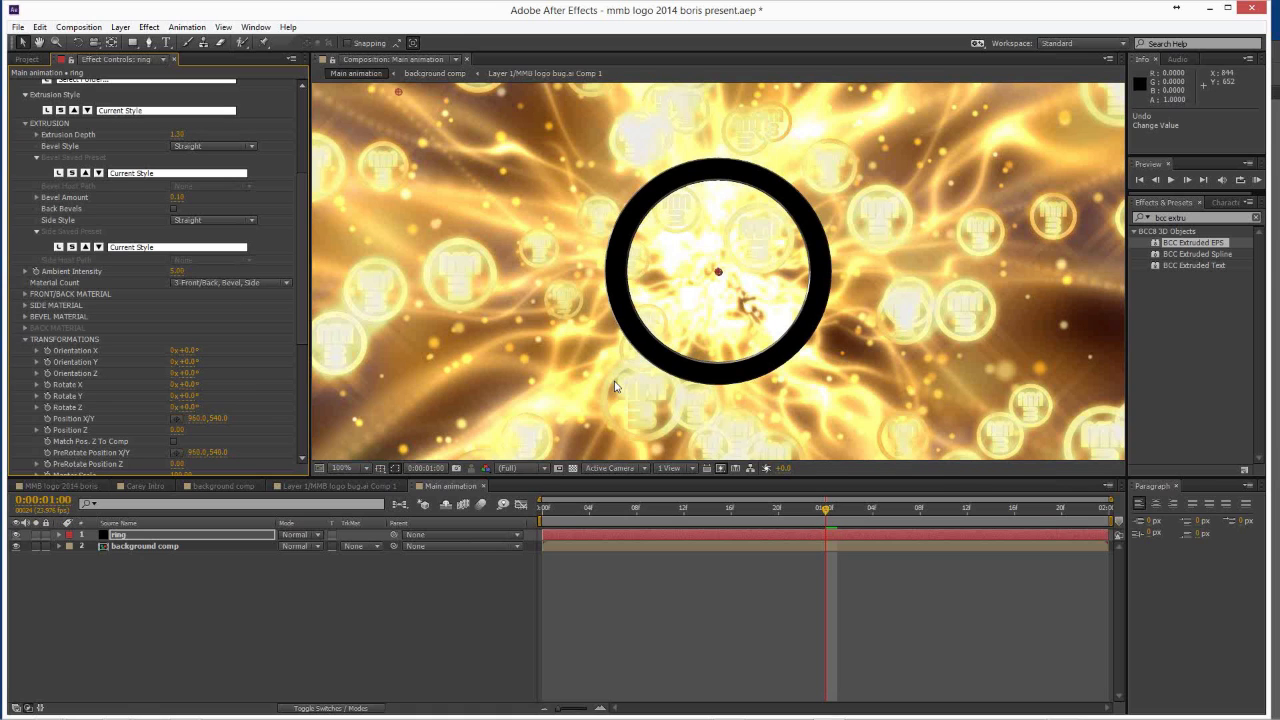
key("comma")
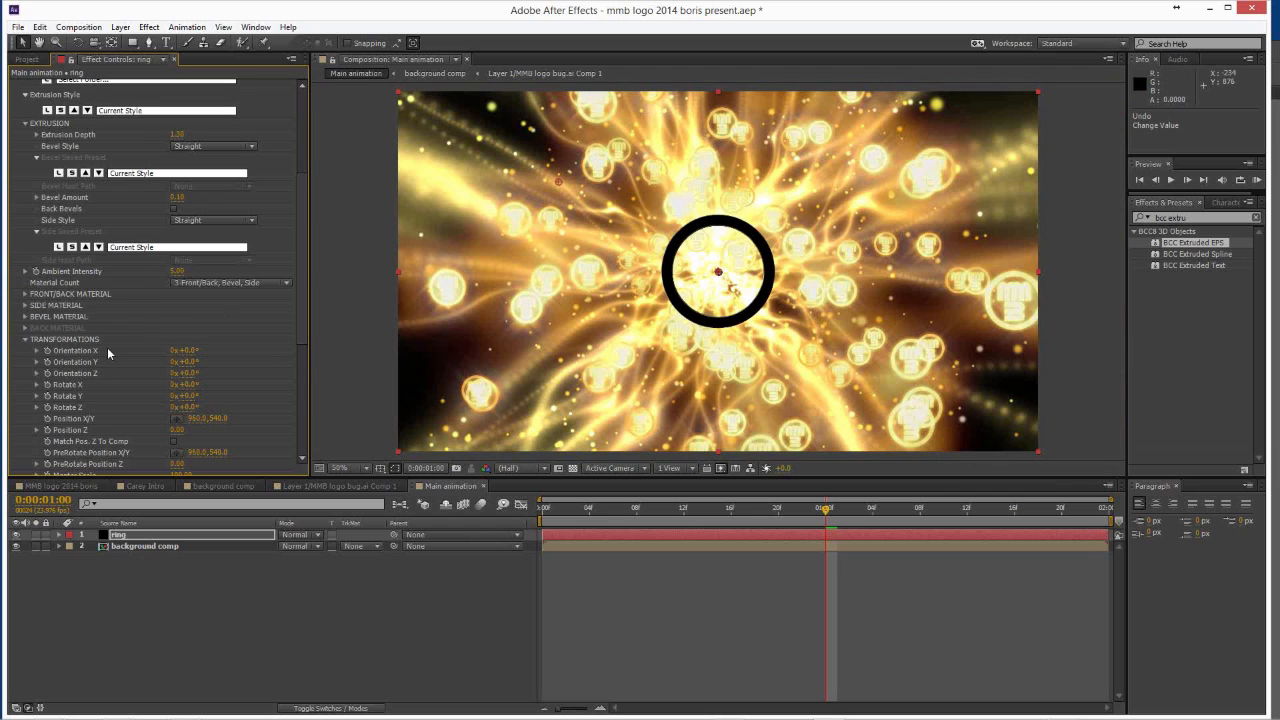
scroll(115, 300, "down", 2)
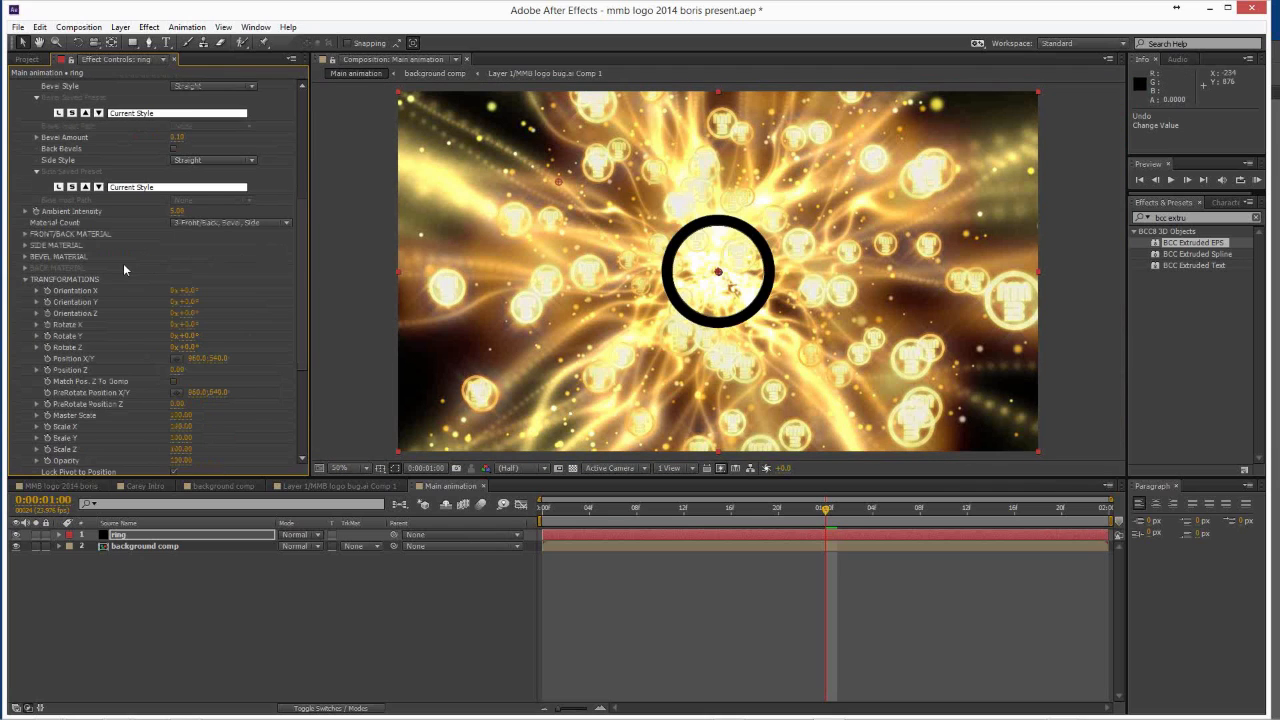
Raise the ring by setting the vertical value of its Position X/Y to 450 in the effect's transformations.
scroll(115, 290, "down", 1)
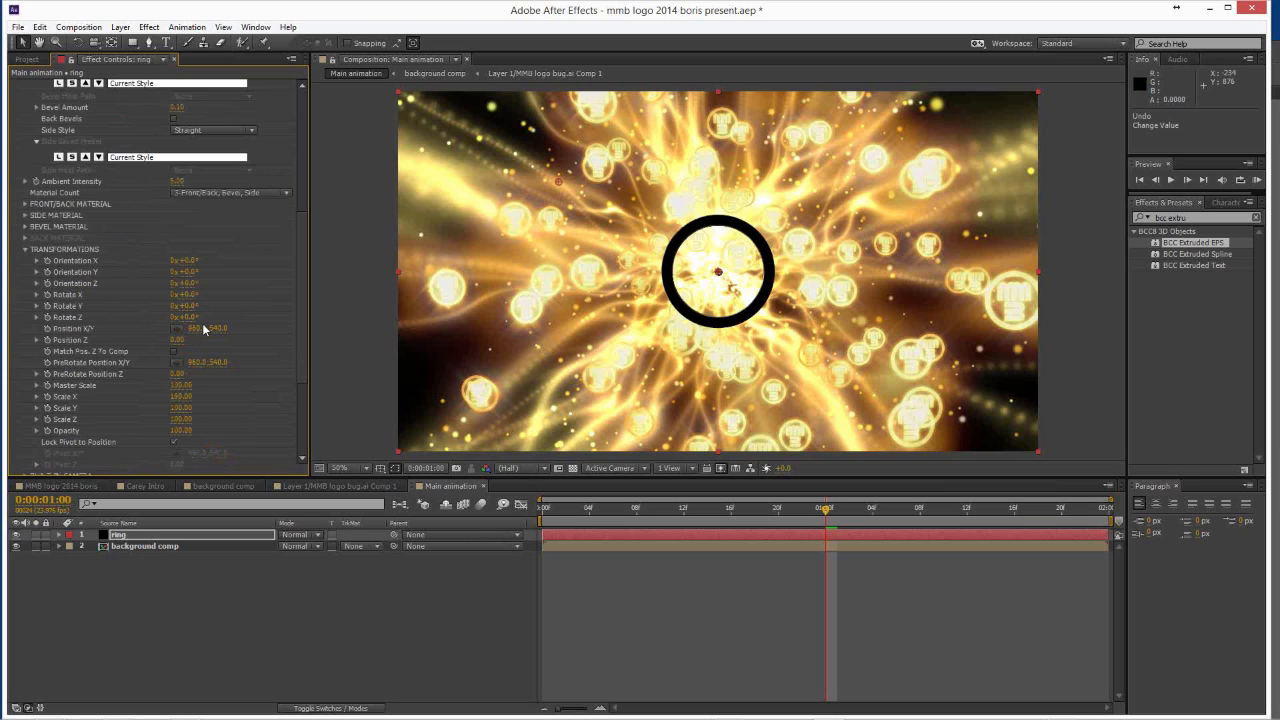
left_click_drag(221, 336, 231, 336)
left_click_drag(215, 328, 160, 344)
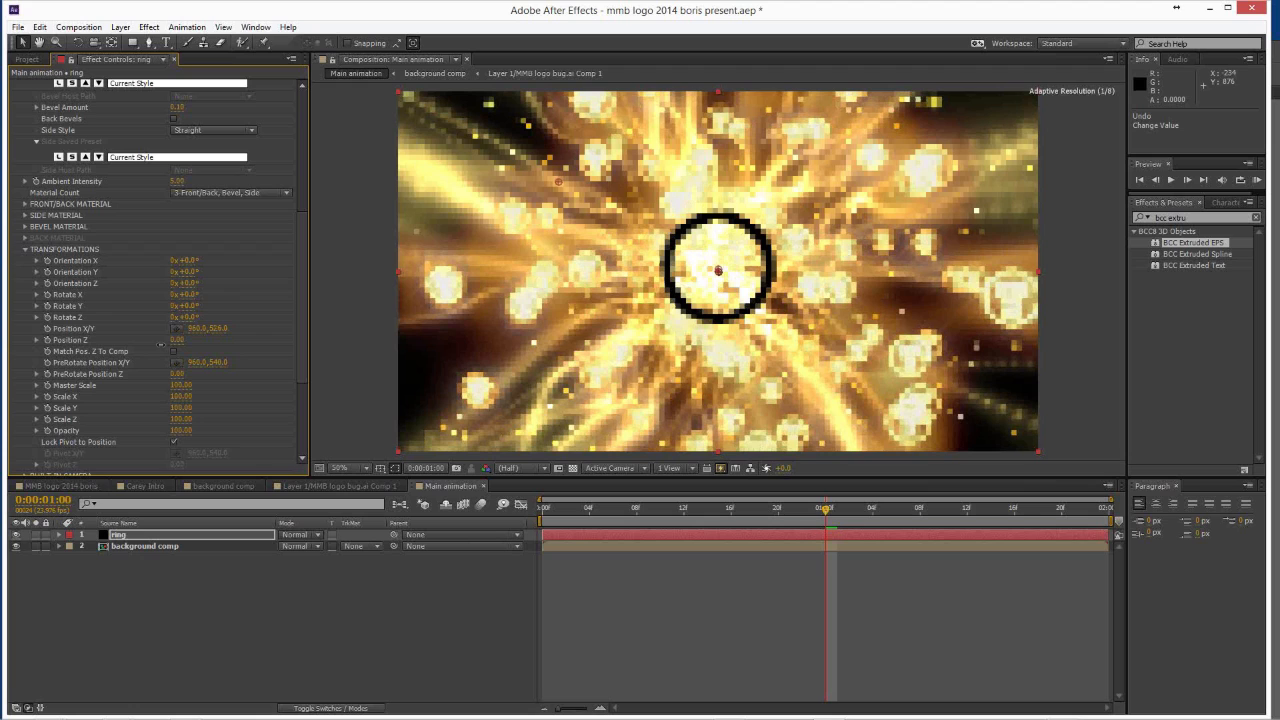
left_click_drag(160, 344, 133, 356)
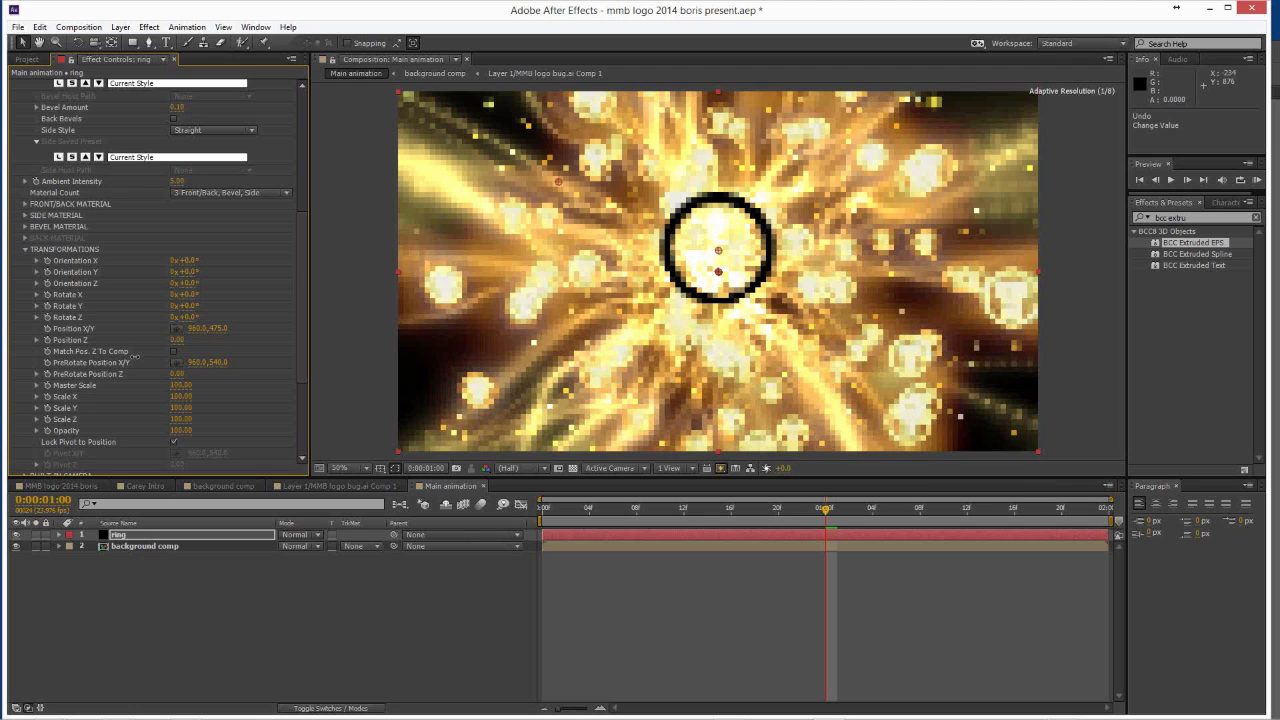
left_click_drag(133, 356, 235, 312)
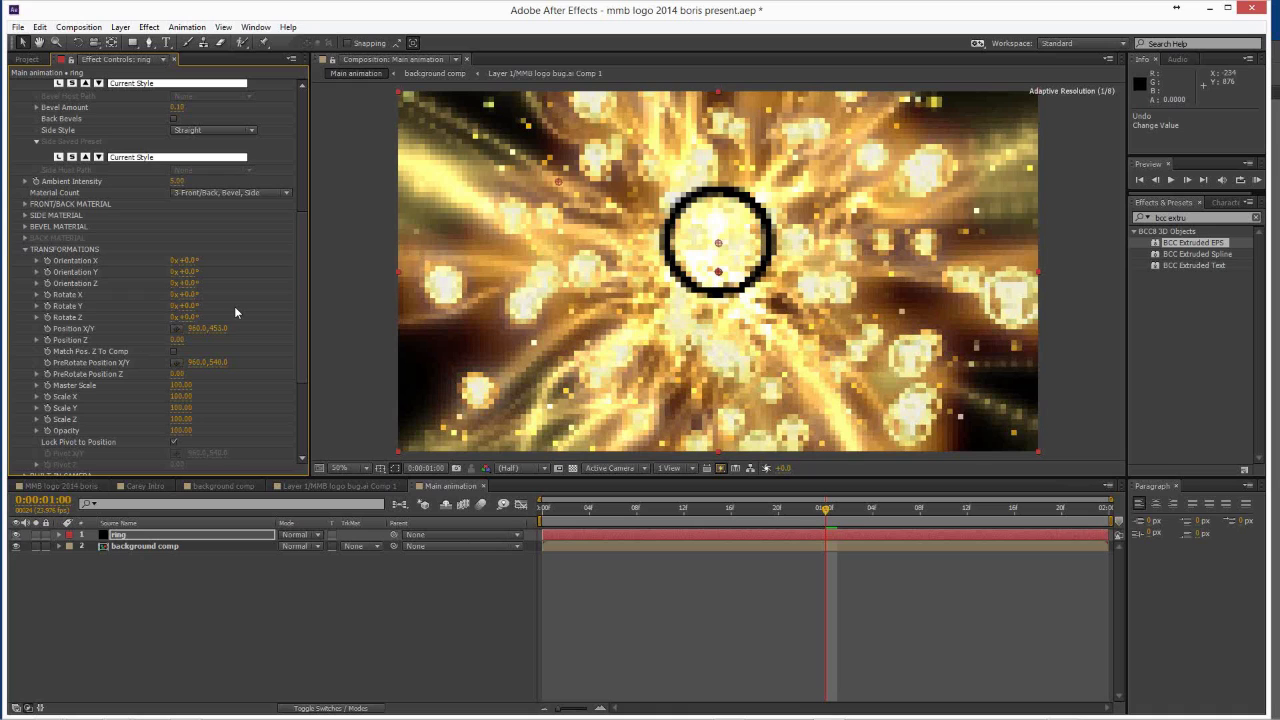
left_click(221, 328)
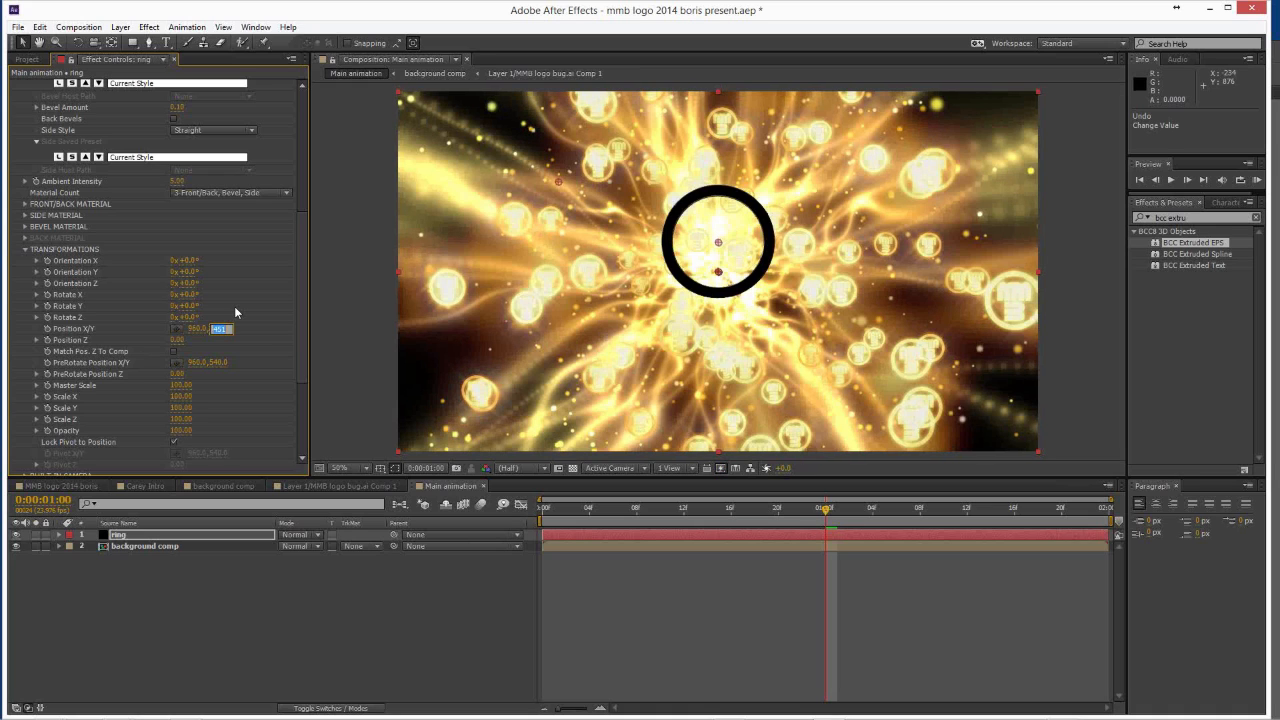
type("460")
key("Return")
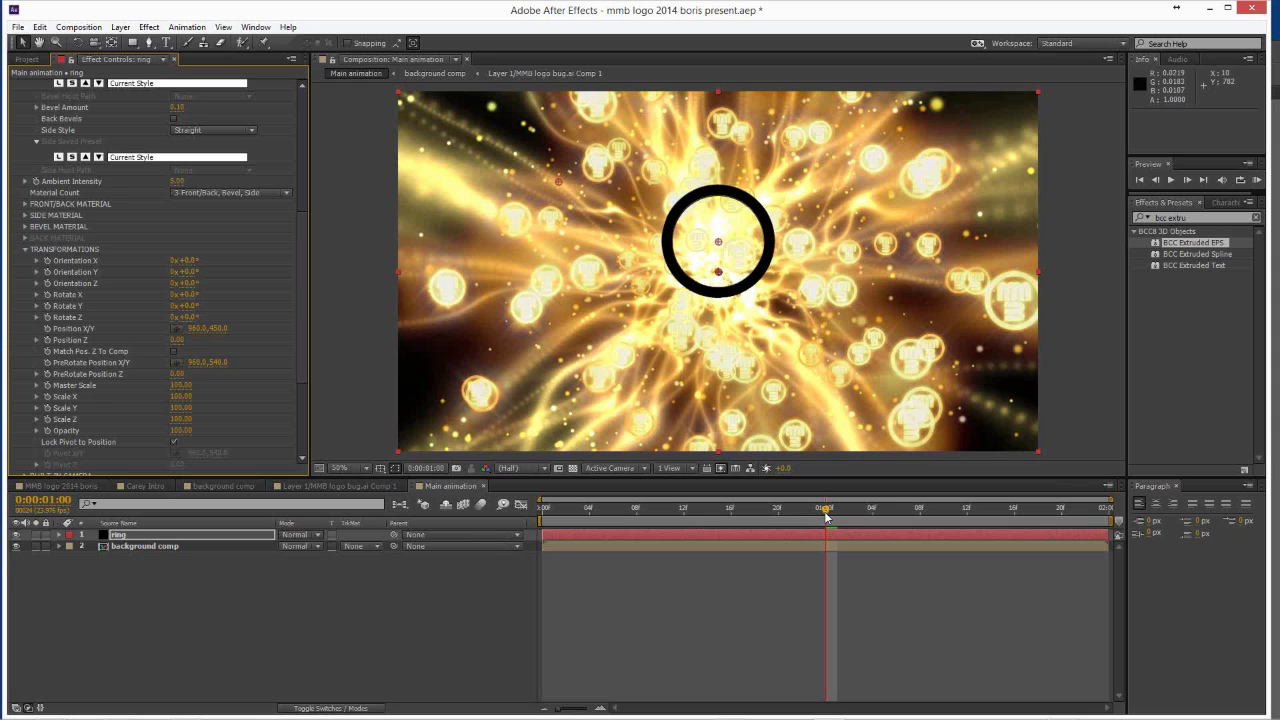
Set a Rotate Y keyframe of 0° for the ring at frame 18 and reveal the layer's keyframed properties.
left_click(768, 512)
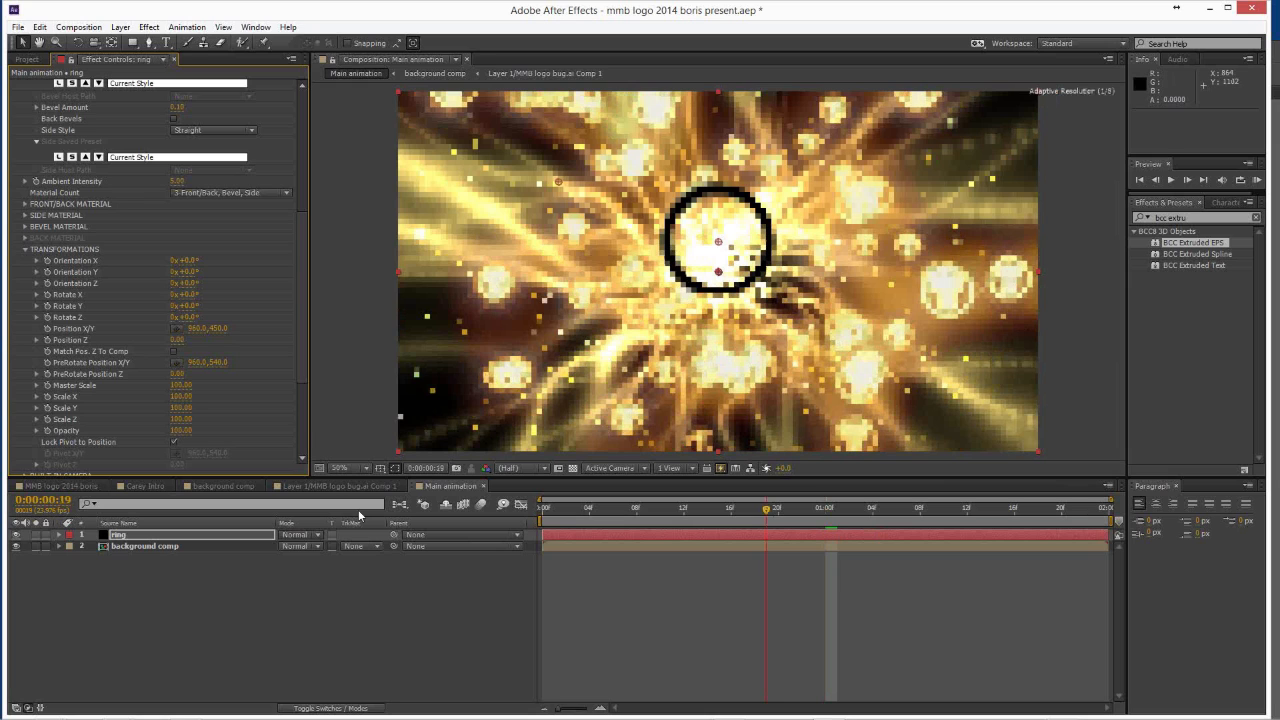
key("Page_Up")
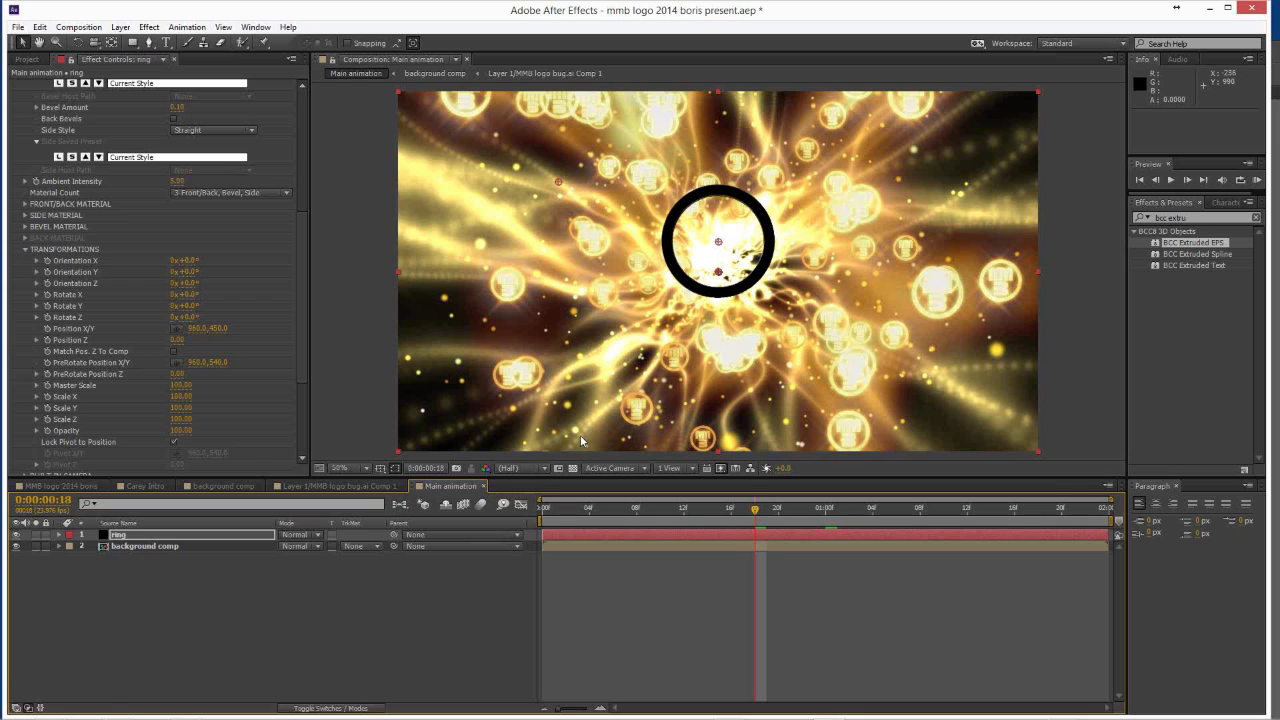
left_click(615, 532)
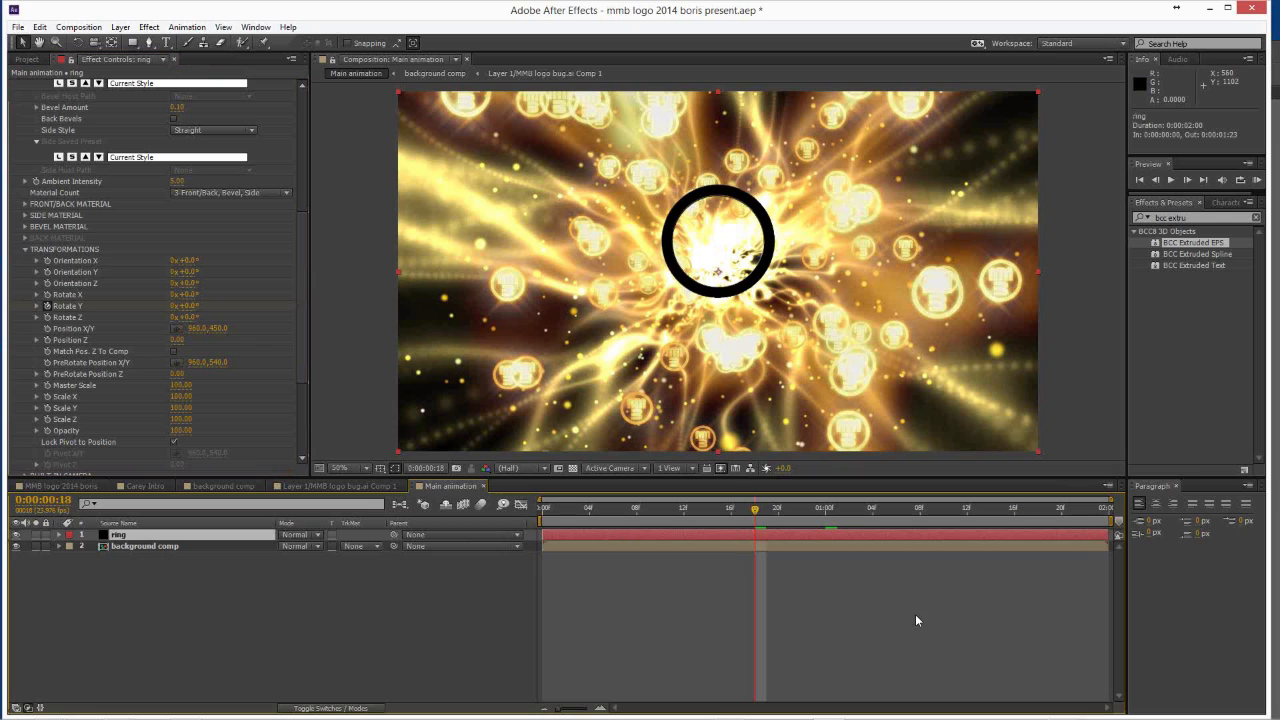
key("u")
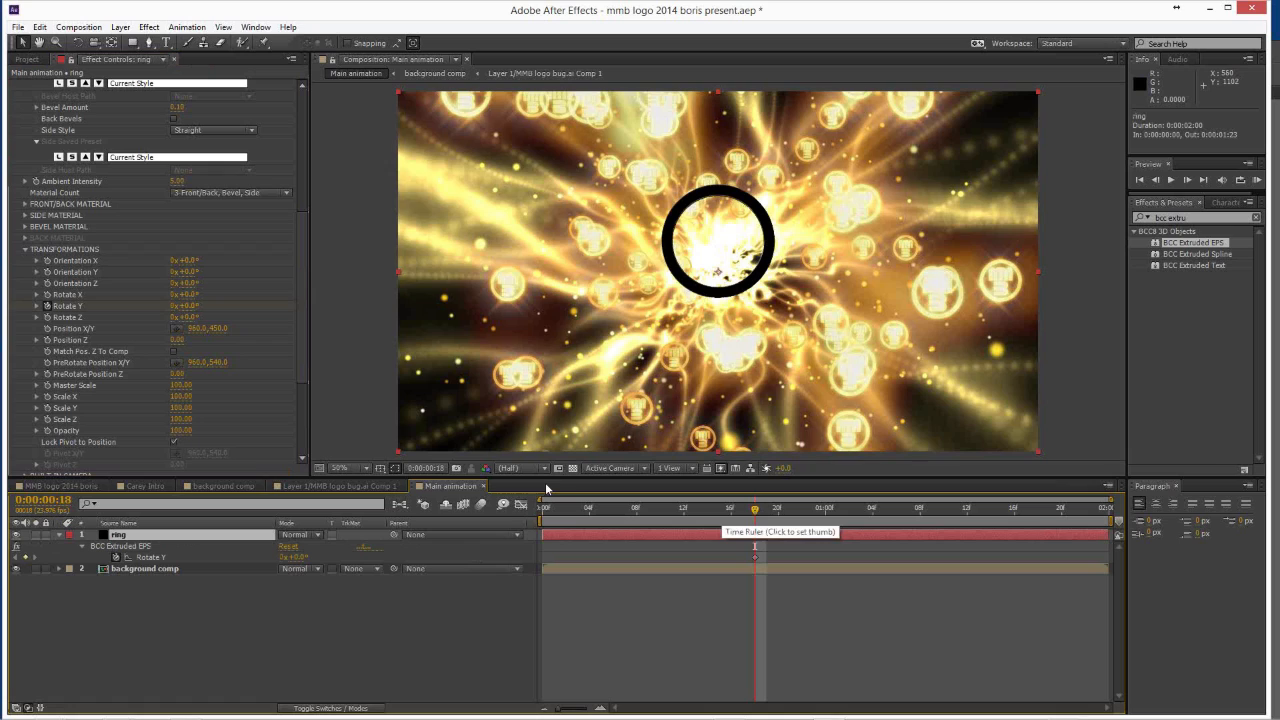
Add a Rotate Y keyframe of 90° for the ring at the start of the composition.
key("Home")
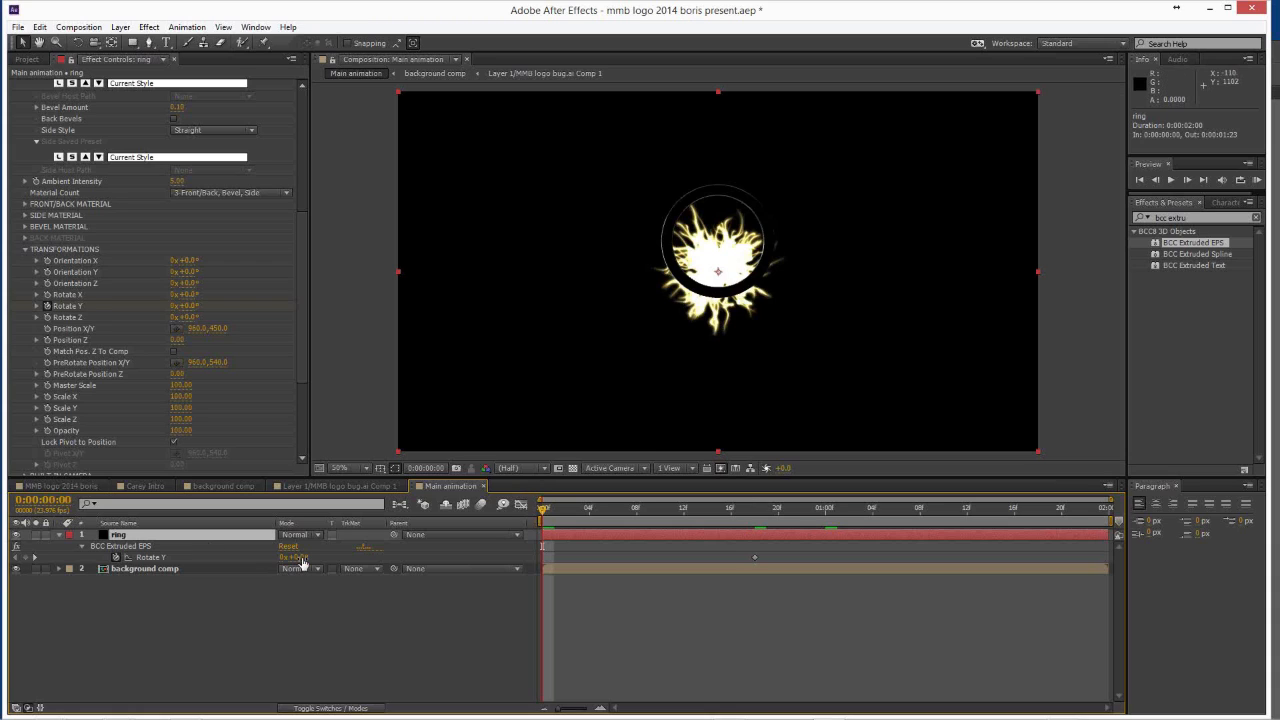
left_click_drag(288, 557, 312, 552)
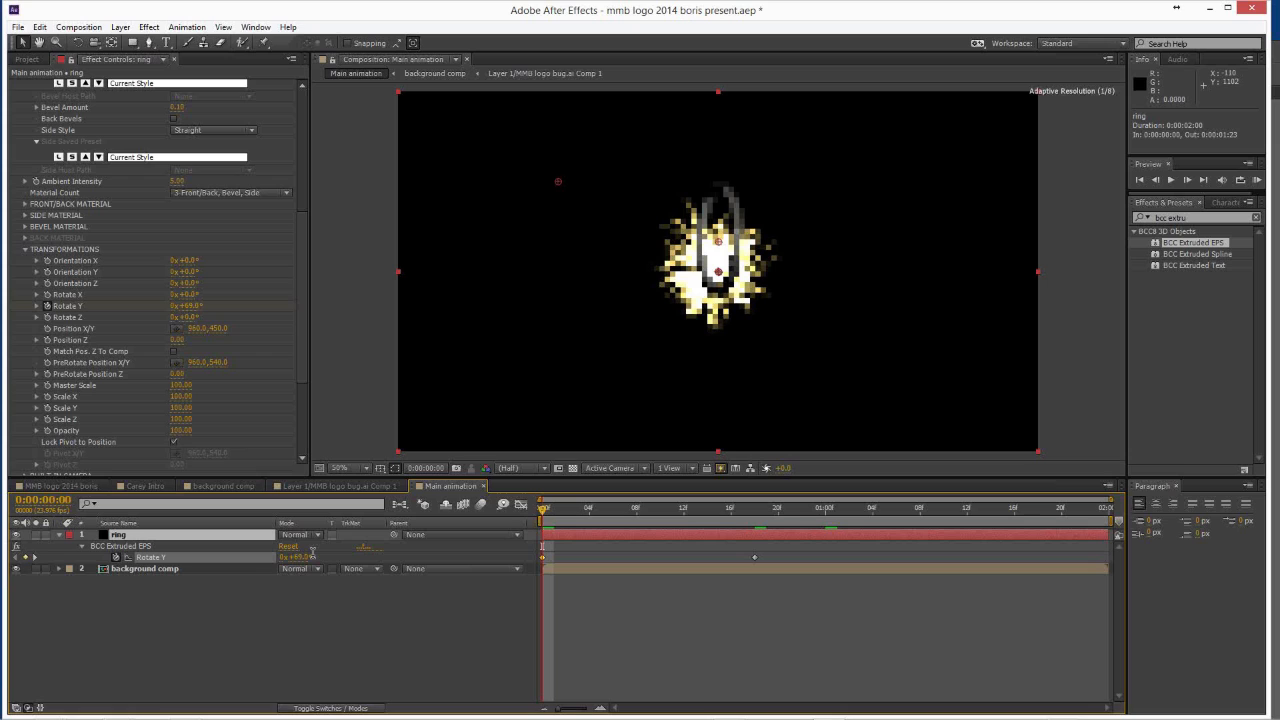
left_click(313, 557)
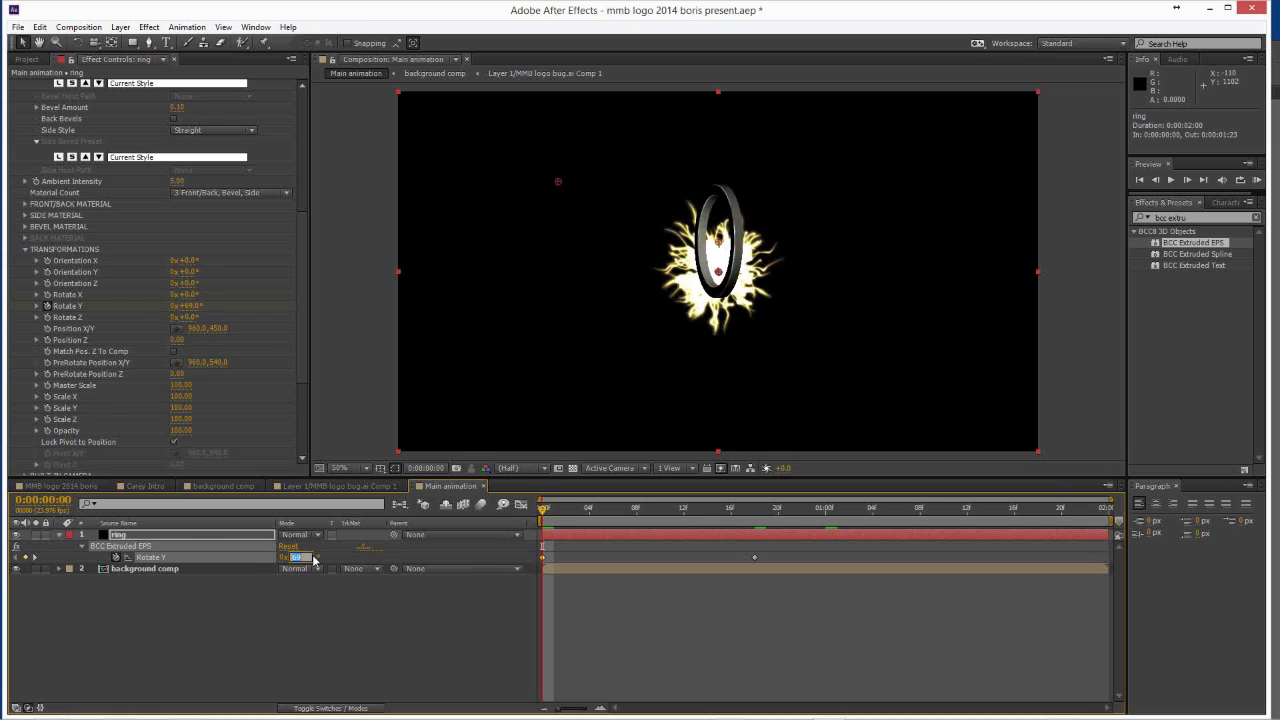
type("0")
key("Return")
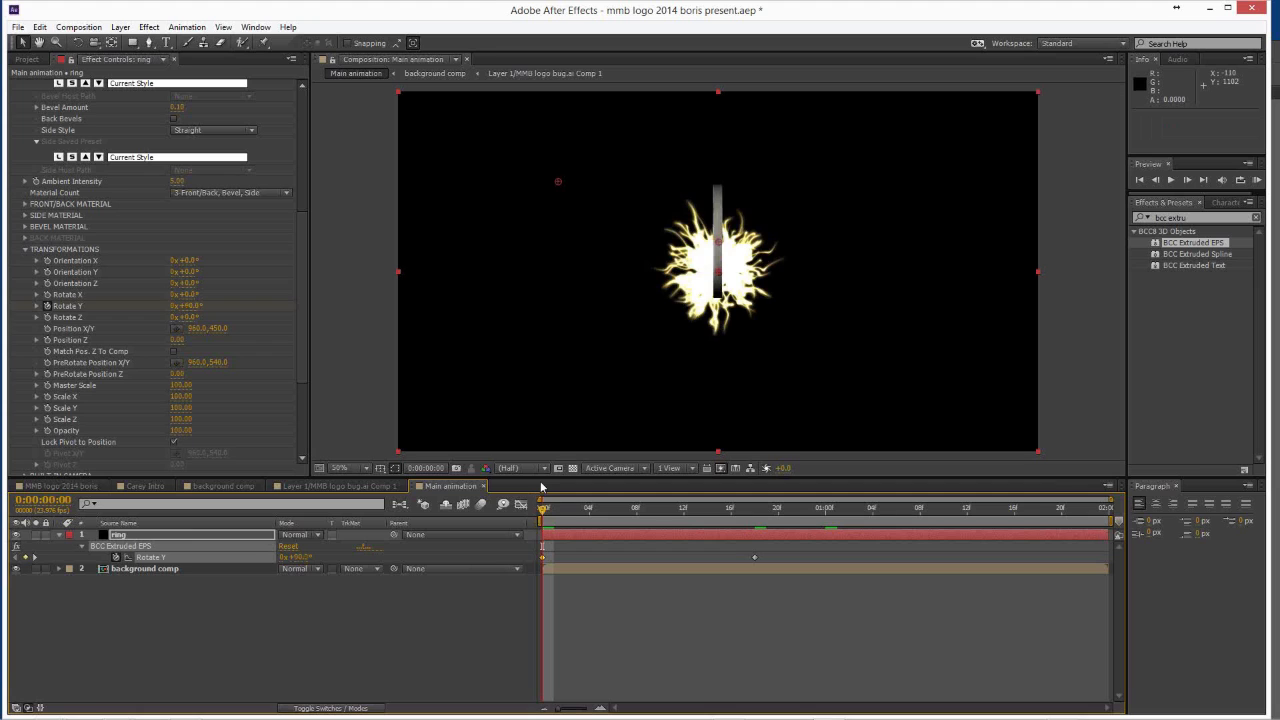
Step through the ring's rotation frame by frame to just past its end keyframe, and return to frame 18.
key("Page_Down")
key("Page_Down")
key("Page_Down")
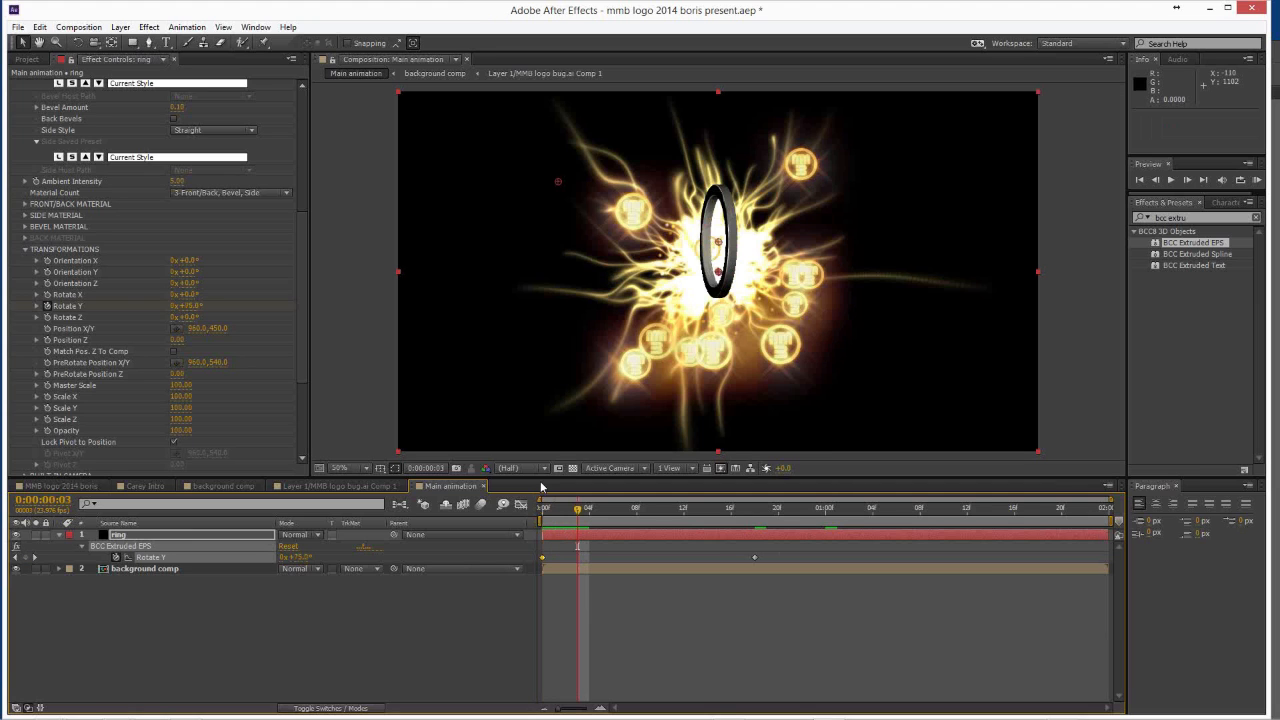
key("Page_Down")
key("Page_Down")
key("Page_Down")
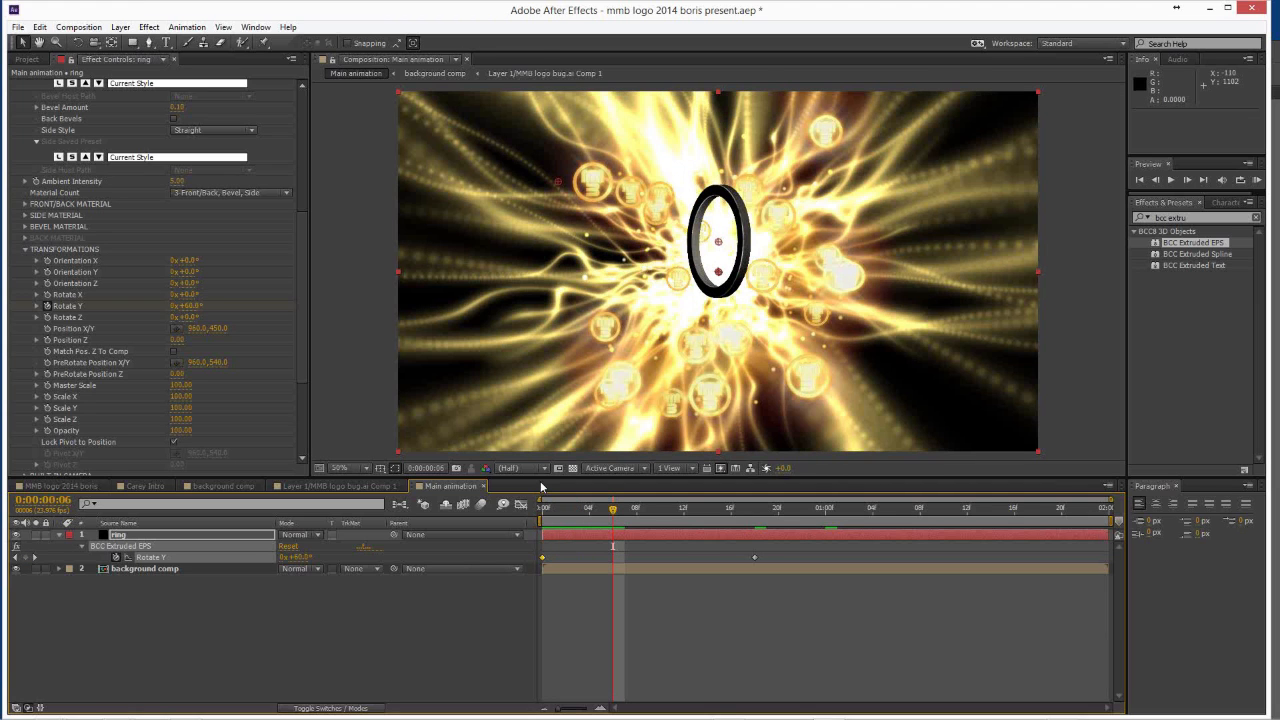
key("Page_Down")
key("Page_Down")
key("Page_Down")
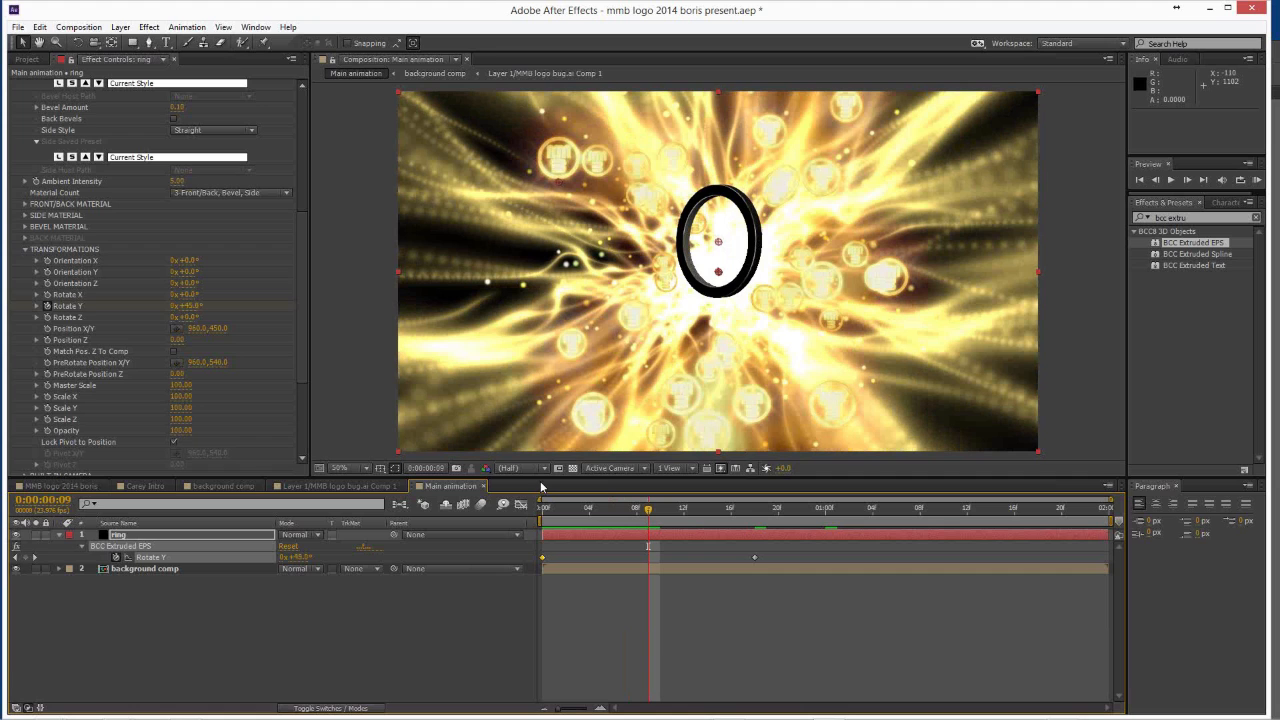
key("Page_Down")
key("Page_Down")
key("Page_Down")
key("Page_Down")
key("Page_Down")
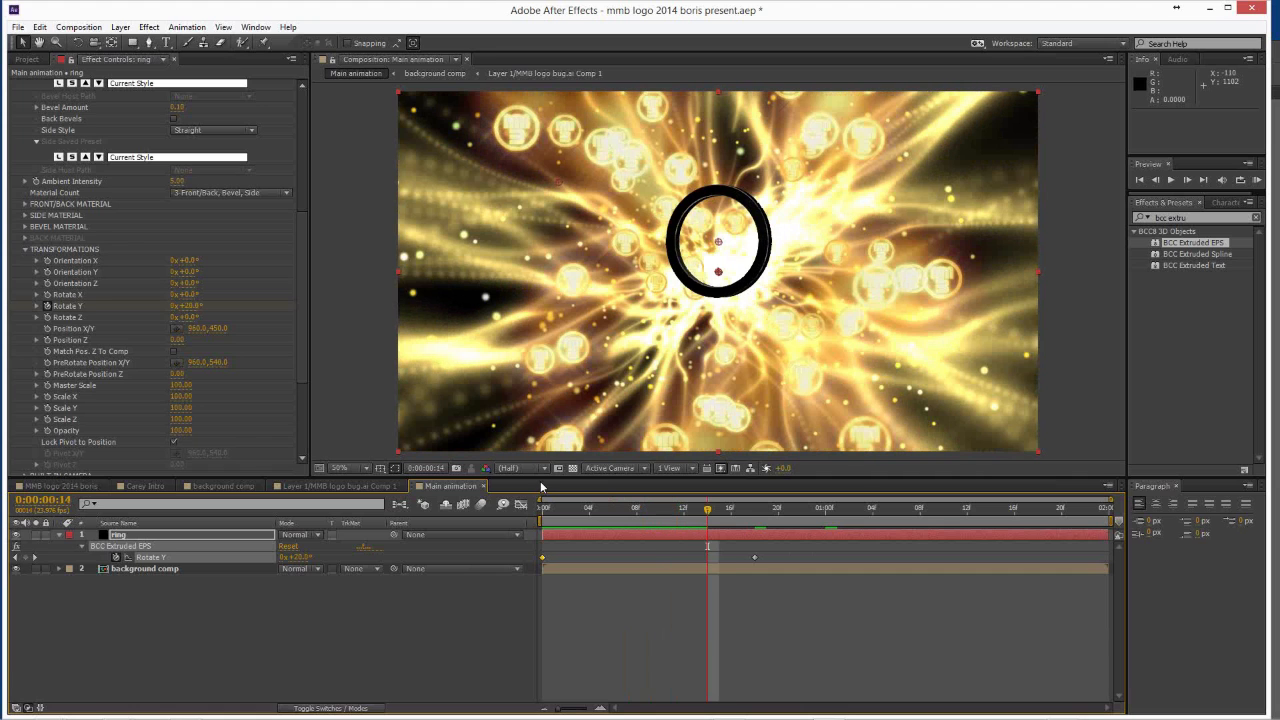
key("Page_Down")
key("Page_Down")
key("Page_Down")
key("Page_Down")
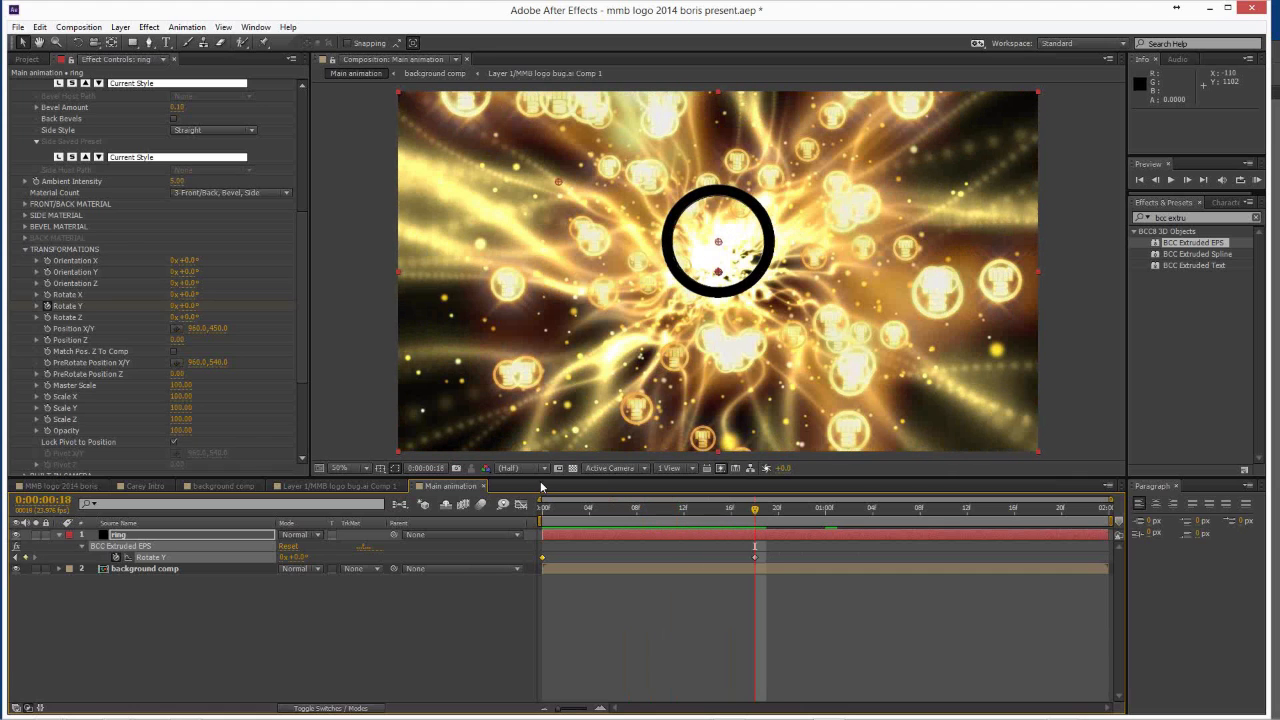
key("Page_Down")
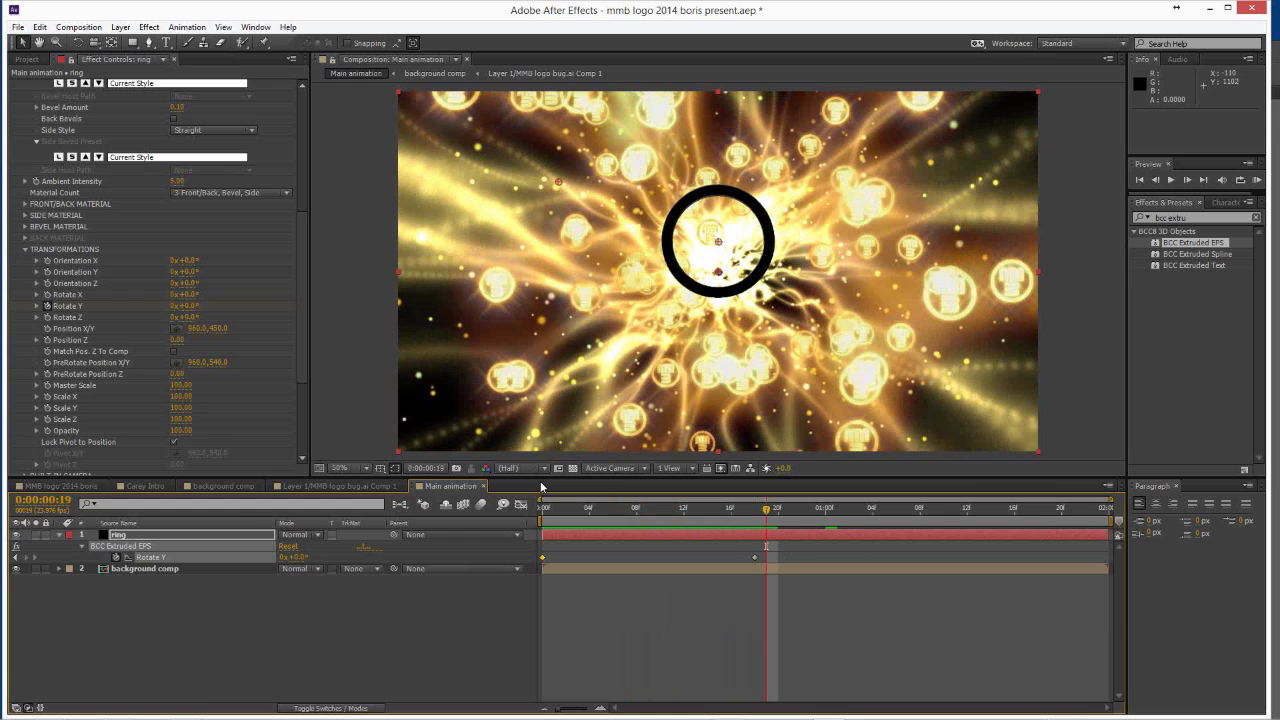
key("Page_Down")
key("Page_Down")
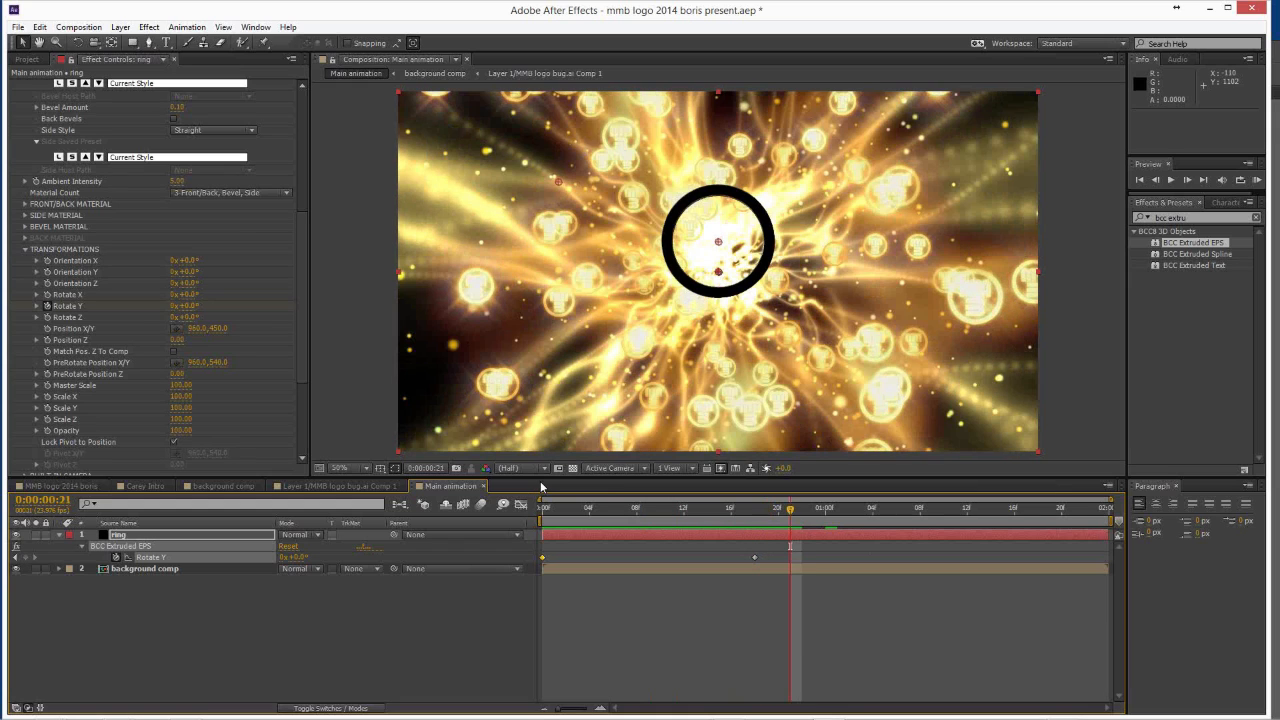
key("Page_Up")
key("Page_Up")
key("Page_Up")
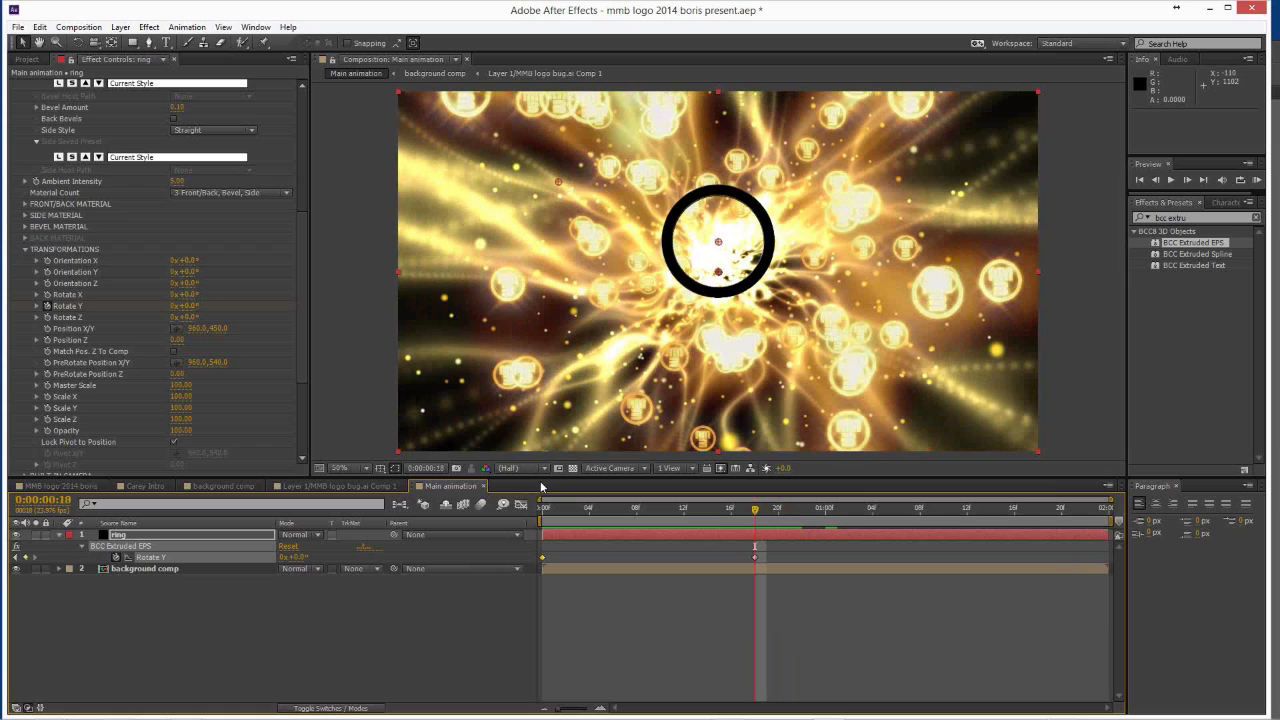
Apply Easy Ease In to the ring's Rotate Y keyframe at frame 18.
left_click(756, 557)
right_click(755, 556)
mouse_move(880, 547)
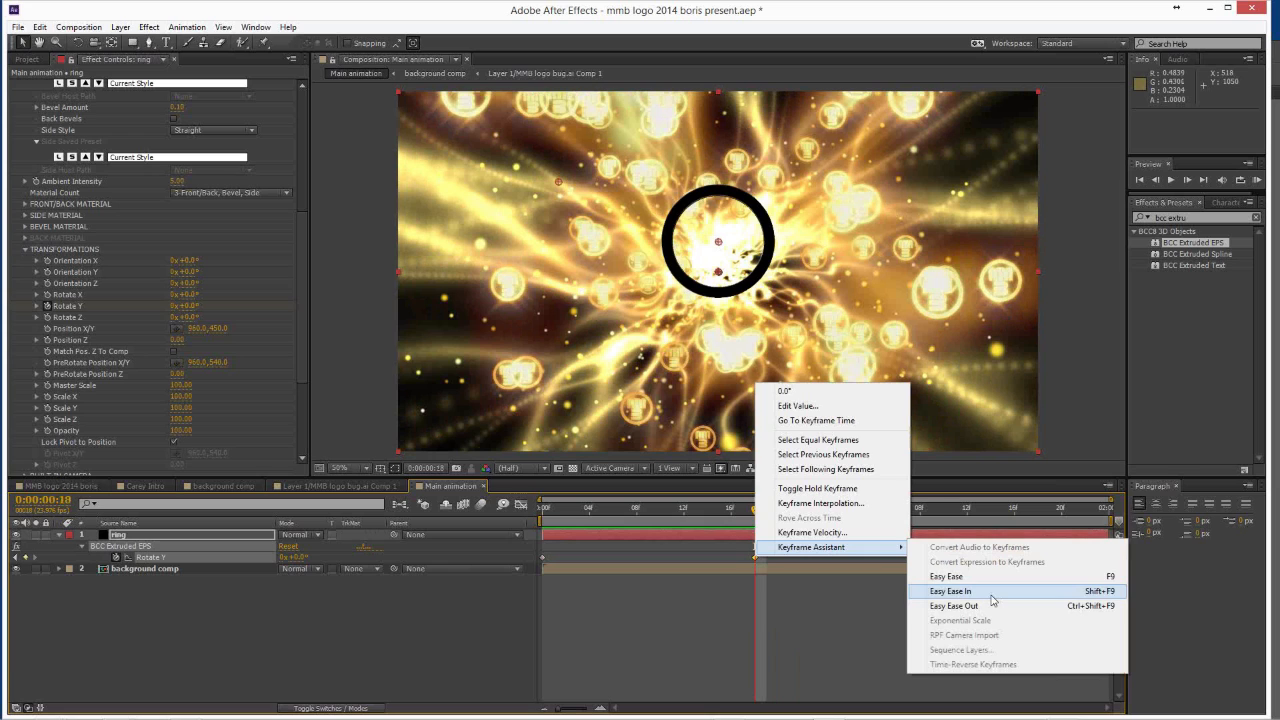
left_click(993, 598)
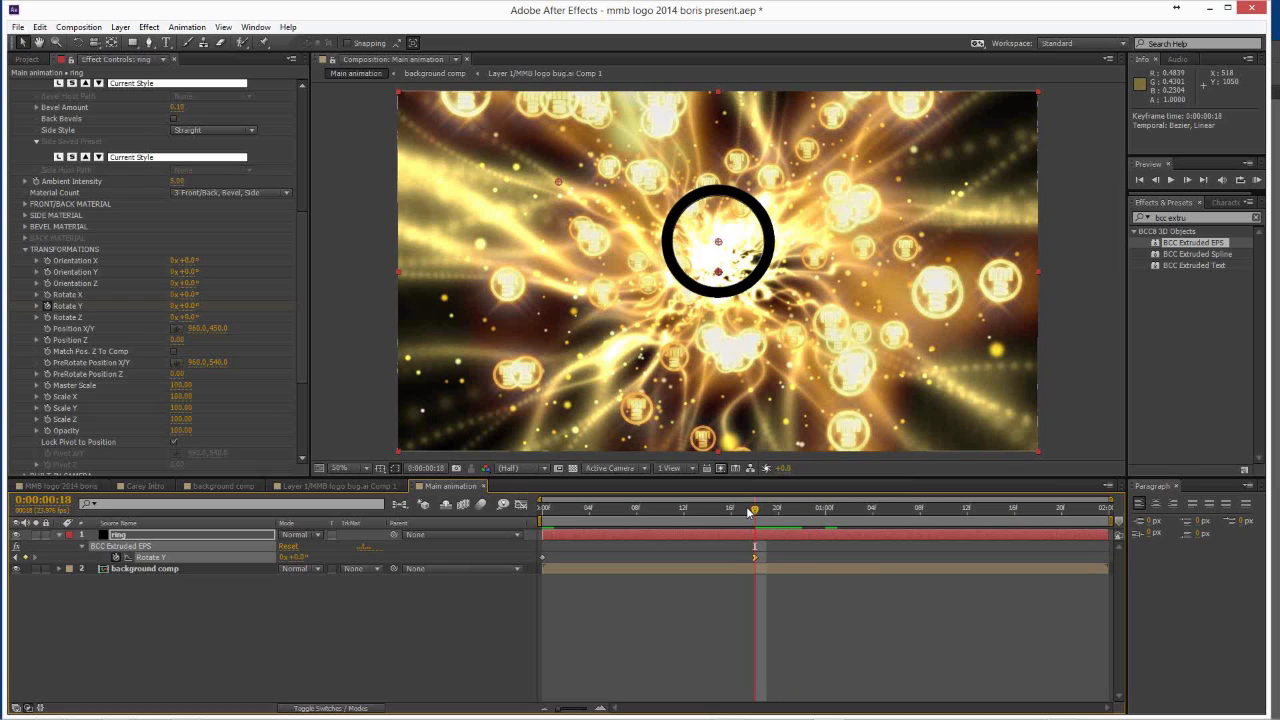
Preview the eased ring rotation from the beginning of the composition.
left_click_drag(748, 512, 754, 512)
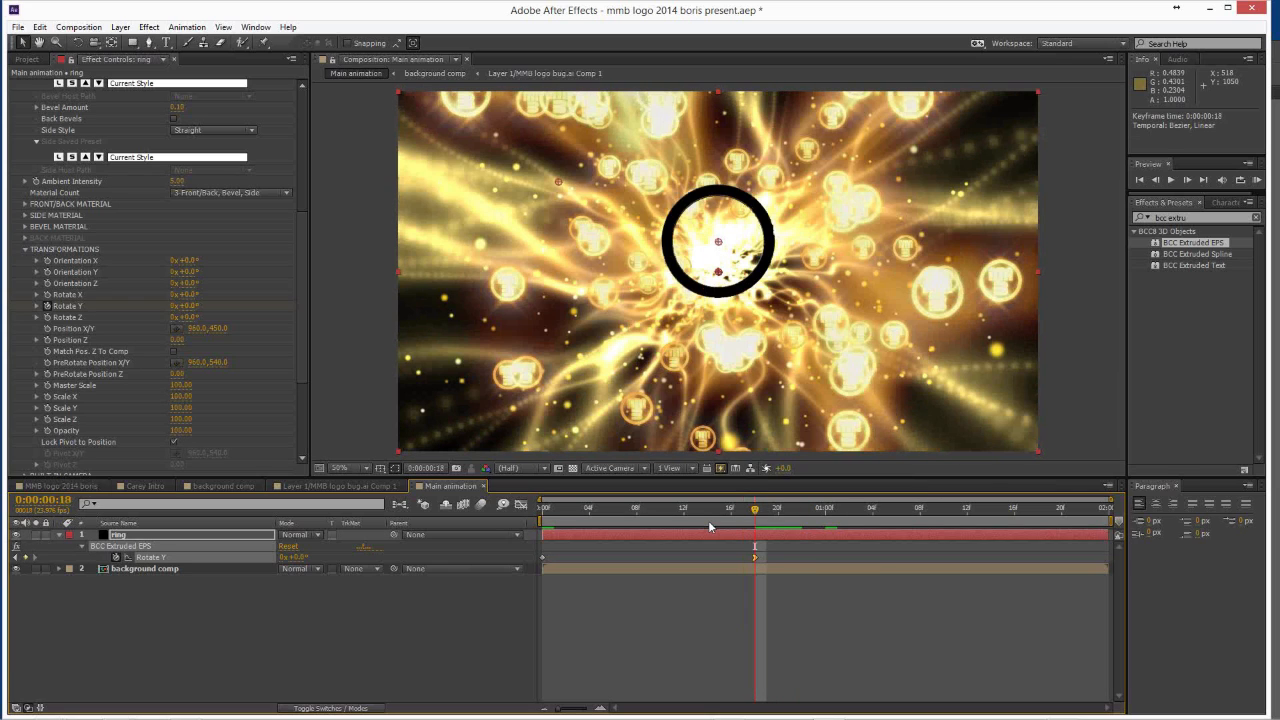
left_click(708, 520)
left_click(543, 520)
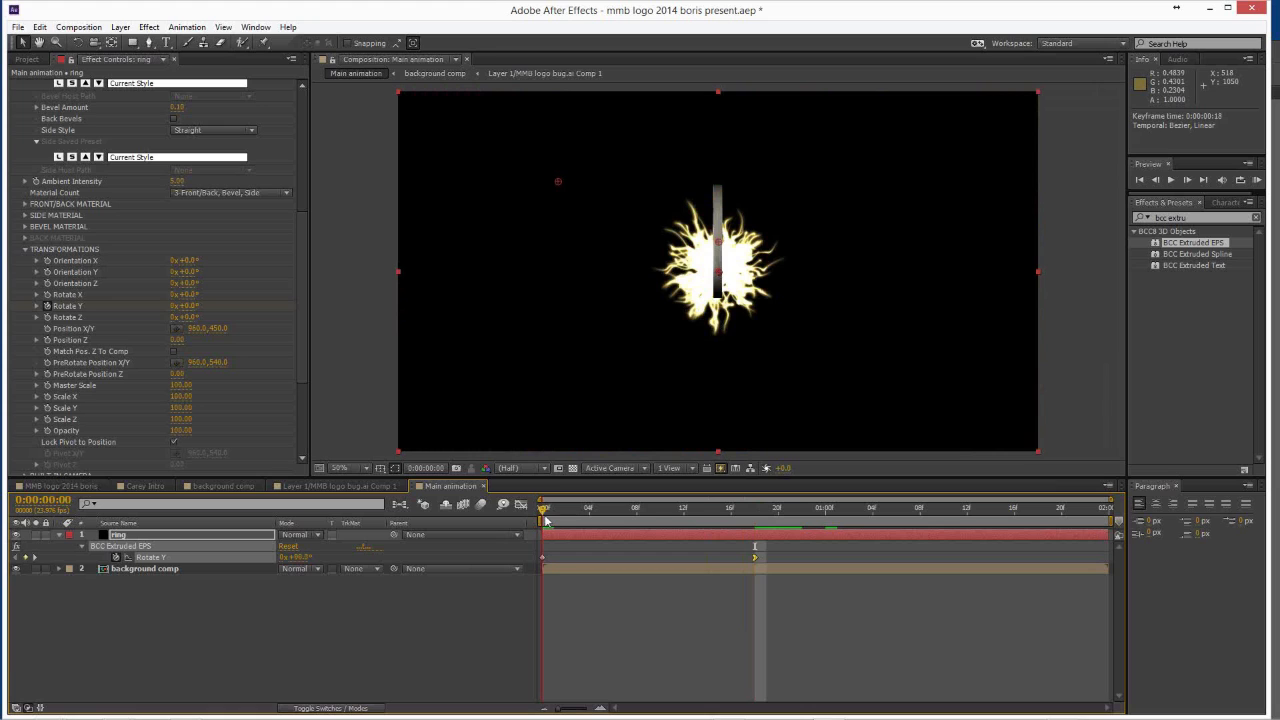
key("space")
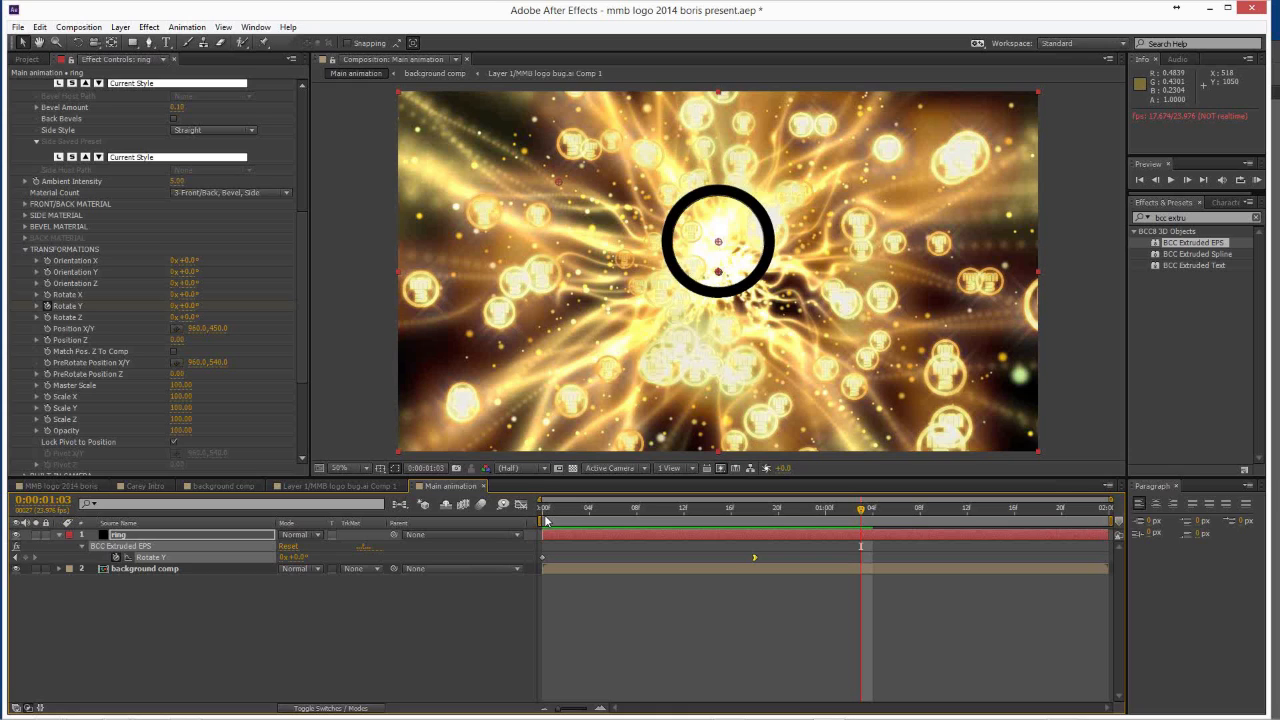
Duplicate the ring layer with the time set to frame 18, and rename the copy mmb.
left_click(759, 508)
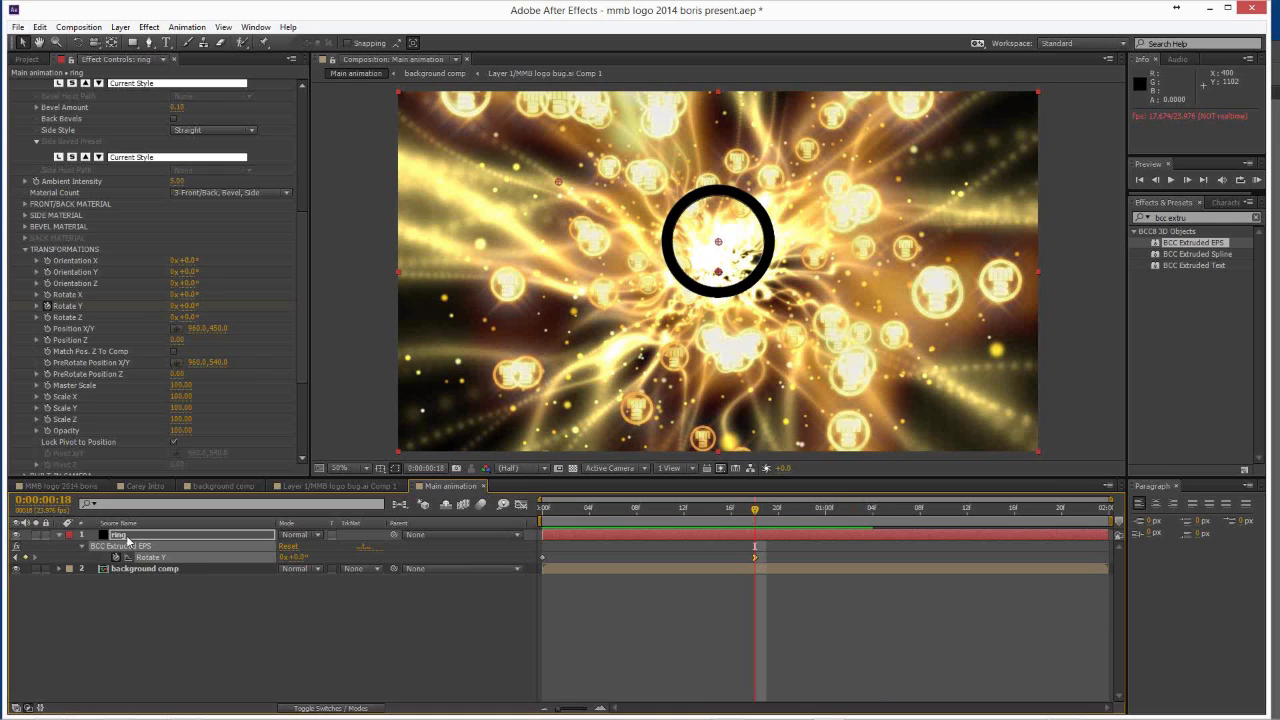
left_click(162, 535)
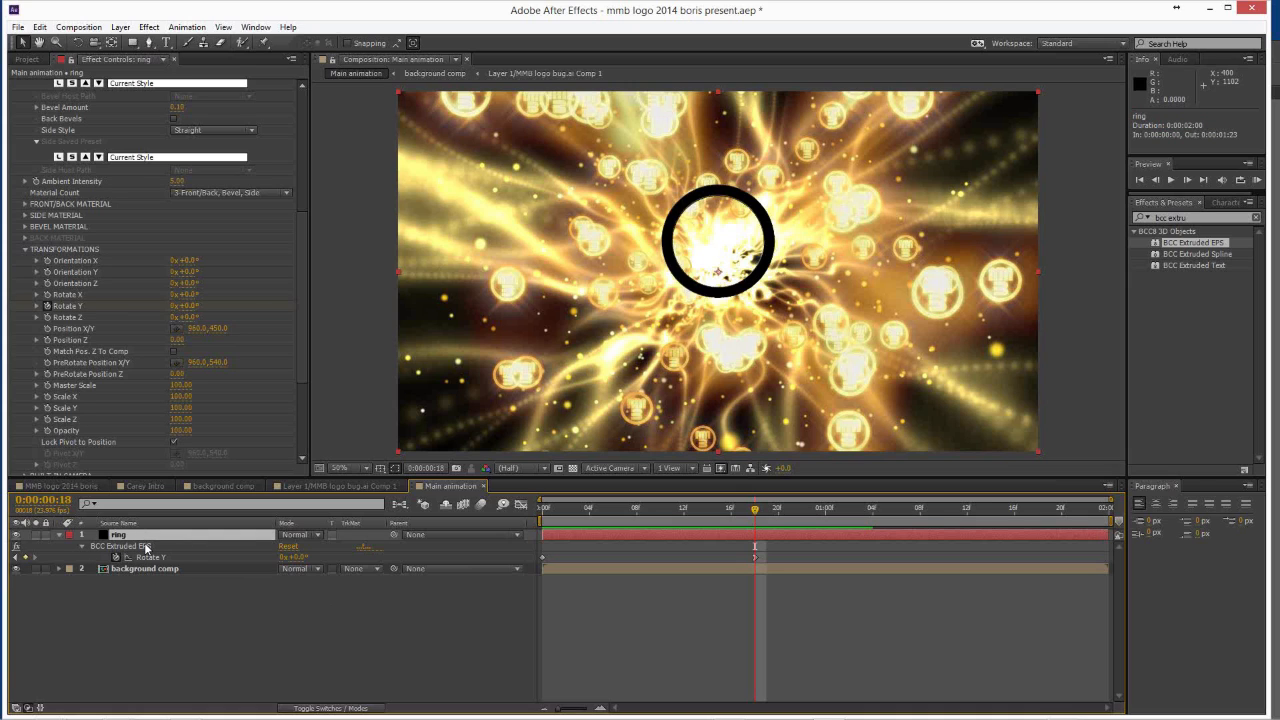
key("ctrl+d")
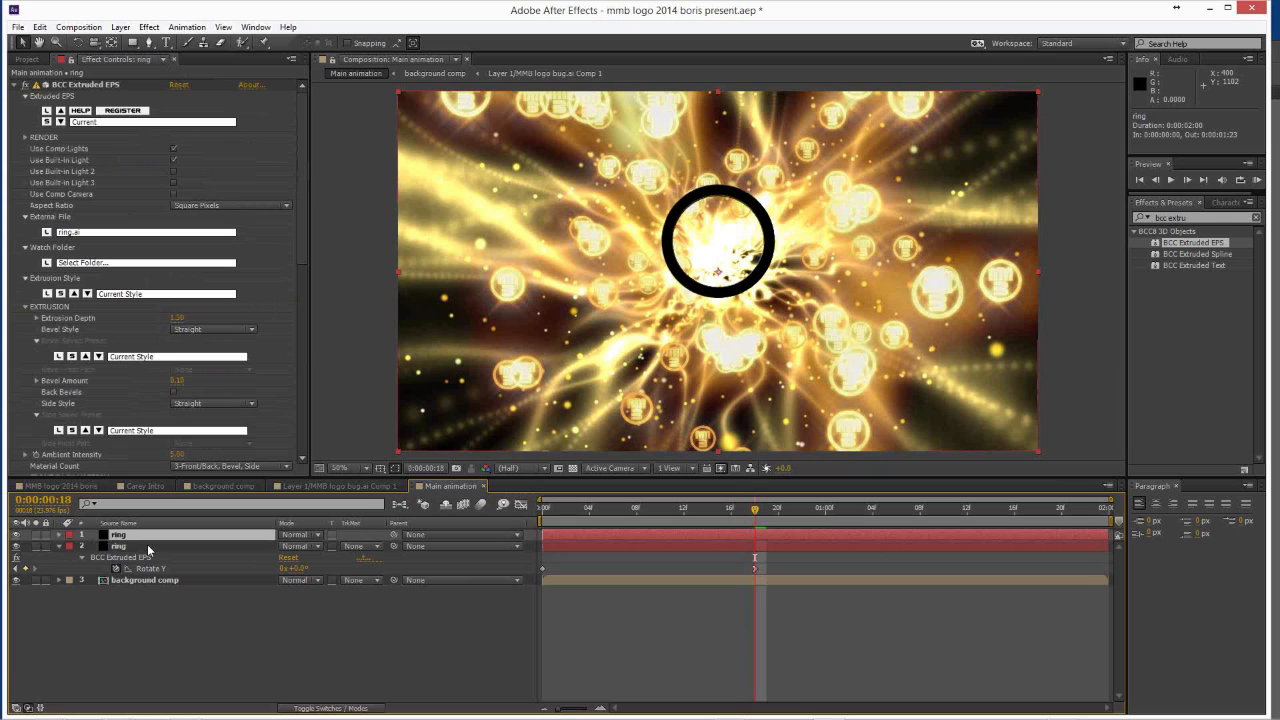
key("Return")
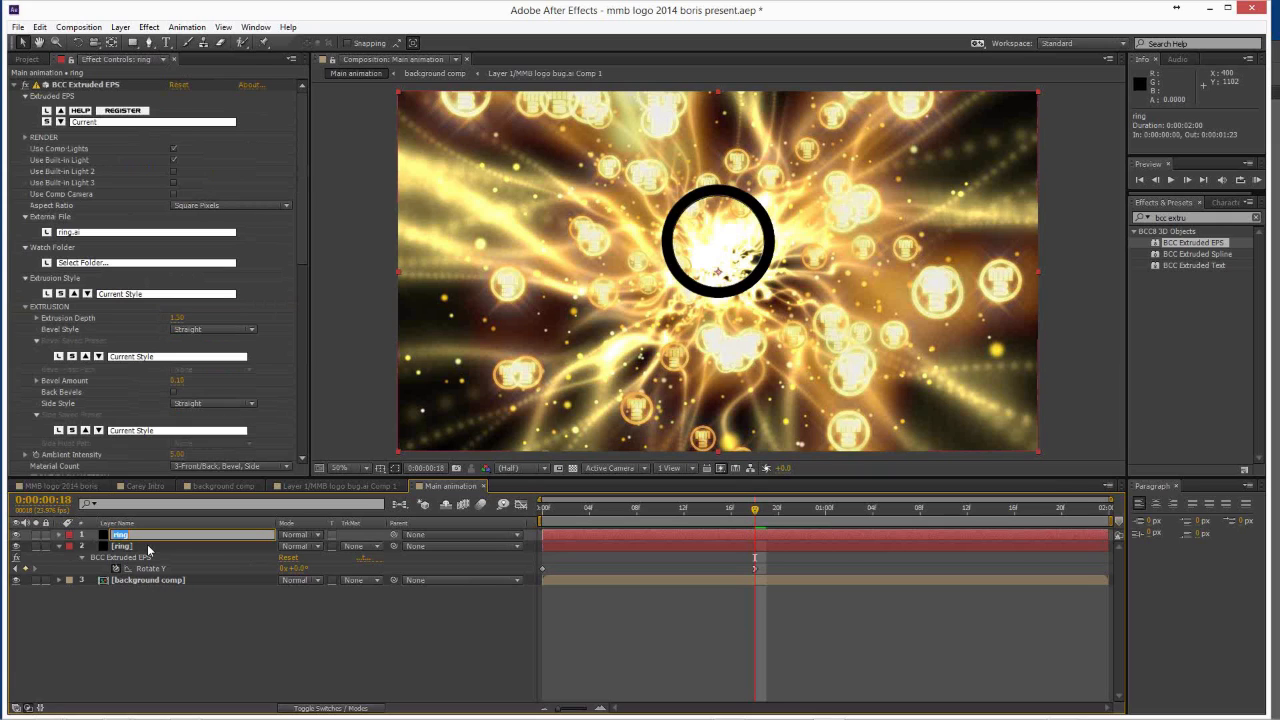
key("Return")
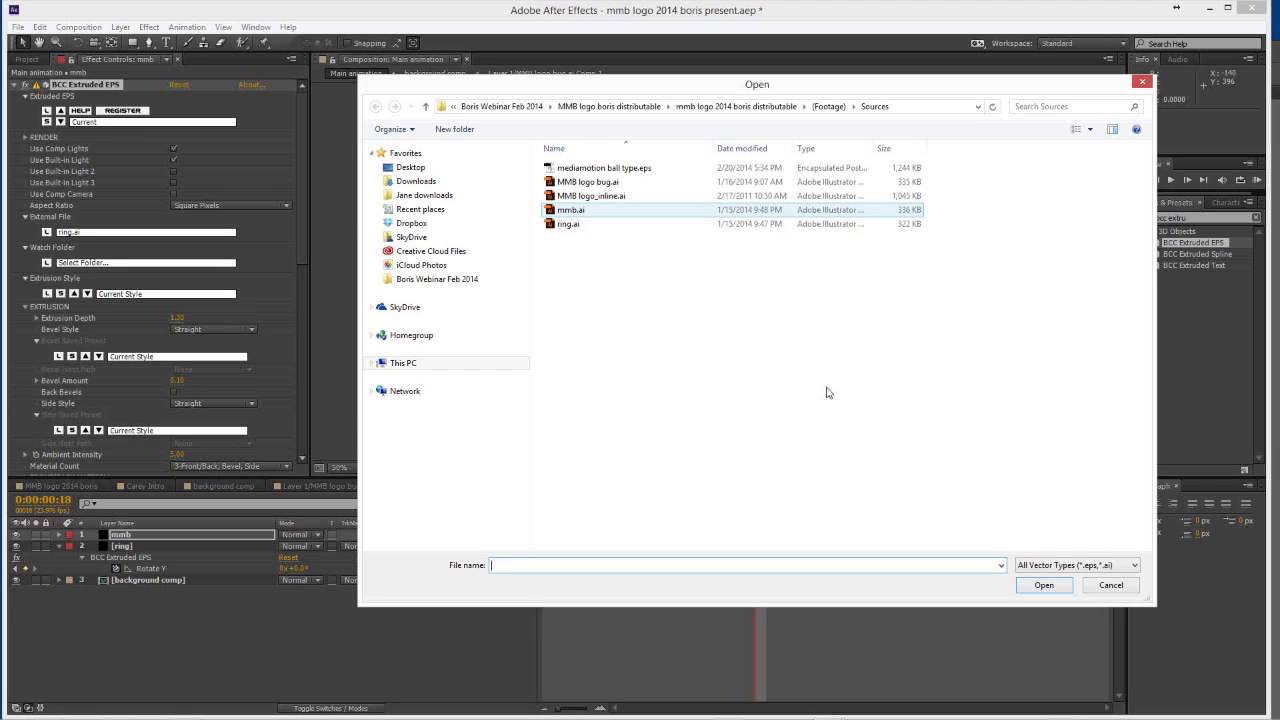
Load mmb.ai as the mmb layer's external file, and move the ring layer above the mmb layer.
left_click(571, 210)
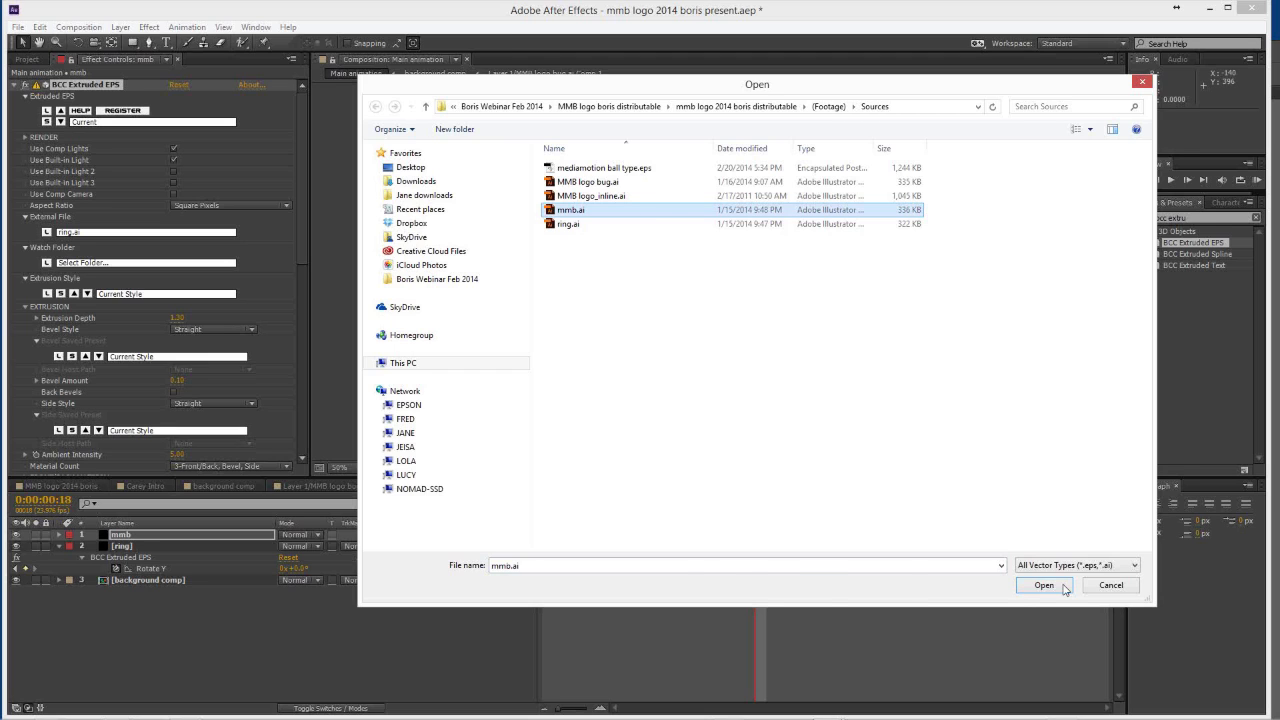
left_click(1043, 585)
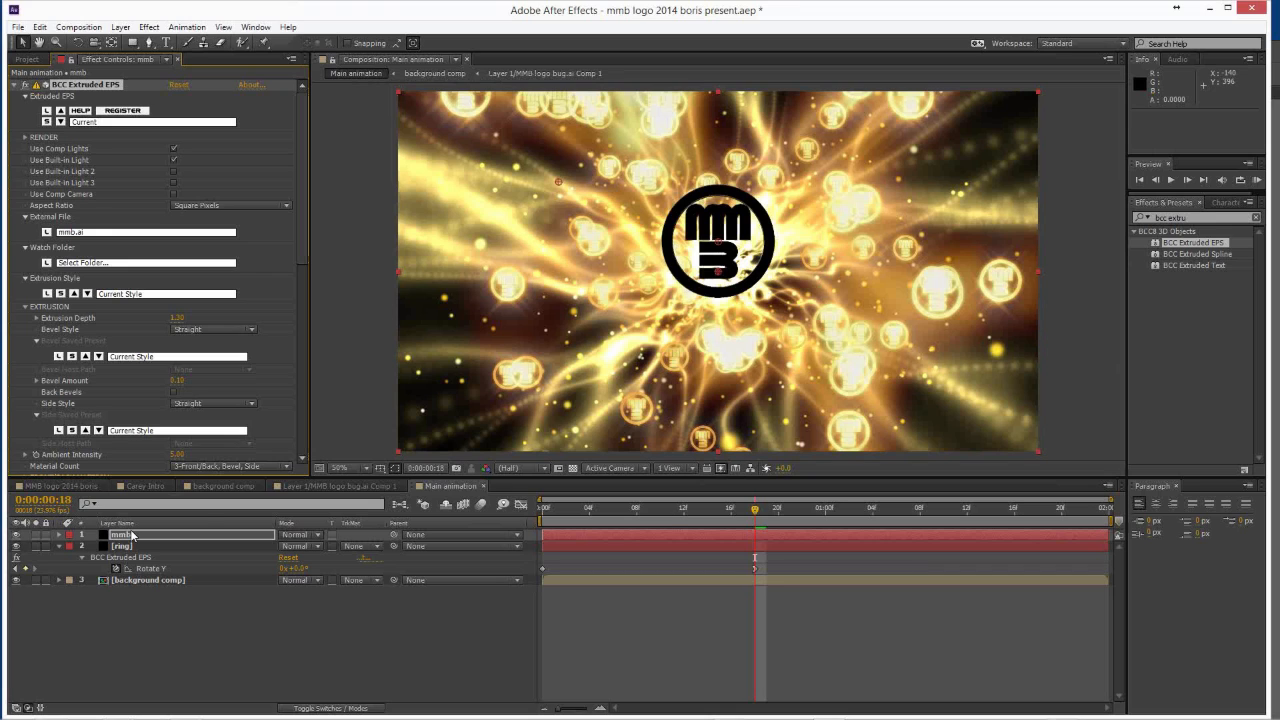
left_click_drag(121, 546, 668, 515)
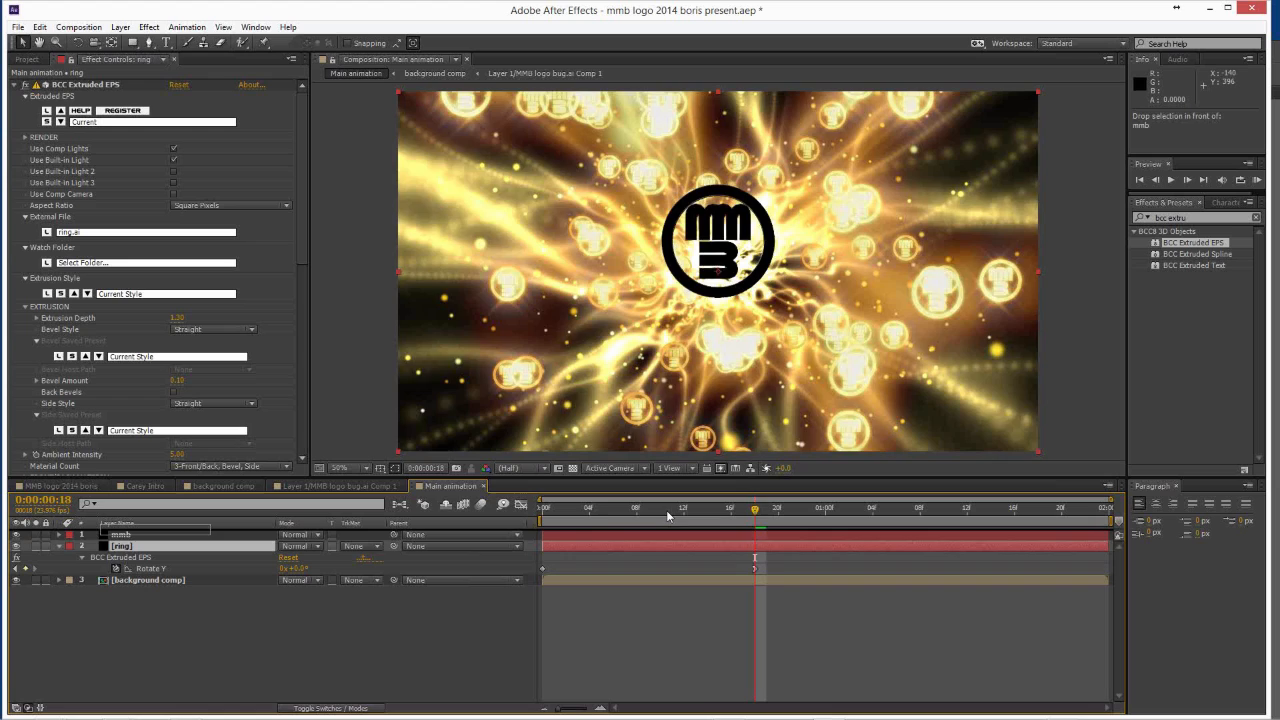
Check the ring and lettering rotating together around frames 5 to 7, and return to frame 18.
left_click_drag(668, 512, 604, 510)
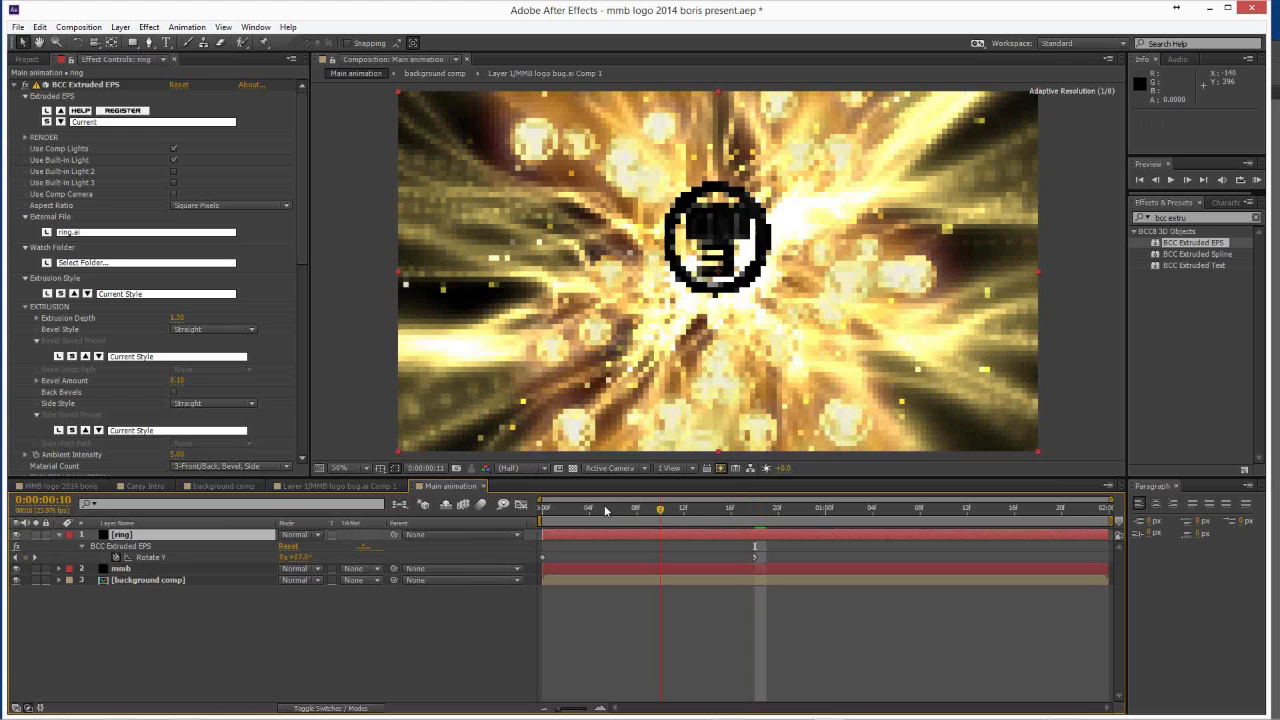
left_click_drag(604, 510, 601, 510)
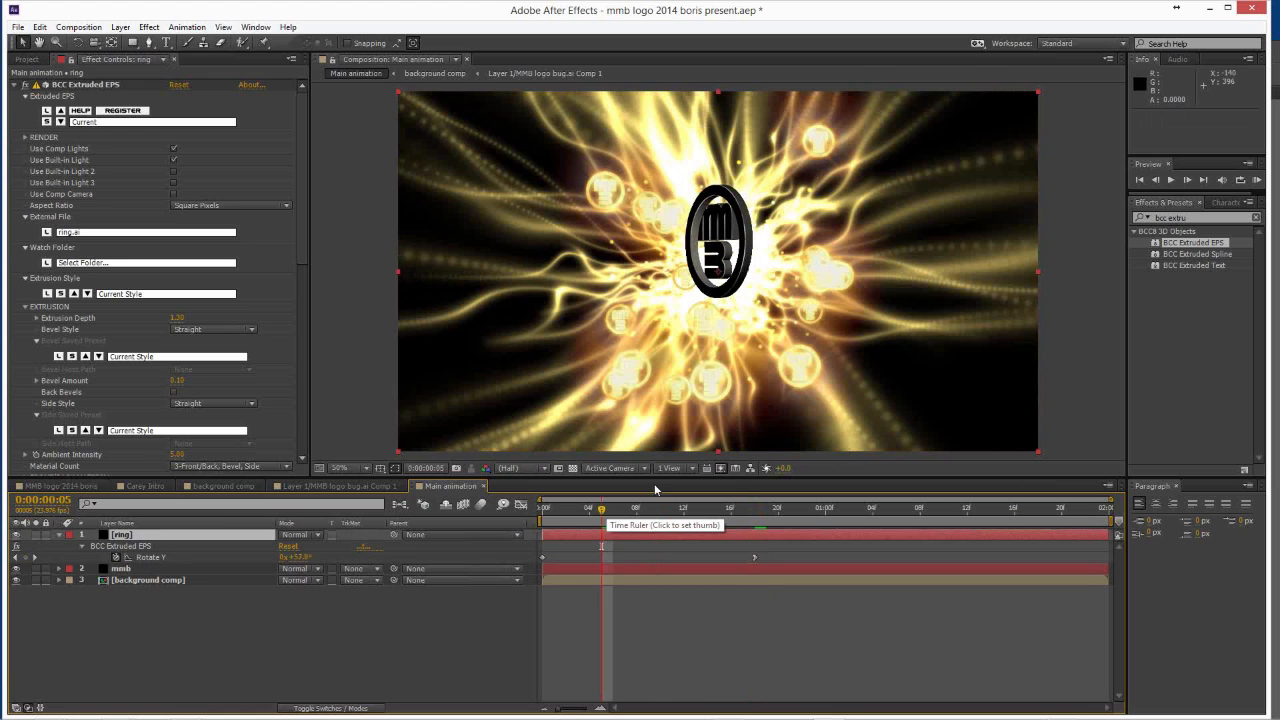
key("Page_Down")
key("Page_Down")
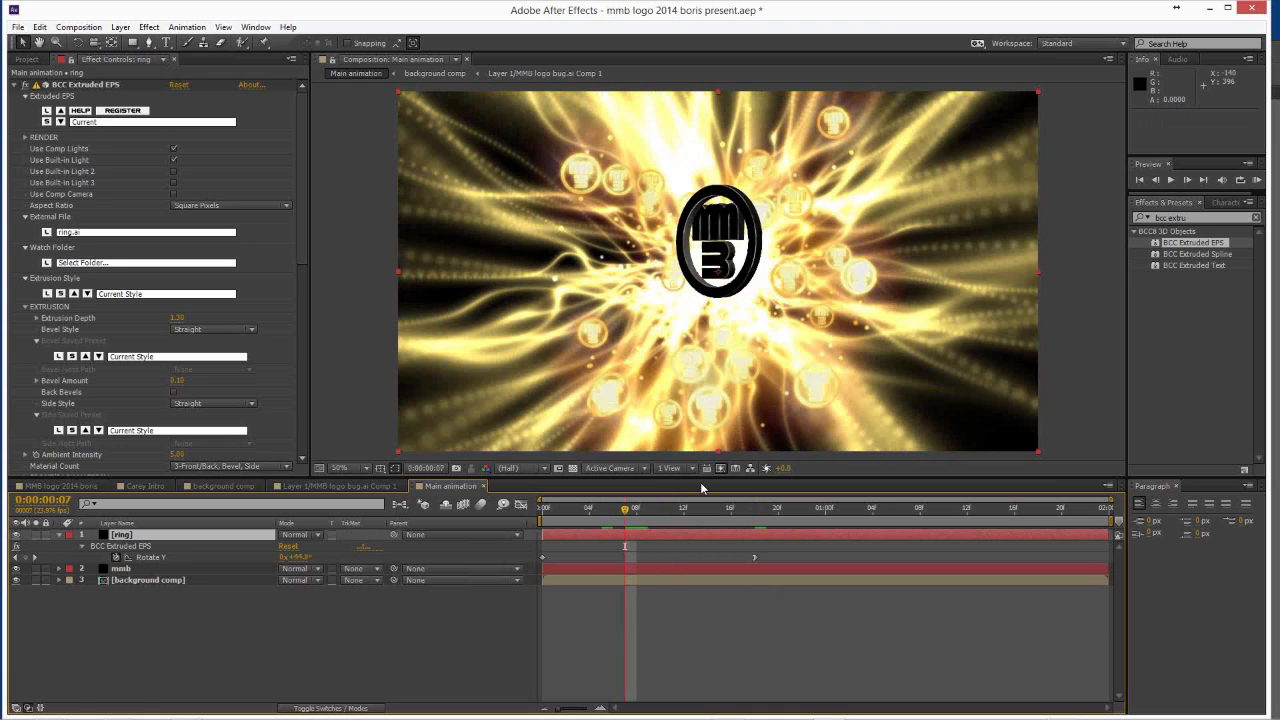
left_click(758, 511)
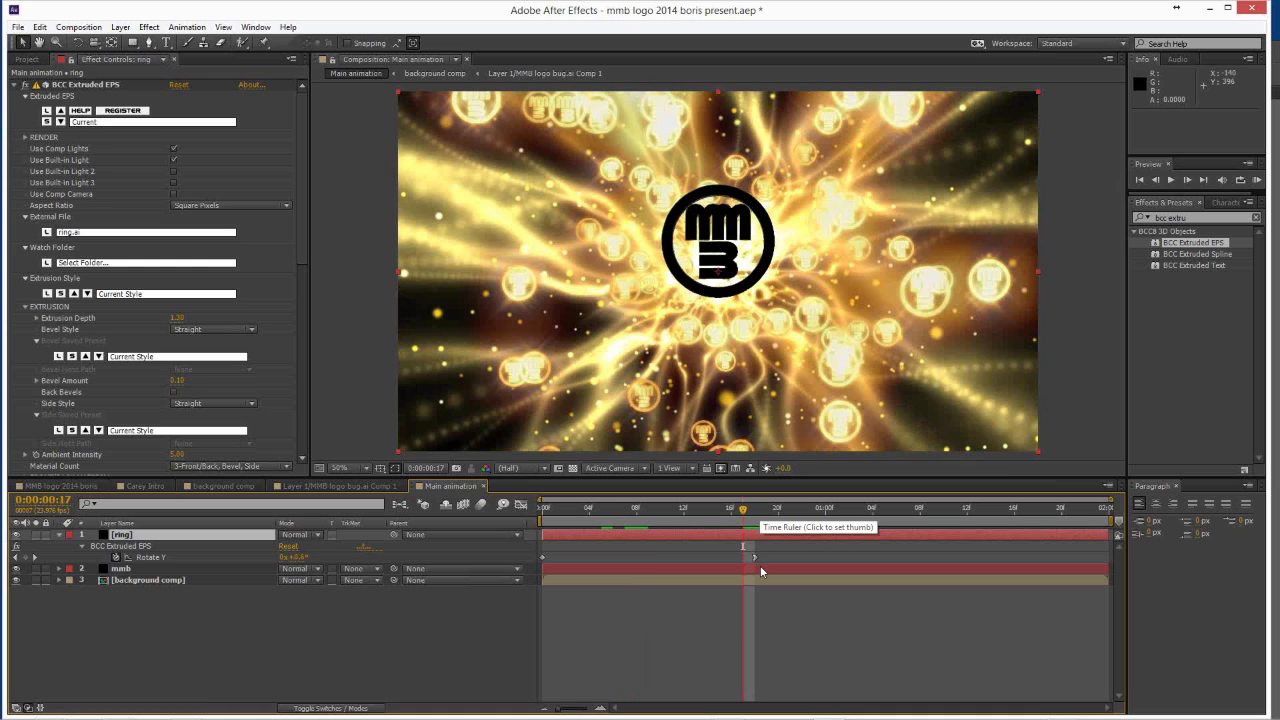
key("Page_Down")
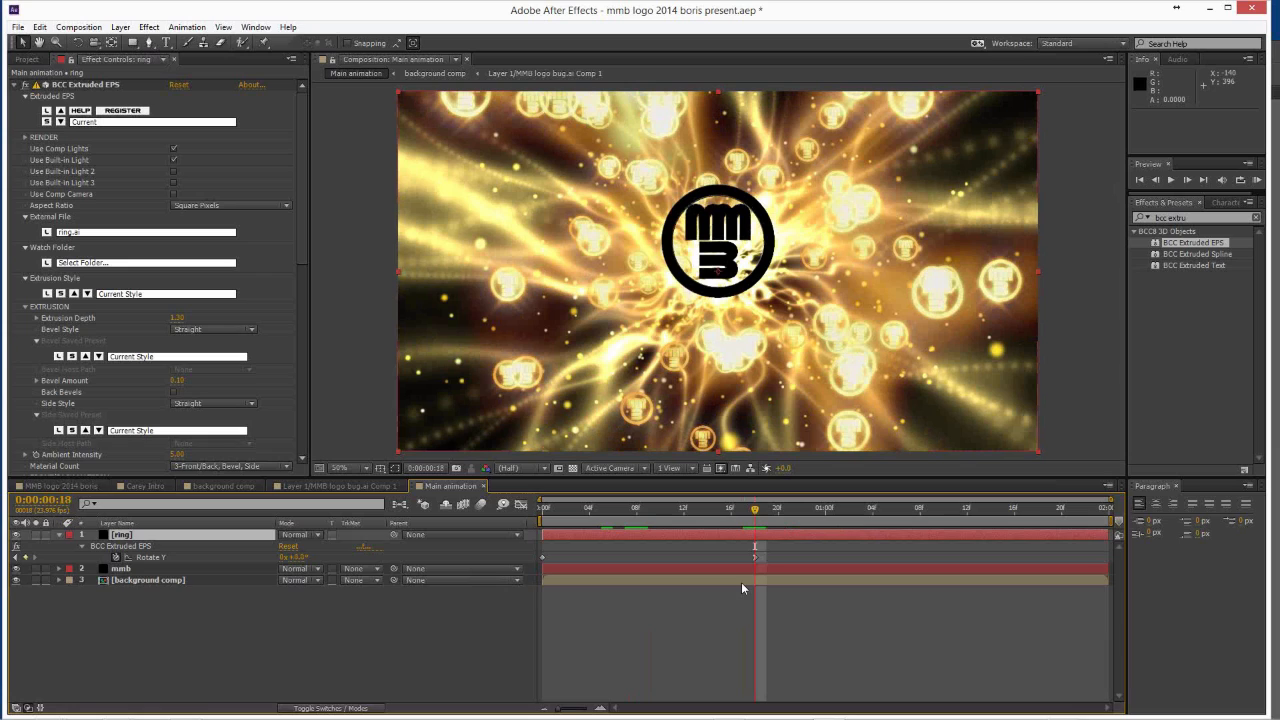
Reveal the mmb layer's keyframes and set its Rotate Y to -90° at the first frame.
left_click(740, 570)
key("u")
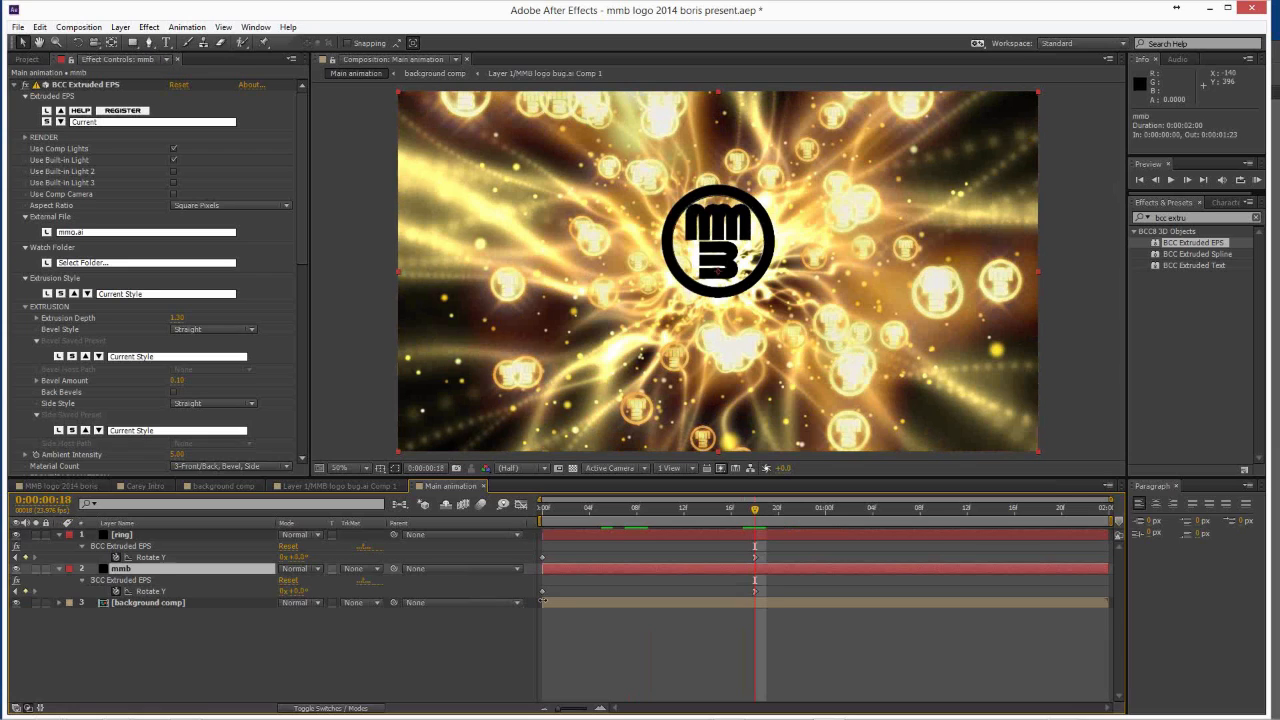
key("Home")
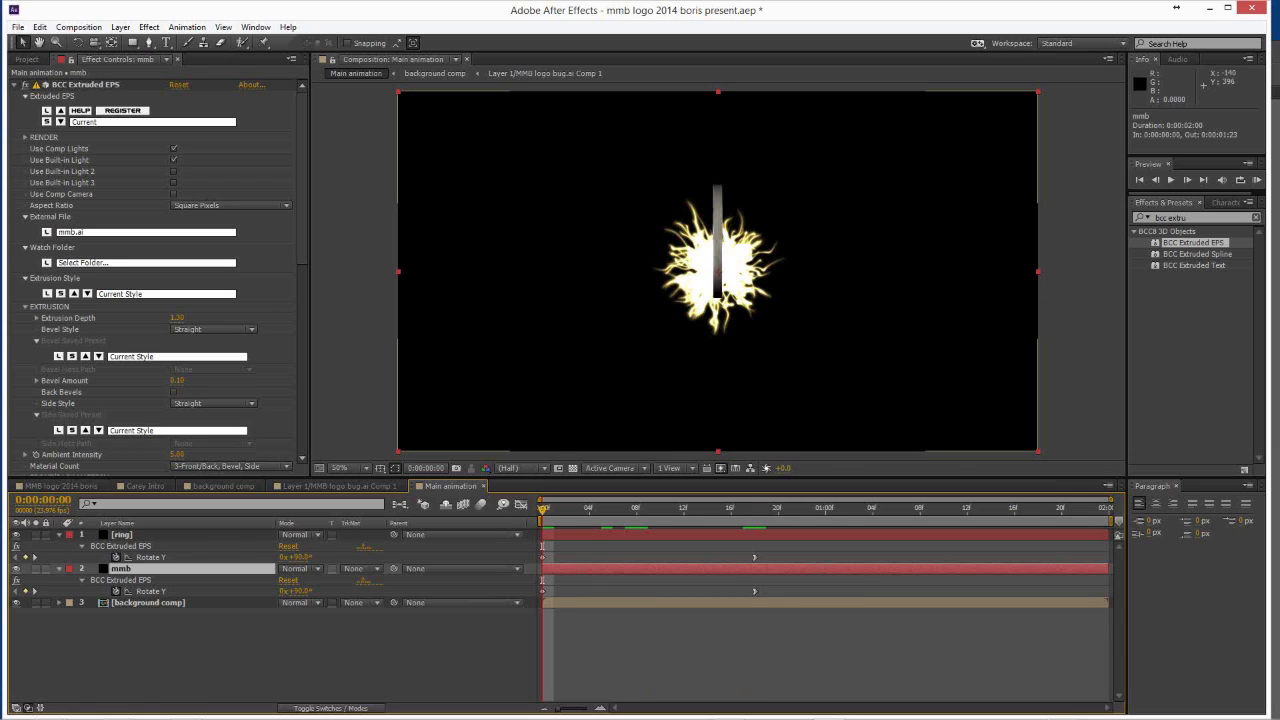
left_click(300, 591)
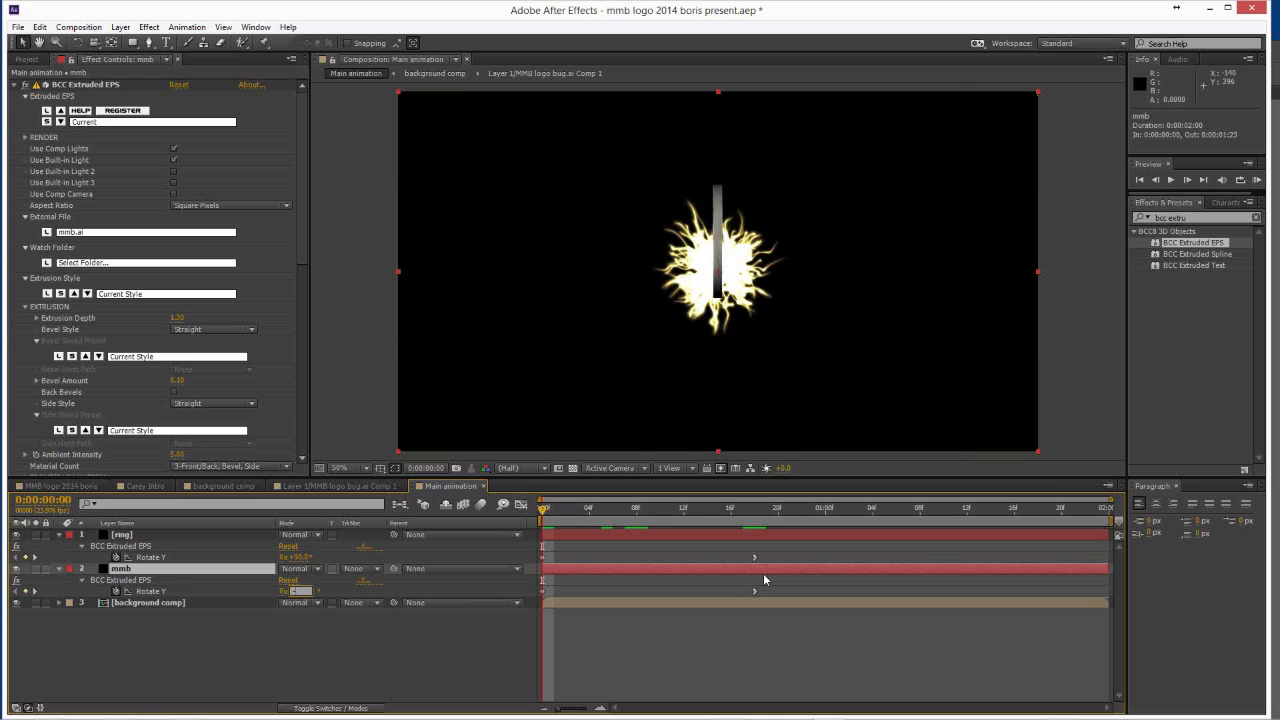
type("-90")
key("Return")
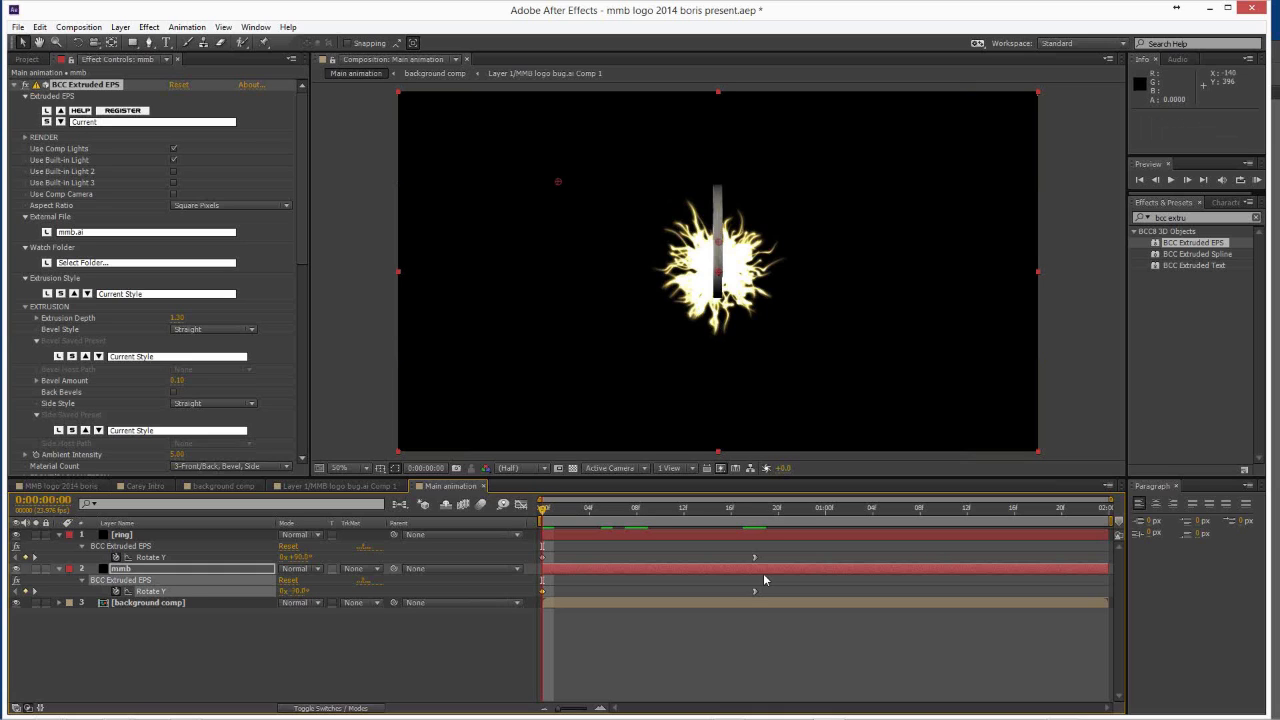
Preview the opposing rotations of the ring and mmb lettering from the first frame up to frame 18.
key("space")
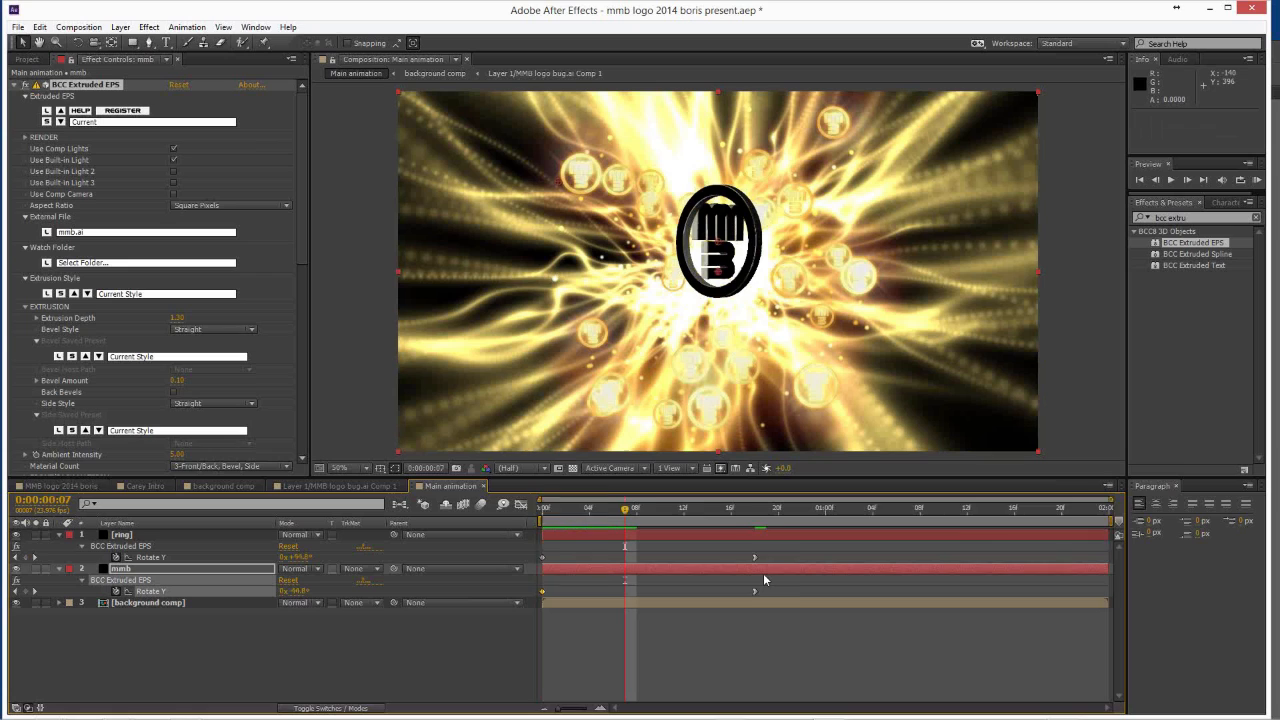
key("=")
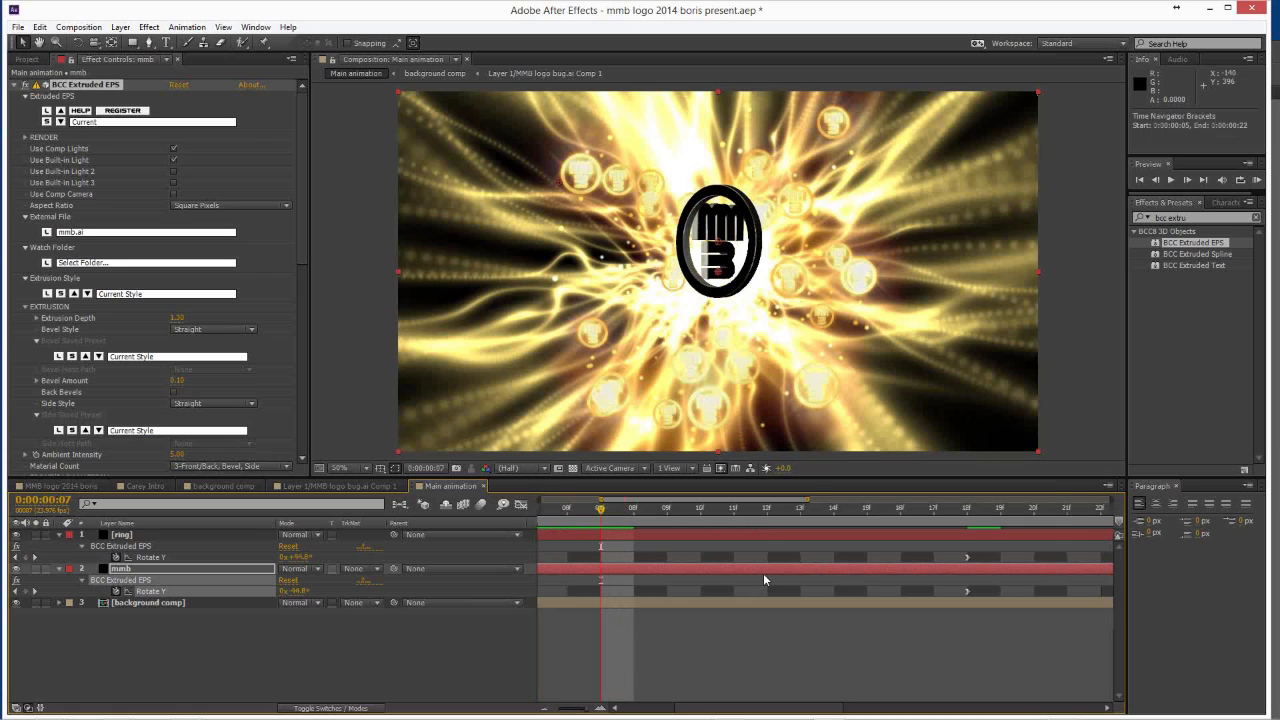
key("minus")
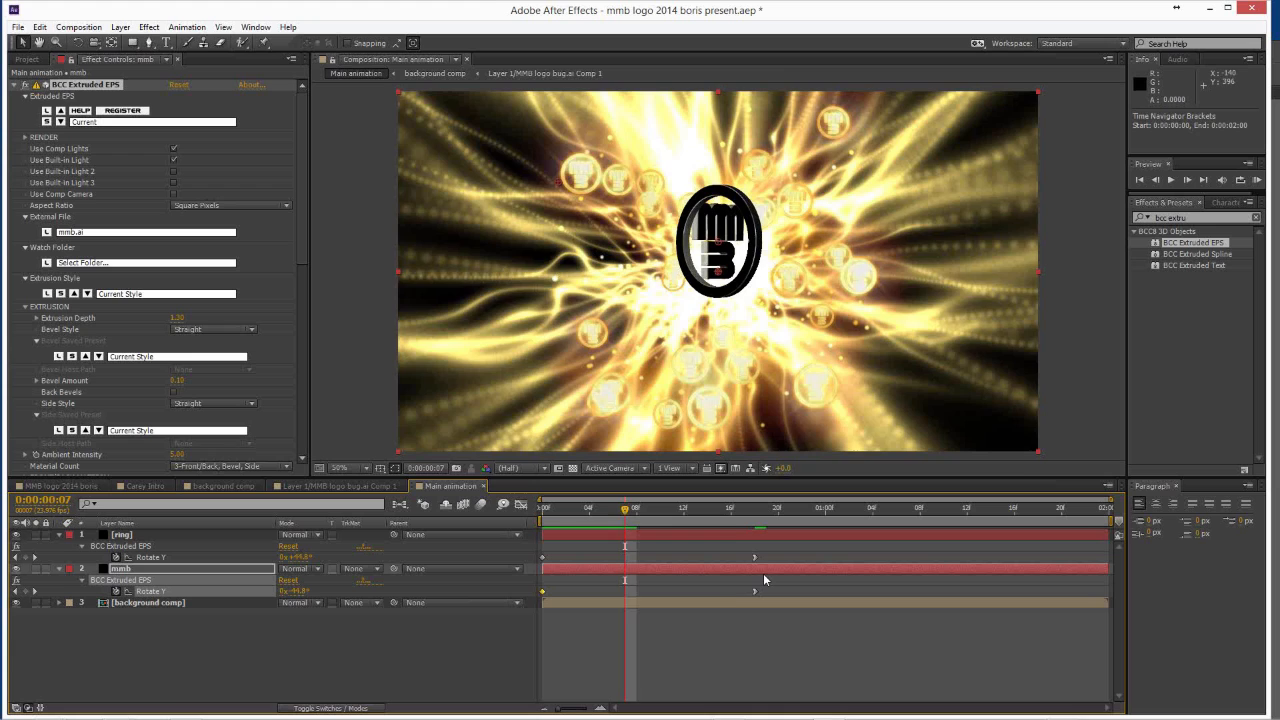
key("space")
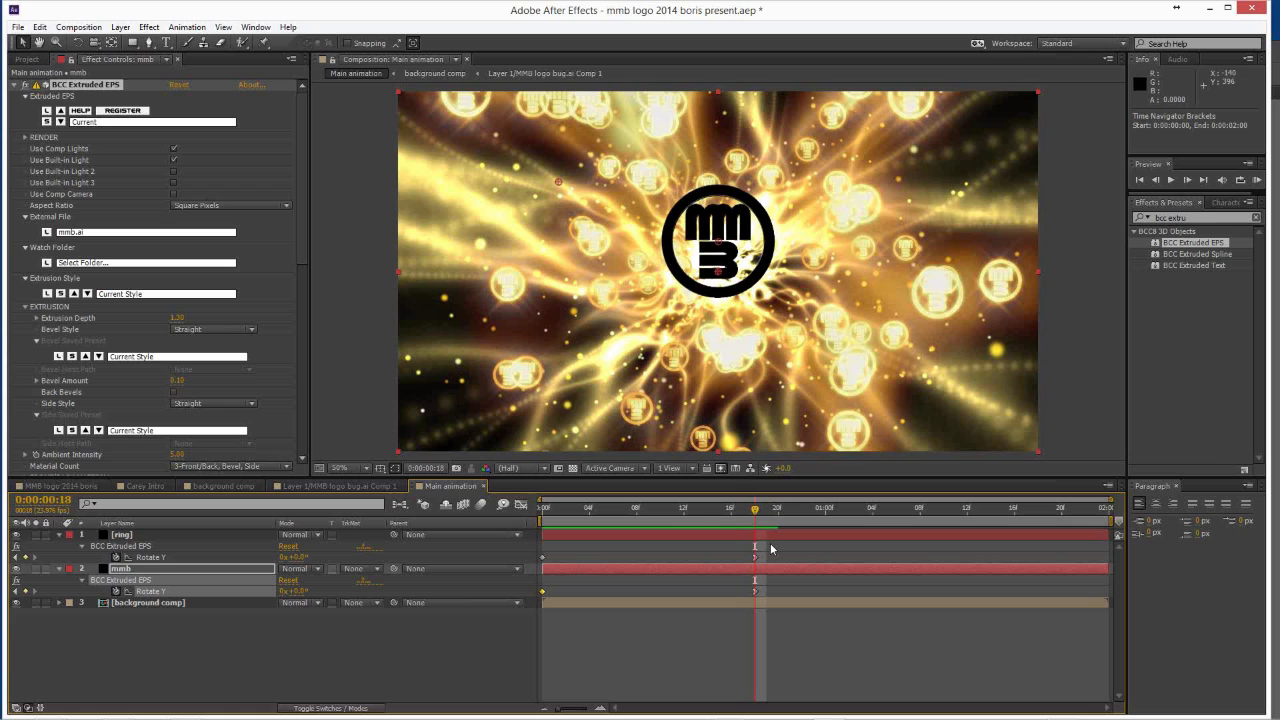
Duplicate the ring layer and rename the copy mediamotion ball type.
left_click(124, 536)
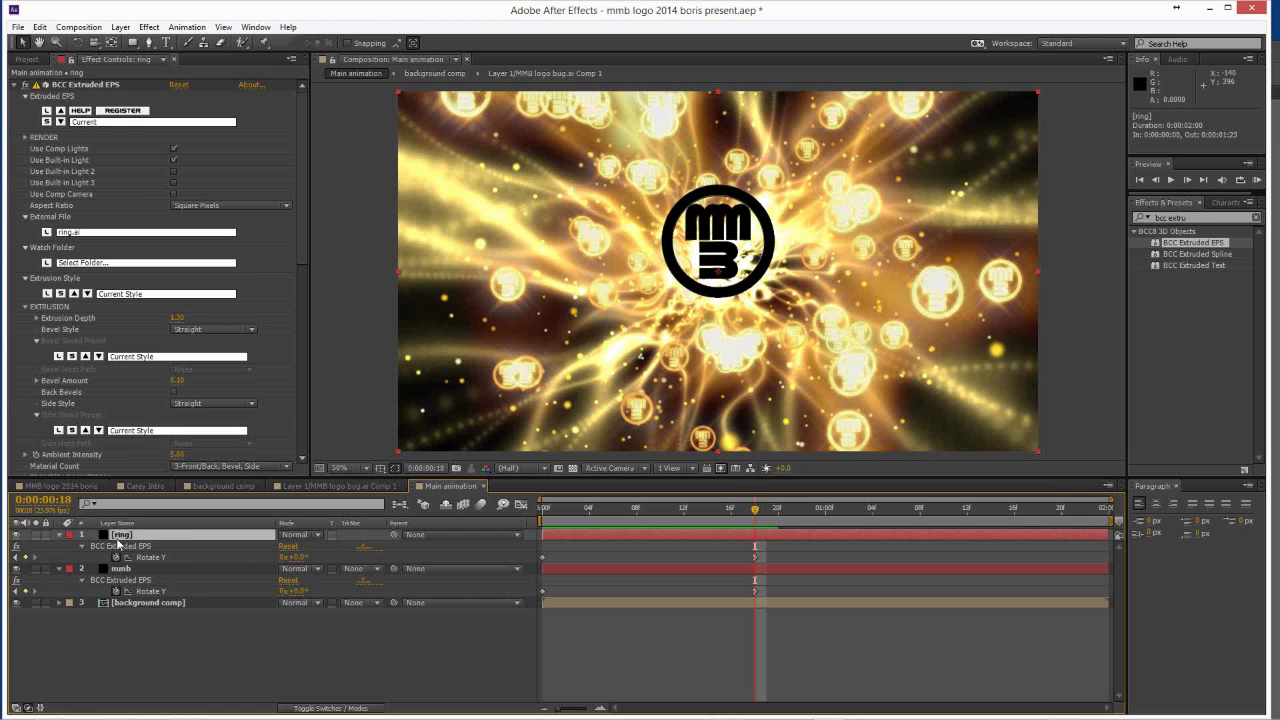
key("ctrl+d")
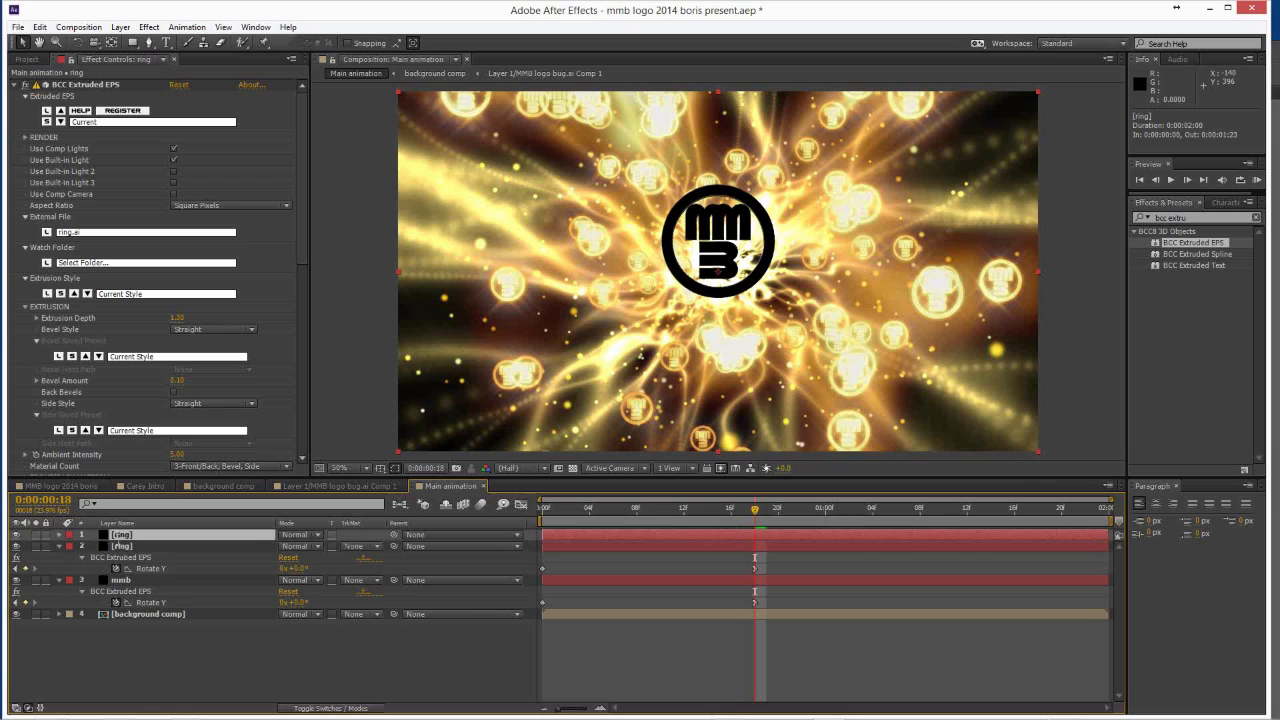
key("Return")
type("med")
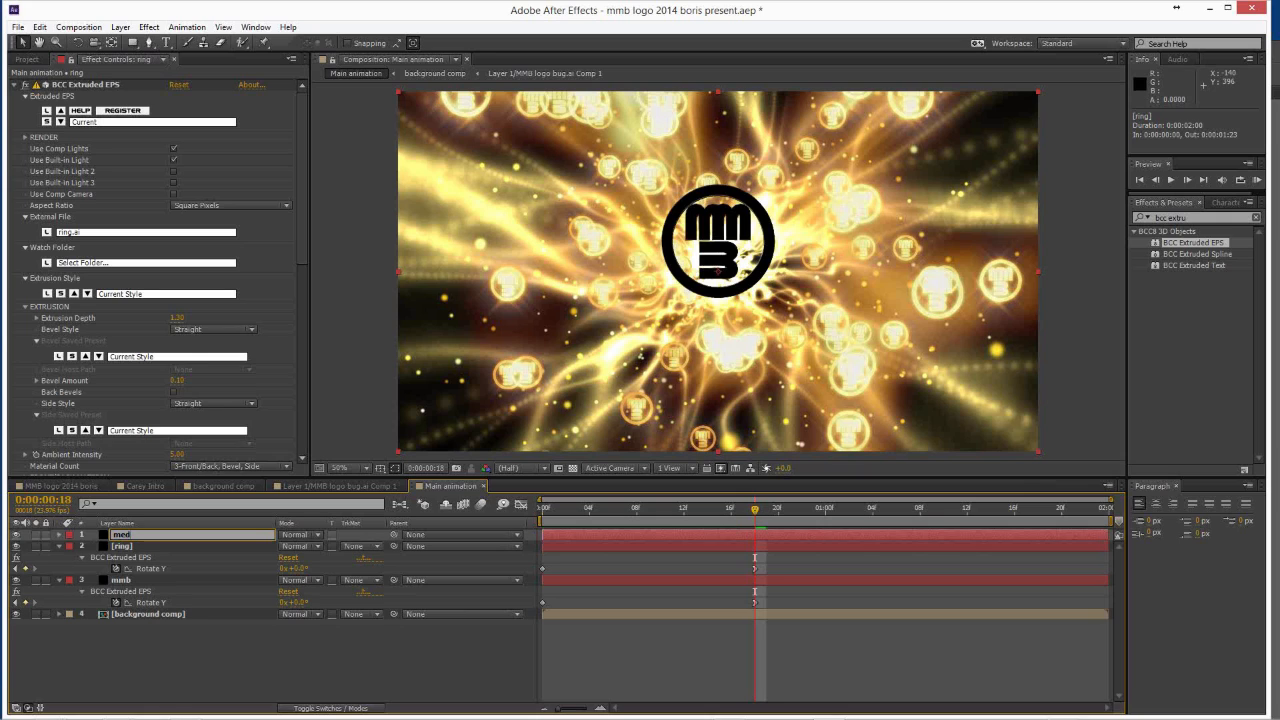
type("iamotion ball type")
key("Return")
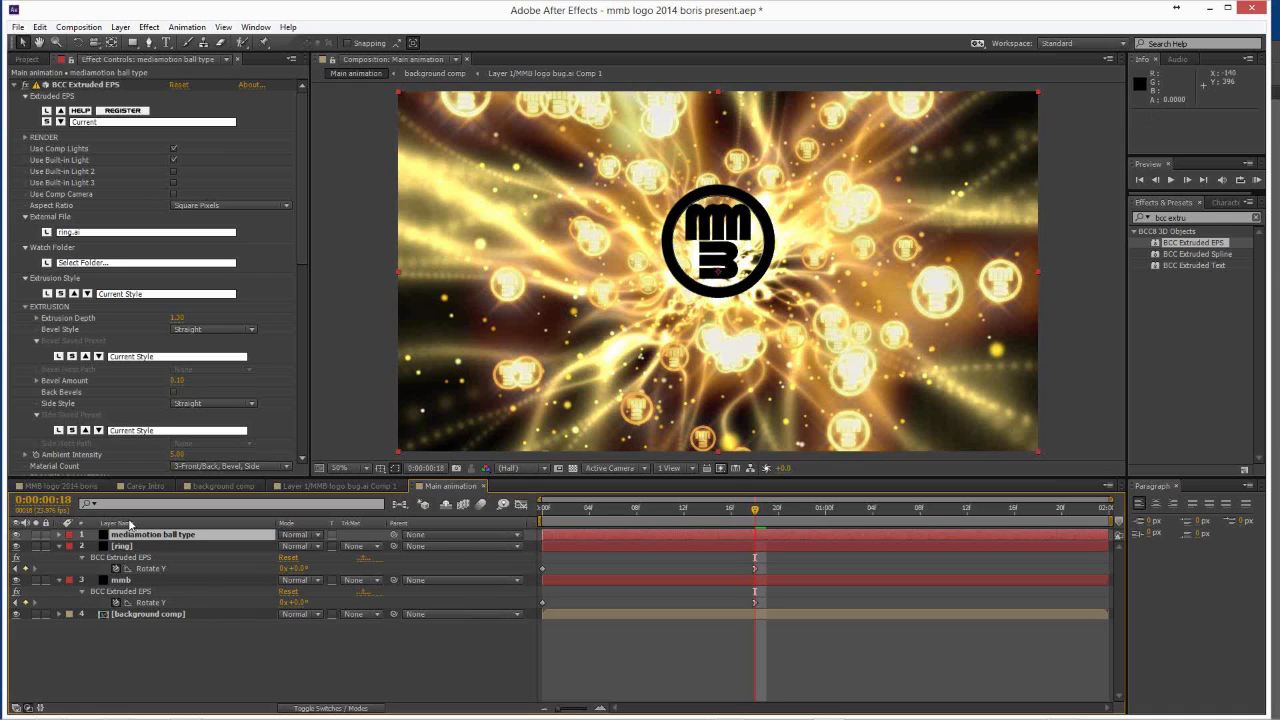
Load mediamotion ball type_small.eps from the mmb logo 2014 boris folder's parts subfolder as the mediamotion ball type layer's external file.
key("e")
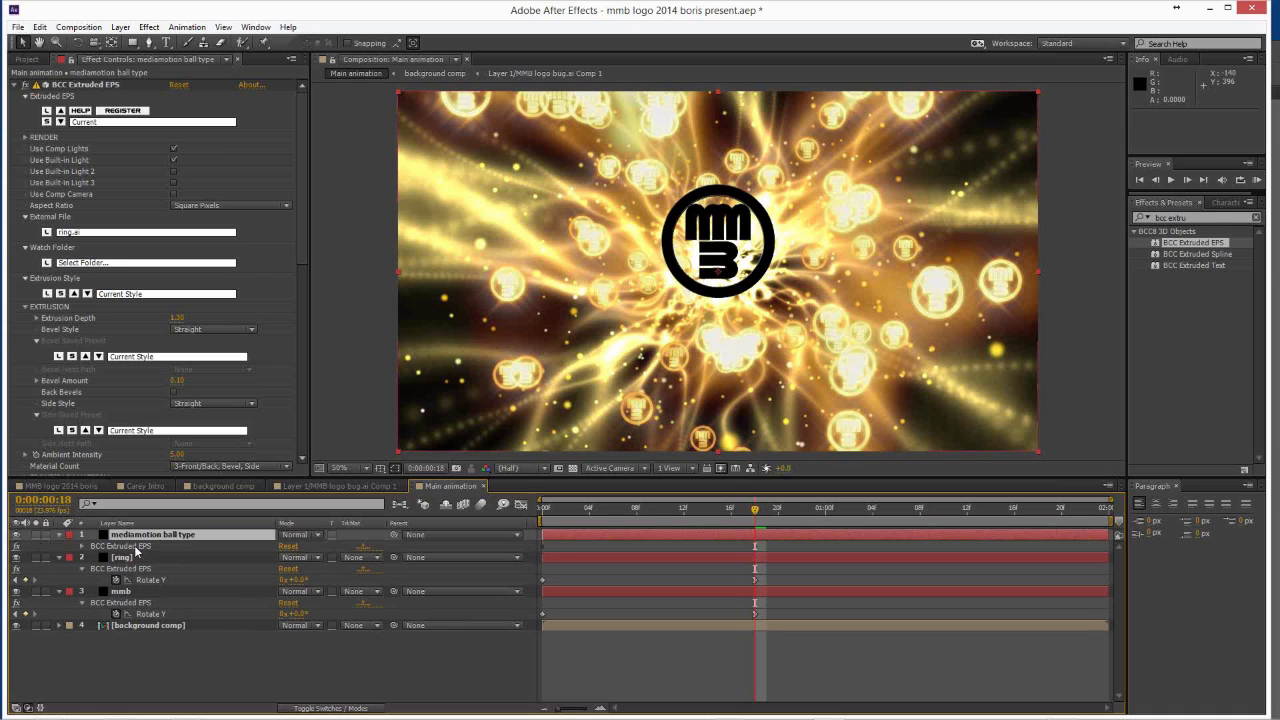
left_click(135, 547)
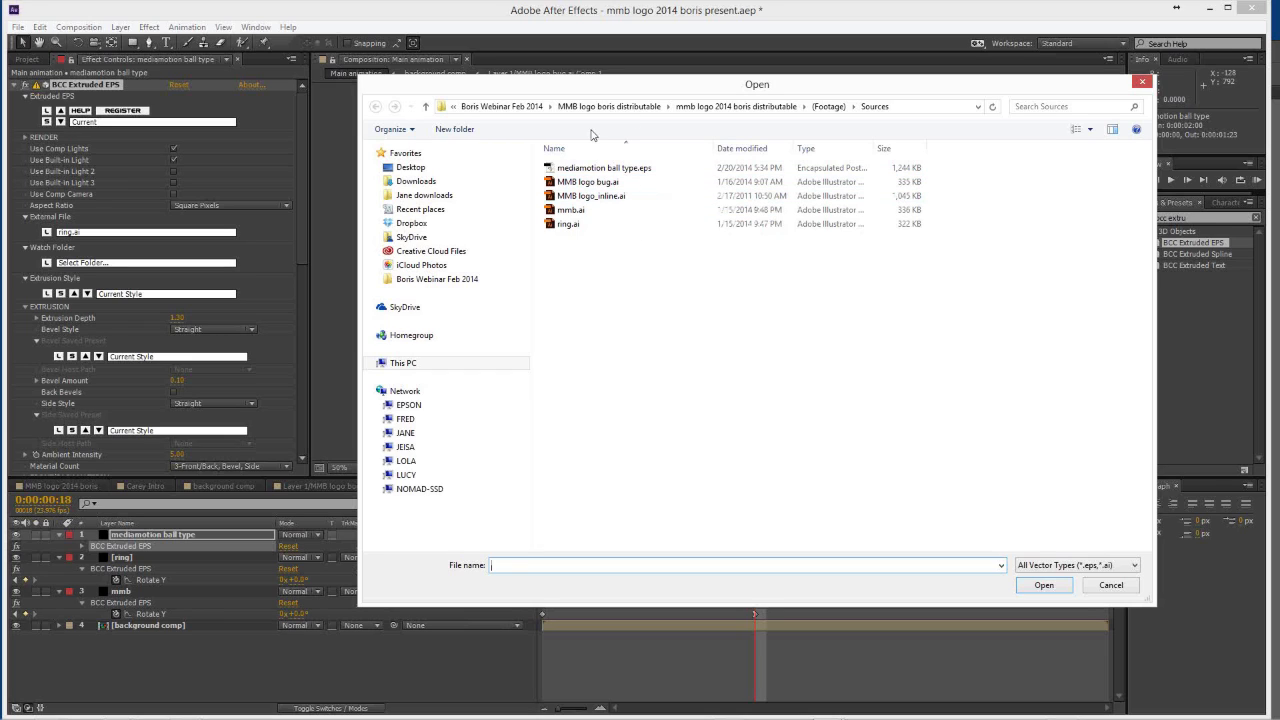
key("alt+Up")
key("alt+Up")
key("alt+Up")
key("alt+Up")
left_click(619, 185)
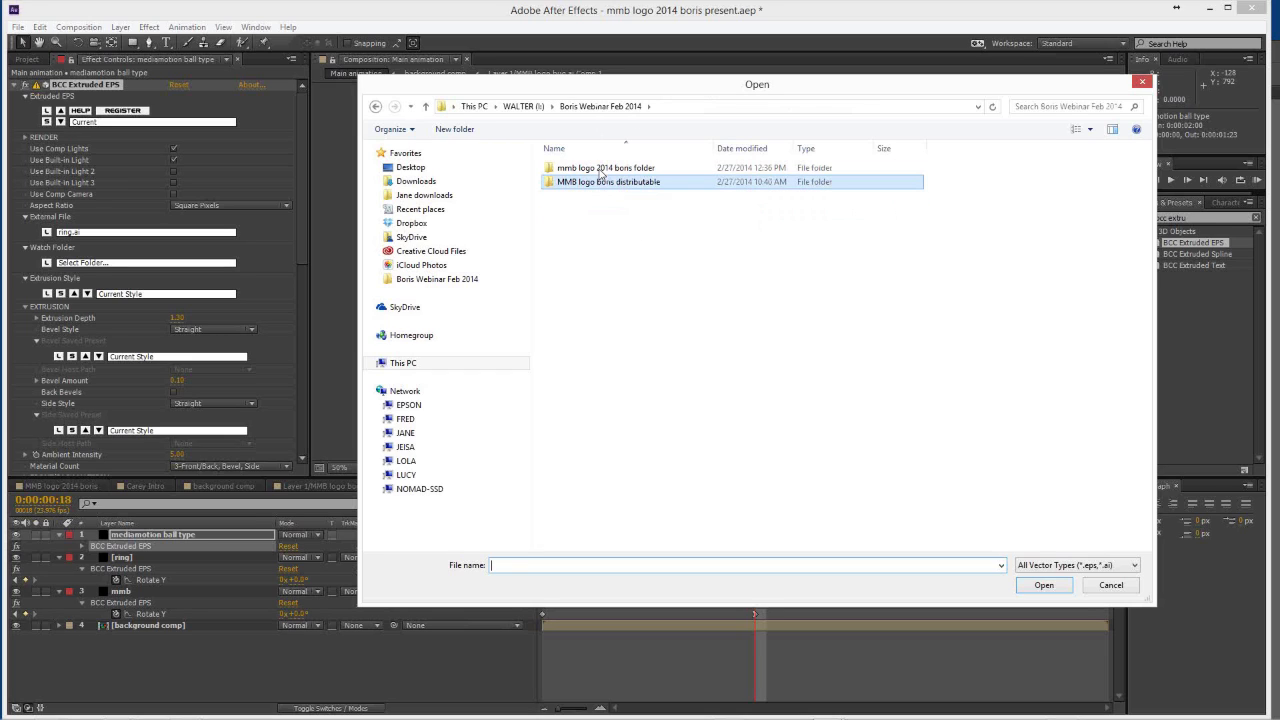
double_click(600, 170)
double_click(605, 168)
double_click(620, 183)
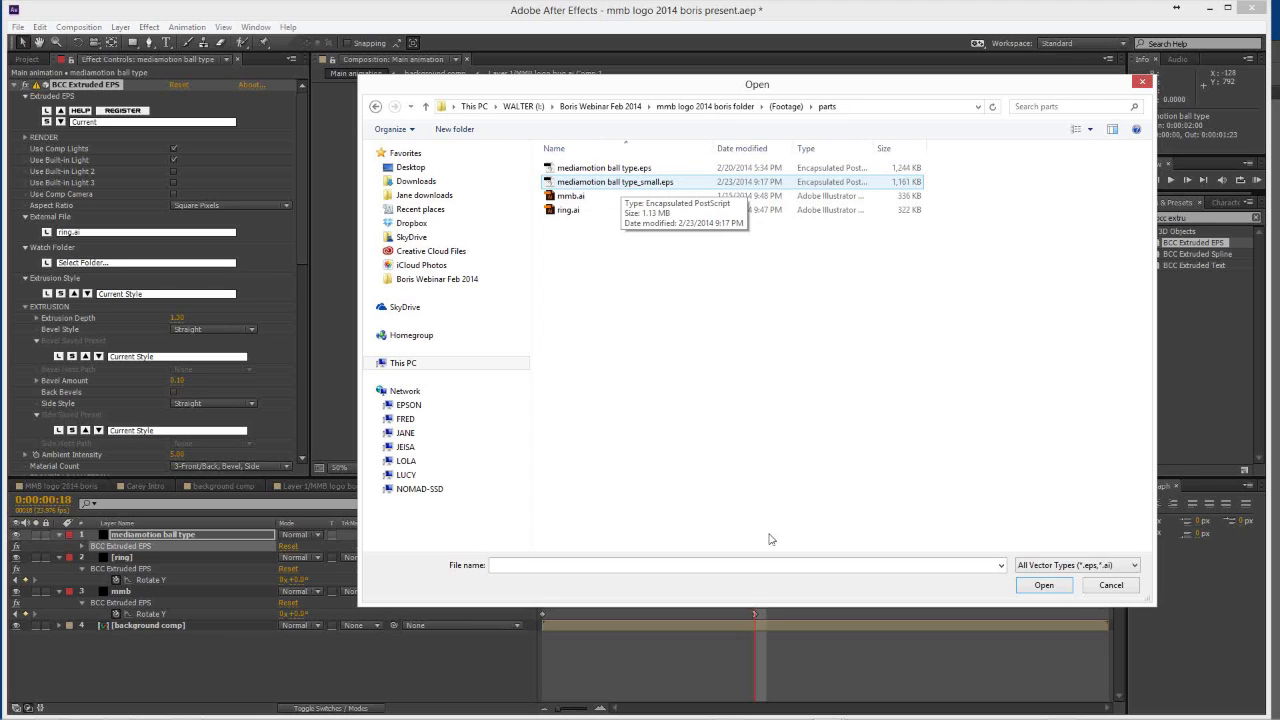
key("Return")
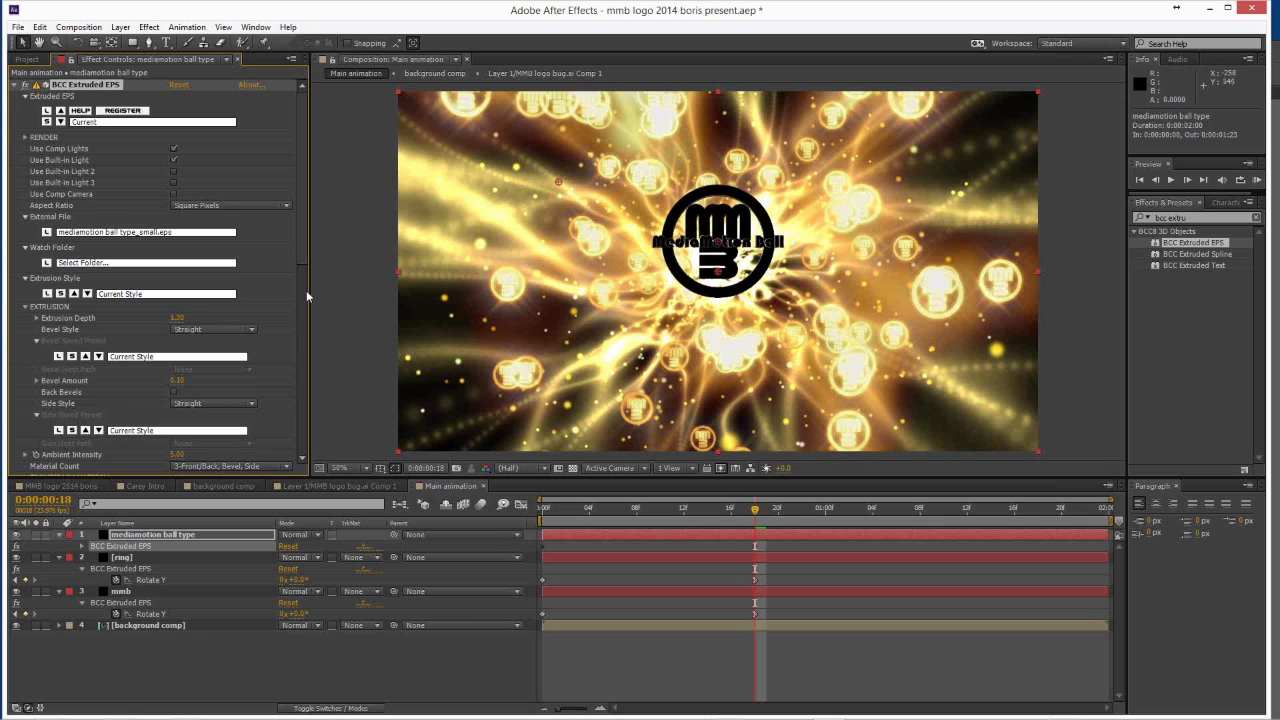
Move the extruded MediaMotion Ball text below the ring to a Y position of 666, and set its Master Scale to 200.
scroll(224, 205, "down", 4)
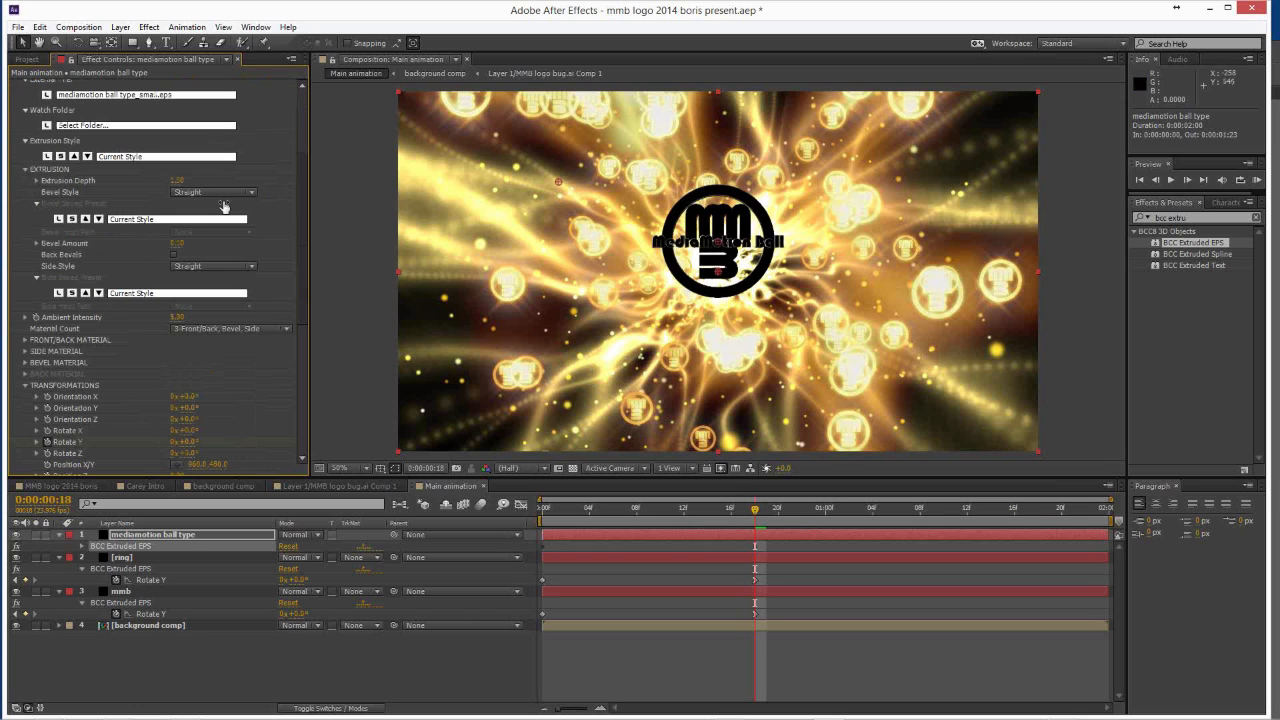
scroll(224, 205, "down", 8)
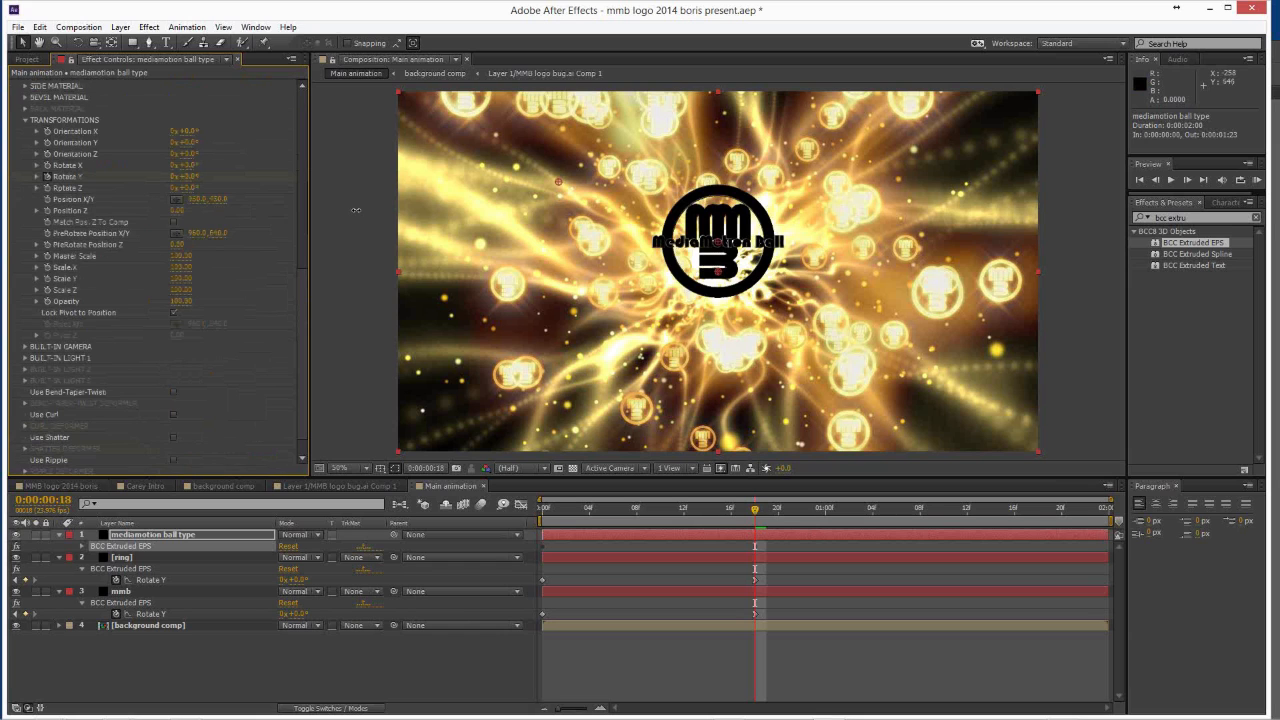
left_click_drag(355, 210, 672, 357)
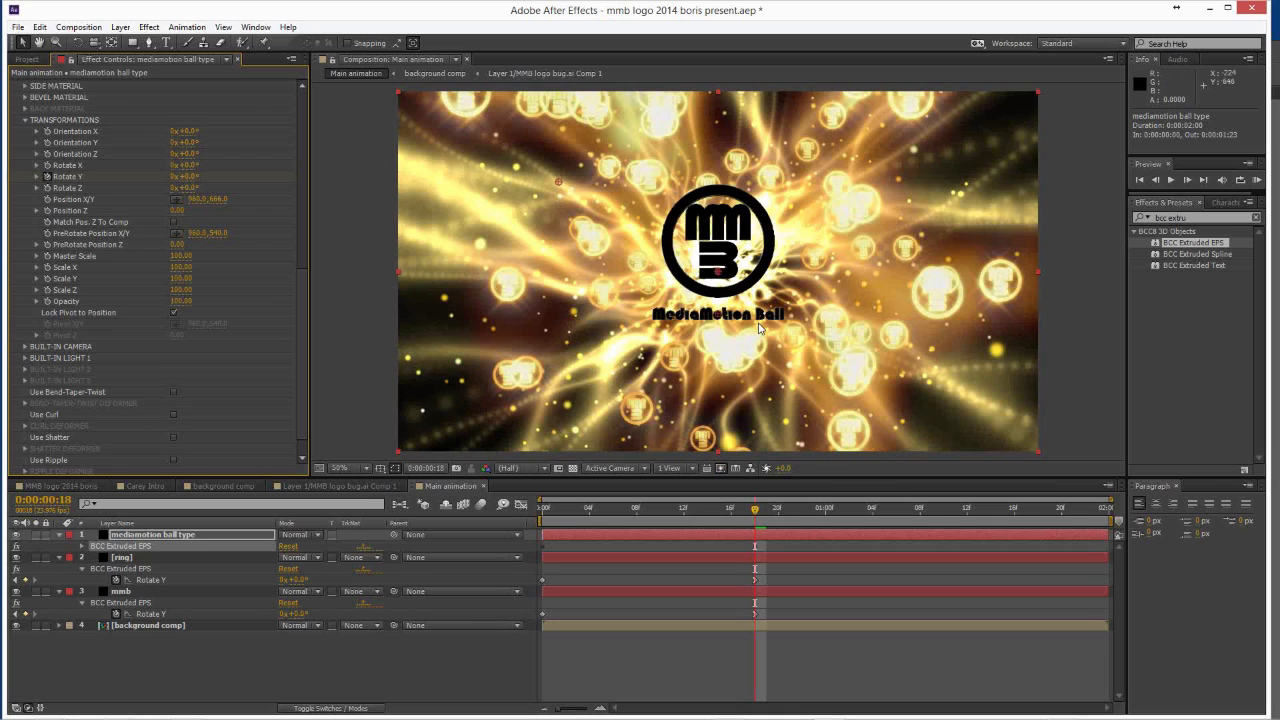
type("200")
key("Return")
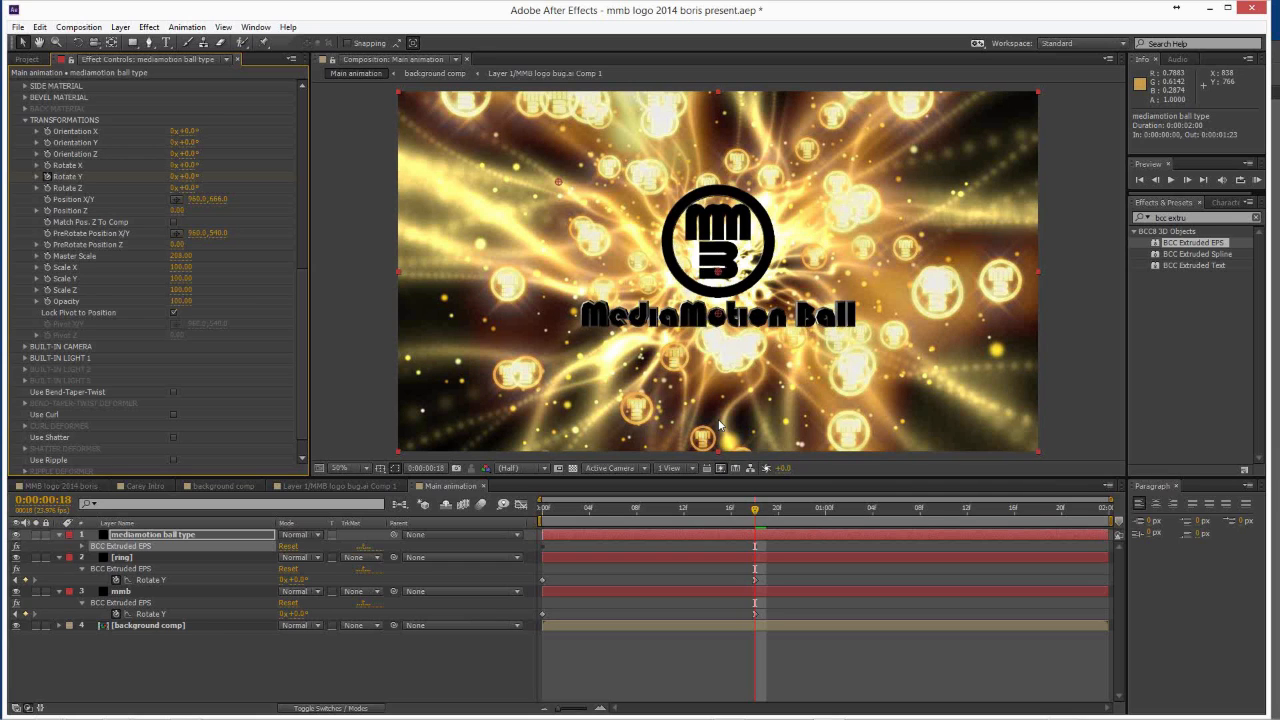
Raise the Polygon Count in the MediaMotion Ball text's render settings to smooth the curved letter edges.
key("period")
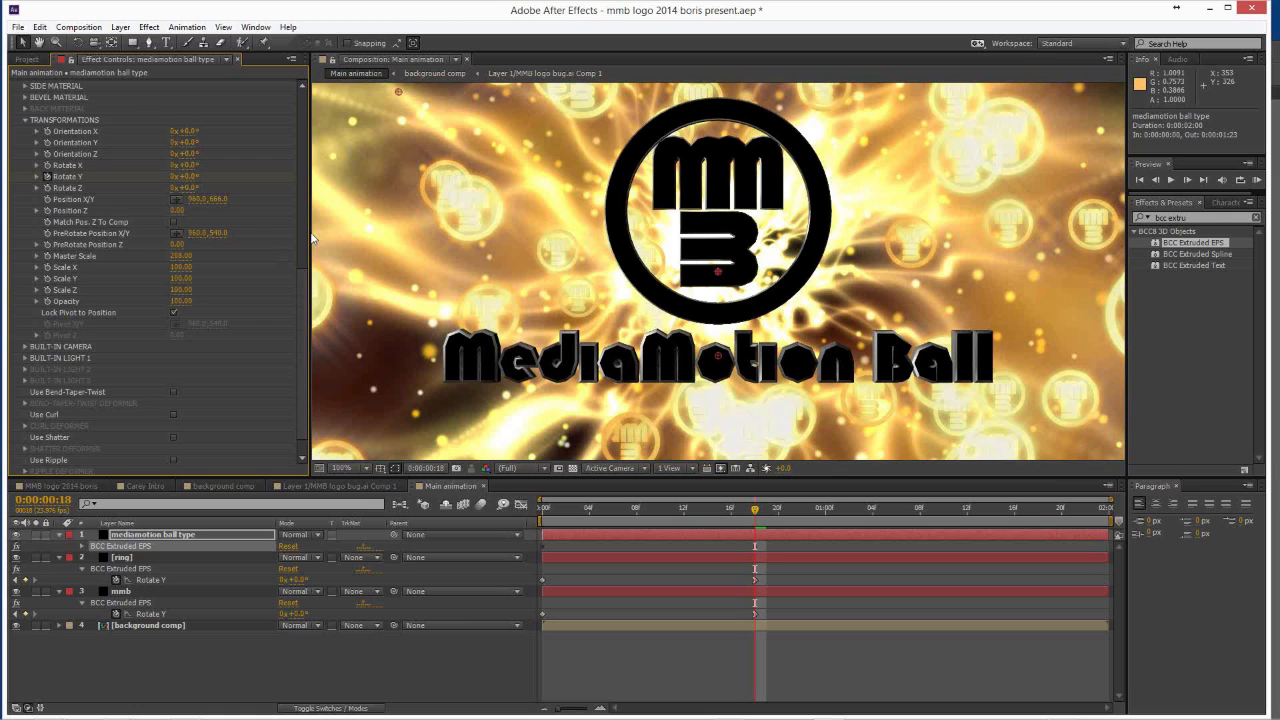
scroll(300, 200, "up", 3)
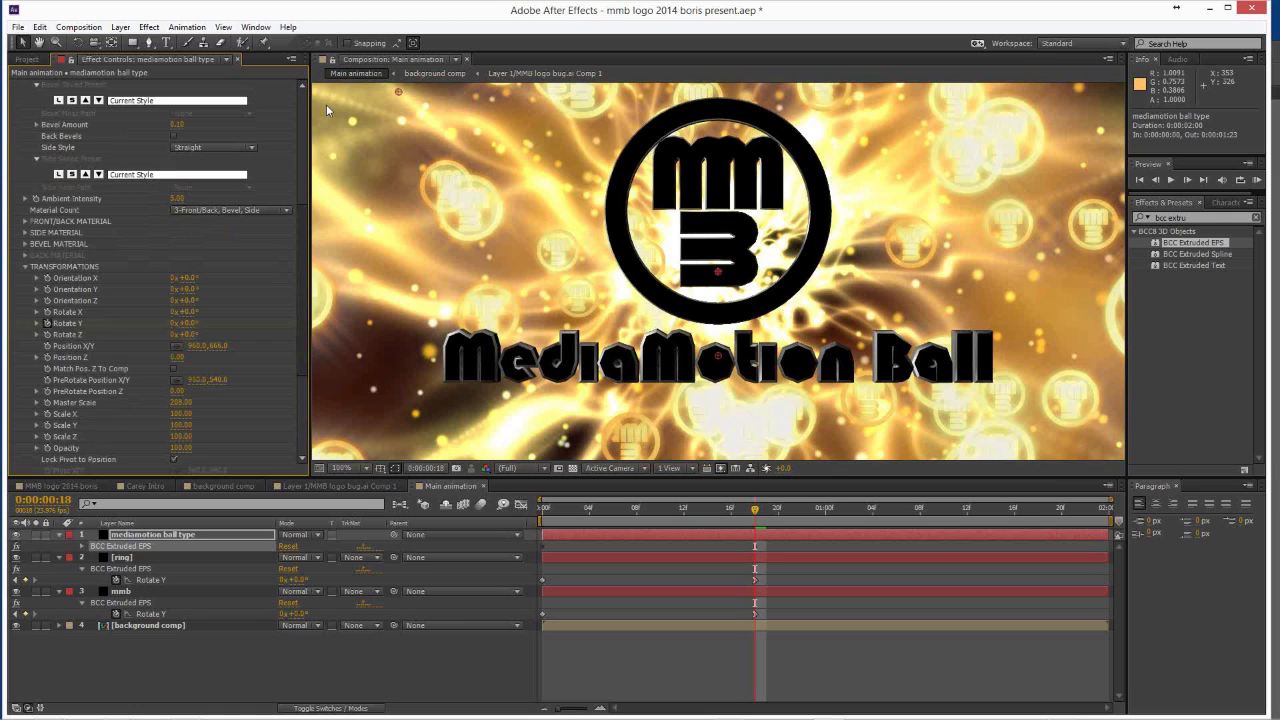
scroll(68, 155, "up", 5)
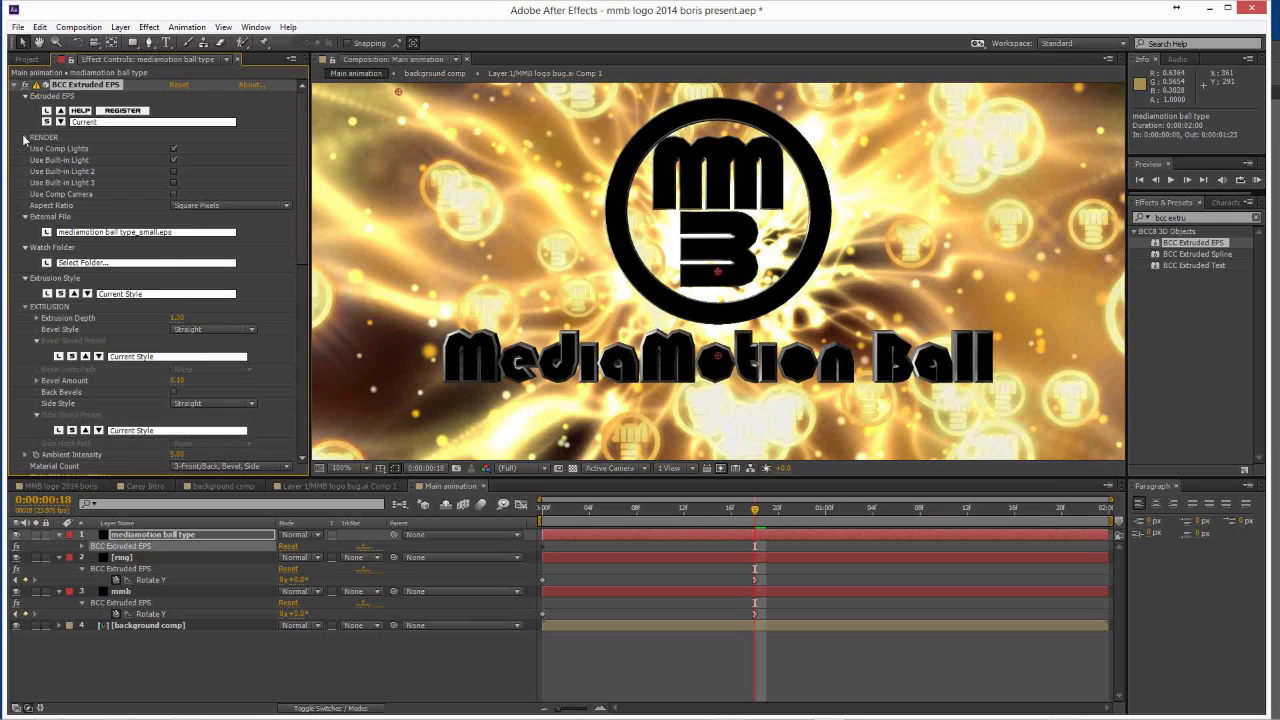
left_click(173, 150)
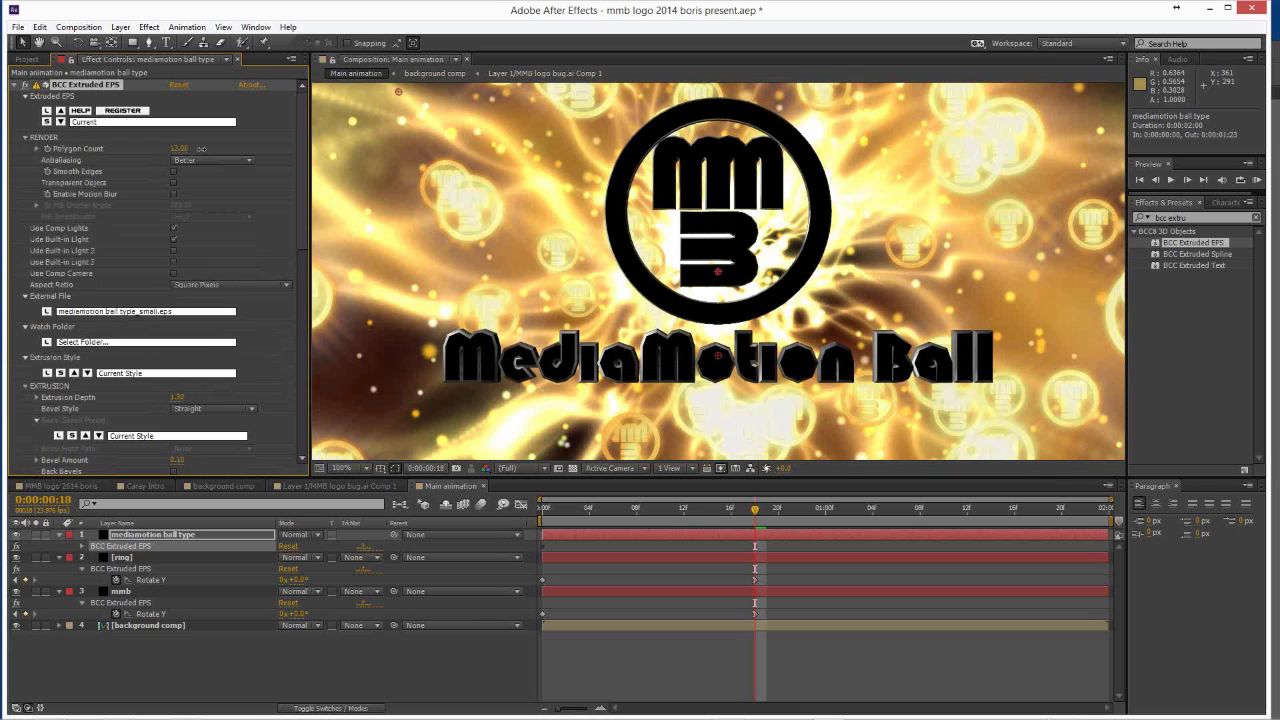
left_click_drag(201, 148, 617, 365)
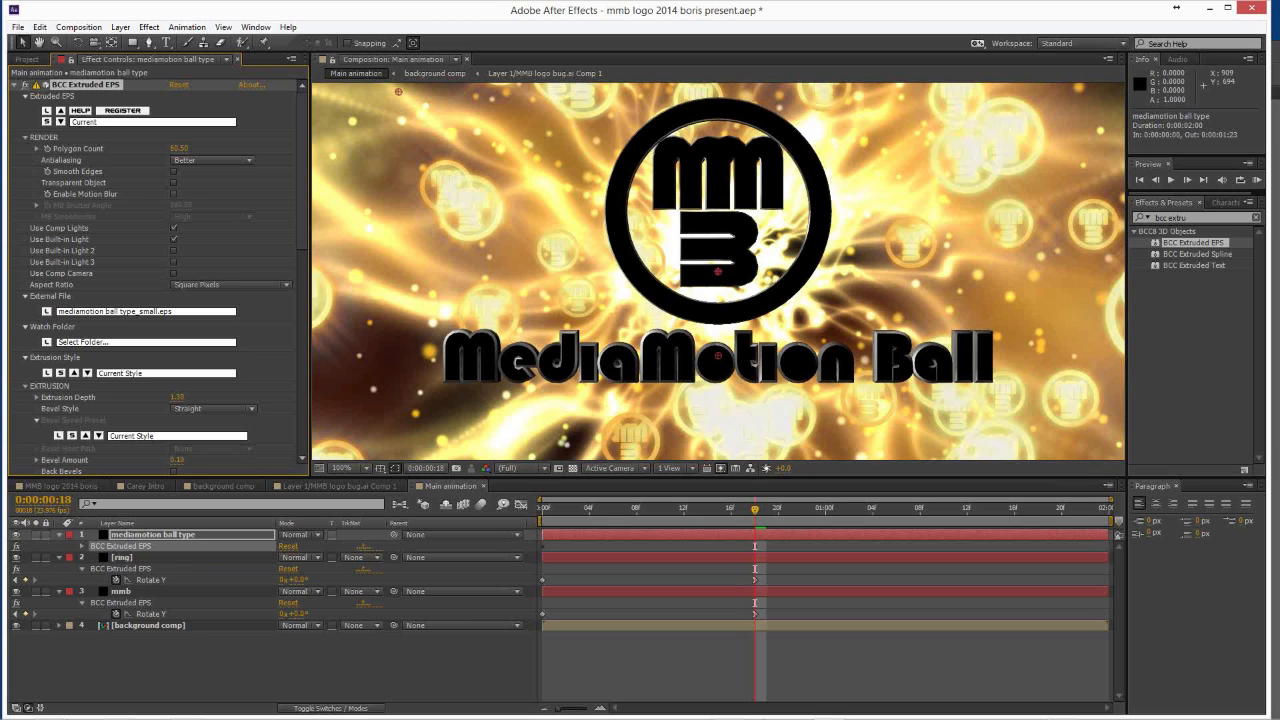
Switch to Illustrator to compare mediamotion ball type_small.eps with mediamotion ball type.eps, and return to After Effects.
mouse_move(732, 710)
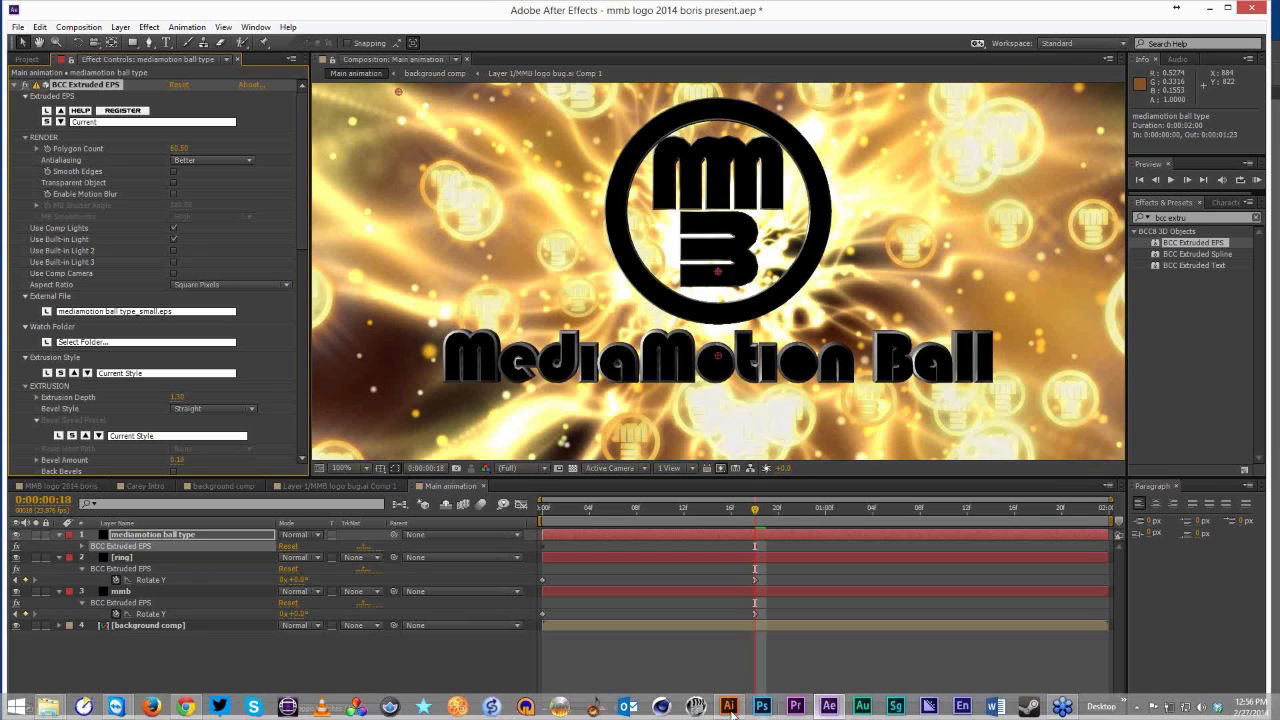
left_click(731, 708)
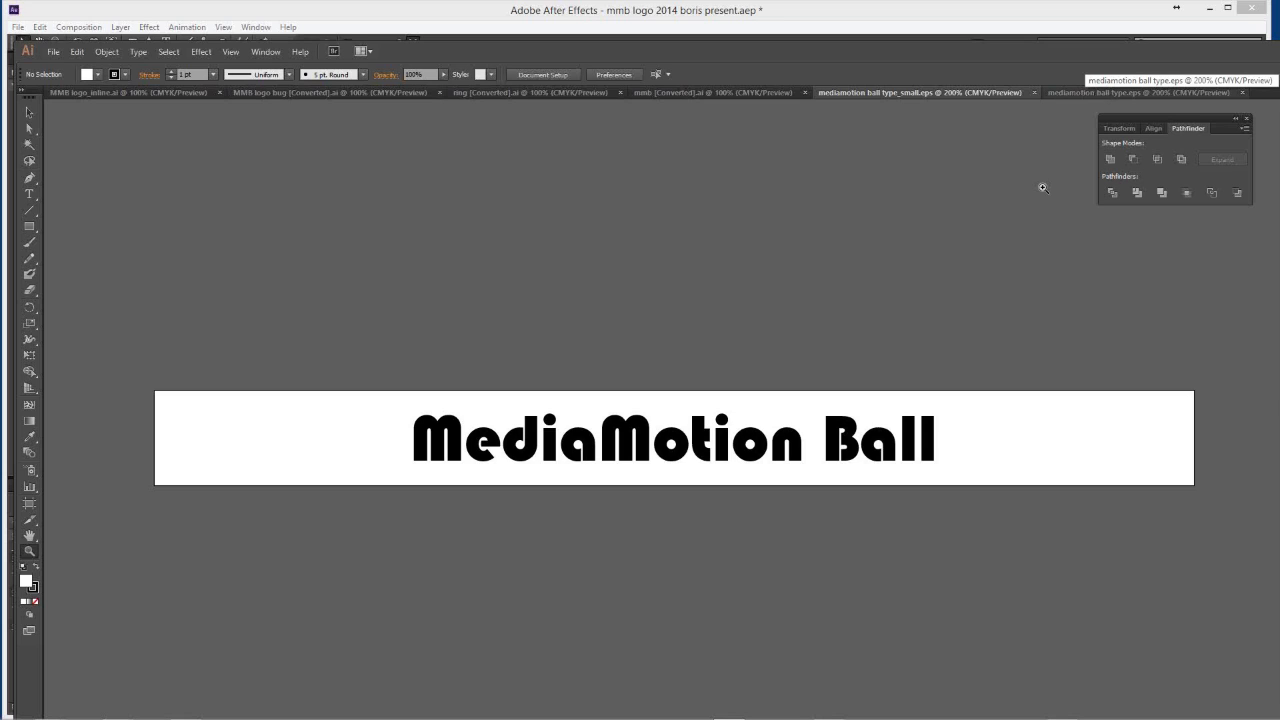
key("ctrl+Tab")
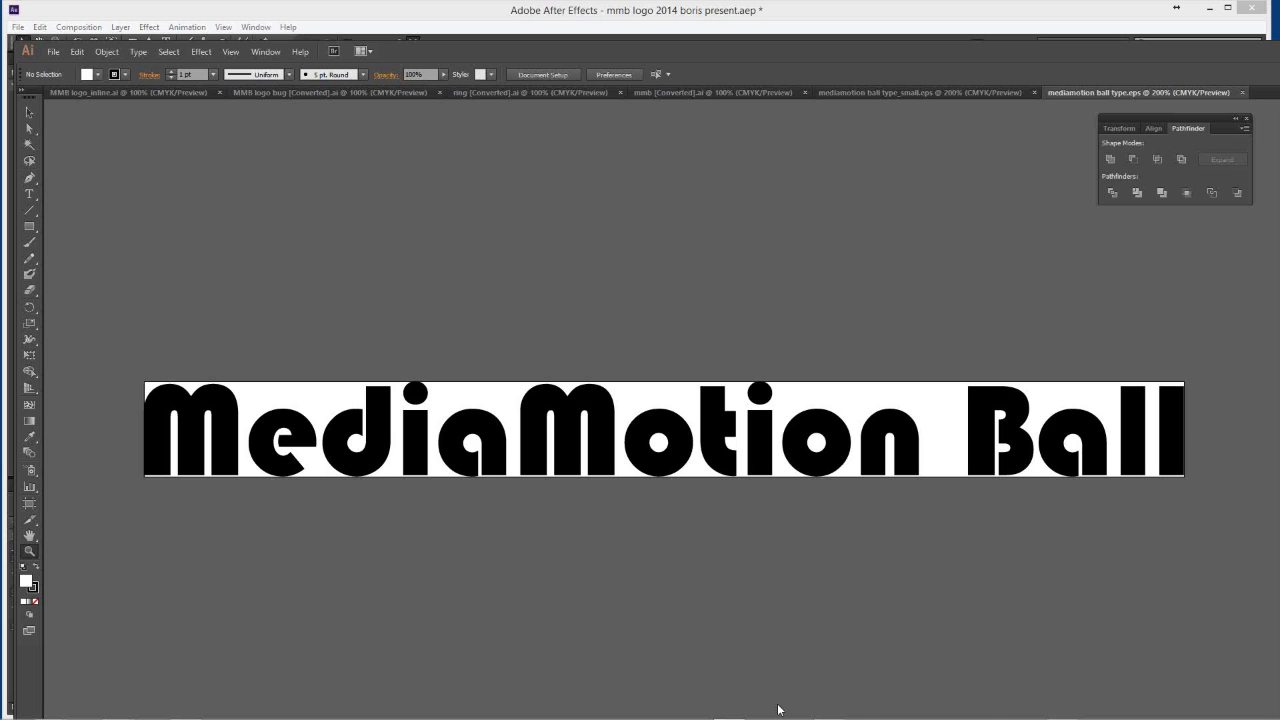
left_click(836, 713)
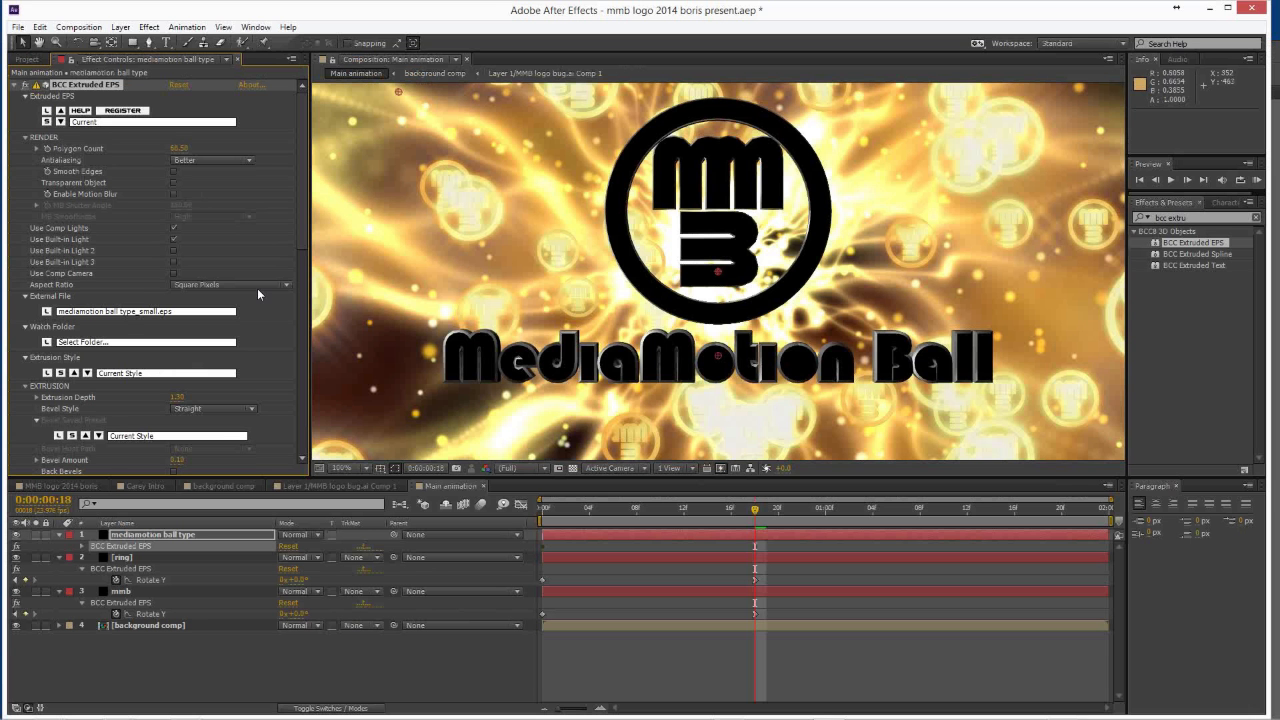
Replace the MediaMotion Ball text's external file with mediamotion ball type.eps from the parts folder.
left_click(145, 311)
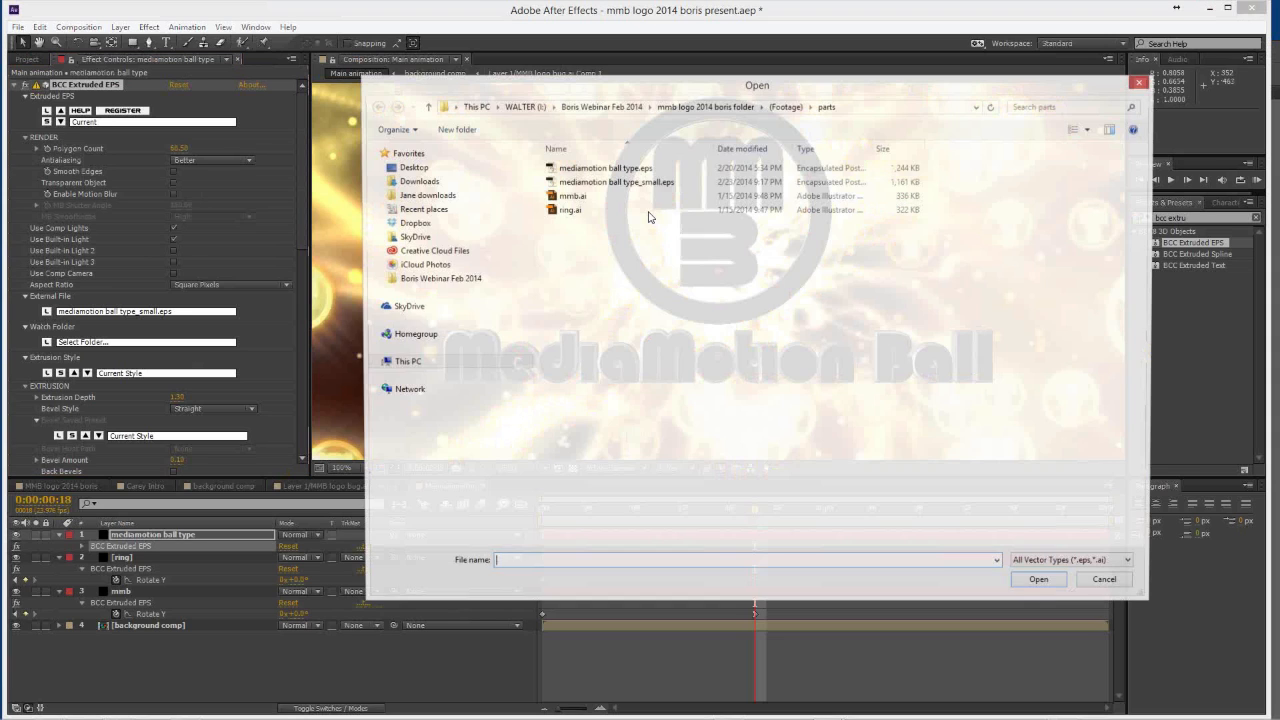
left_click(604, 168)
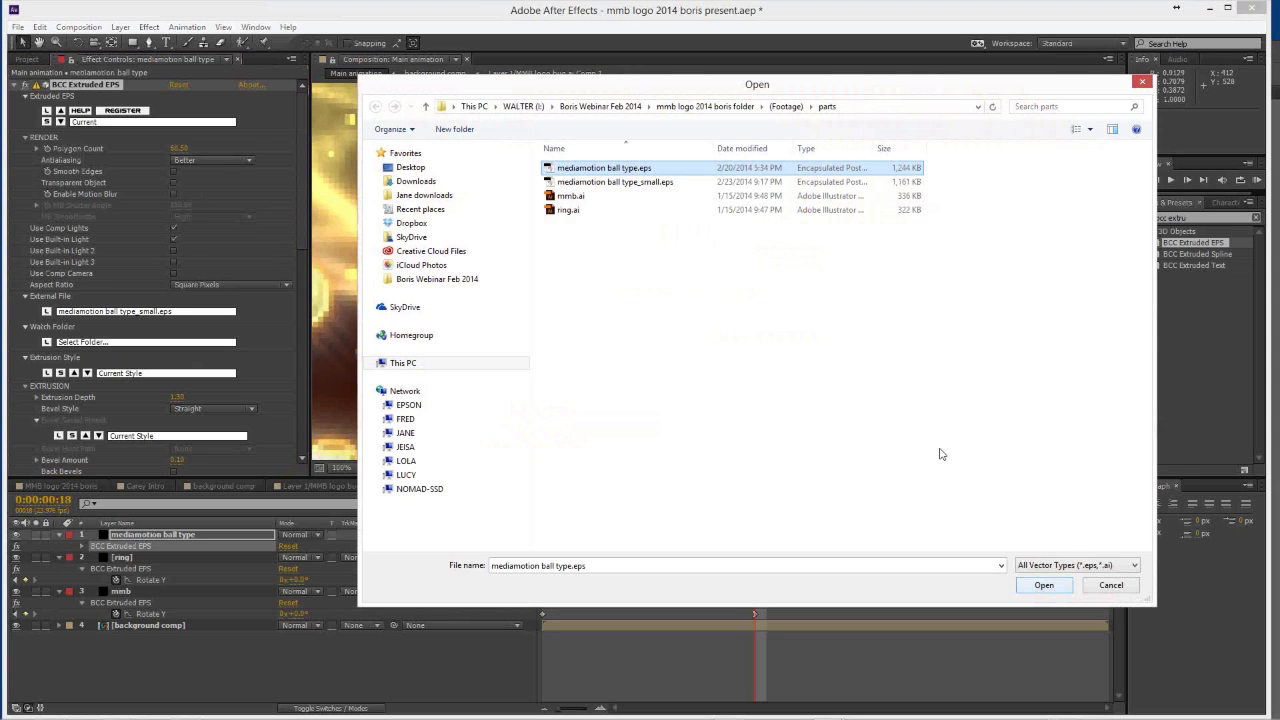
key("Return")
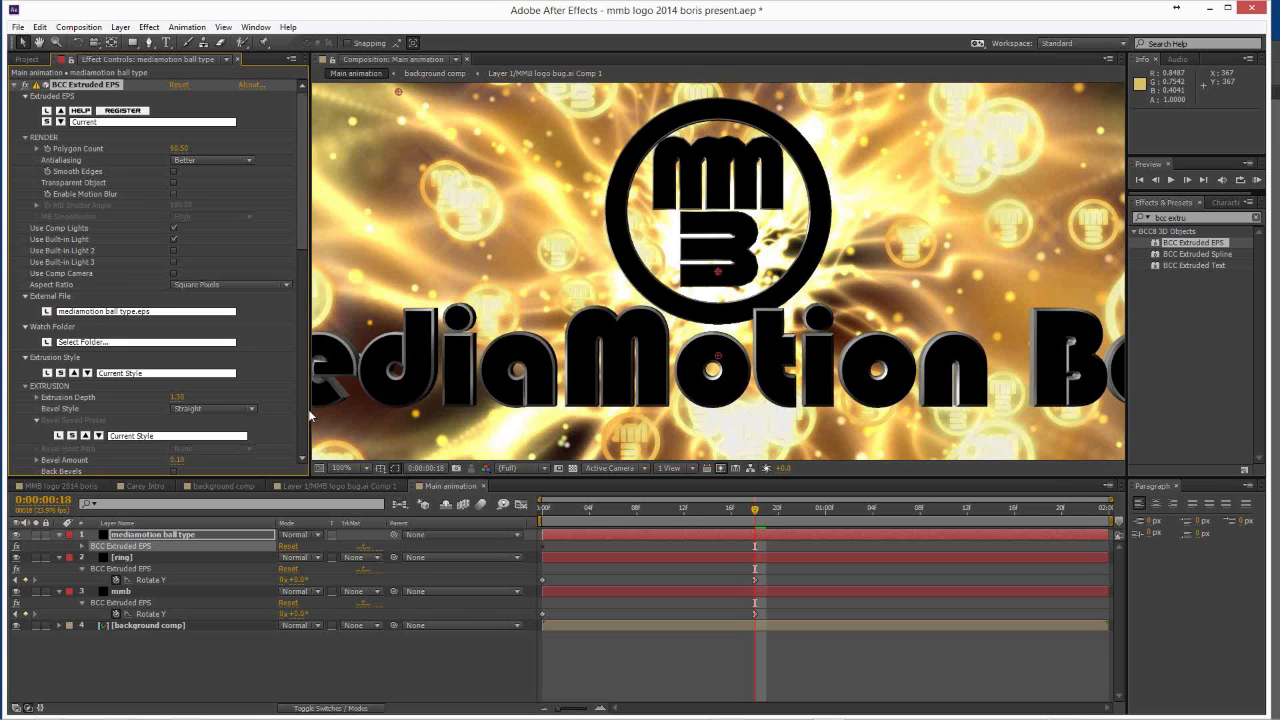
Set the MediaMotion Ball text's Master Scale to 100 and lower it to a Y position of 677.
scroll(310, 415, "down", 10)
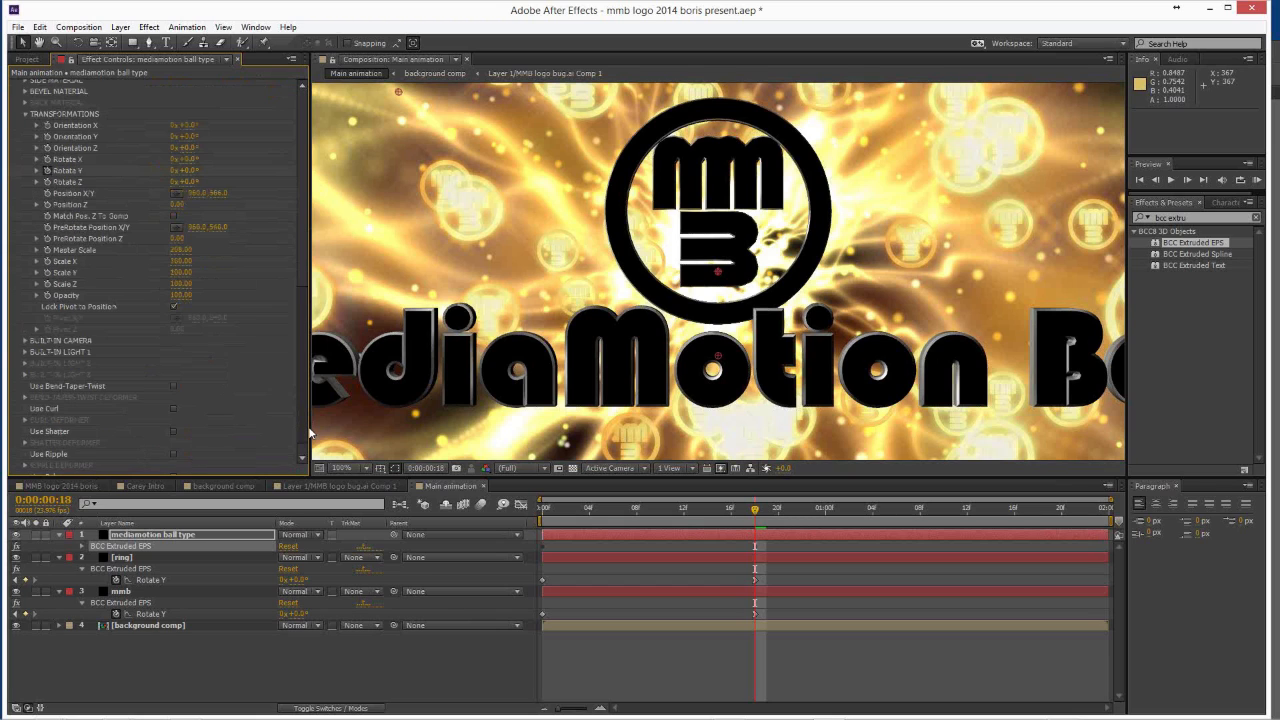
scroll(310, 432, "down", 1)
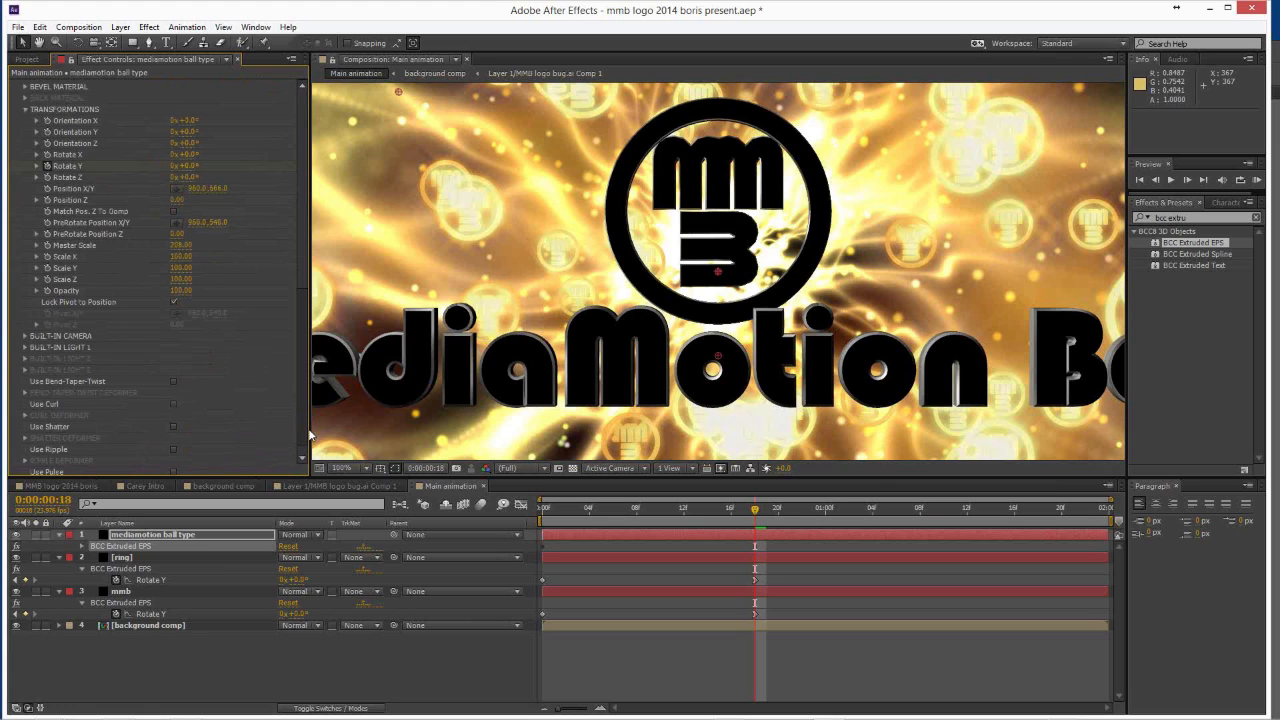
scroll(310, 440, "down", 1)
scroll(310, 448, "down", 2)
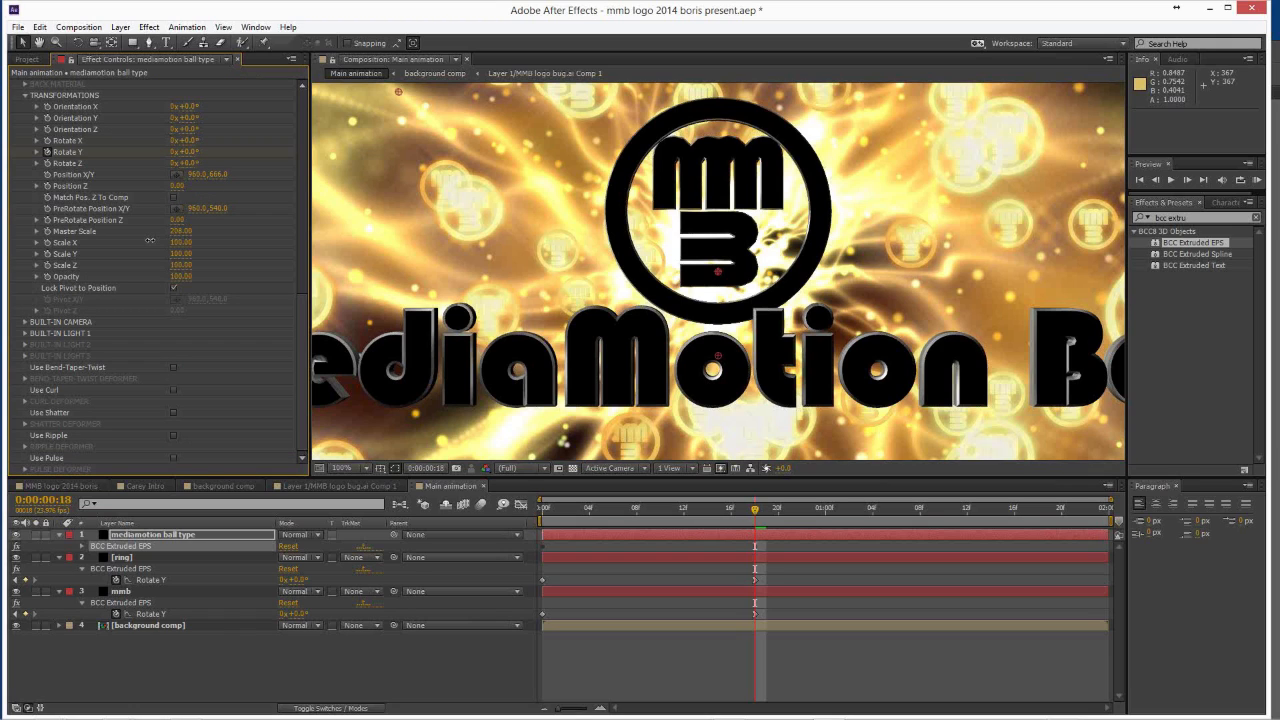
left_click_drag(149, 241, 489, 233)
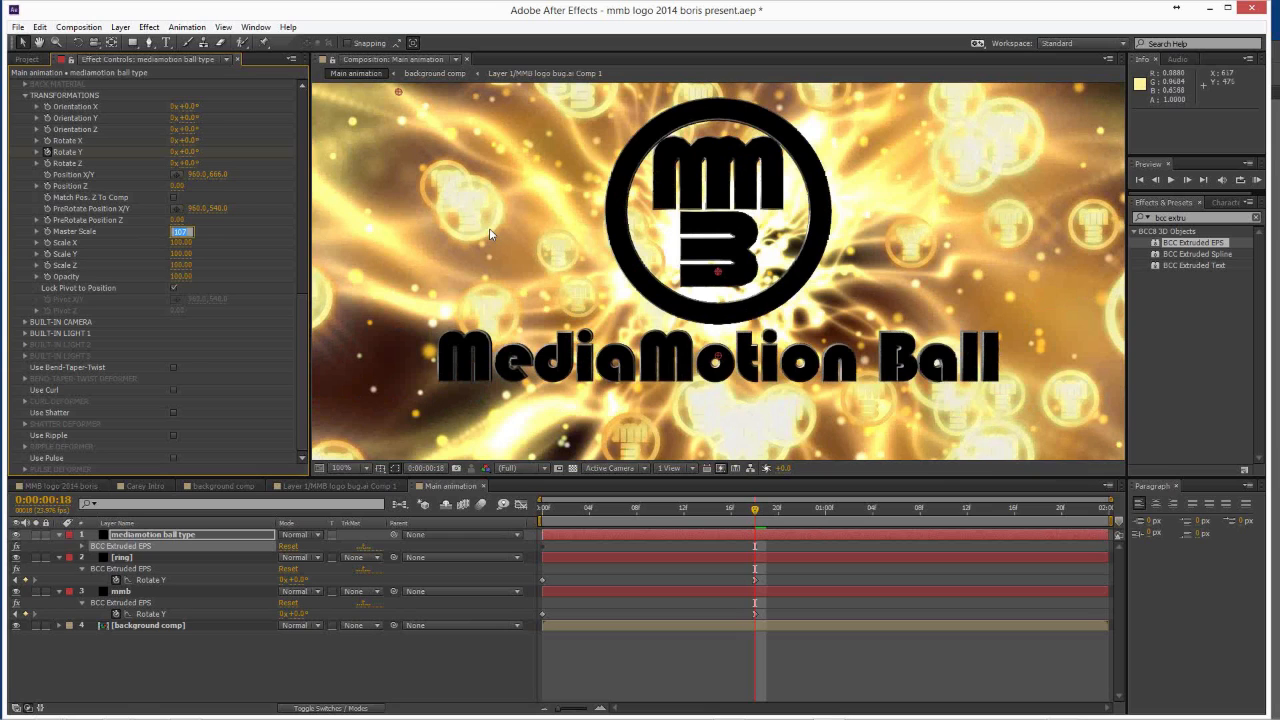
type("100")
key("Return")
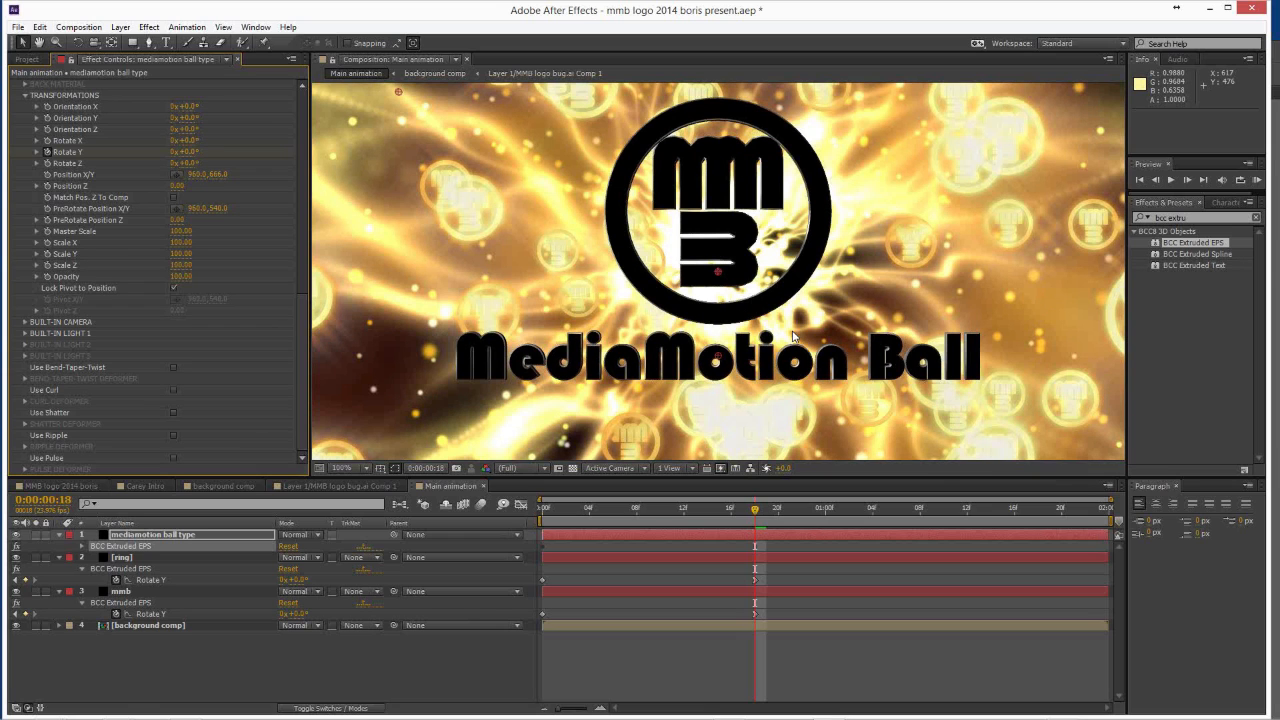
key("comma")
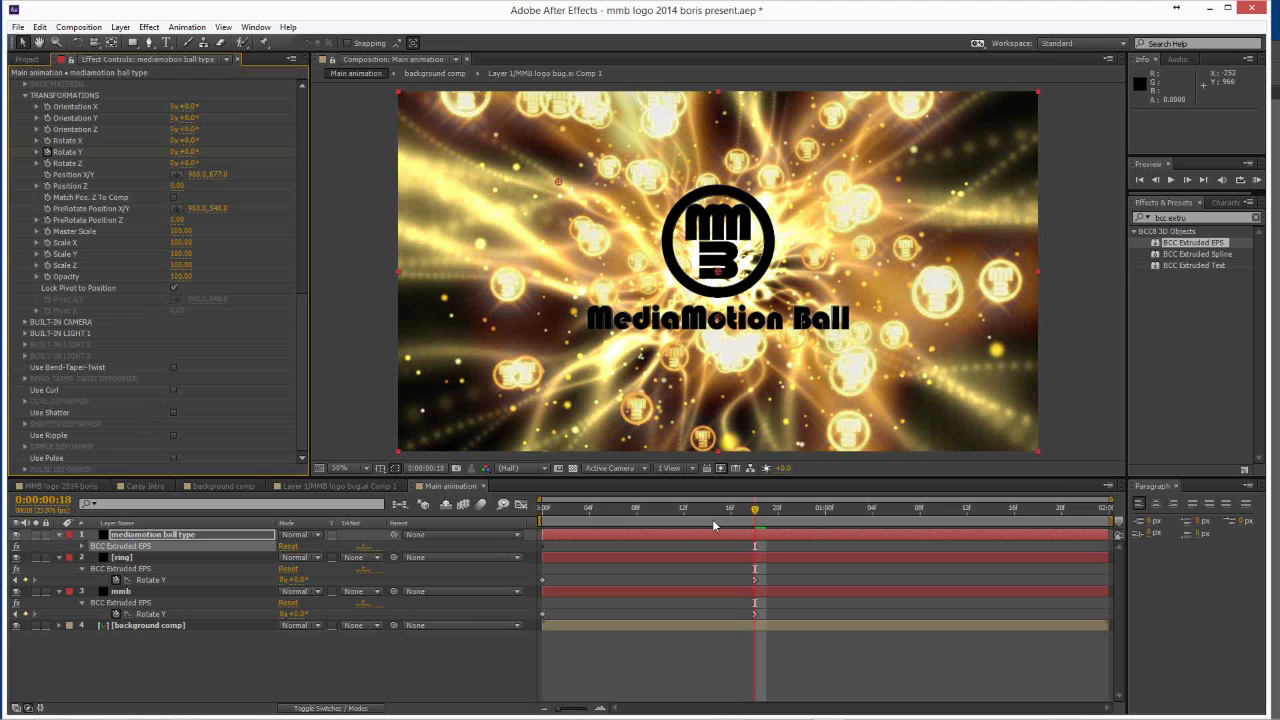
Reveal and preview the MediaMotion Ball text's keyframed rotation, and remove all its Rotate Y keyframes.
key("u")
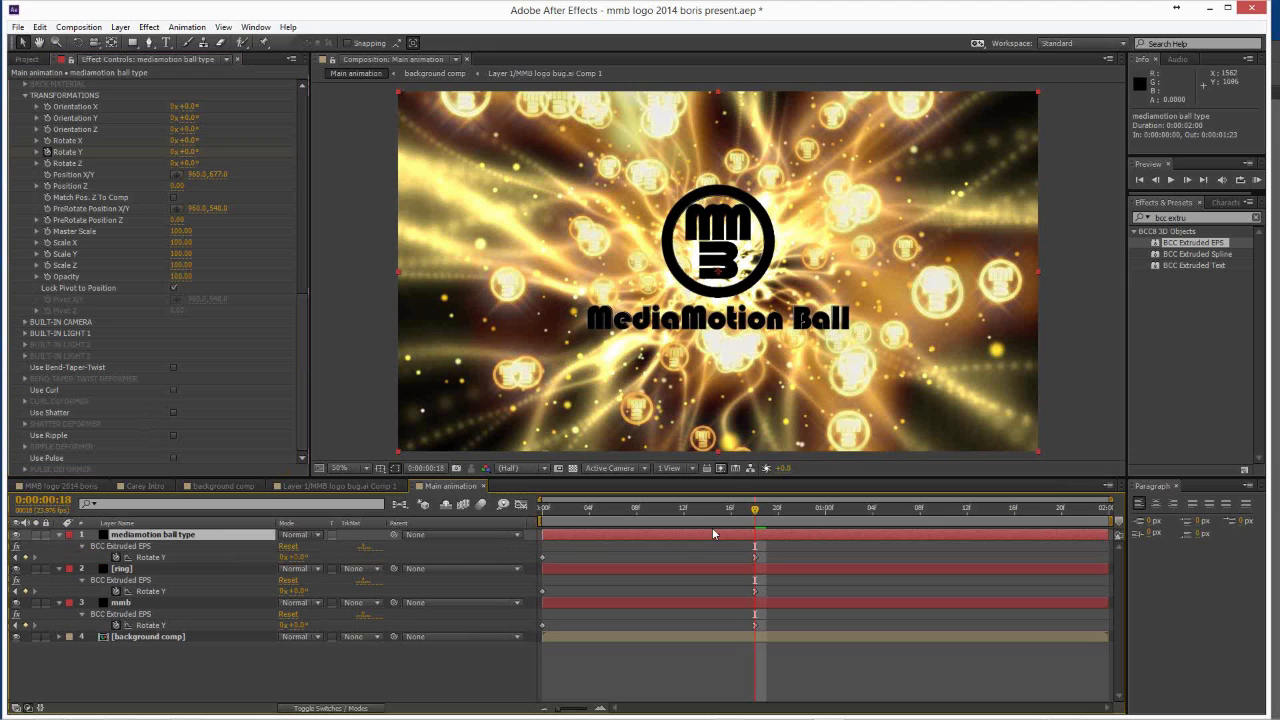
key("KP_0")
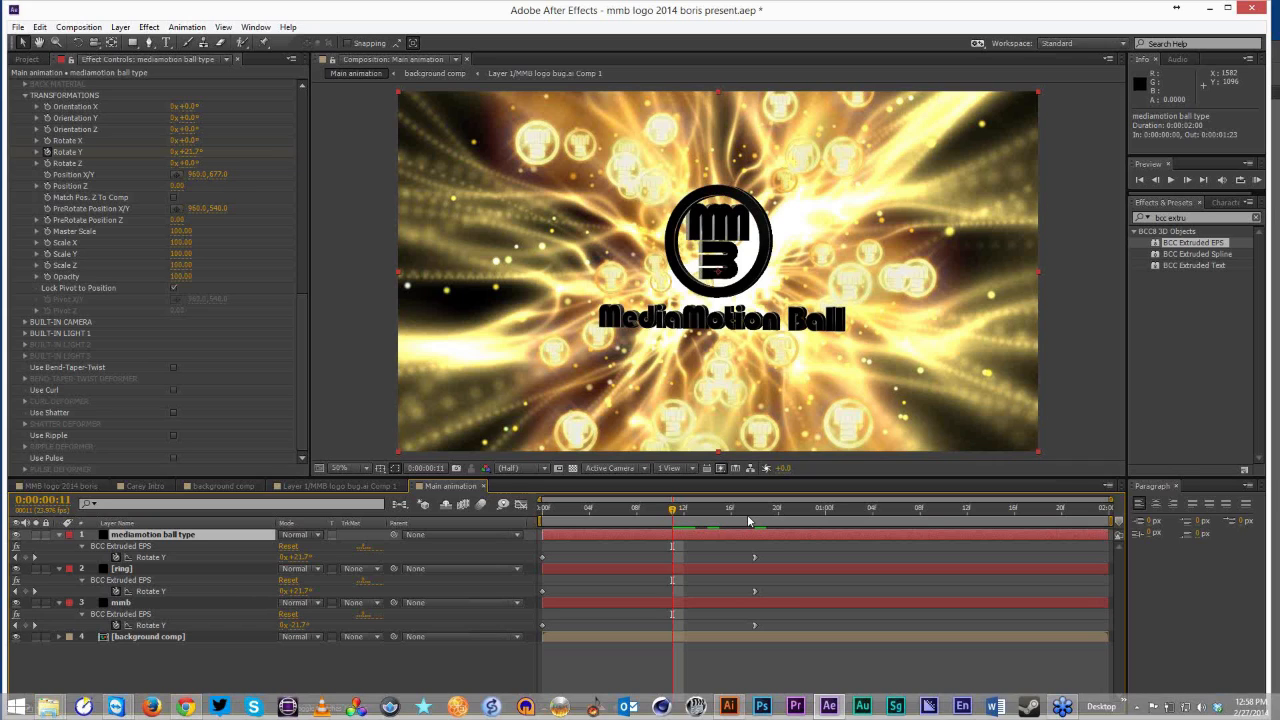
left_click(116, 558)
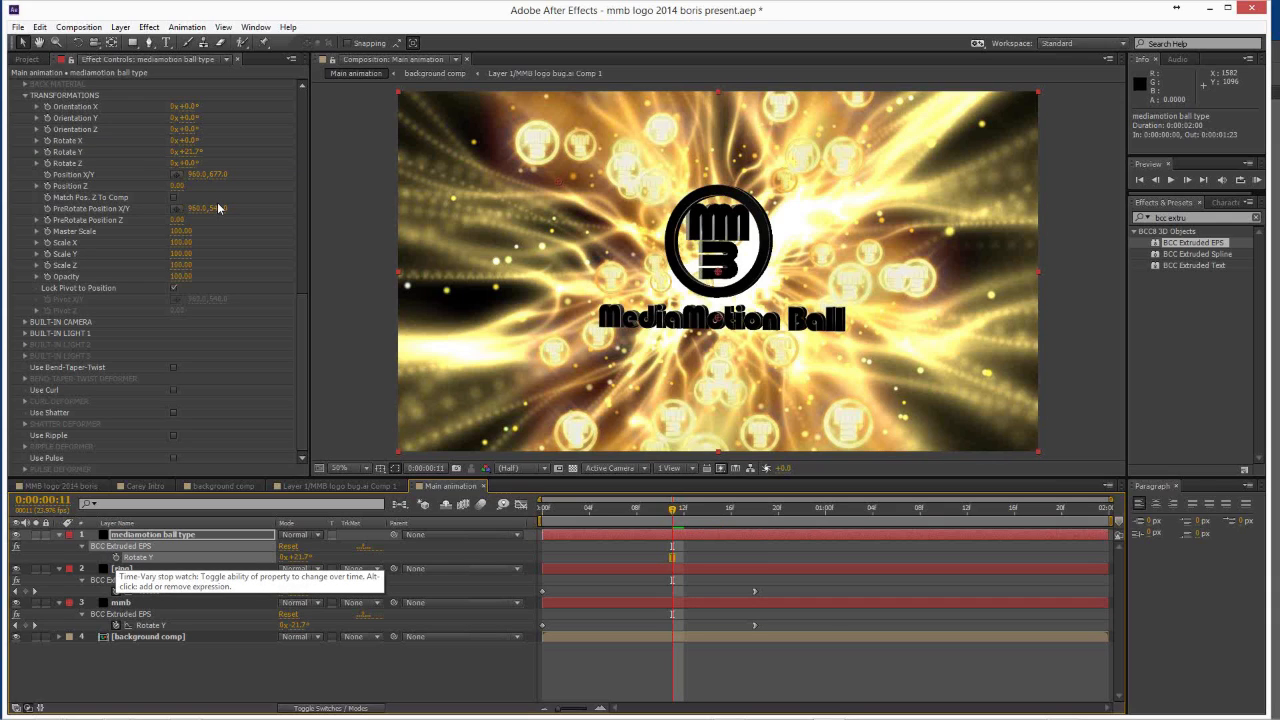
Add a 0° Rotate X keyframe to the MediaMotion Ball text at frame 18, and reset its Rotate Y to 0°.
key("space")
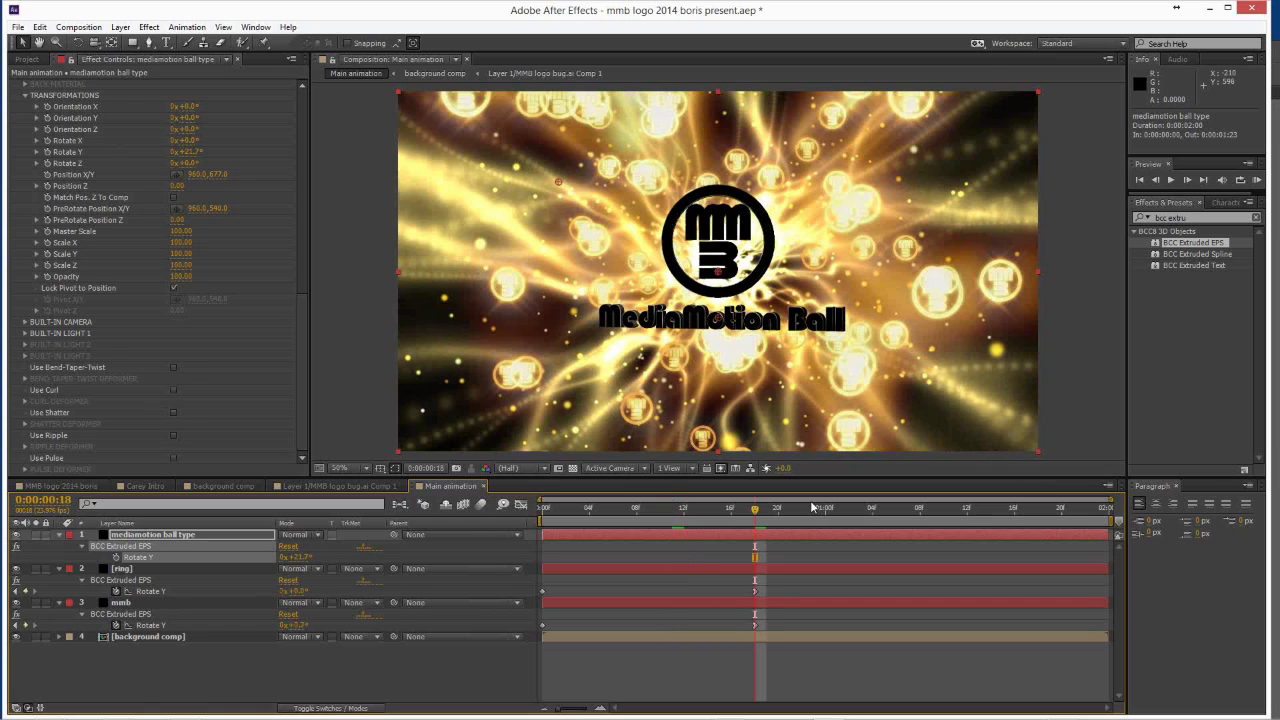
left_click(754, 512)
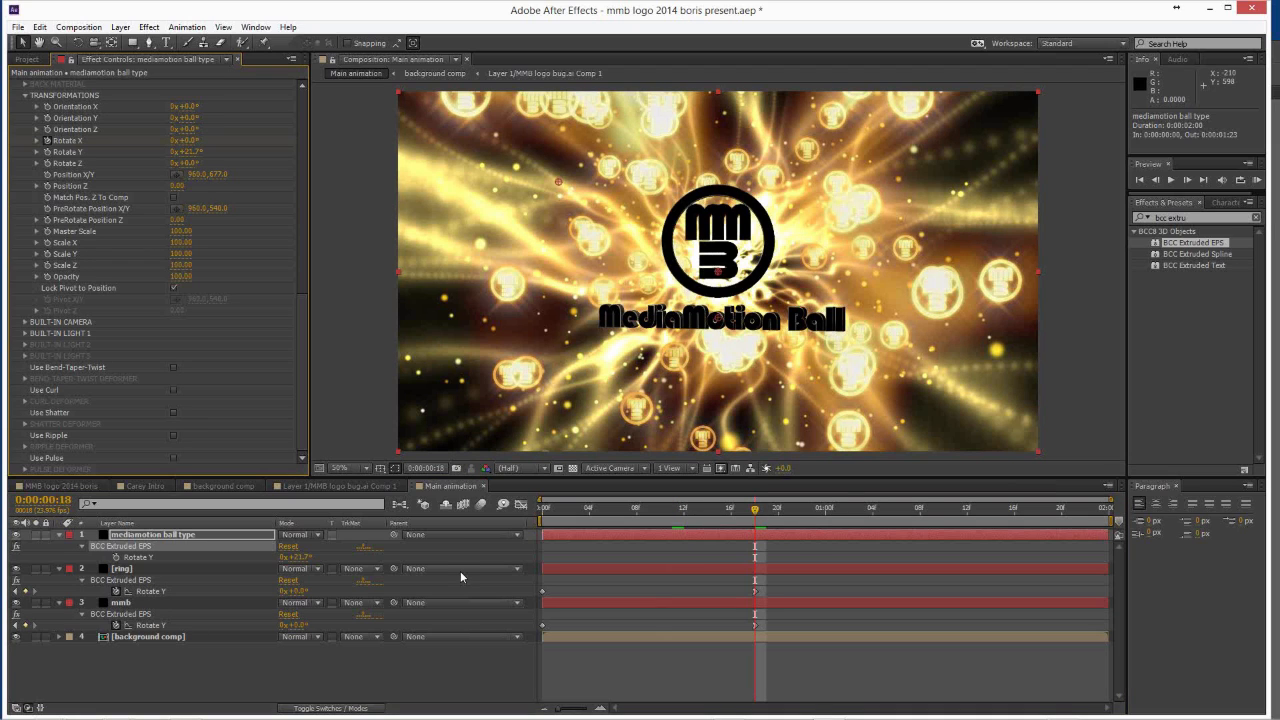
key("ctrl+z")
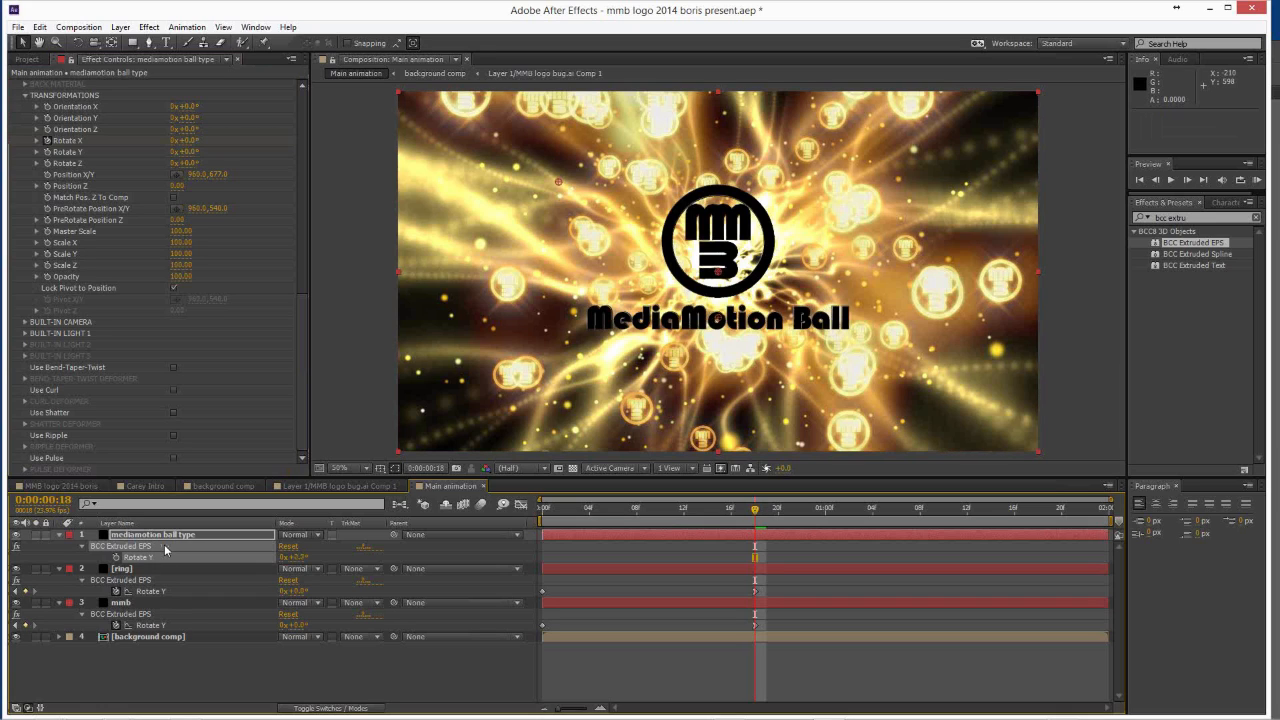
key("ctrl+z")
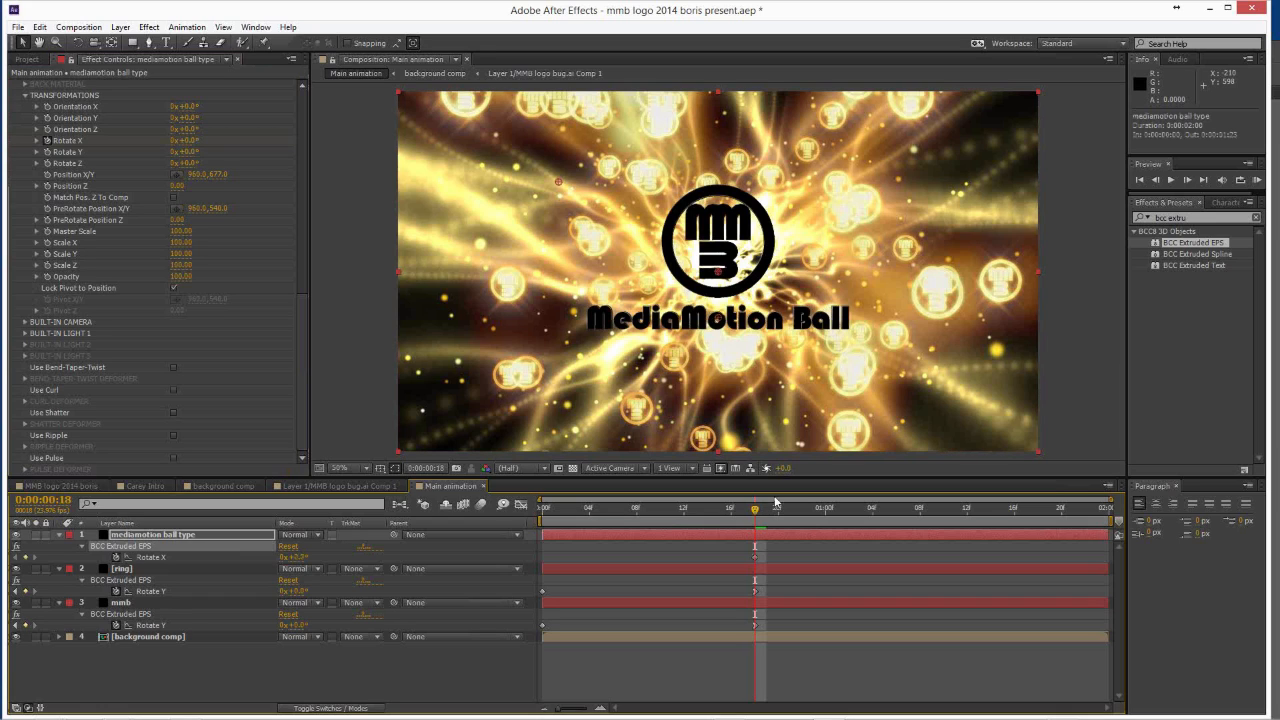
Keyframe the MediaMotion Ball text's Rotate X at -90° on frame 0, and ease into its frame 18 keyframe.
left_click(564, 507)
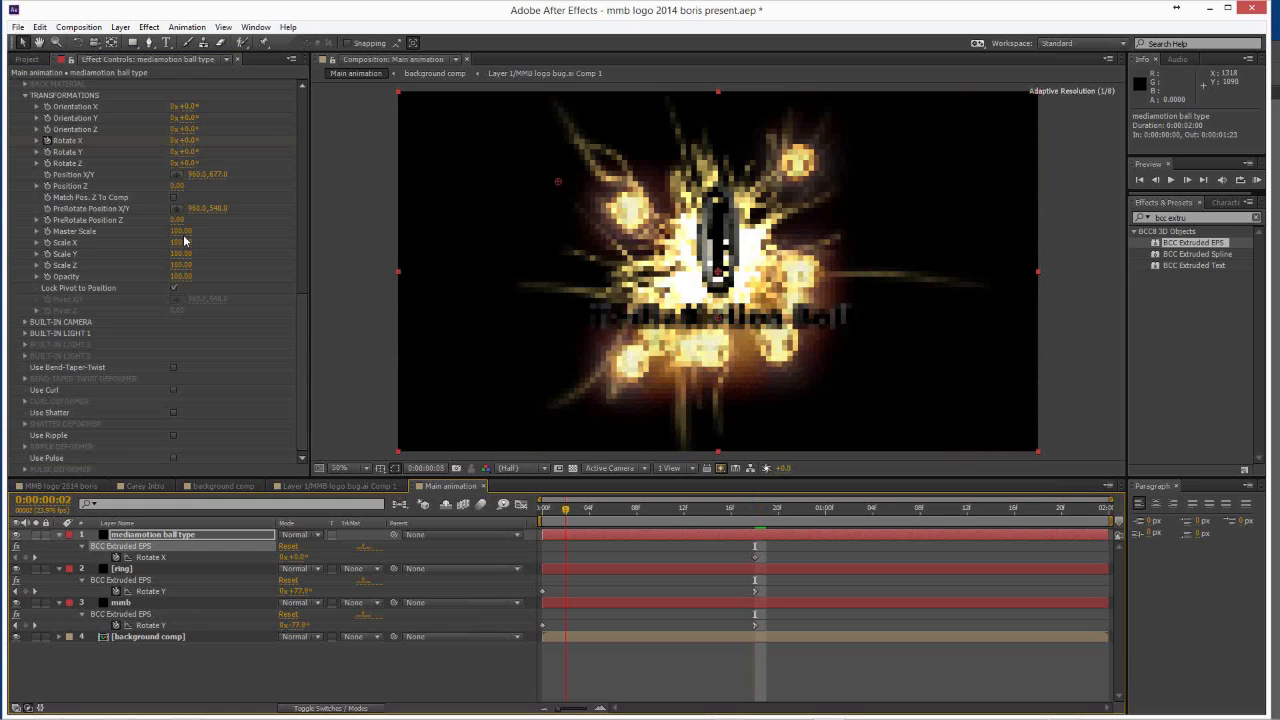
key("Home")
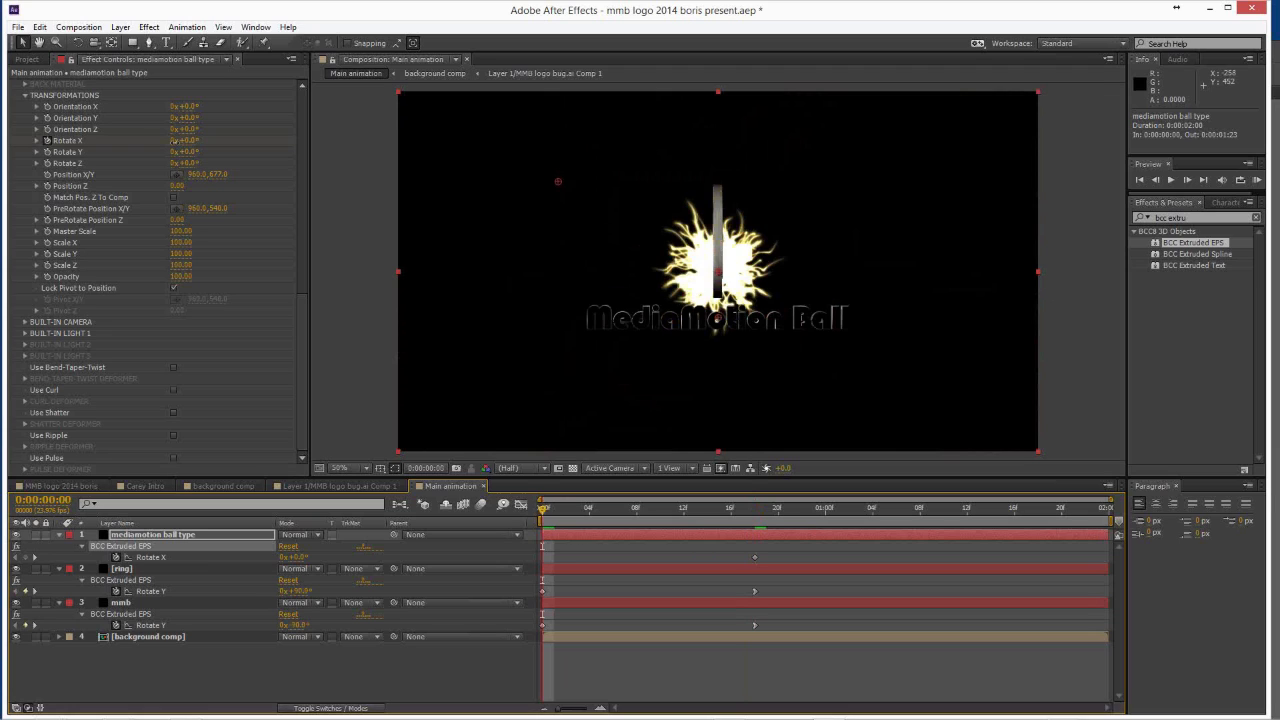
left_click_drag(175, 141, 146, 141)
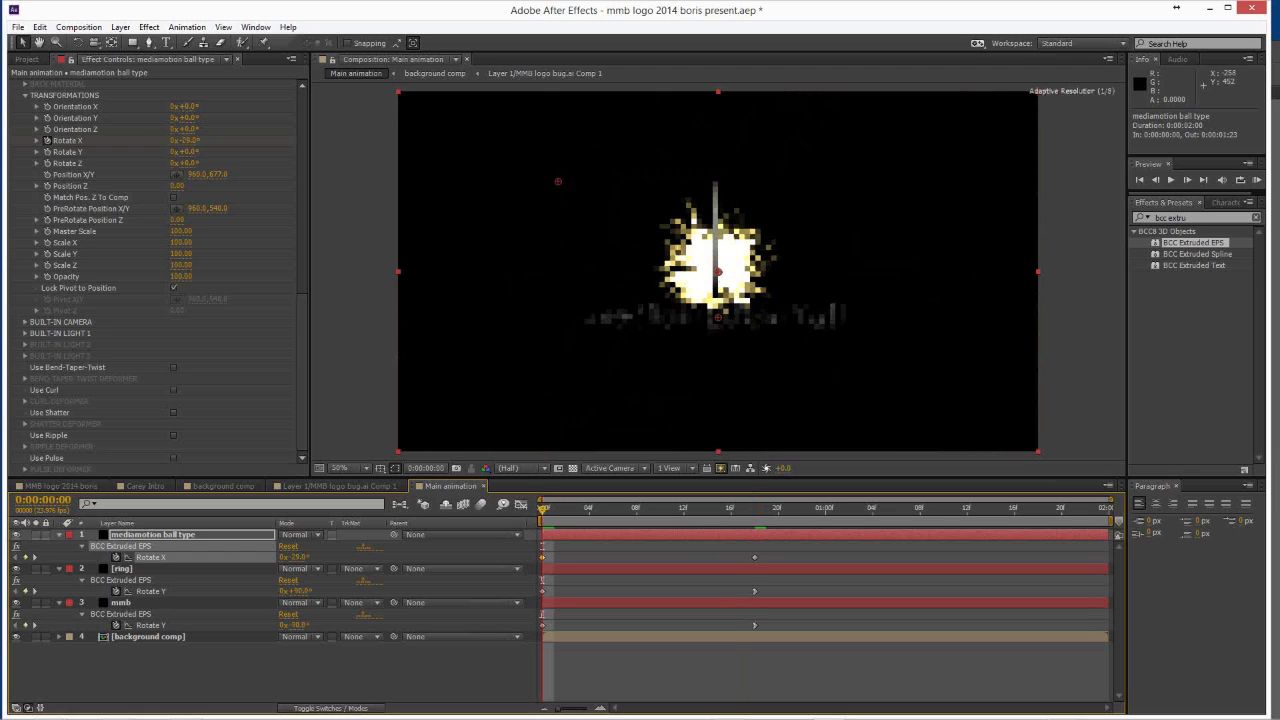
left_click(189, 142)
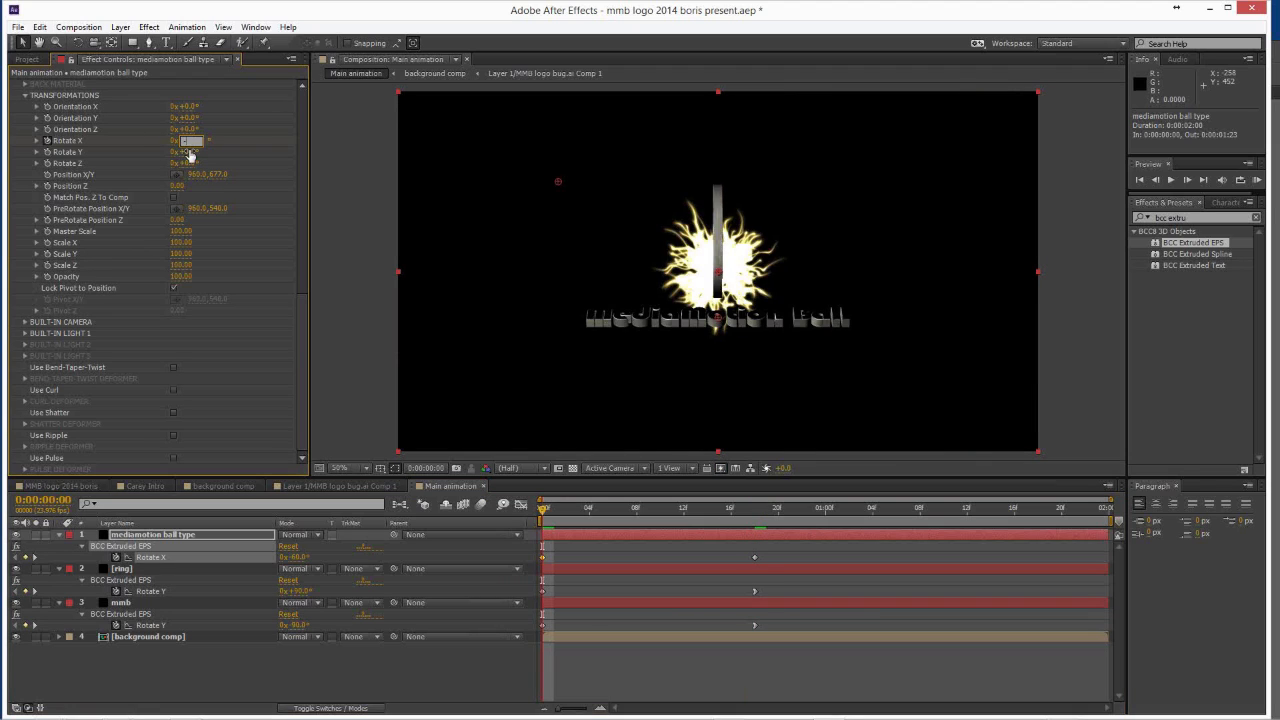
type("-90")
key("Return")
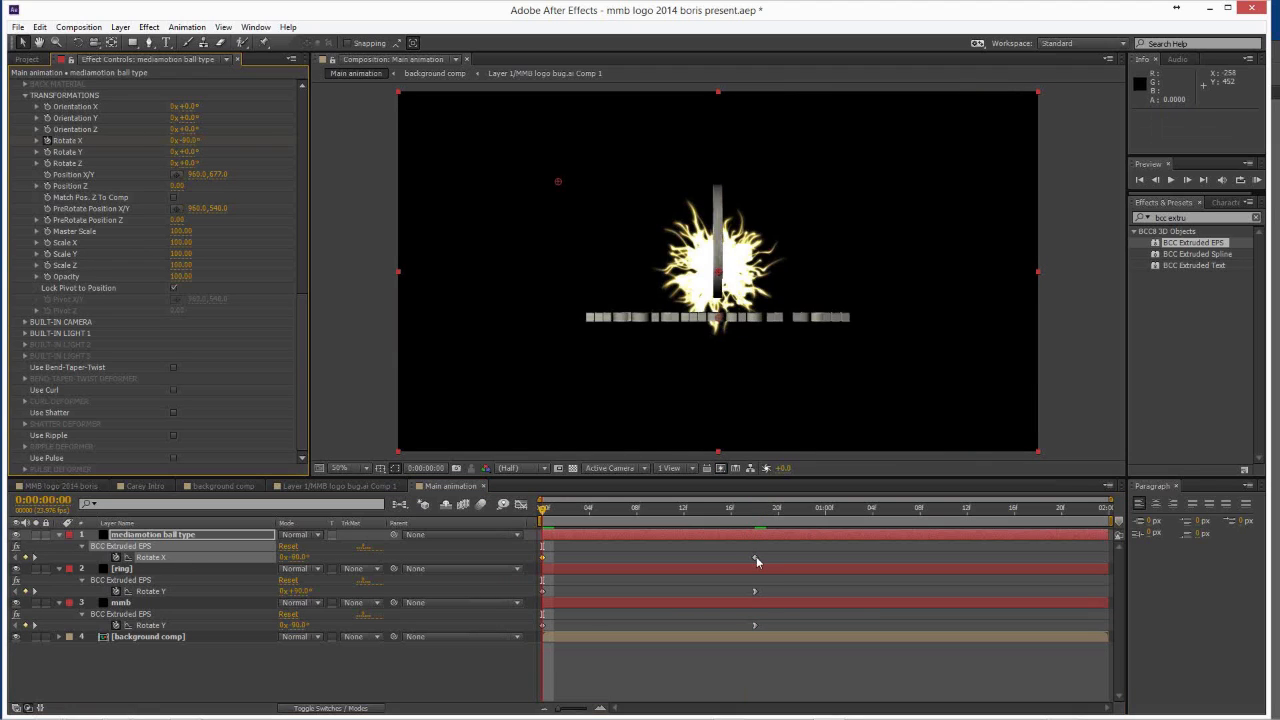
right_click(755, 558)
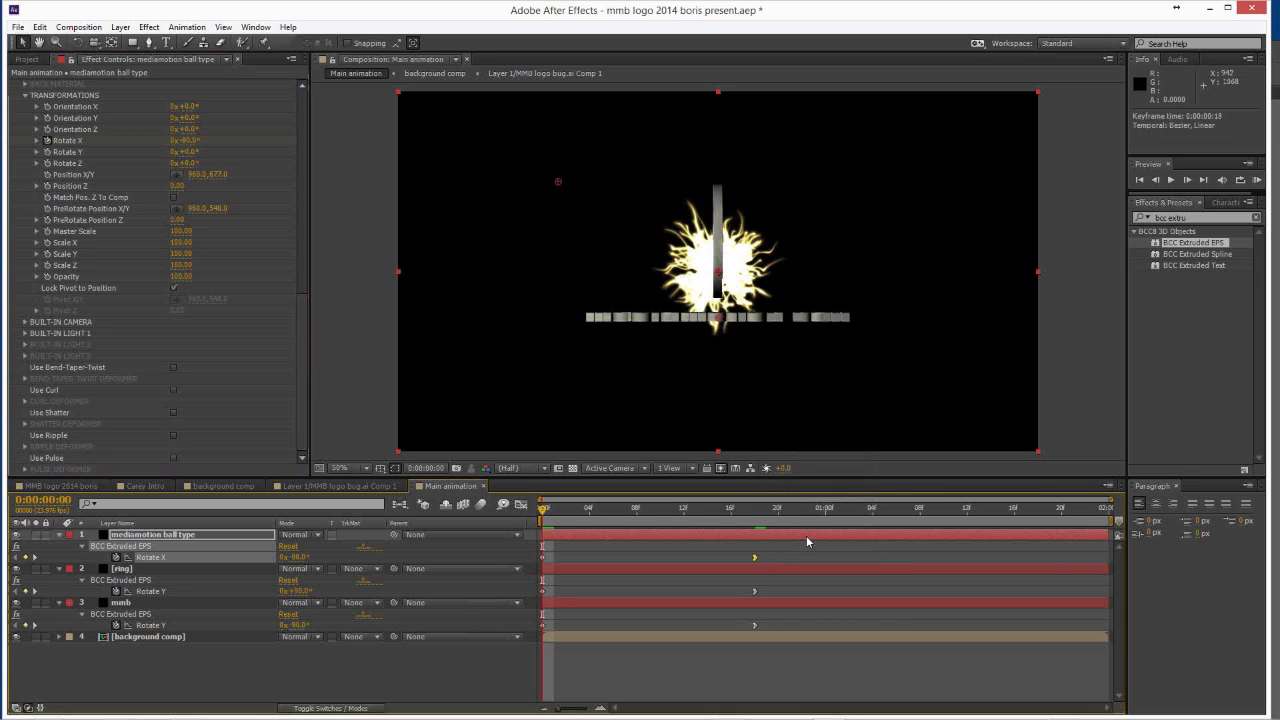
Preview the text, ring and mmb rotations from frame 0 through their end keyframes at frame 18.
key("space")
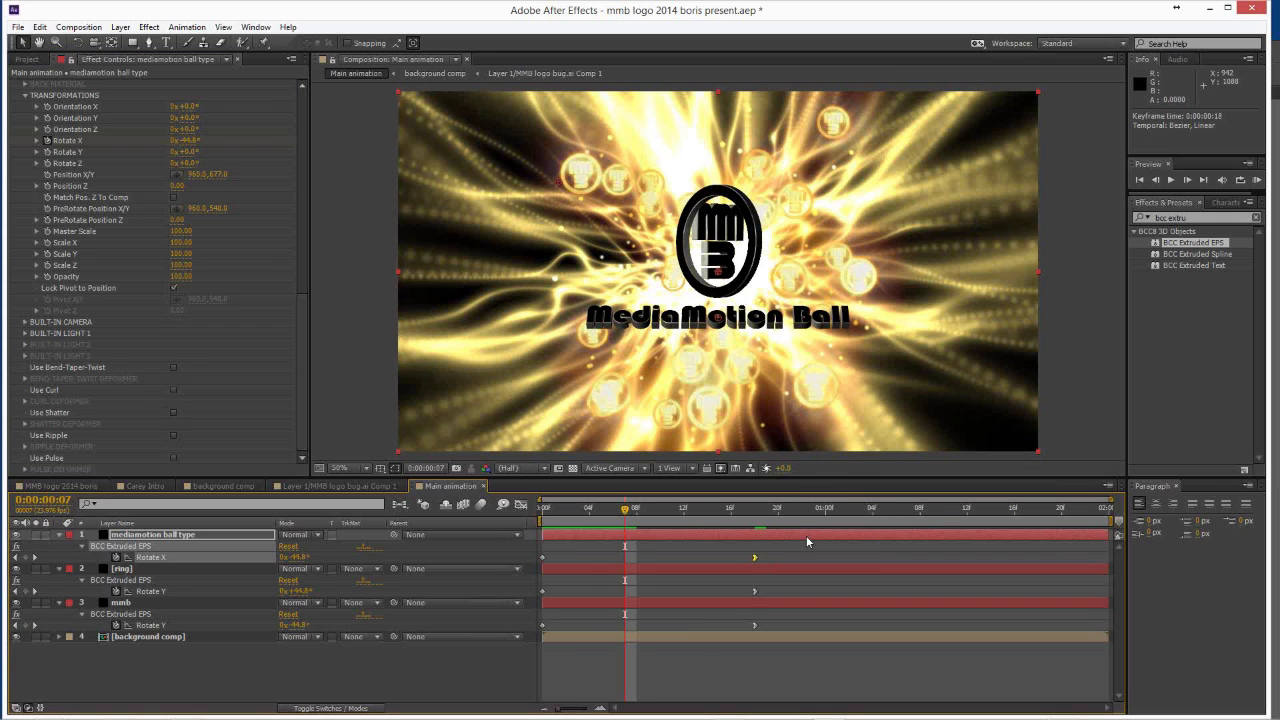
key("Page_Up")
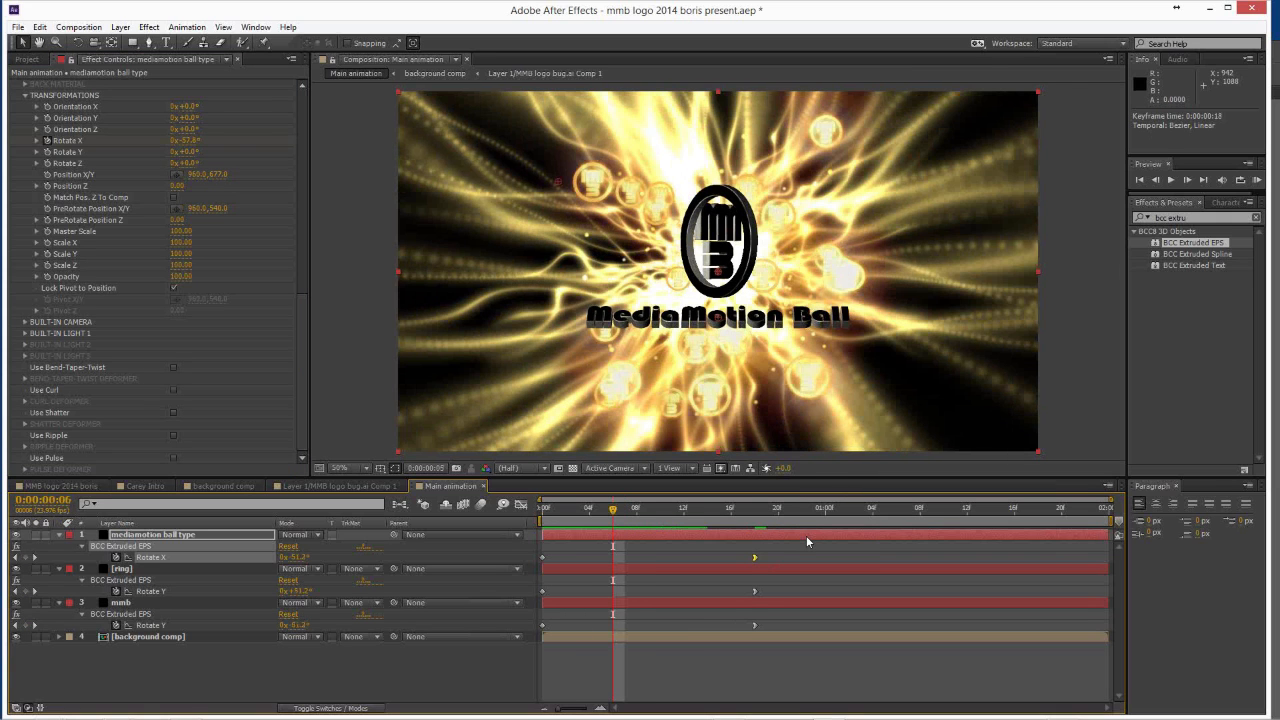
key("space")
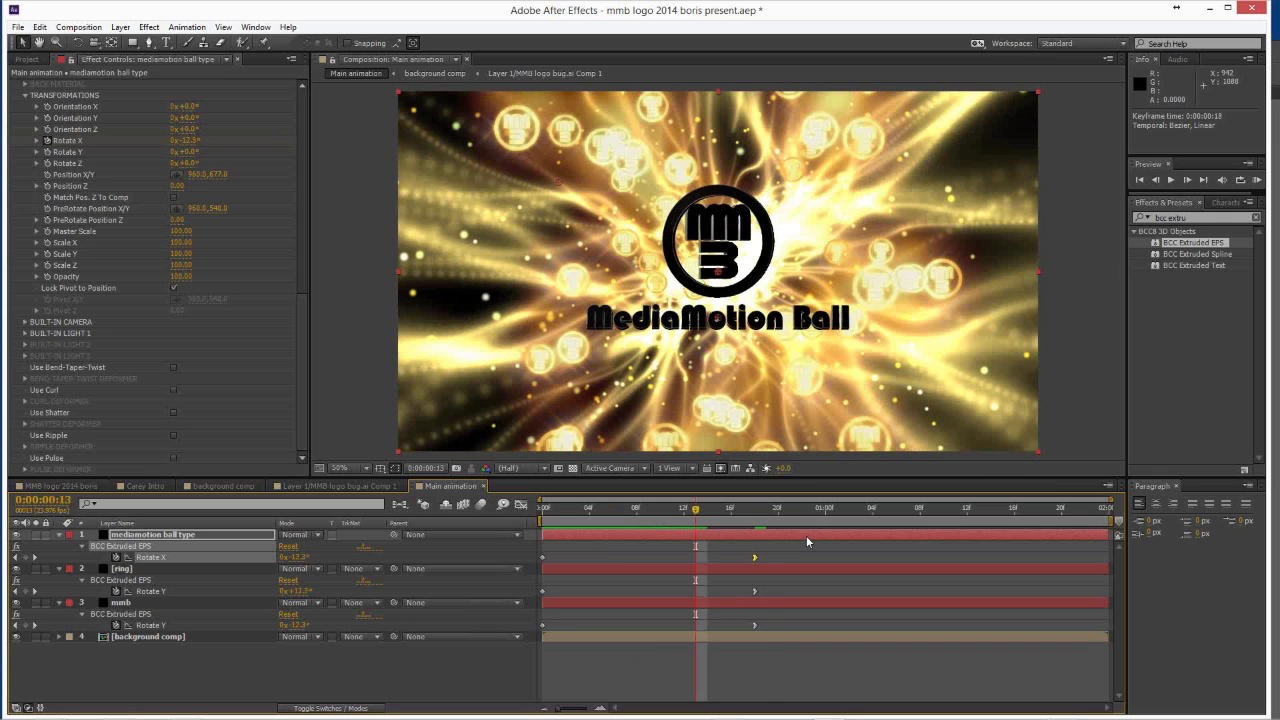
key("k")
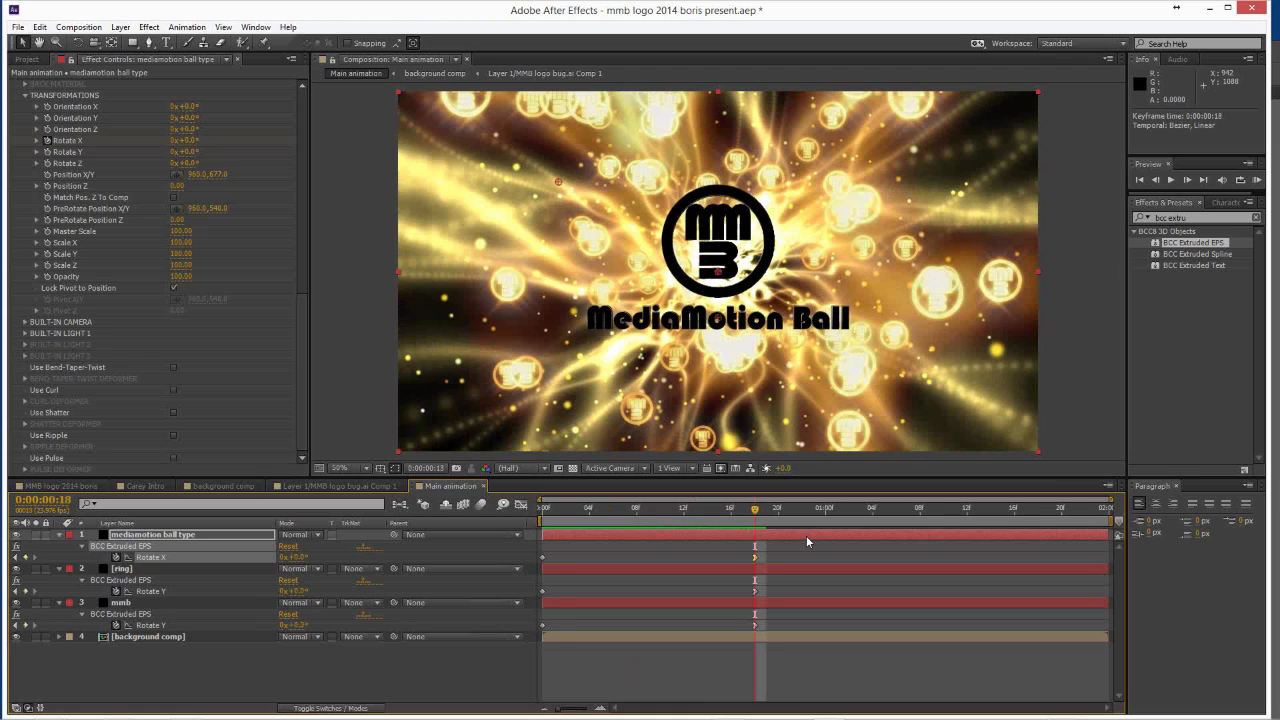
key("Home")
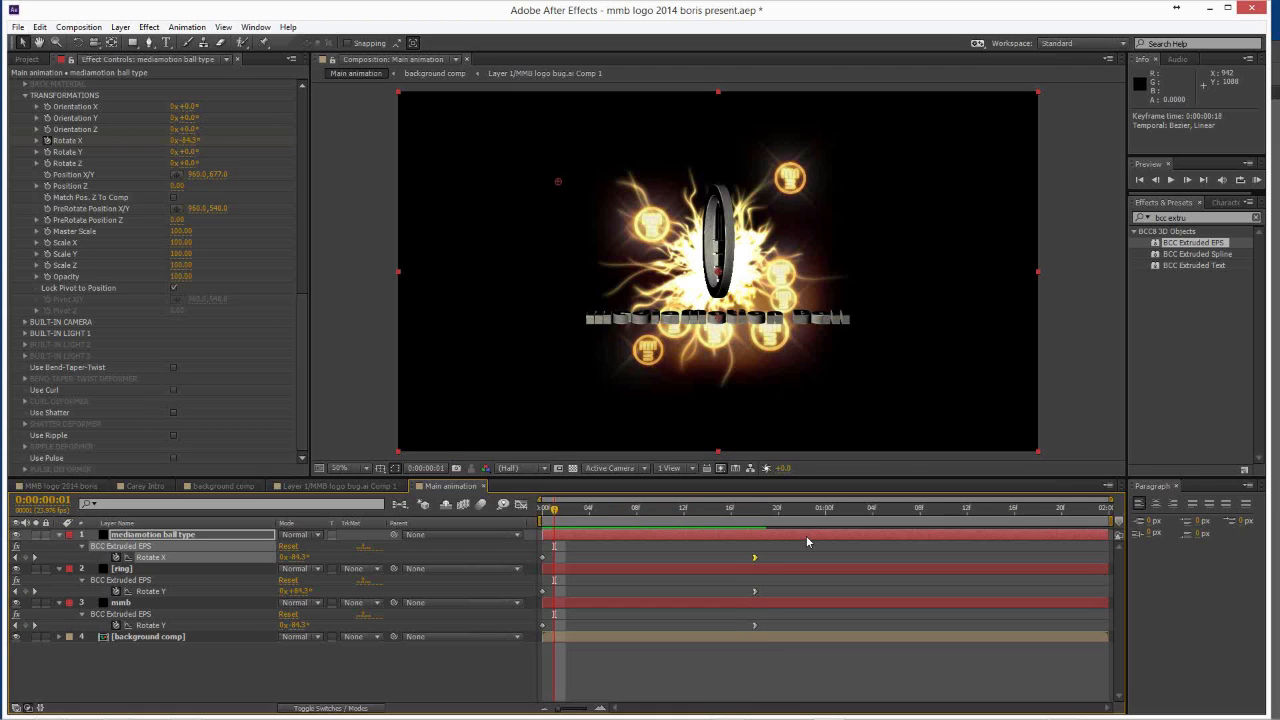
left_click(554, 520)
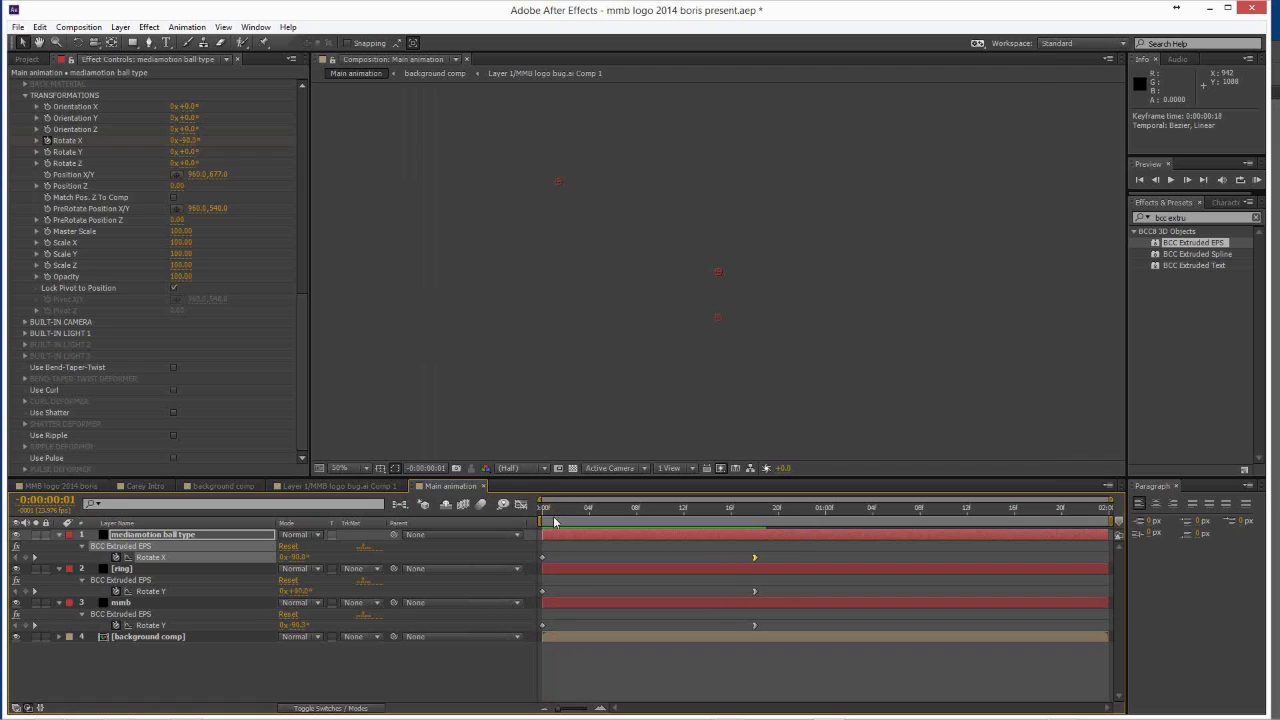
key("Page_Down")
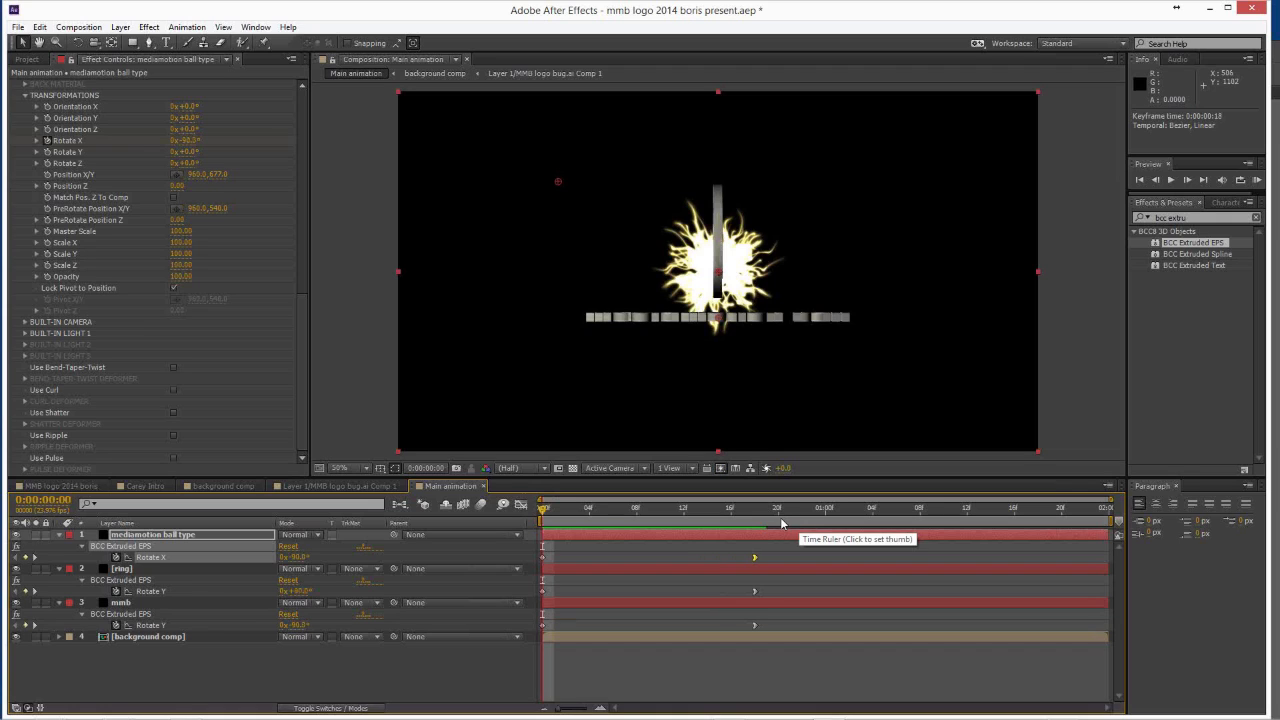
left_click(609, 510)
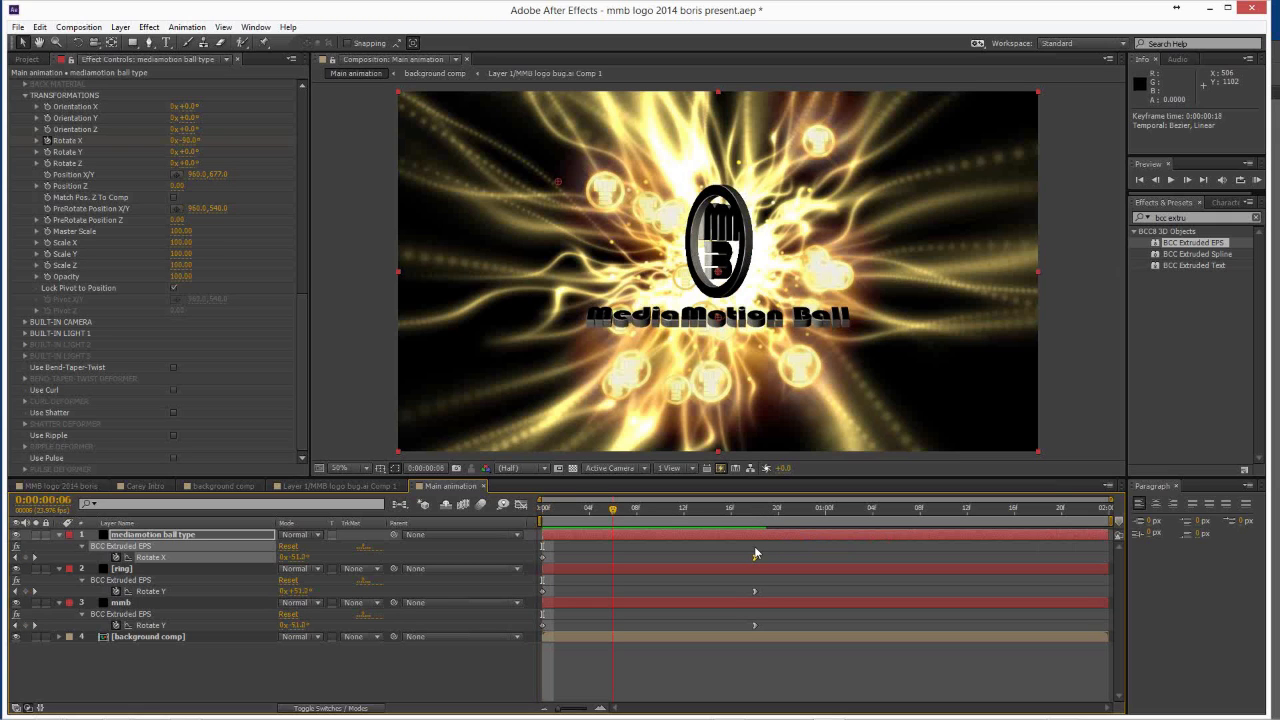
key("k")
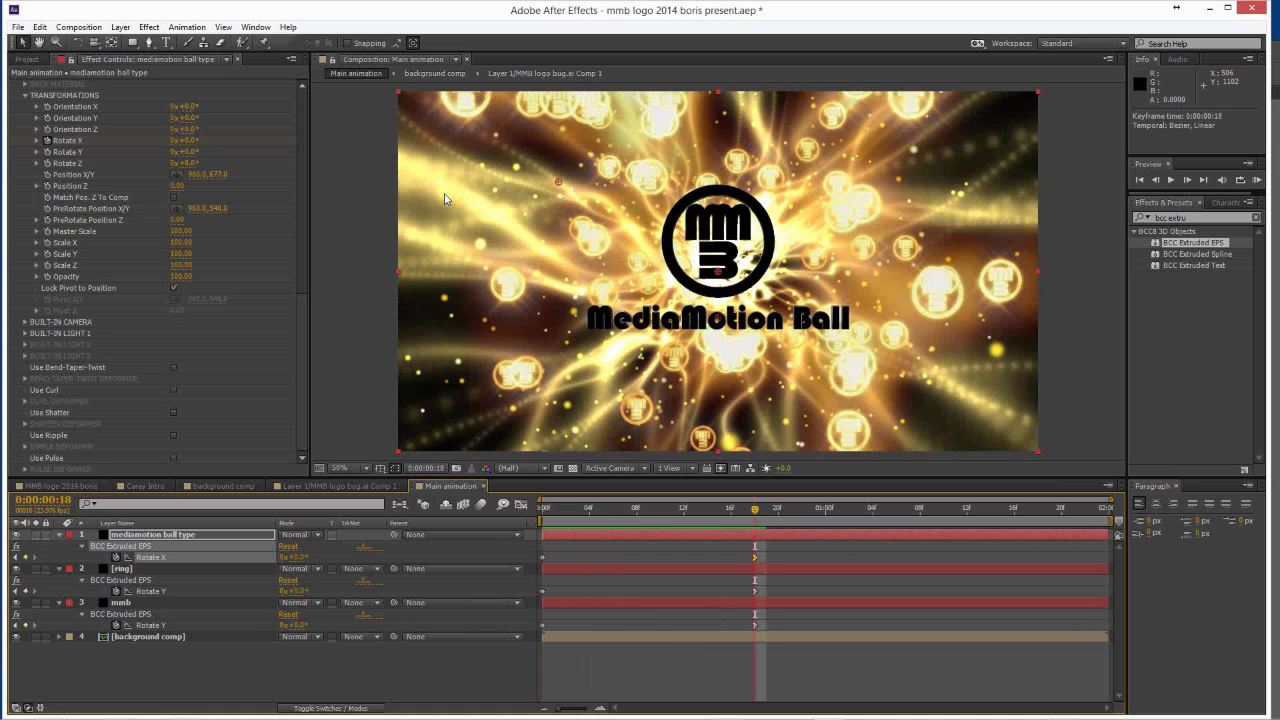
Add a two-node 50mm camera named Camera 1 to the Main animation composition.
left_click(446, 199)
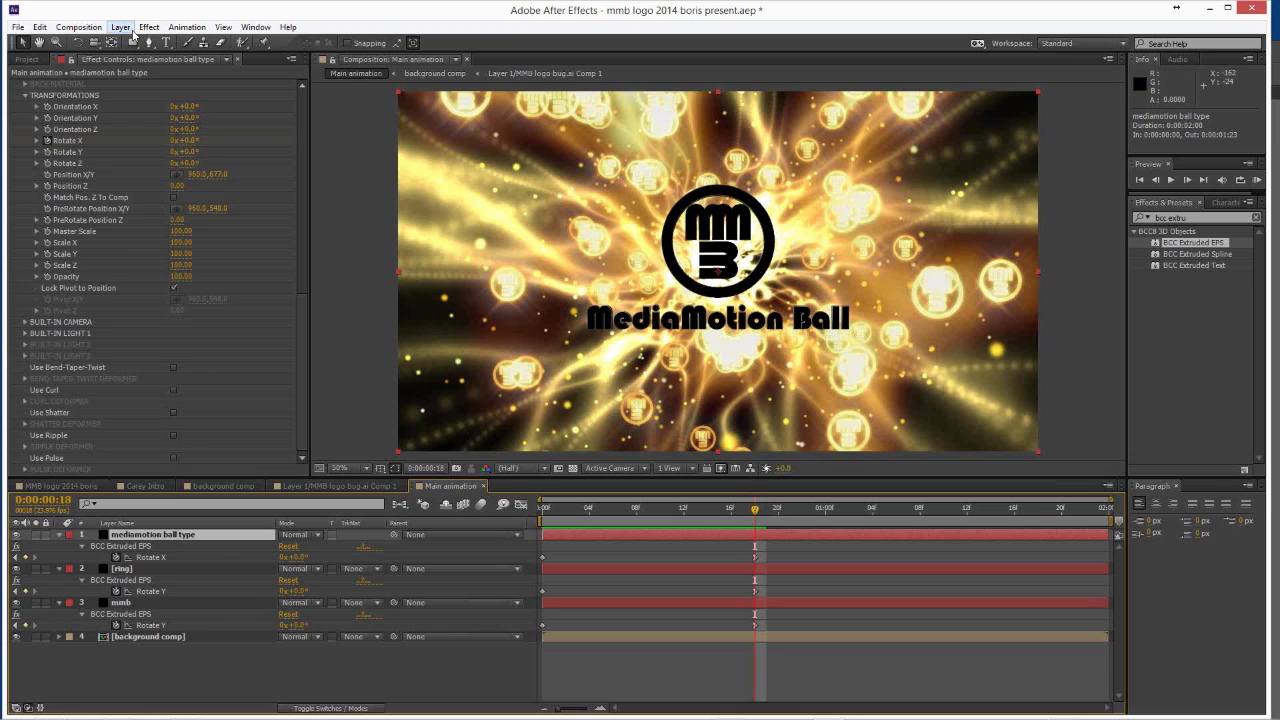
left_click(120, 27)
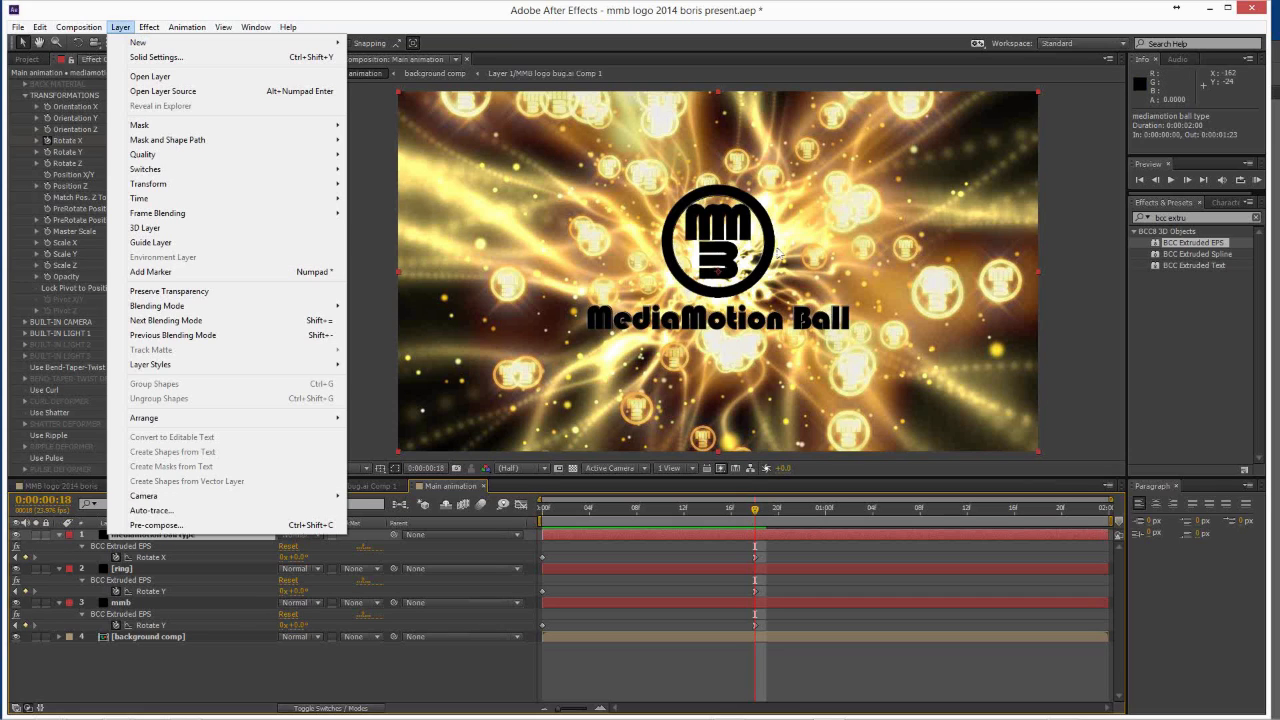
key("ctrl+alt+shift+c")
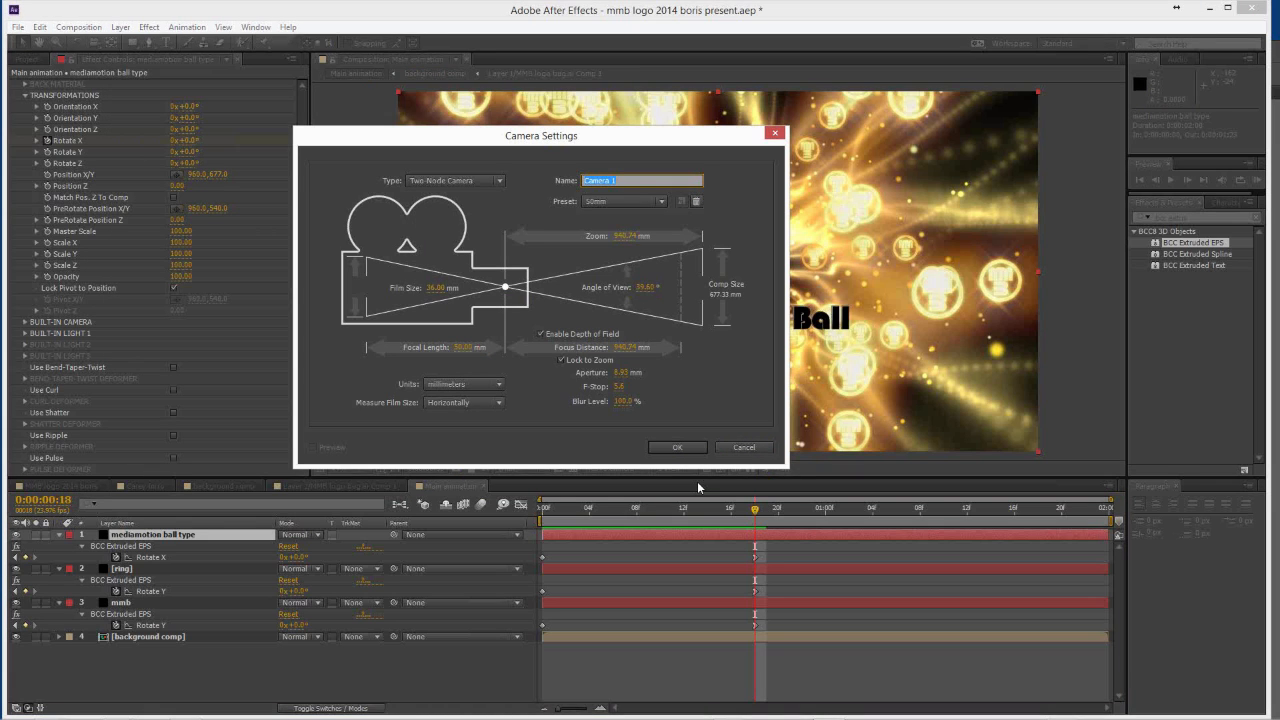
key("Return")
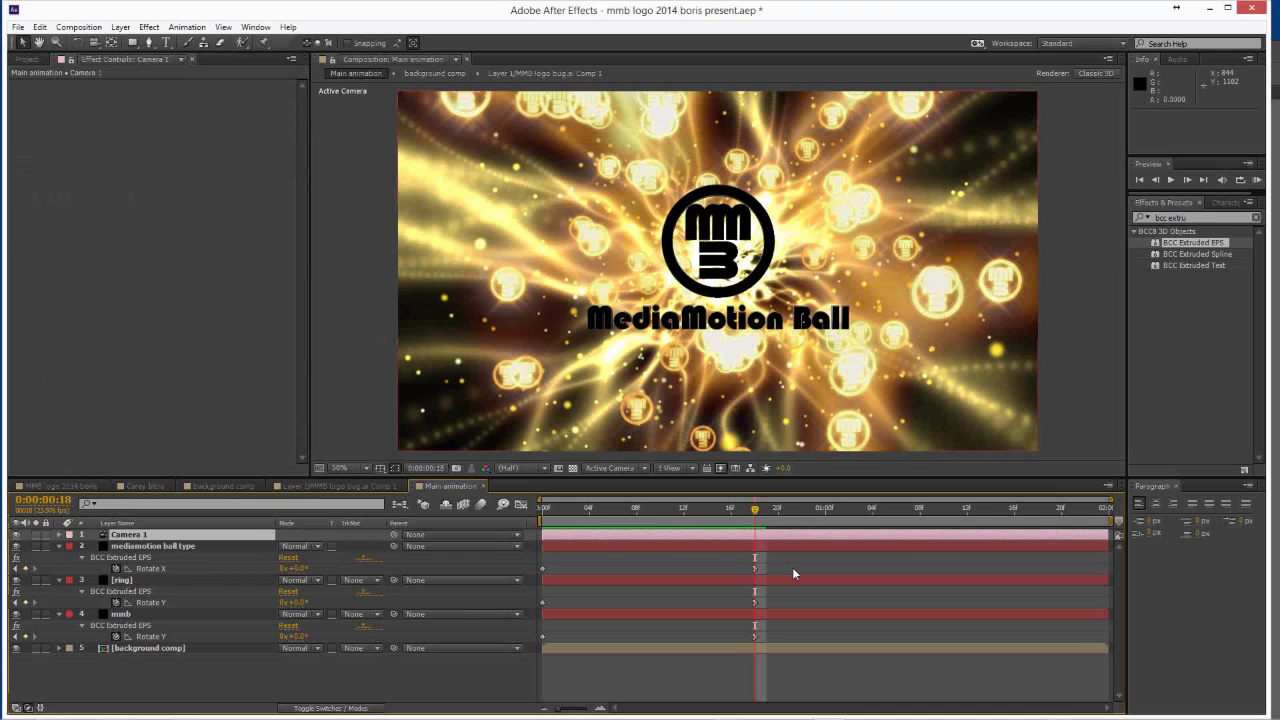
Keyframe Camera 1's Position at frame 18, and move the camera closer at frame 0 with a Z of -1010.7.
key("p")
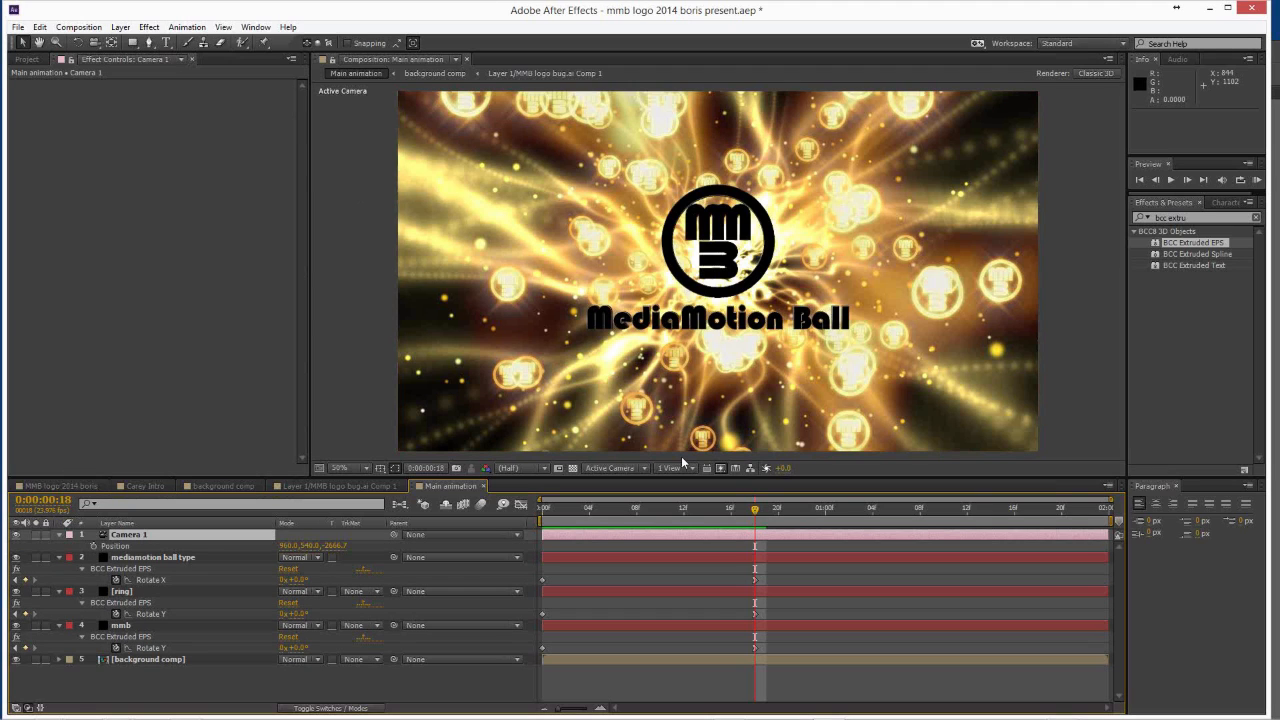
key("alt+shift+p")
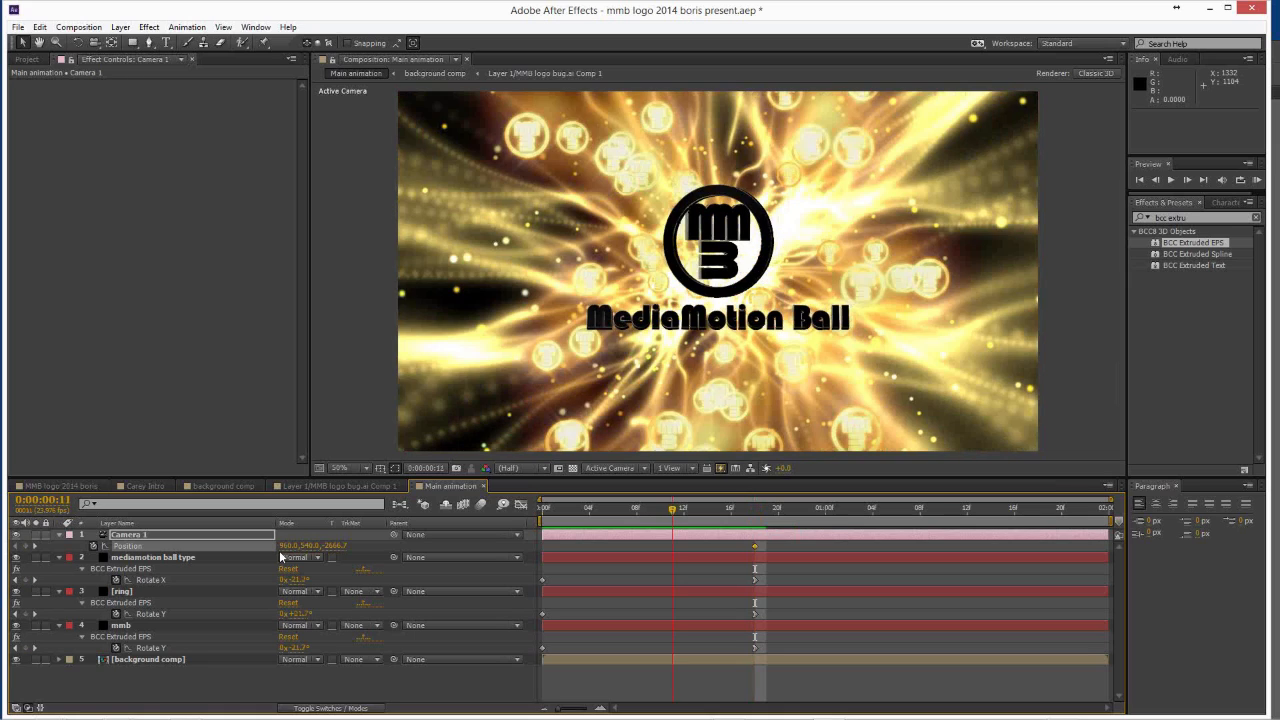
key("Home")
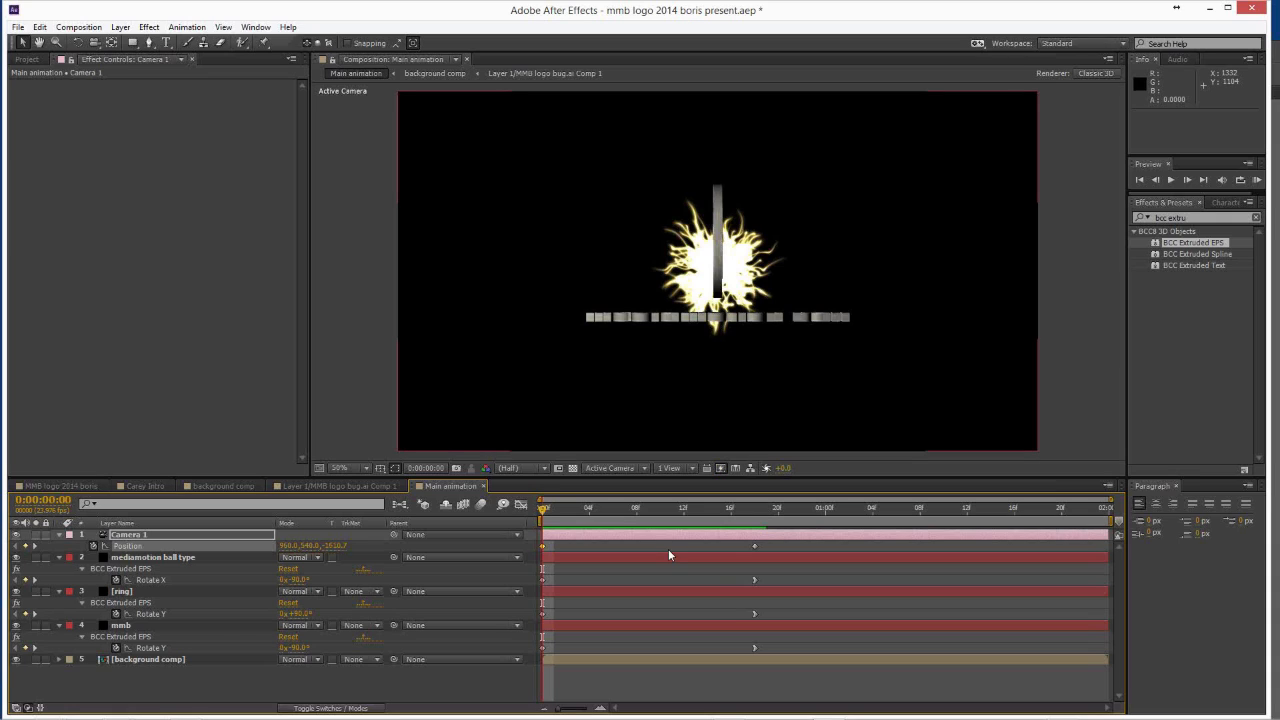
At frame 18, enable Use Comp Camera in the BCC Extruded EPS effects of the mediamotion ball type, ring and mmb layers.
left_click(754, 513)
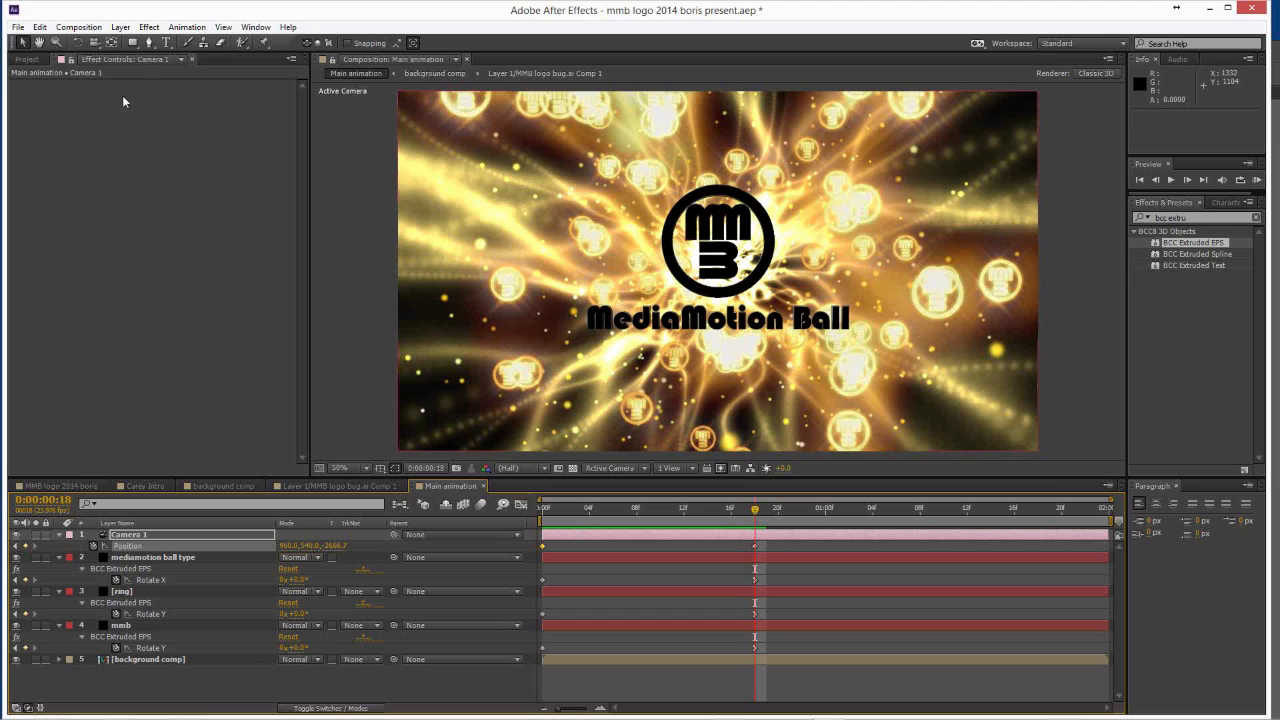
key("ctrl+Down")
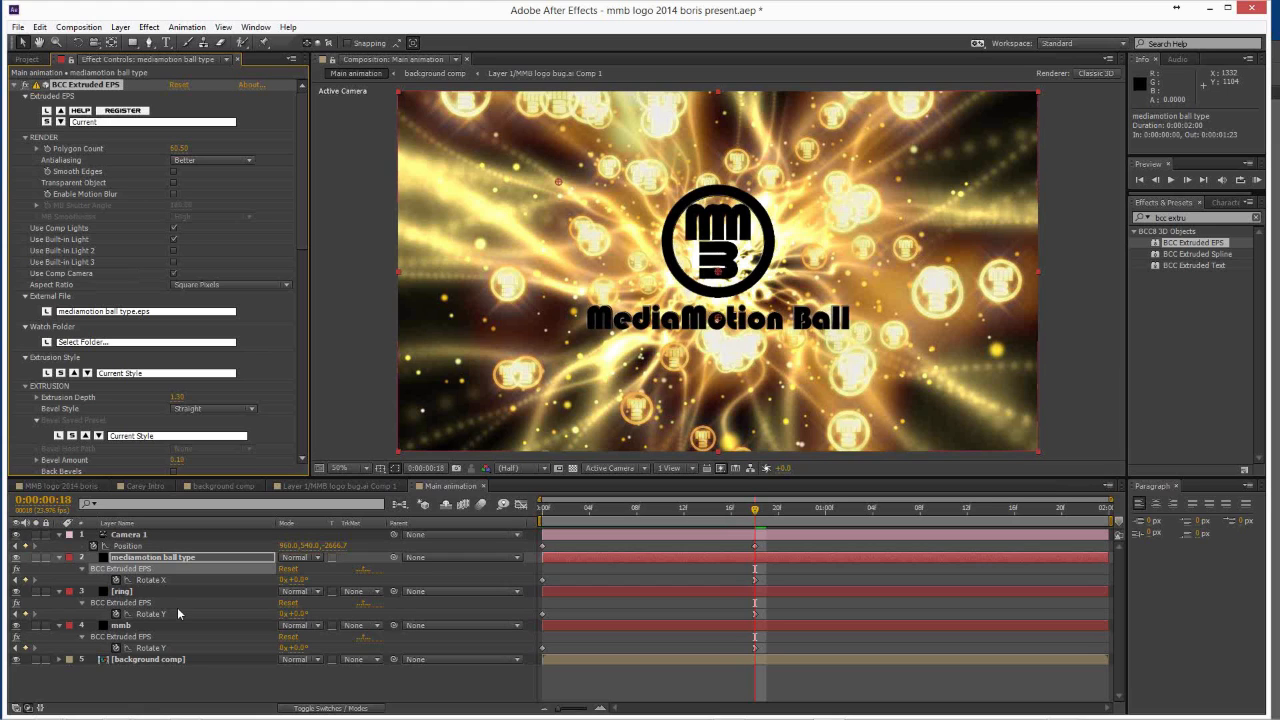
left_click(177, 605)
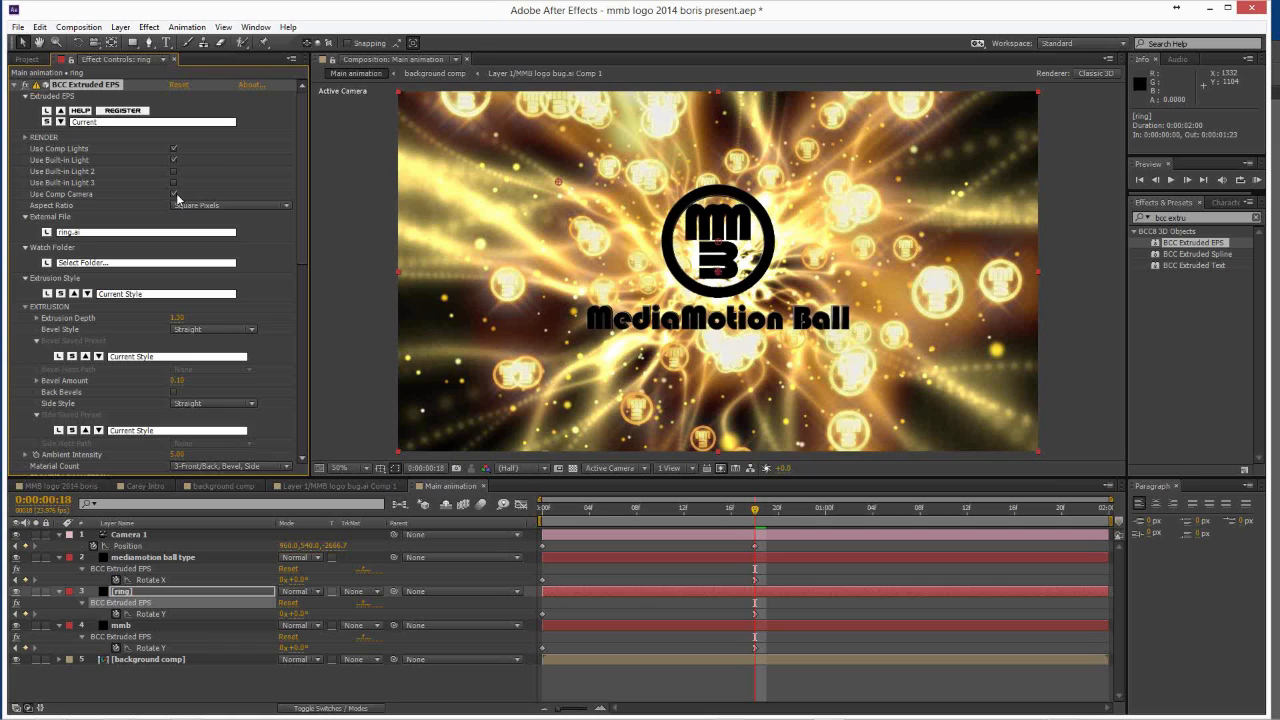
key("ctrl+Down")
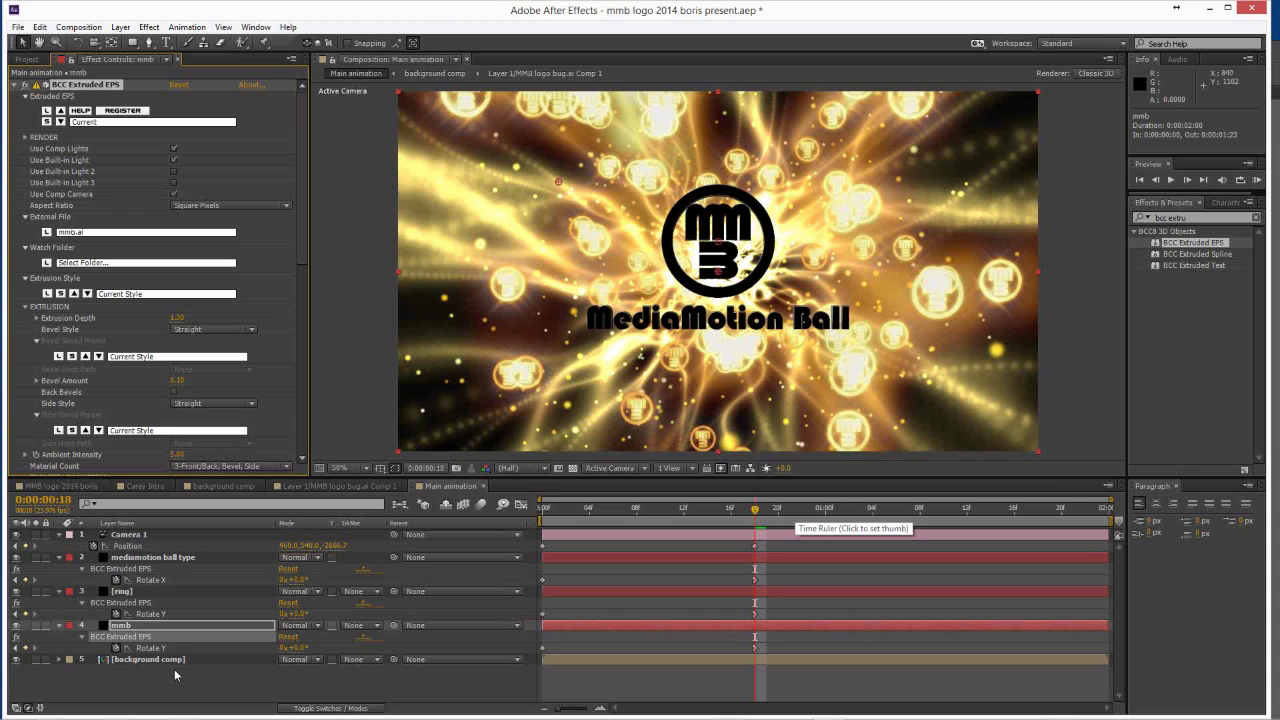
mouse_move(360, 698)
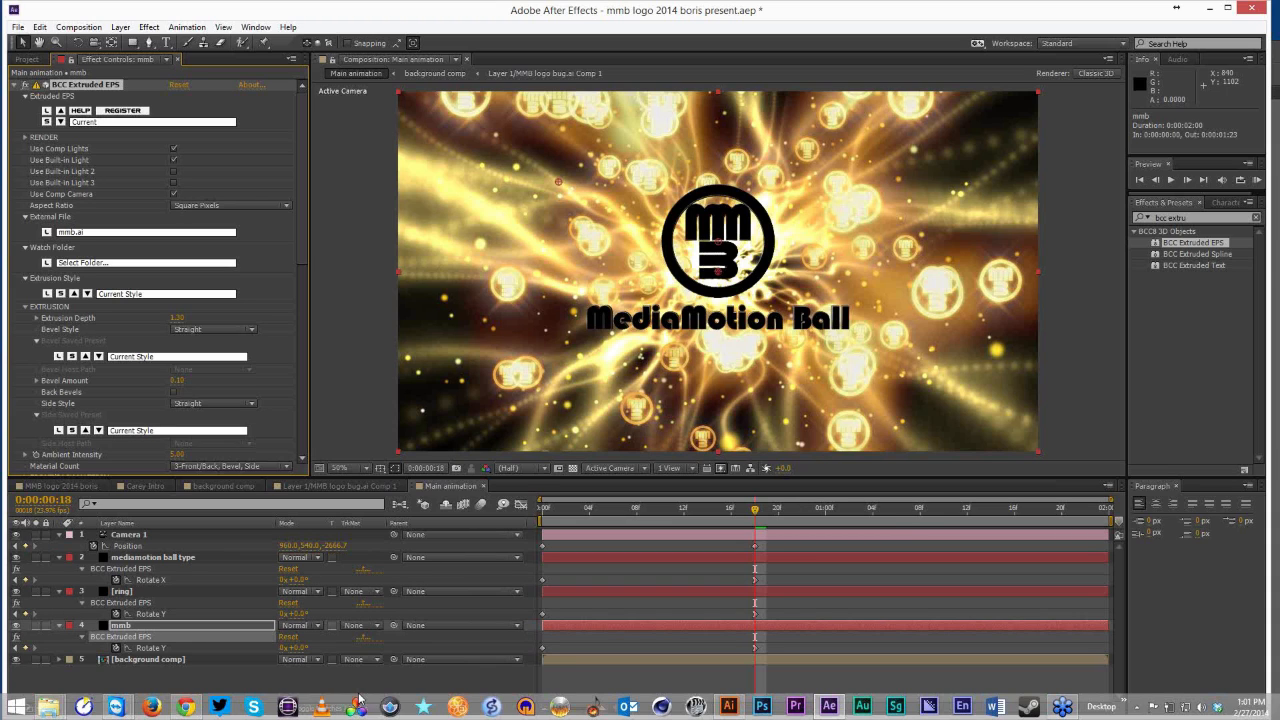
Make the background comp a 3D layer and check the camera move shortly before frame 18.
key("ctrl+Down")
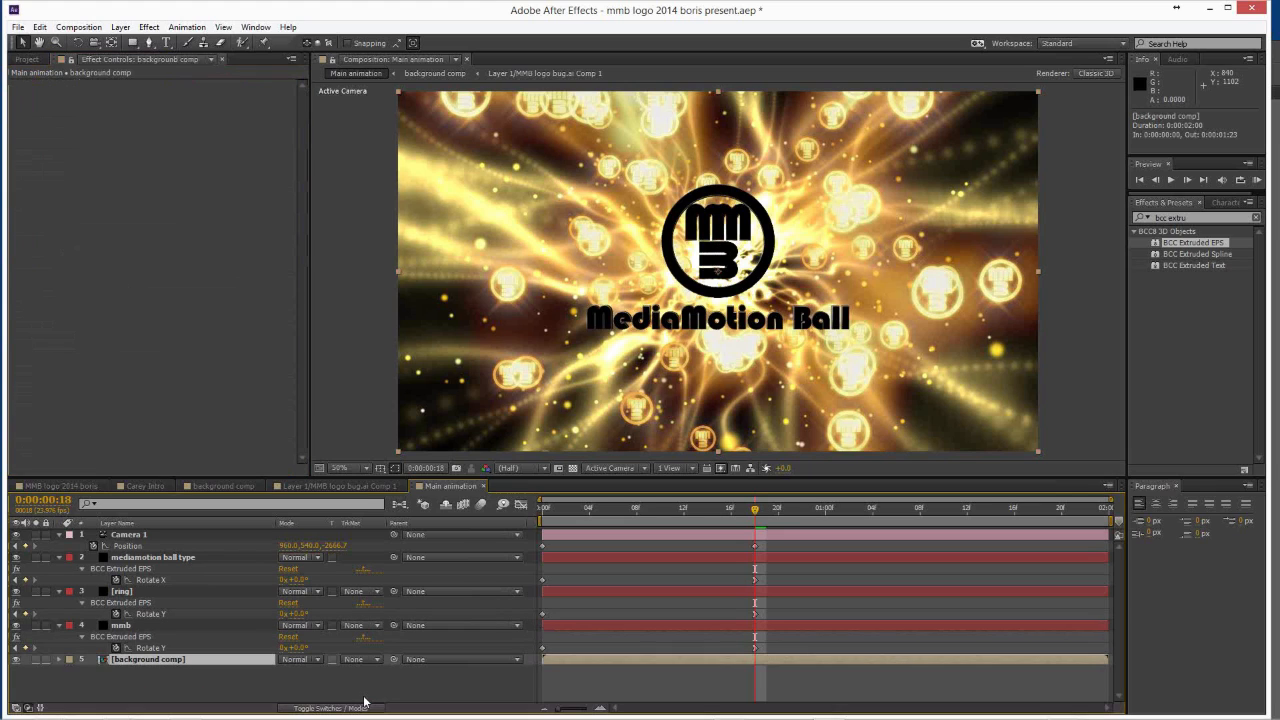
left_click(364, 703)
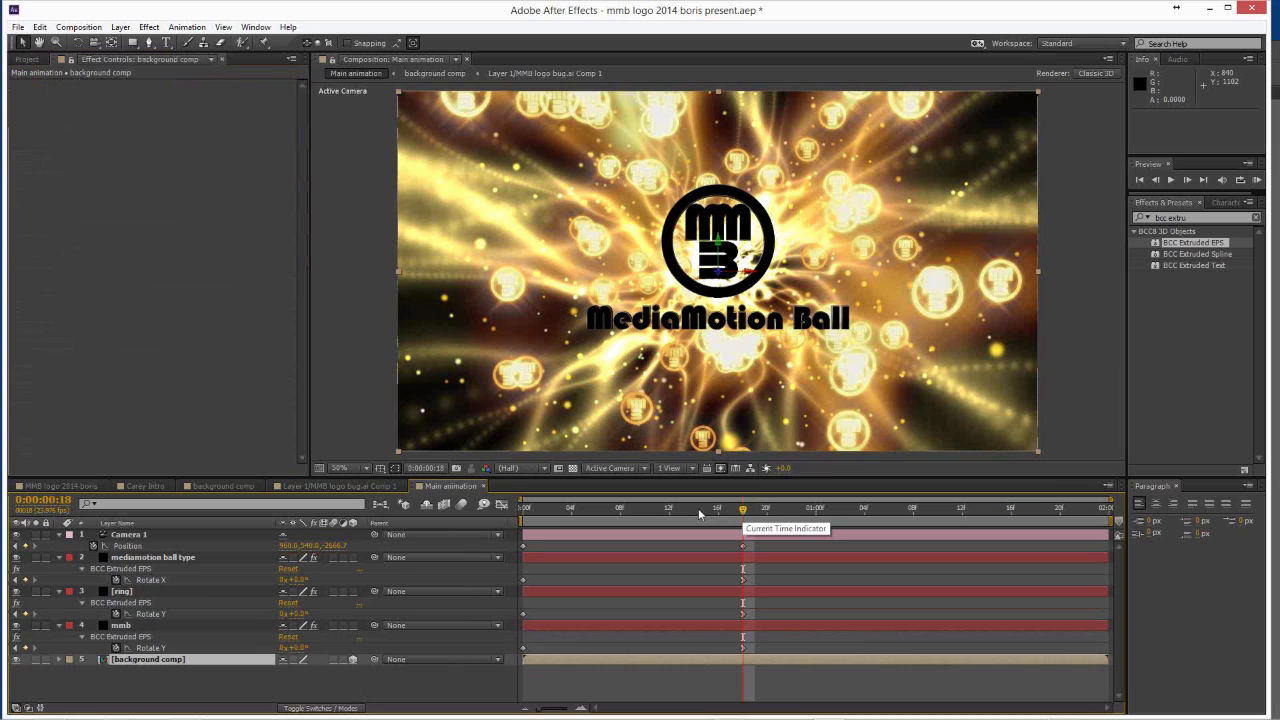
left_click(704, 508)
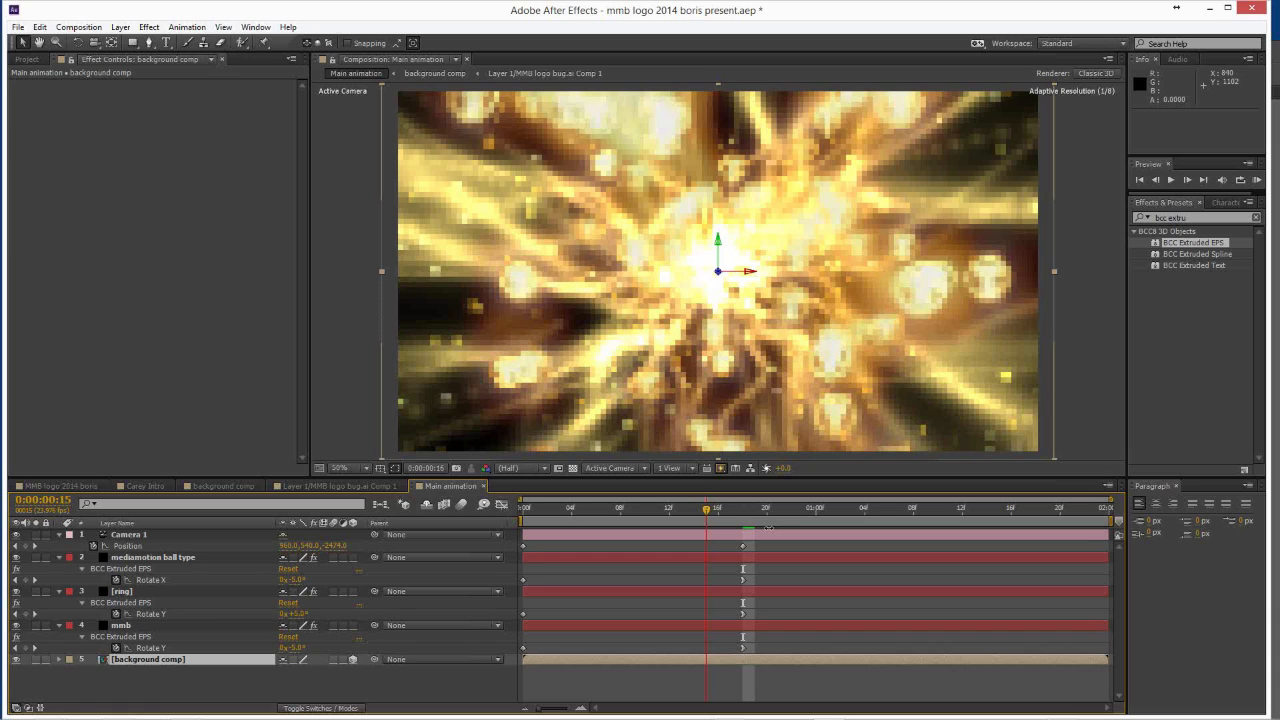
Set Camera 1's frame 0 Position Z to -383.7, and apply Easy Ease In to its frame 18 keyframe.
key("Home")
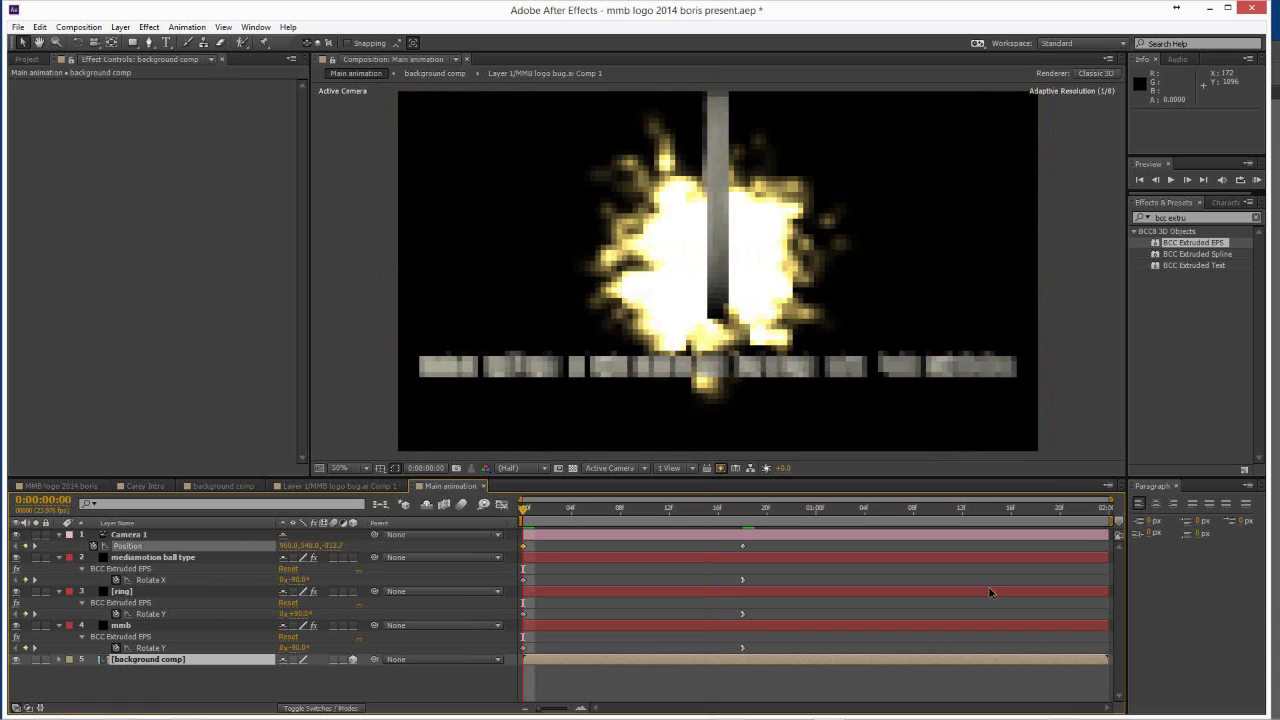
left_click(743, 546)
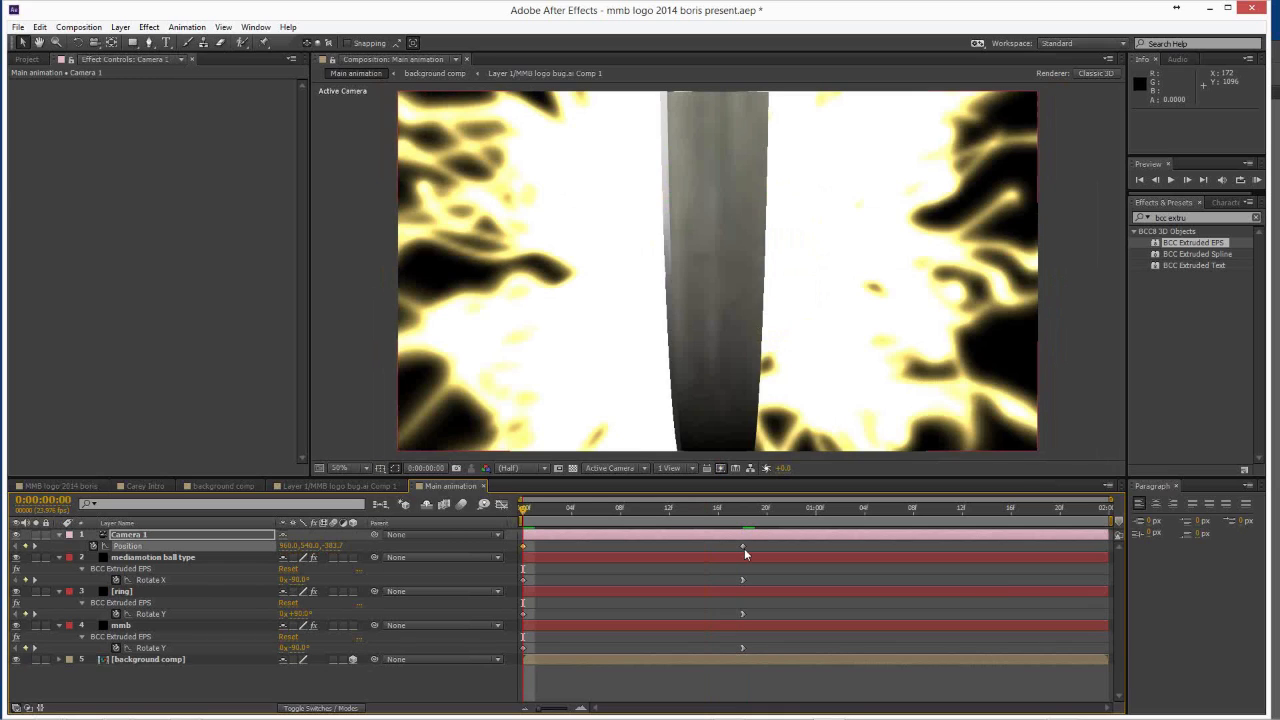
left_click(742, 546)
right_click(742, 546)
mouse_move(810, 710)
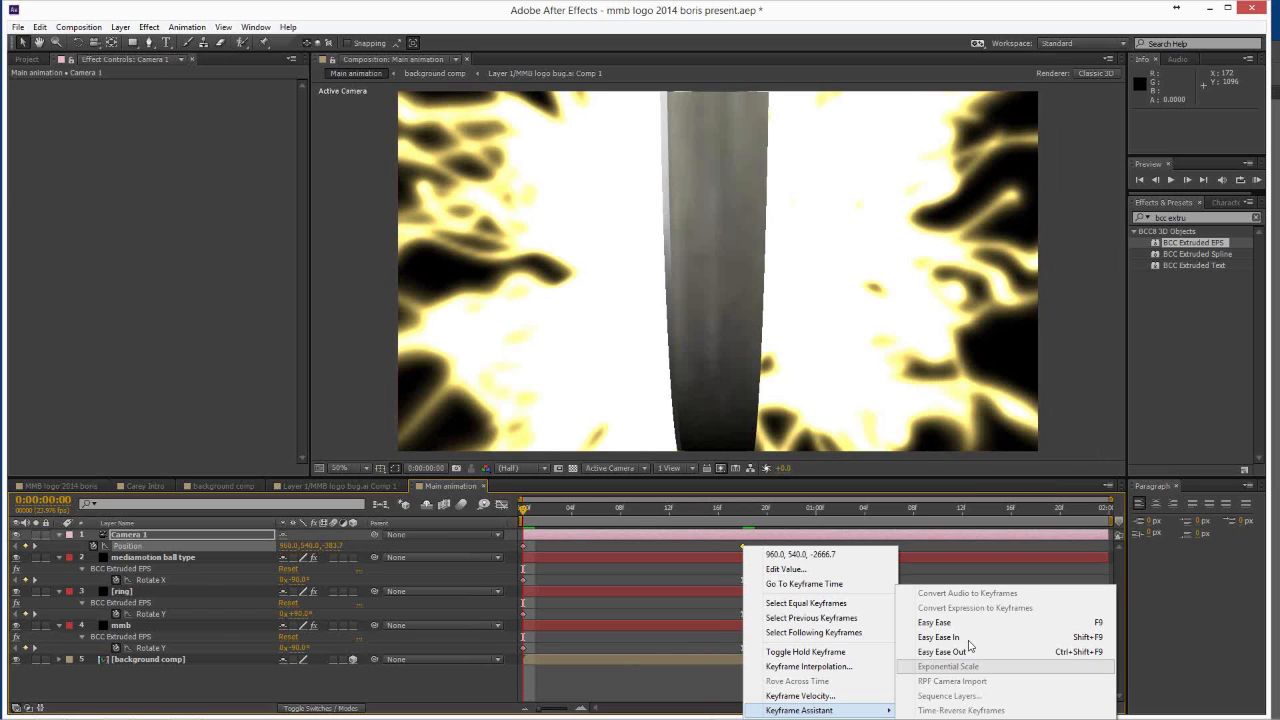
left_click(968, 642)
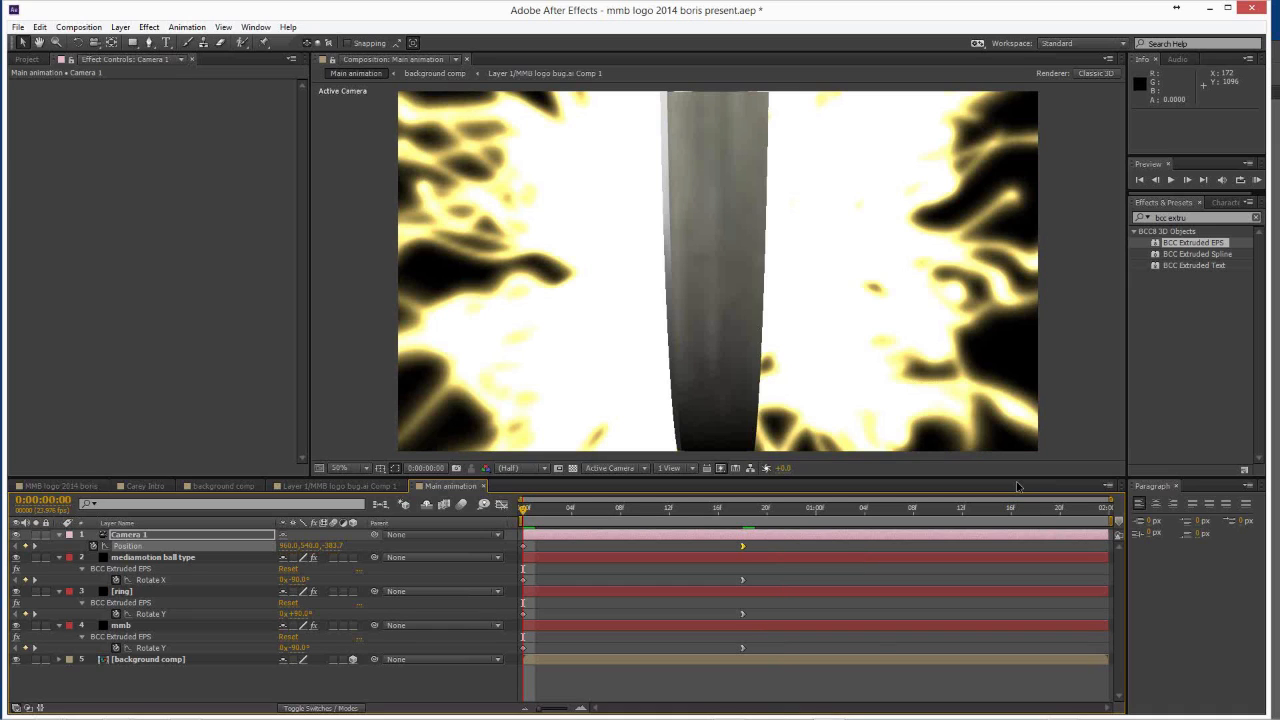
Enable motion blur on the text, ring, mmb and background comp layers and in the composition, and preview the blurred camera move.
key("space")
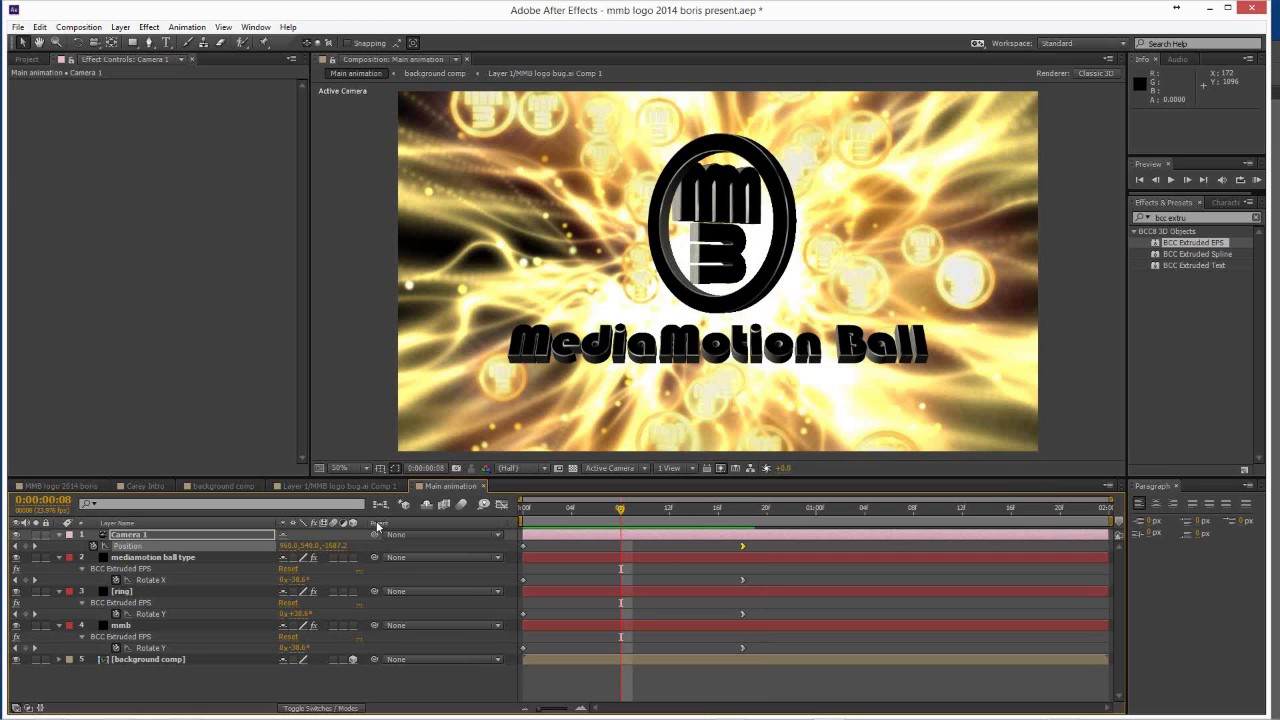
left_click(333, 557)
left_click_drag(333, 591, 333, 659)
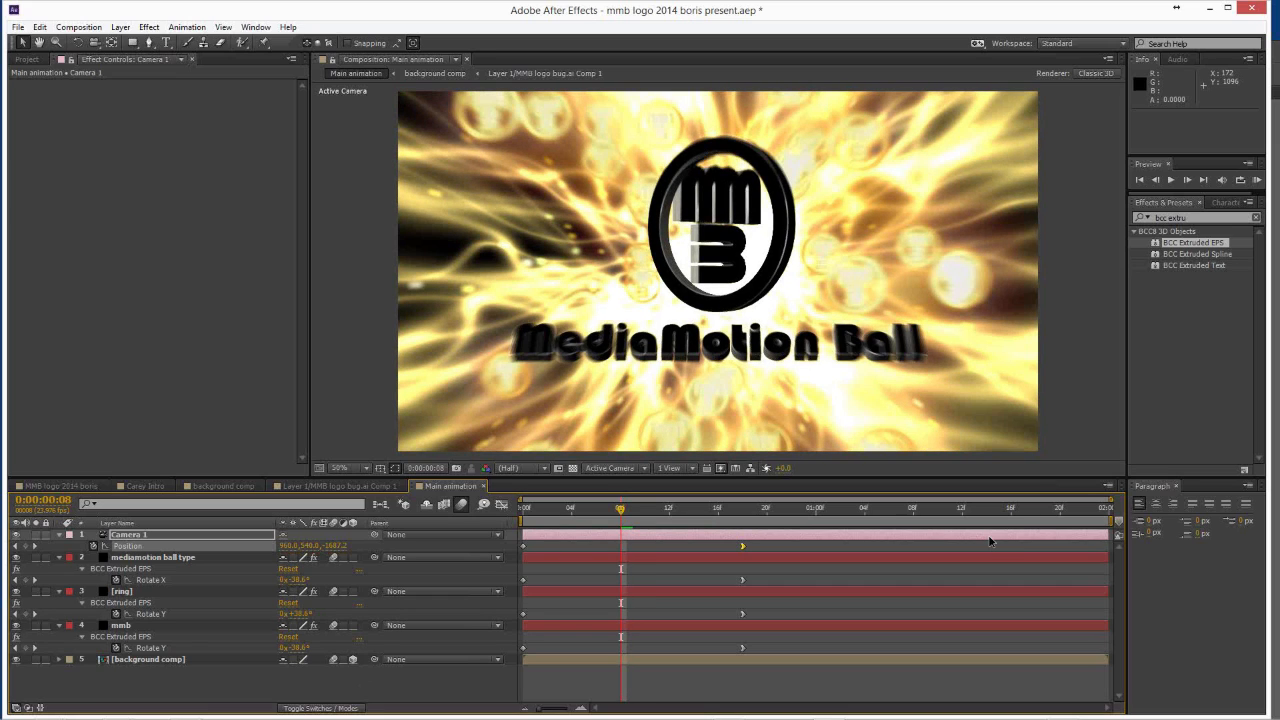
key("Page_Up")
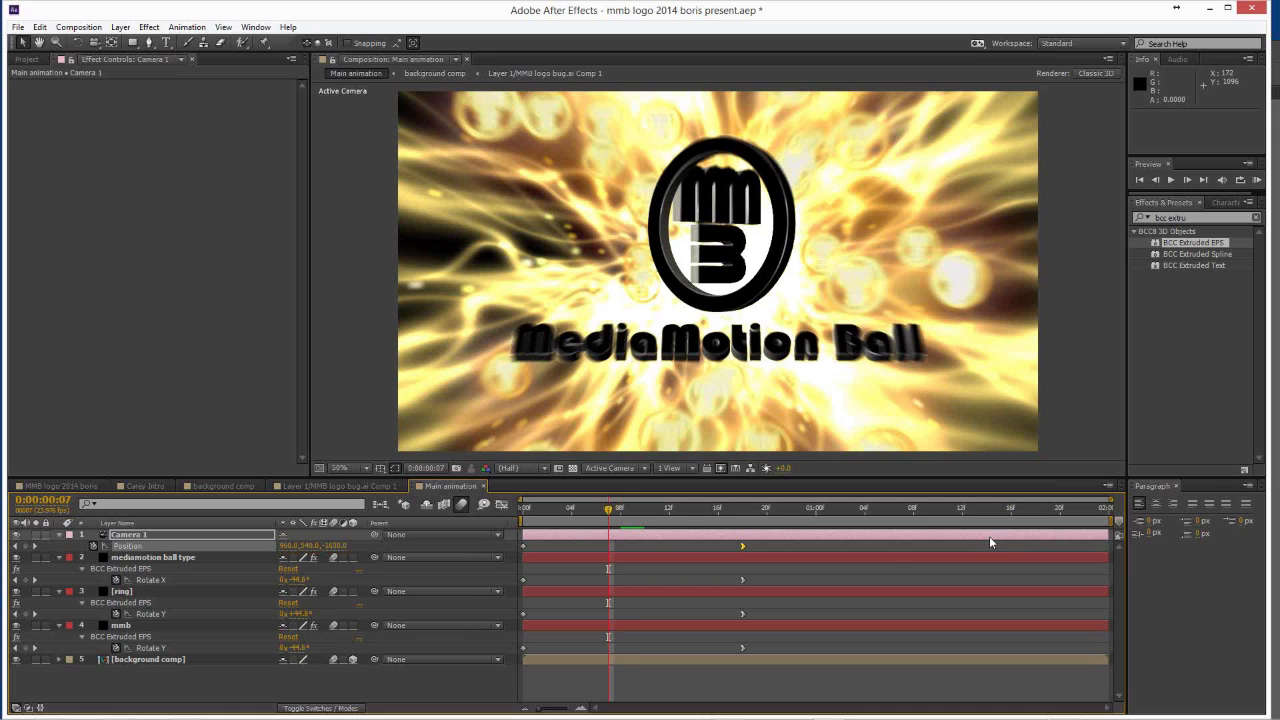
key("Page_Up")
key("Page_Up")
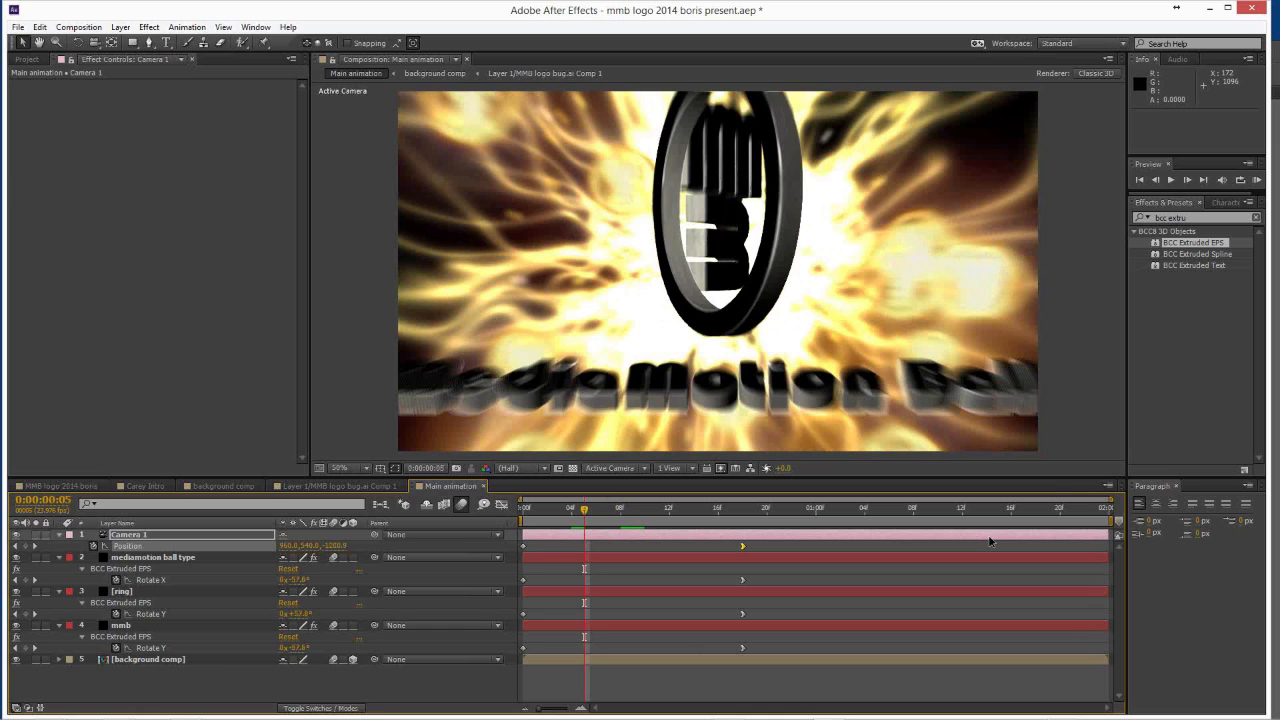
key("space")
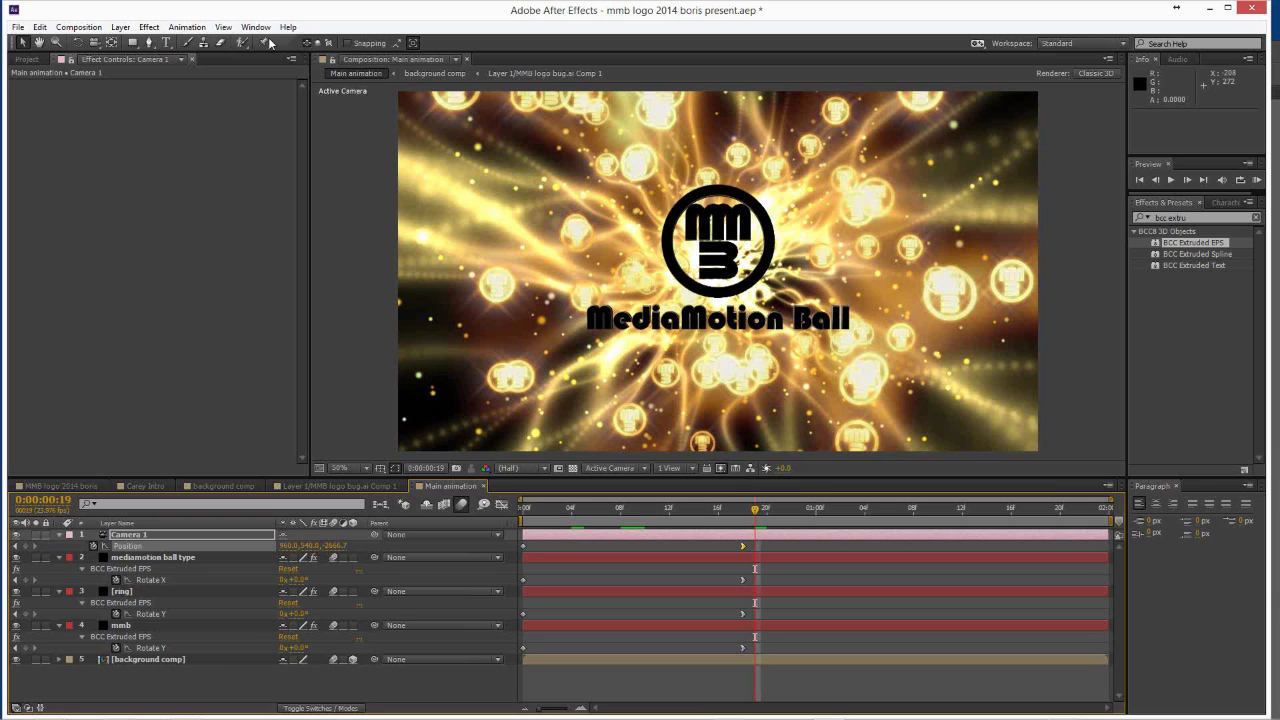
Create a black 1920 x 1080 px solid named tagline.
left_click(120, 27)
mouse_move(200, 42)
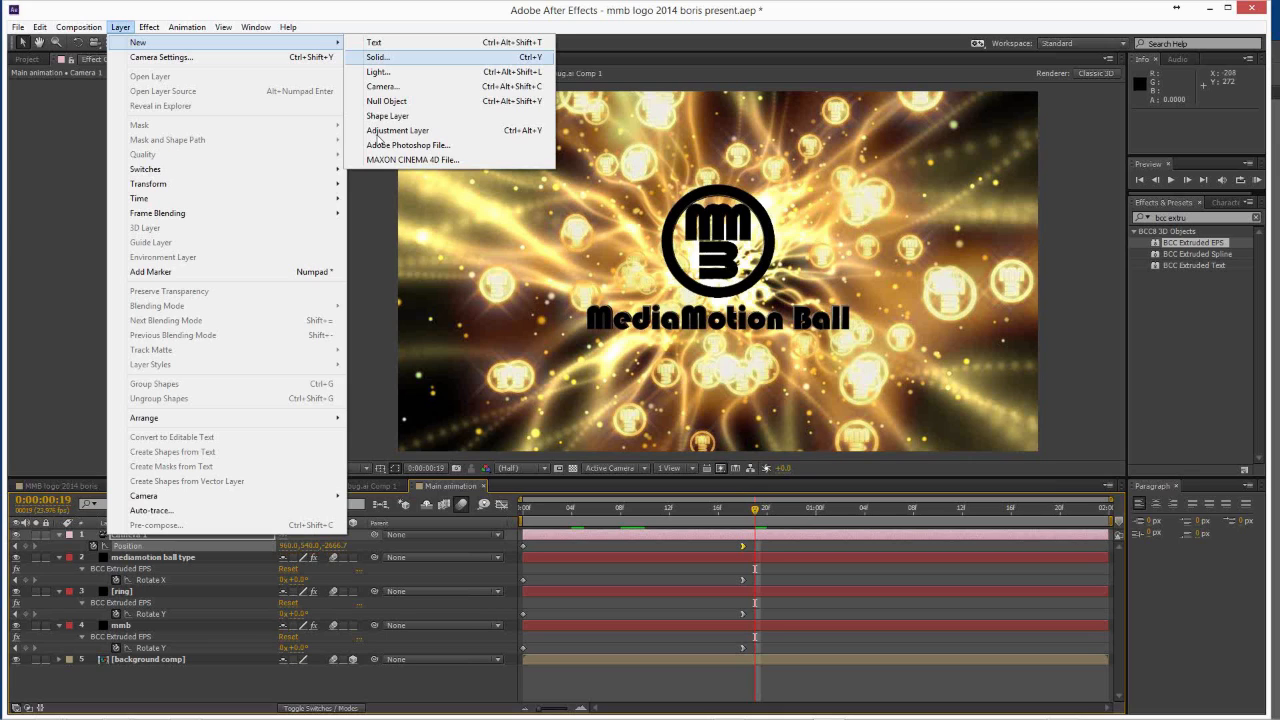
key("Return")
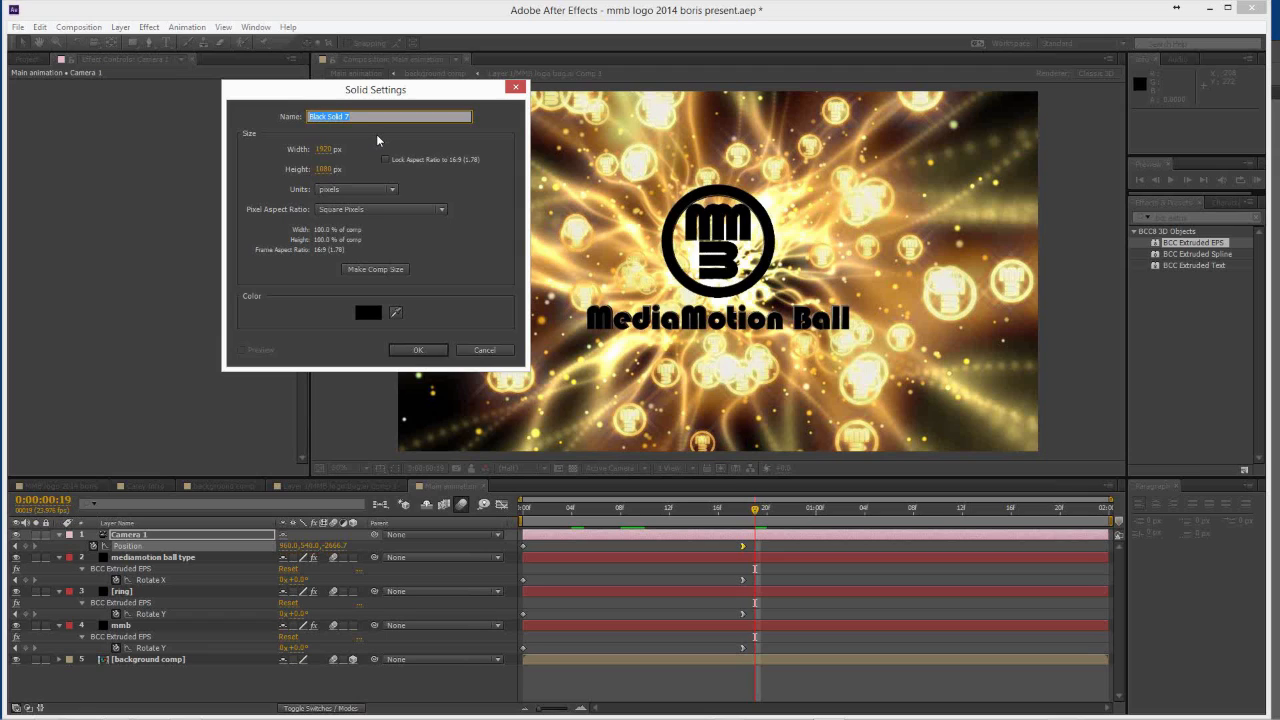
type("tagline")
key("Return")
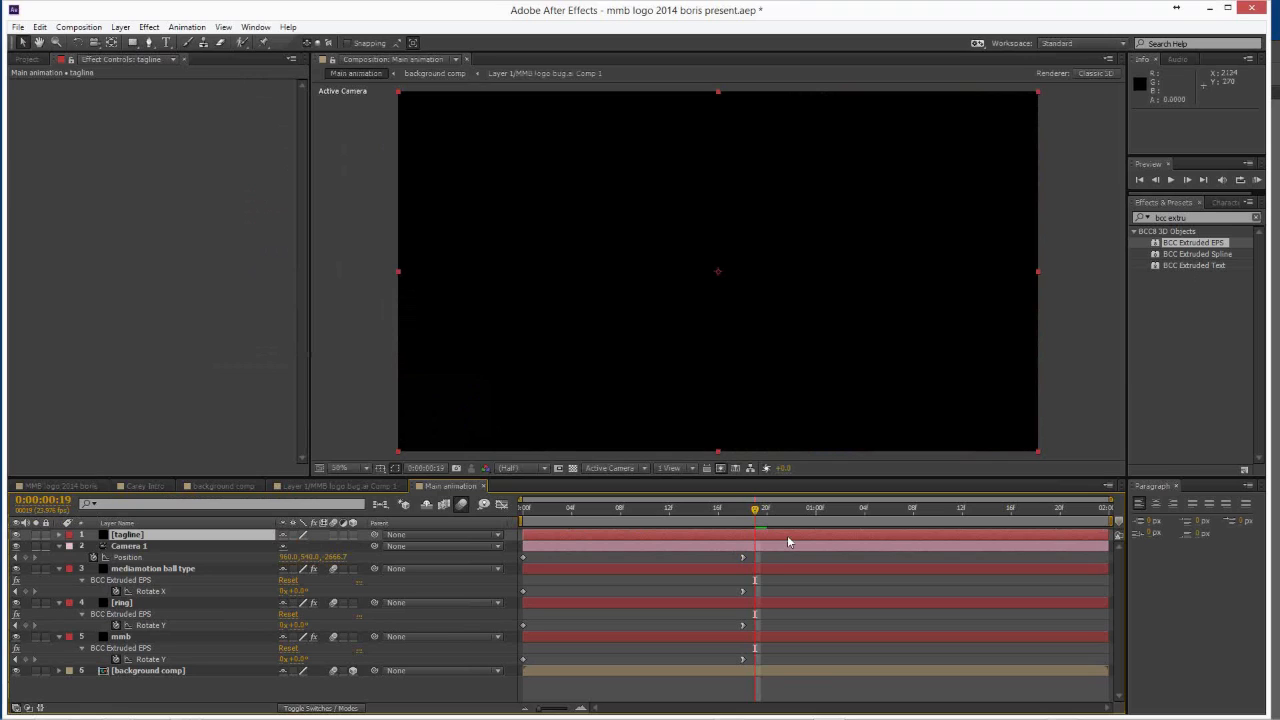
Apply BCC Extruded Text to the tagline solid with the text "Hang with cool production people", and load the mmb slug.bsp preset.
left_click_drag(1192, 265, 1162, 294)
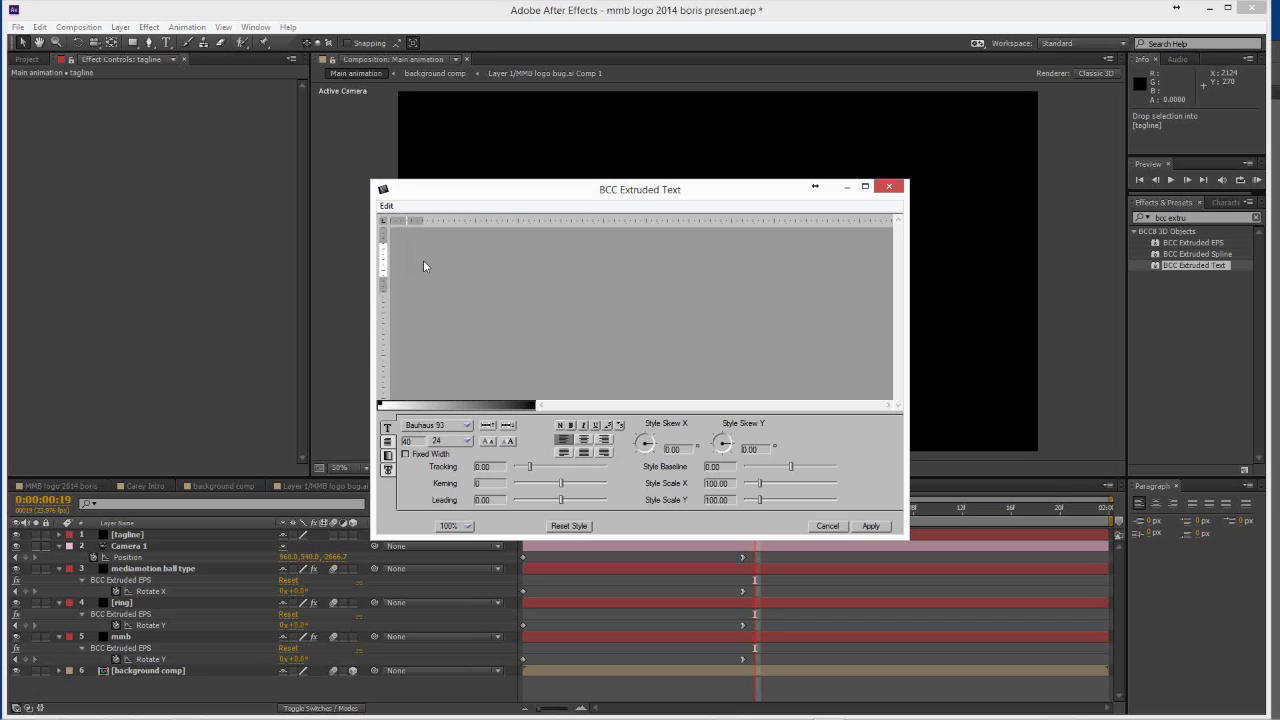
type("Hange")
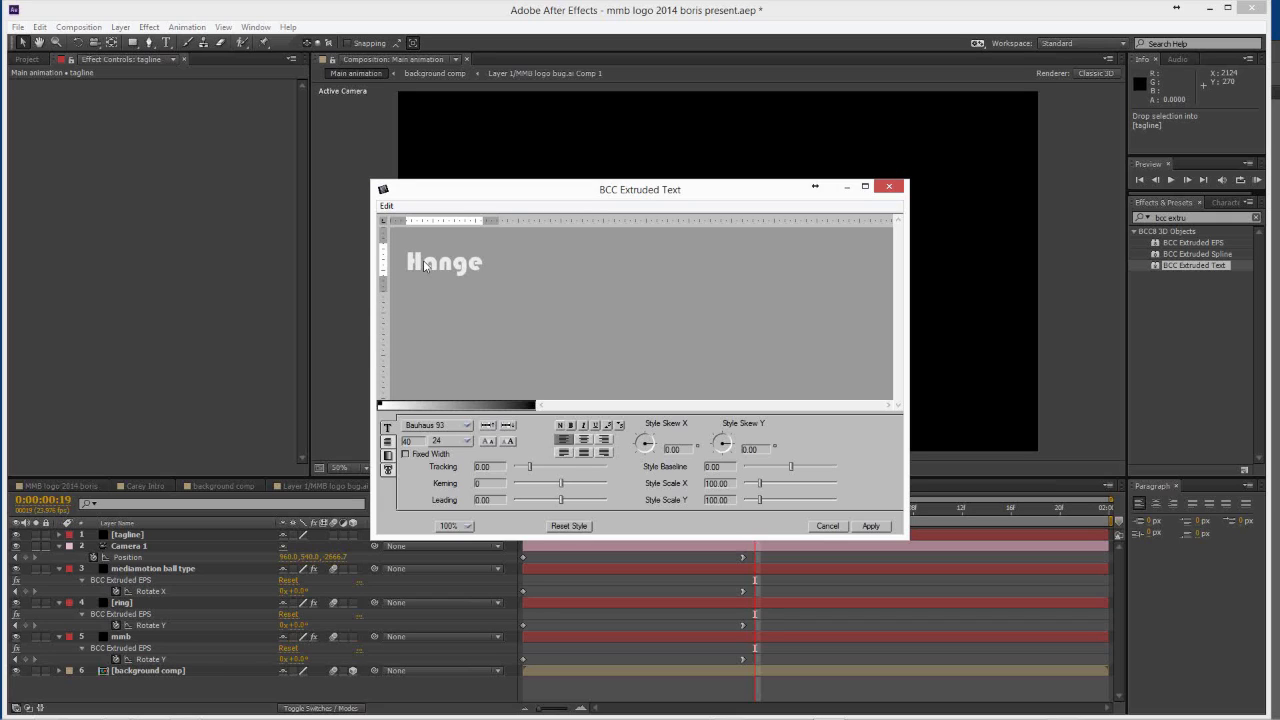
key("BackSpace")
type("wit")
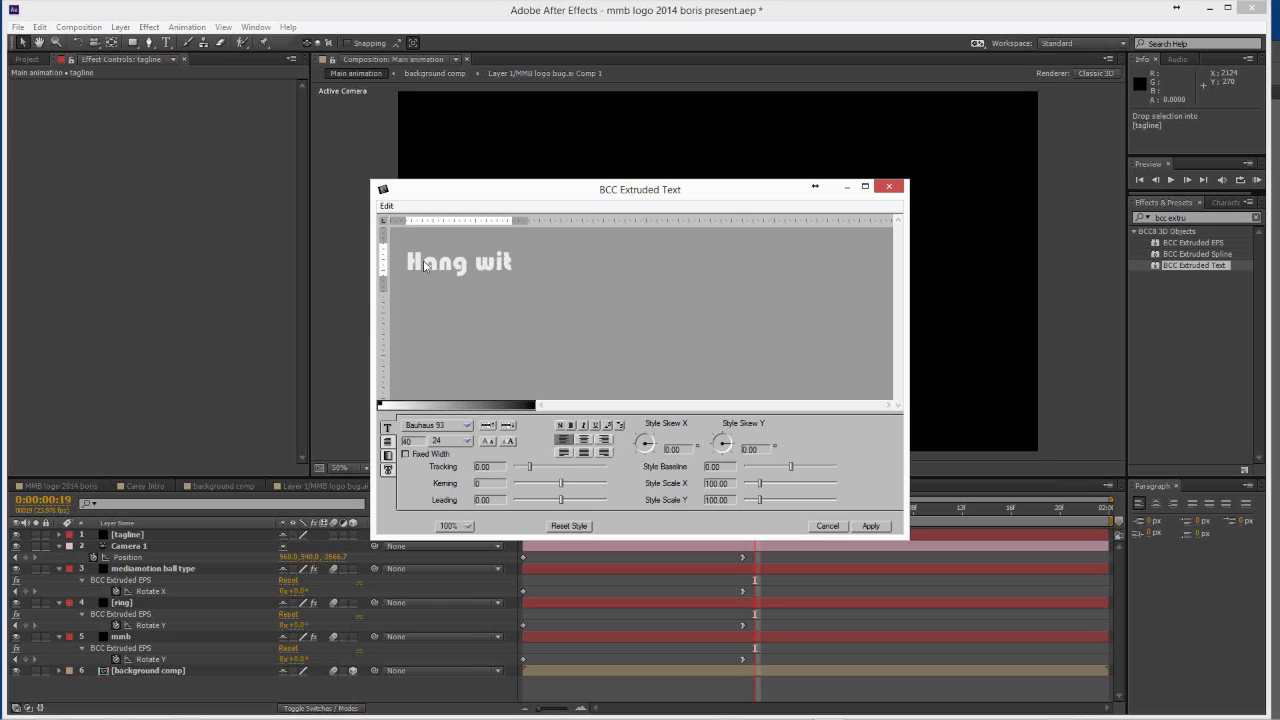
type("h cool production p")
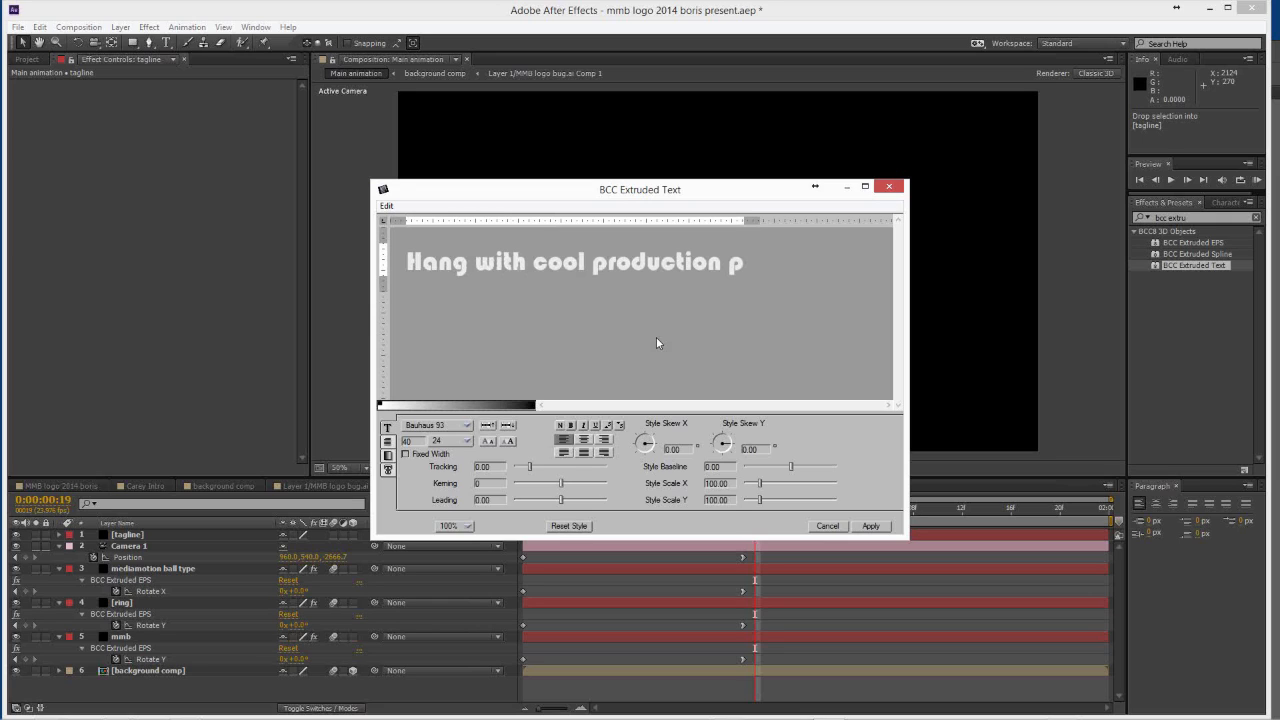
type("eople")
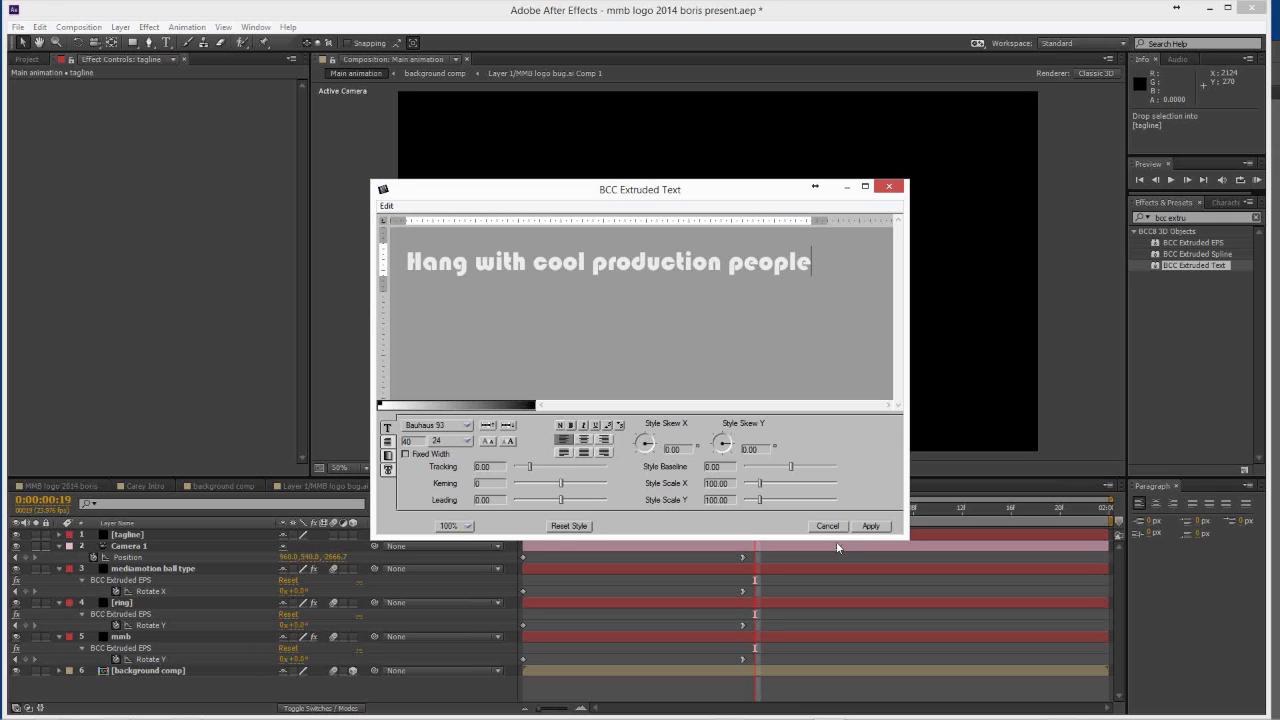
left_click(871, 526)
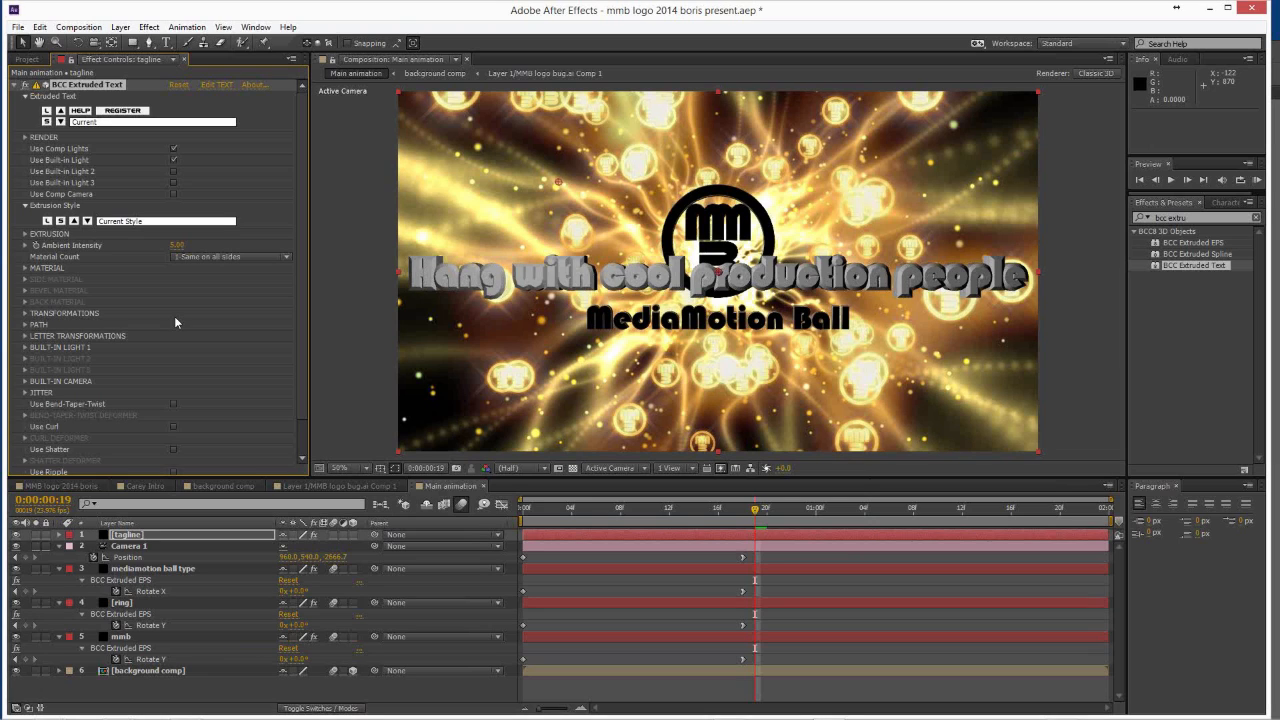
left_click(60, 112)
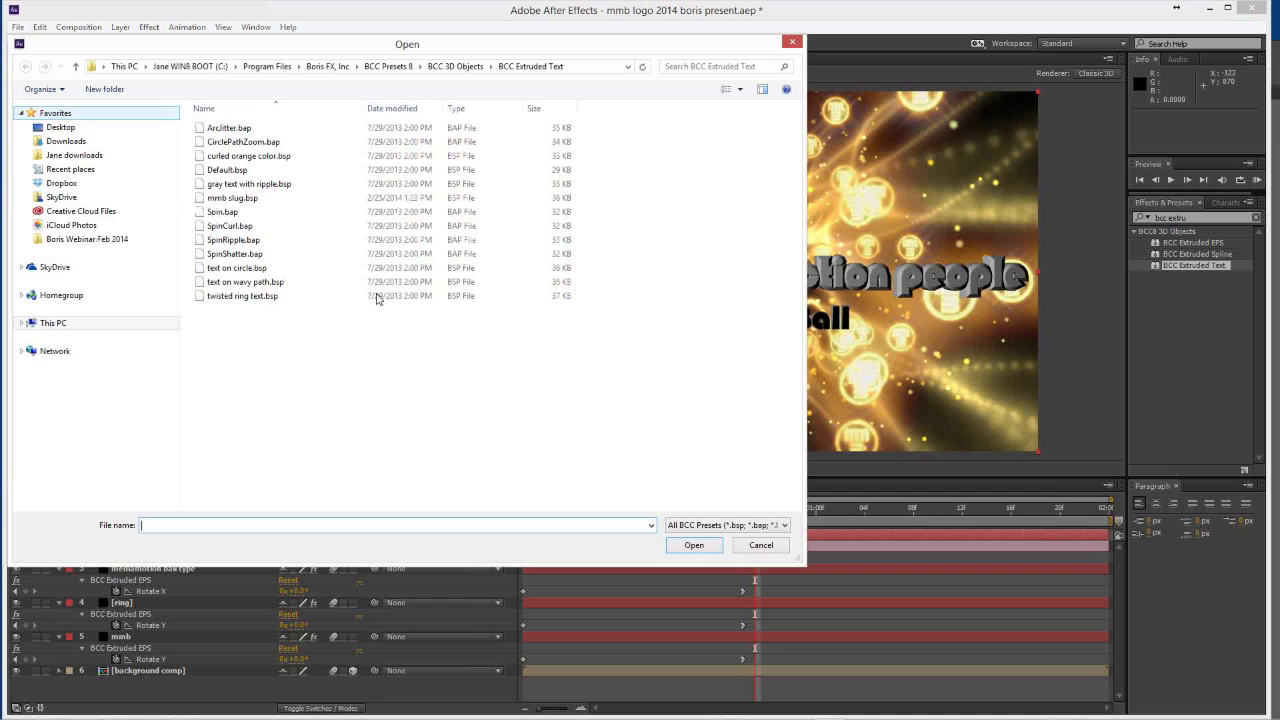
double_click(232, 197)
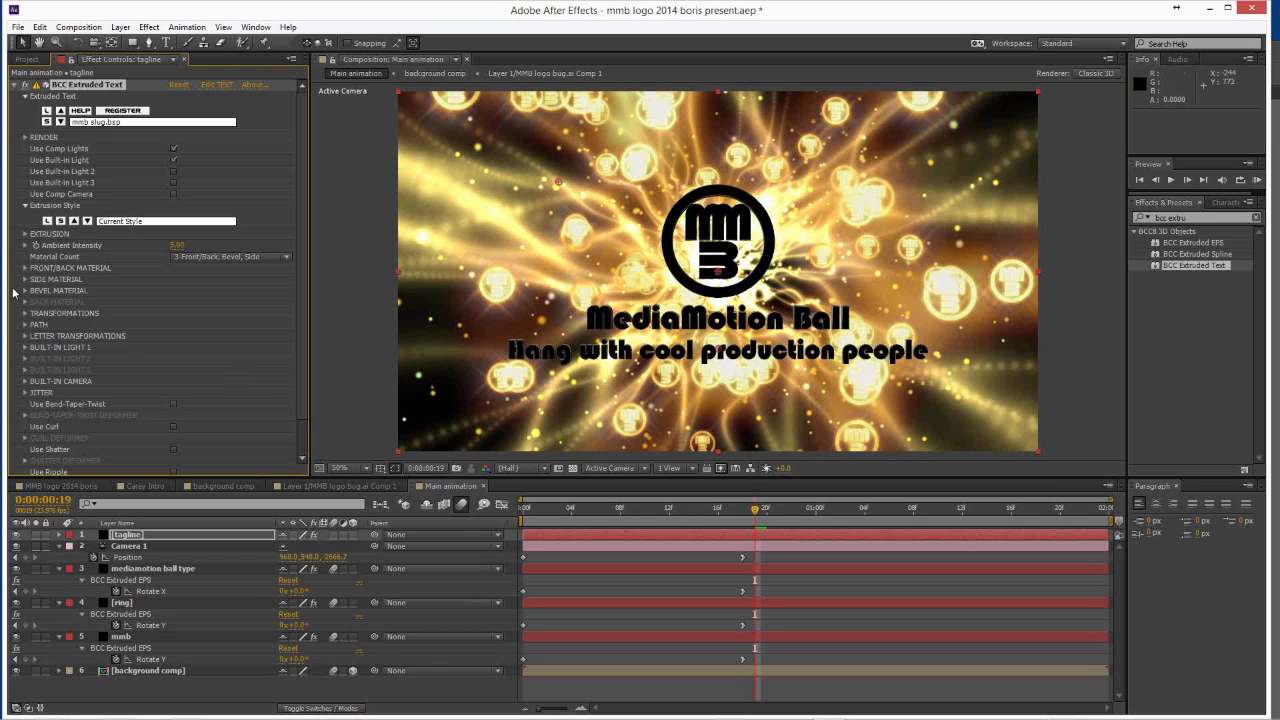
Enable Use Comp Camera for the tagline's extruded text, and reduce its Master Scale to 48.
scroll(32, 286, "down", 1)
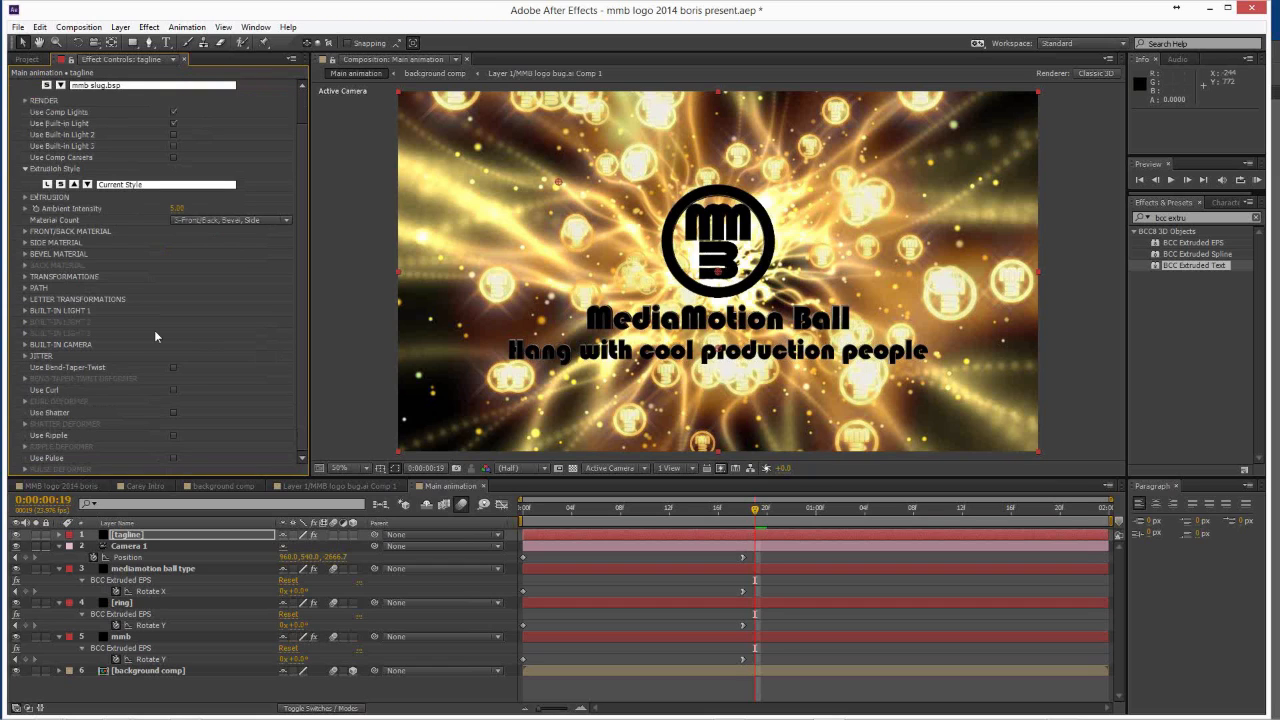
scroll(154, 336, "down", 1)
left_click(25, 276)
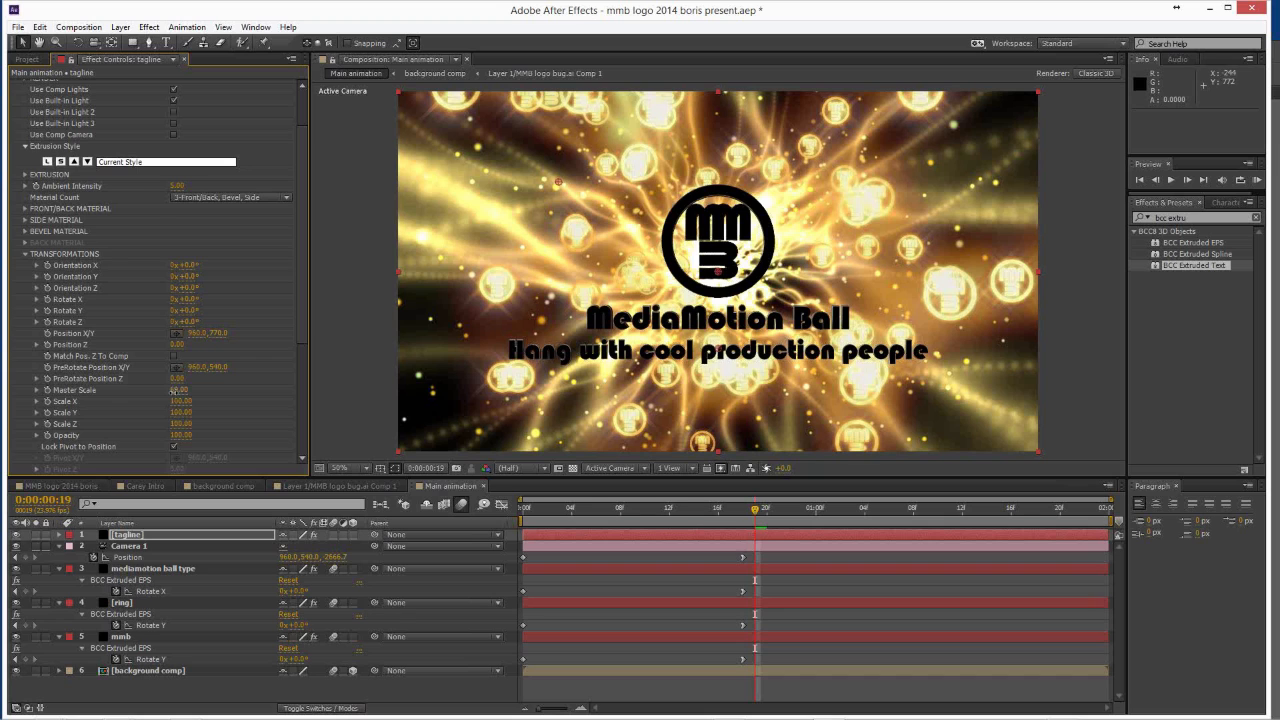
left_click_drag(176, 390, 288, 416)
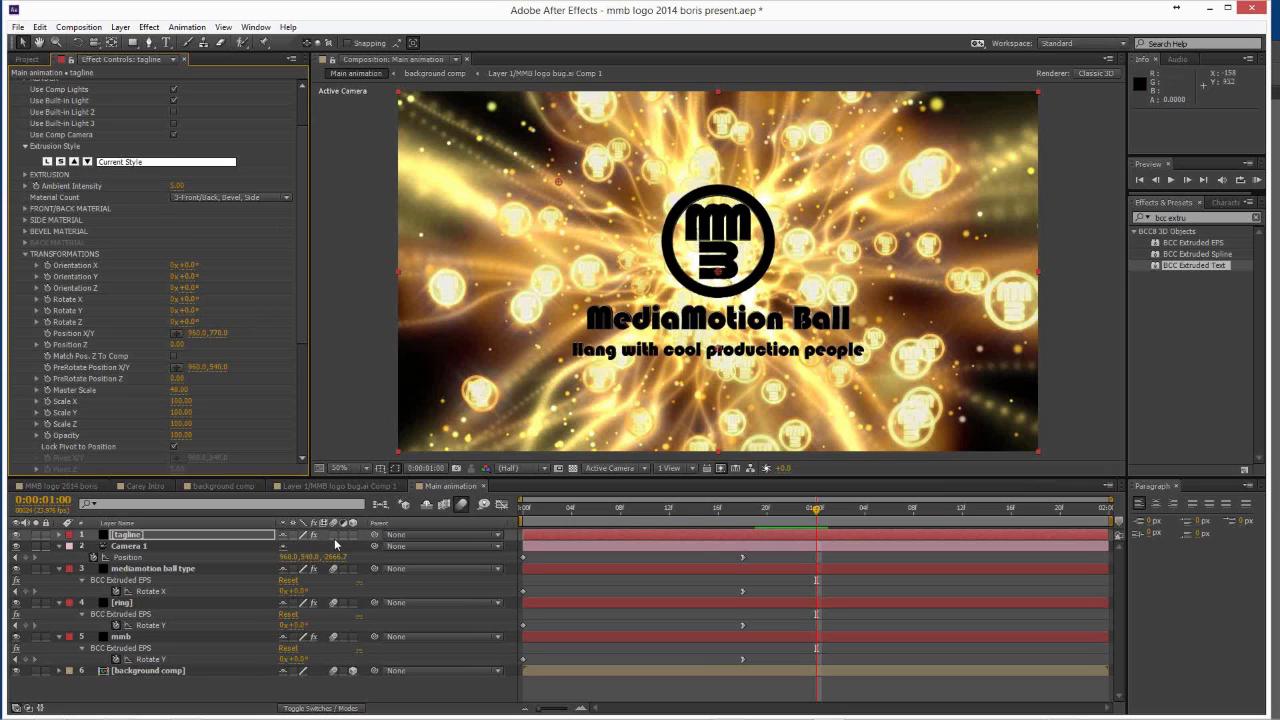
Enable motion blur on the tagline layer, and preview the camera move from frame 4 to frame 18.
left_click(568, 512)
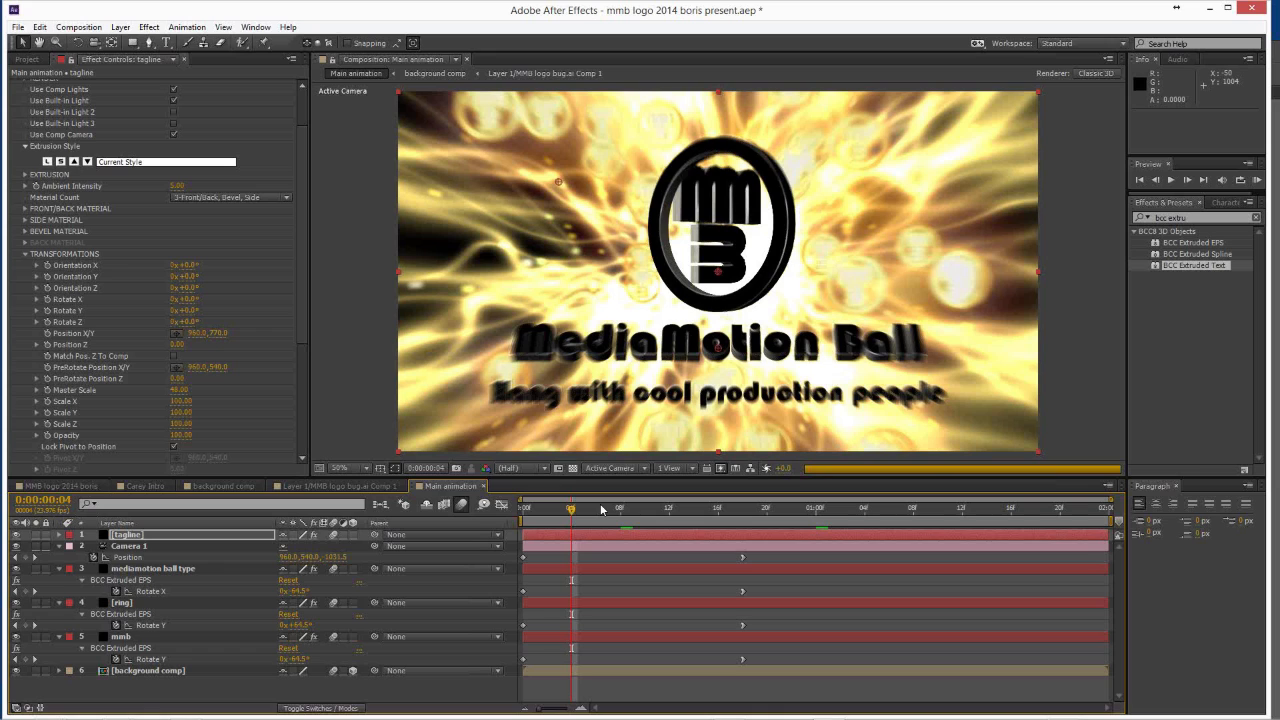
key("Page_Down")
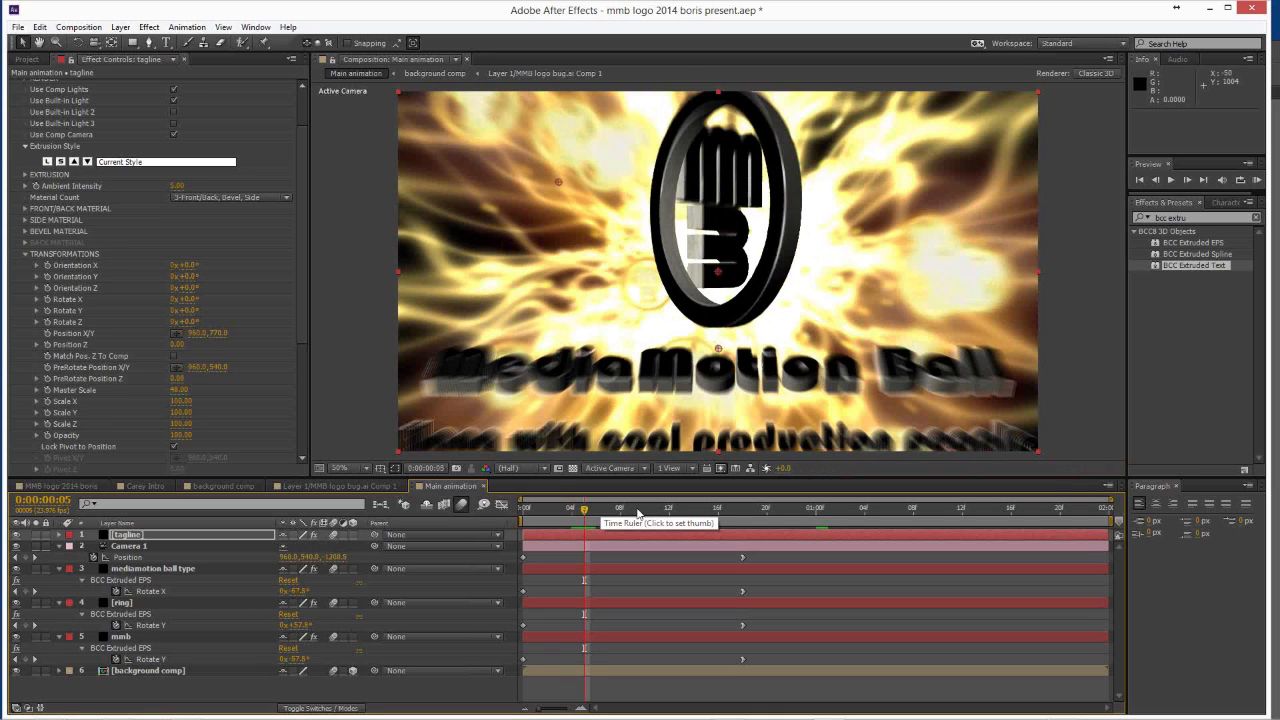
key("Page_Down")
key("Page_Down")
key("Page_Down")
key("Page_Down")
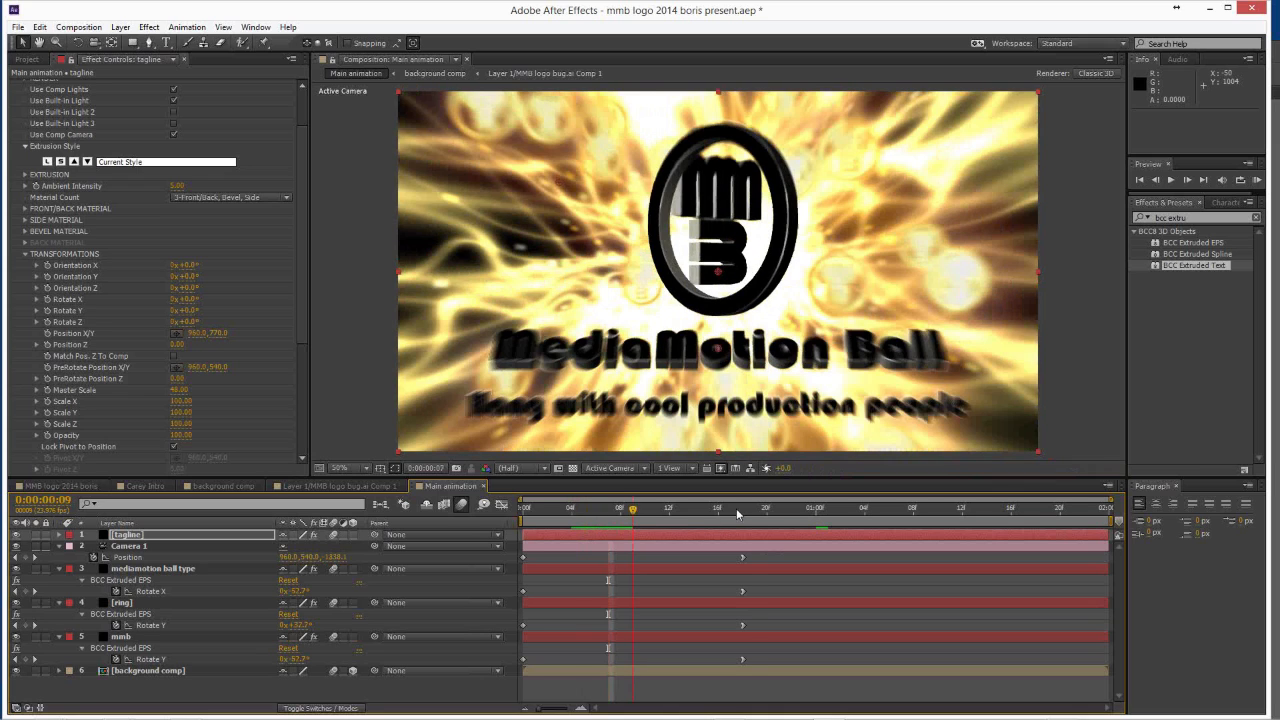
left_click(737, 512)
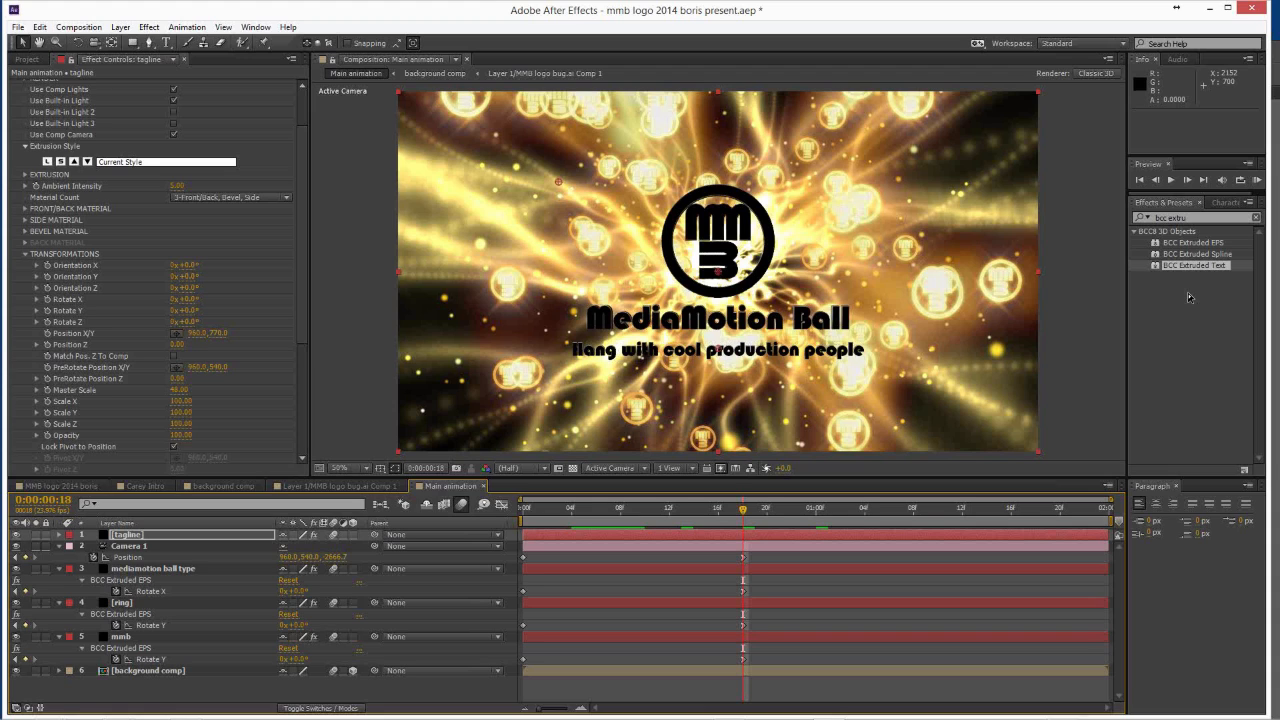
key("KP_0")
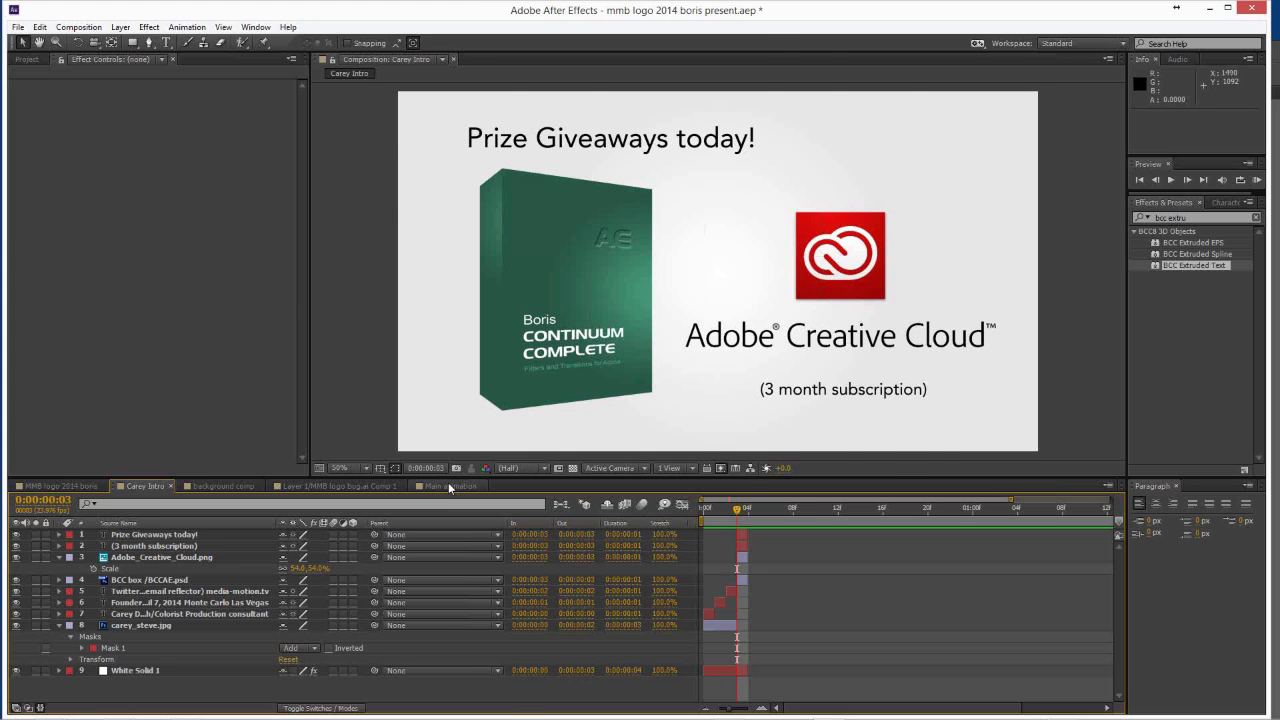
Return to the Main animation composition, and switch to Illustrator to look over the MMB logo bug and mmb artwork.
left_click(448, 487)
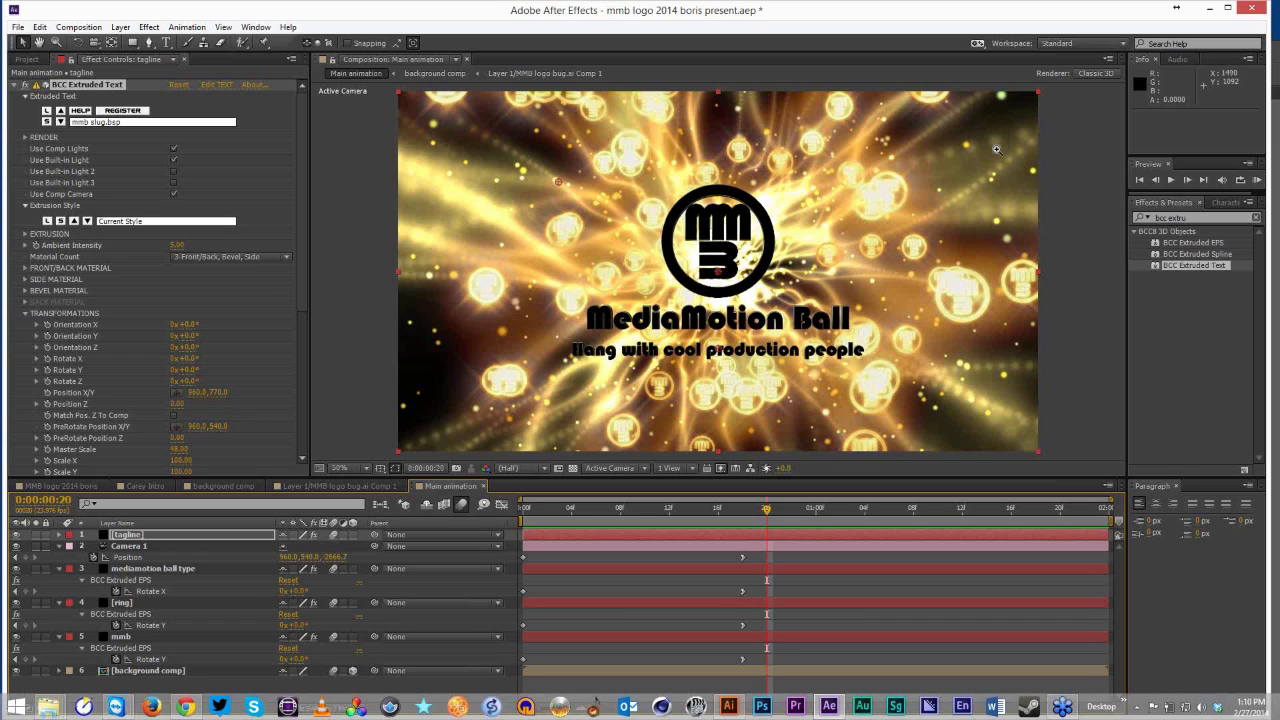
key("alt+Tab")
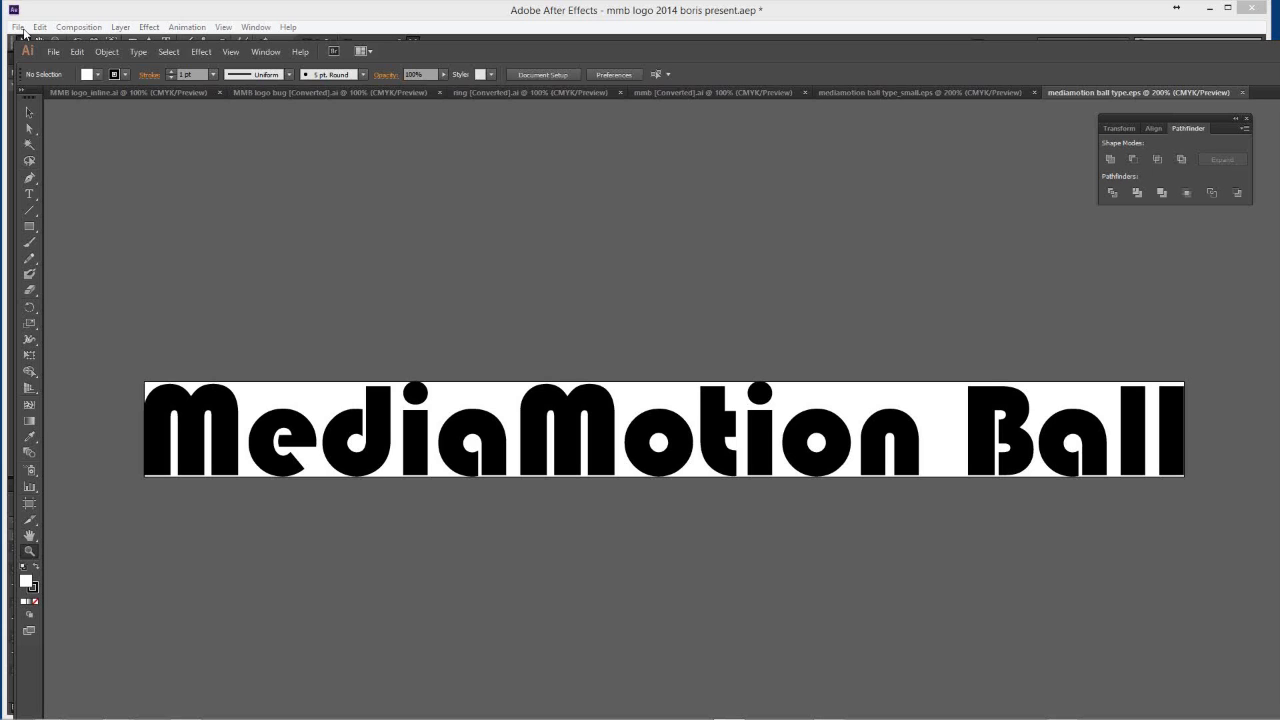
key("alt+Tab")
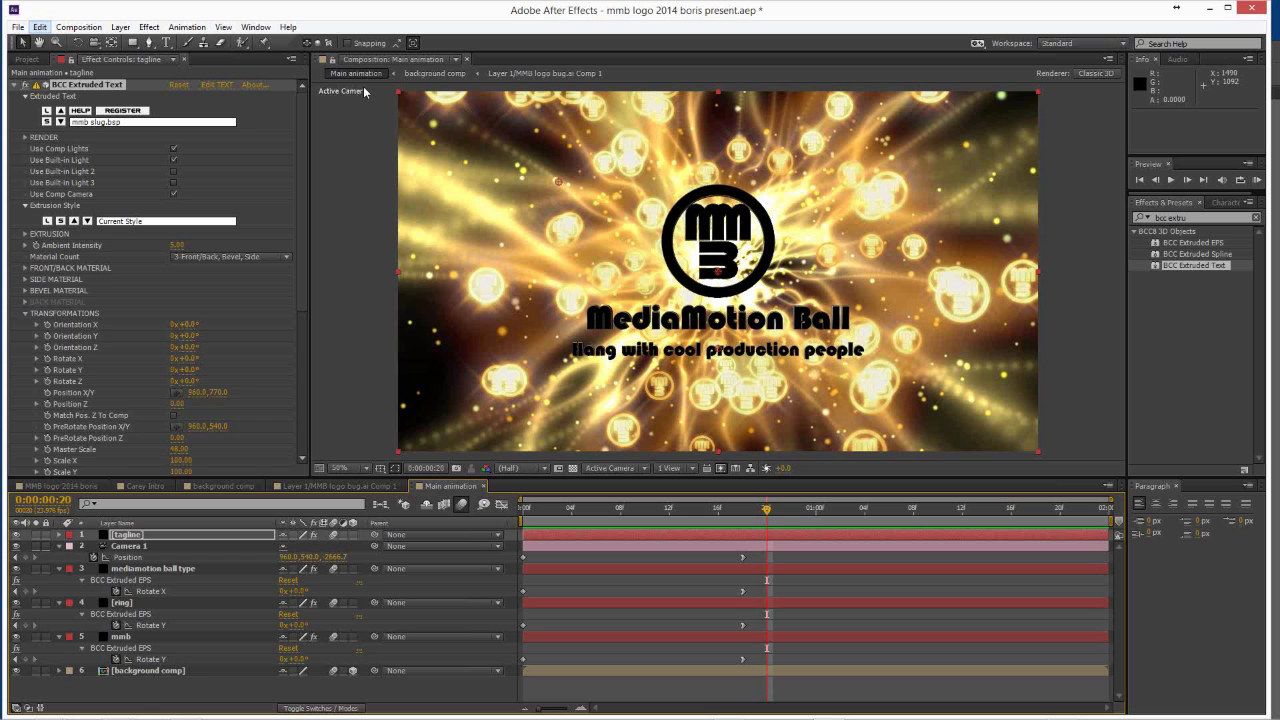
key("alt+Tab")
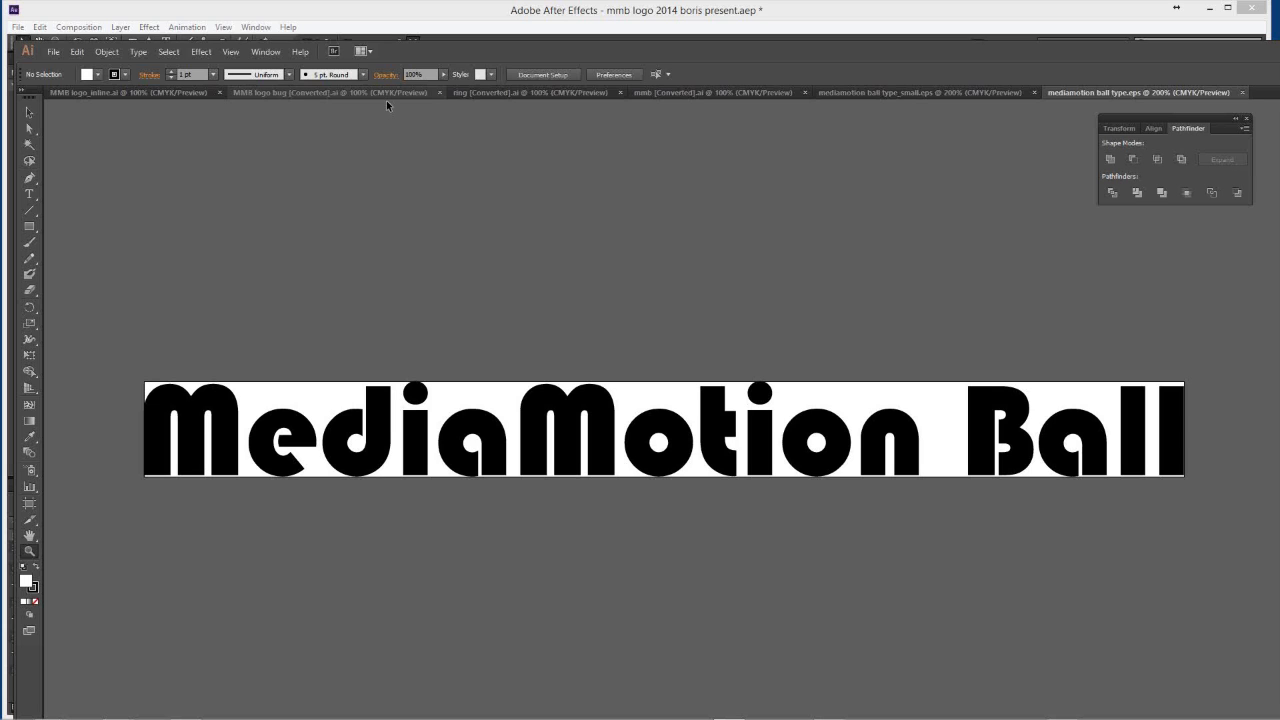
left_click(386, 100)
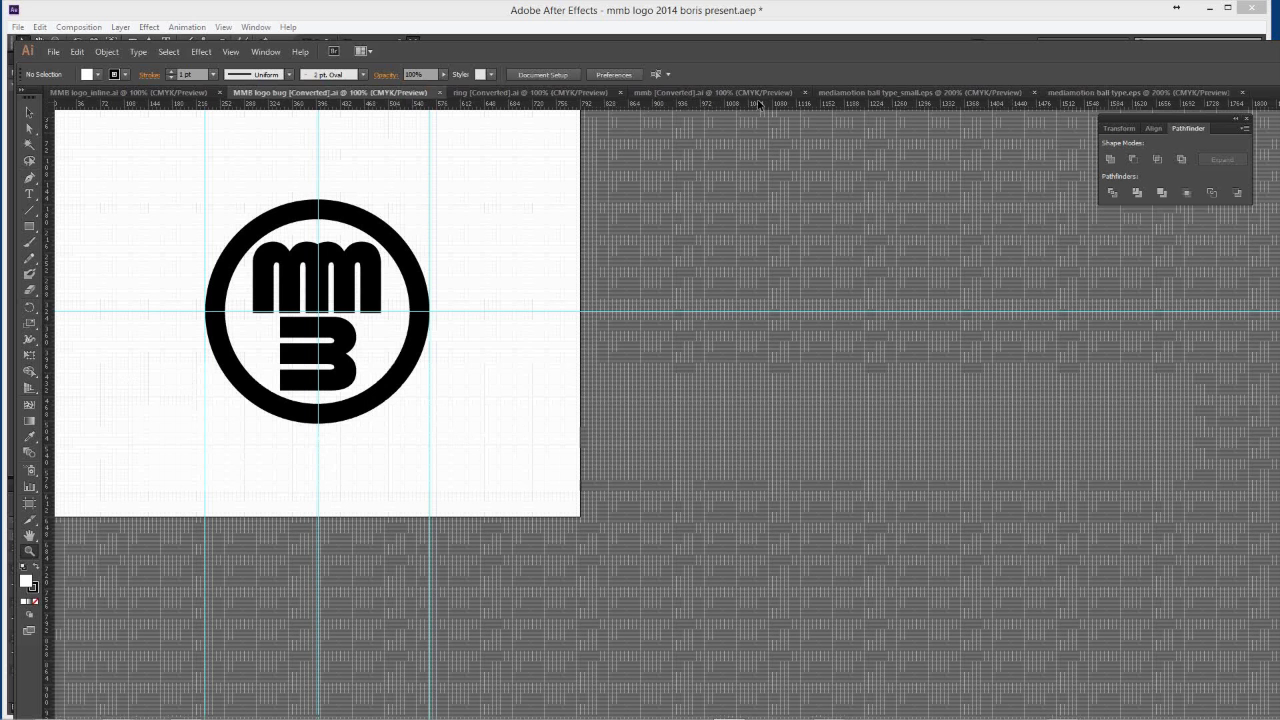
left_click(758, 94)
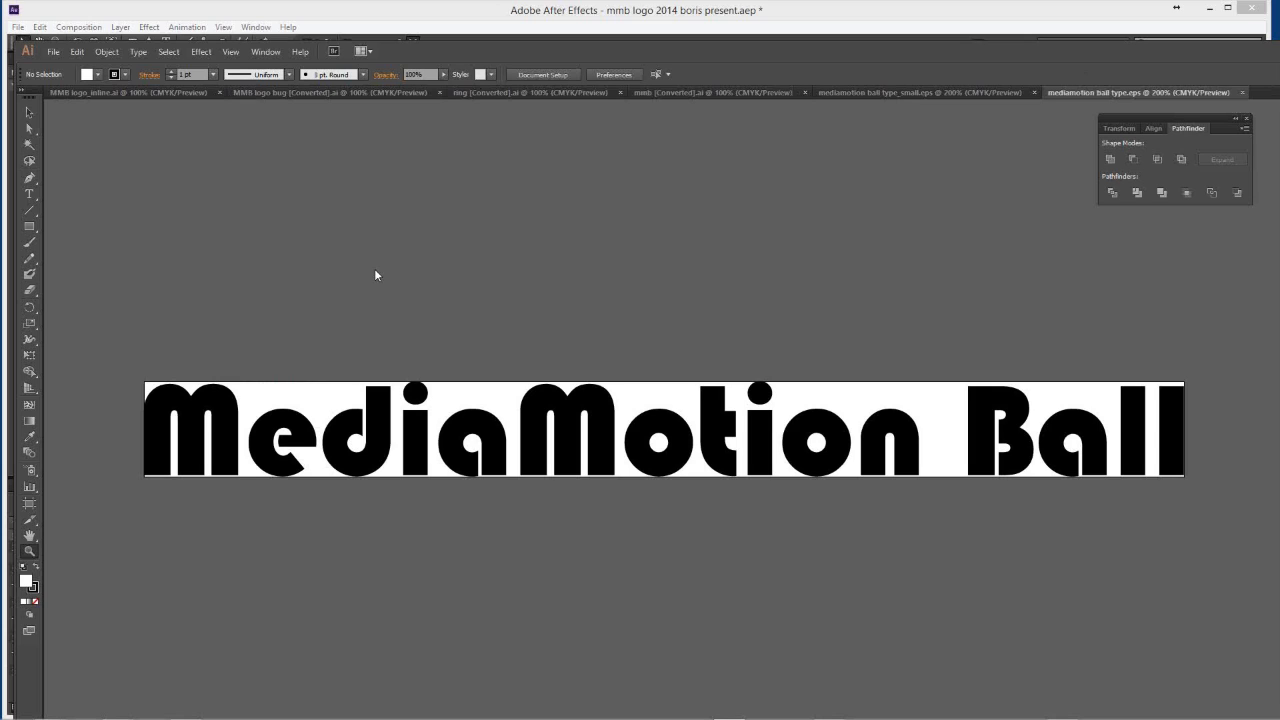
Save the mediamotion ball type.eps artwork in the parts folder as mediamotion ball type test.ai, using the Illustrator 8 version.
key("ctrl+shift+s")
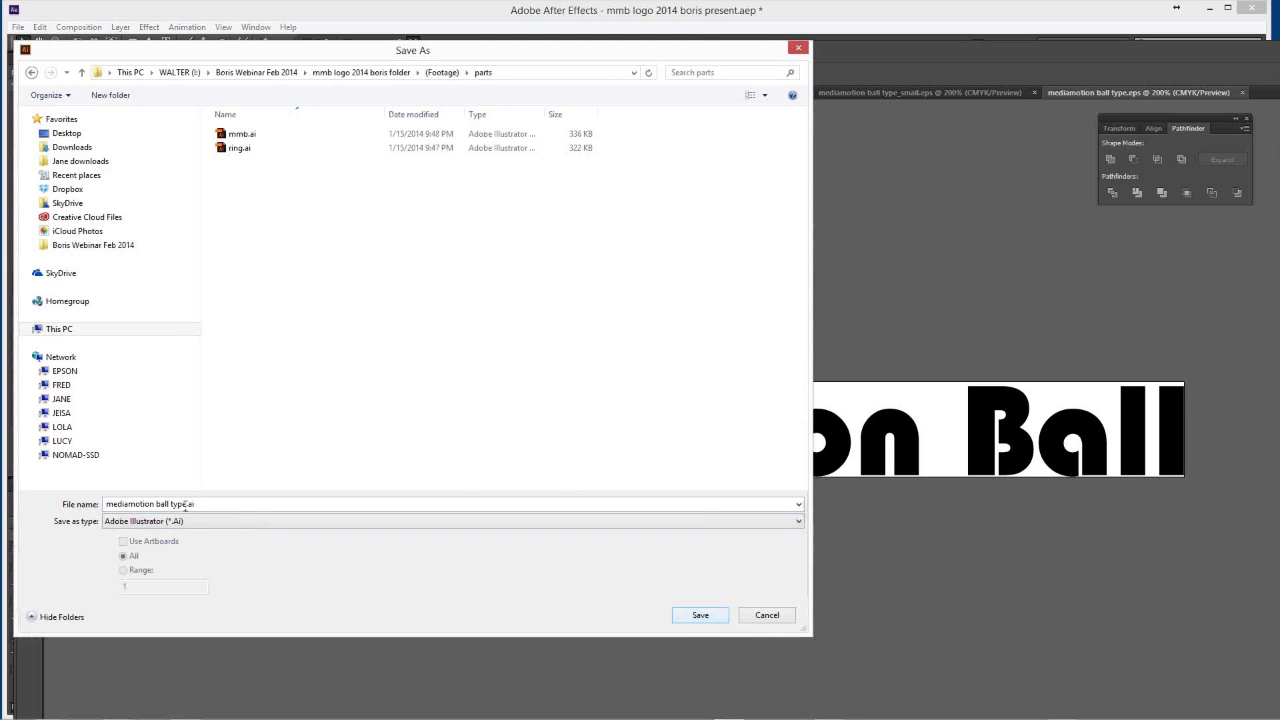
key("ctrl+a")
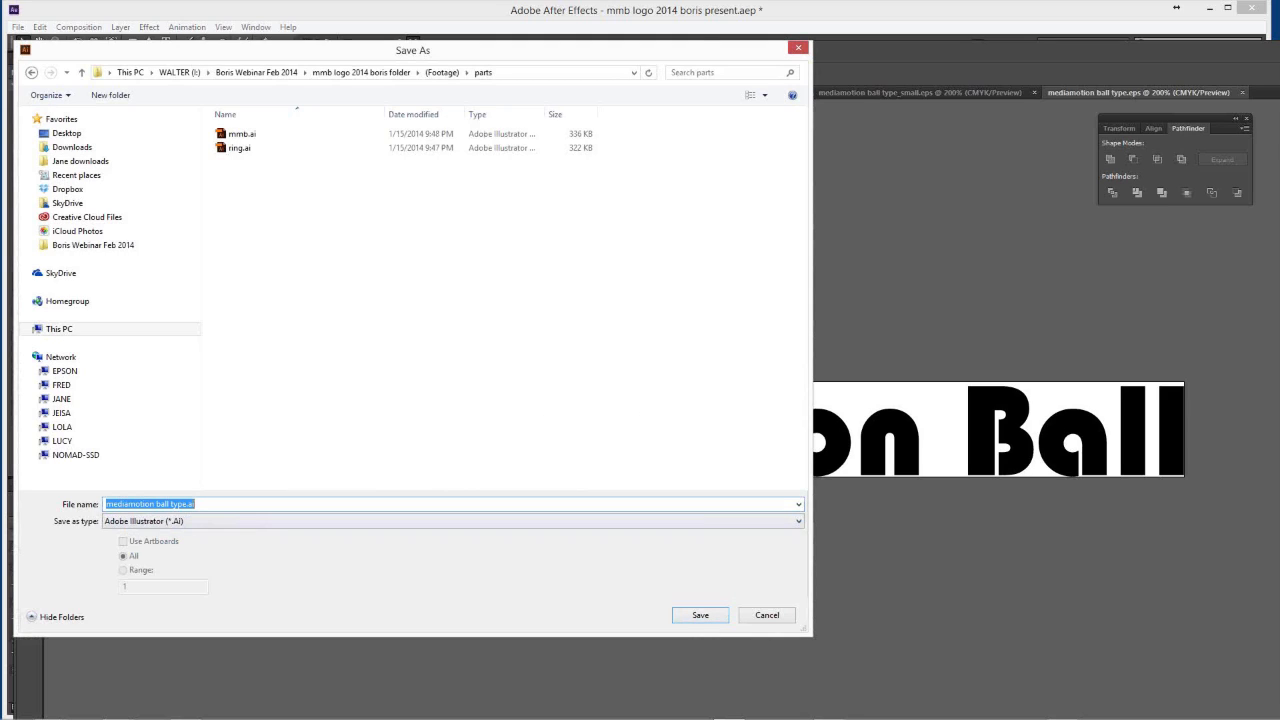
left_click(184, 504)
type("test")
key("Delete")
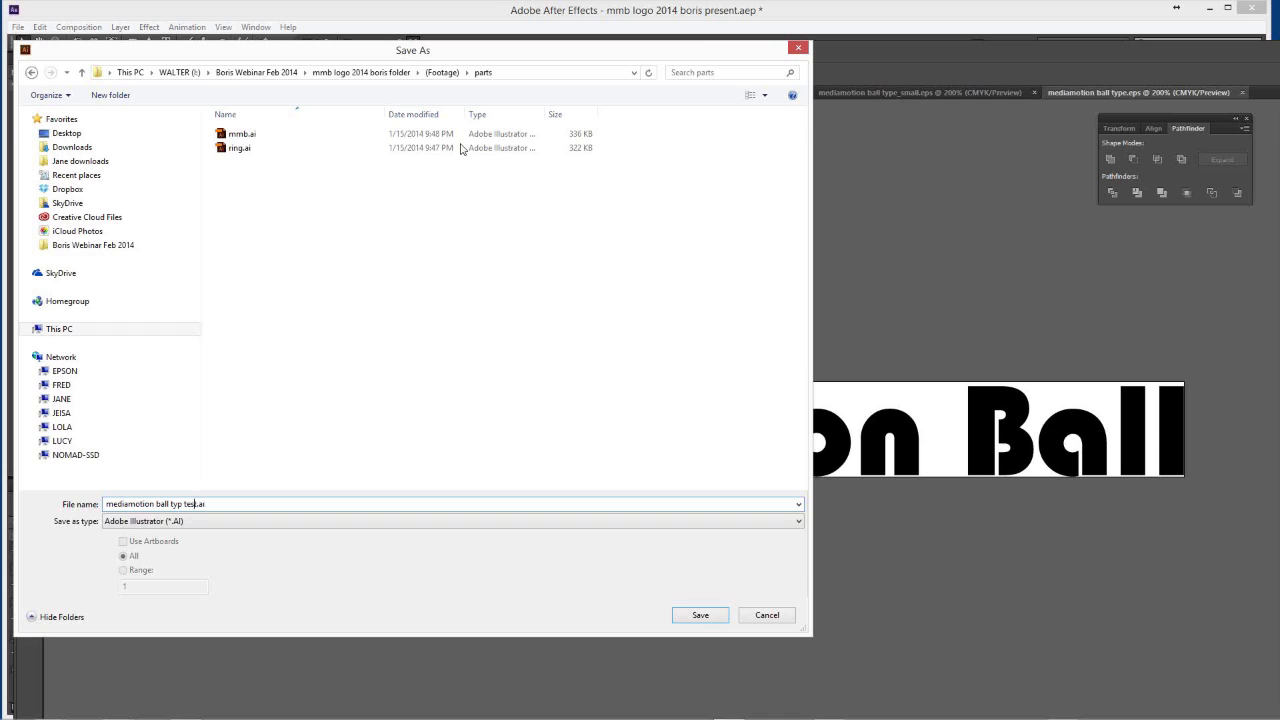
key("Return")
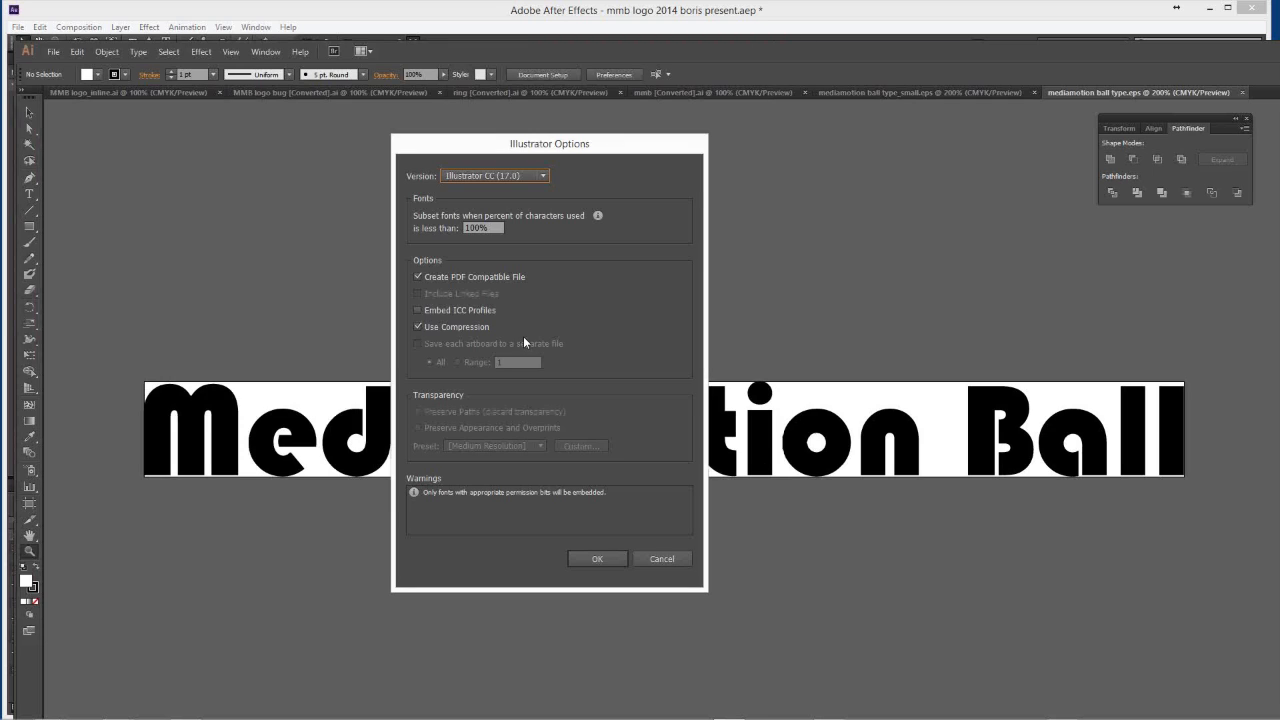
key("alt+Down")
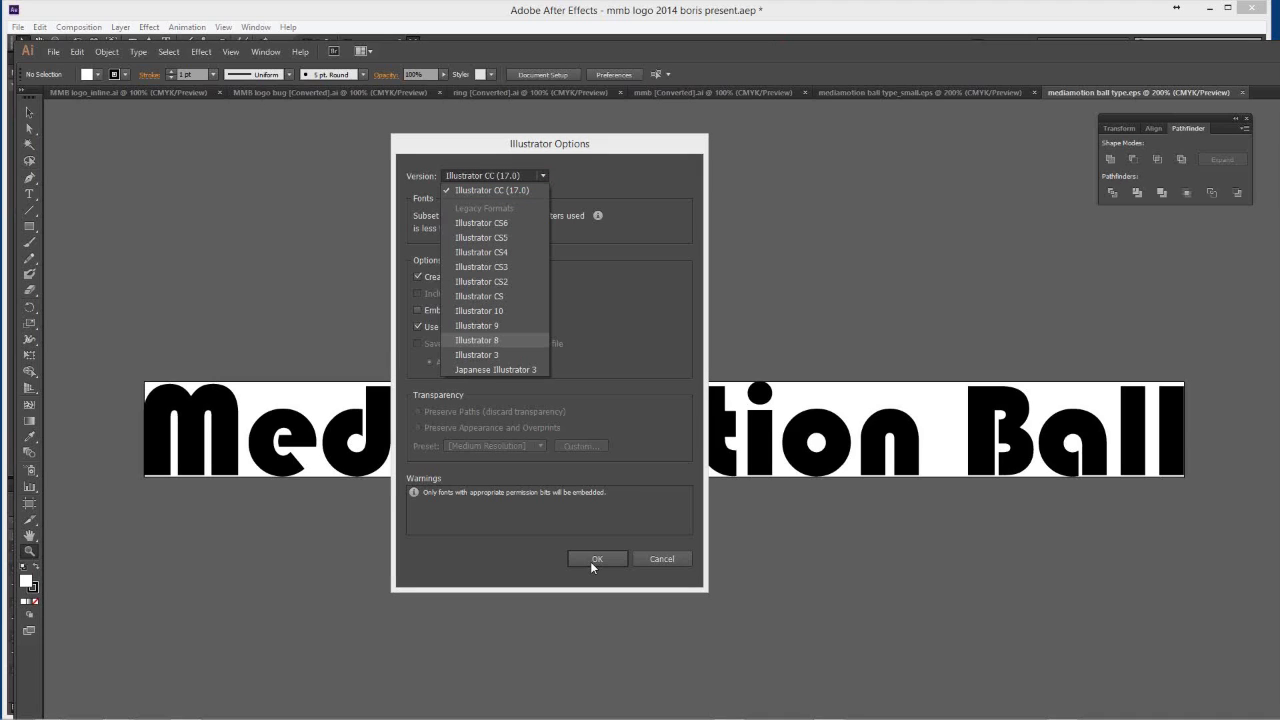
key("Return")
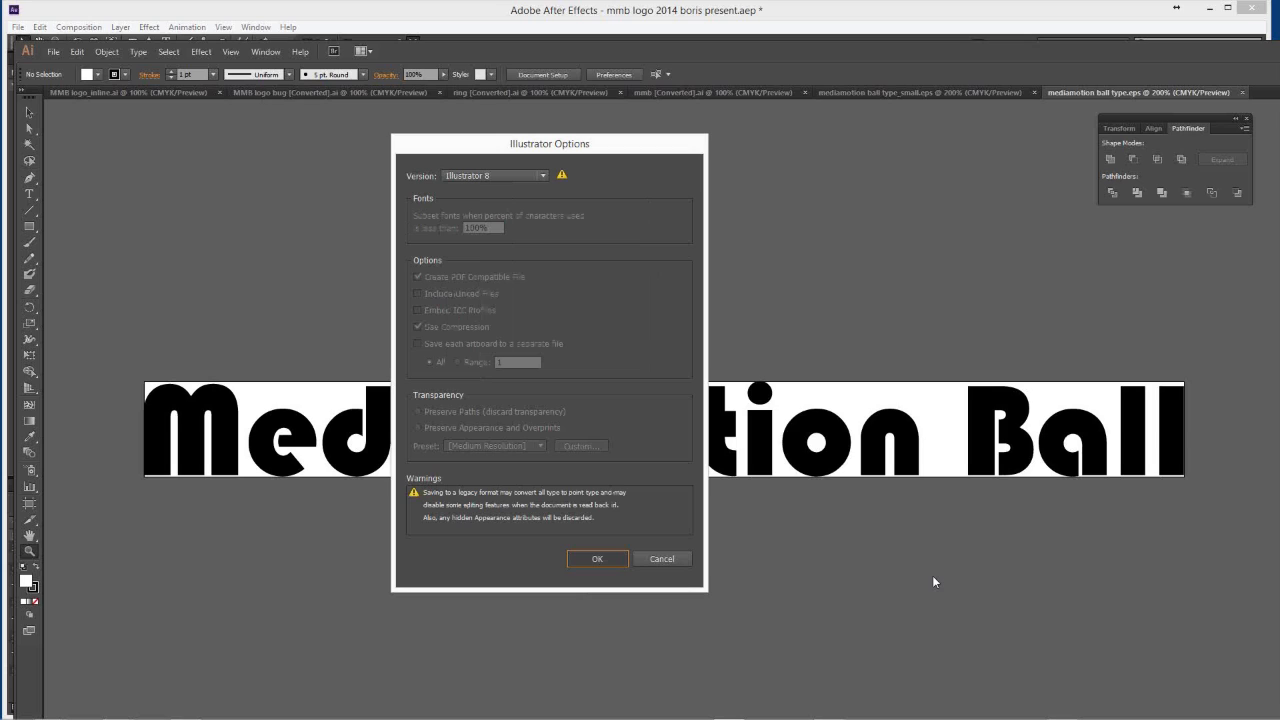
key("Return")
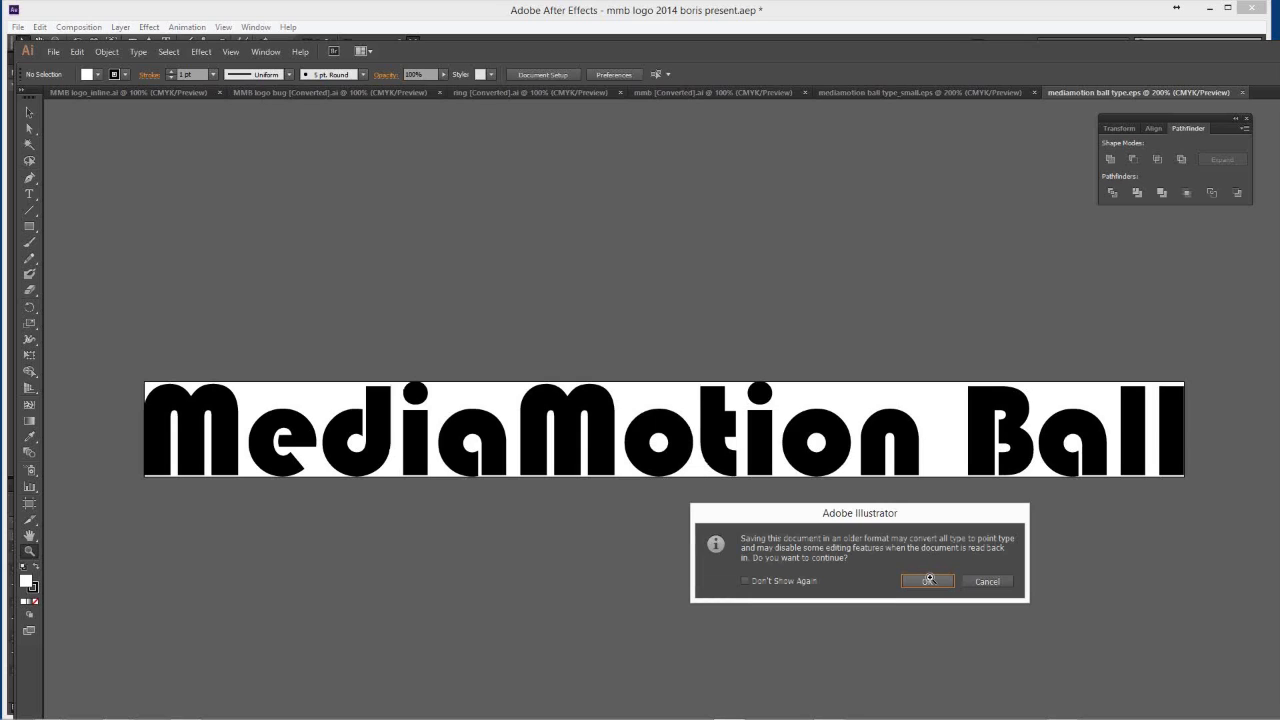
left_click(929, 580)
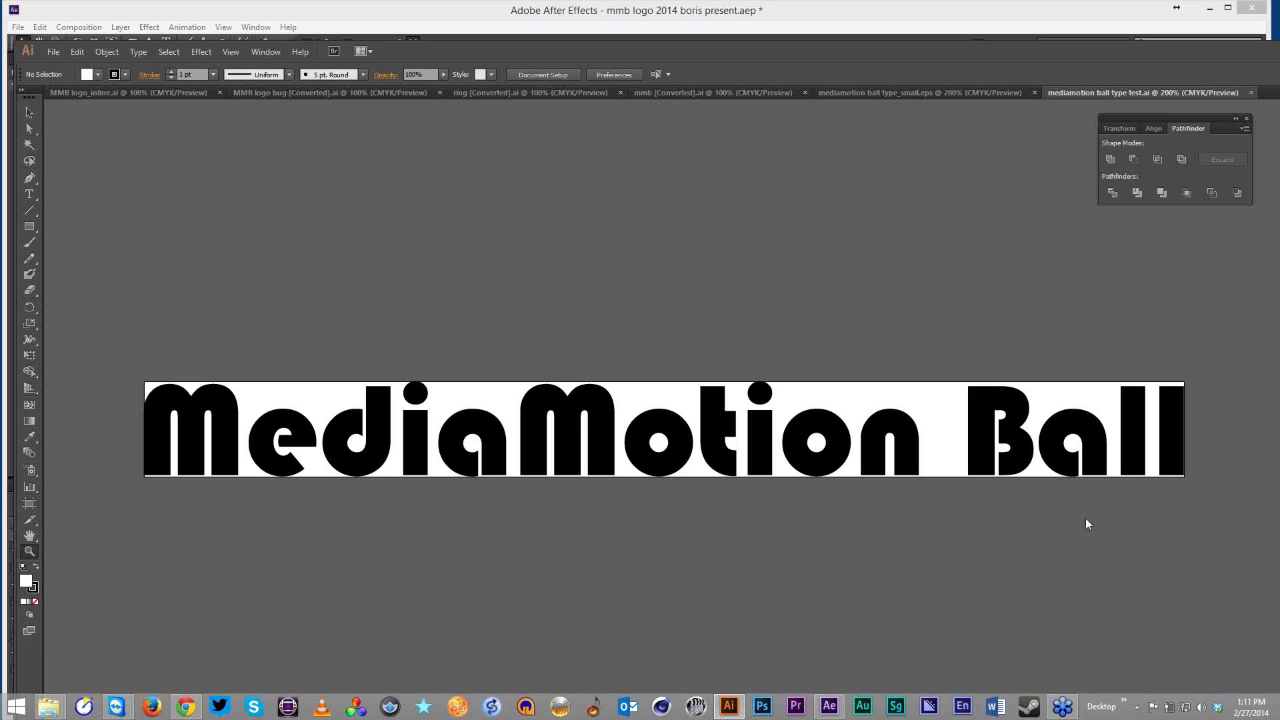
Switch back to After Effects and add an adjustment layer above the tagline layer in Main animation.
key("alt+Tab")
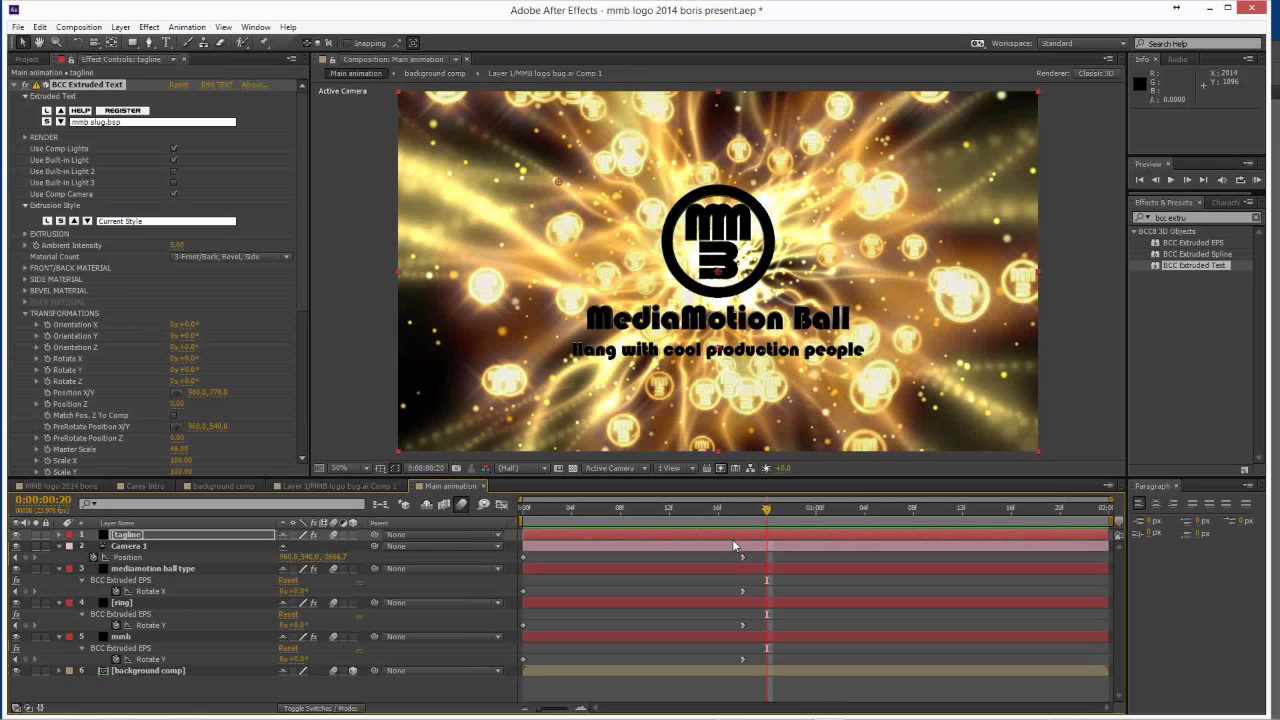
left_click(120, 27)
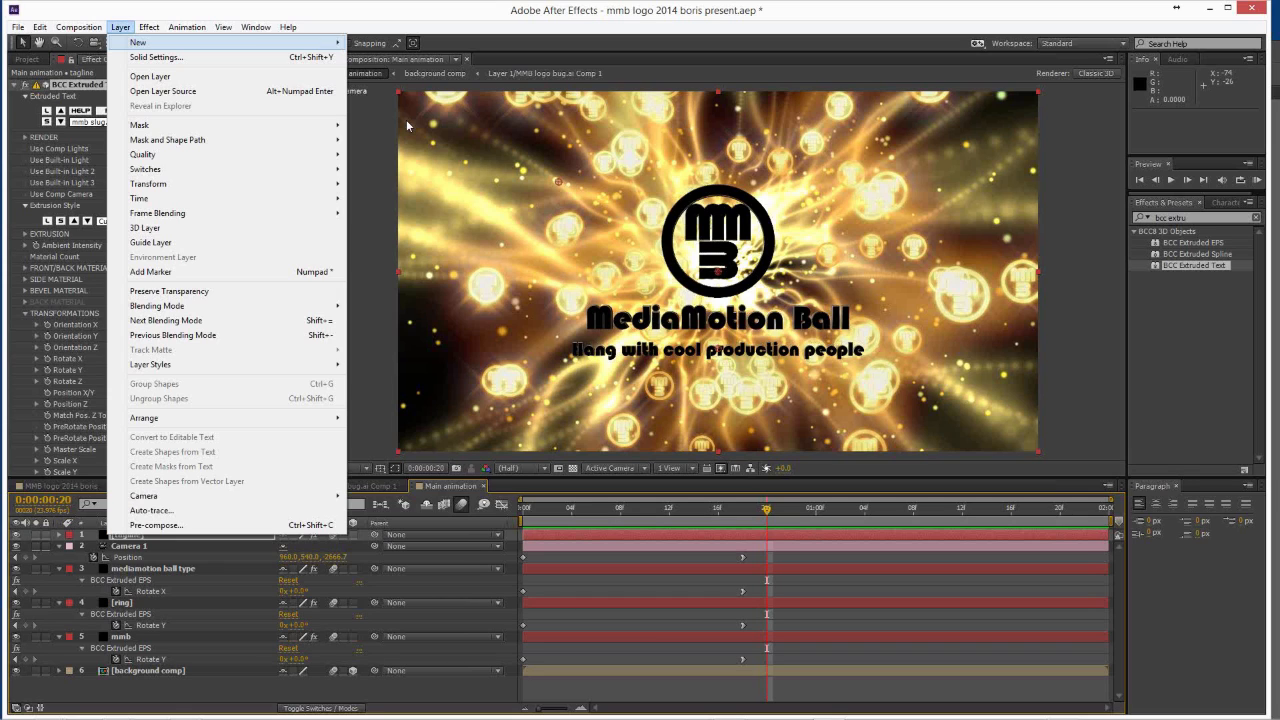
key("Right")
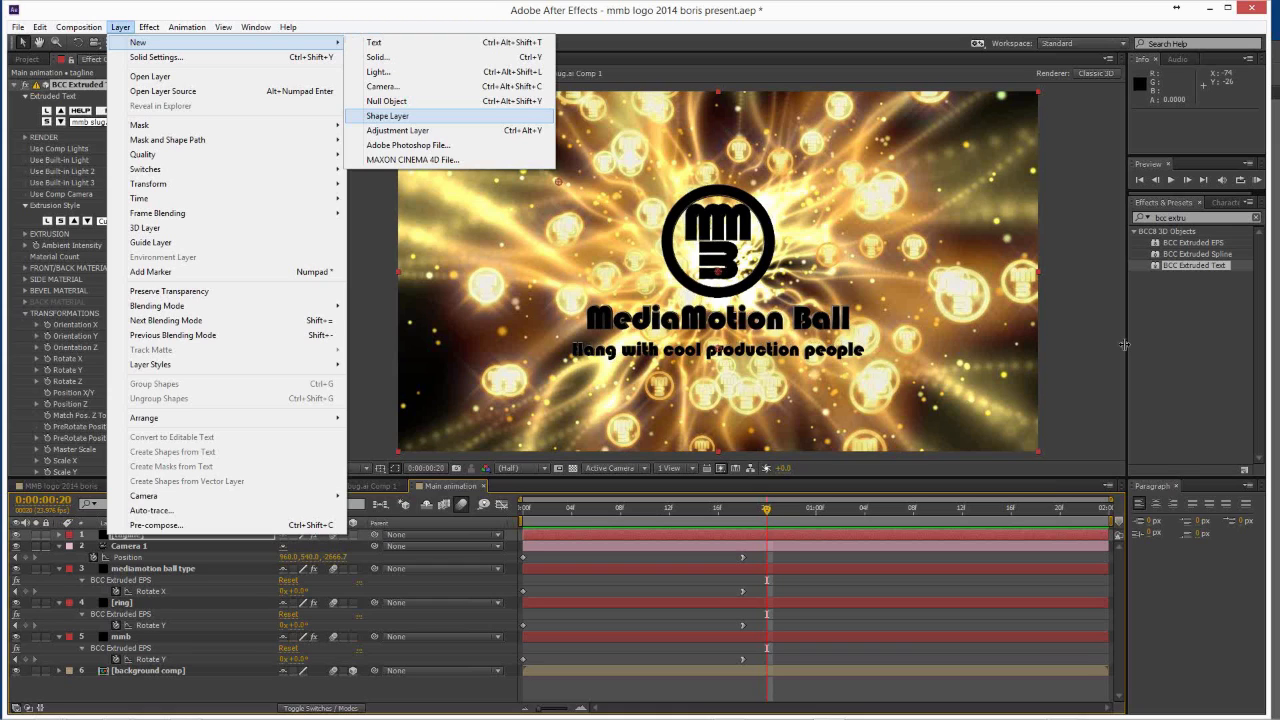
key("Down")
key("Return")
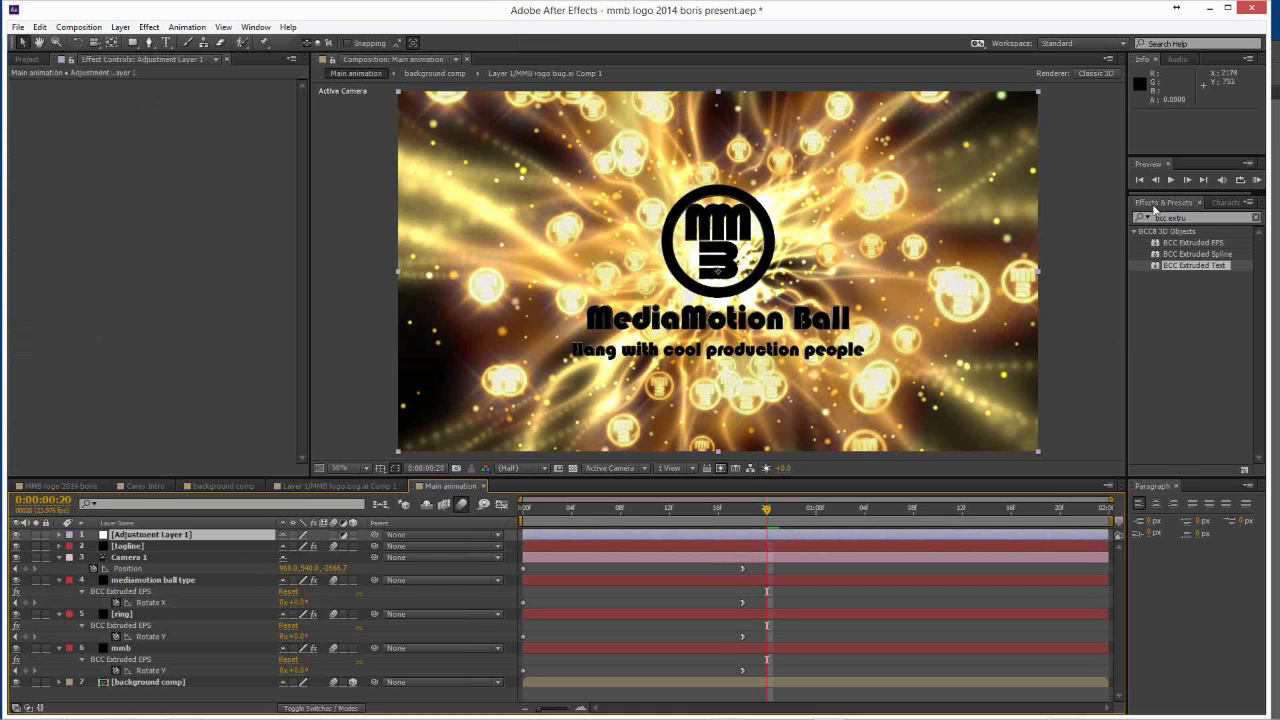
Find the BCC Videoscope effect by searching for "bcc video" and apply it to the adjustment layer.
left_click(1141, 217)
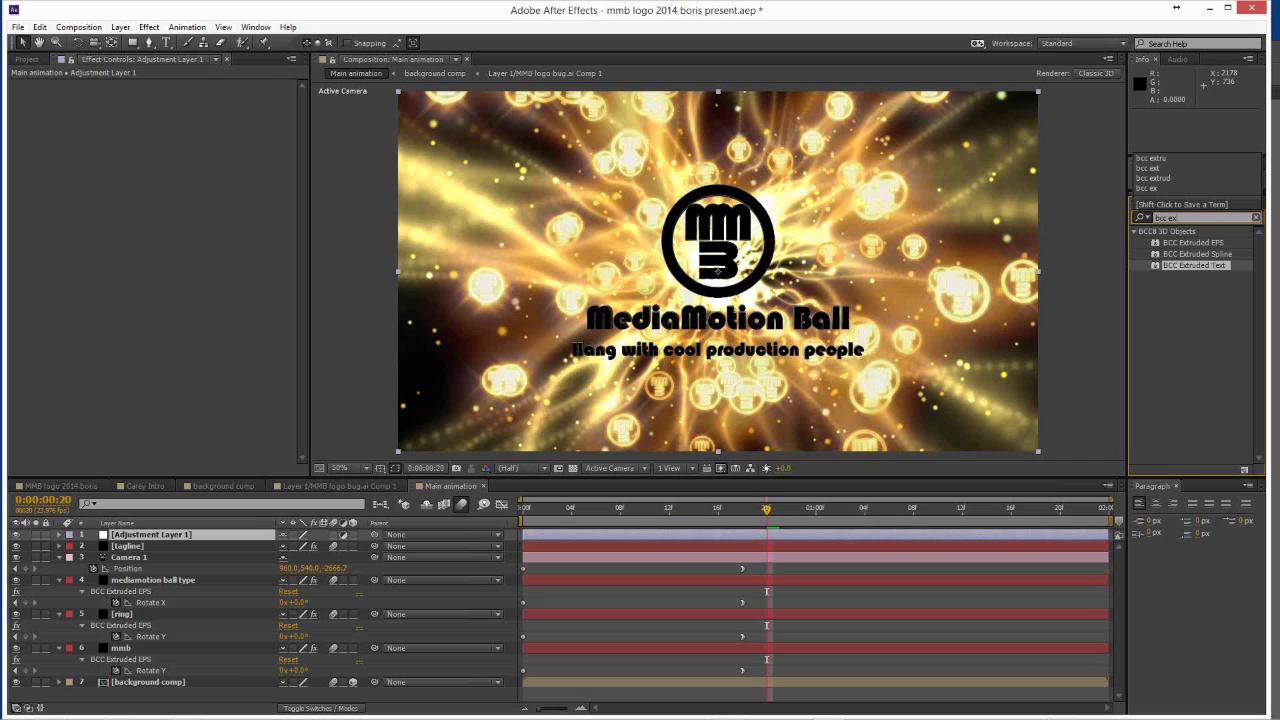
key("BackSpace")
key("BackSpace")
type("video s")
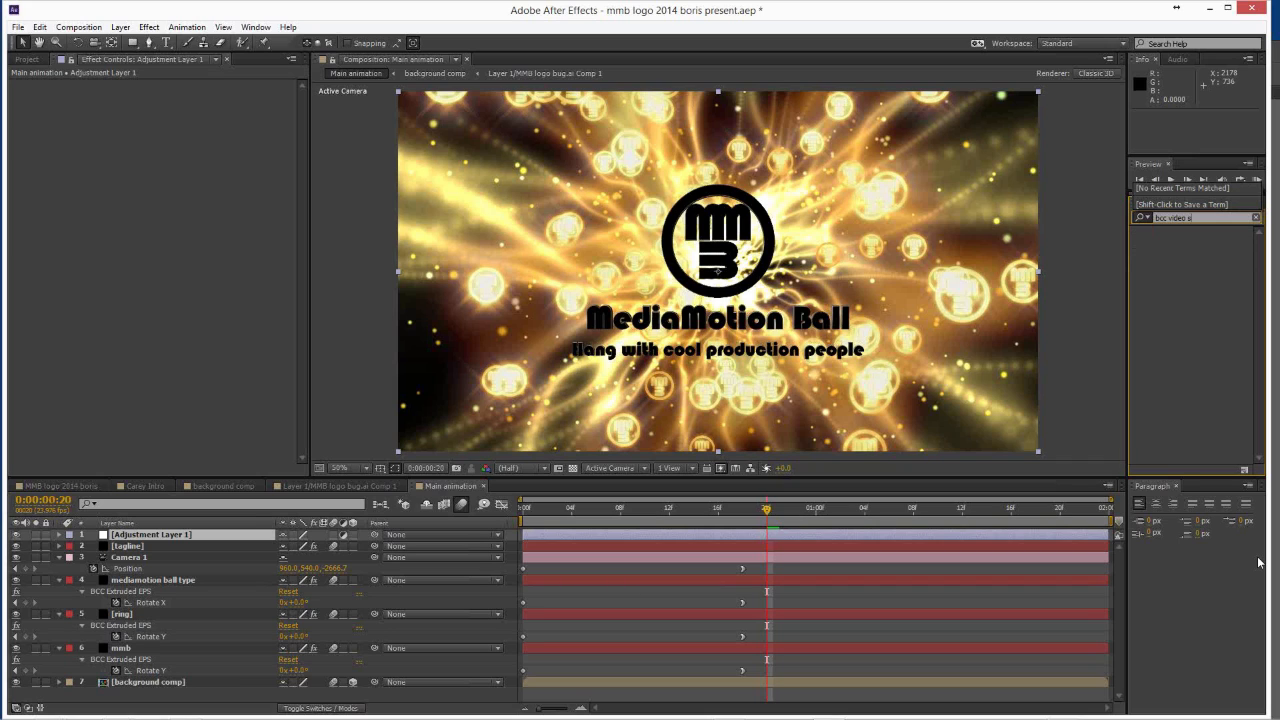
key("BackSpace")
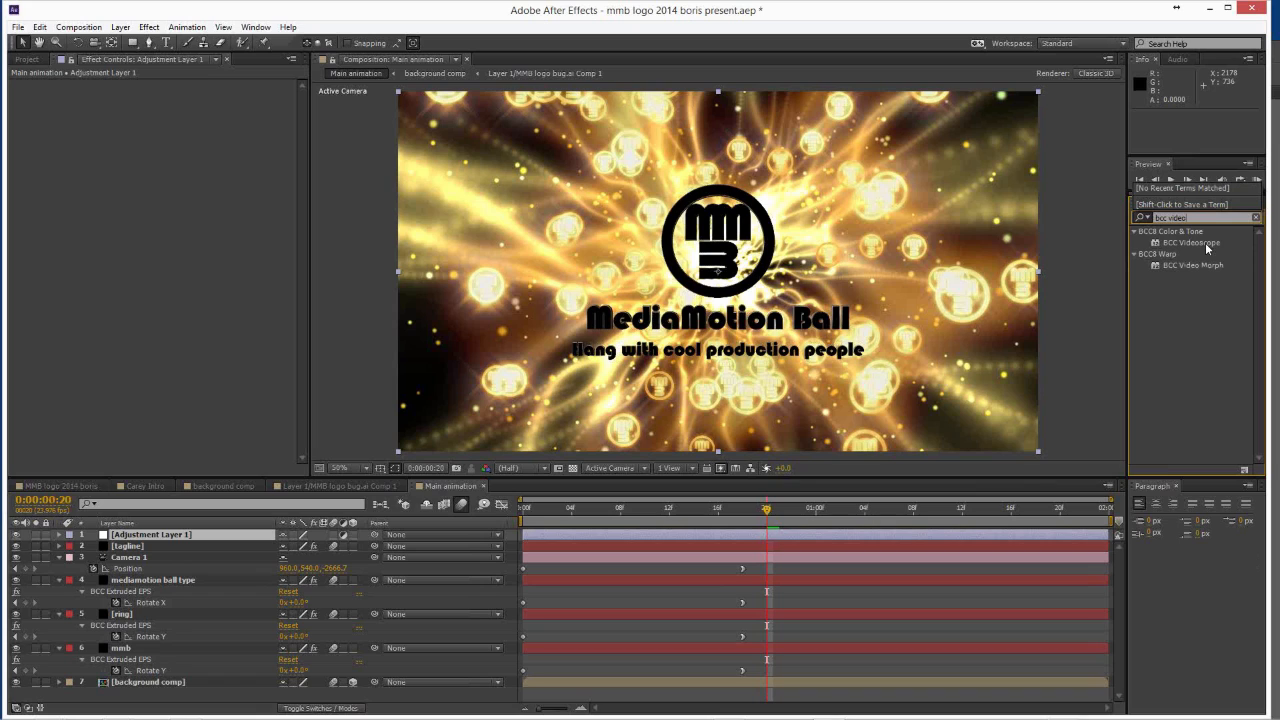
left_click(1205, 242)
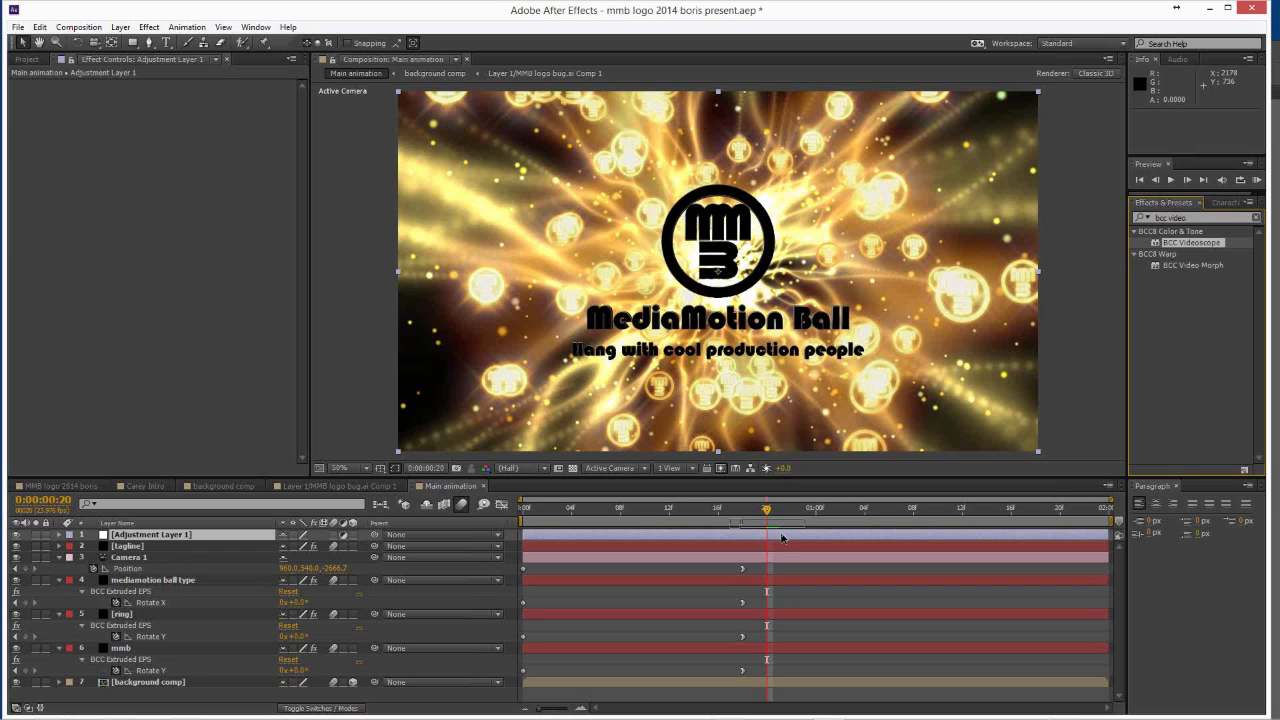
left_click_drag(782, 538, 784, 537)
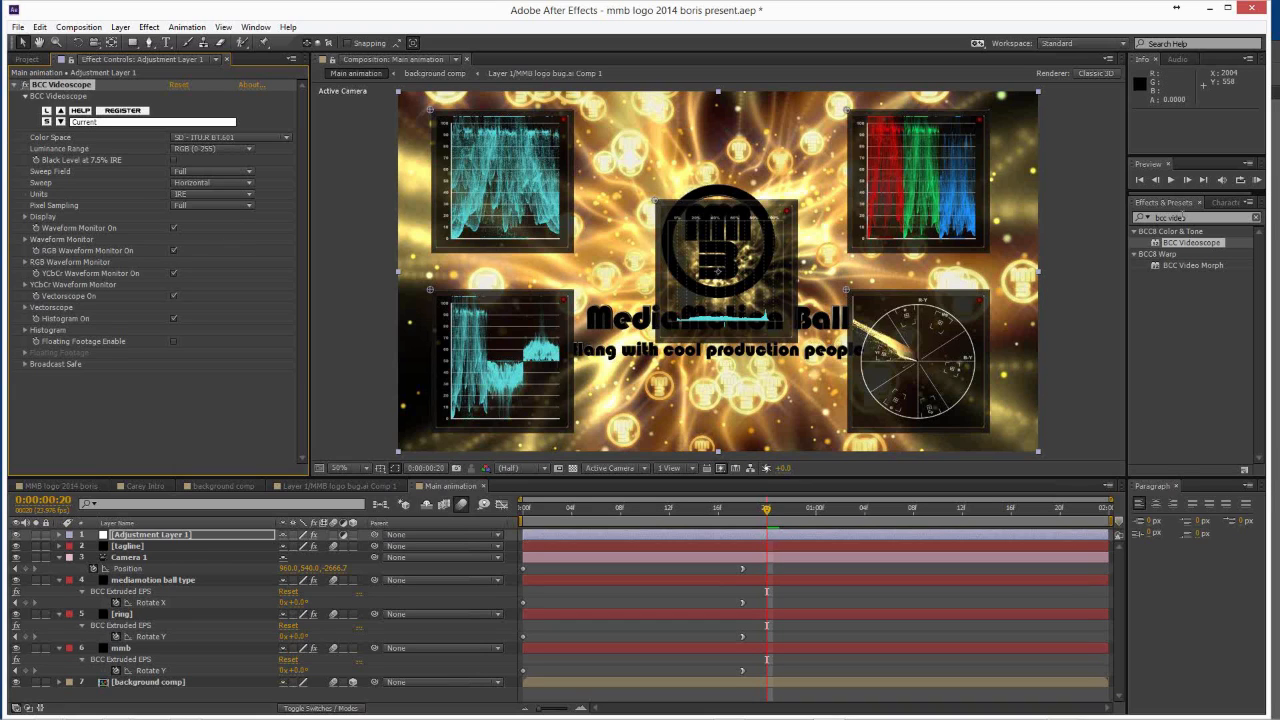
Search the available effects for "broad", and clear the search to list all effect categories.
left_click(1185, 217)
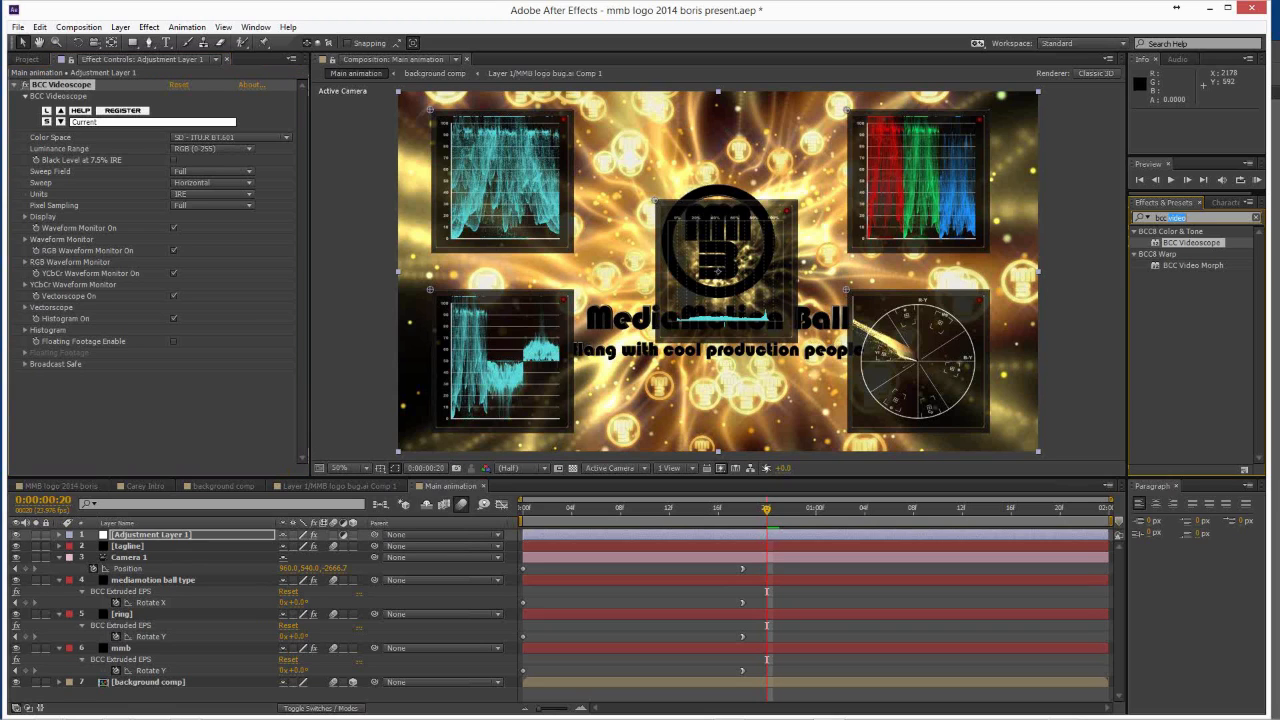
type("broad")
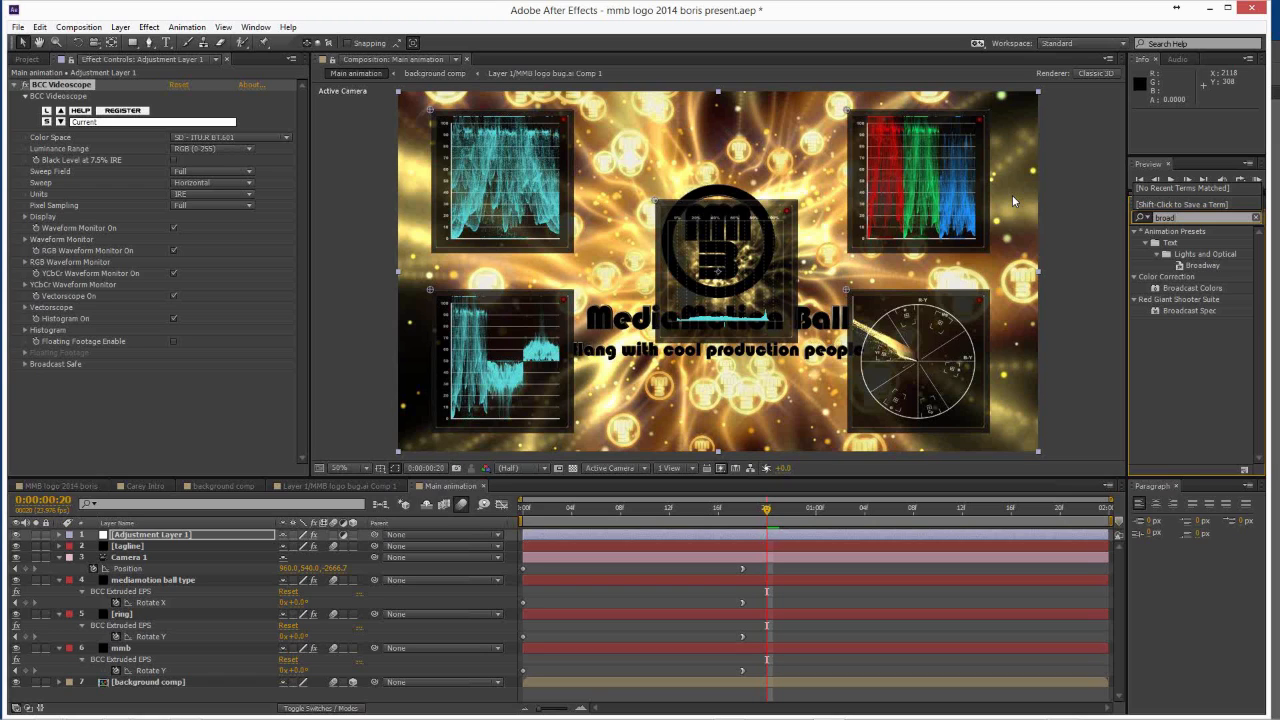
key("BackSpace")
key("BackSpace")
key("BackSpace")
key("BackSpace")
key("BackSpace")
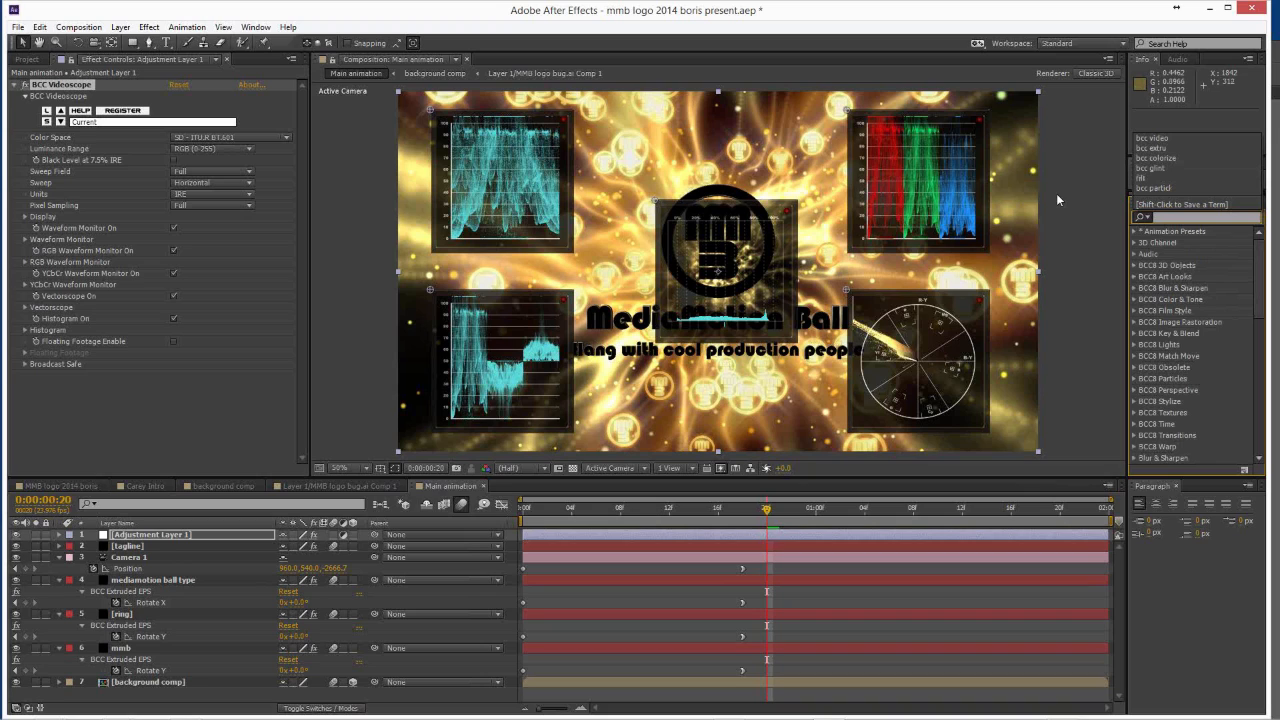
key("Escape")
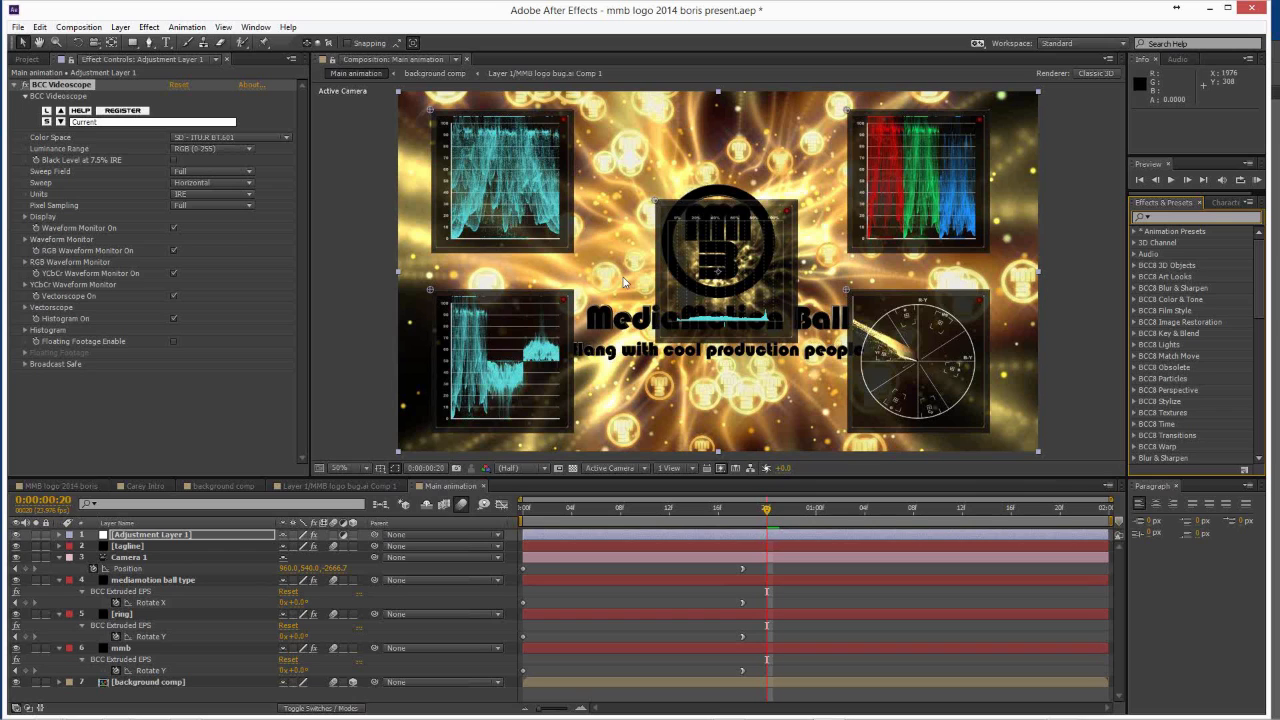
Switch to the Chrome browser and look over the mediamotionball.com home page, including the embedded MediaMotion Ball 2014 attendee video.
key("alt+Tab")
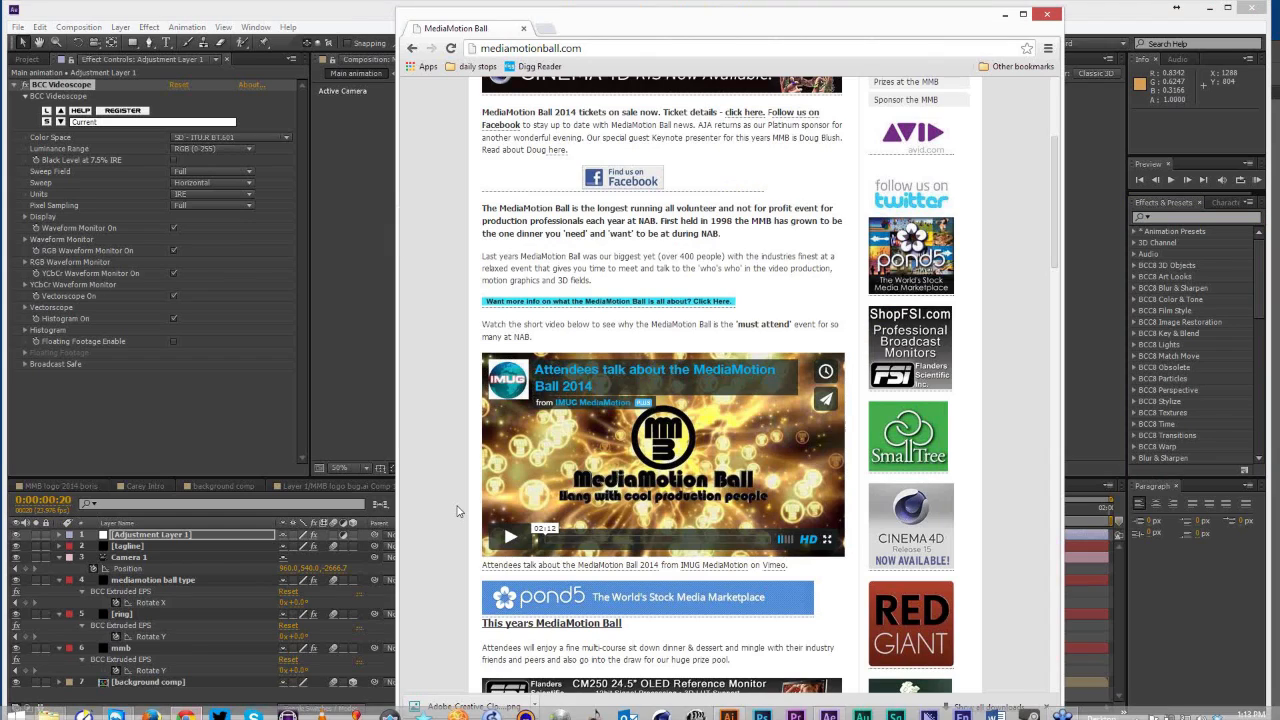
scroll(457, 511, "up", 3)
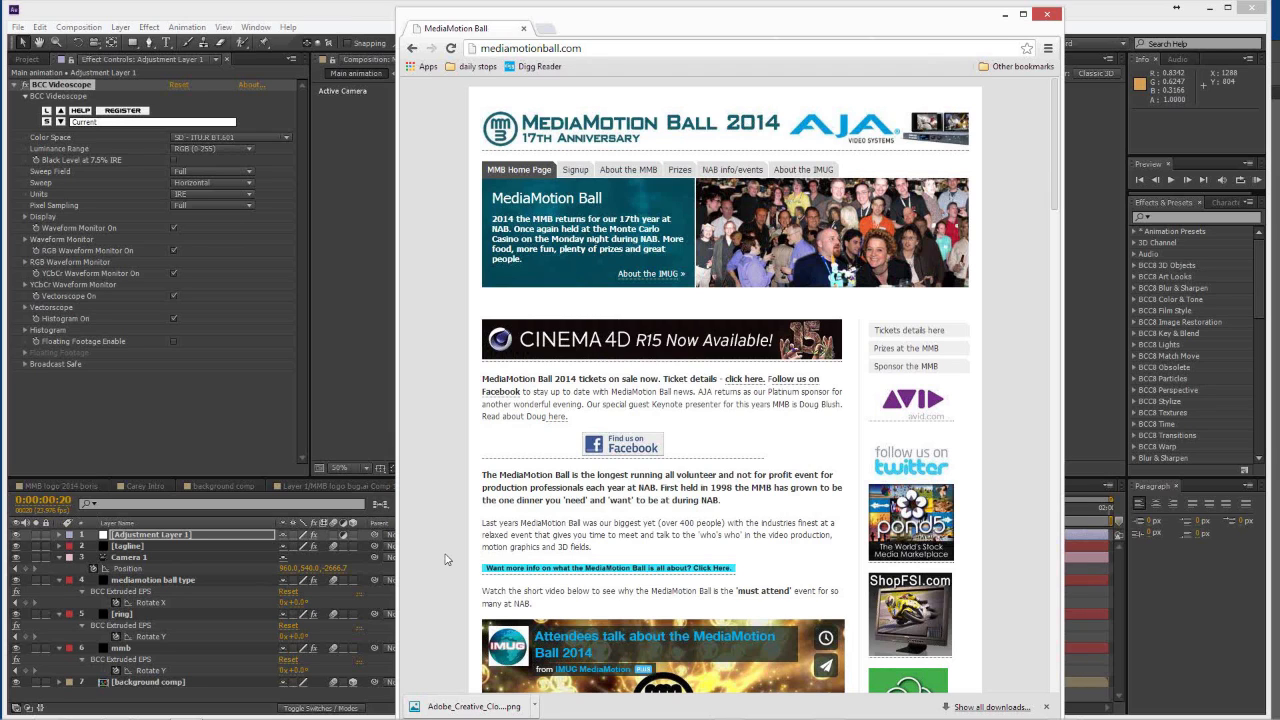
scroll(447, 560, "down", 4)
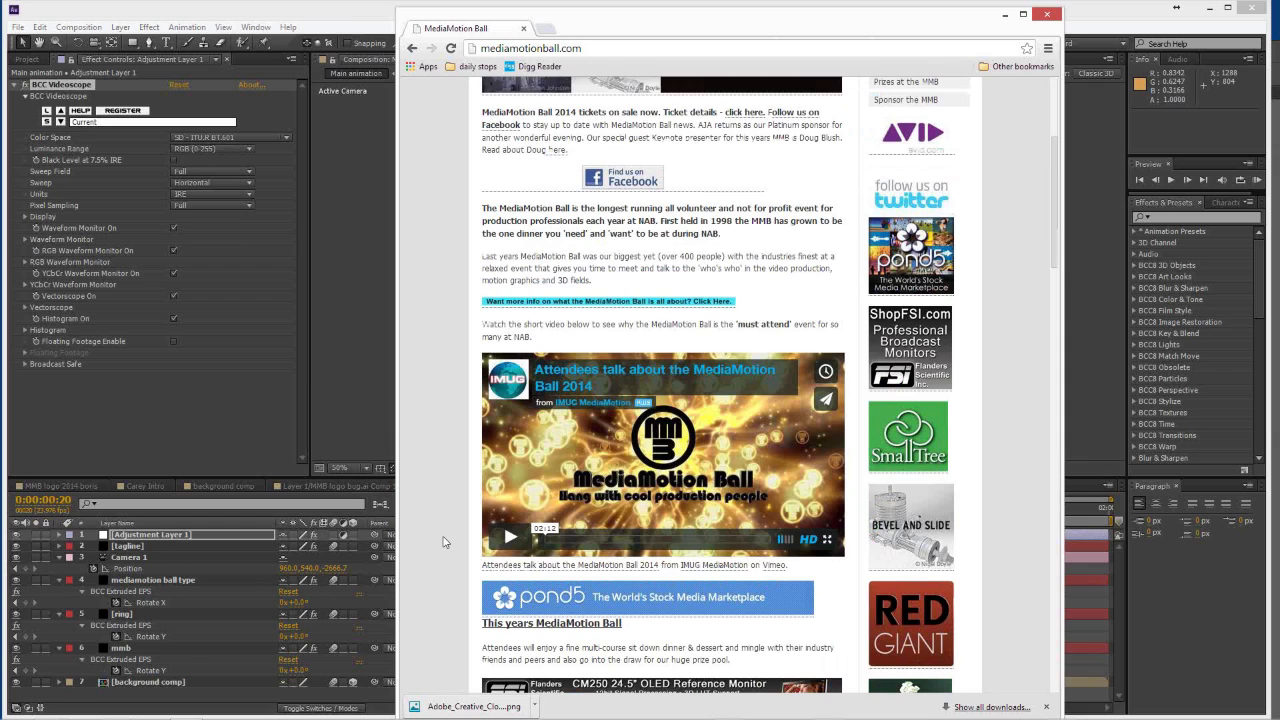
scroll(445, 542, "down", 1)
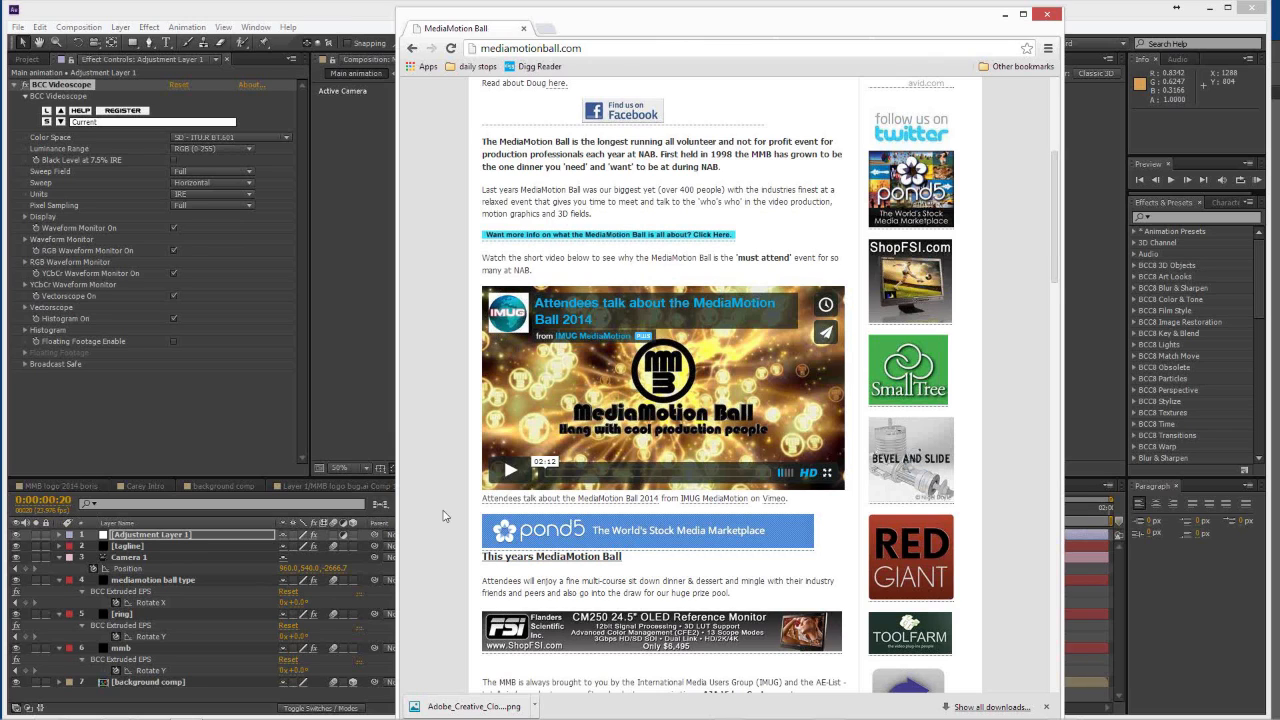
Read through the 2014 keynote speaker's page on the MediaMotion Ball site and switch back to After Effects.
scroll(445, 516, "up", 5)
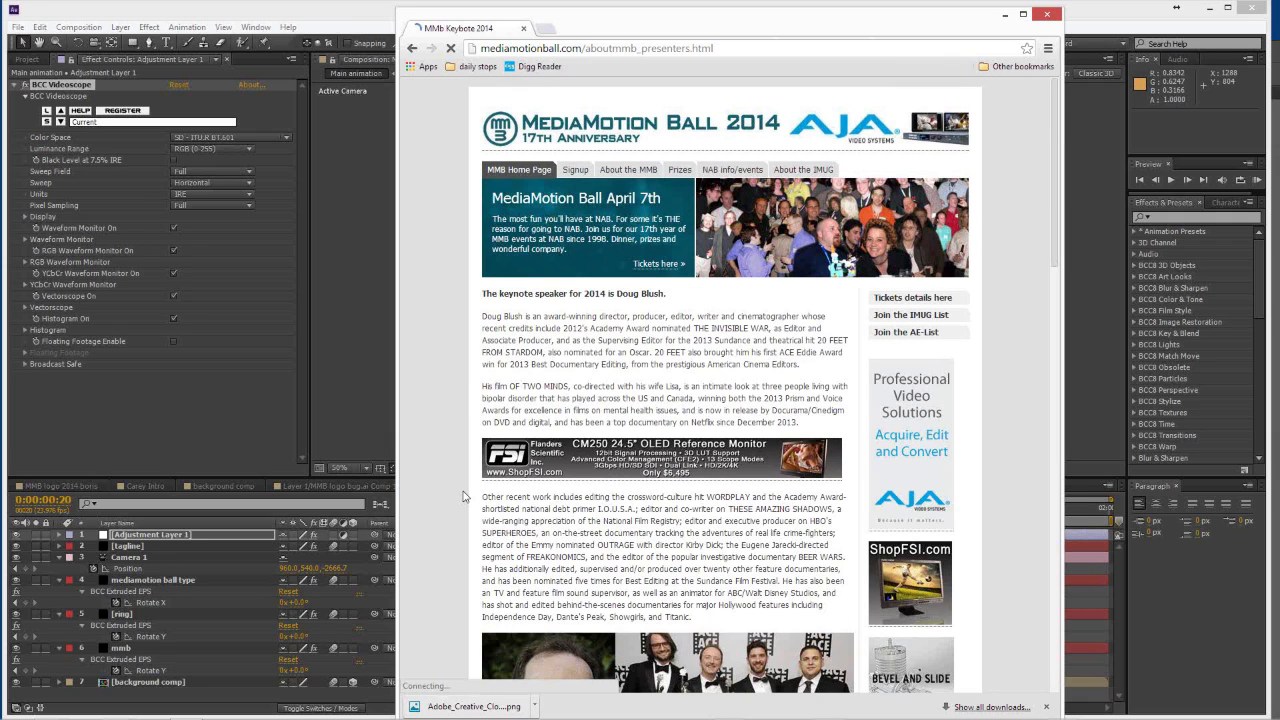
scroll(463, 496, "down", 3)
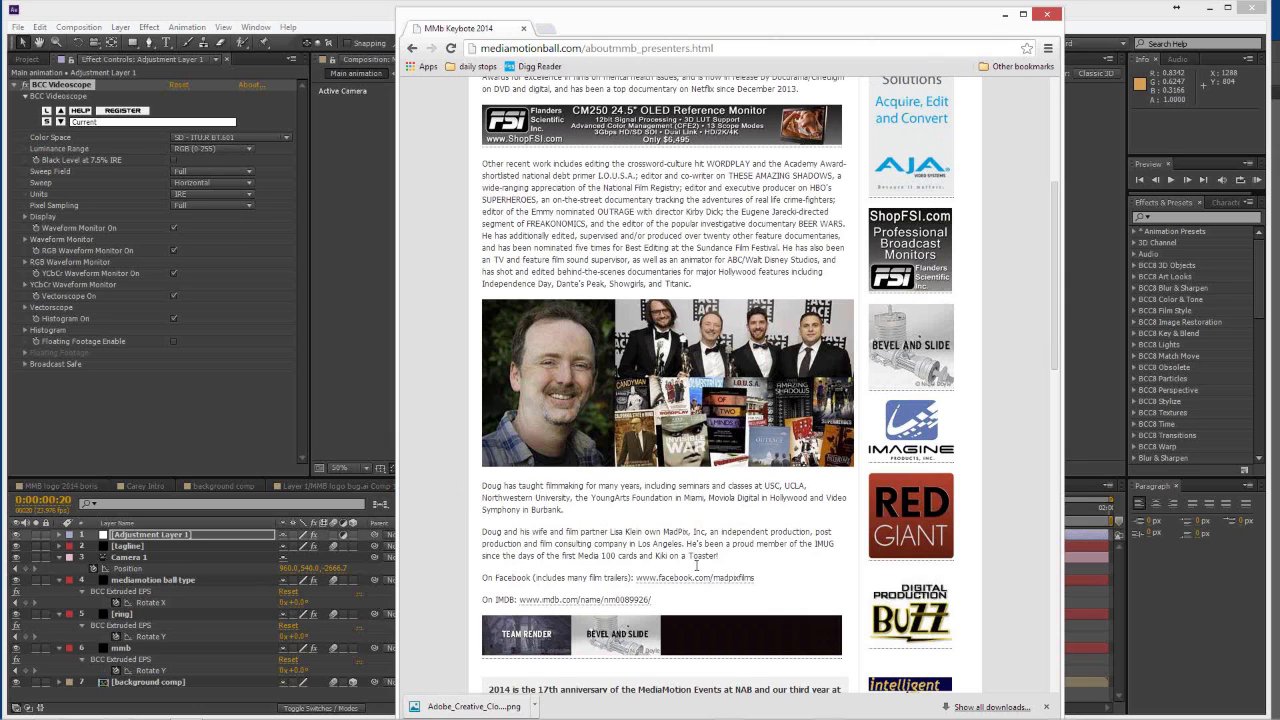
scroll(697, 566, "up", 1)
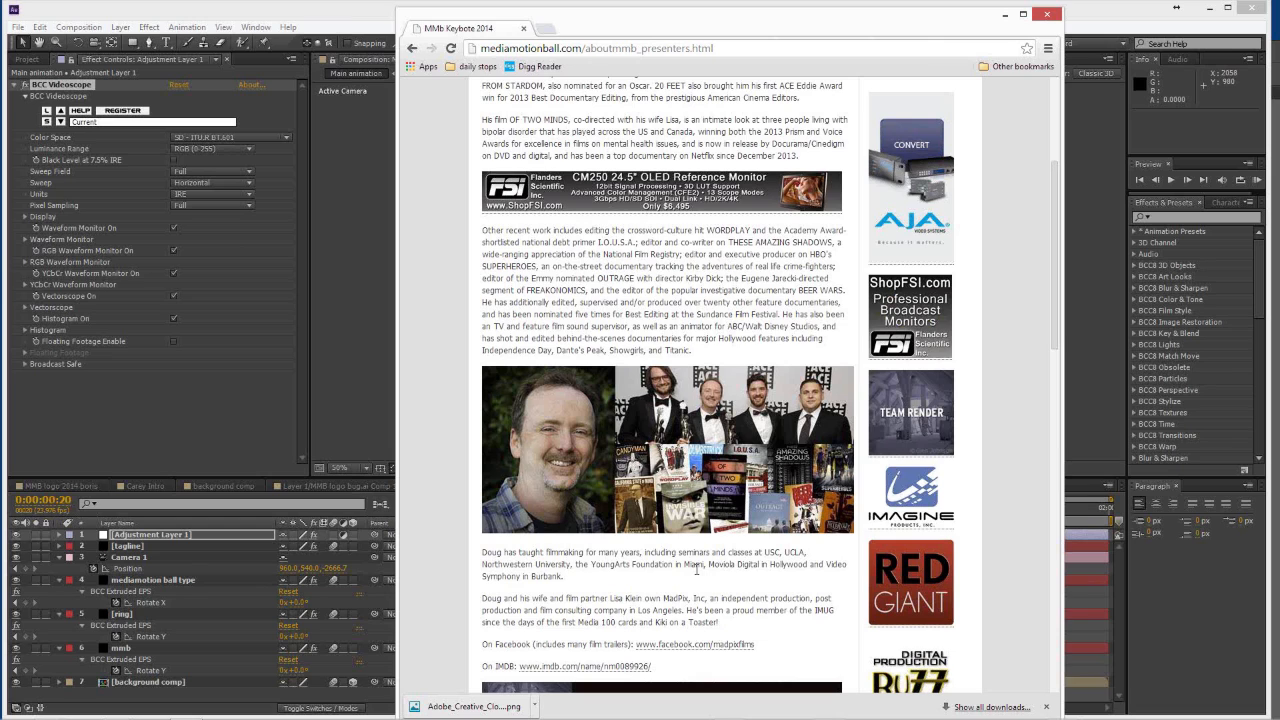
scroll(697, 566, "up", 4)
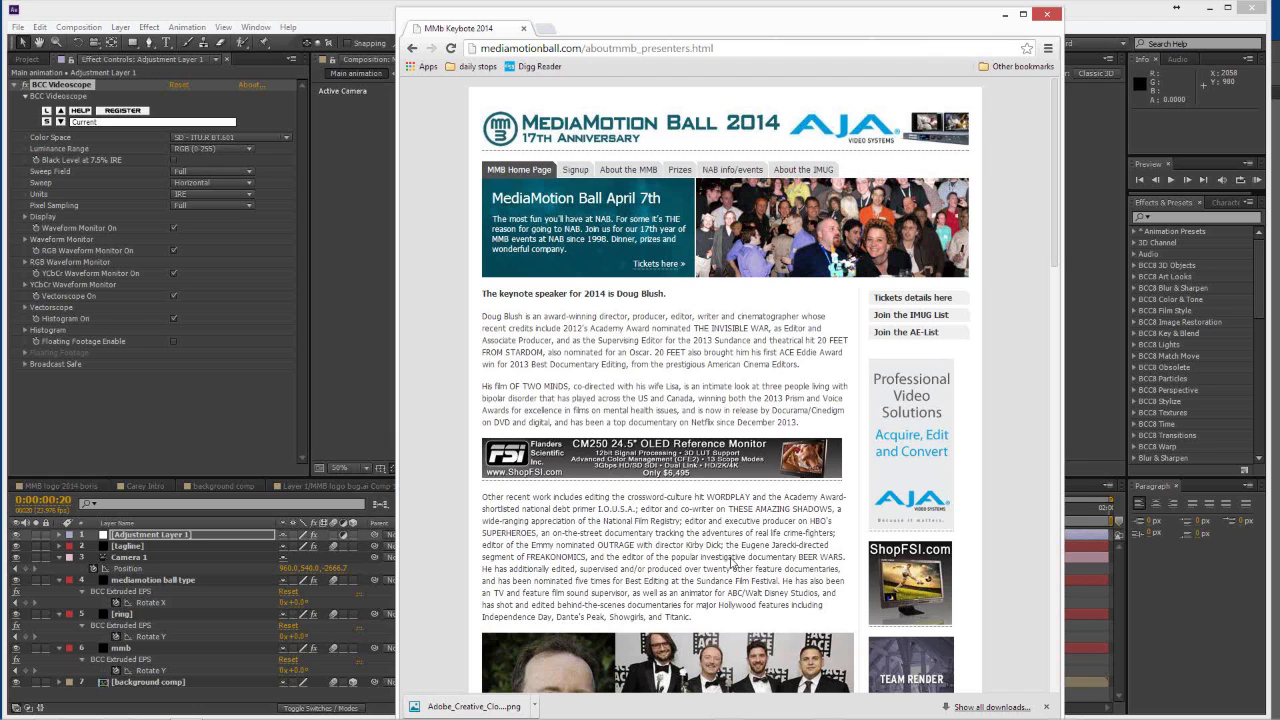
scroll(733, 563, "down", 1)
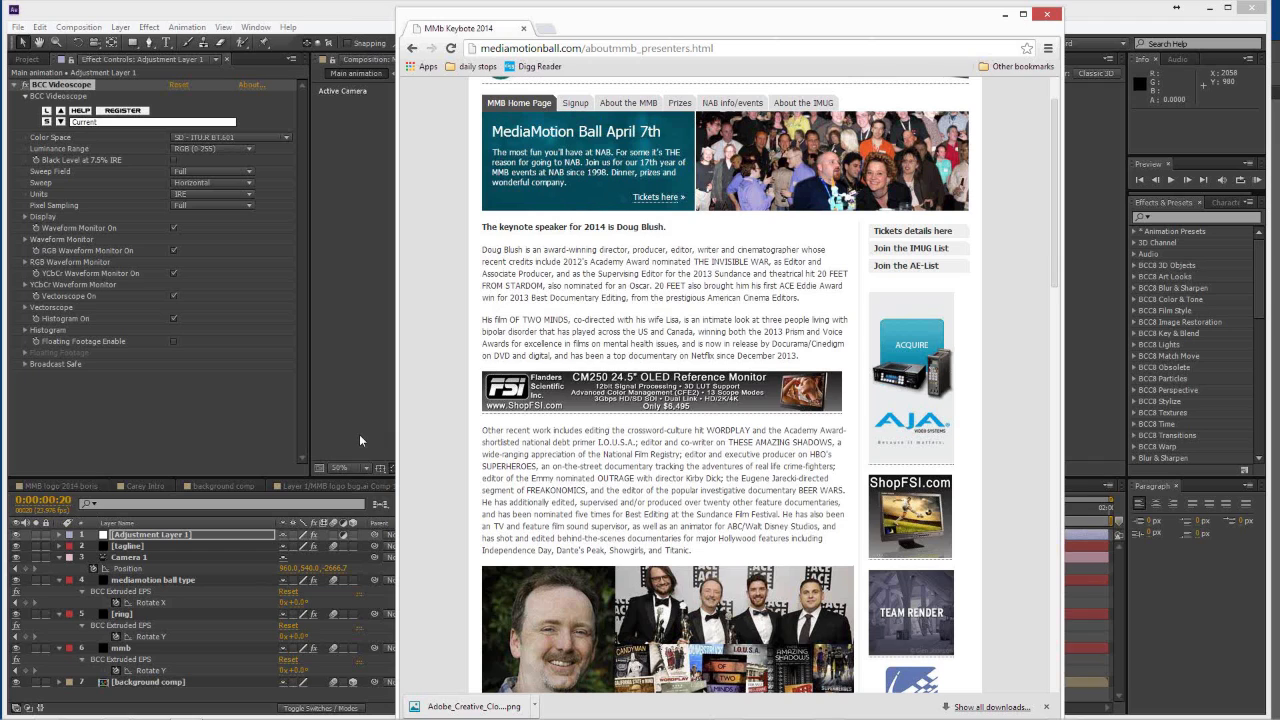
key("alt+Tab")
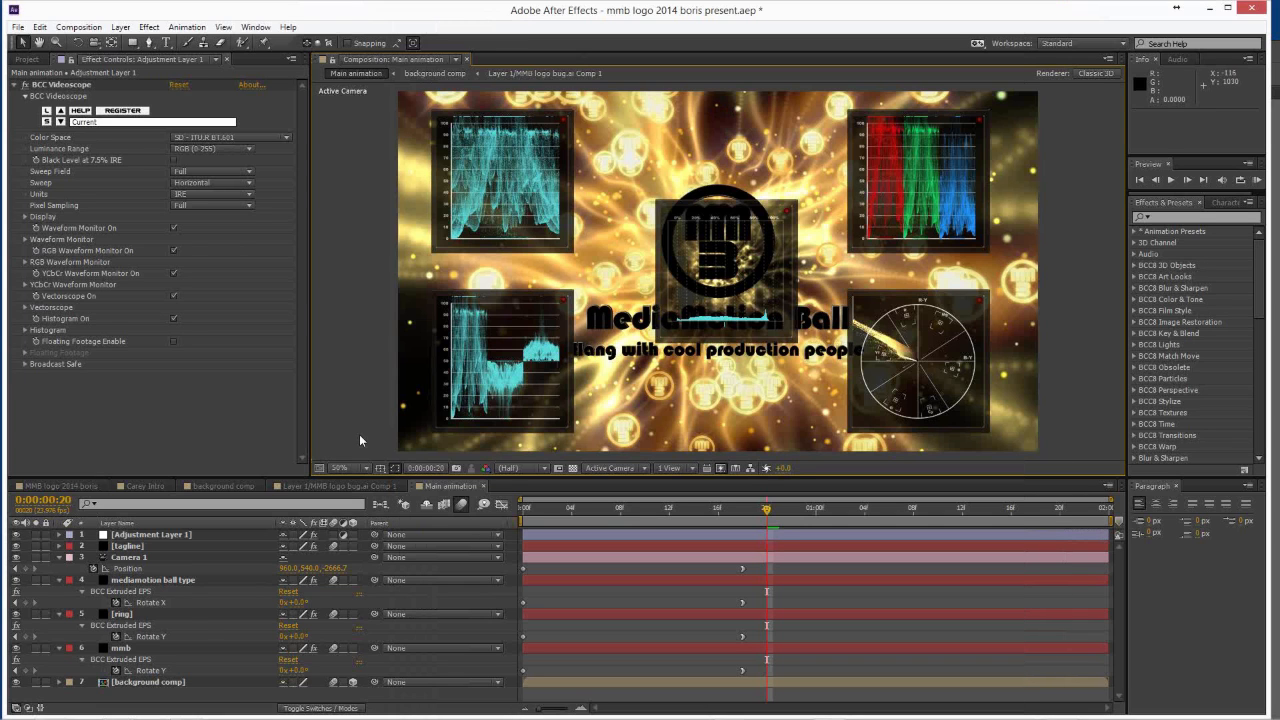